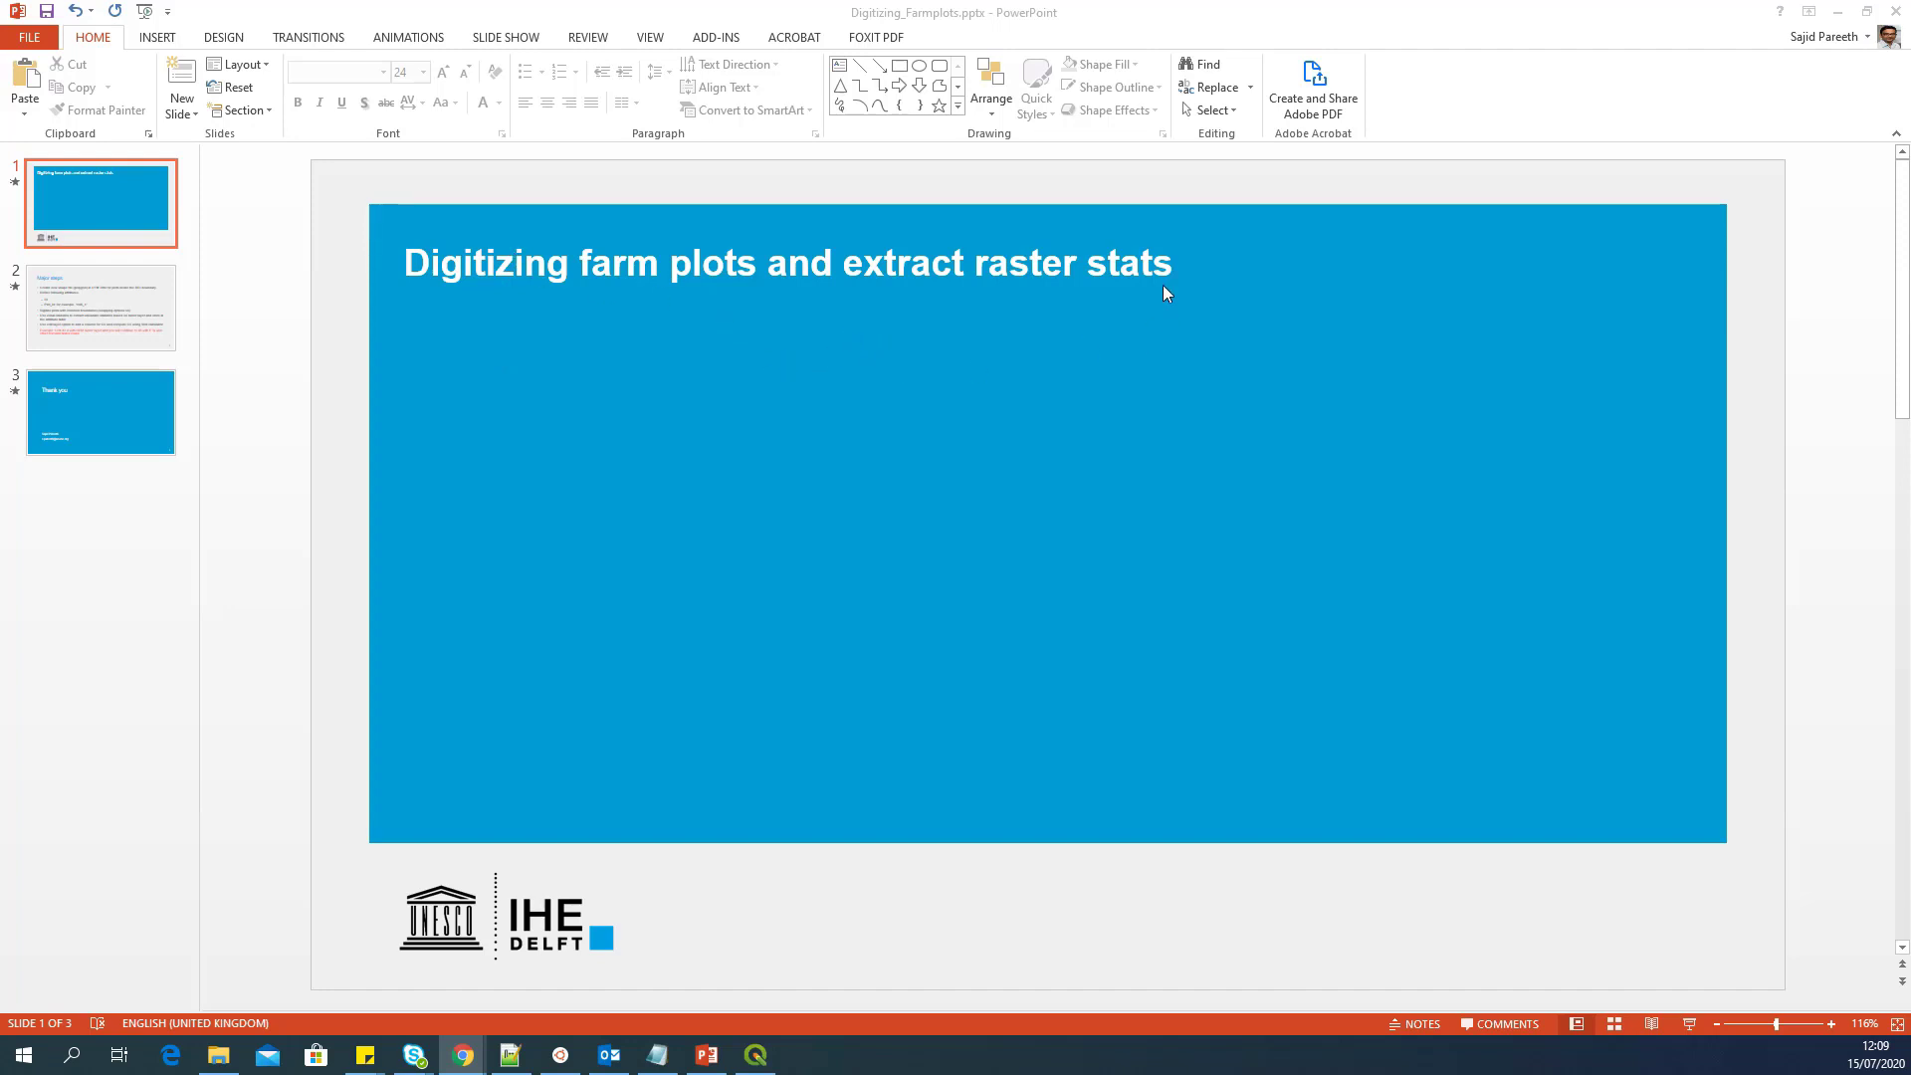
# Step: Show the Major steps slide and highlight its ID and Plot_id attribute lines
pyautogui.click(118, 327)
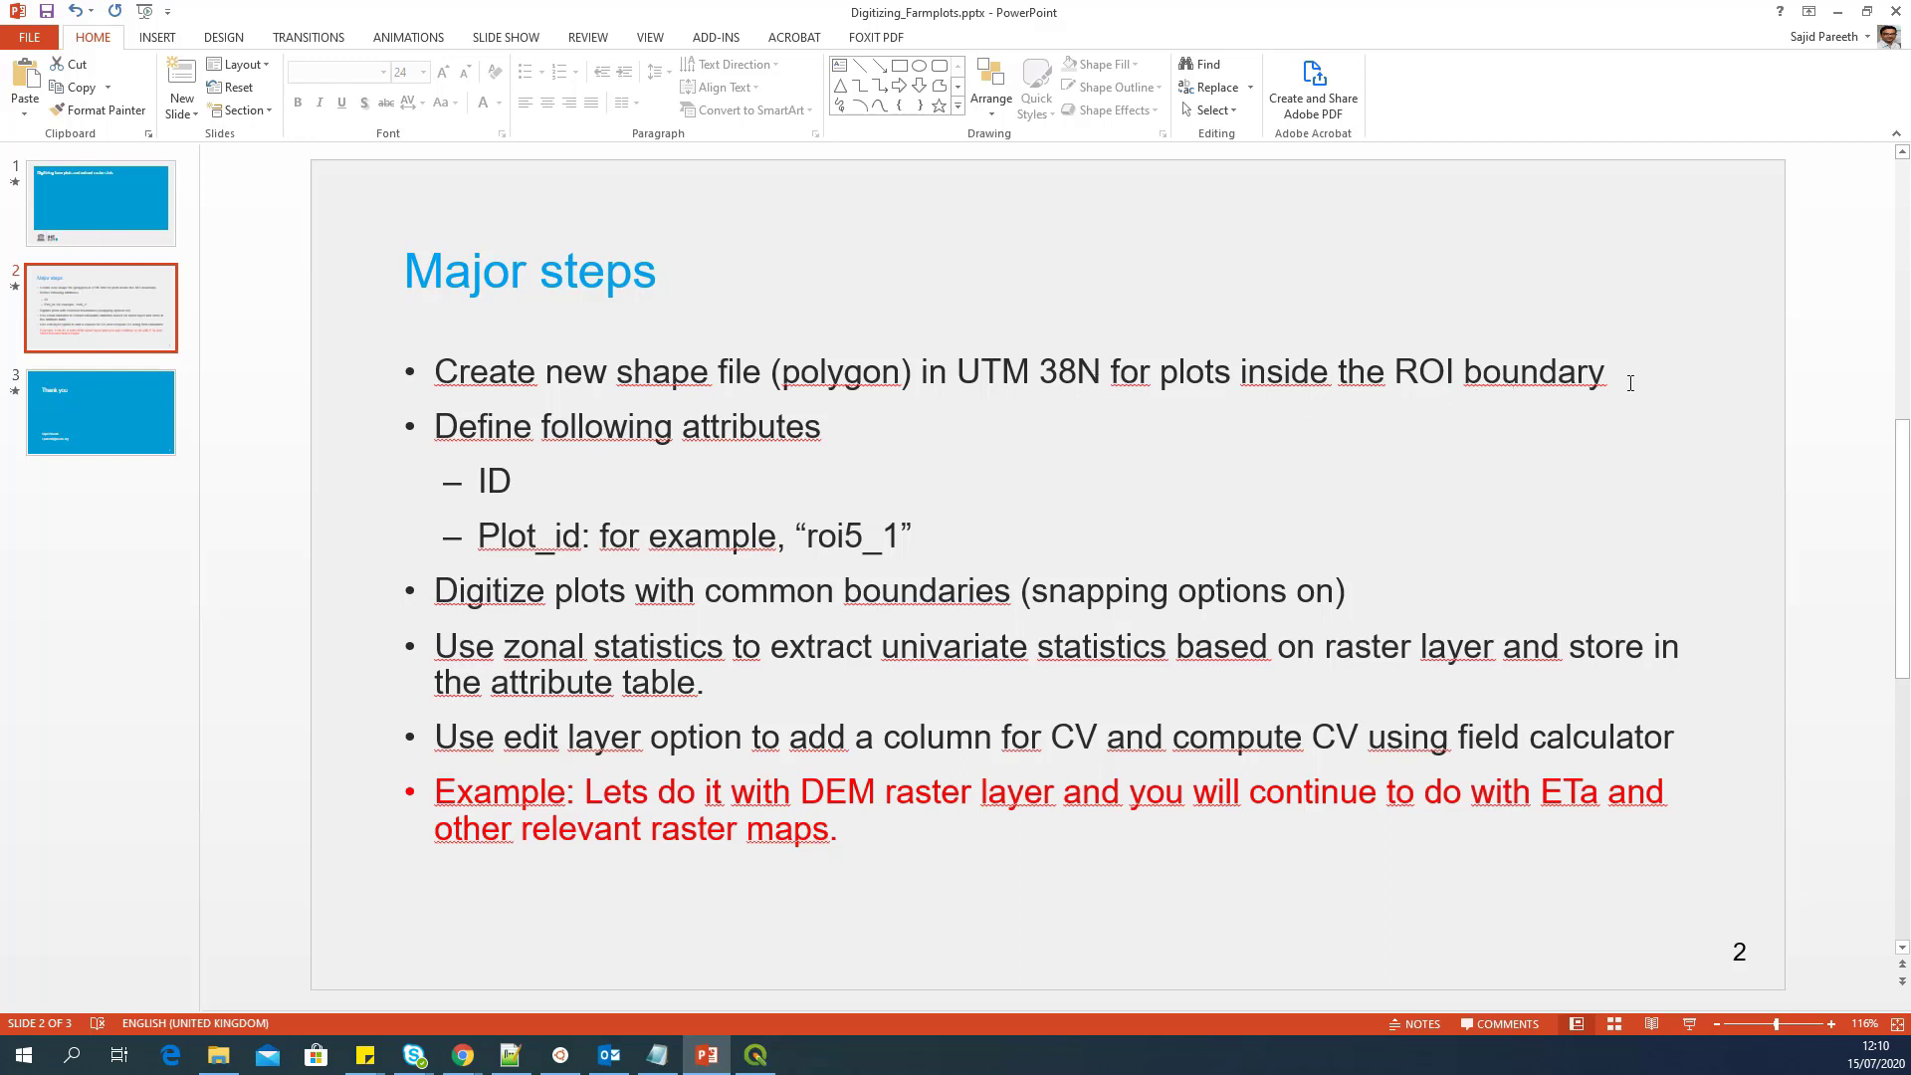
pyautogui.click(568, 444)
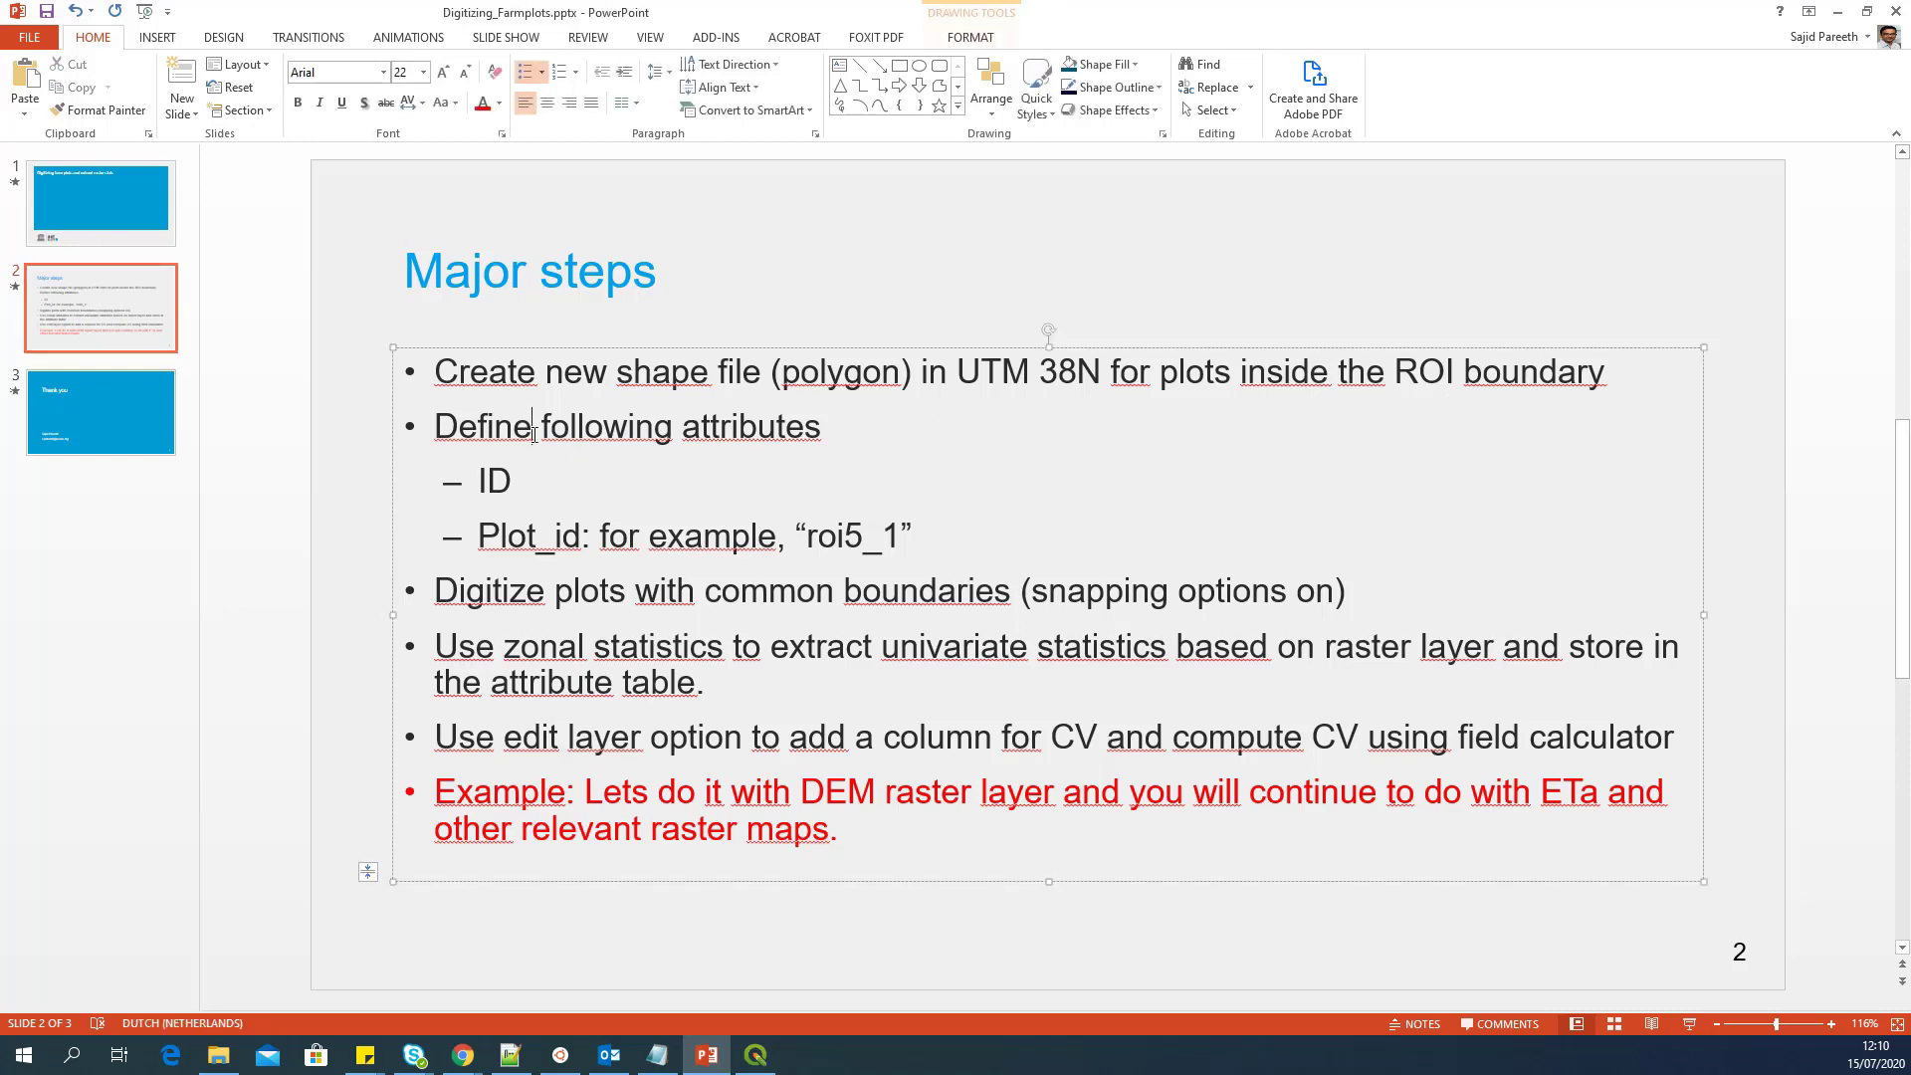
pyautogui.moveTo(912, 538)
pyautogui.mouseDown()
pyautogui.moveTo(416, 463)
pyautogui.moveTo(430, 426)
pyautogui.mouseUp()
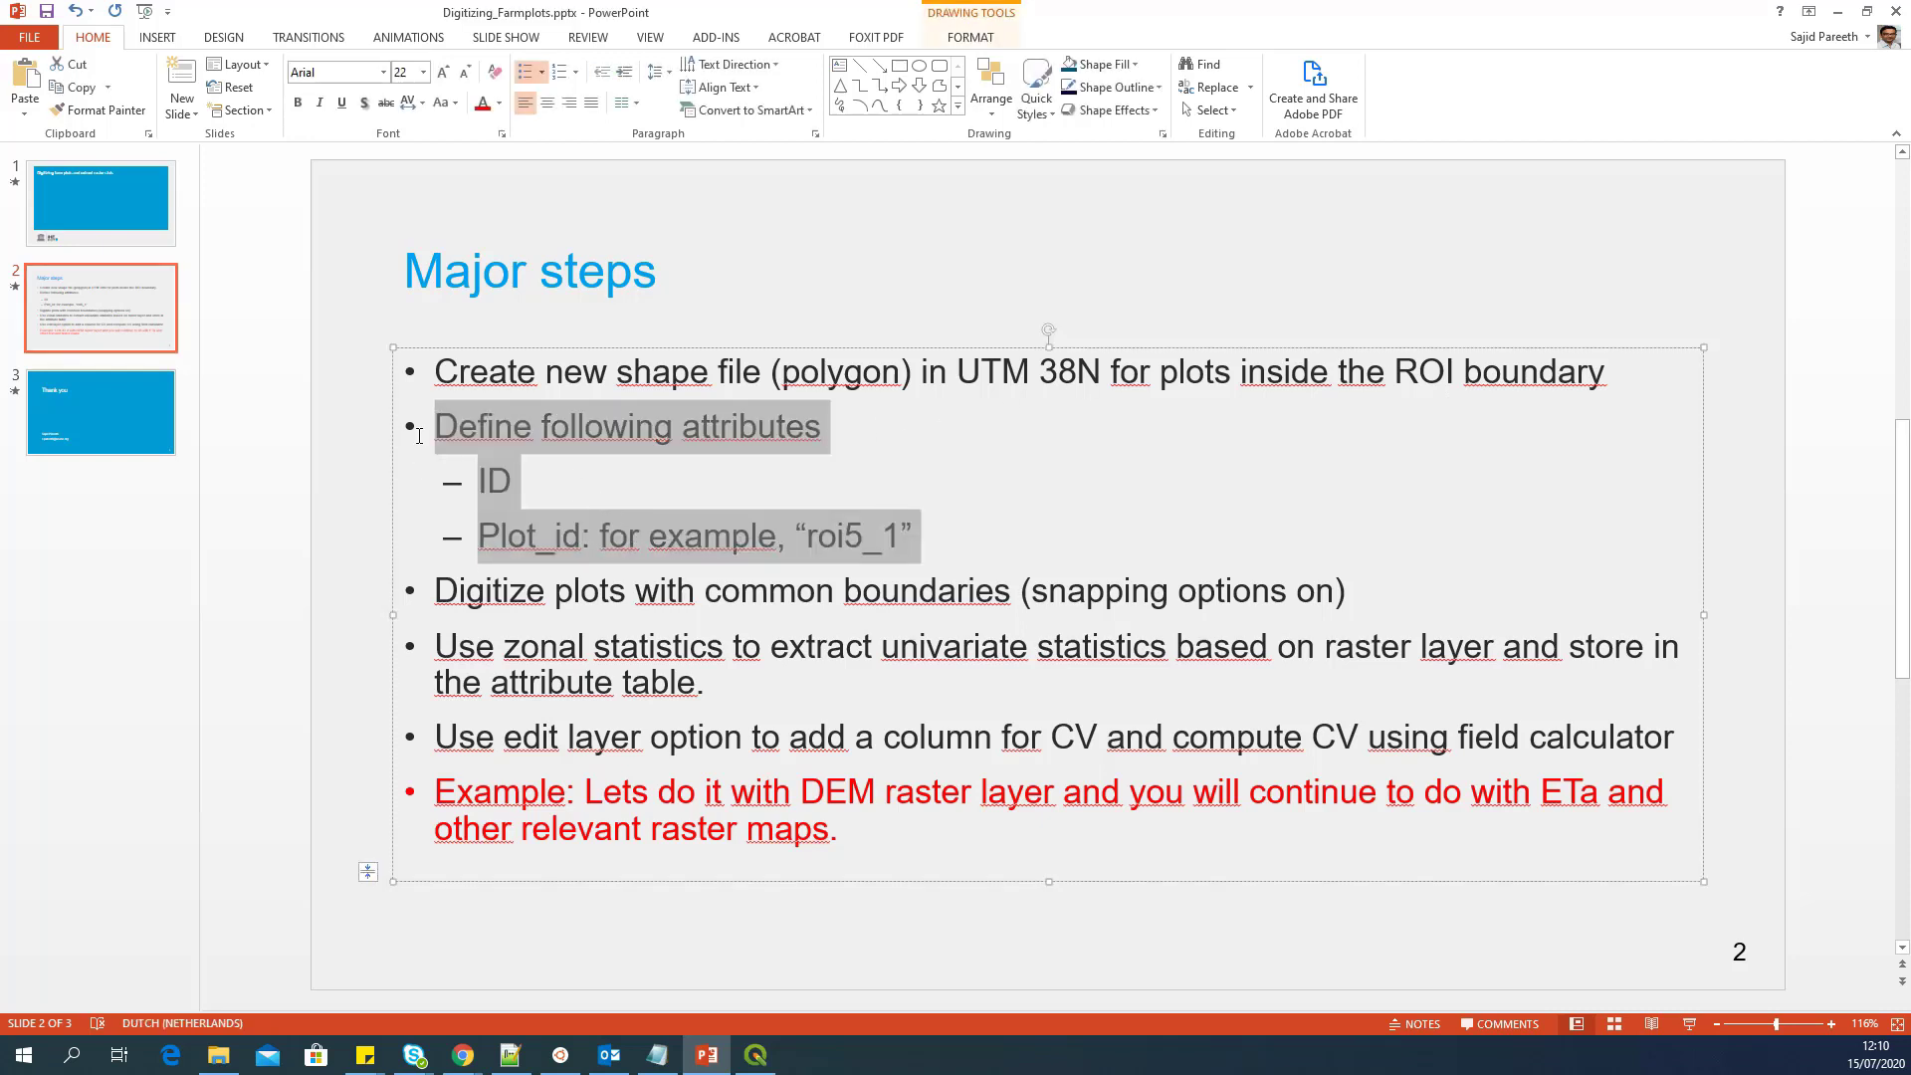
pyautogui.click(525, 481)
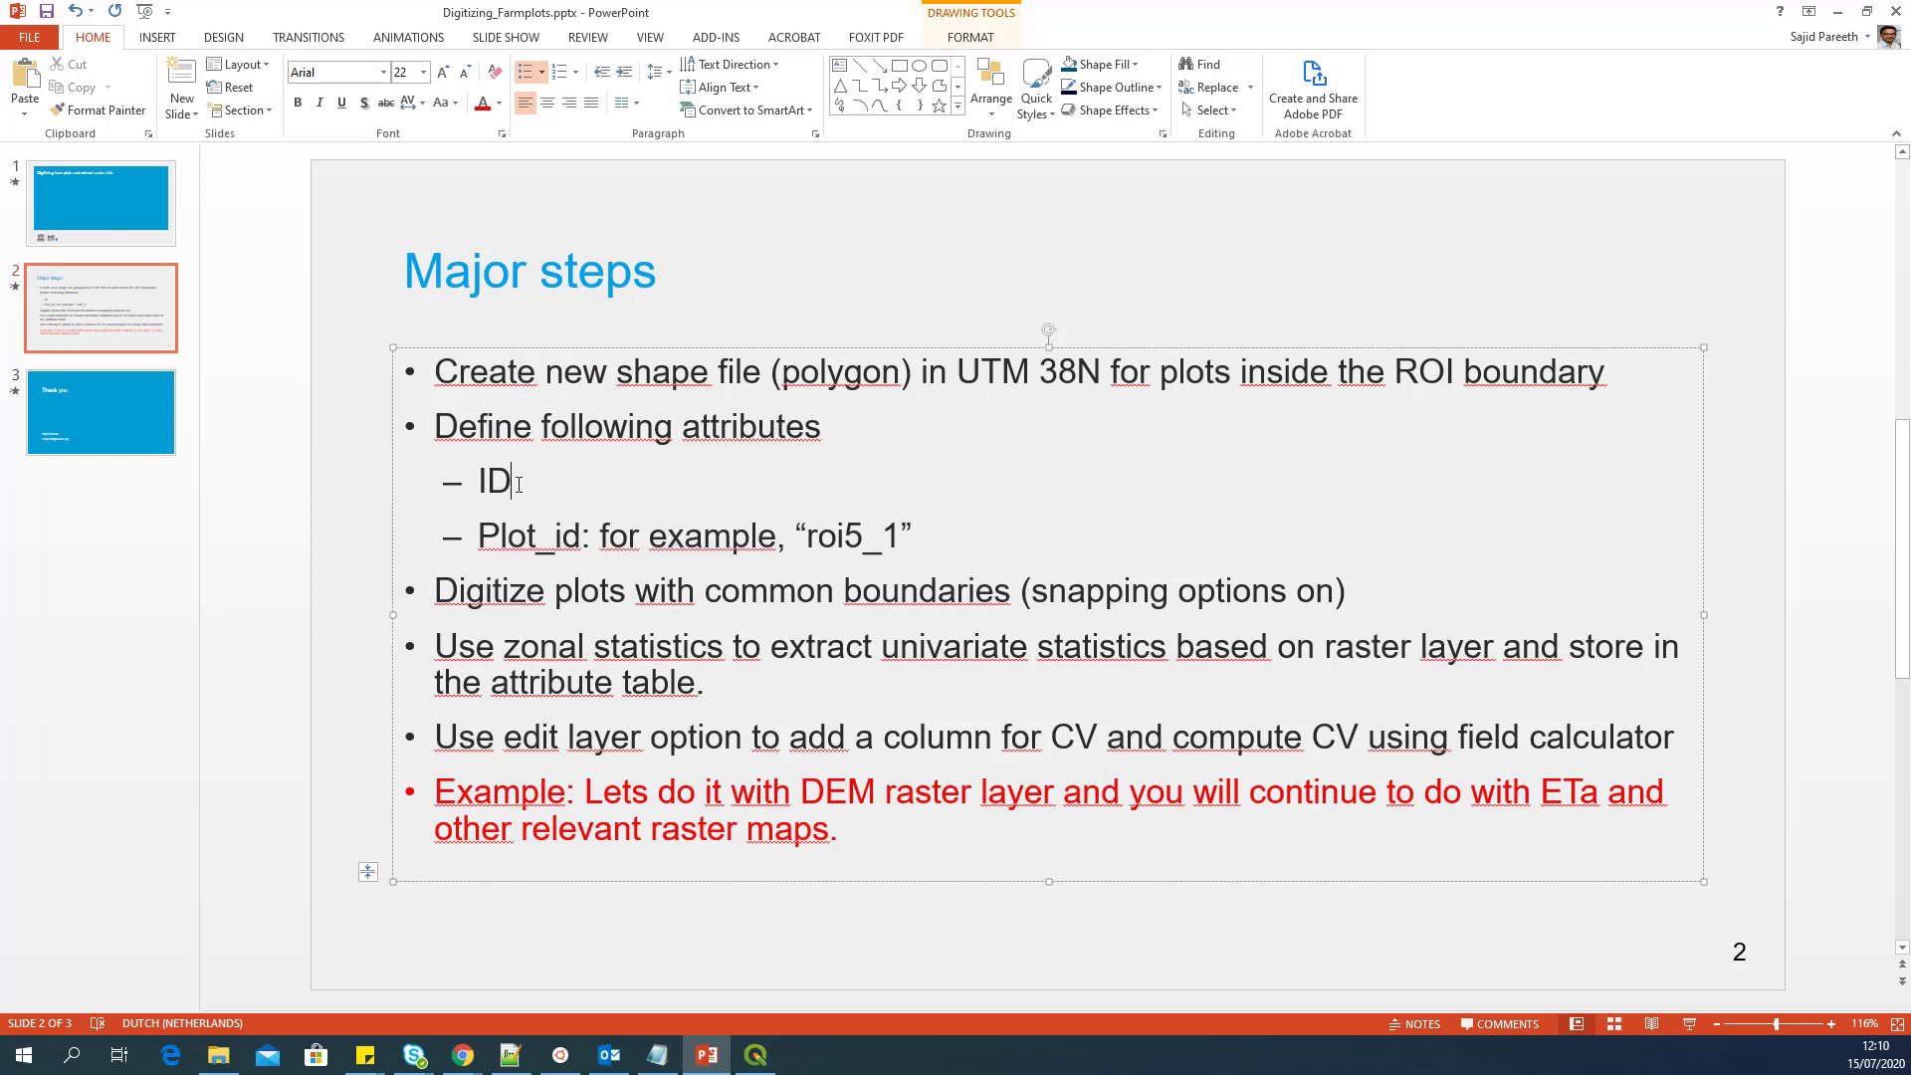
# Step: Highlight the word Plot_id on the slide, then bring the QGIS project forward
pyautogui.doubleClick(516, 538)
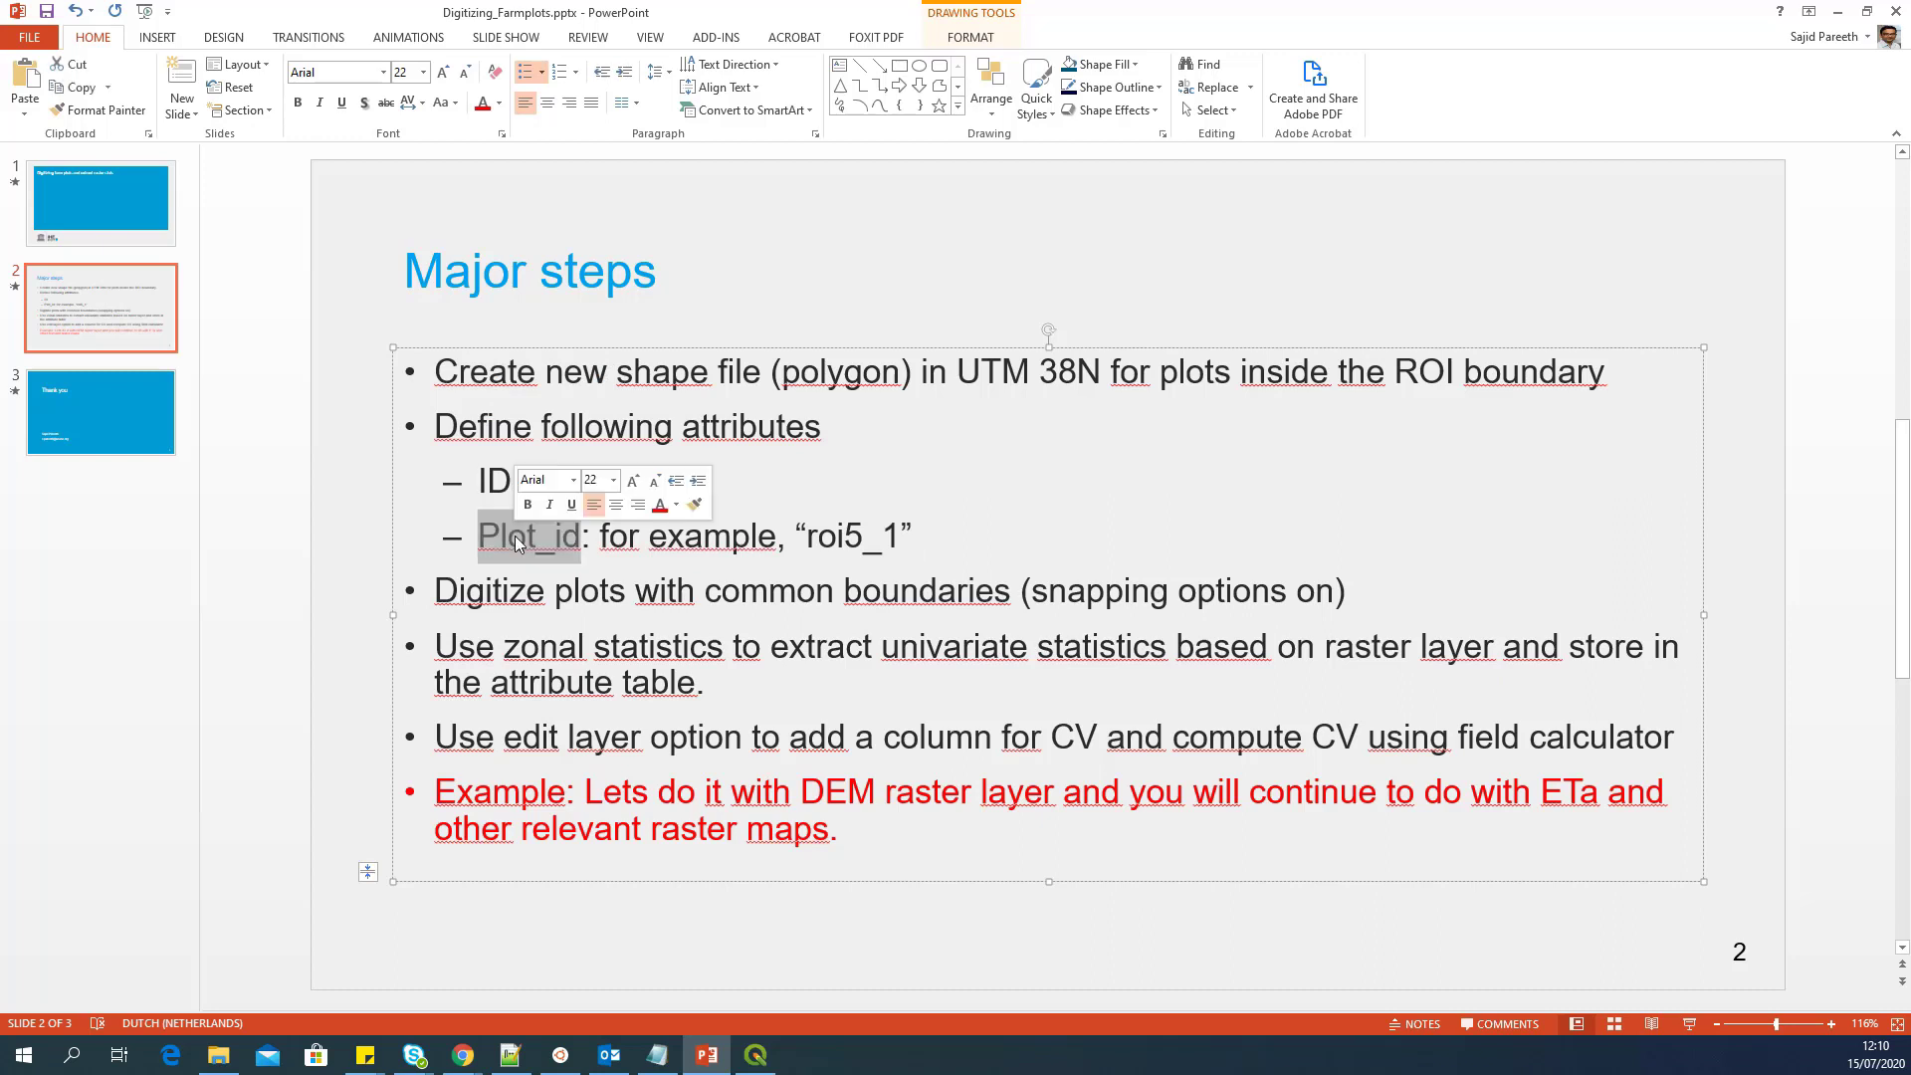
pyautogui.click(611, 549)
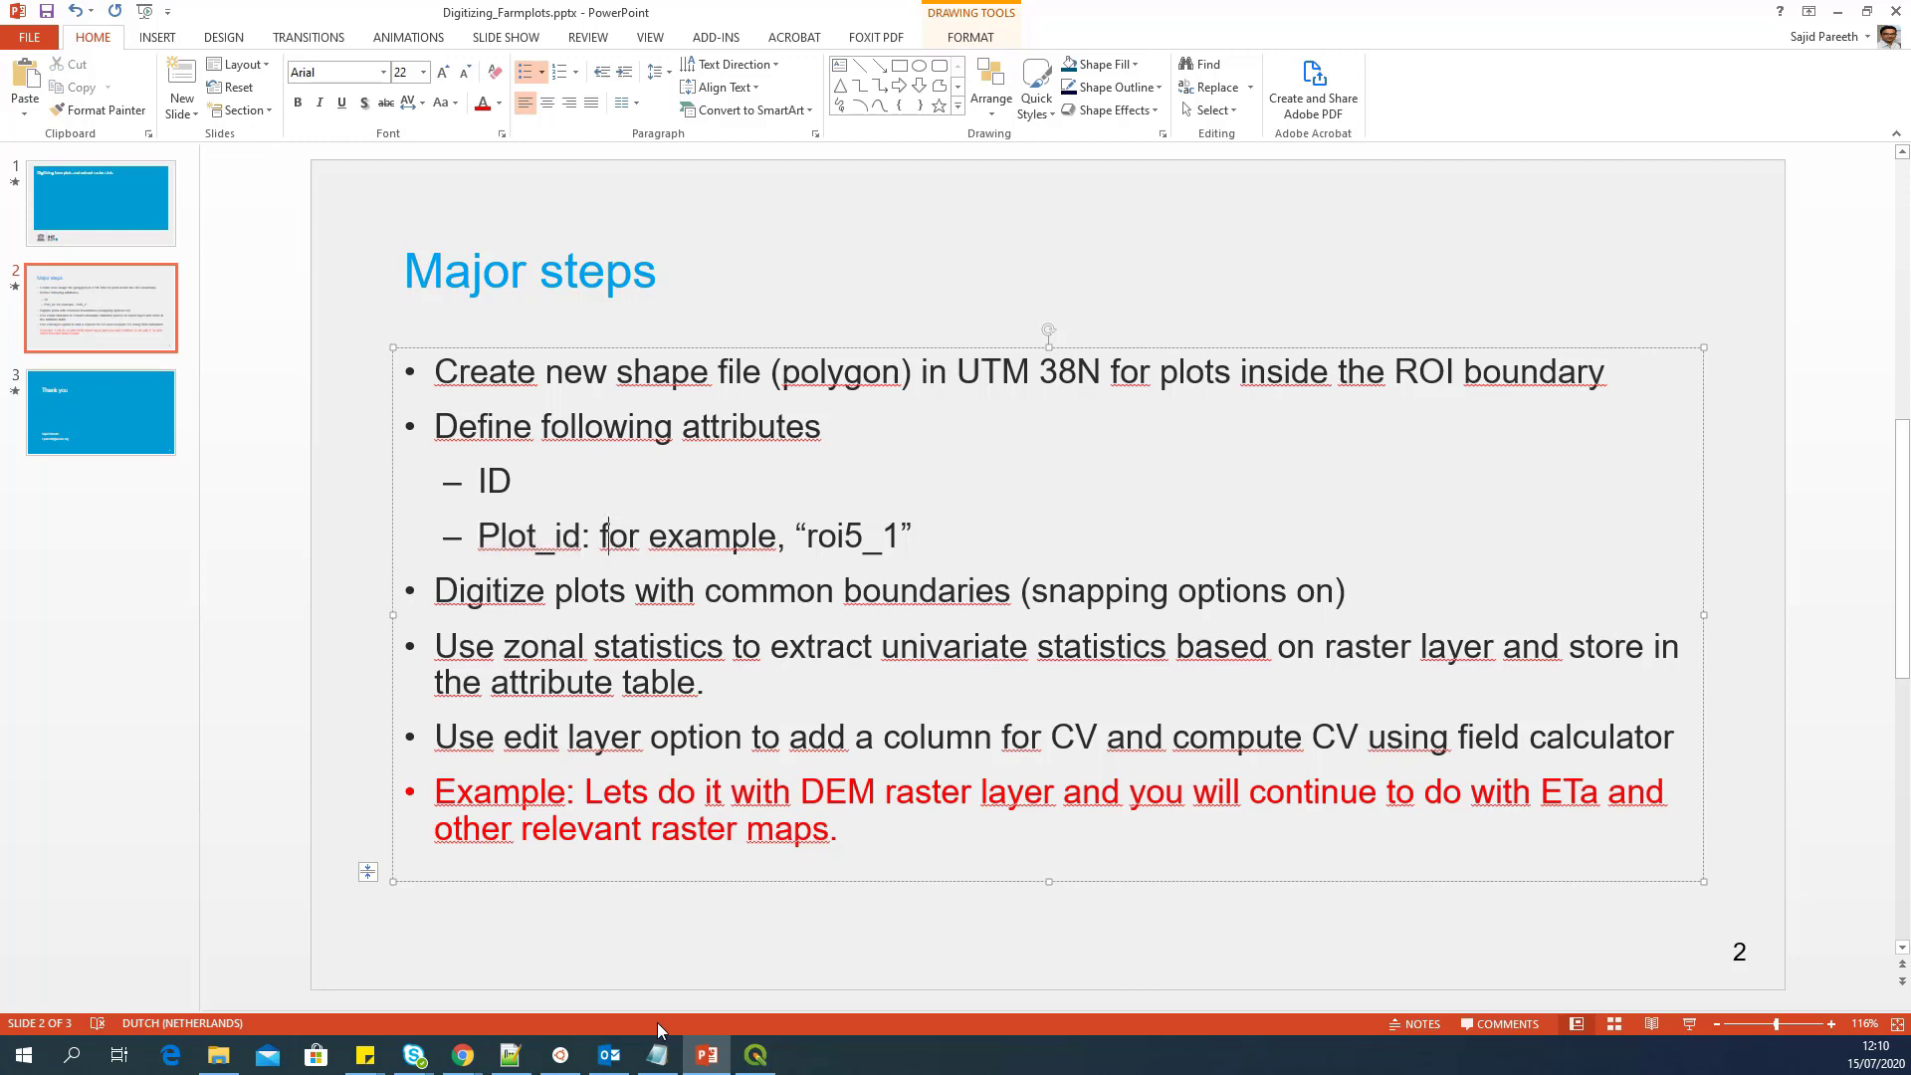
pyautogui.click(751, 1052)
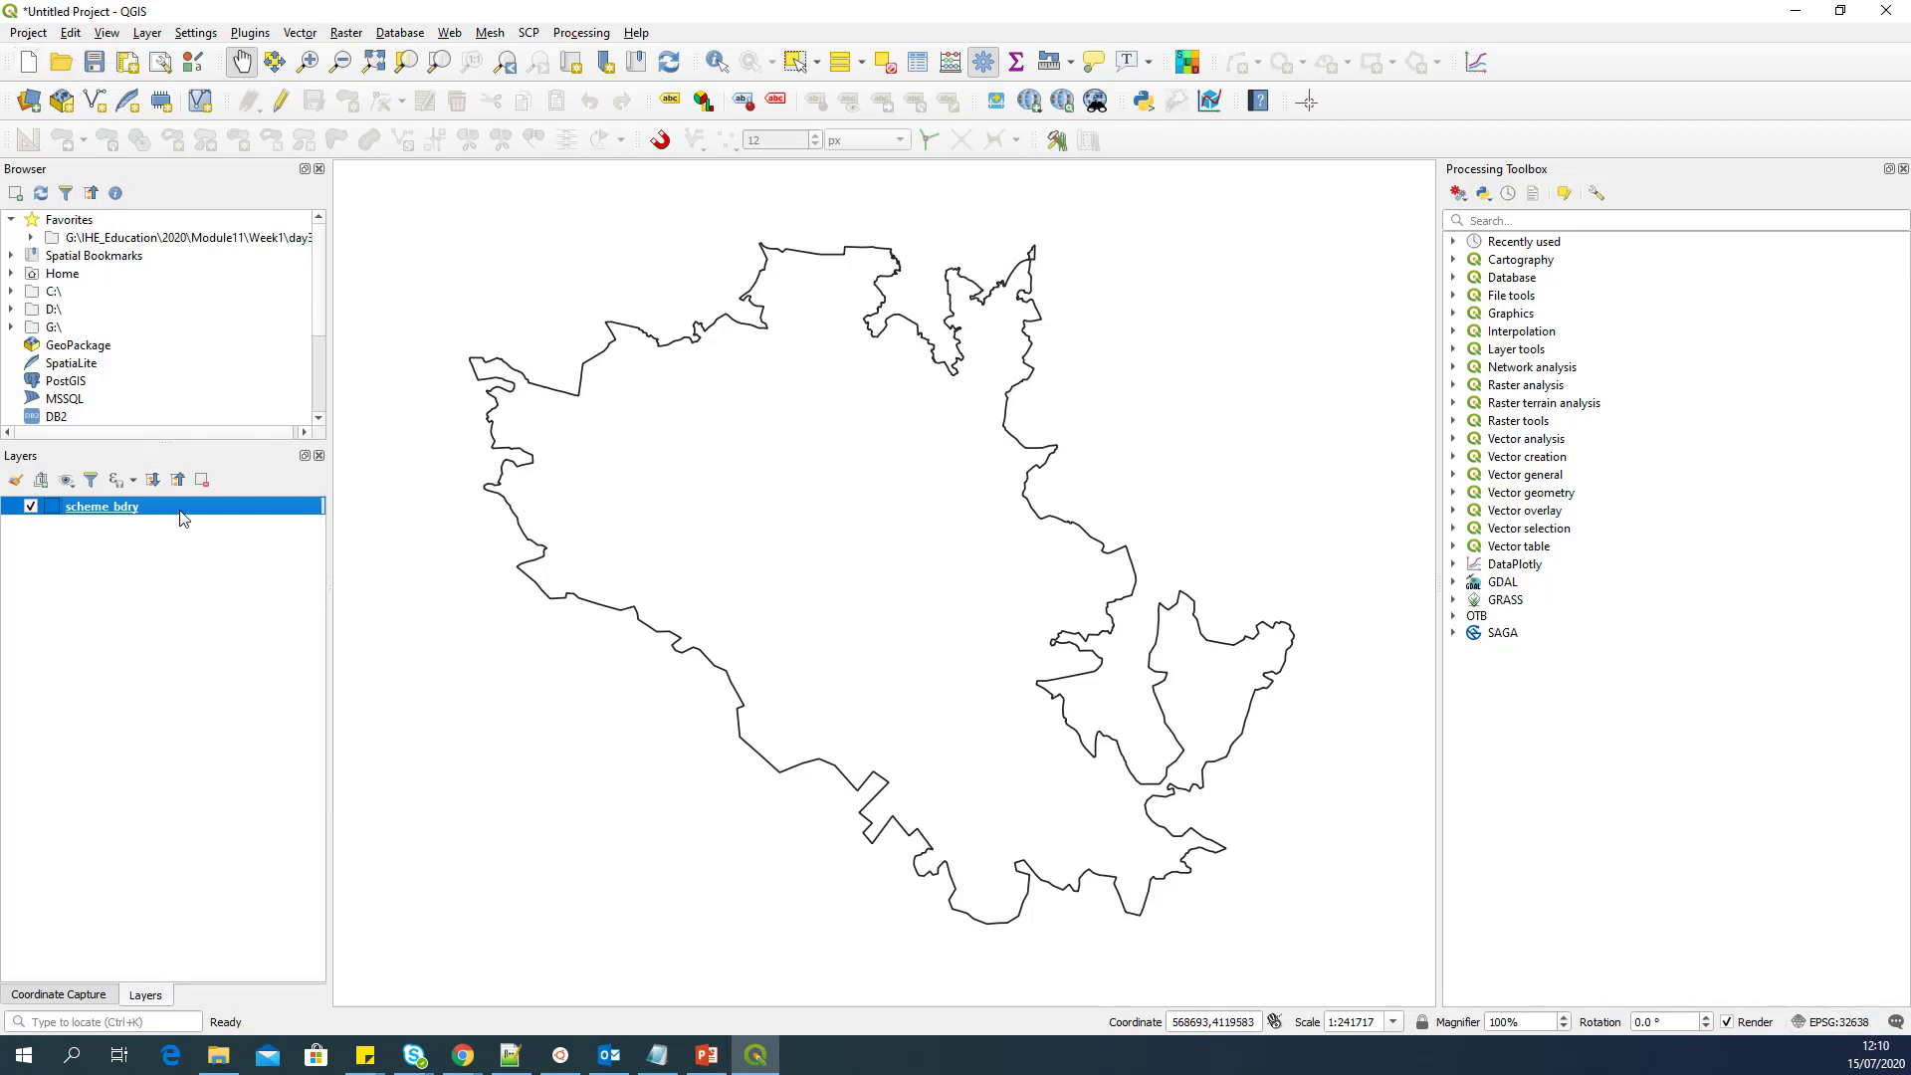
# Step: Add the ROI_05 vector layer from the Data (G:) drive through the Data Source Manager
pyautogui.click(28, 105)
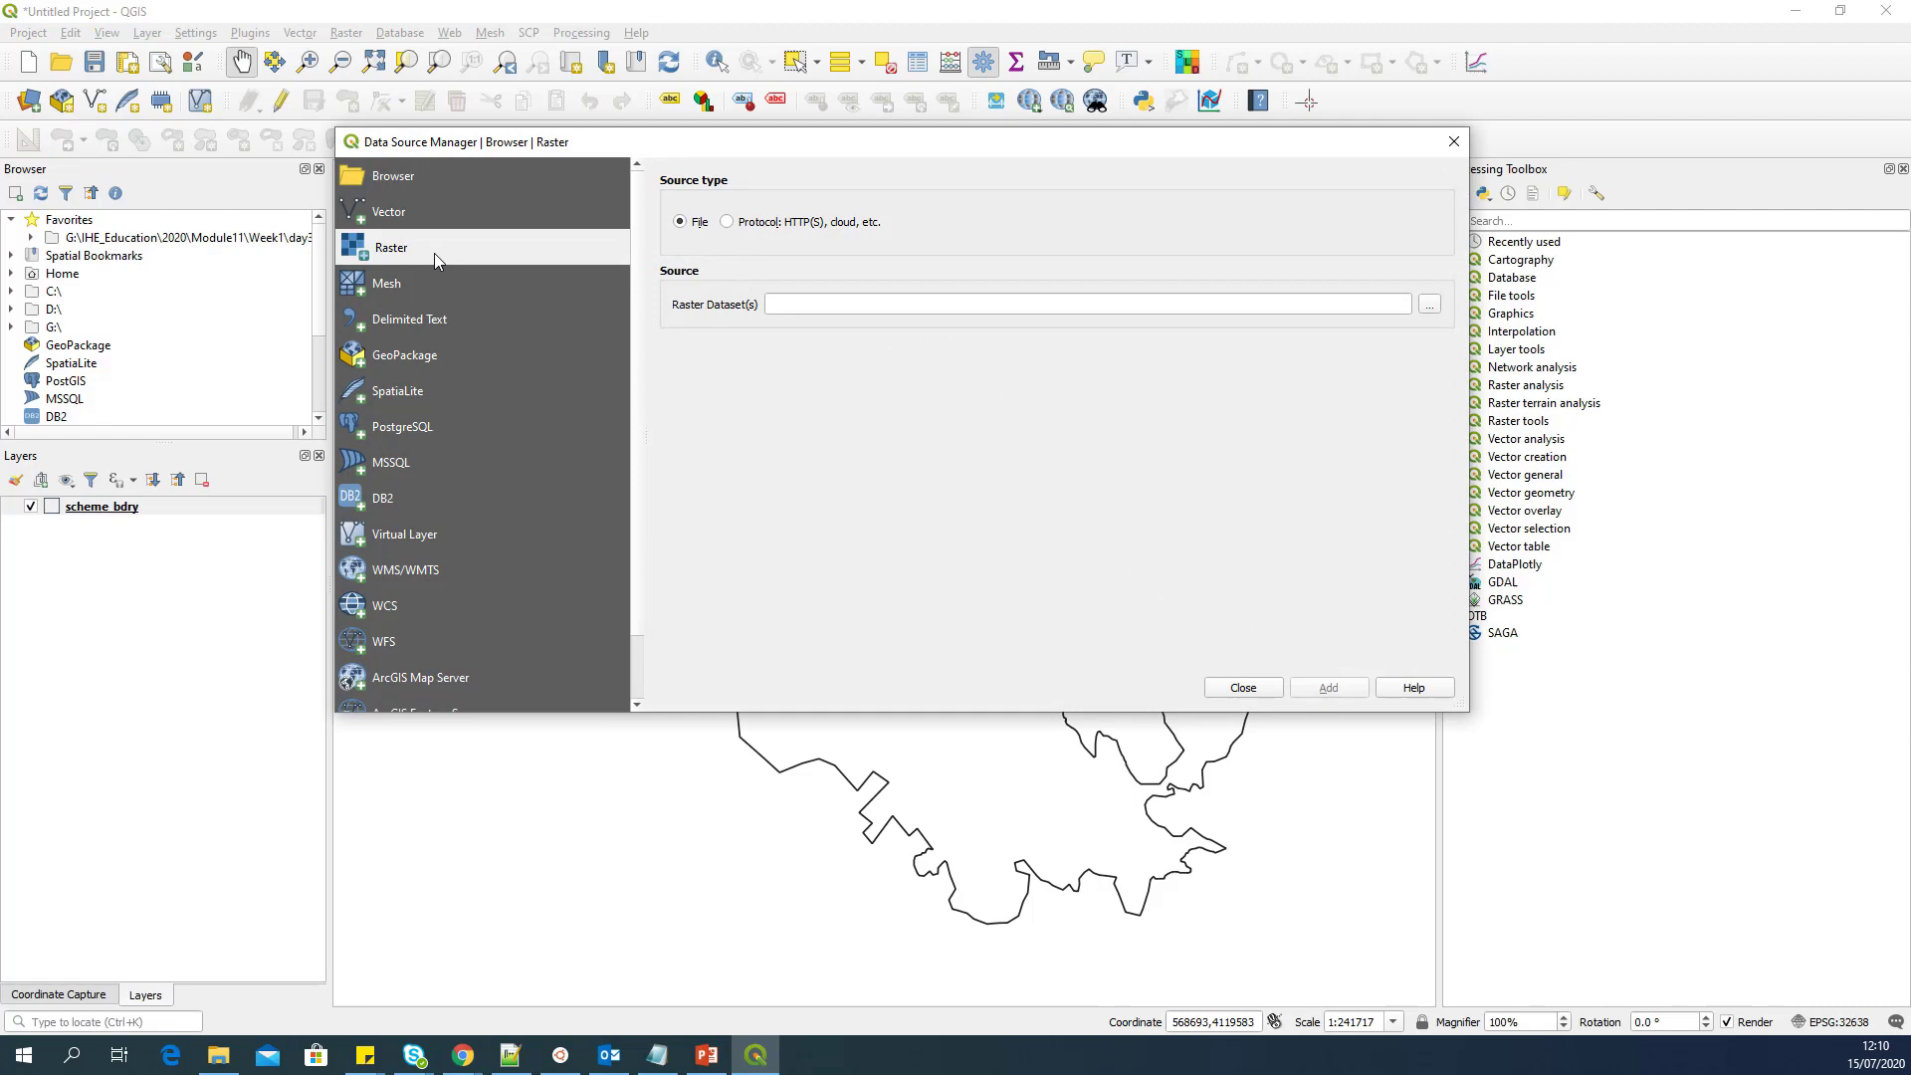
pyautogui.click(429, 216)
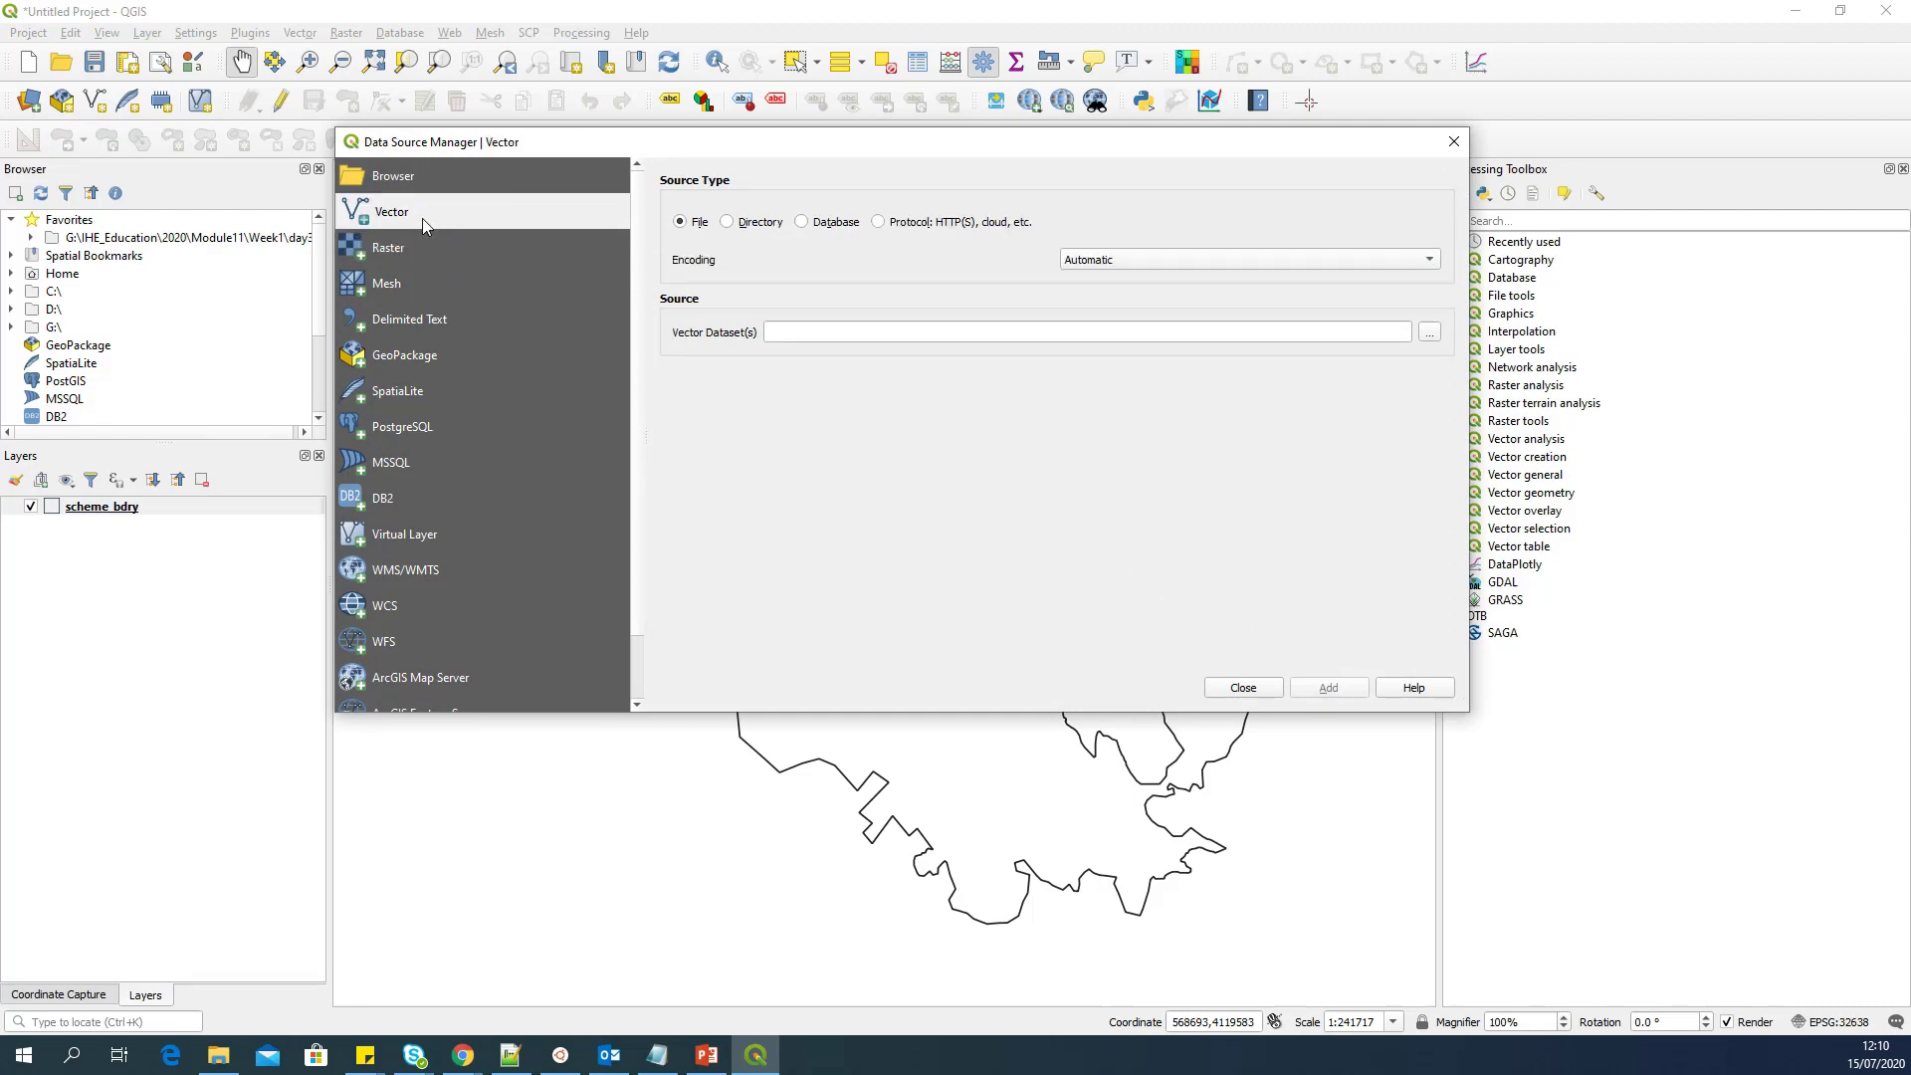
pyautogui.click(1431, 330)
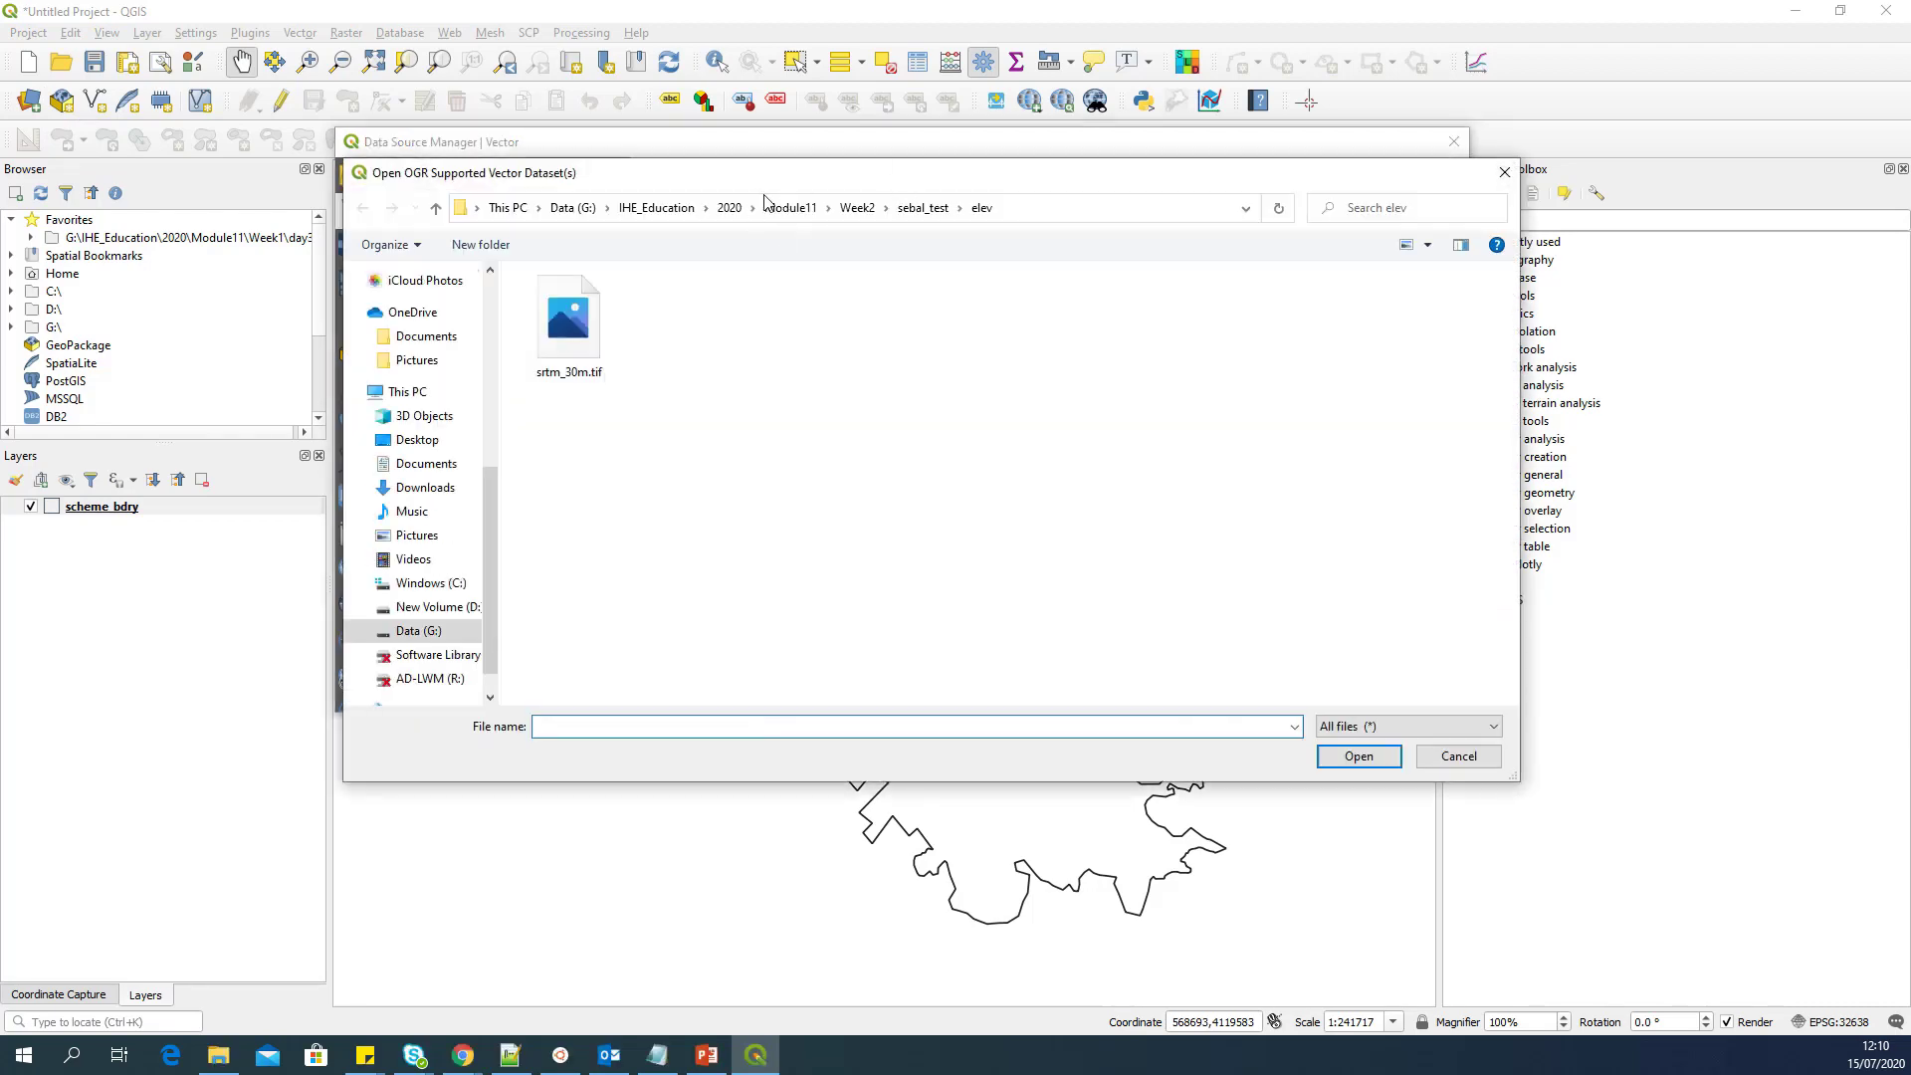
pyautogui.click(572, 207)
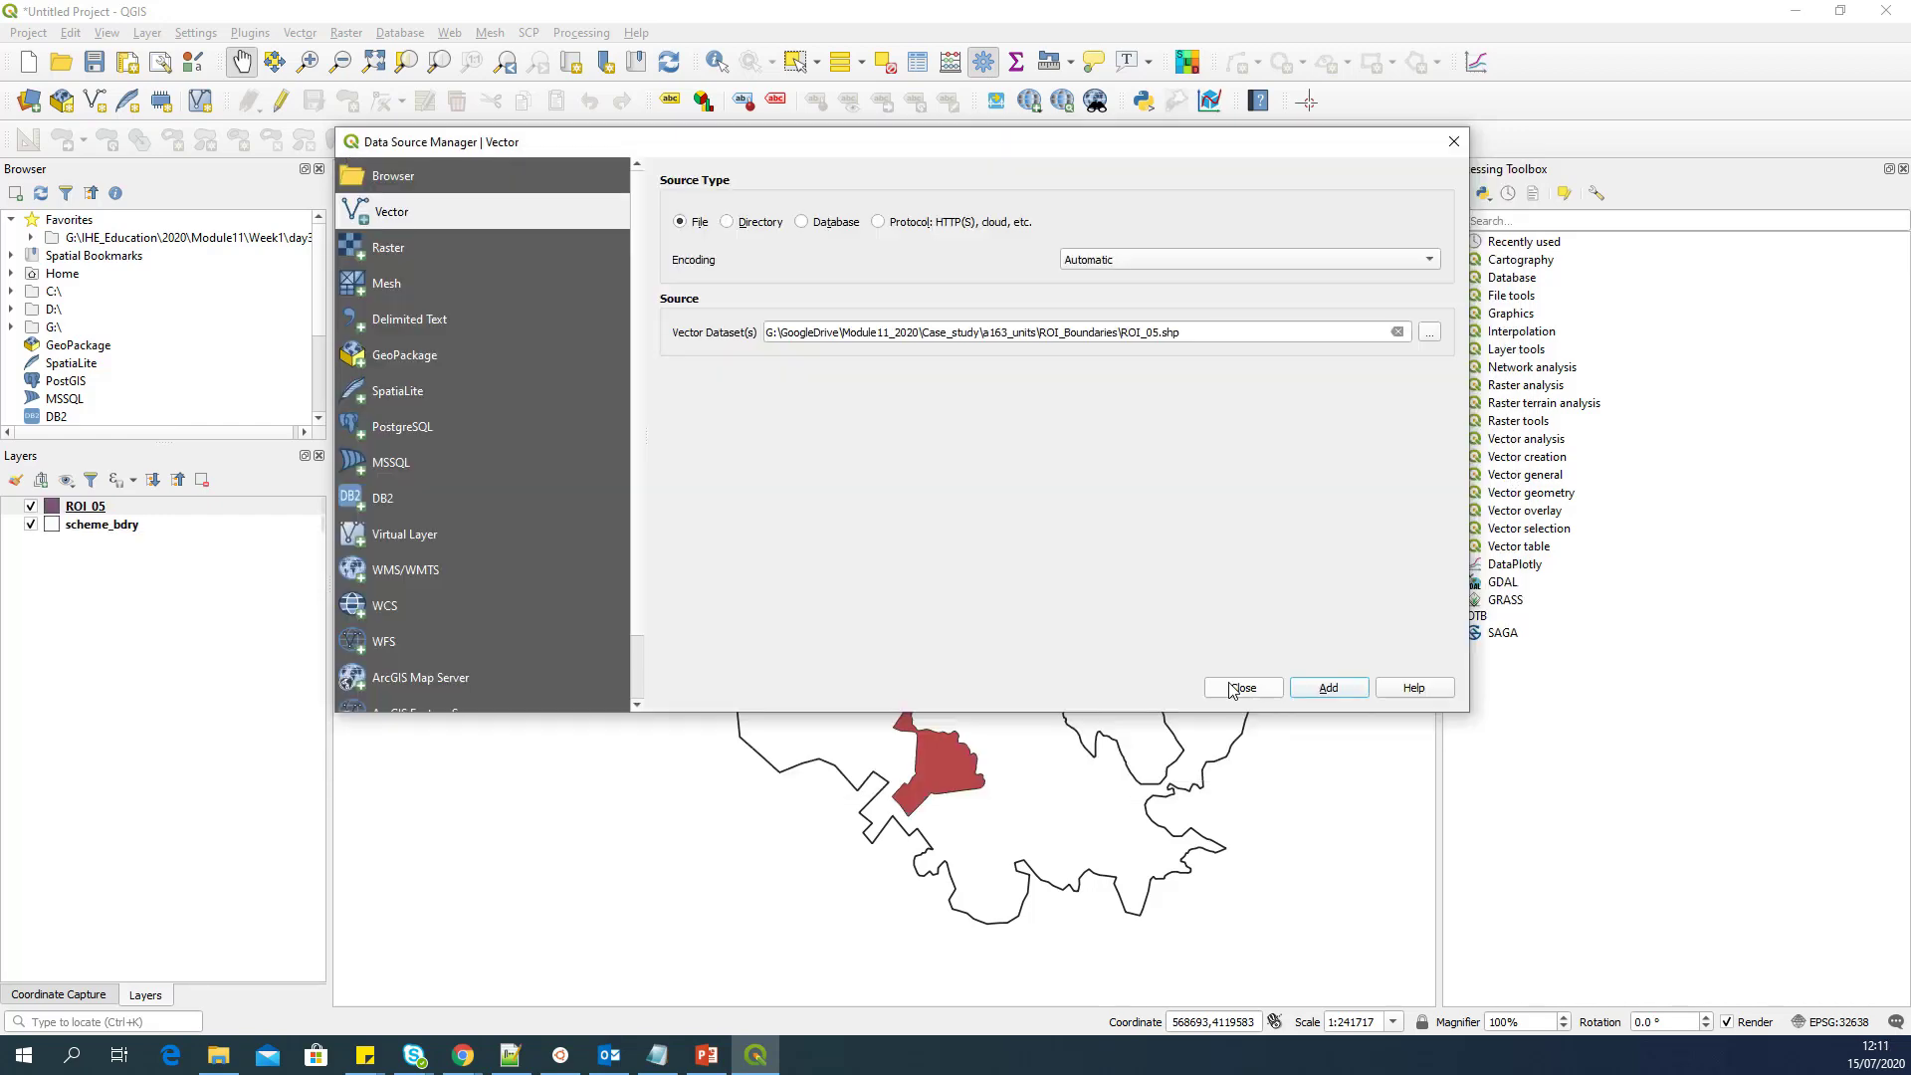
pyautogui.click(1244, 691)
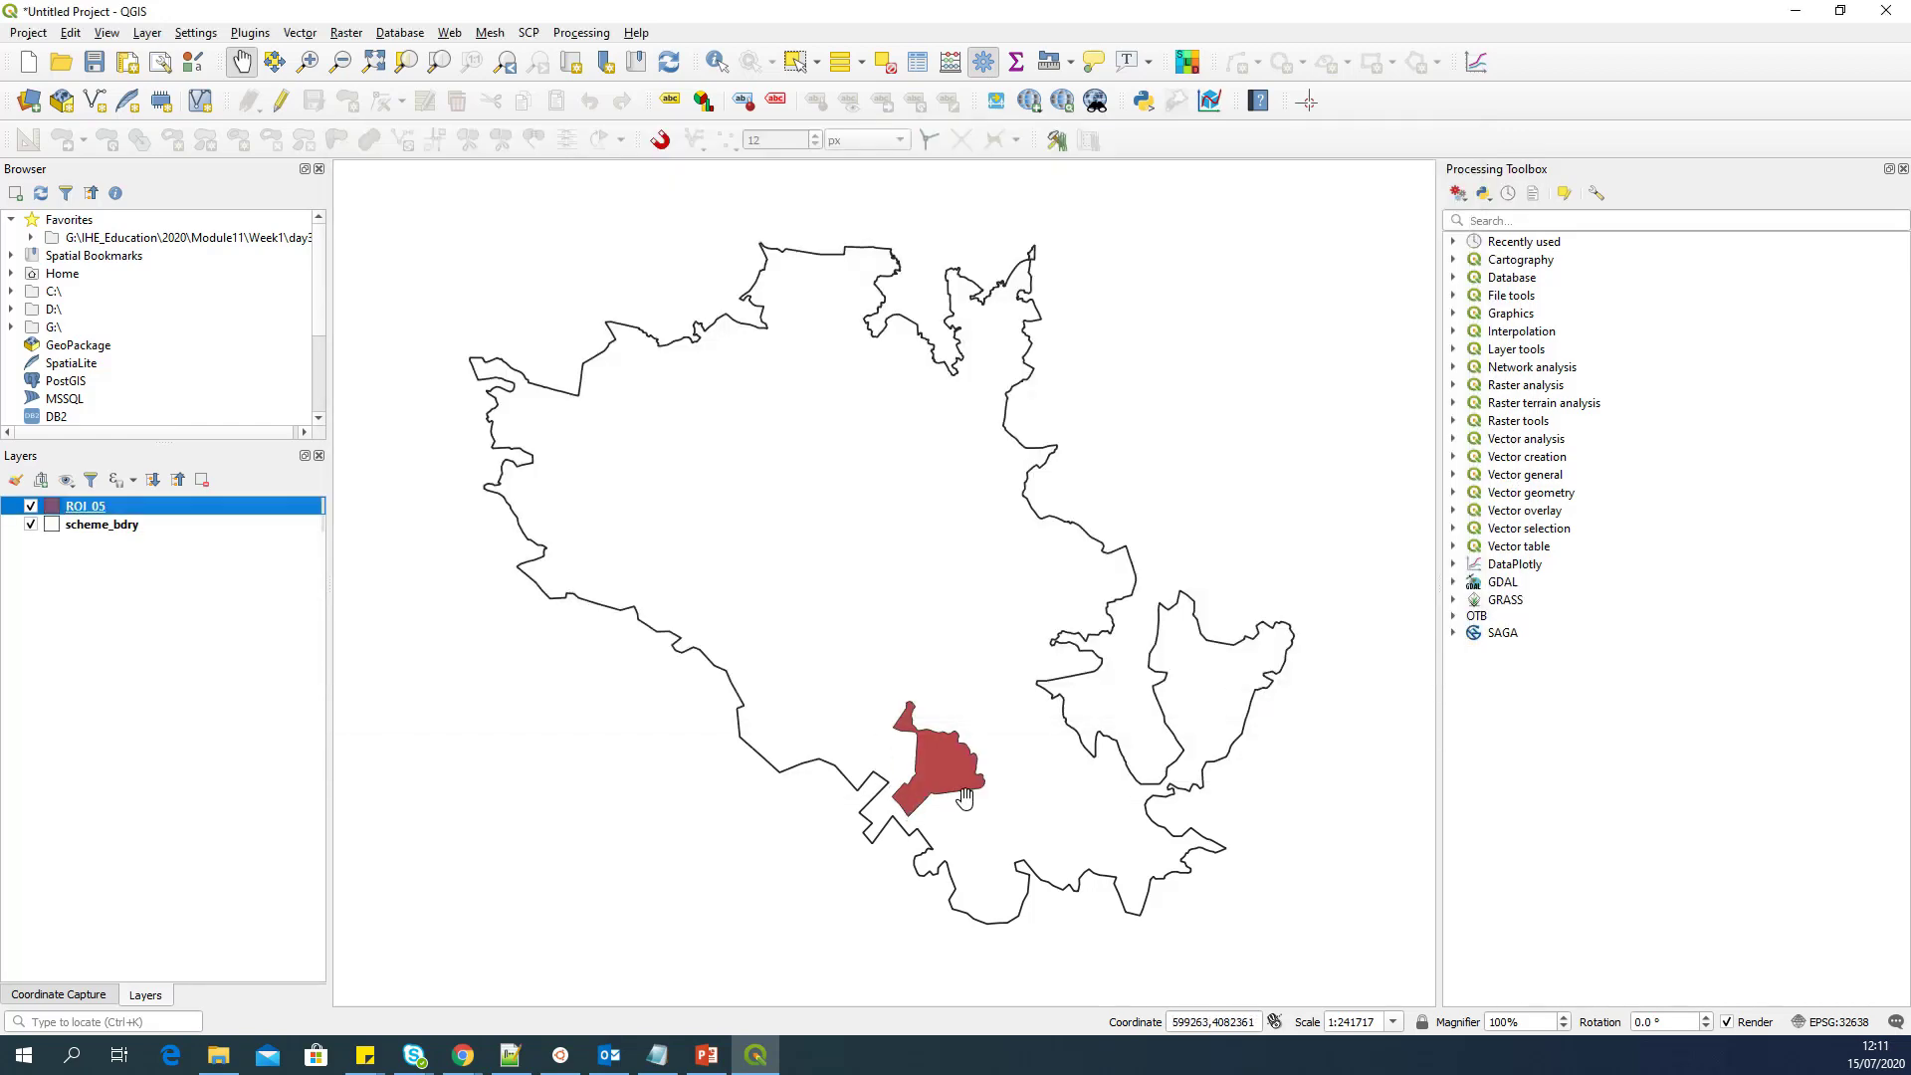
# Step: Style ROI_05 with a transparent fill and a red 0.46 outline
pyautogui.rightClick(247, 512)
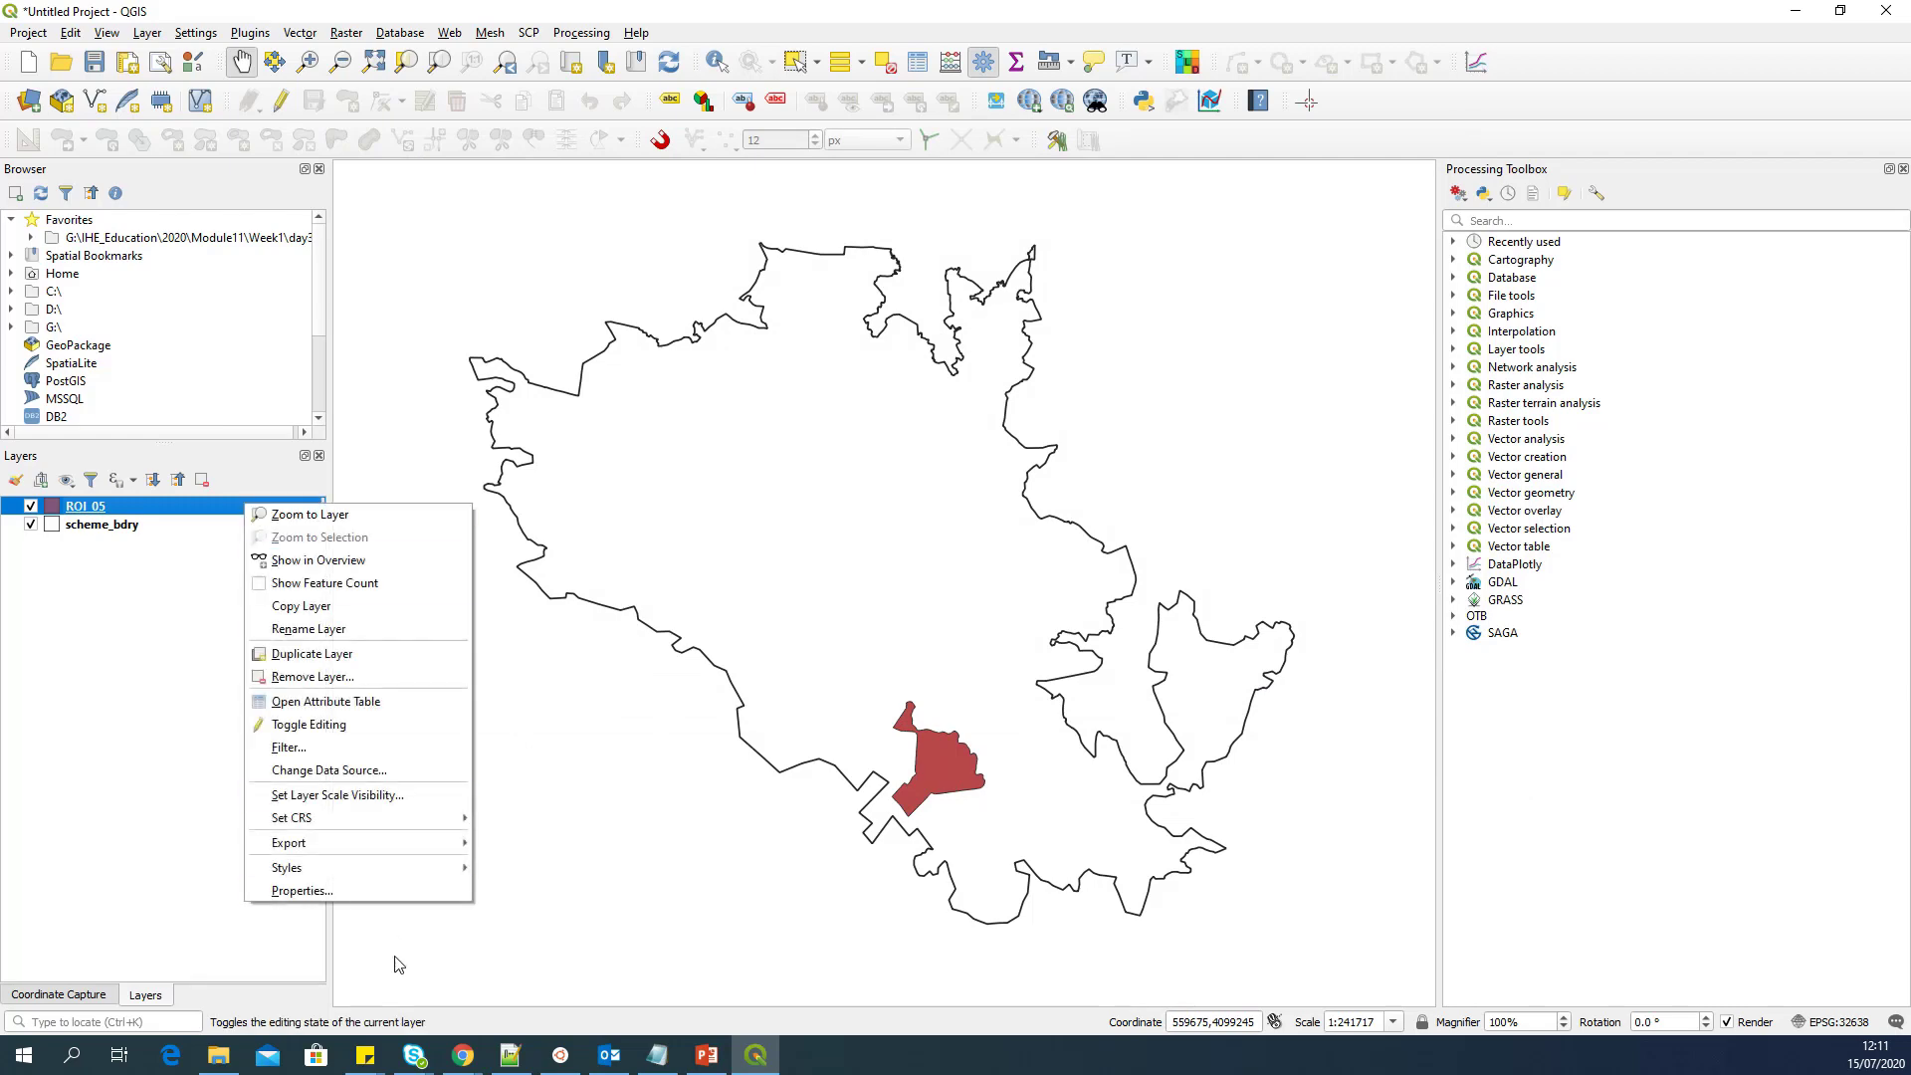
pyautogui.click(440, 904)
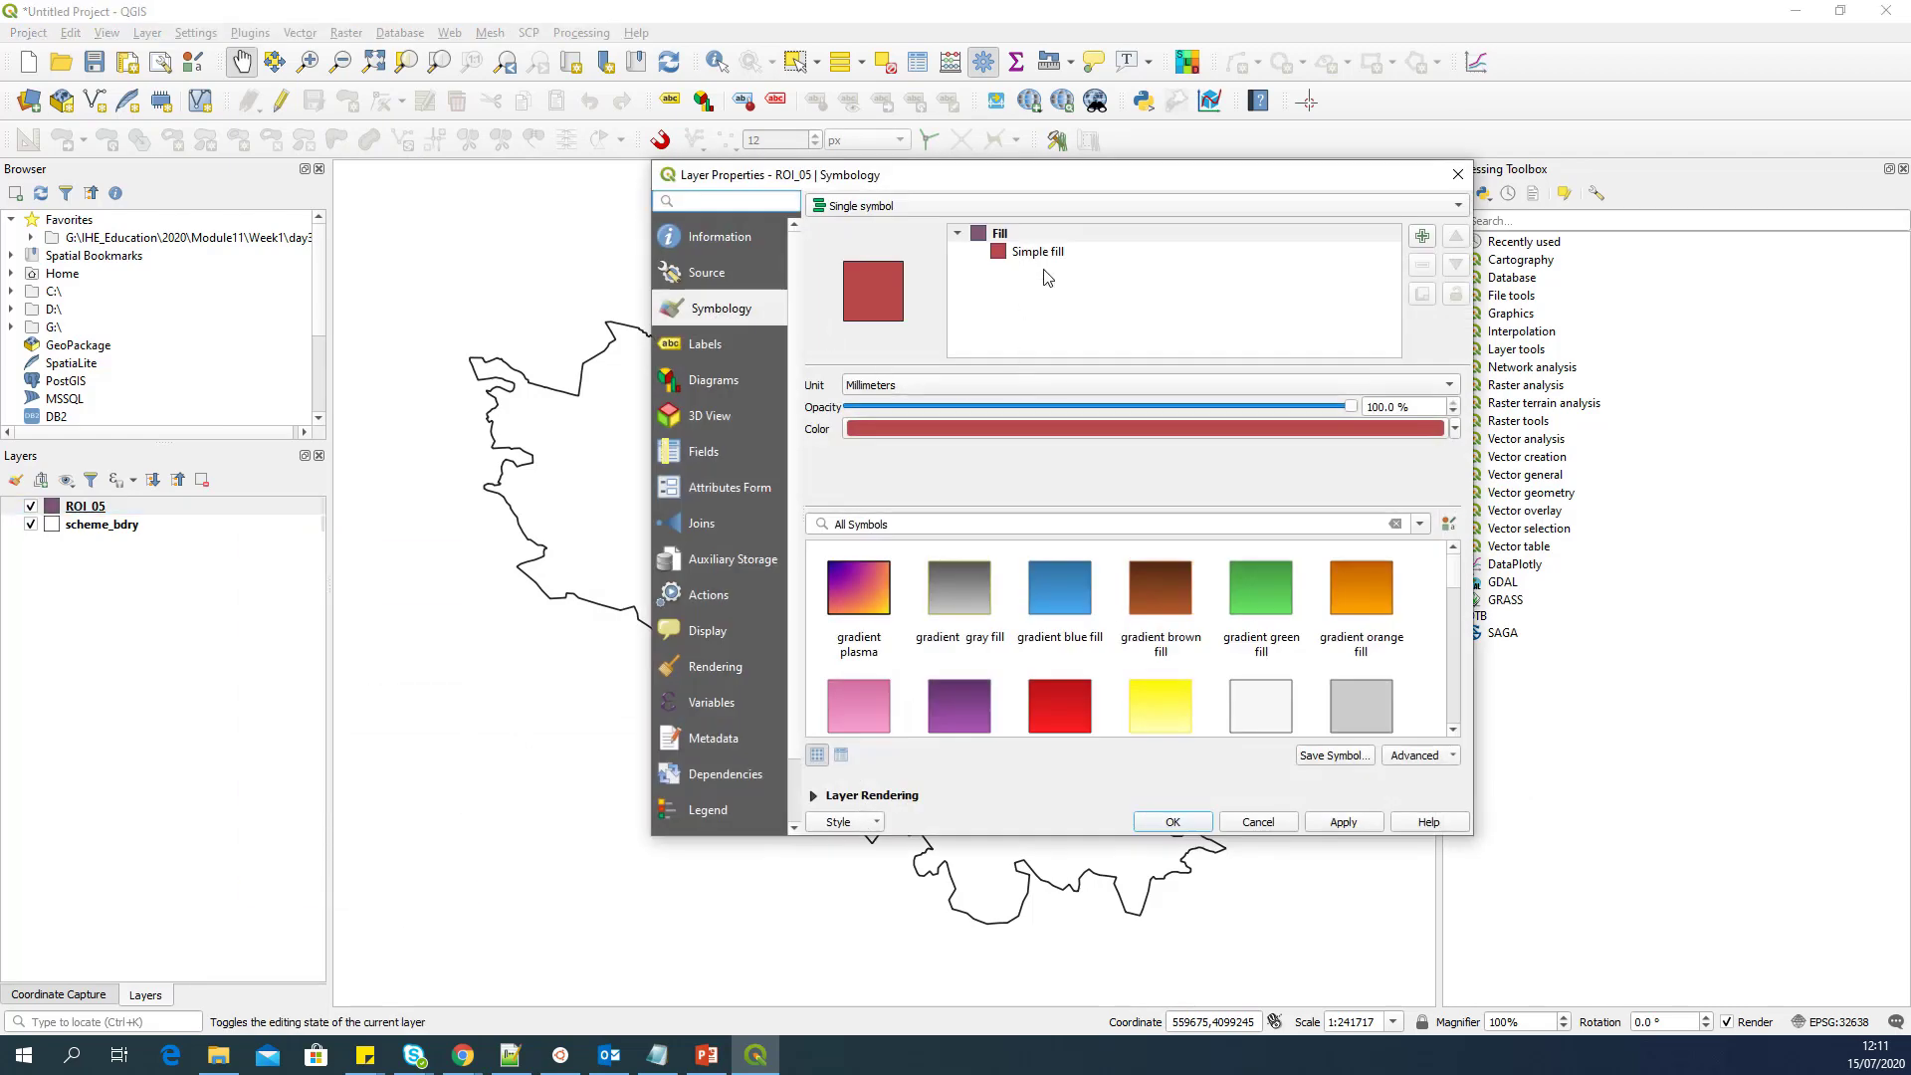
pyautogui.click(1066, 255)
pyautogui.click(1408, 421)
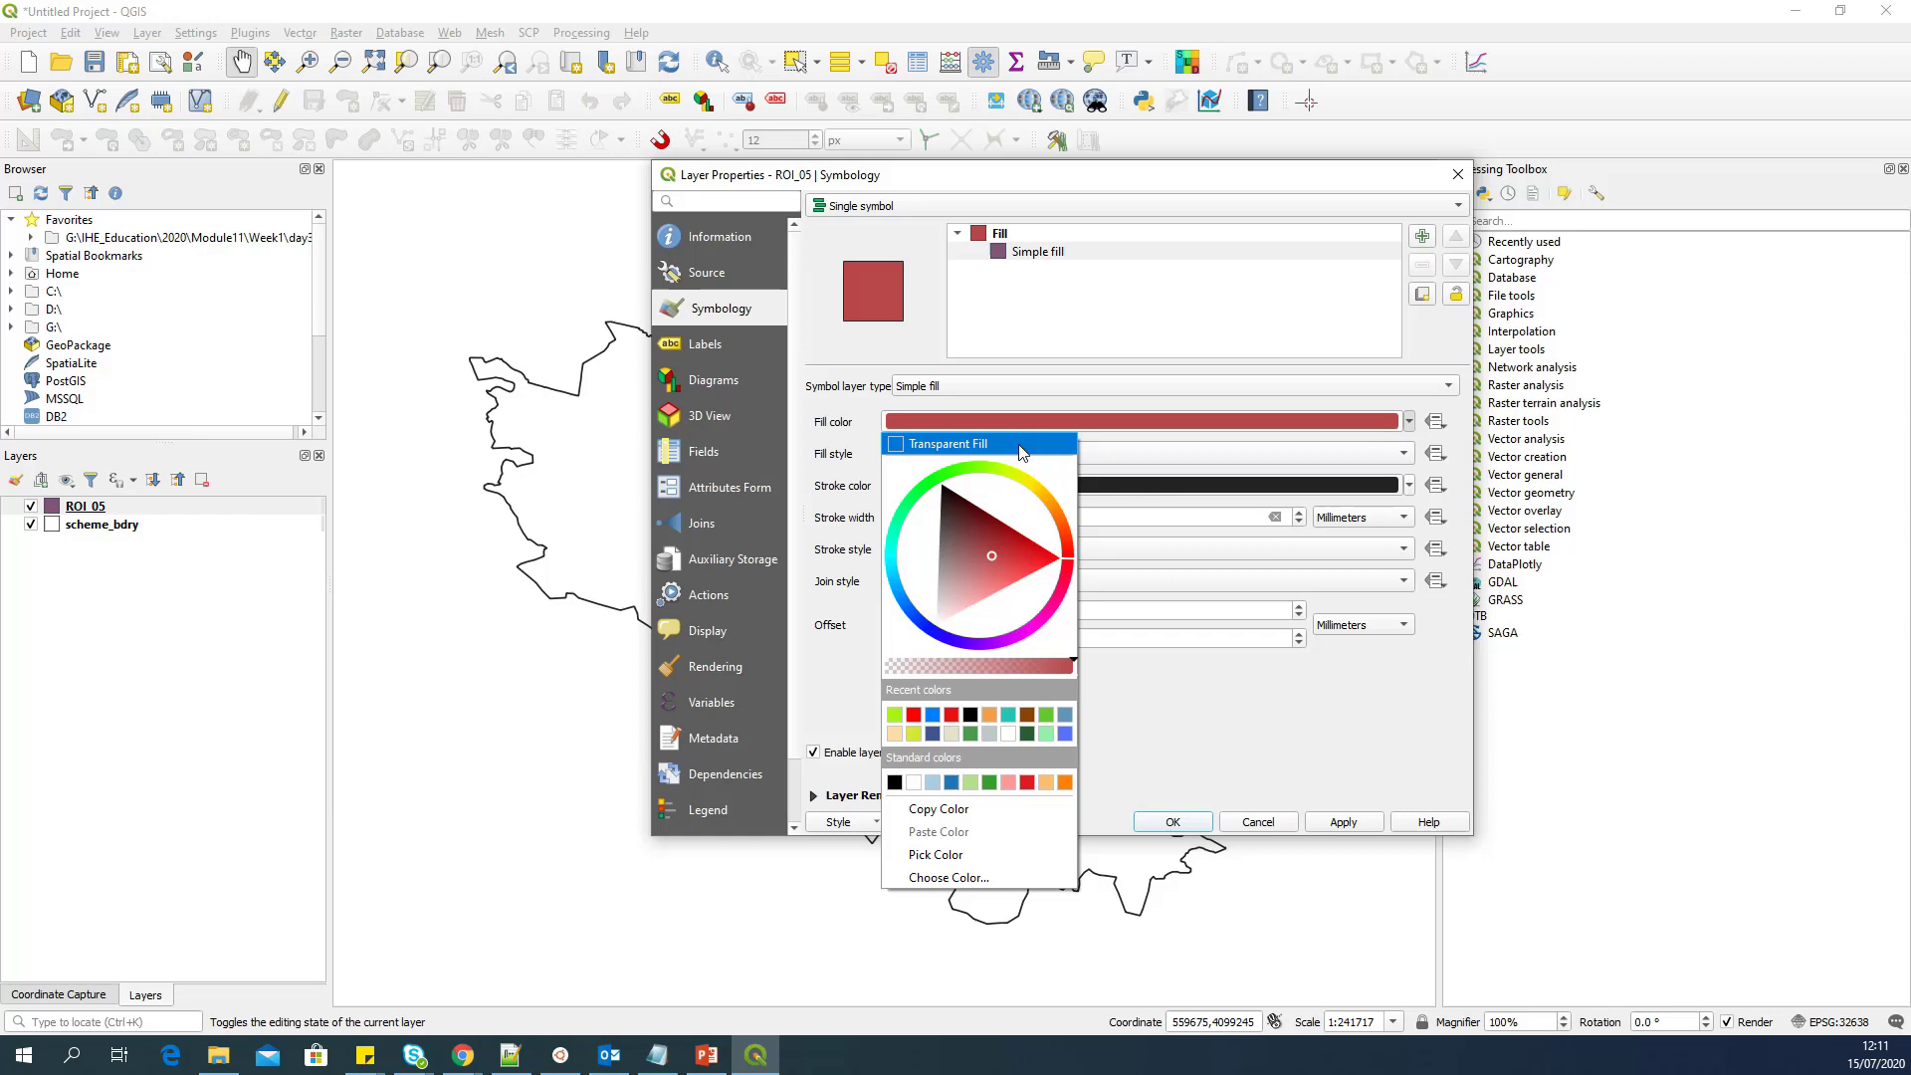
pyautogui.click(955, 440)
pyautogui.click(1408, 485)
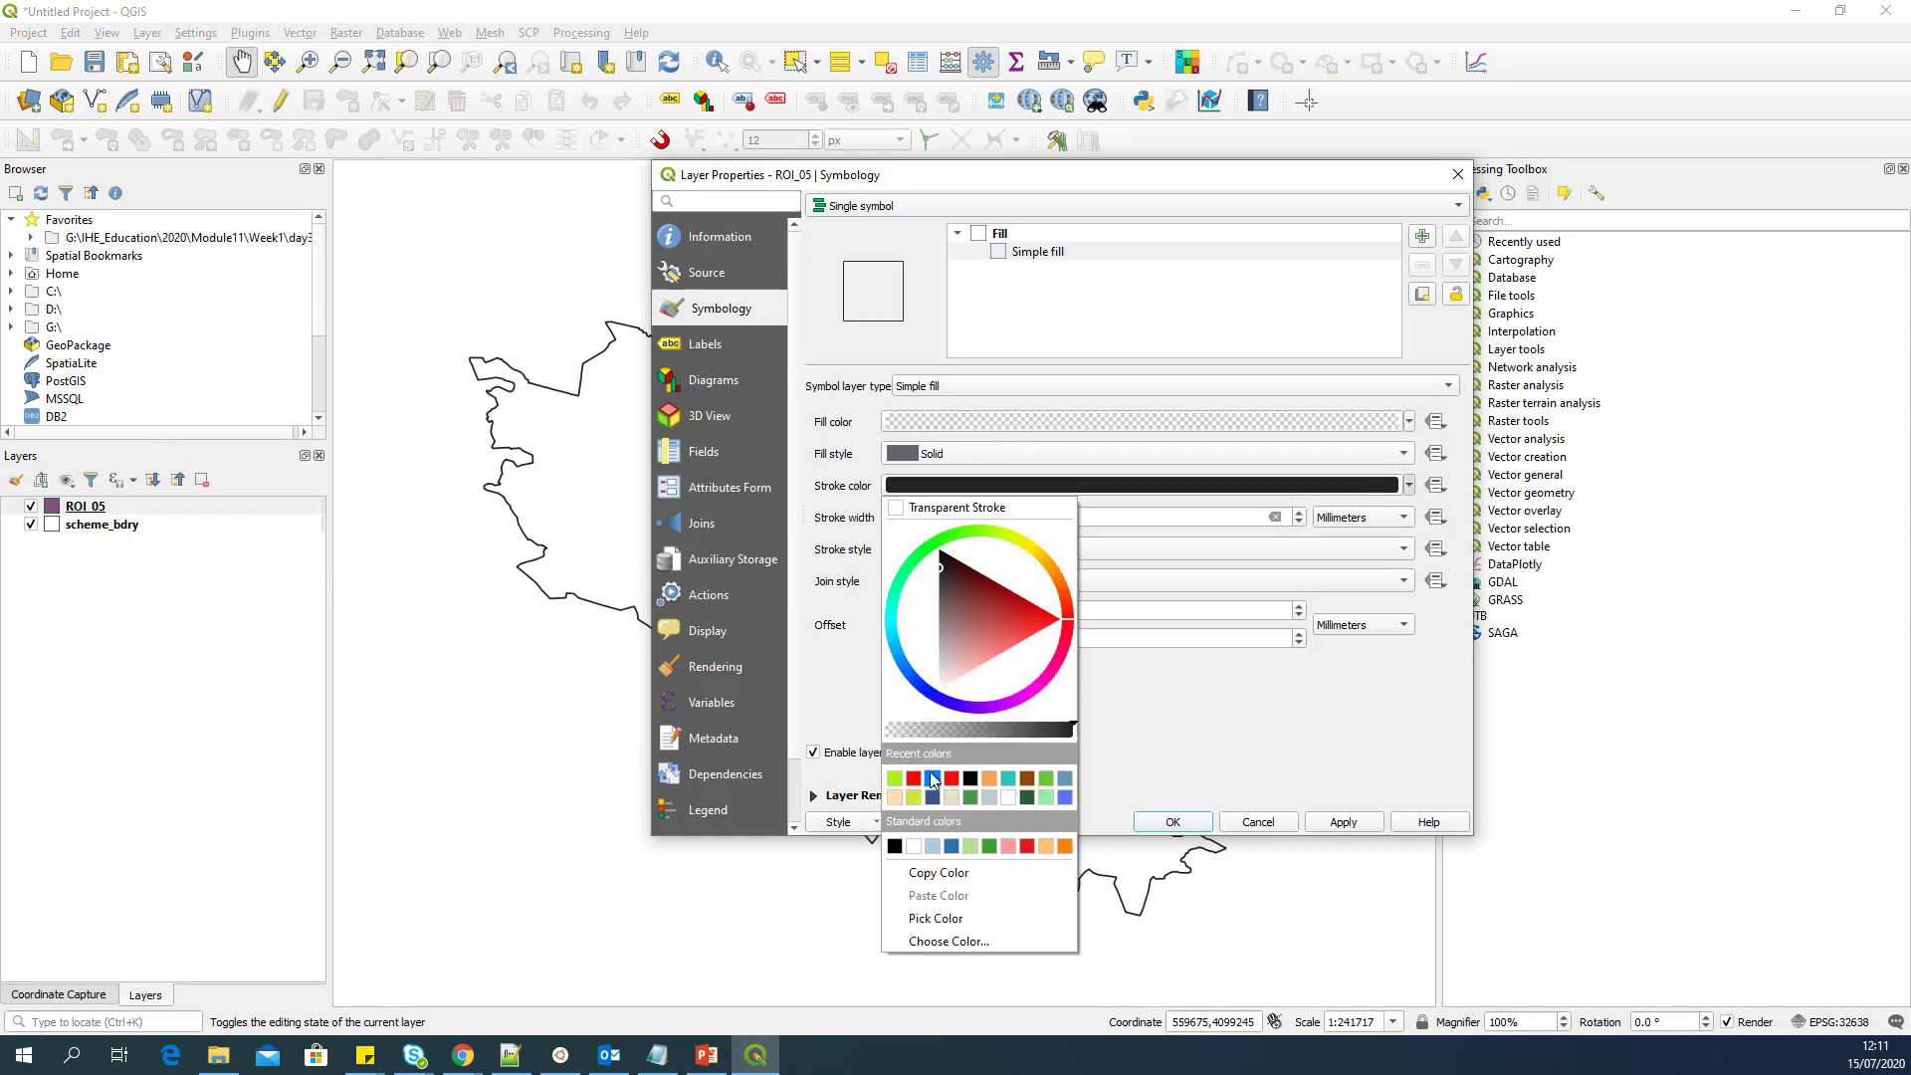
pyautogui.click(914, 778)
pyautogui.click(1300, 522)
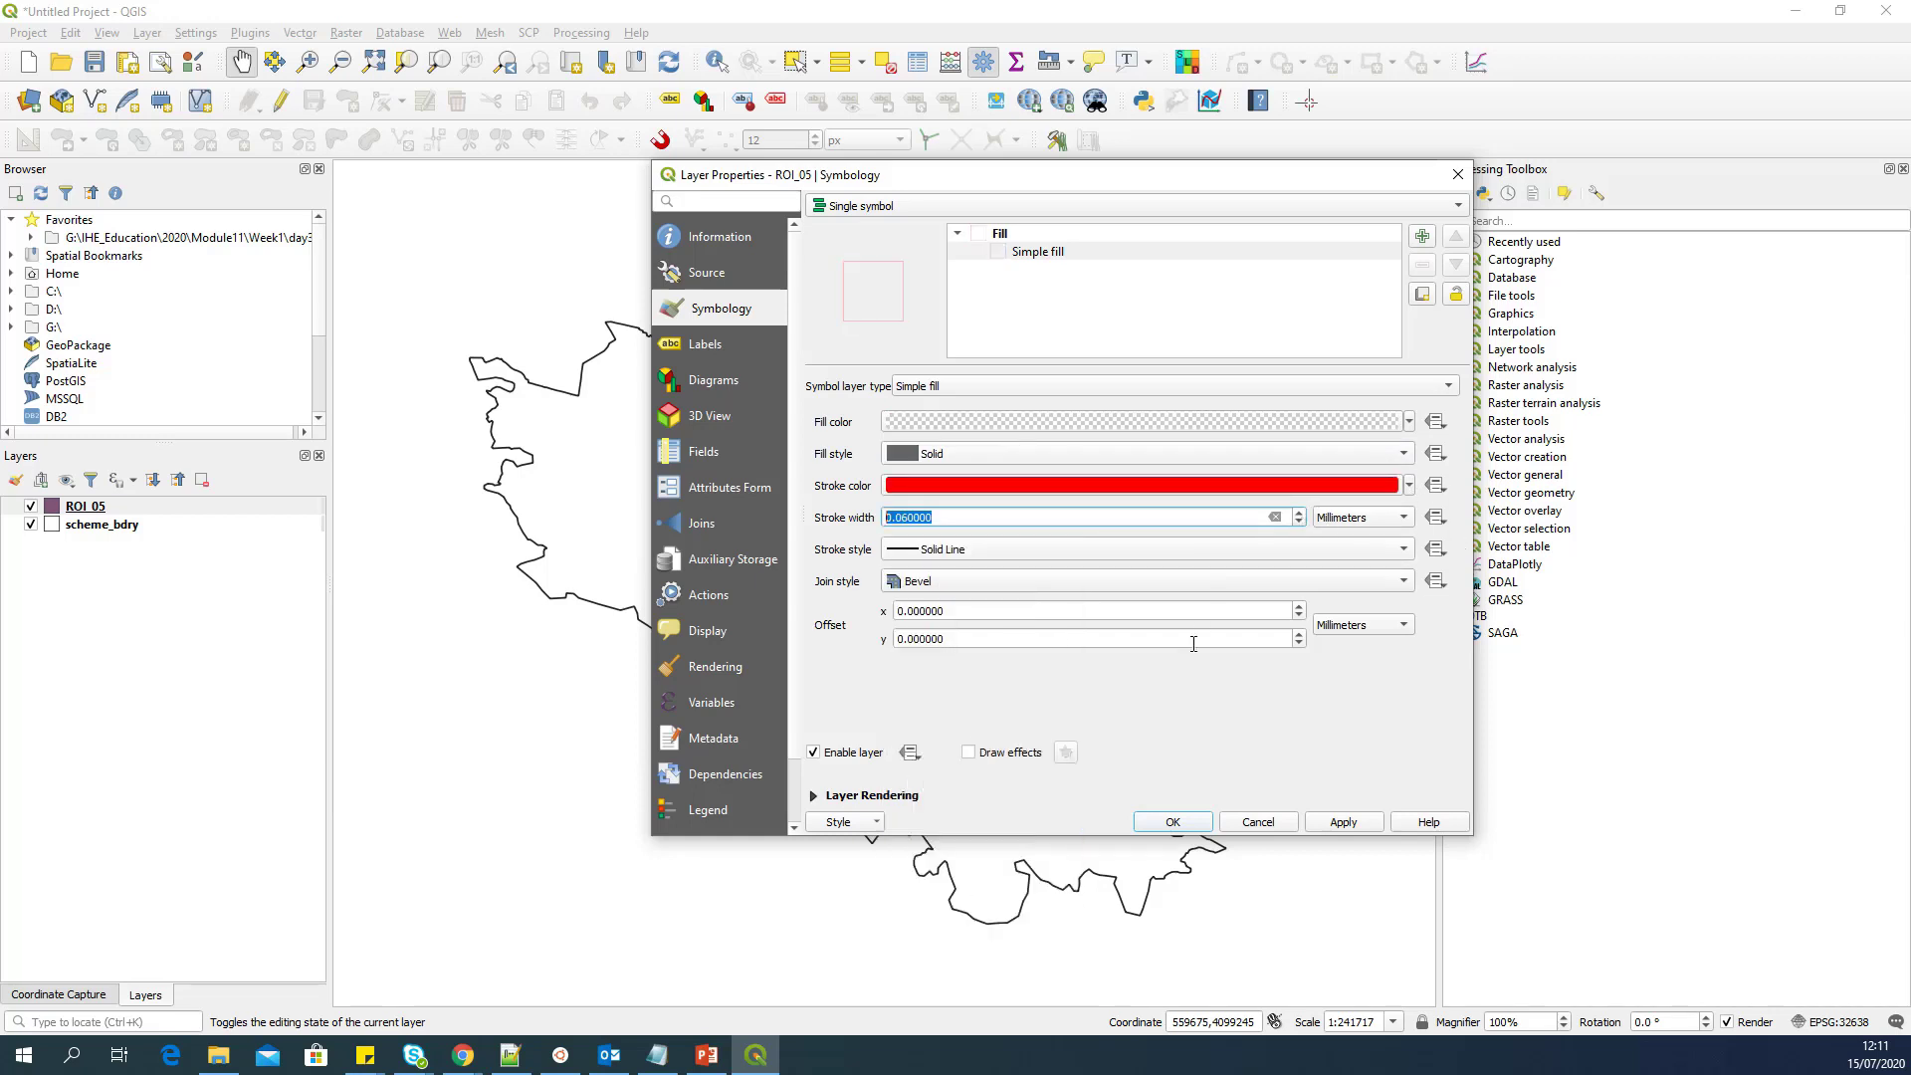
pyautogui.click(1299, 512)
pyautogui.click(1299, 512)
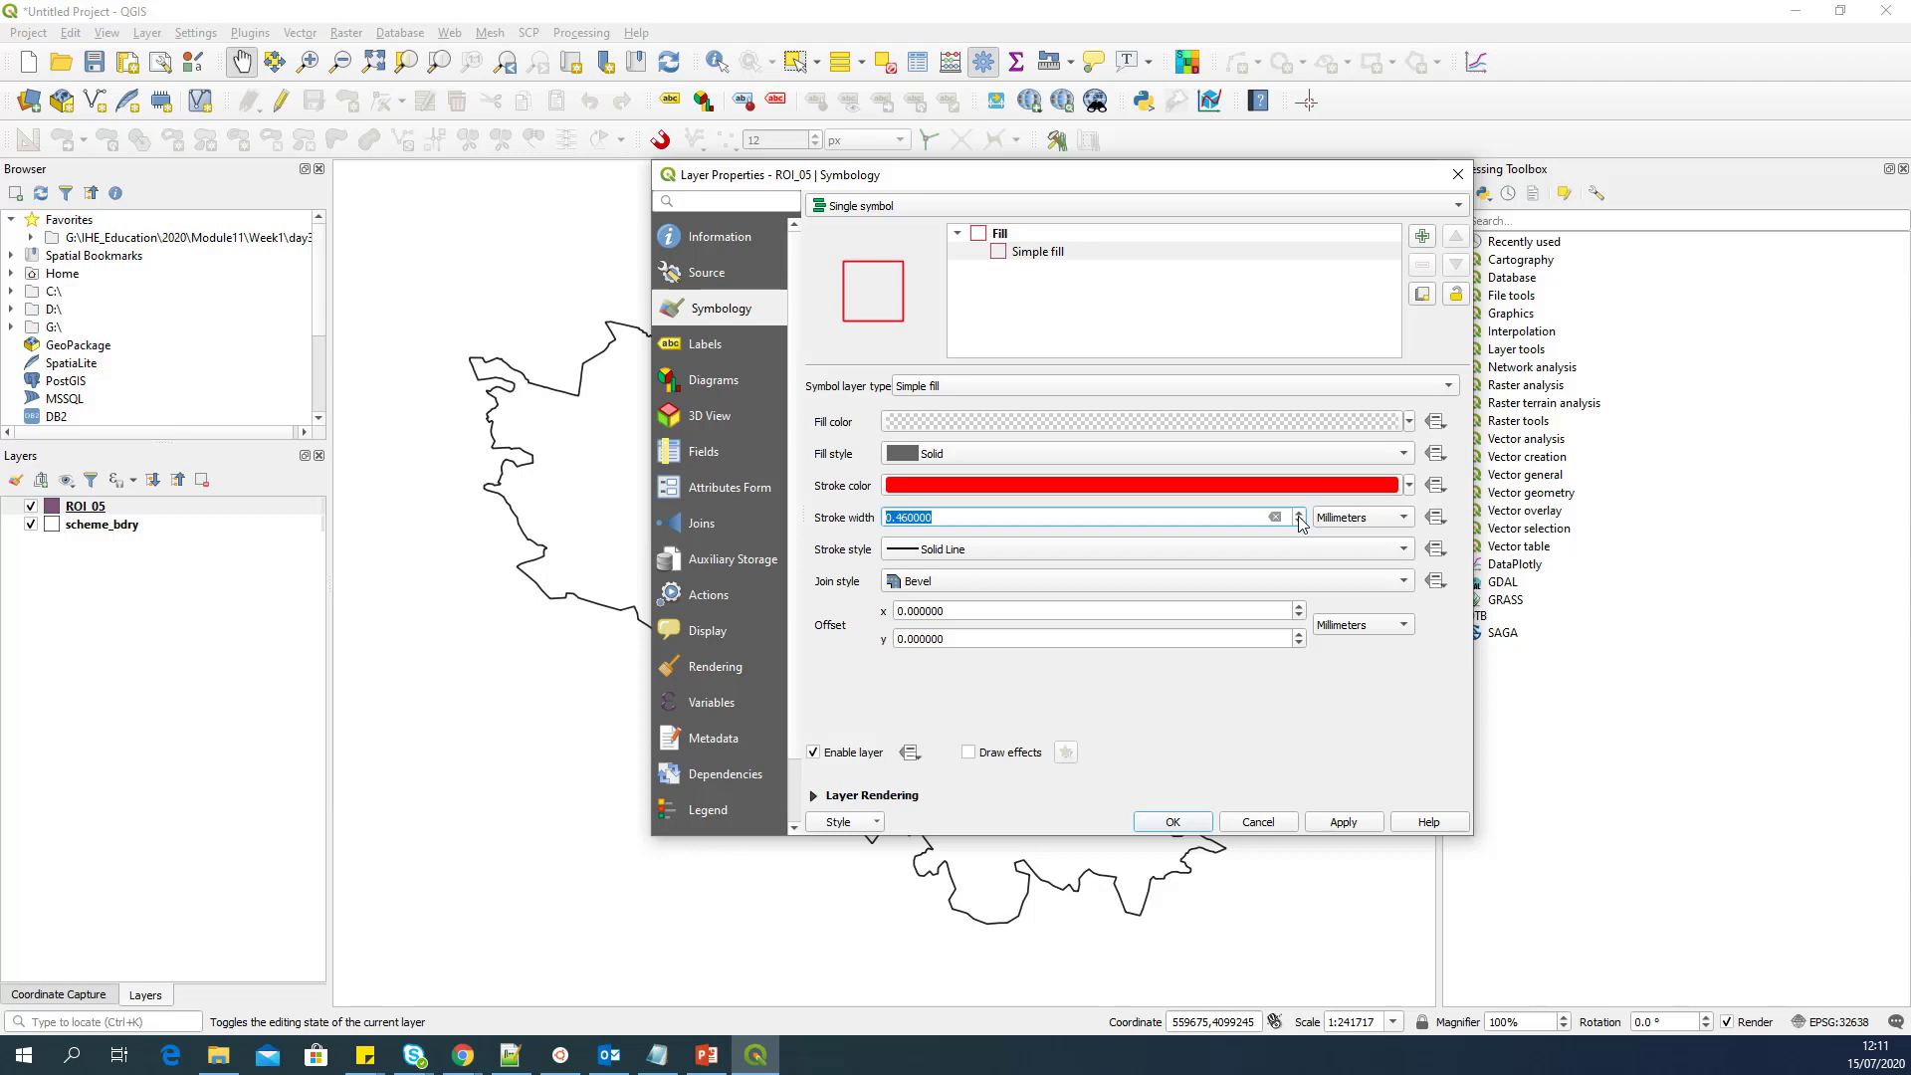
pyautogui.click(1344, 822)
pyautogui.click(1195, 820)
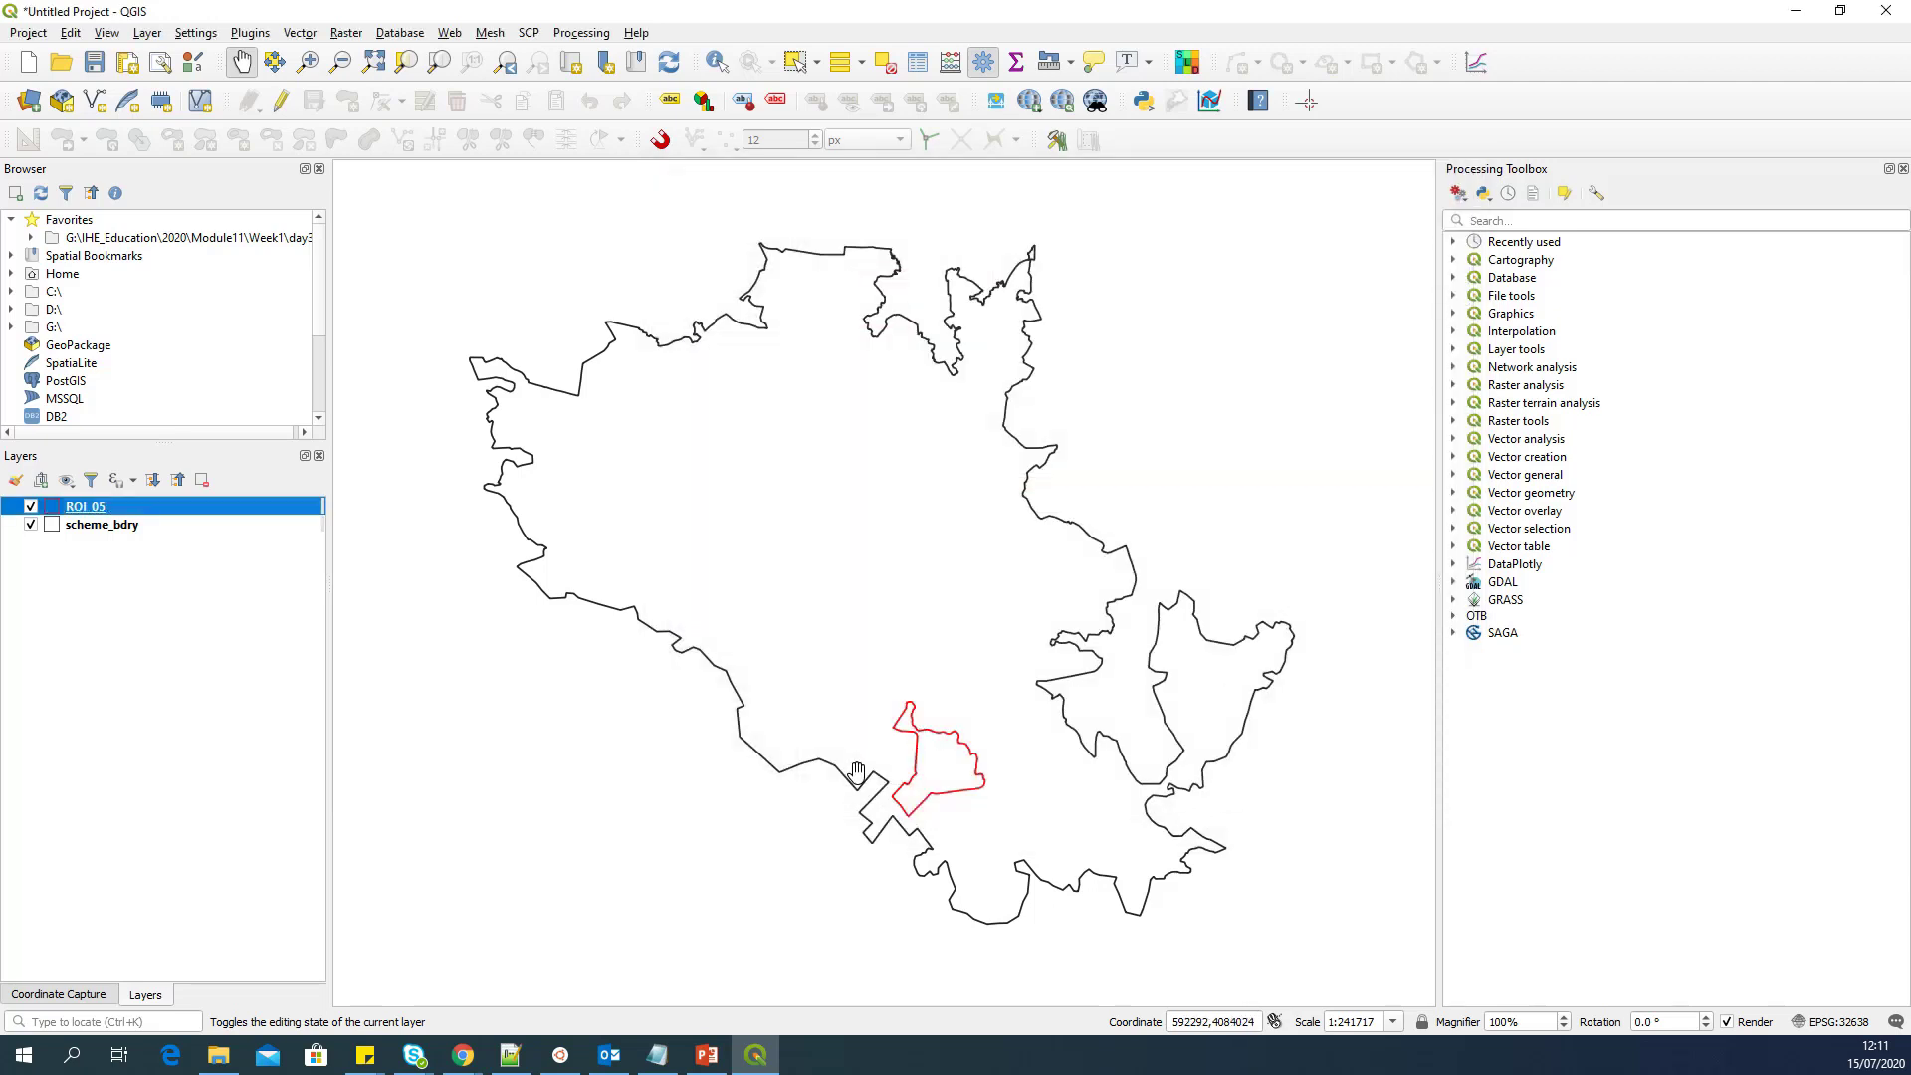
pyautogui.click(149, 527)
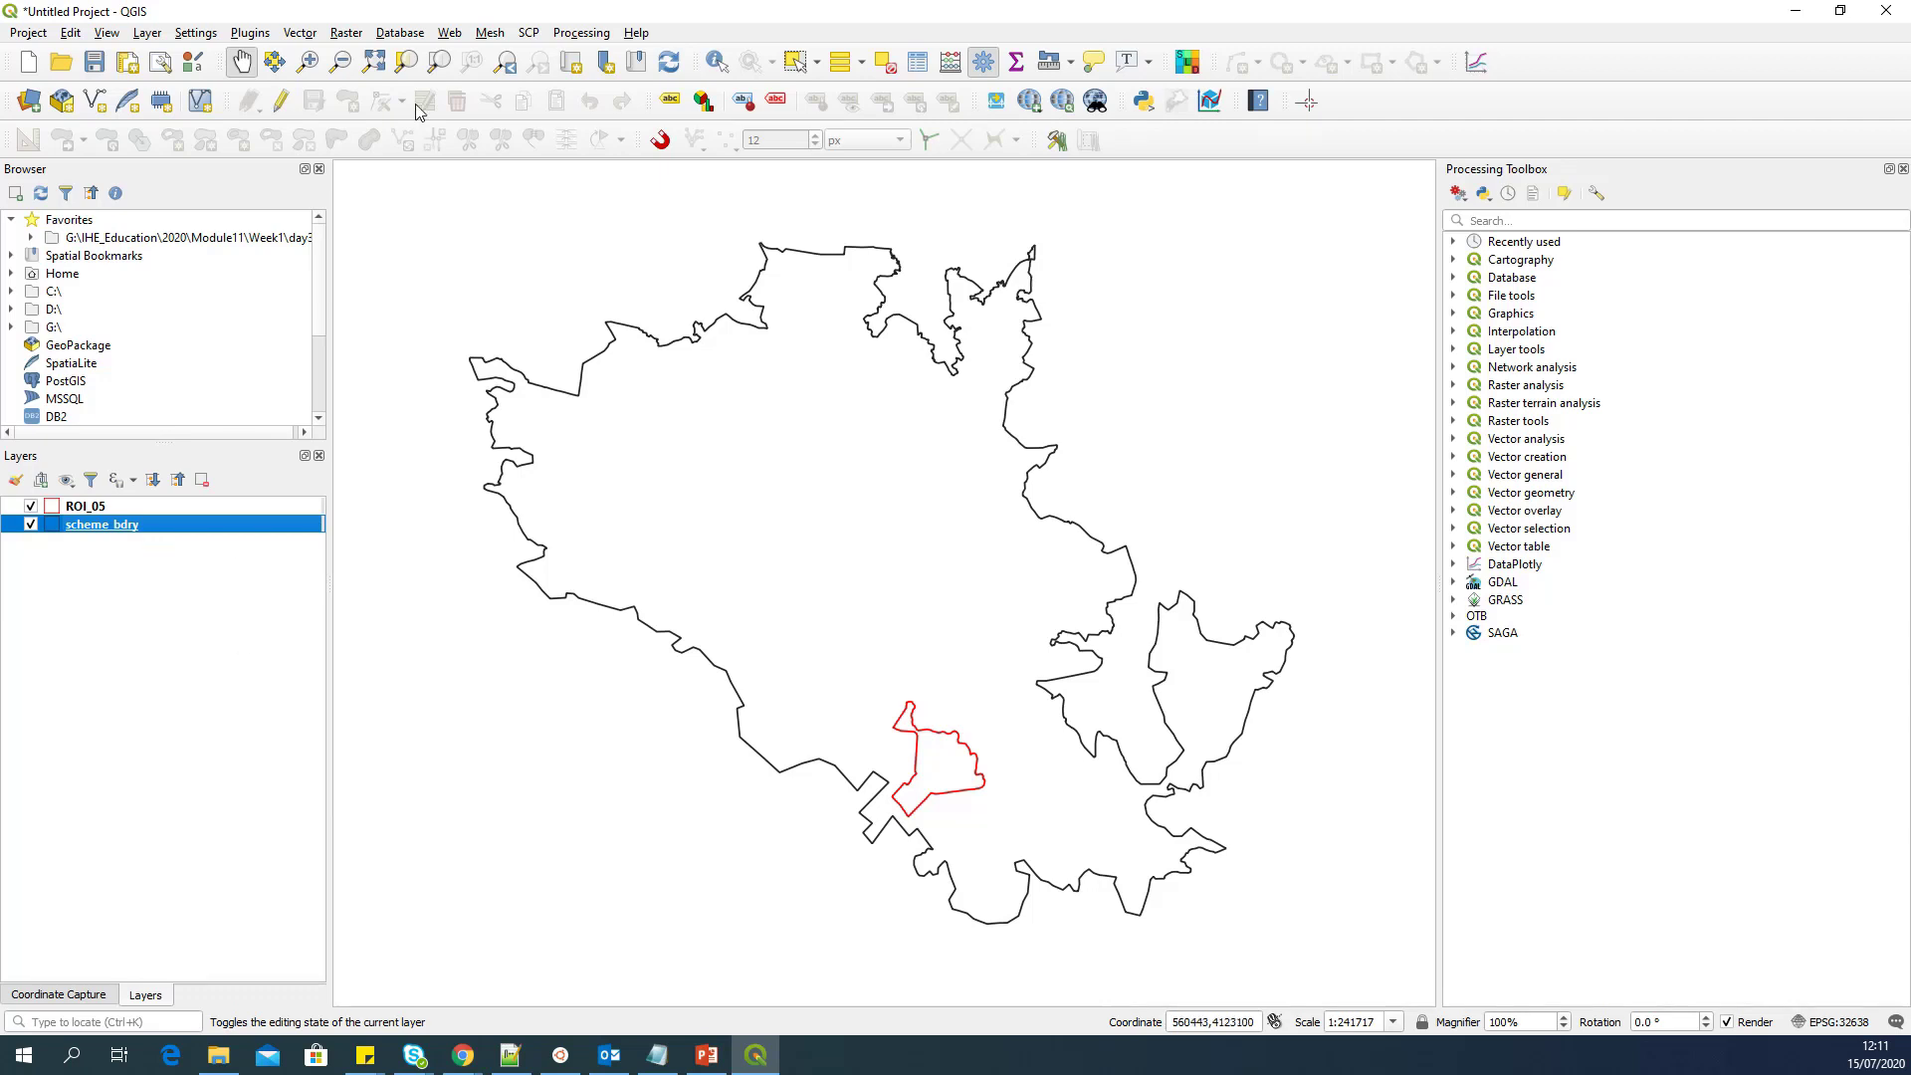
# Step: Add the QuickMapServices Google Satellite basemap beneath the ROI_05 and scheme_bdry outlines
pyautogui.click(450, 33)
pyautogui.moveTo(582, 99)
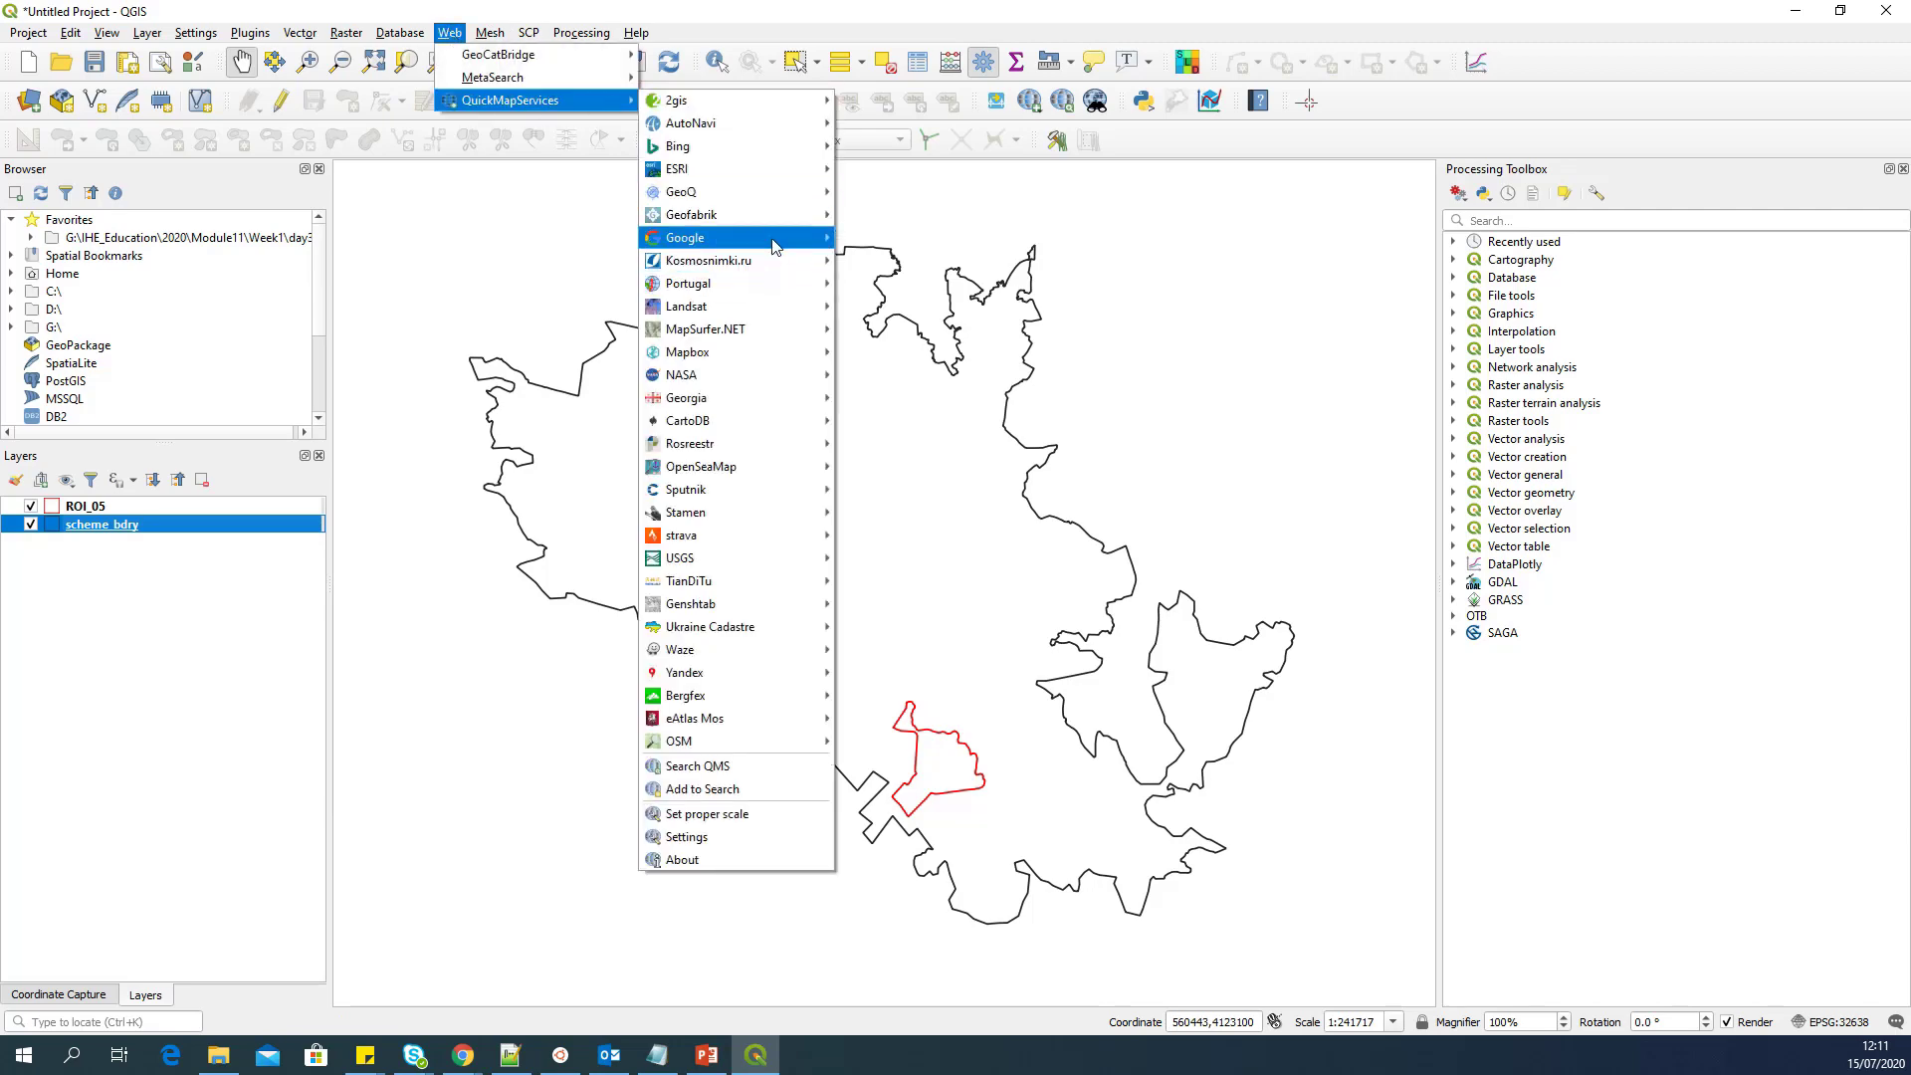
pyautogui.moveTo(773, 241)
pyautogui.click(938, 302)
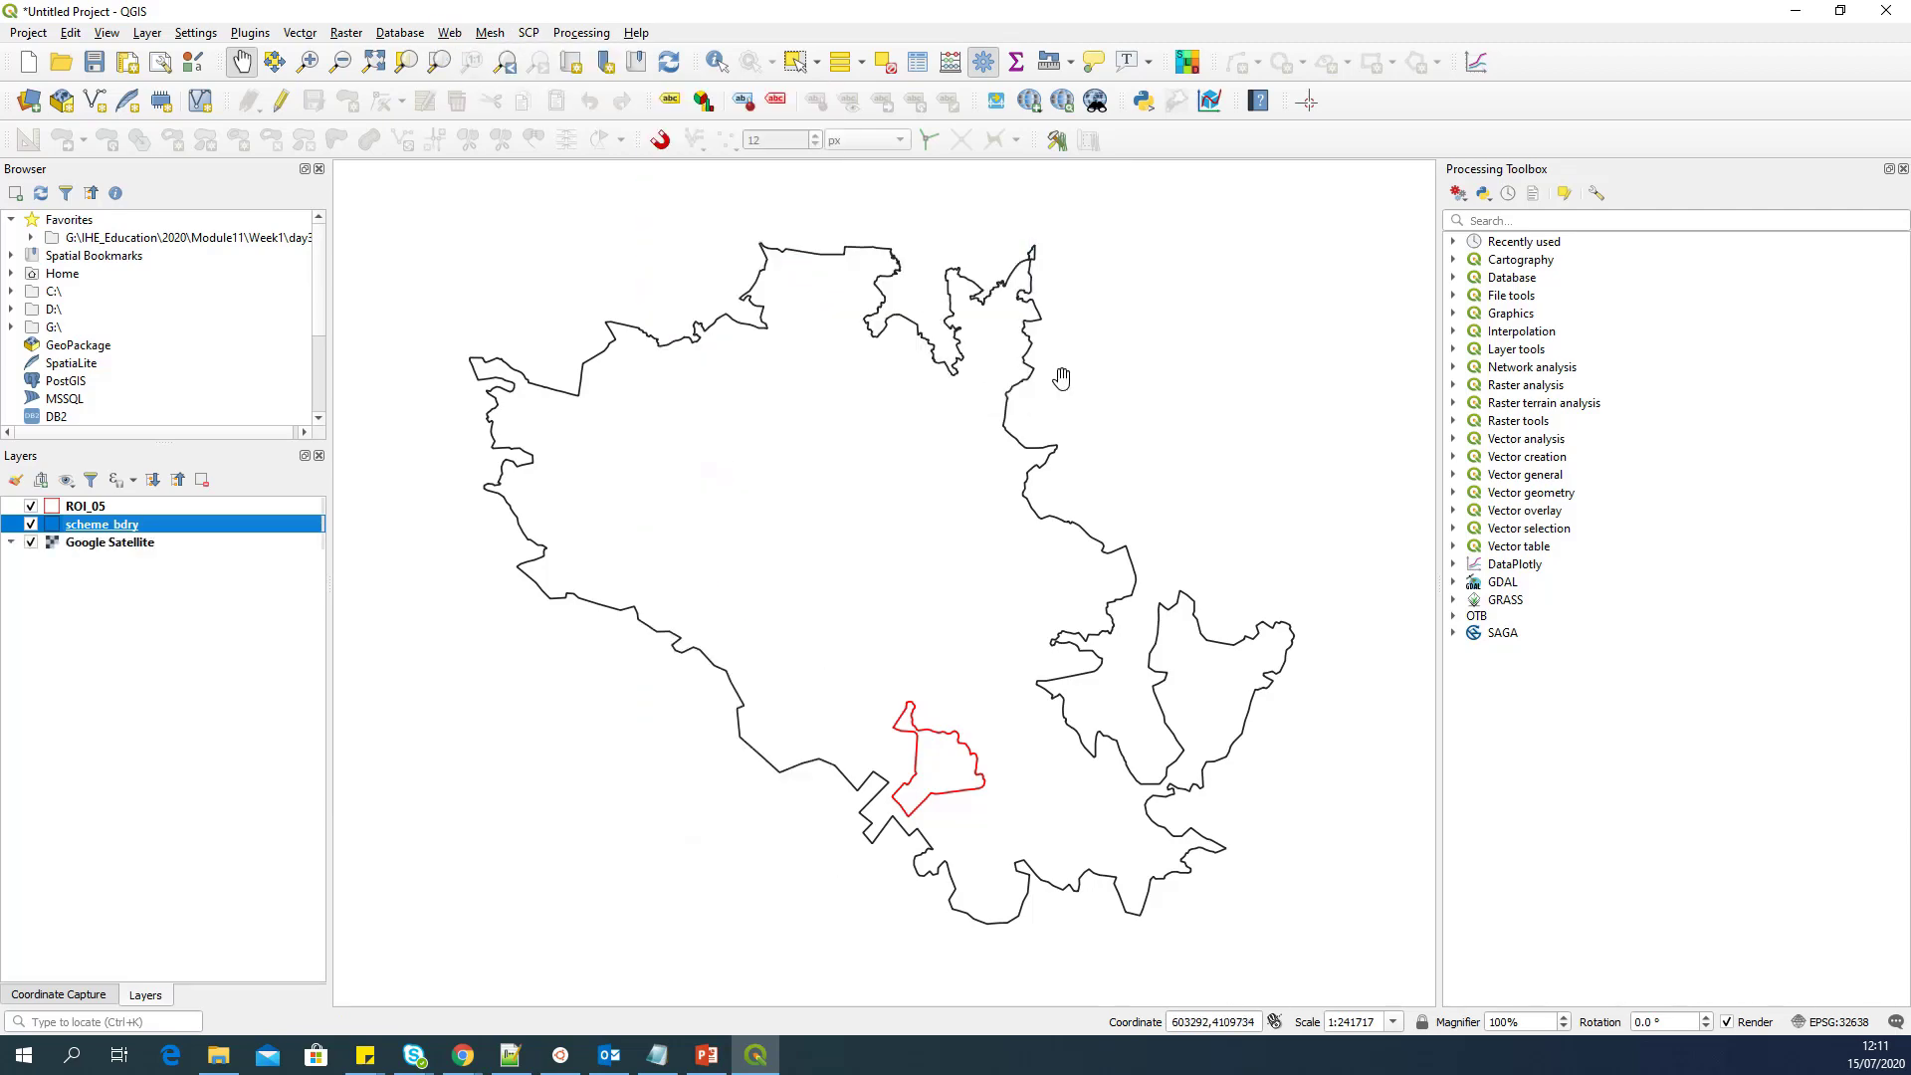
pyautogui.click(191, 542)
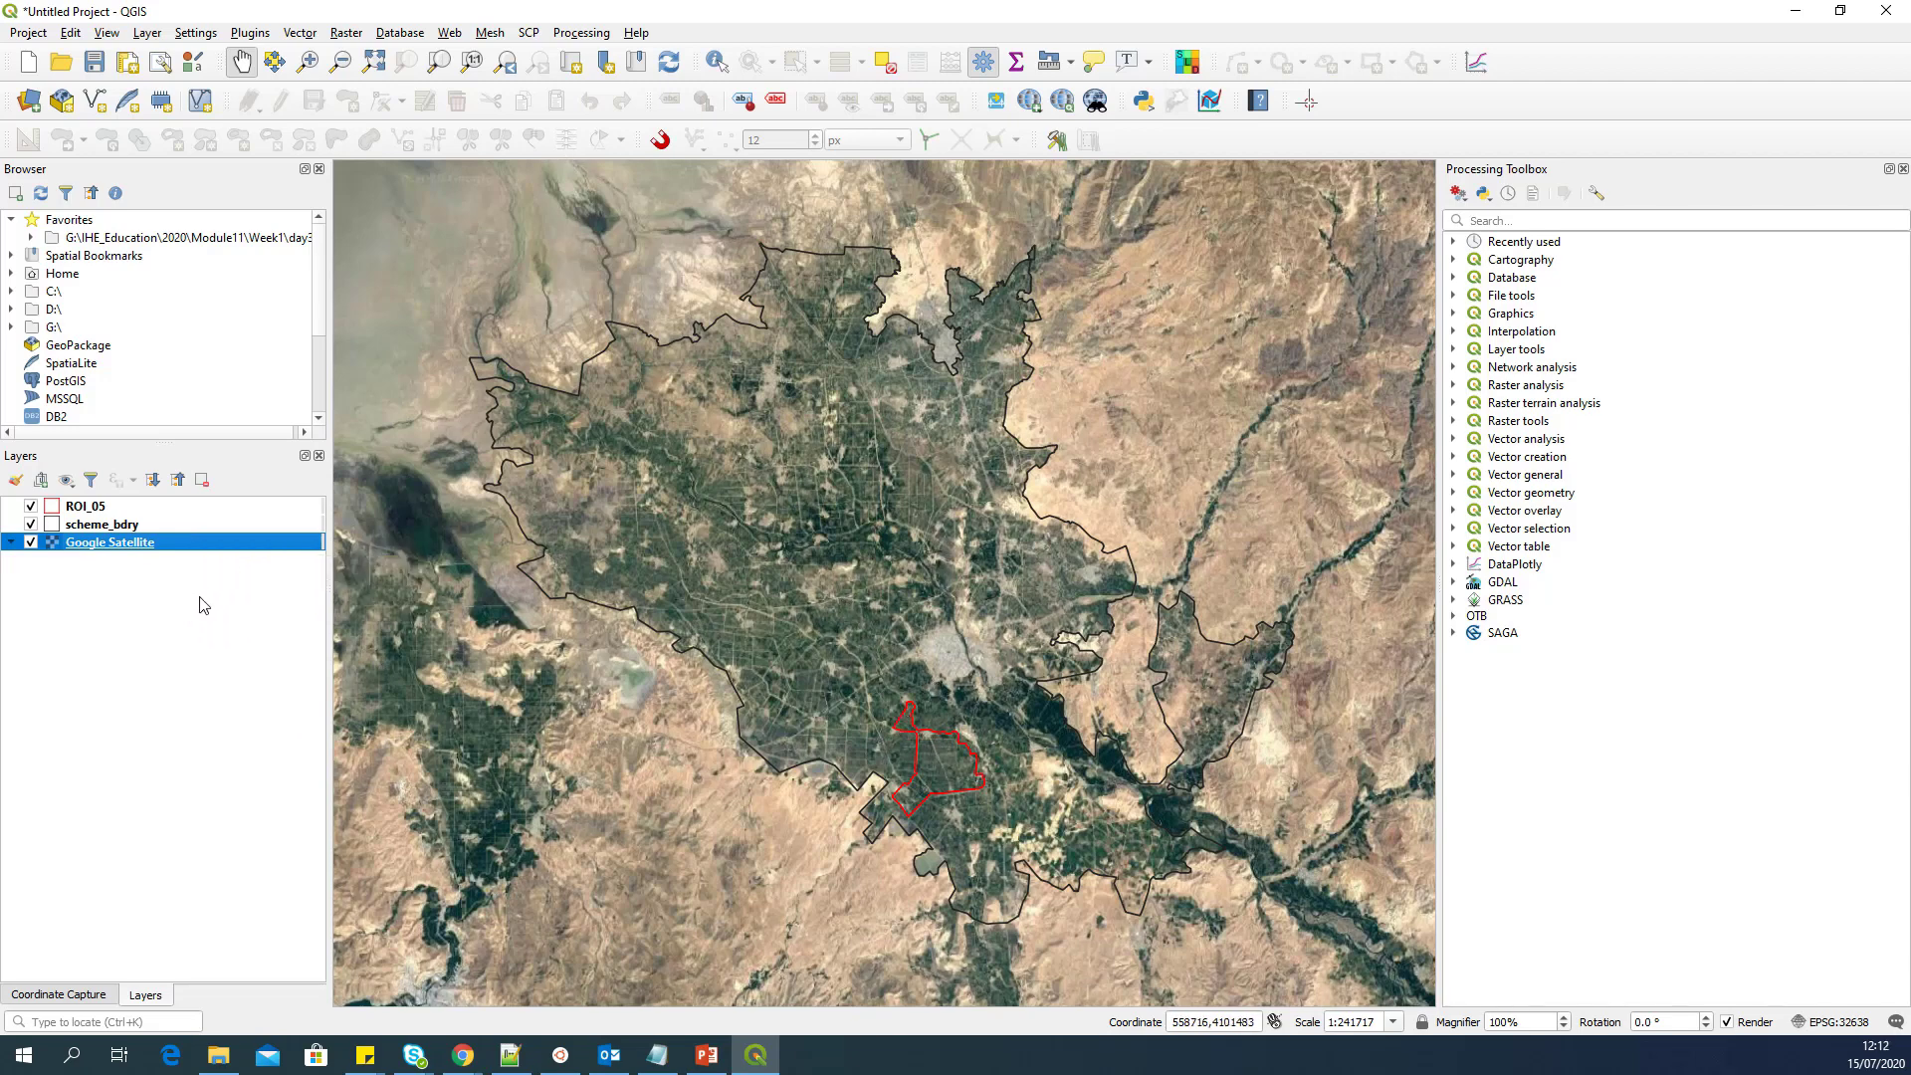
# Step: Save the project as digitize.qgz in the Module11\Week3\analysis folder
pyautogui.click(30, 33)
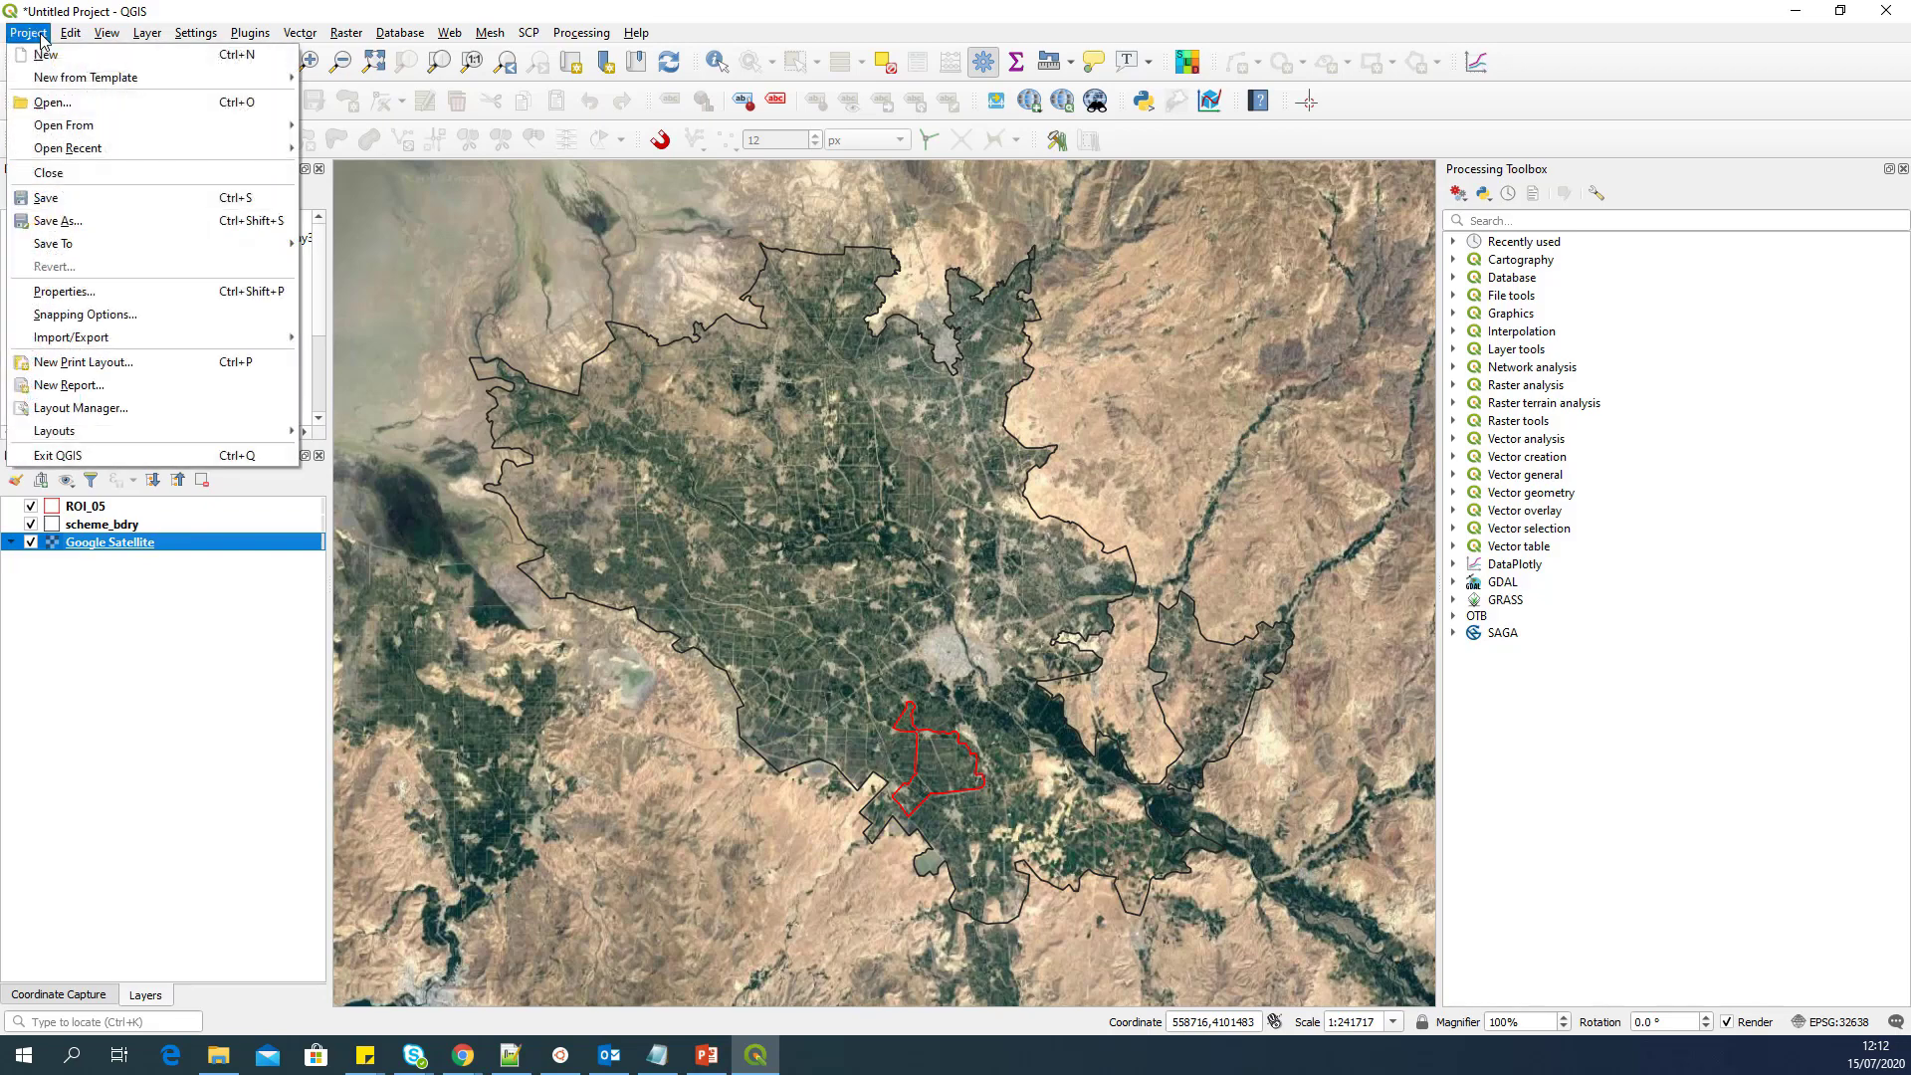
pyautogui.click(60, 220)
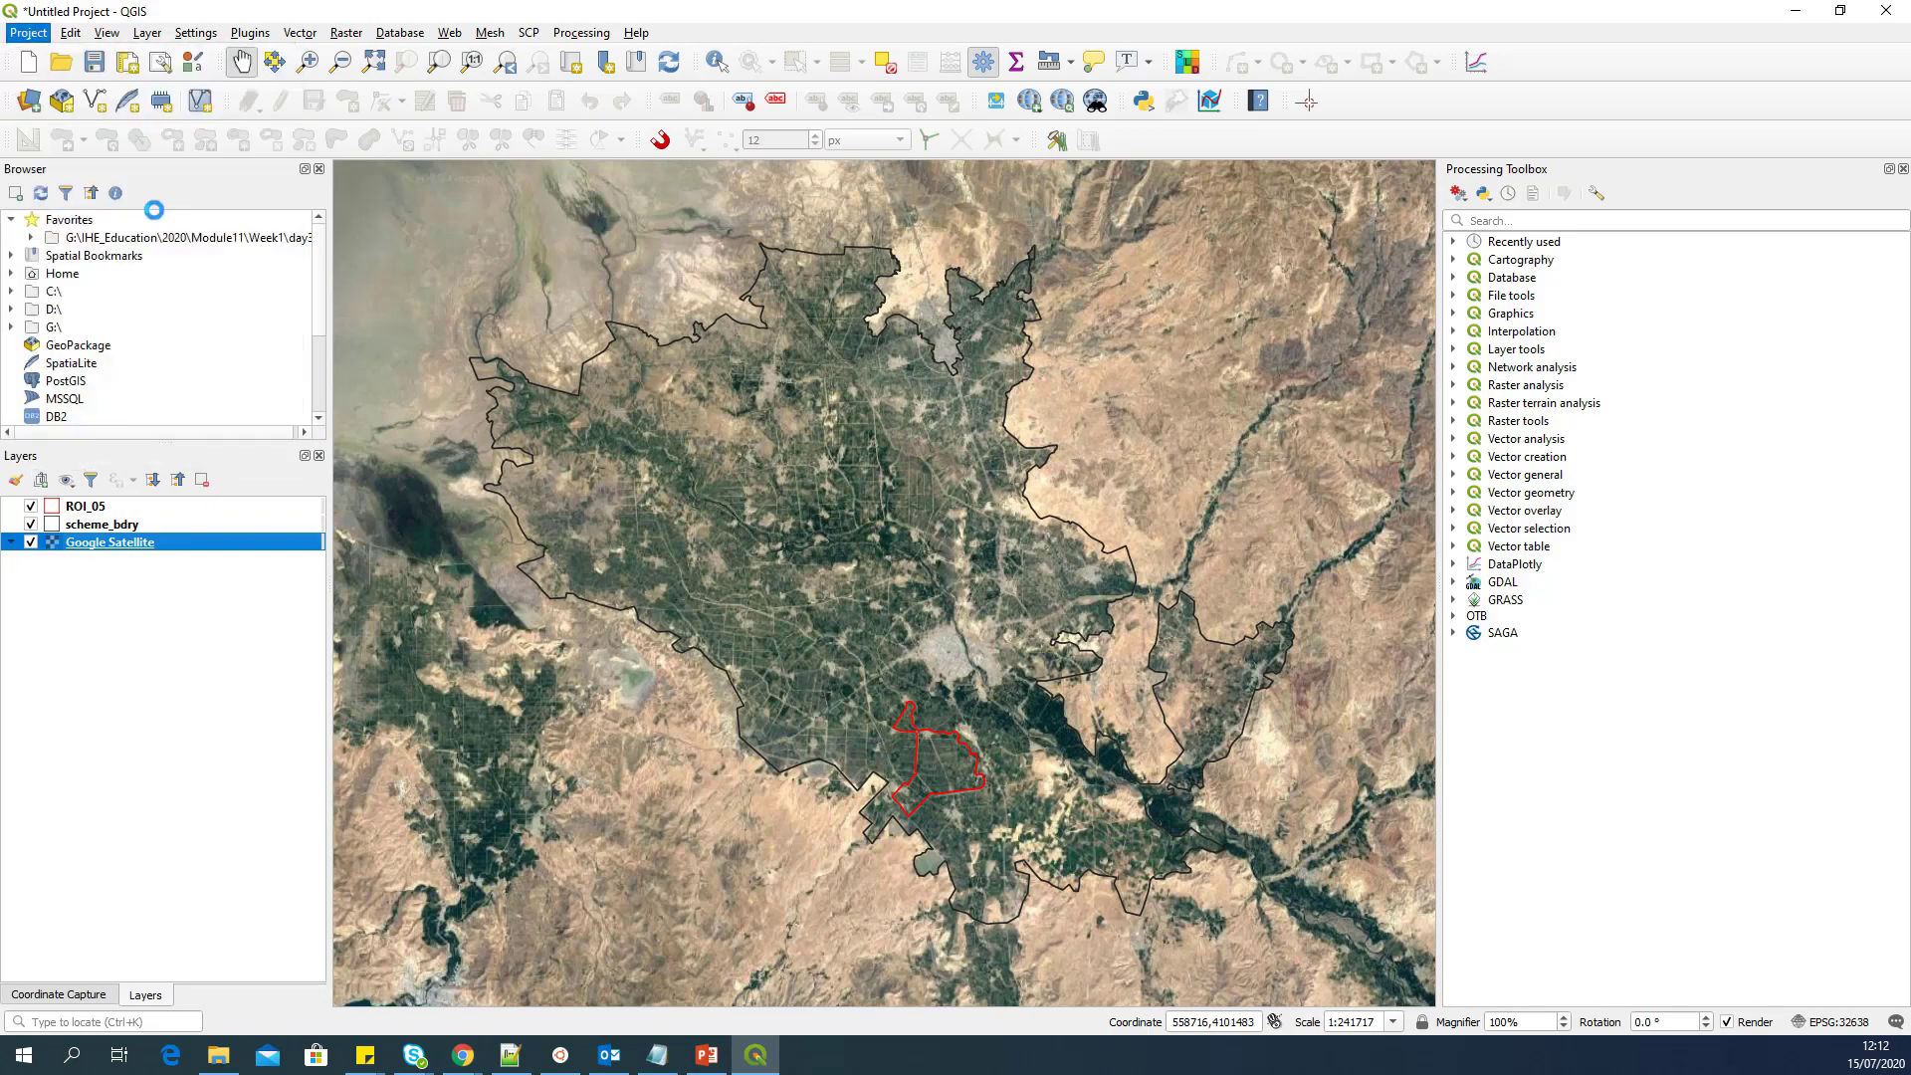
pyautogui.moveTo(719, 50); pyautogui.dragTo(913, 161)
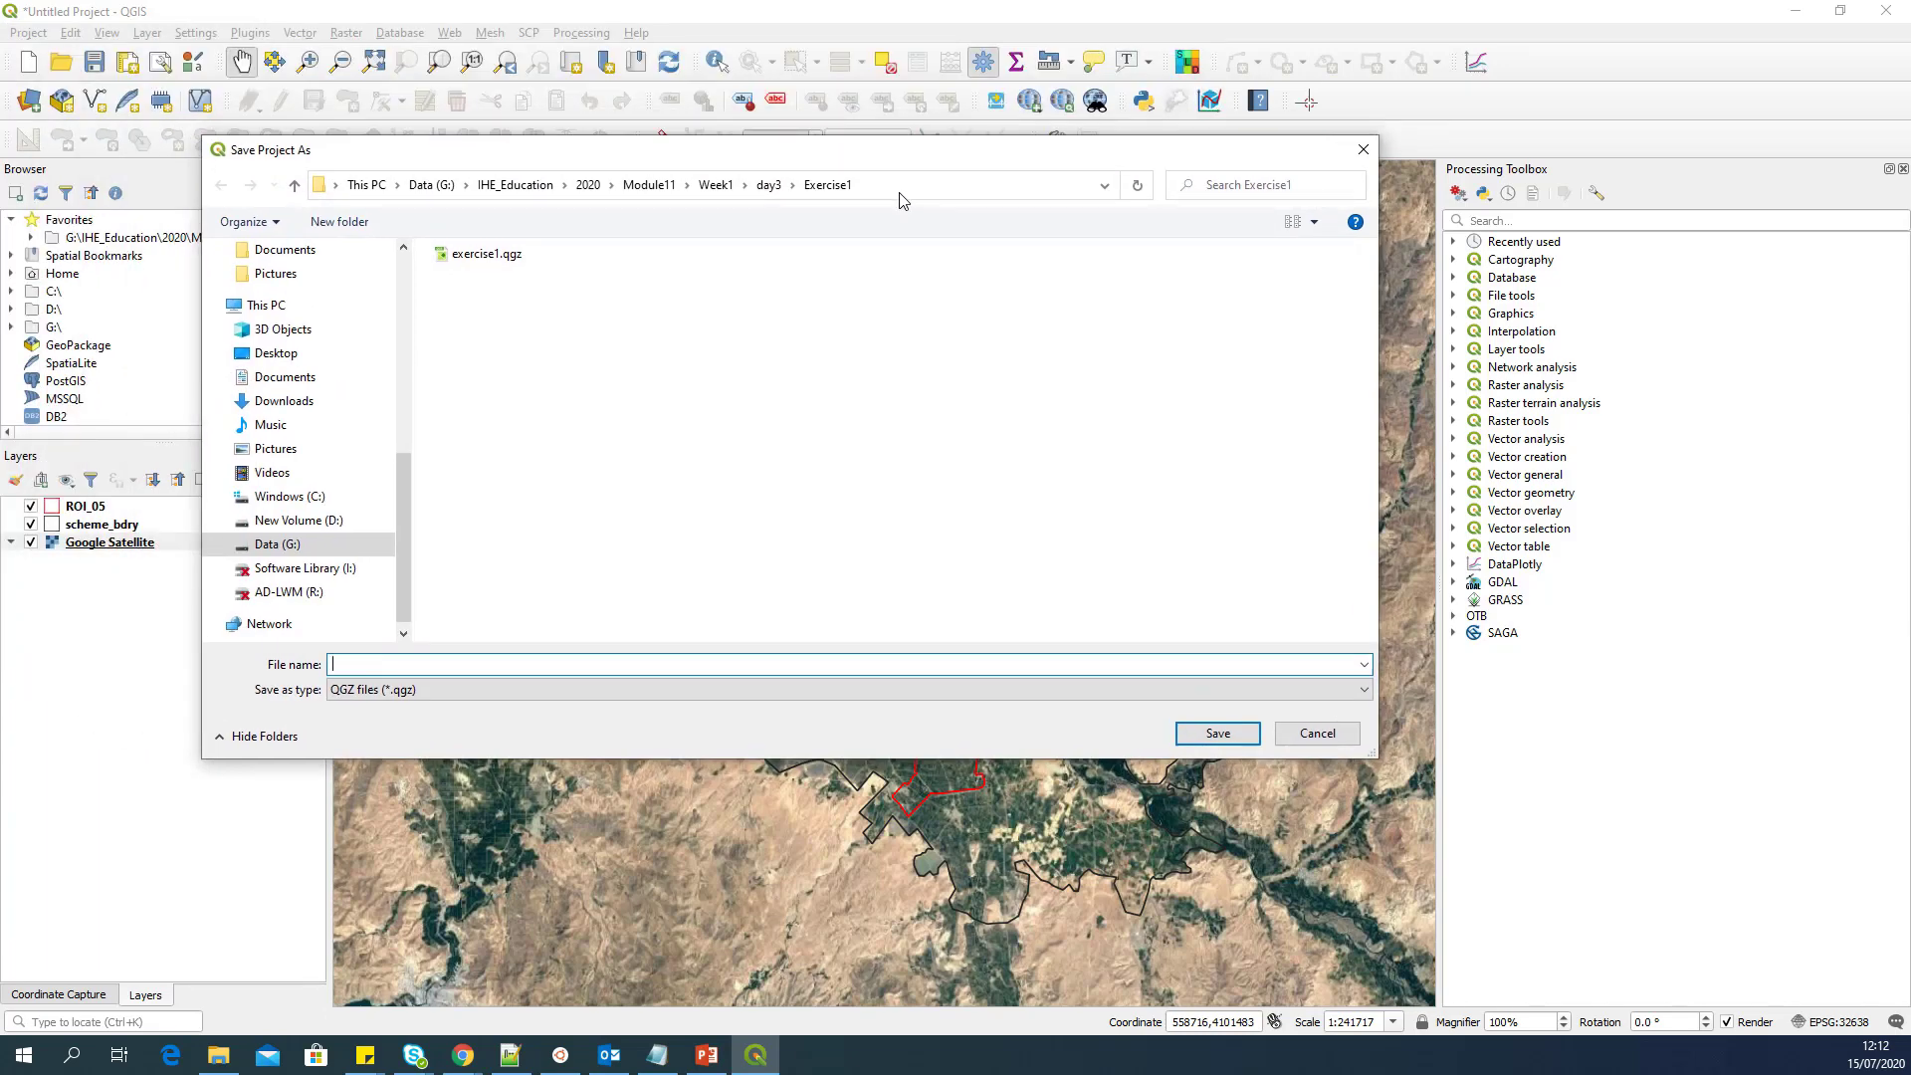
pyautogui.click(648, 185)
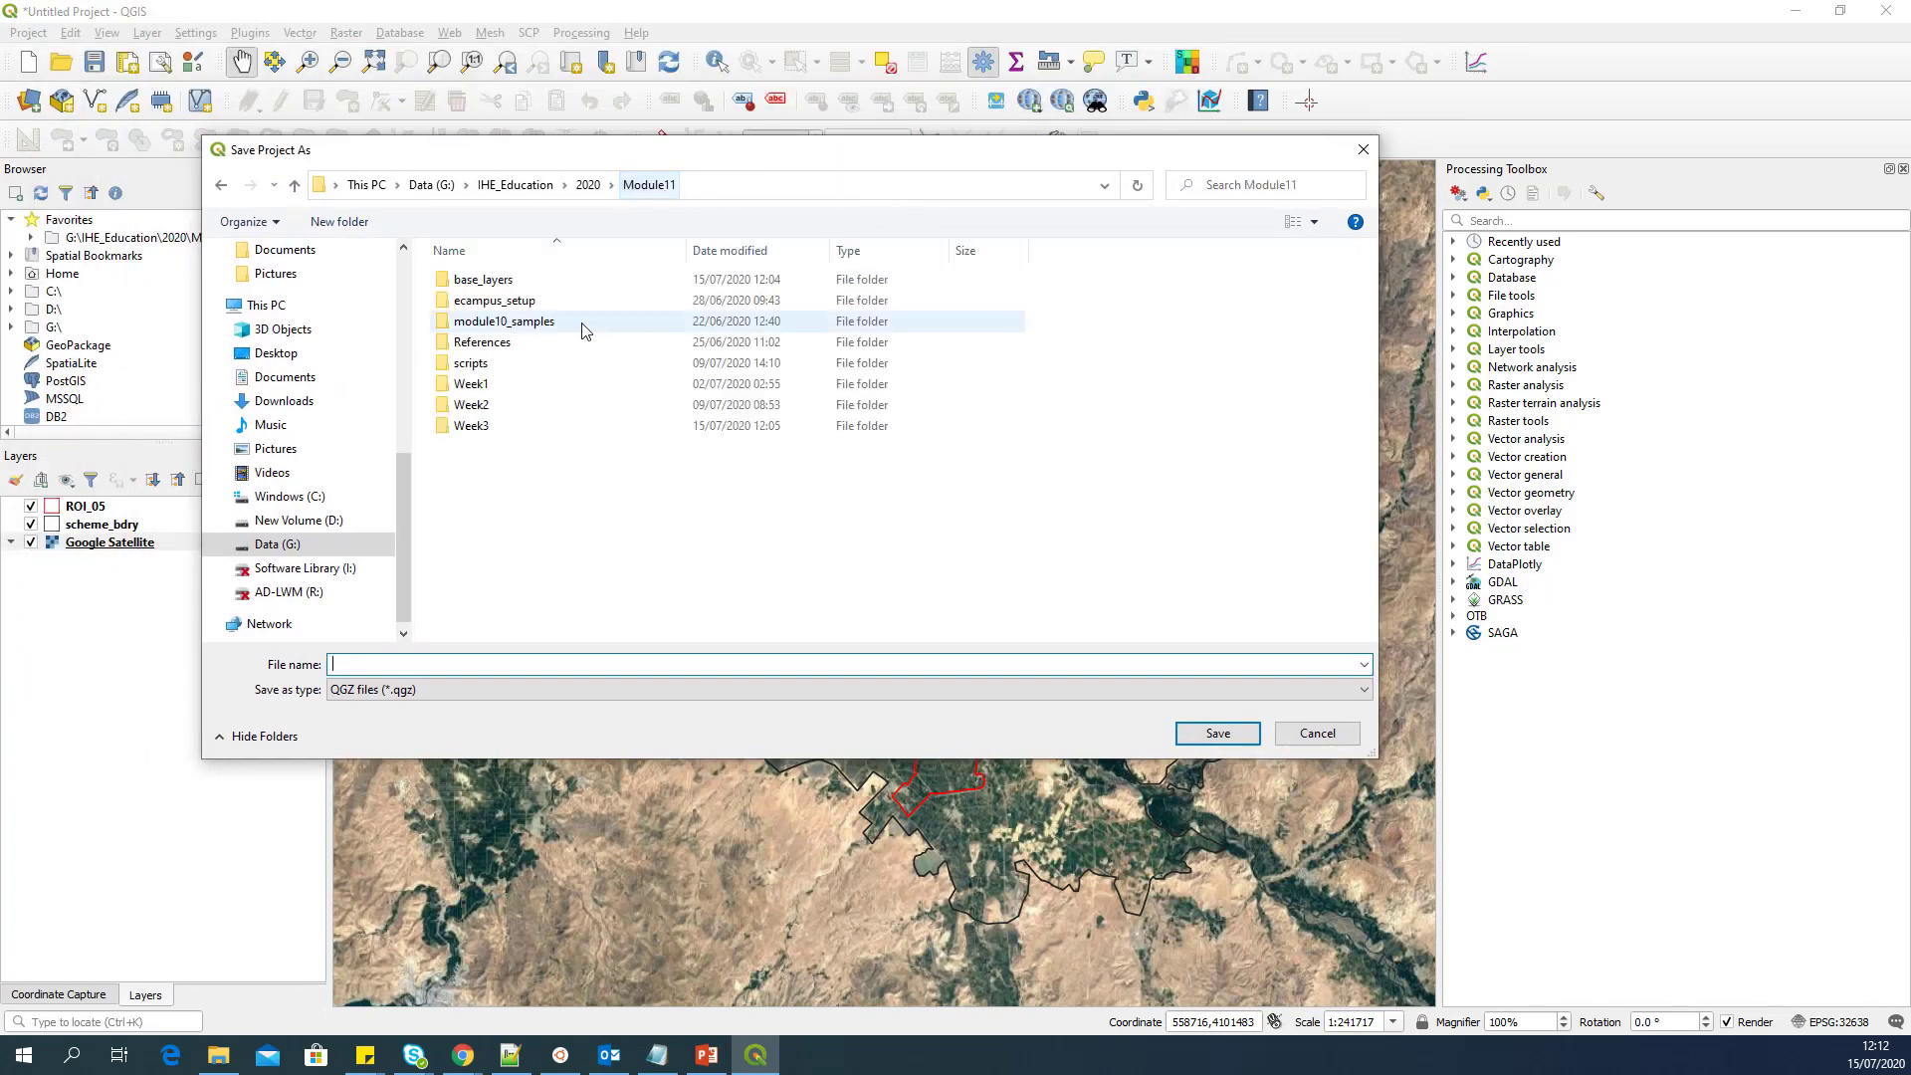
pyautogui.doubleClick(493, 426)
pyautogui.click(524, 299)
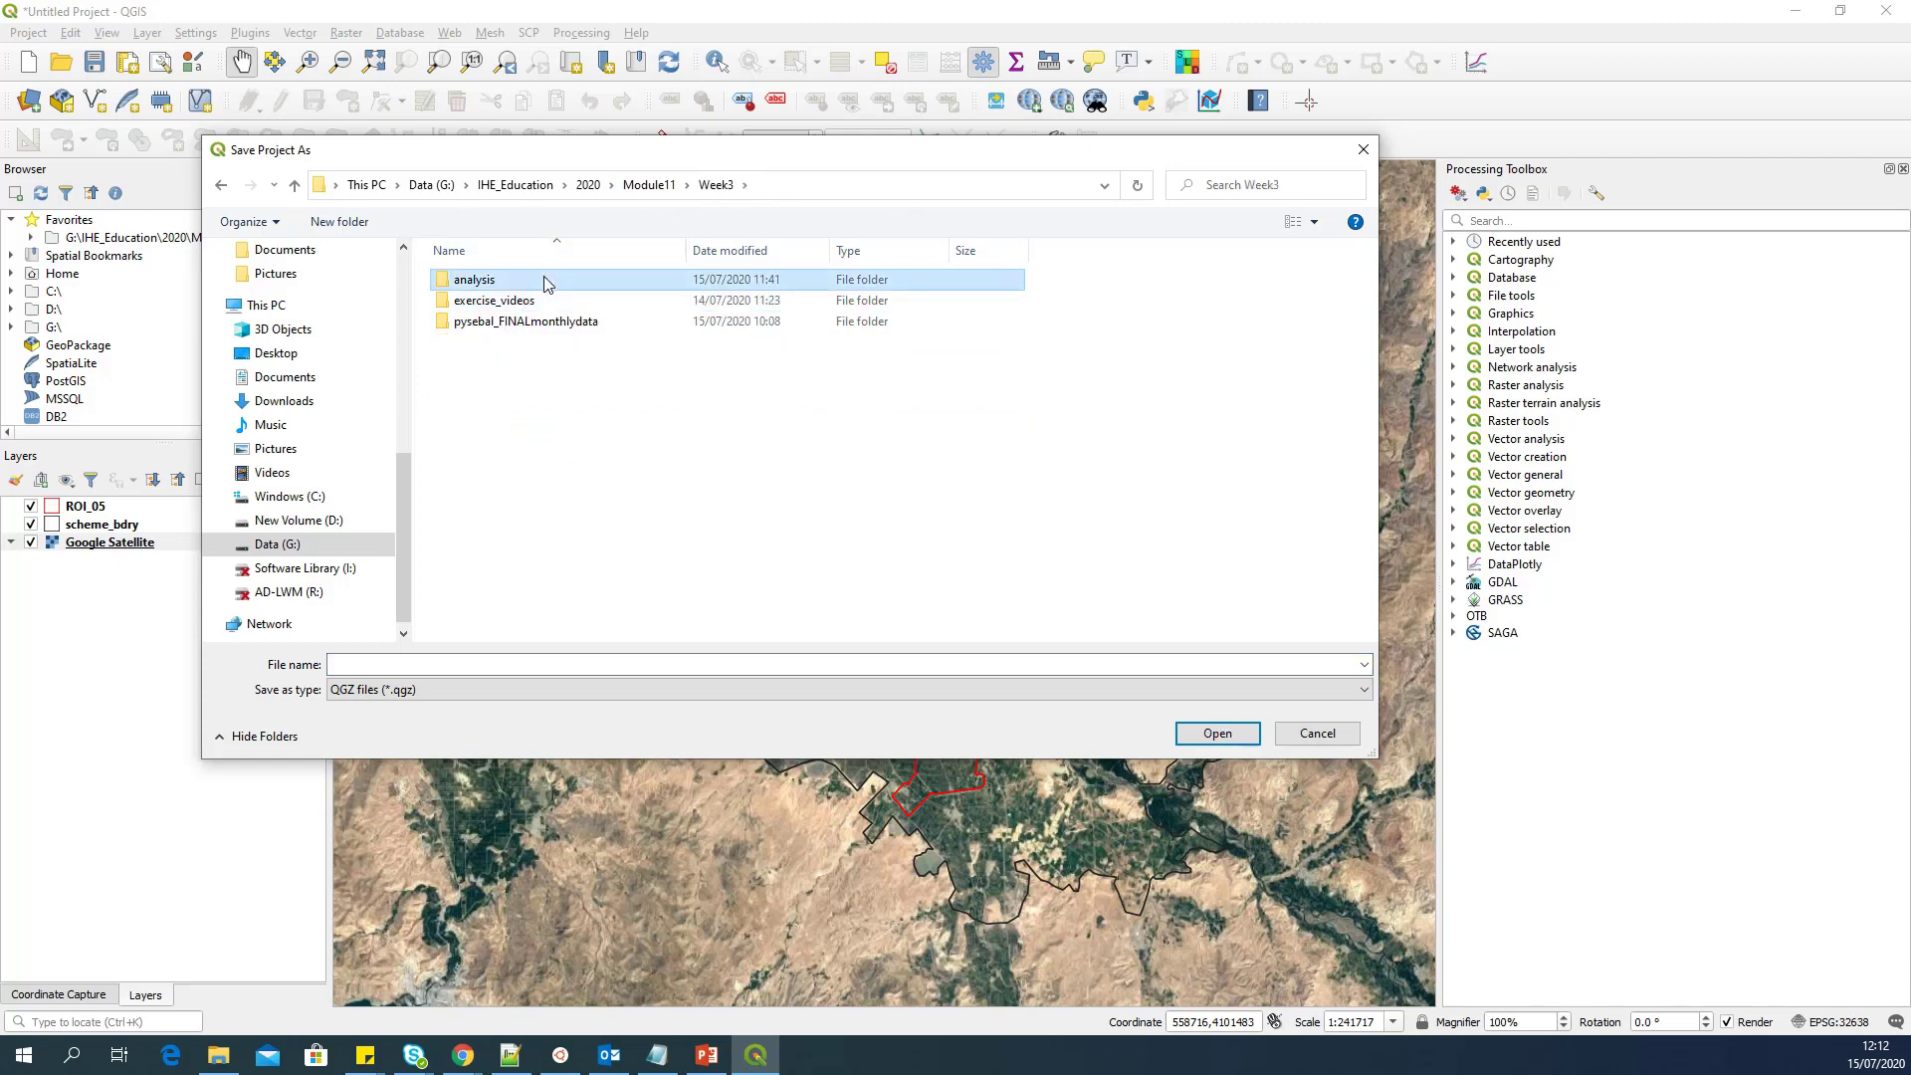
pyautogui.doubleClick(542, 281)
pyautogui.click(471, 664)
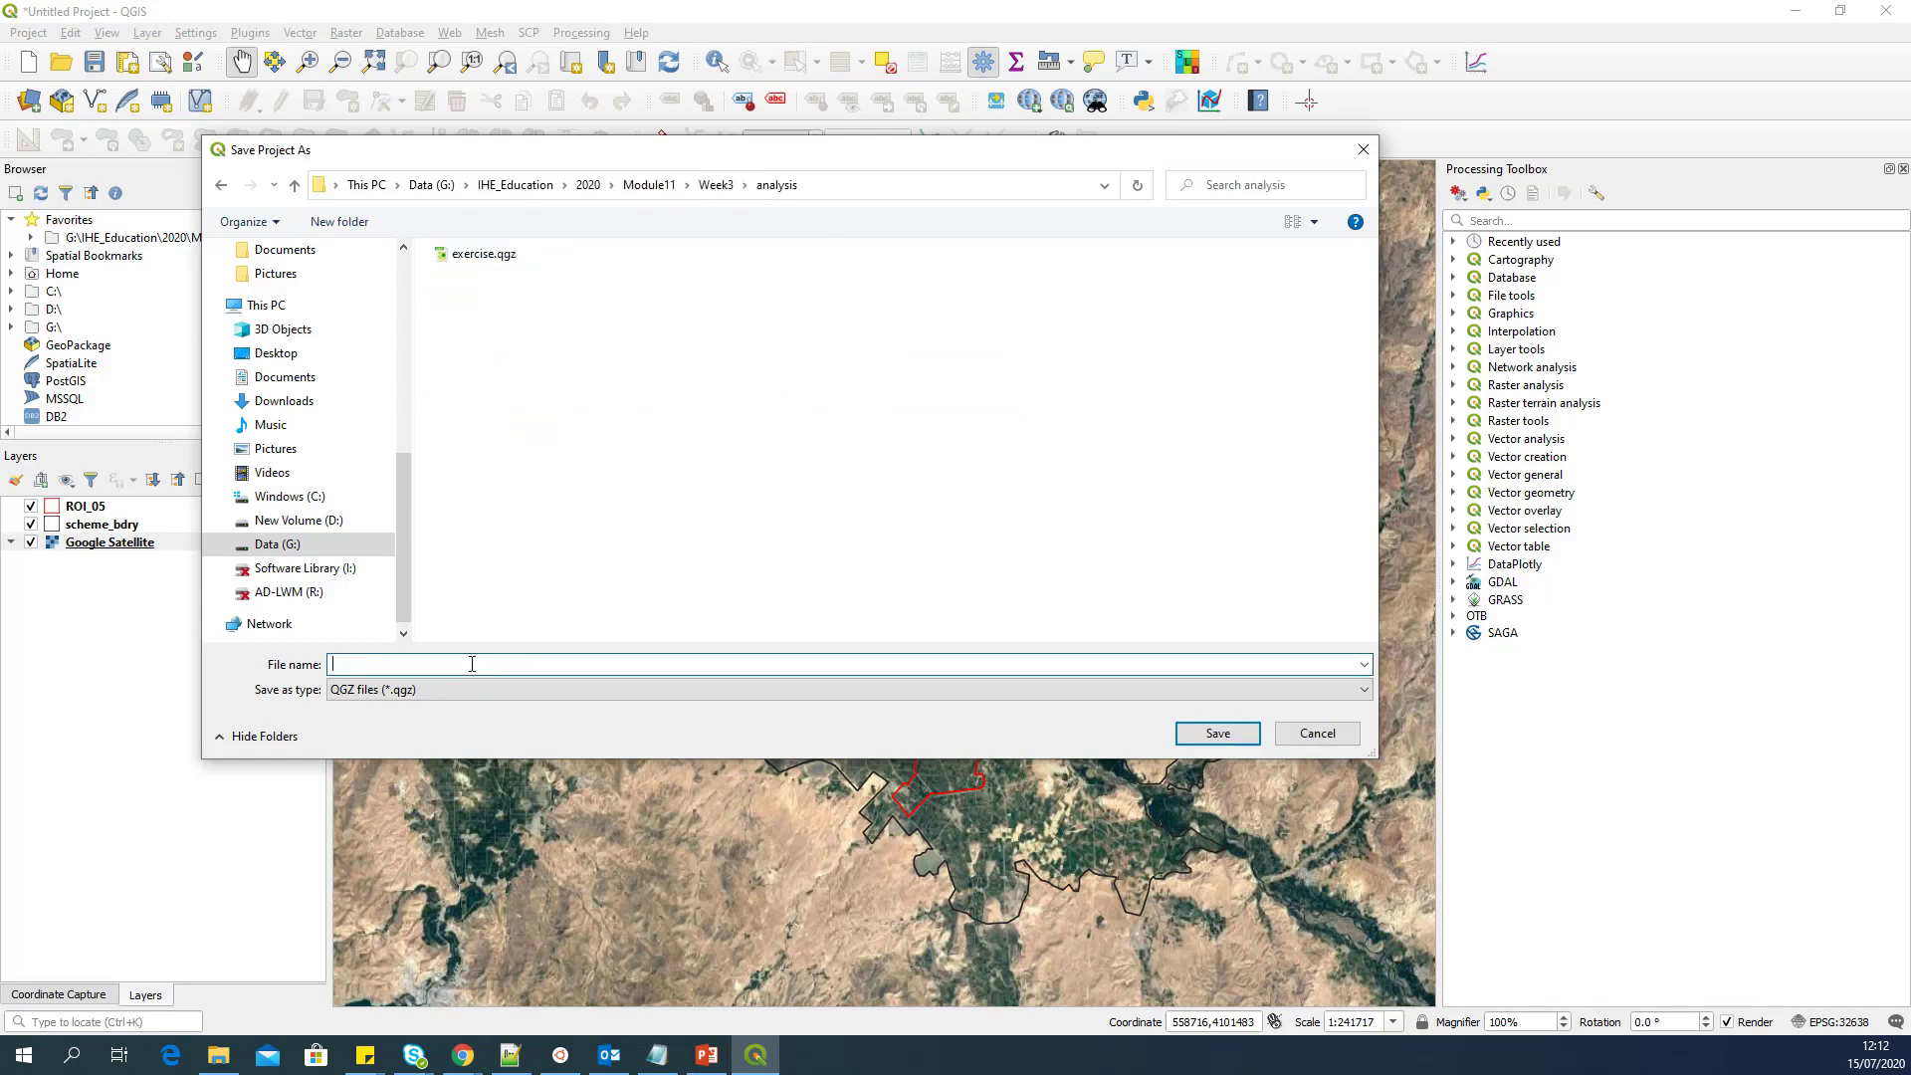
pyautogui.write('digitize')
pyautogui.press('Return')
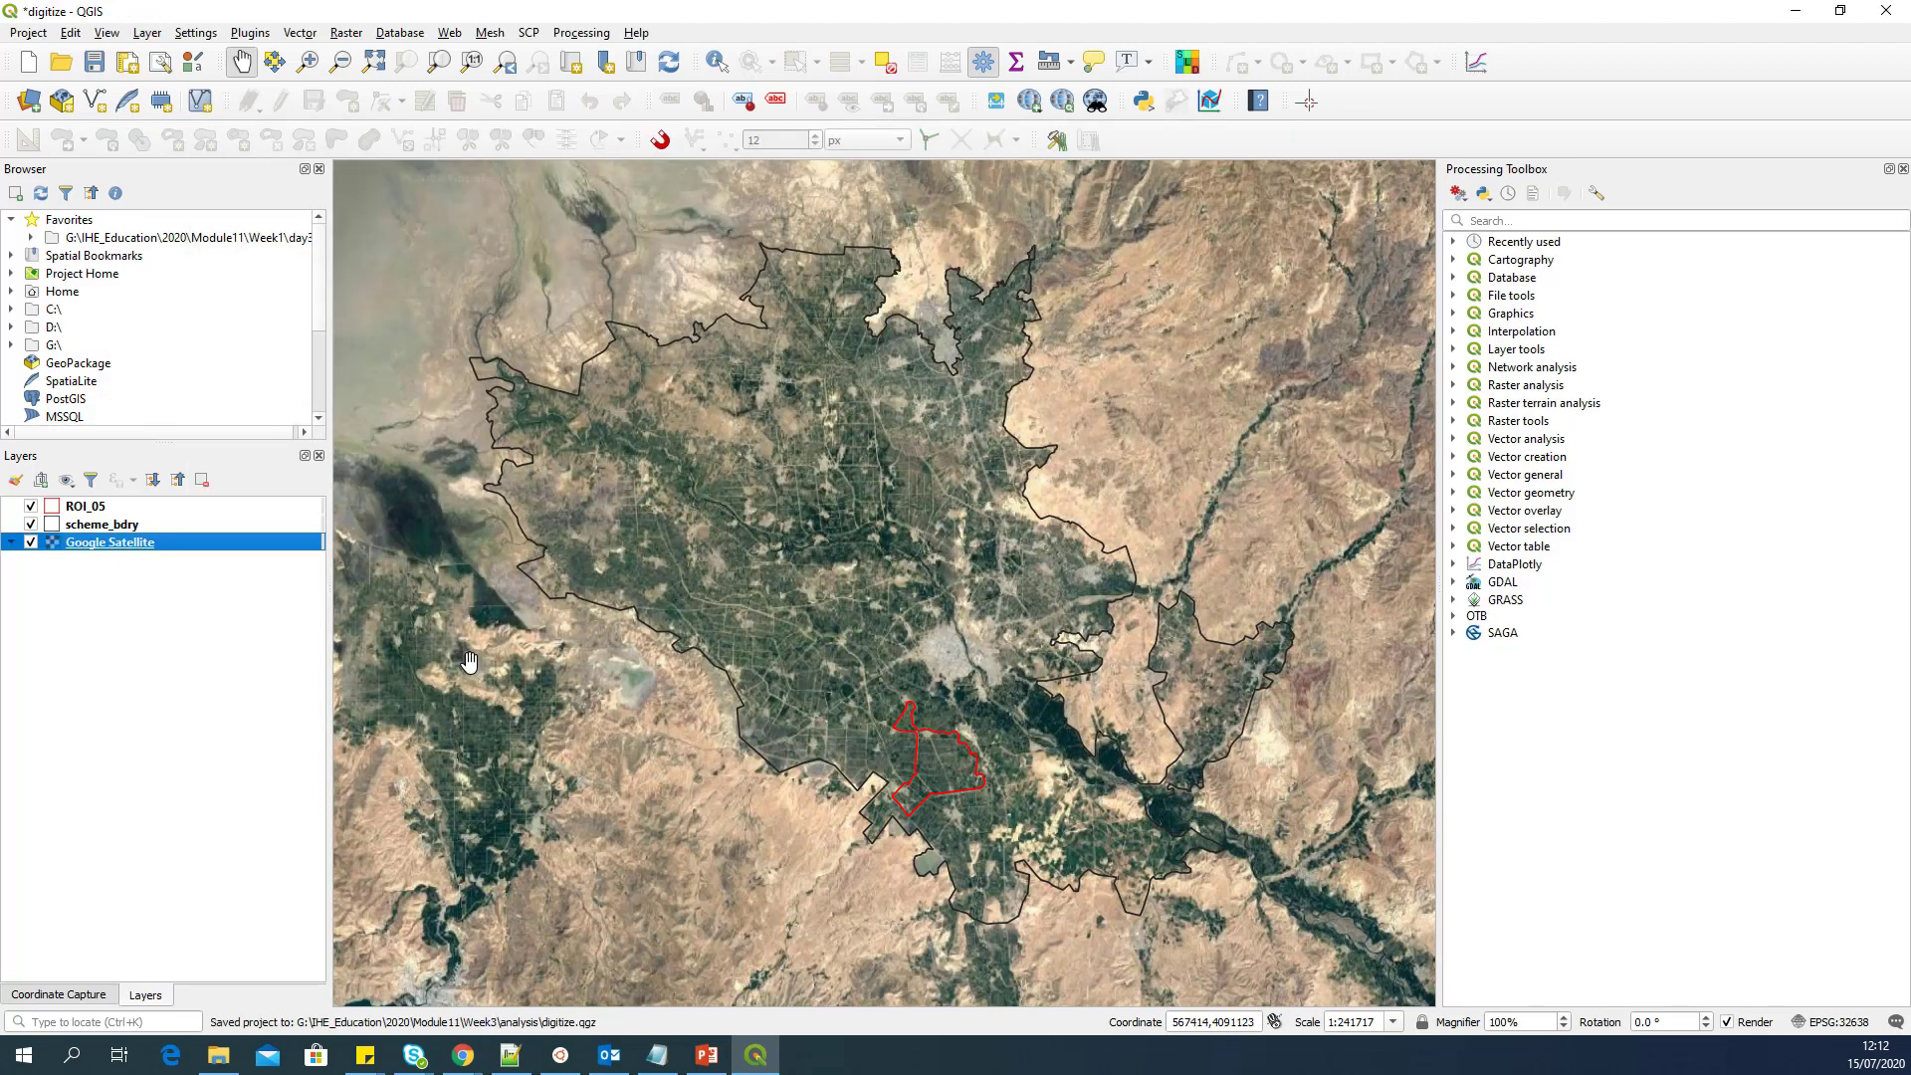
# Step: Zoom to ROI_05, then close in on the boundary's northern corner by the village and river
pyautogui.click(139, 508)
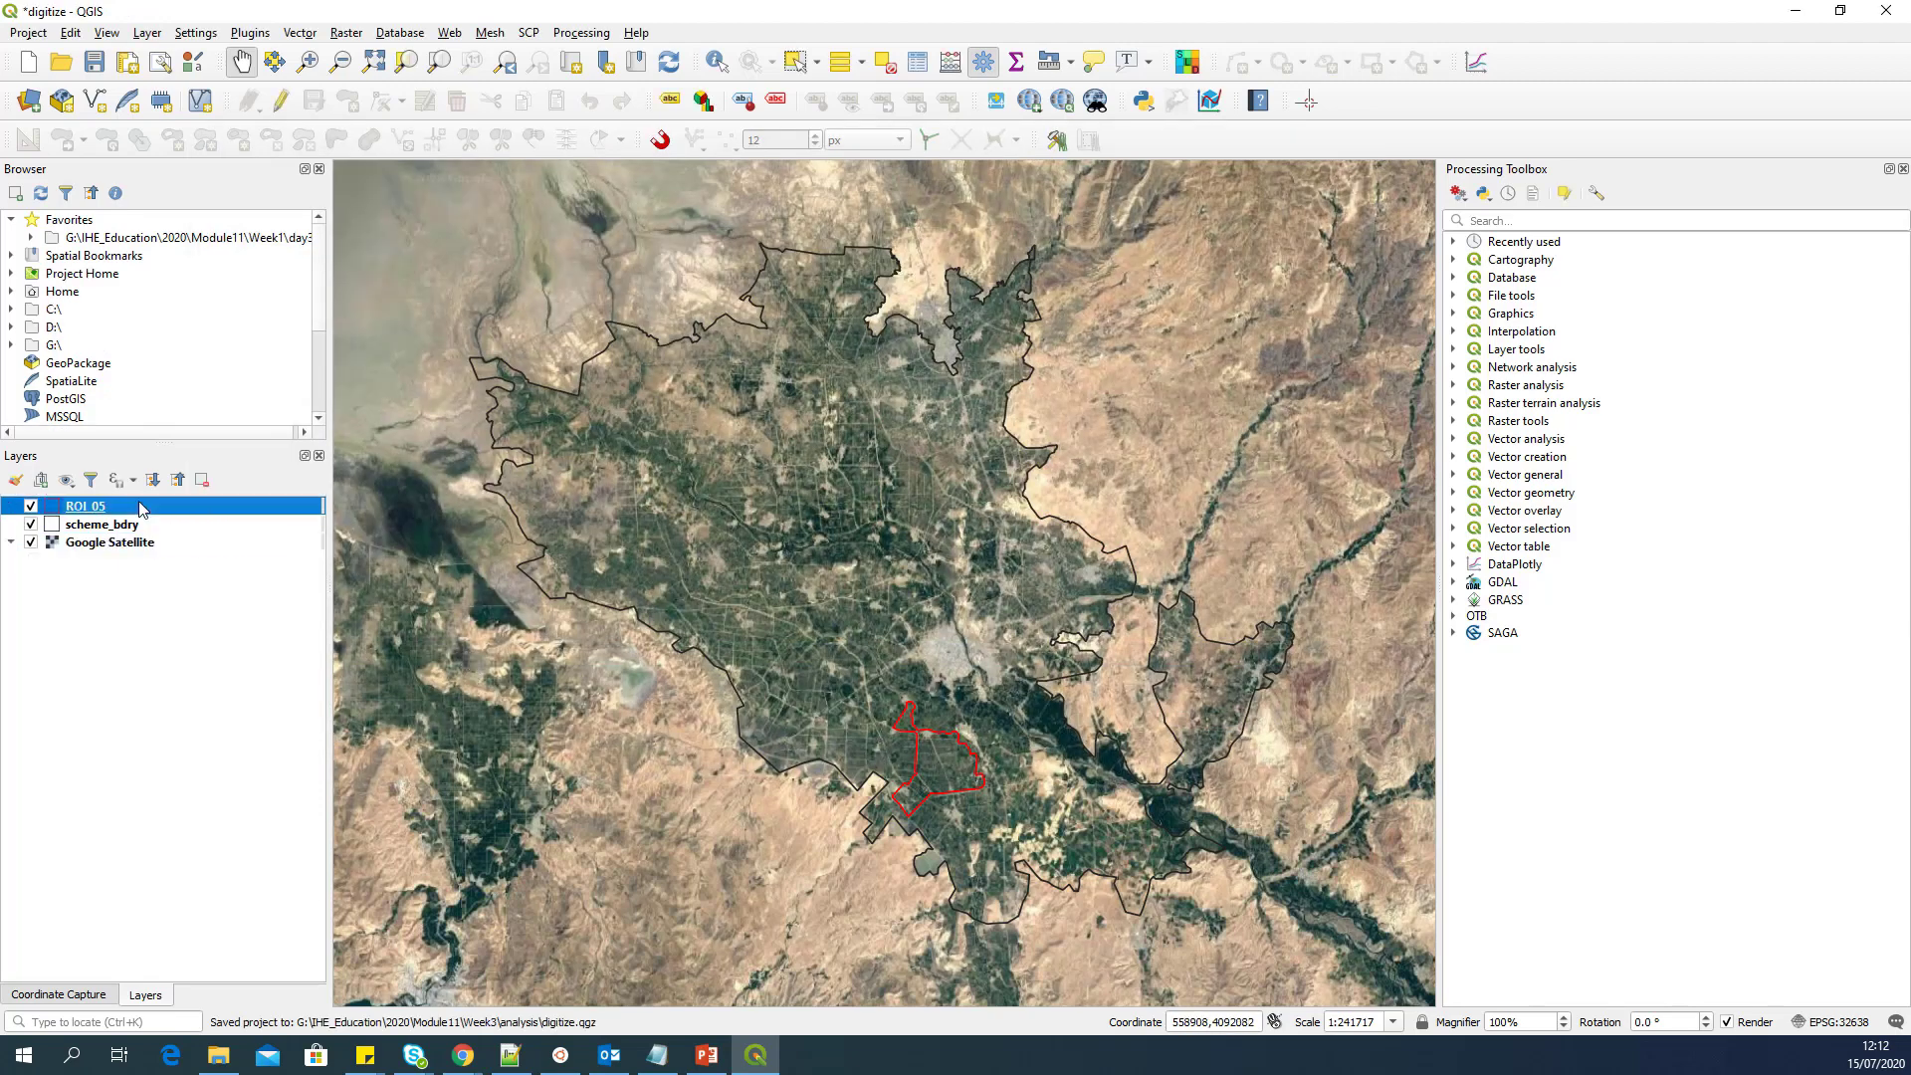
pyautogui.rightClick(139, 507)
pyautogui.click(204, 518)
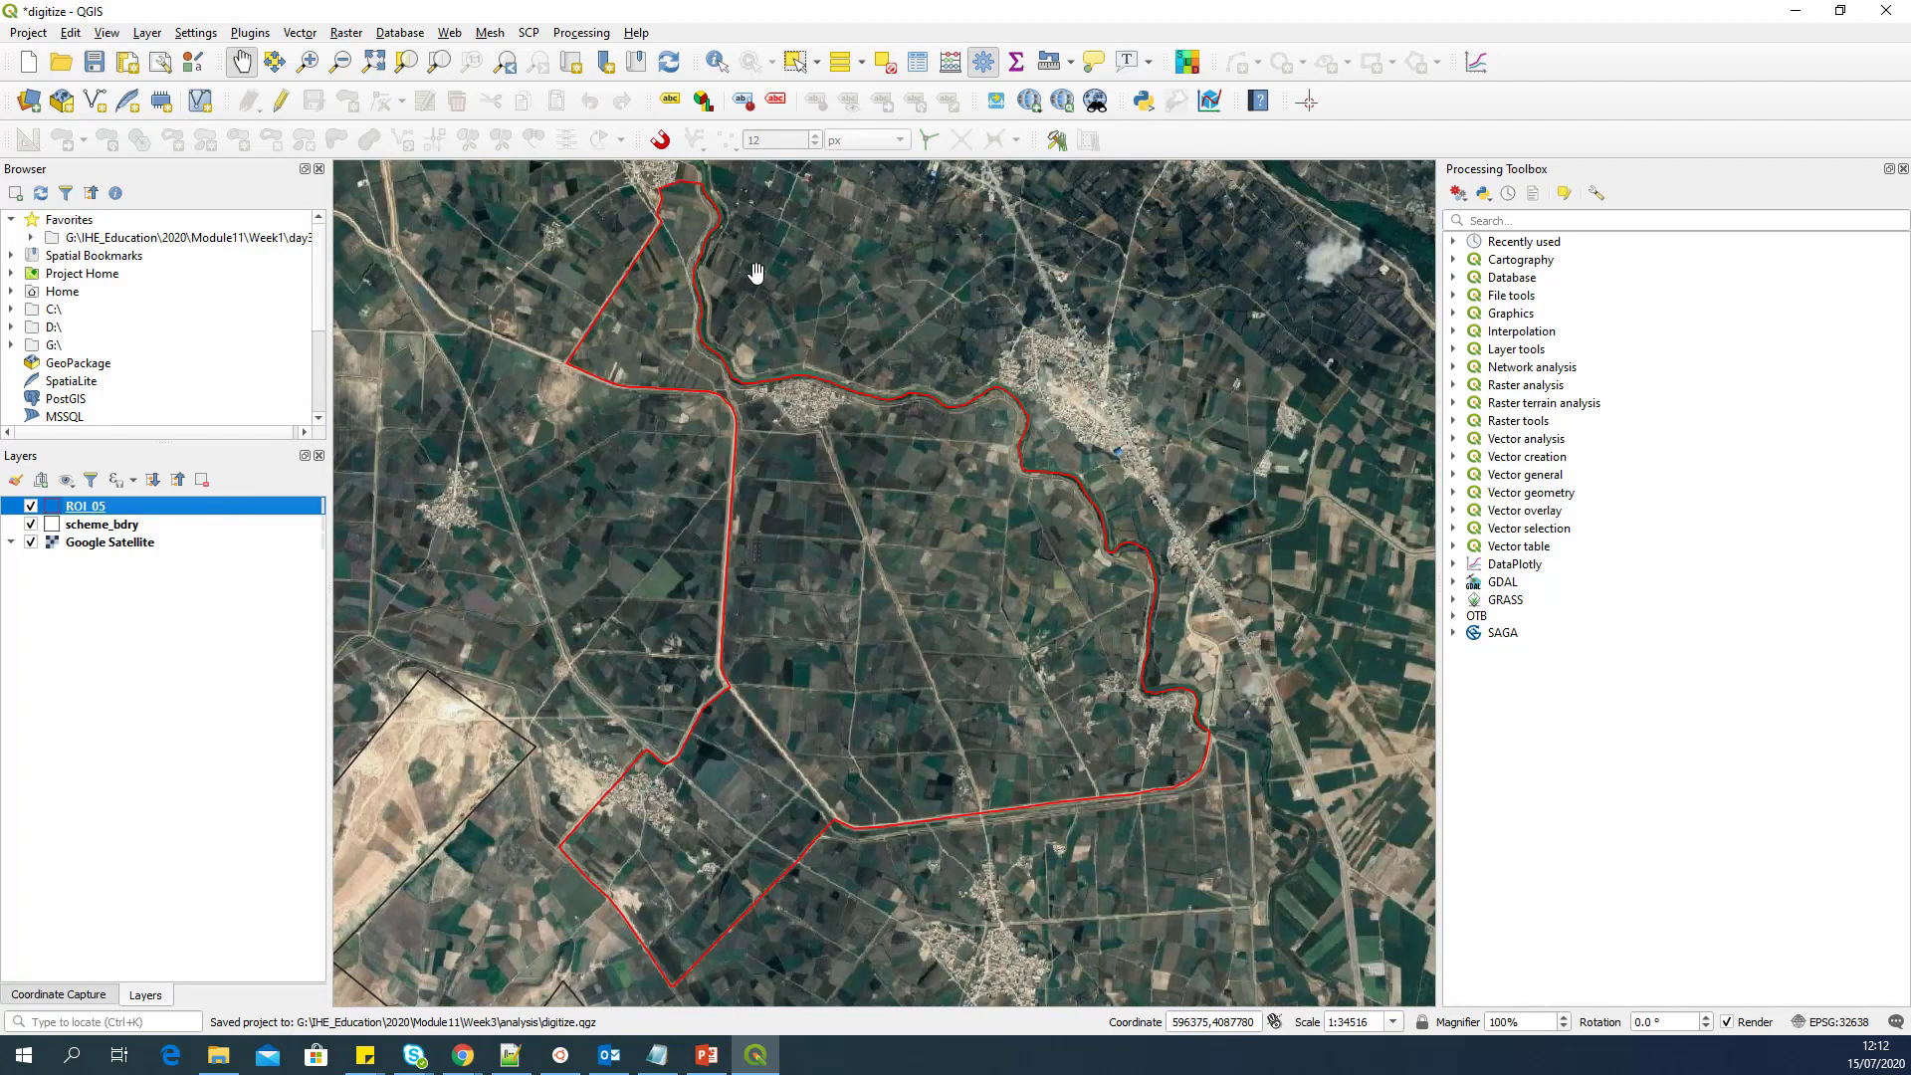
pyautogui.moveTo(756, 272); pyautogui.dragTo(790, 395)
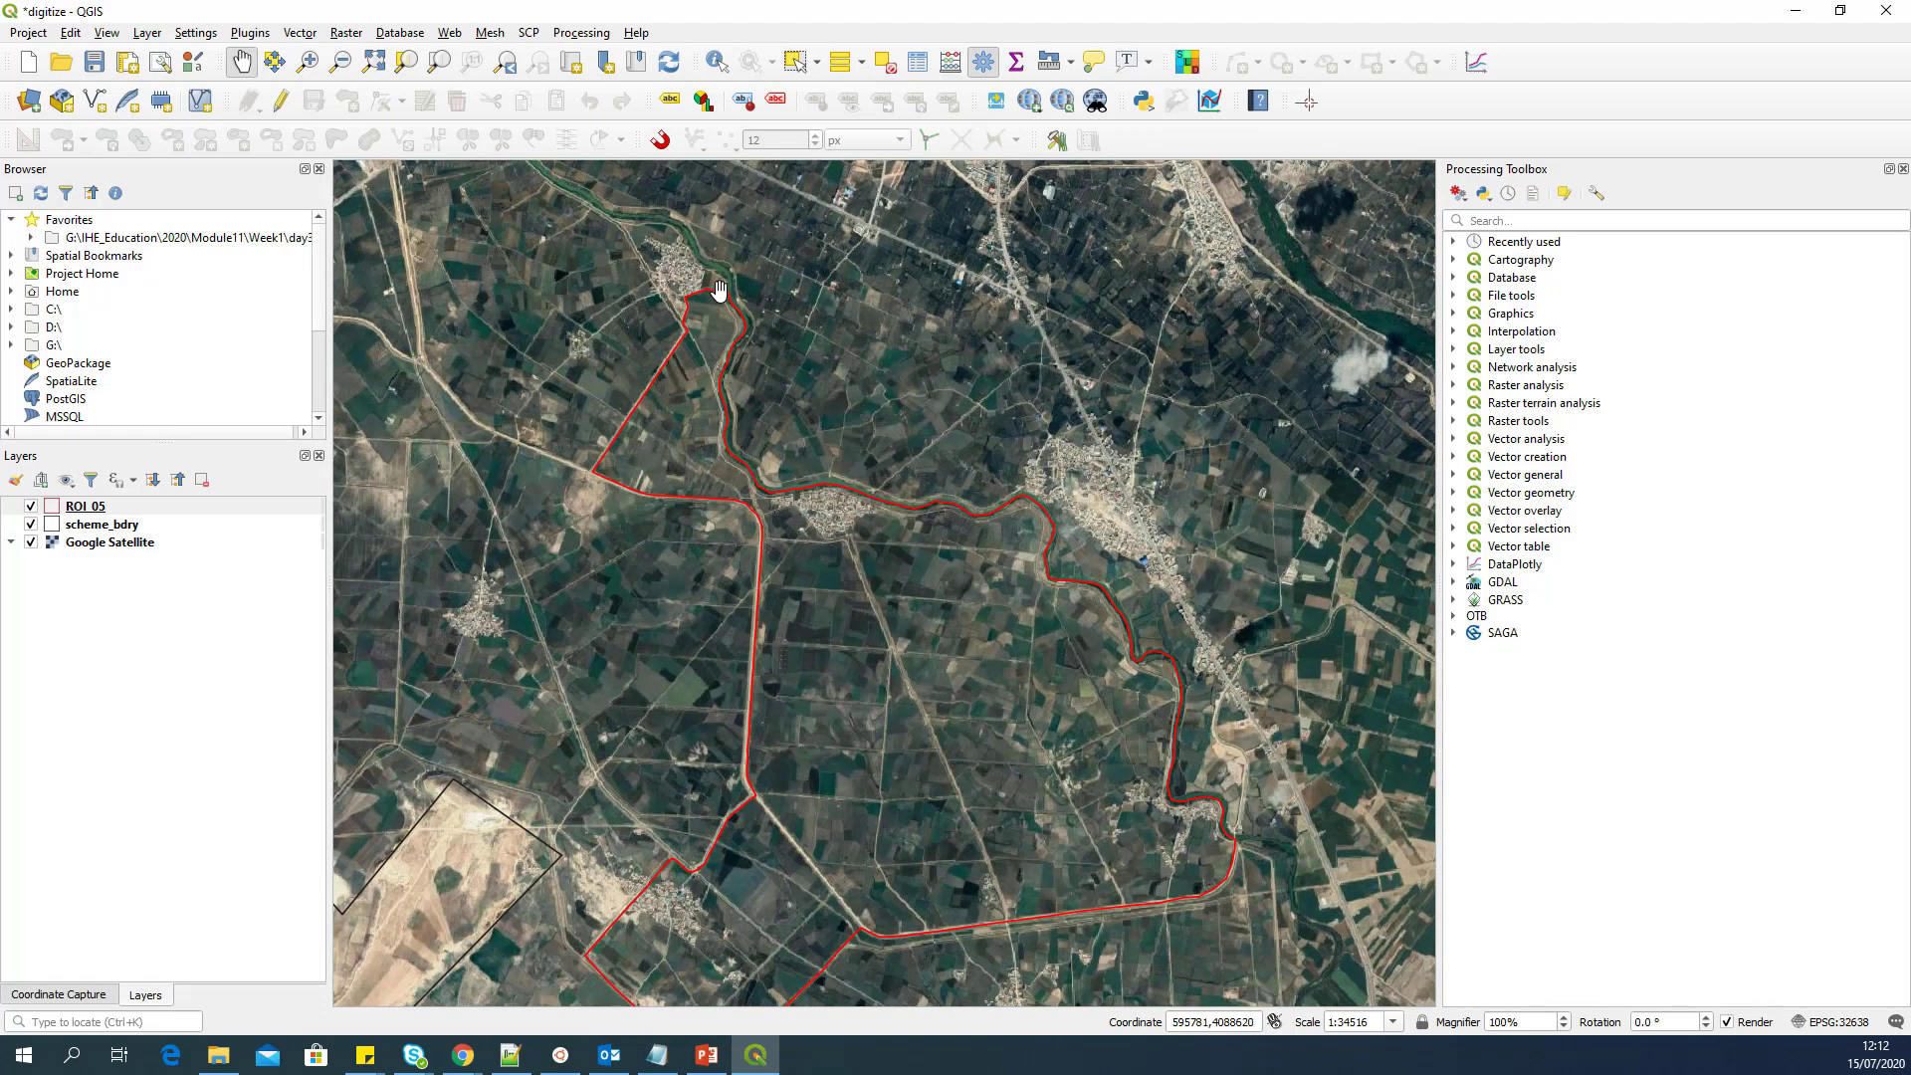
pyautogui.scroll(2, 718, 290)
pyautogui.moveTo(686, 382); pyautogui.dragTo(740, 468)
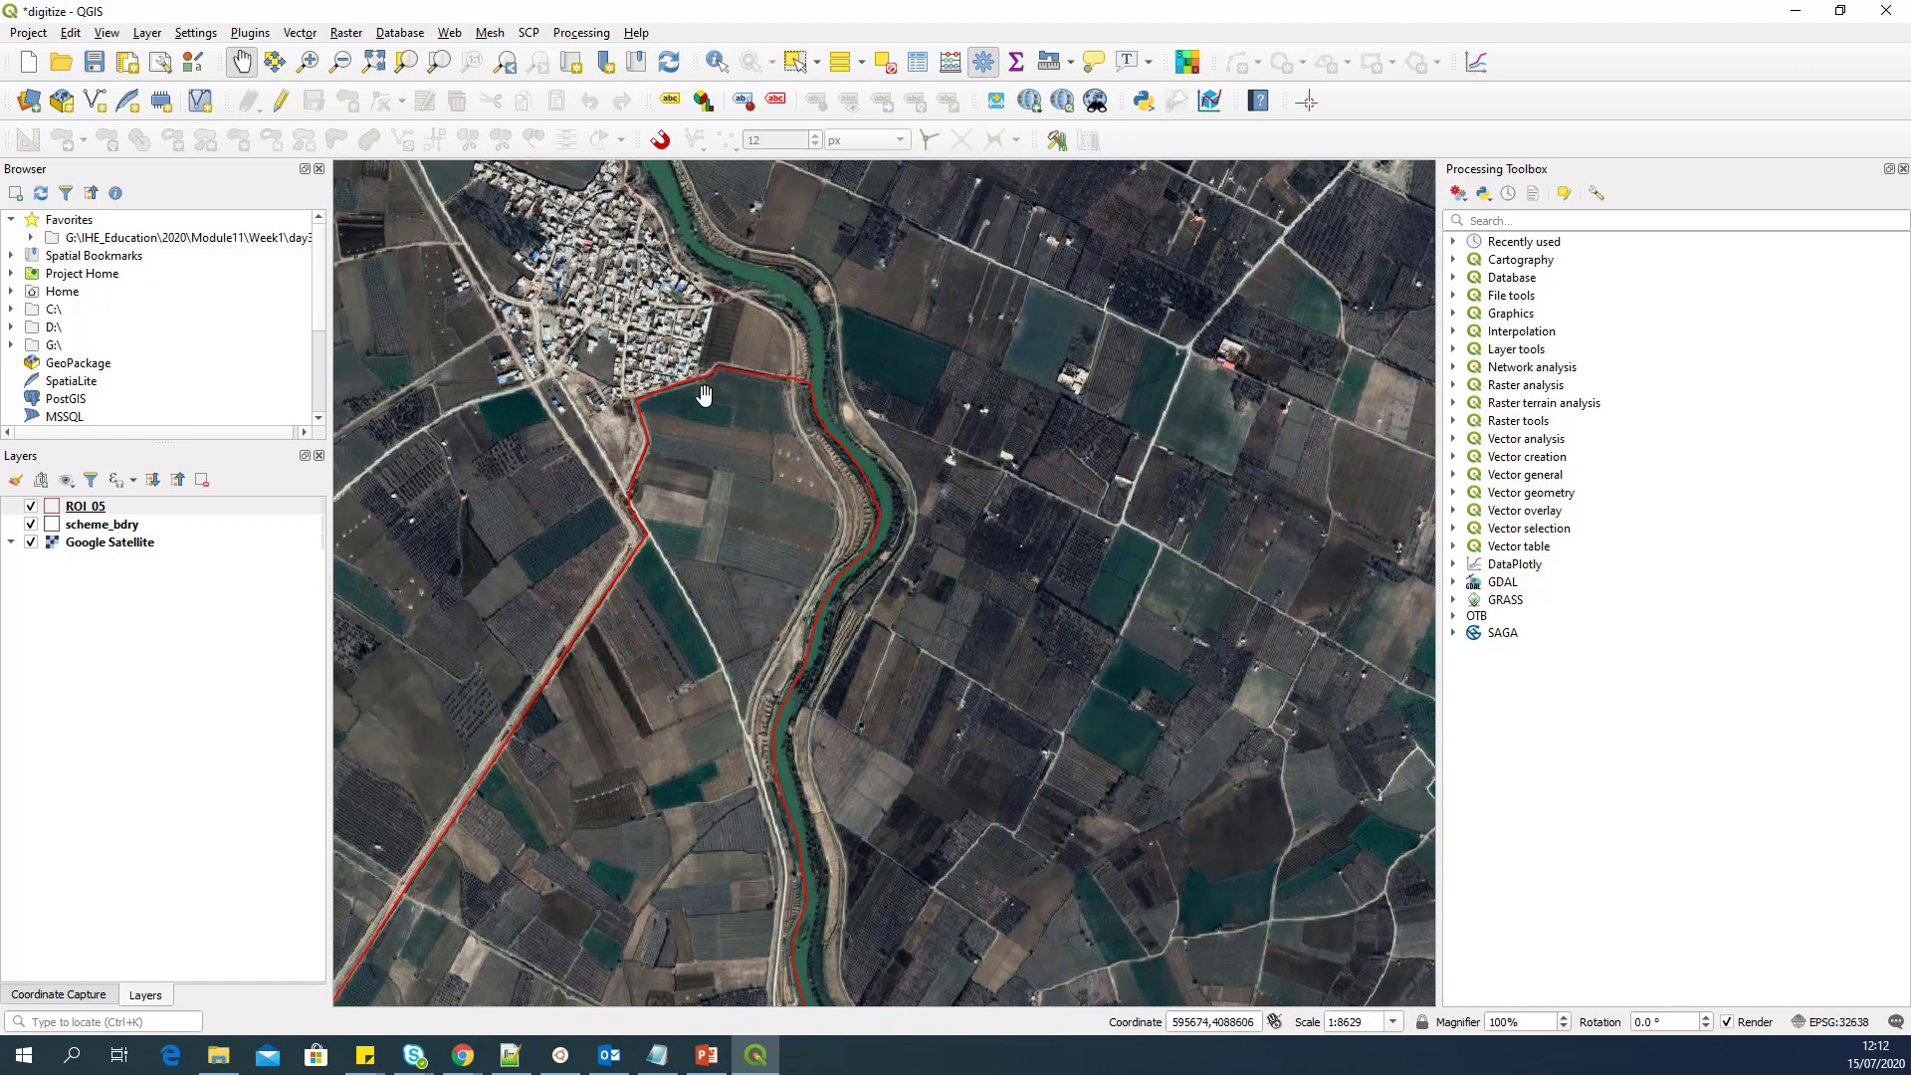
pyautogui.click(175, 509)
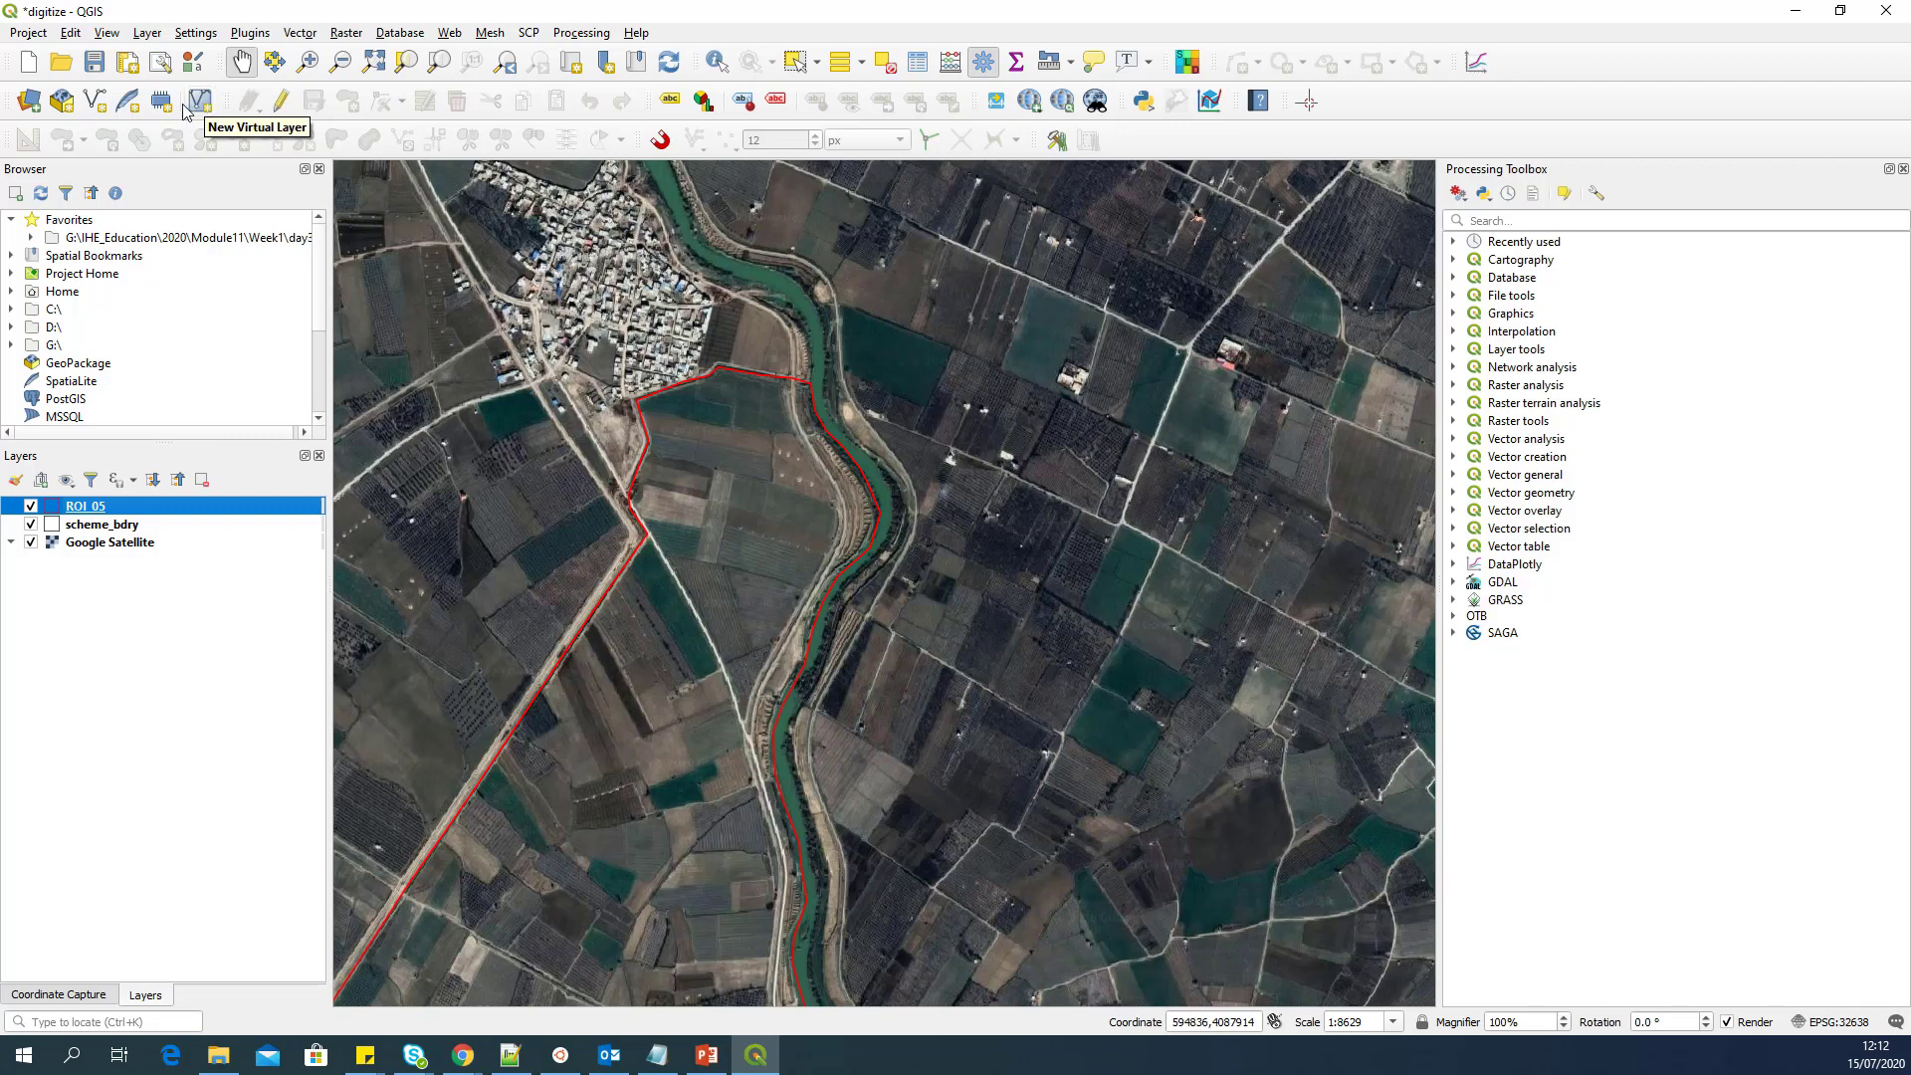
# Step: Start a new shapefile layer saved as roi5_fields.shp
pyautogui.click(95, 103)
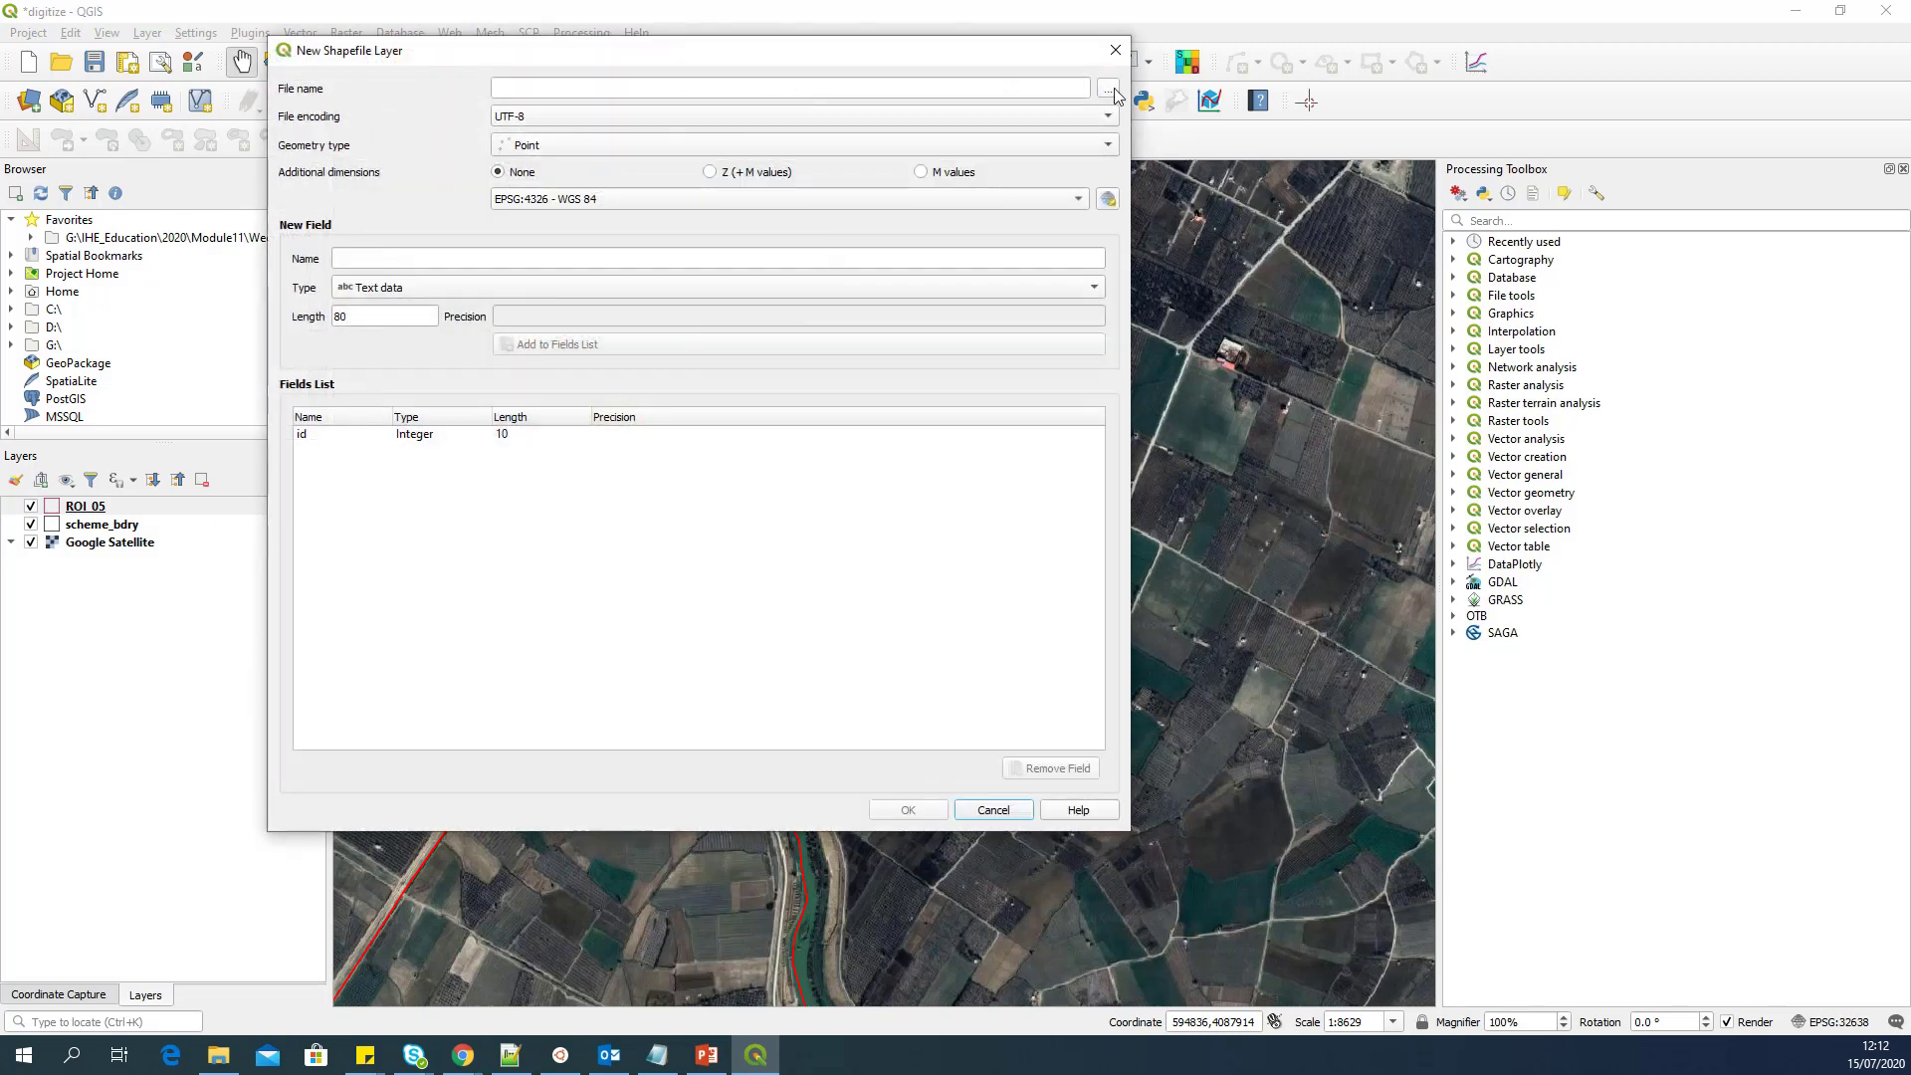
pyautogui.click(1109, 89)
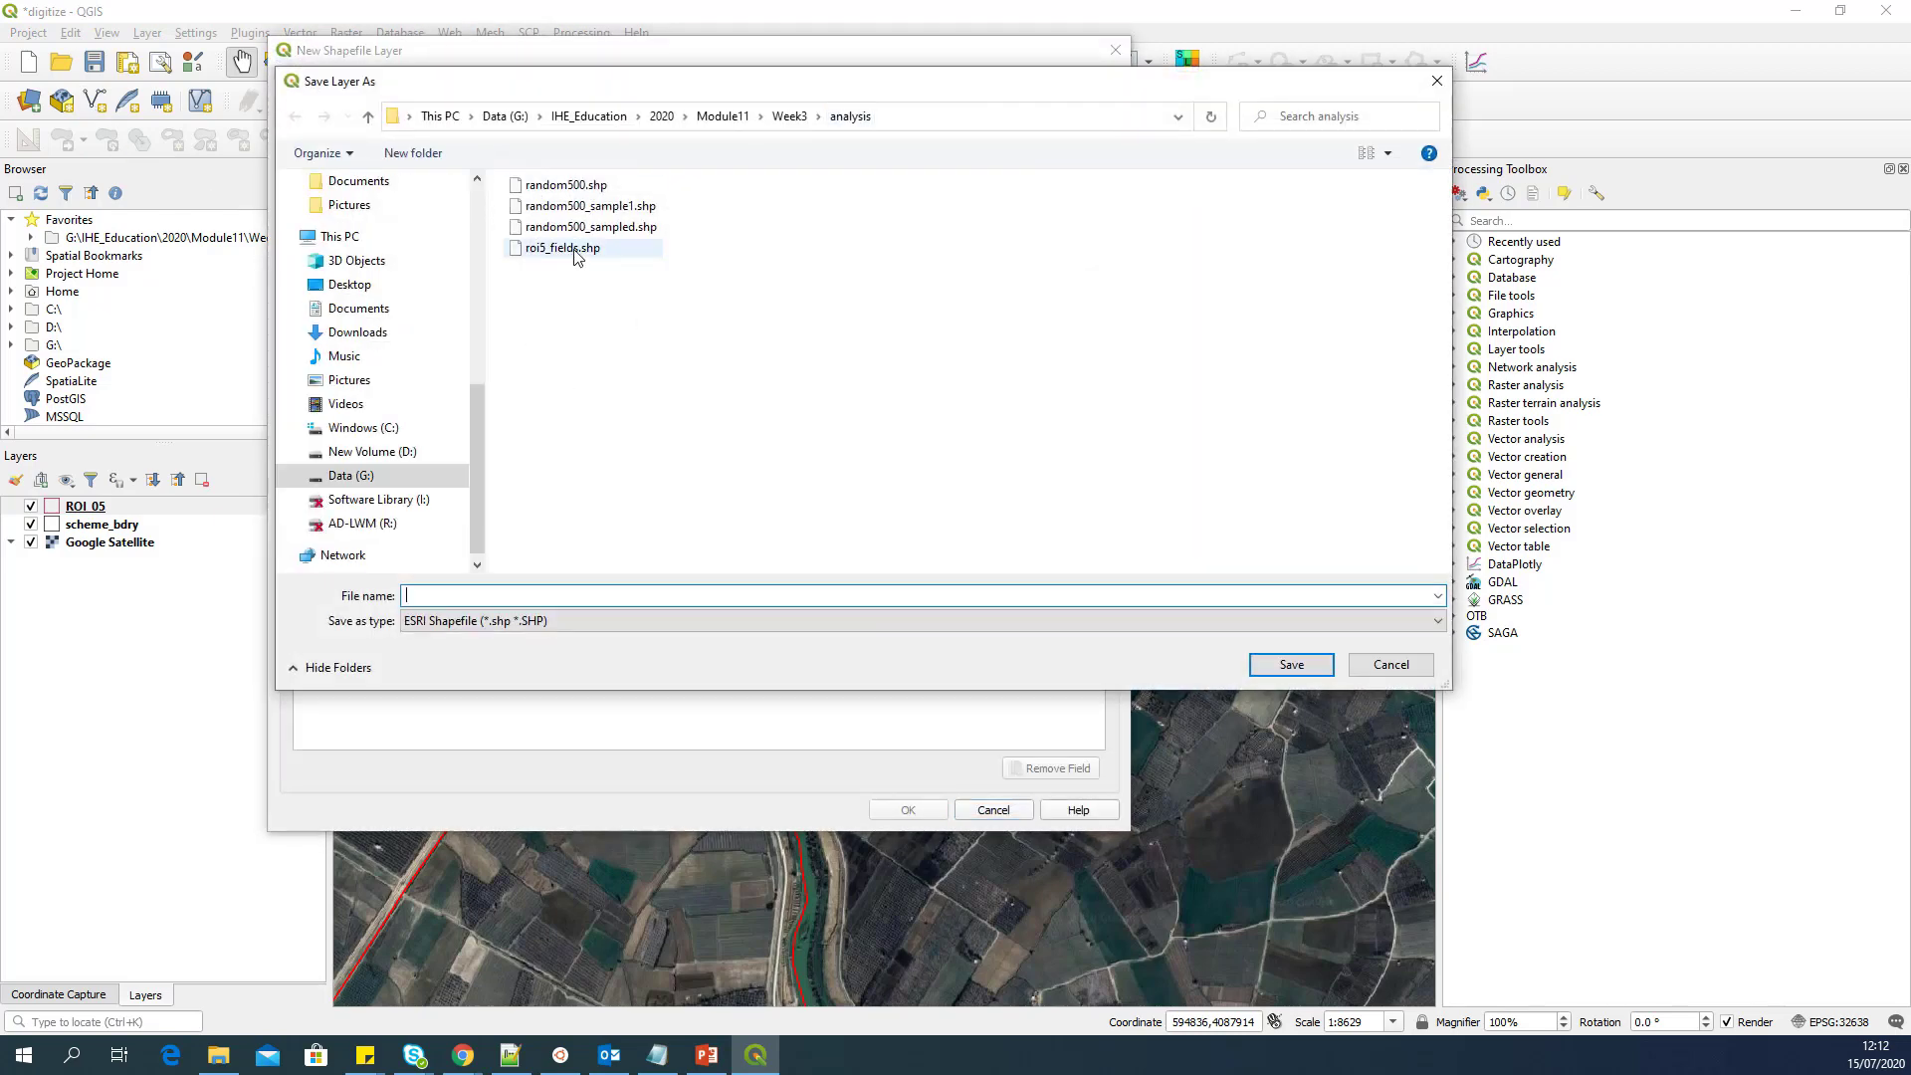
pyautogui.click(574, 251)
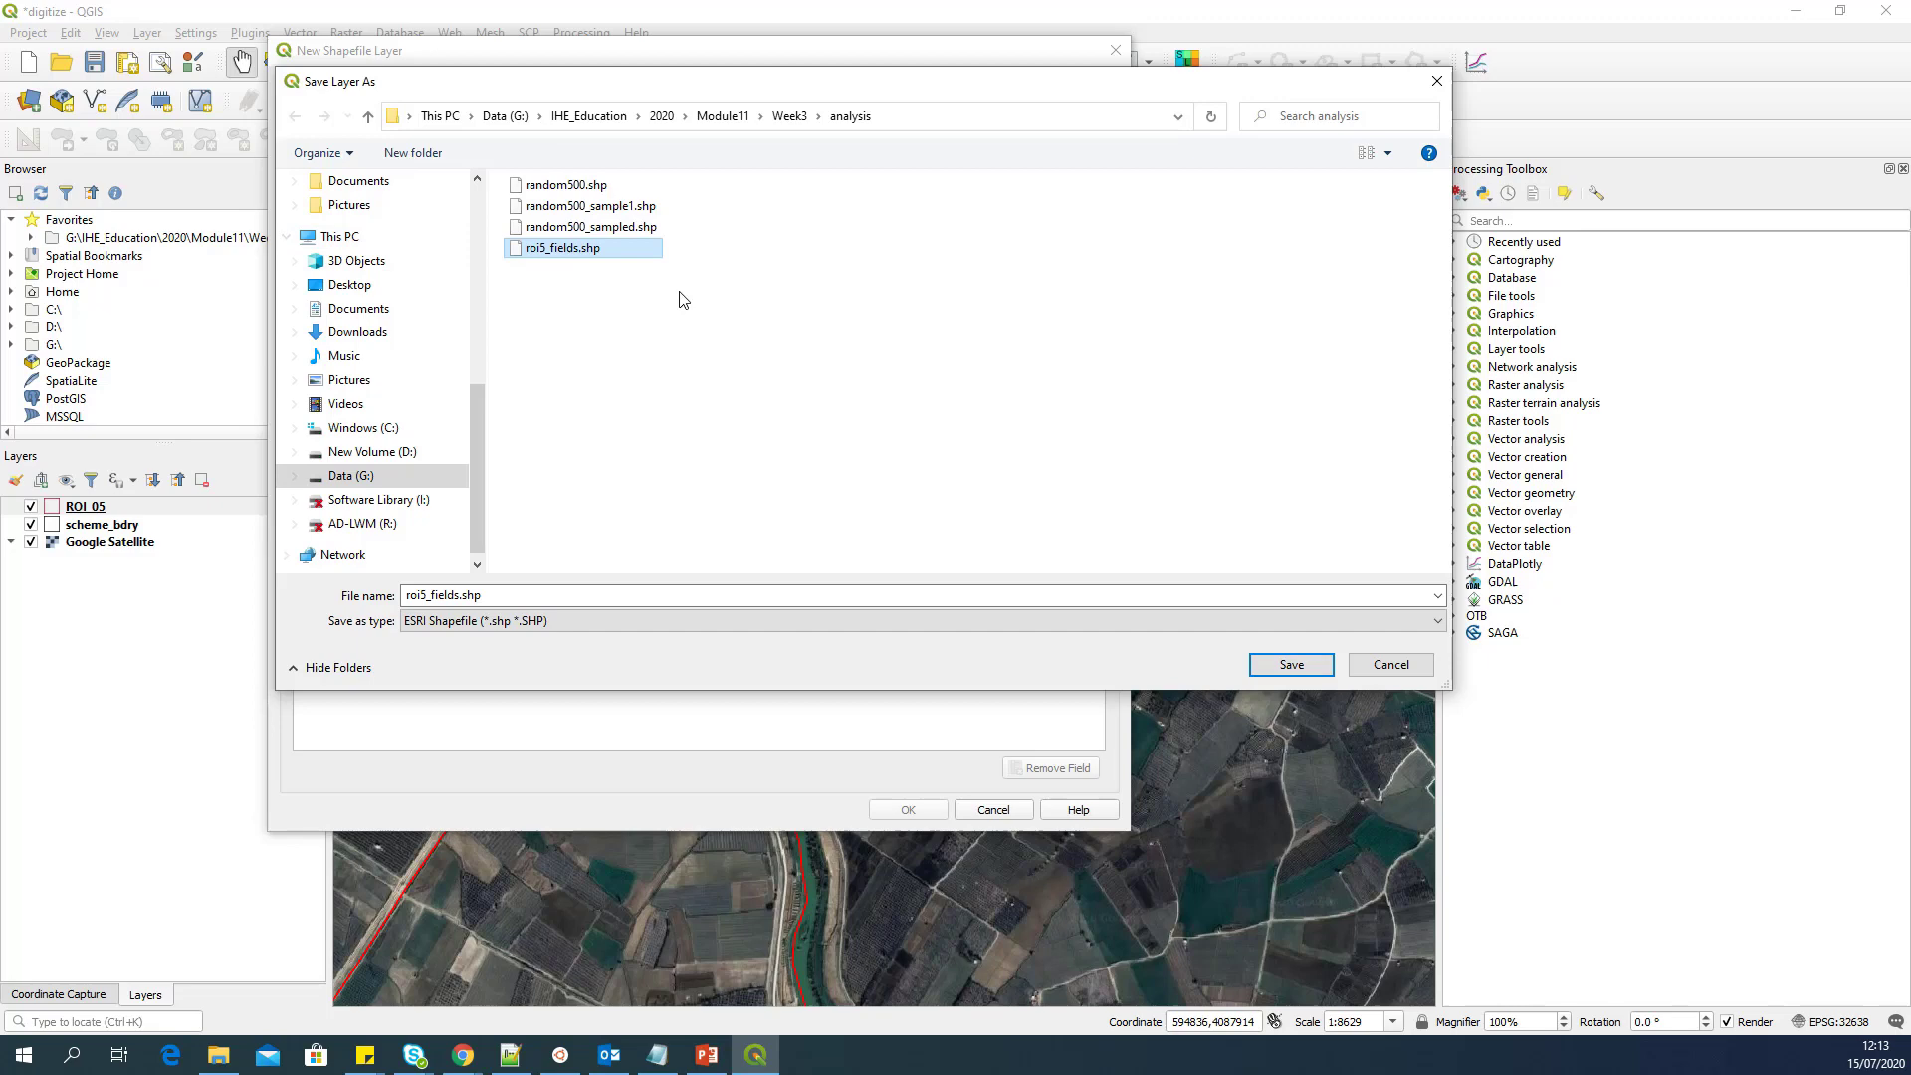
pyautogui.click(1314, 666)
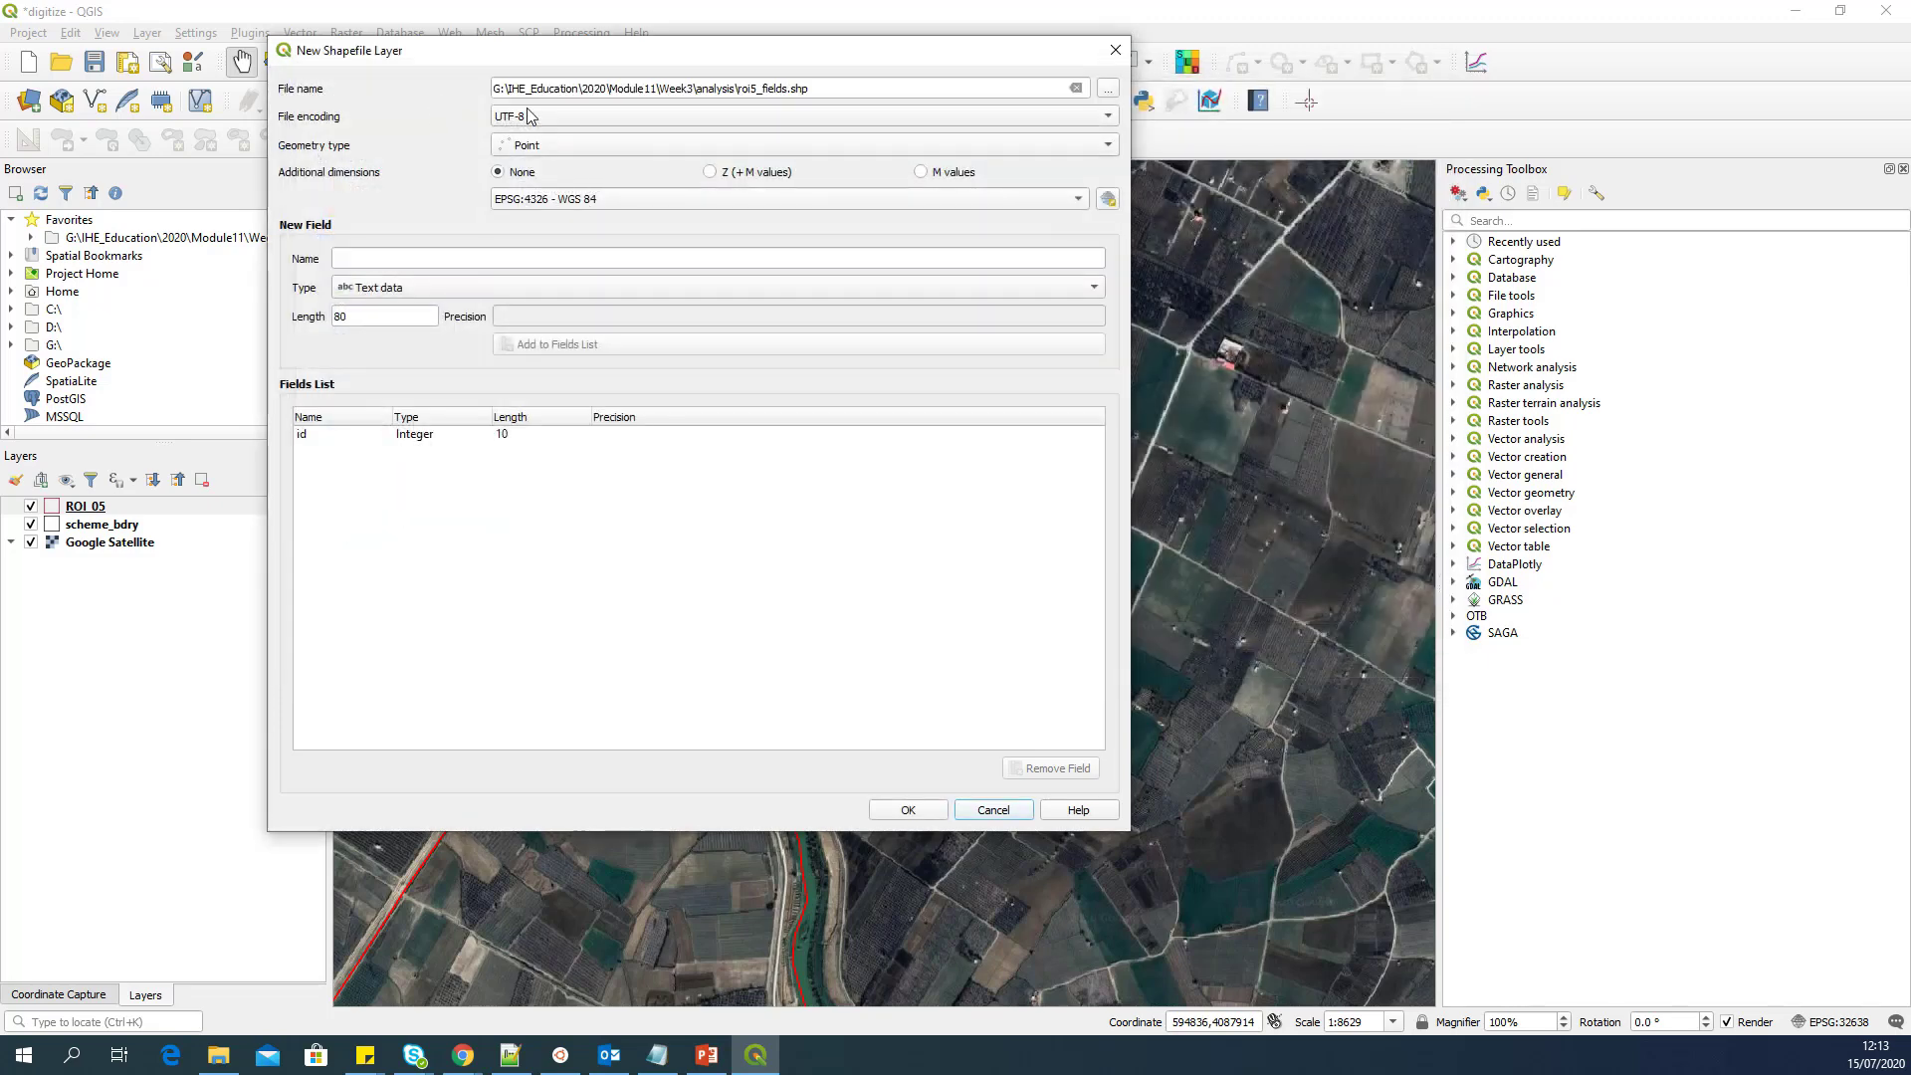
# Step: Set the new layer to Polygon geometry in project CRS EPSG:32638 WGS 84 / UTM 38N
pyautogui.click(588, 146)
pyautogui.click(908, 197)
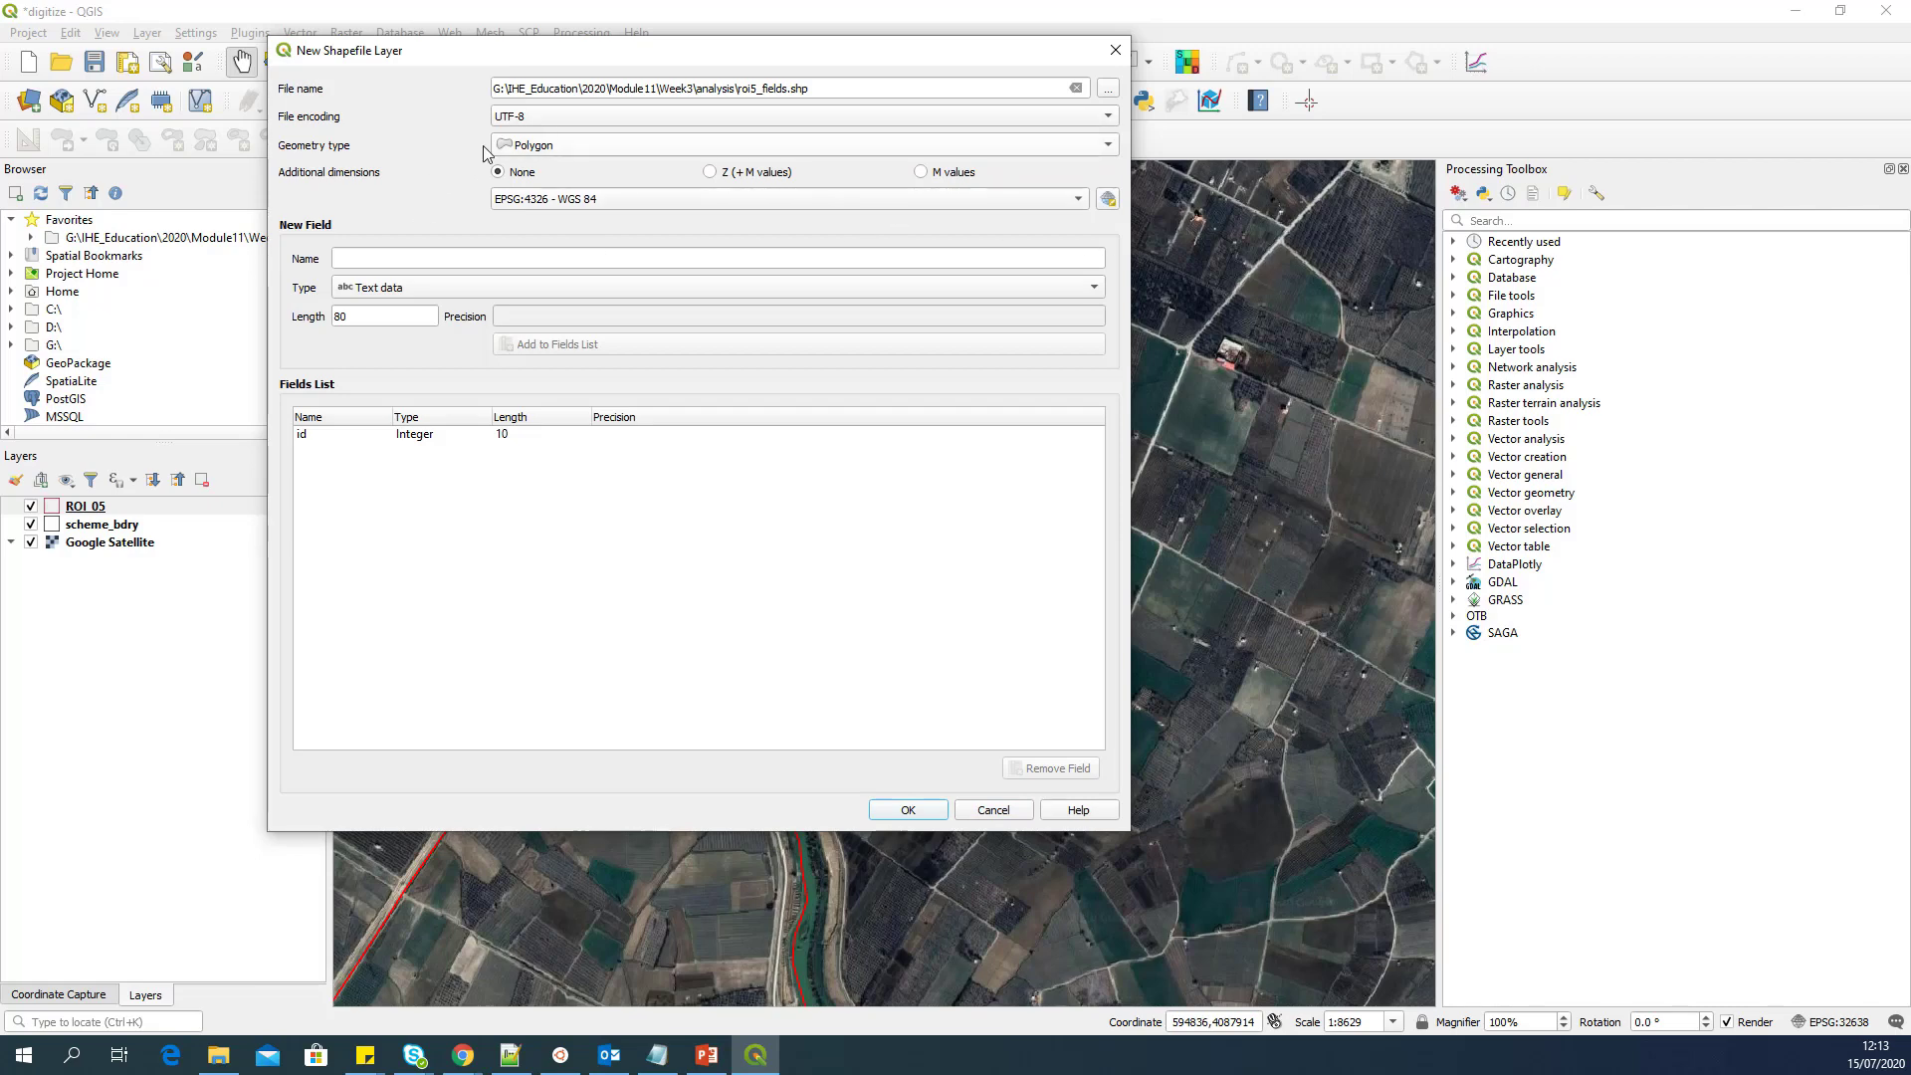
pyautogui.click(624, 202)
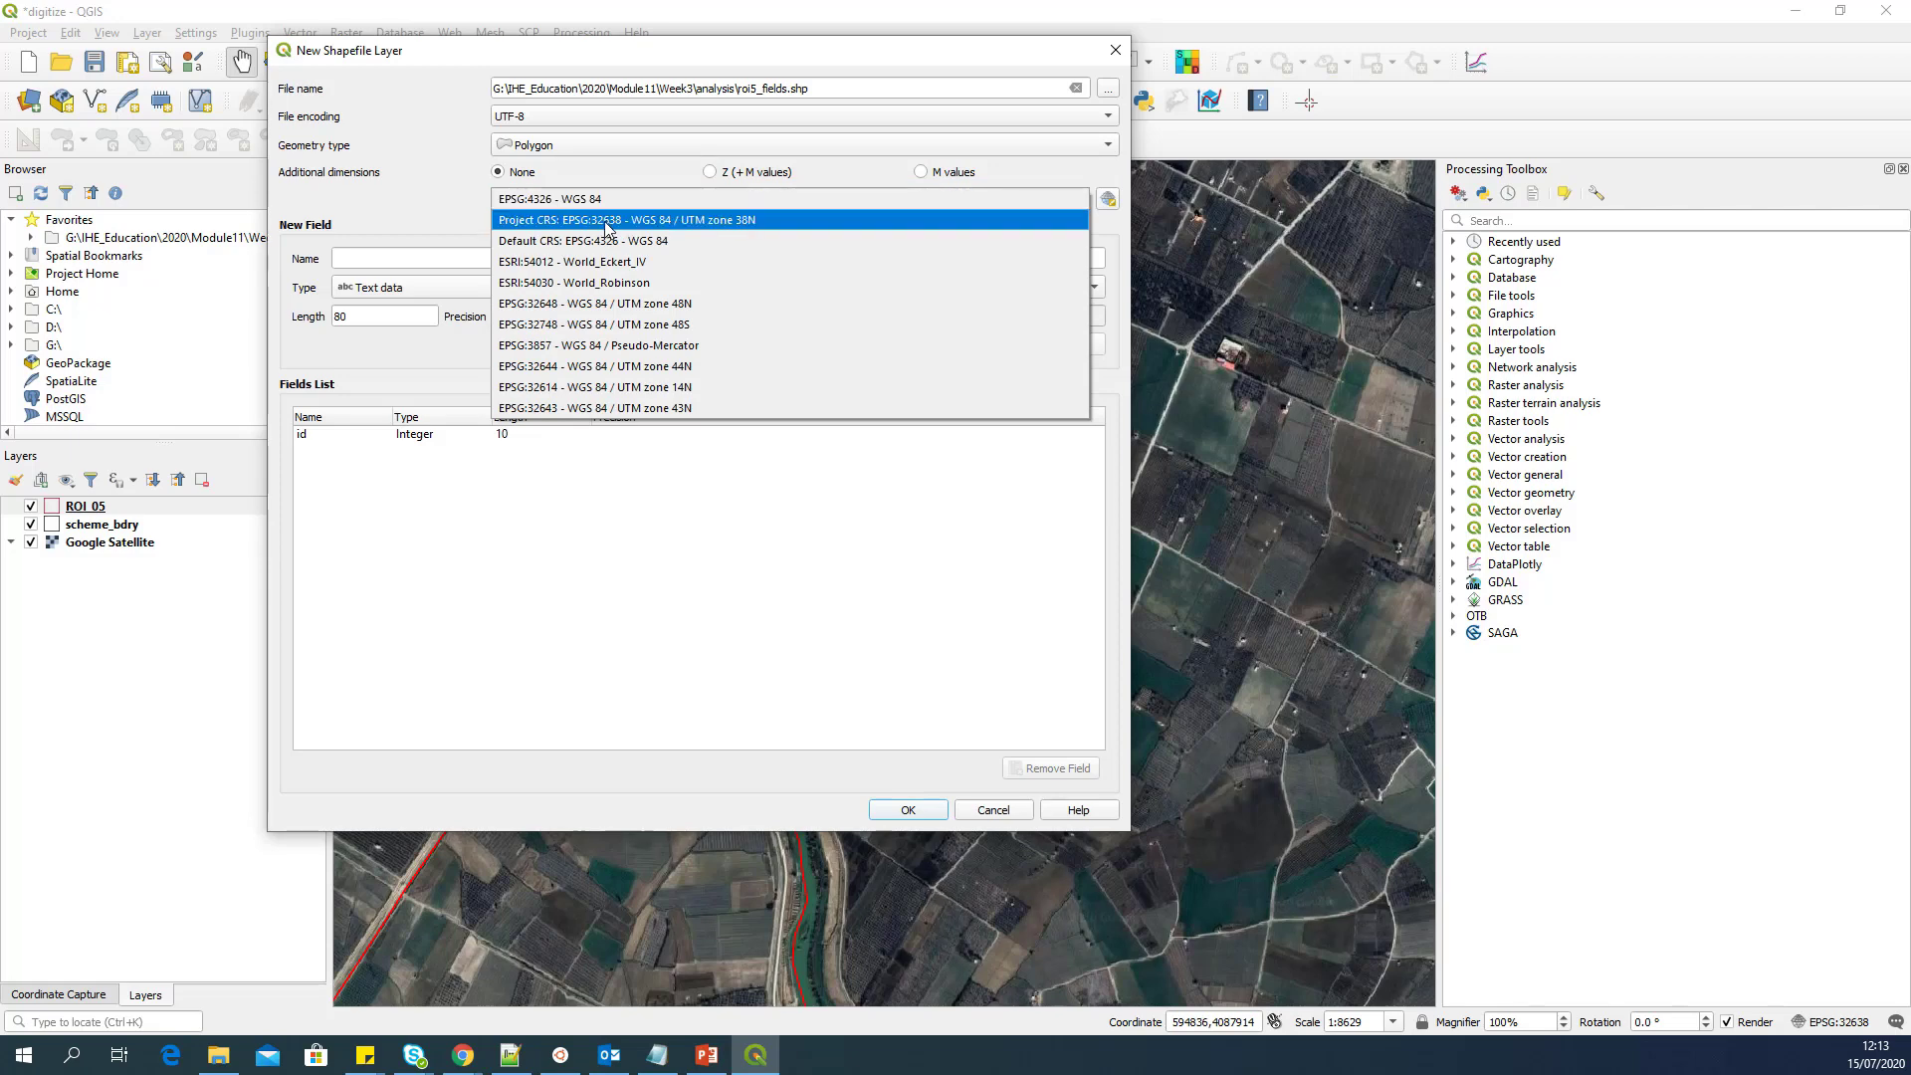
pyautogui.click(606, 222)
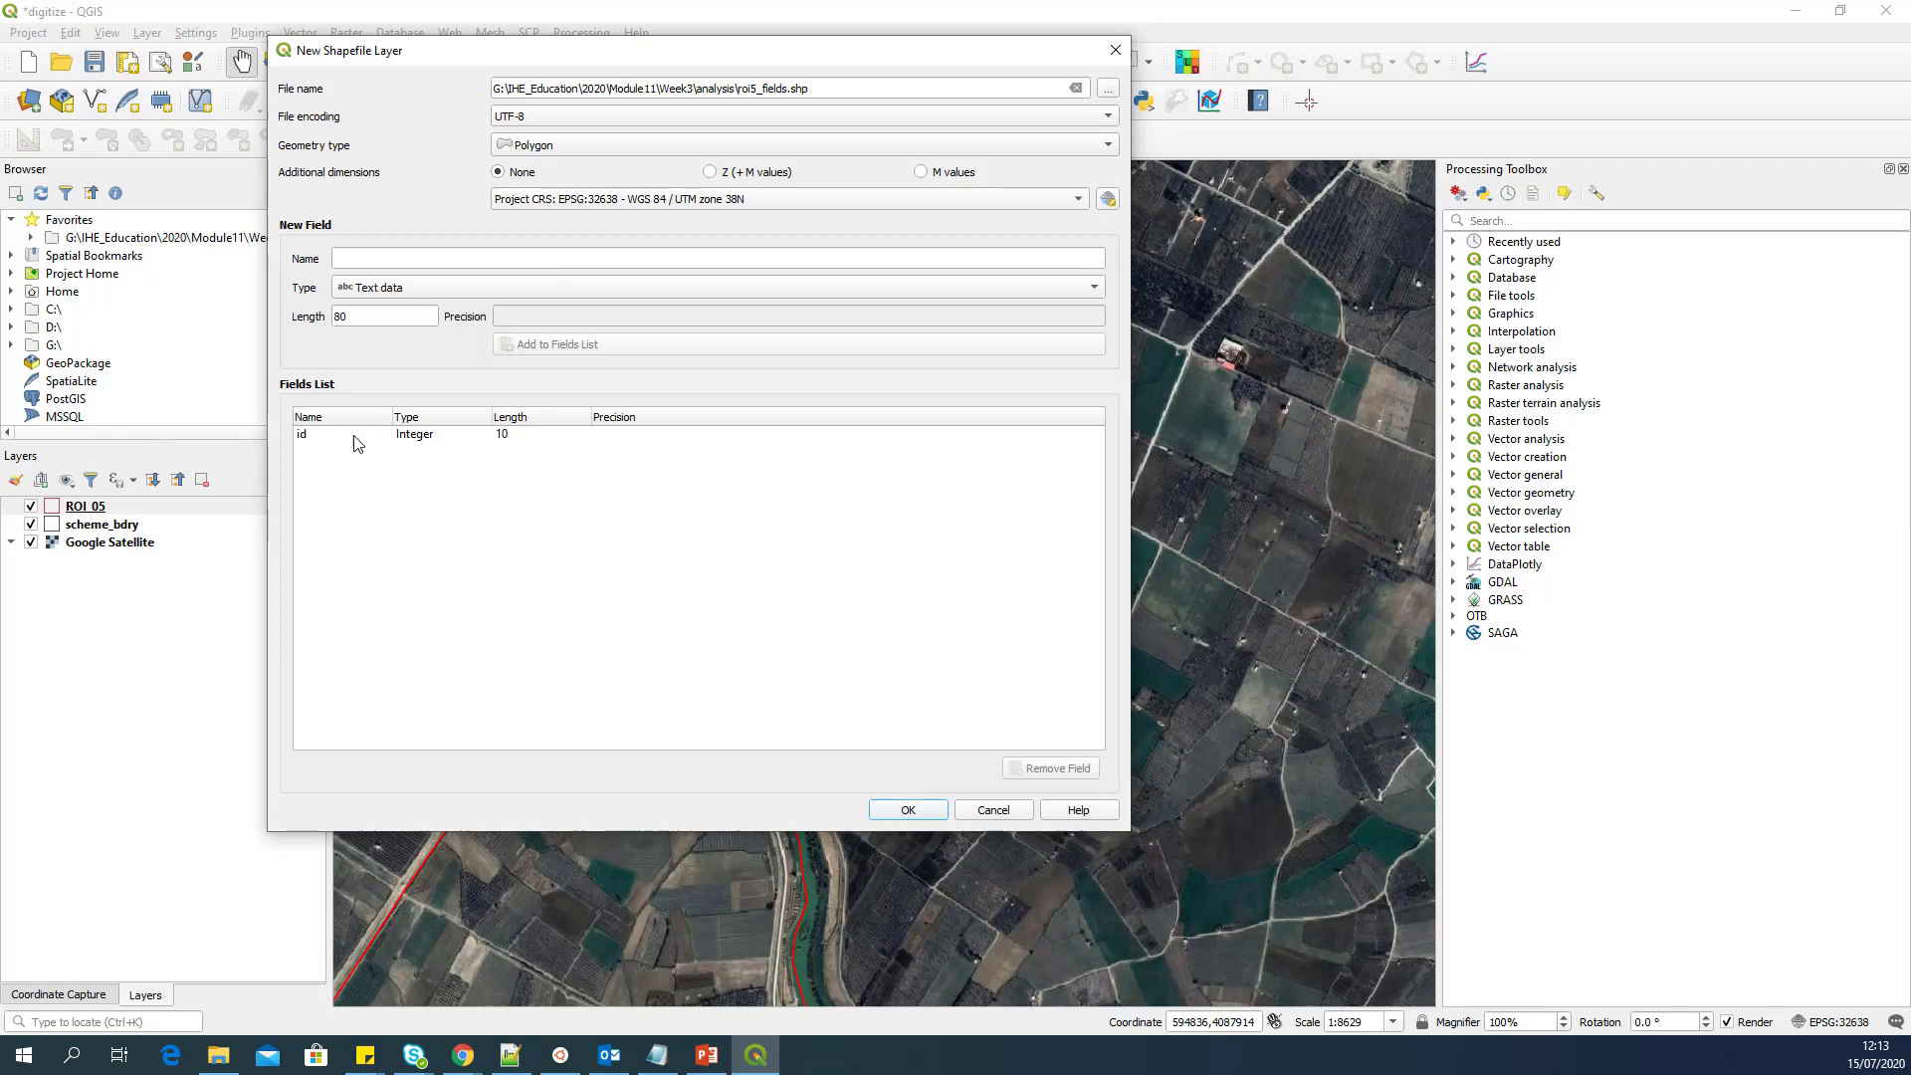
pyautogui.click(325, 435)
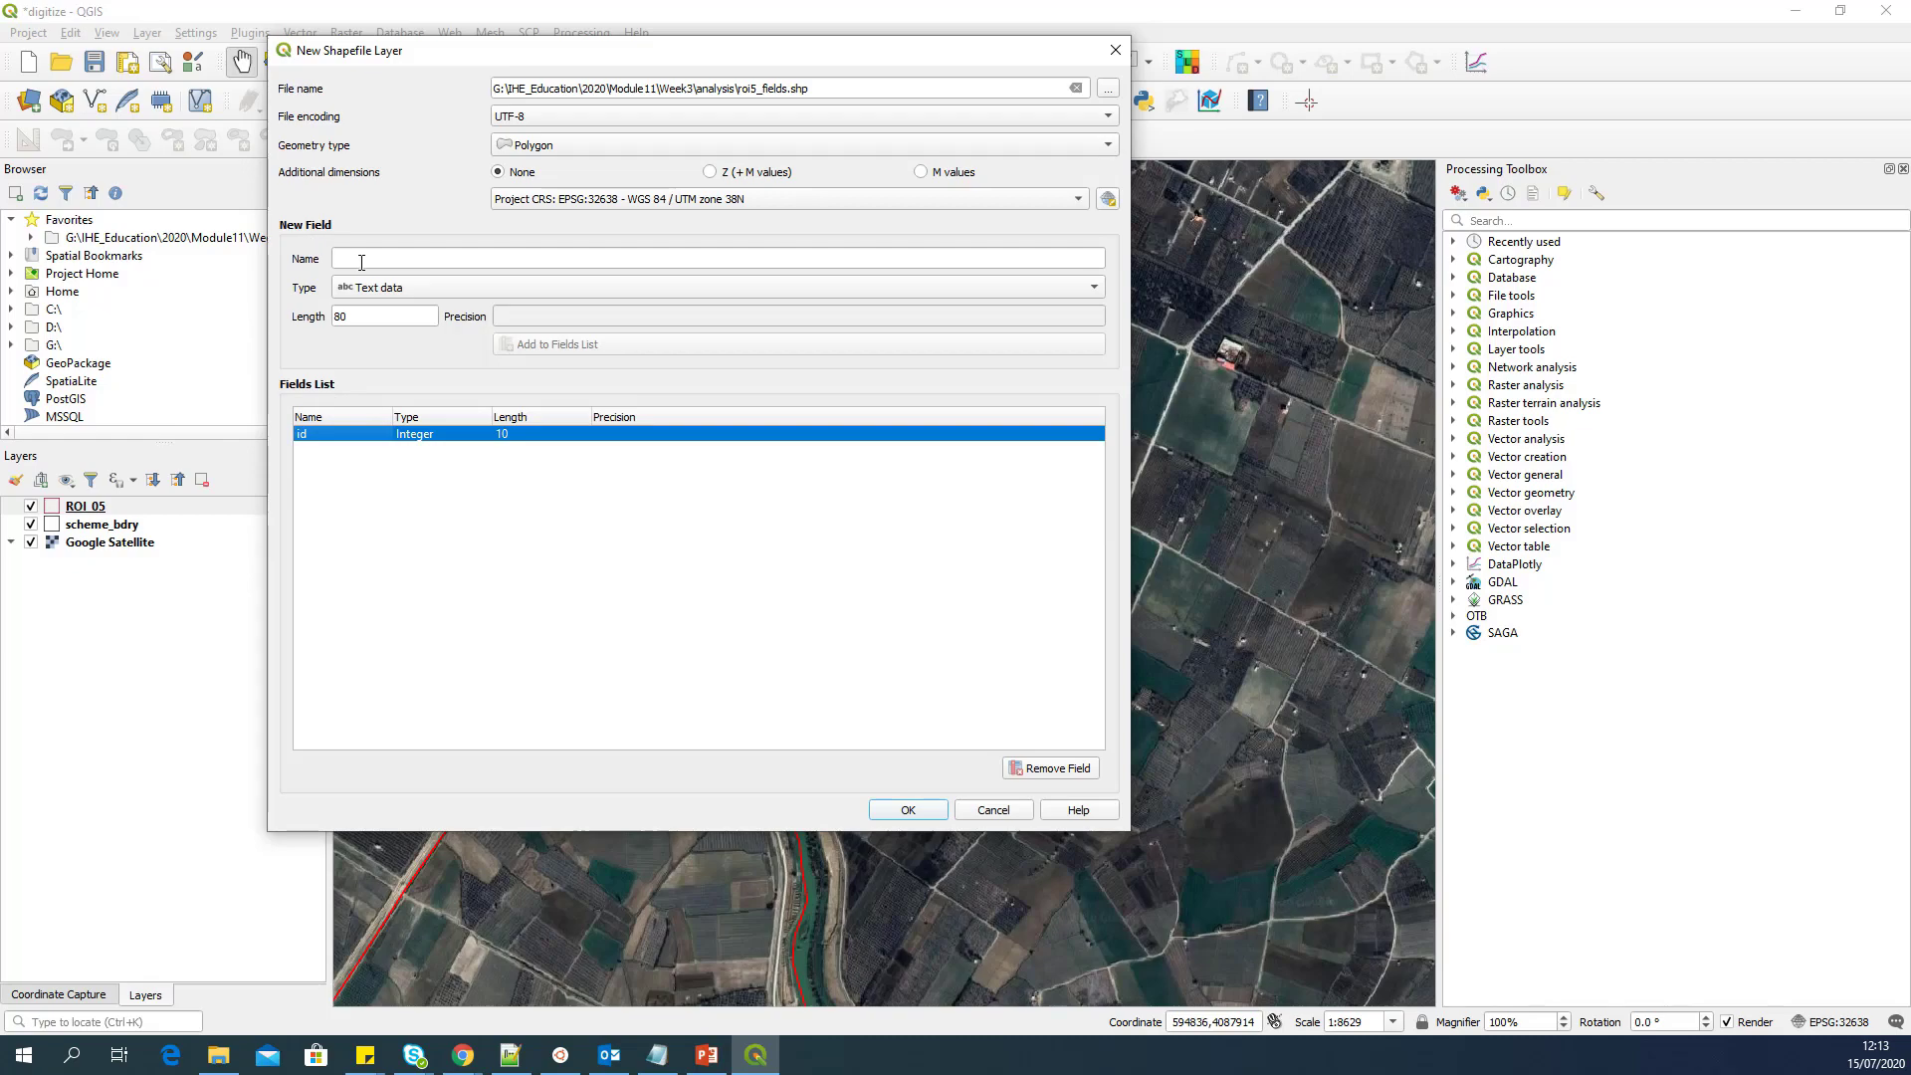
# Step: Check the Plot_id attribute on the Major steps slide, then return to QGIS
pyautogui.click(705, 1059)
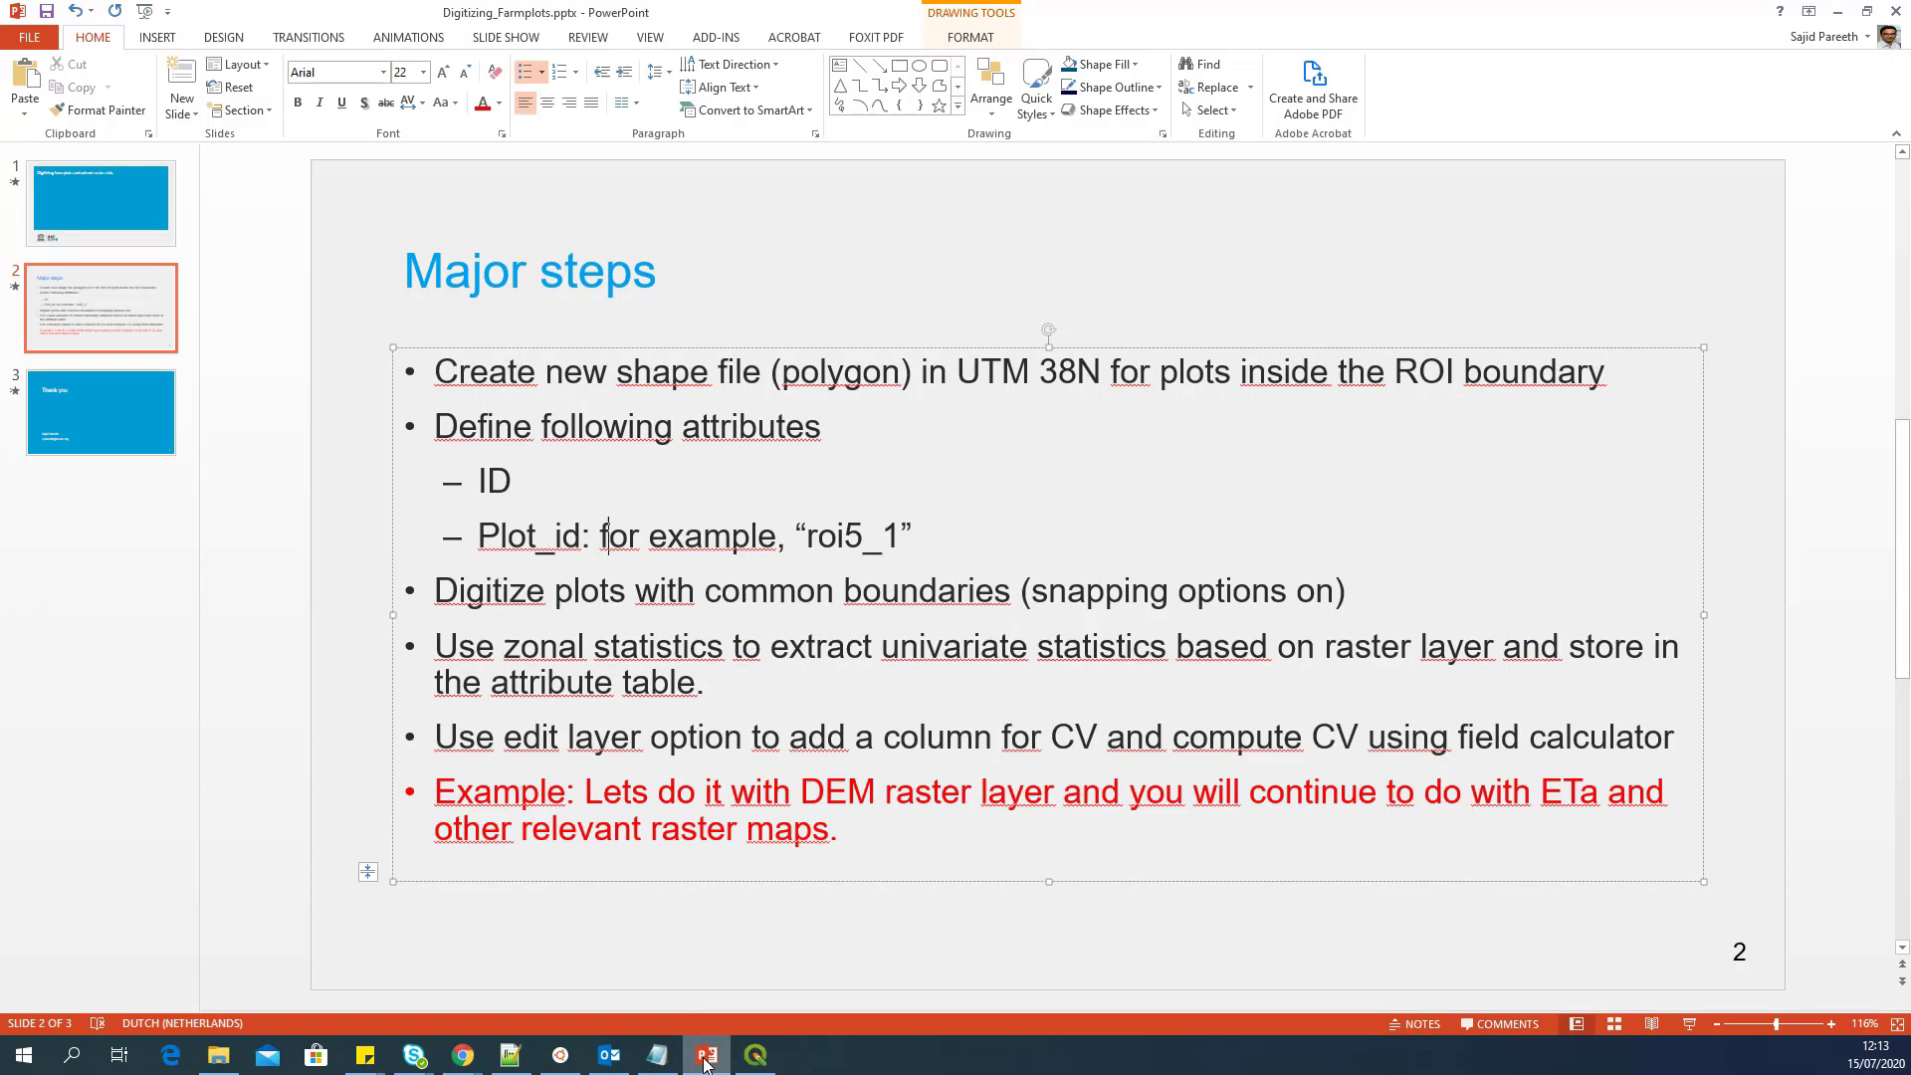
pyautogui.doubleClick(531, 535)
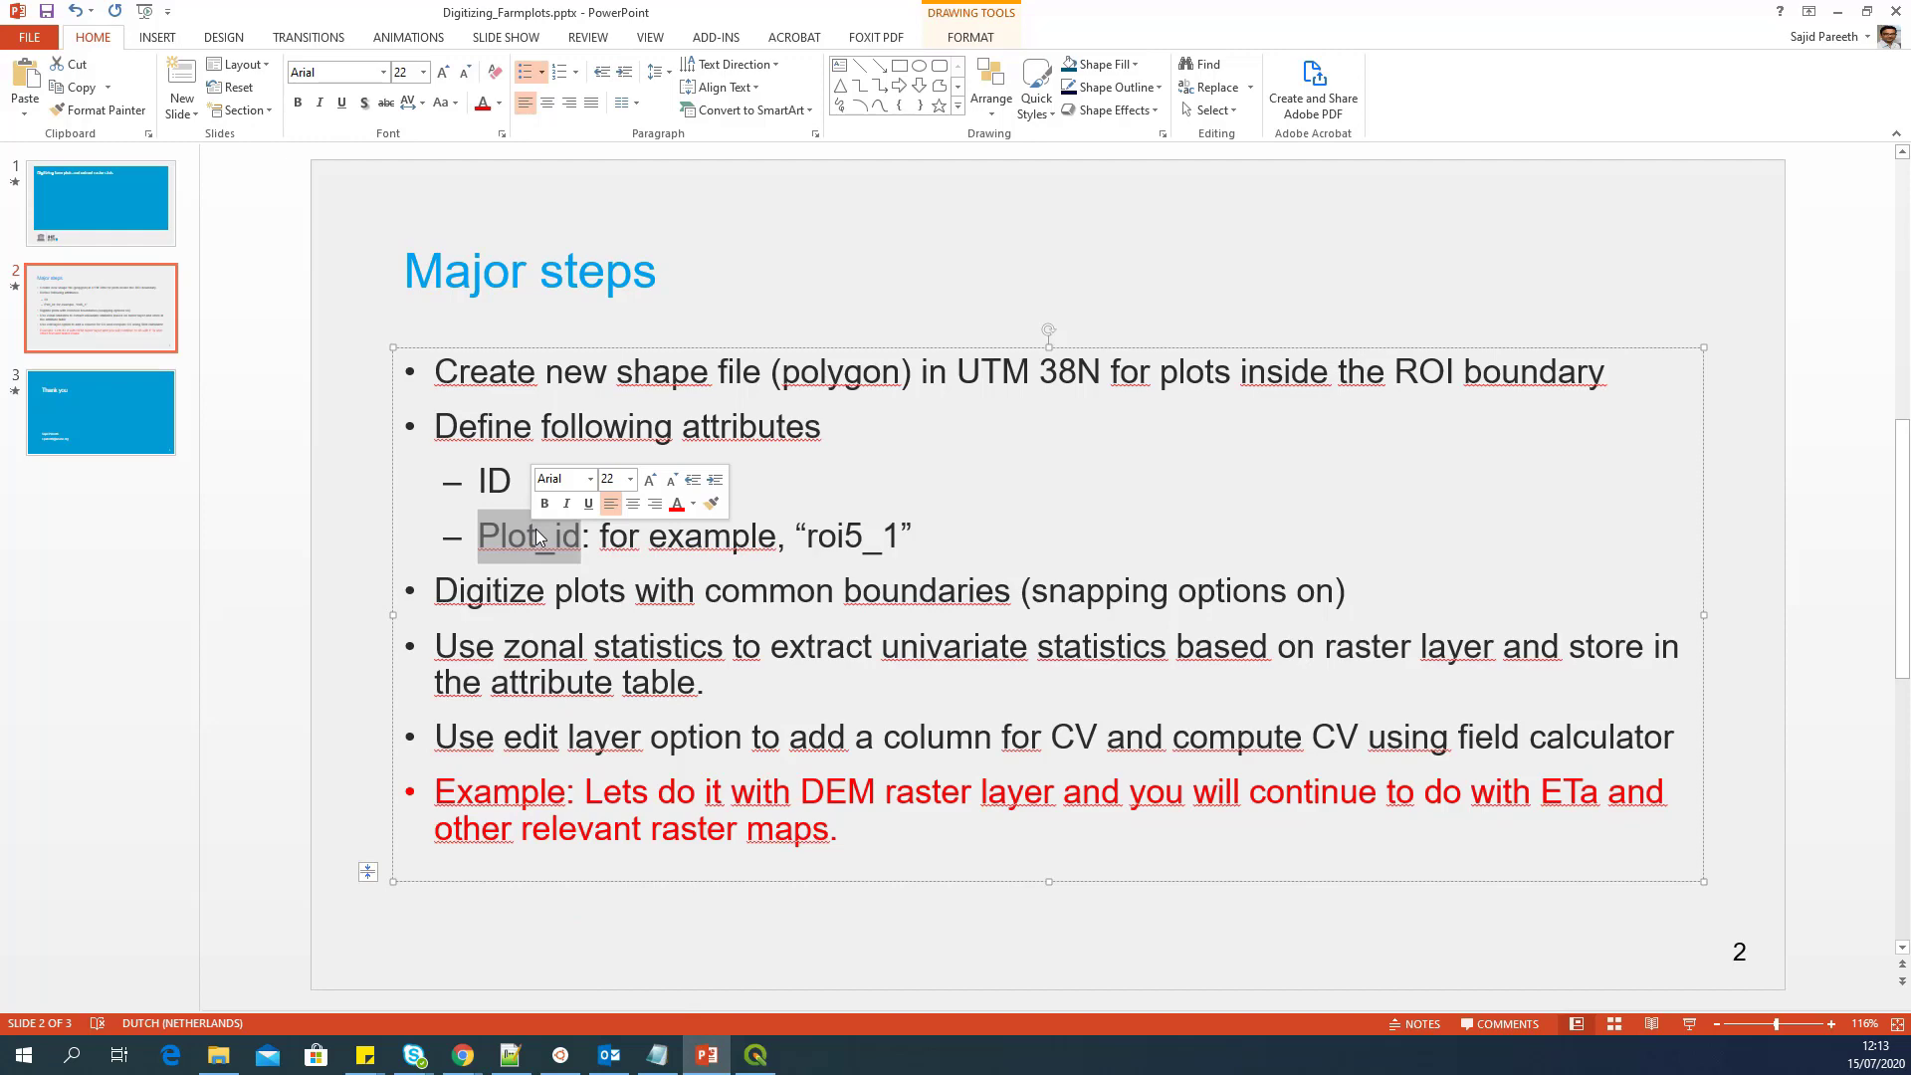
pyautogui.hotkey('alt', 'Tab')
# Step: Add a plot_id text field of length 80 and confirm the new layer settings
pyautogui.click(365, 262)
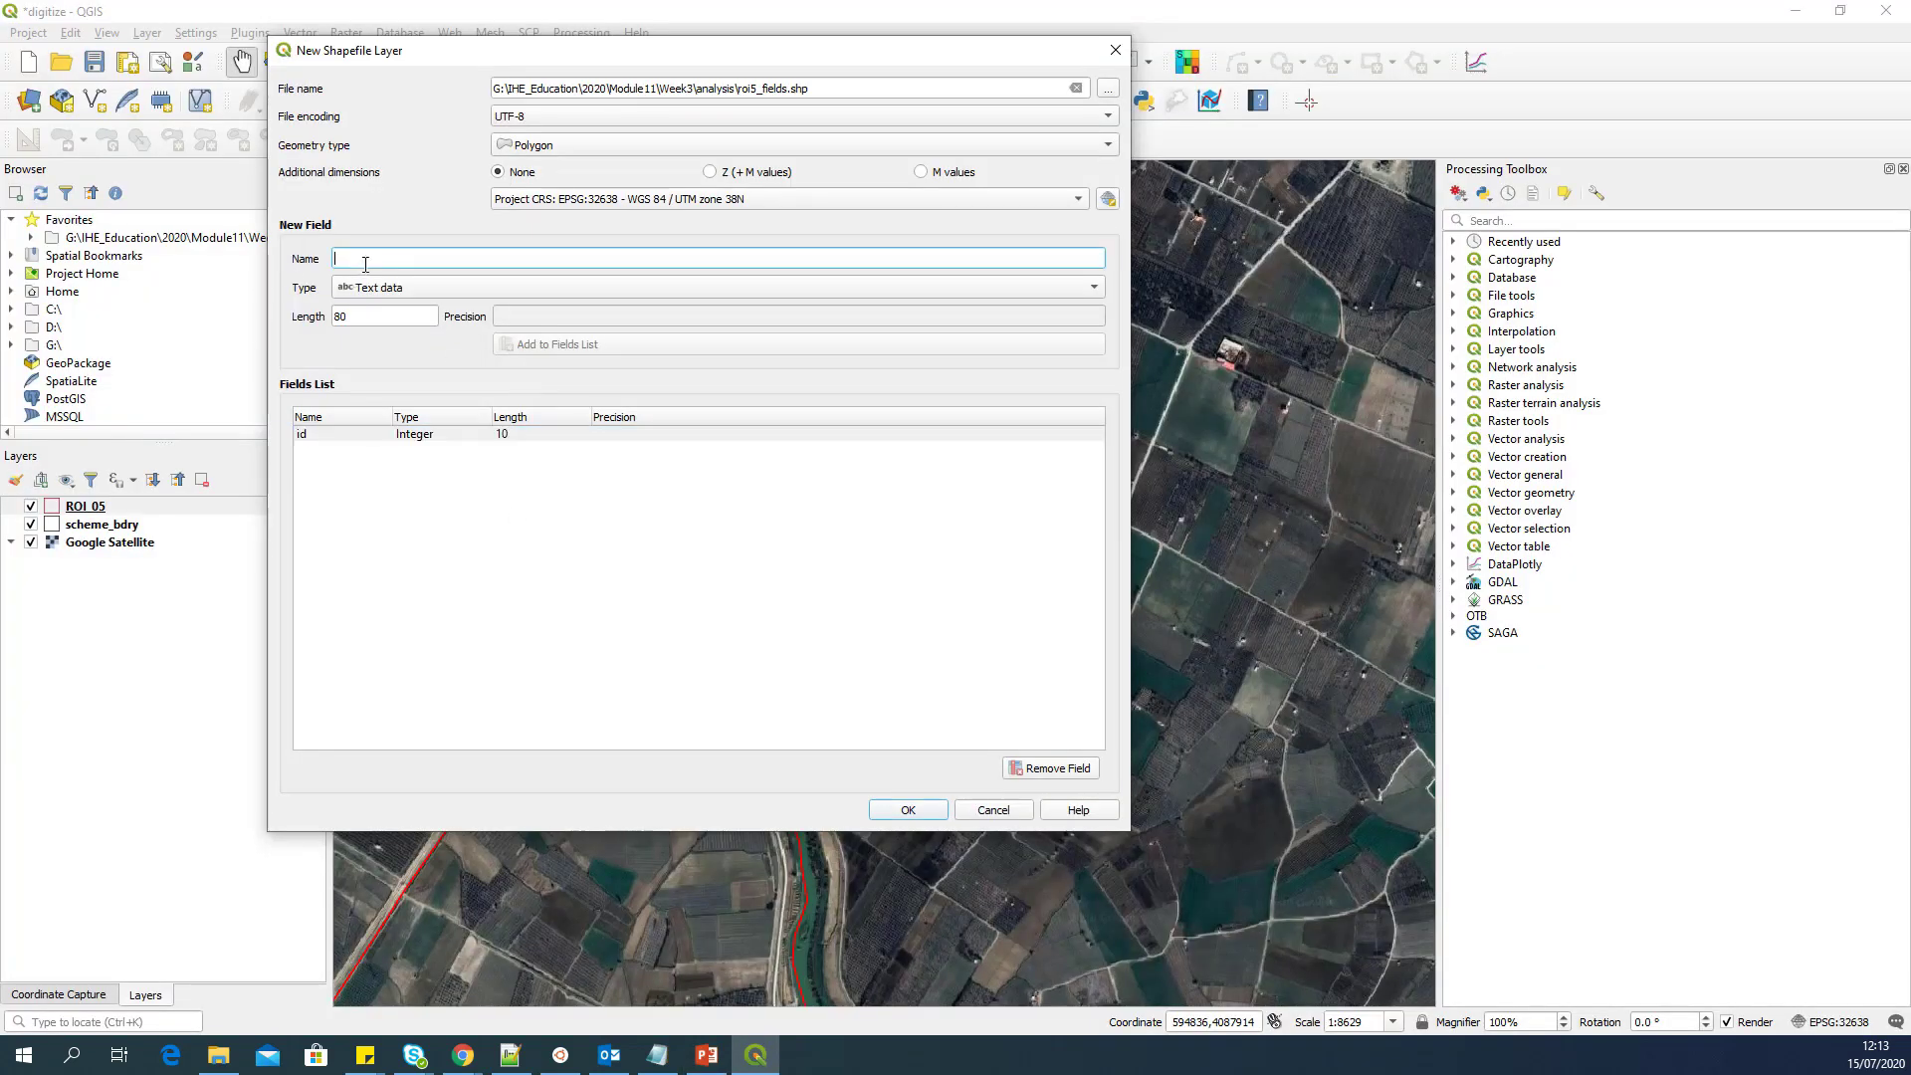
pyautogui.write('plot_id')
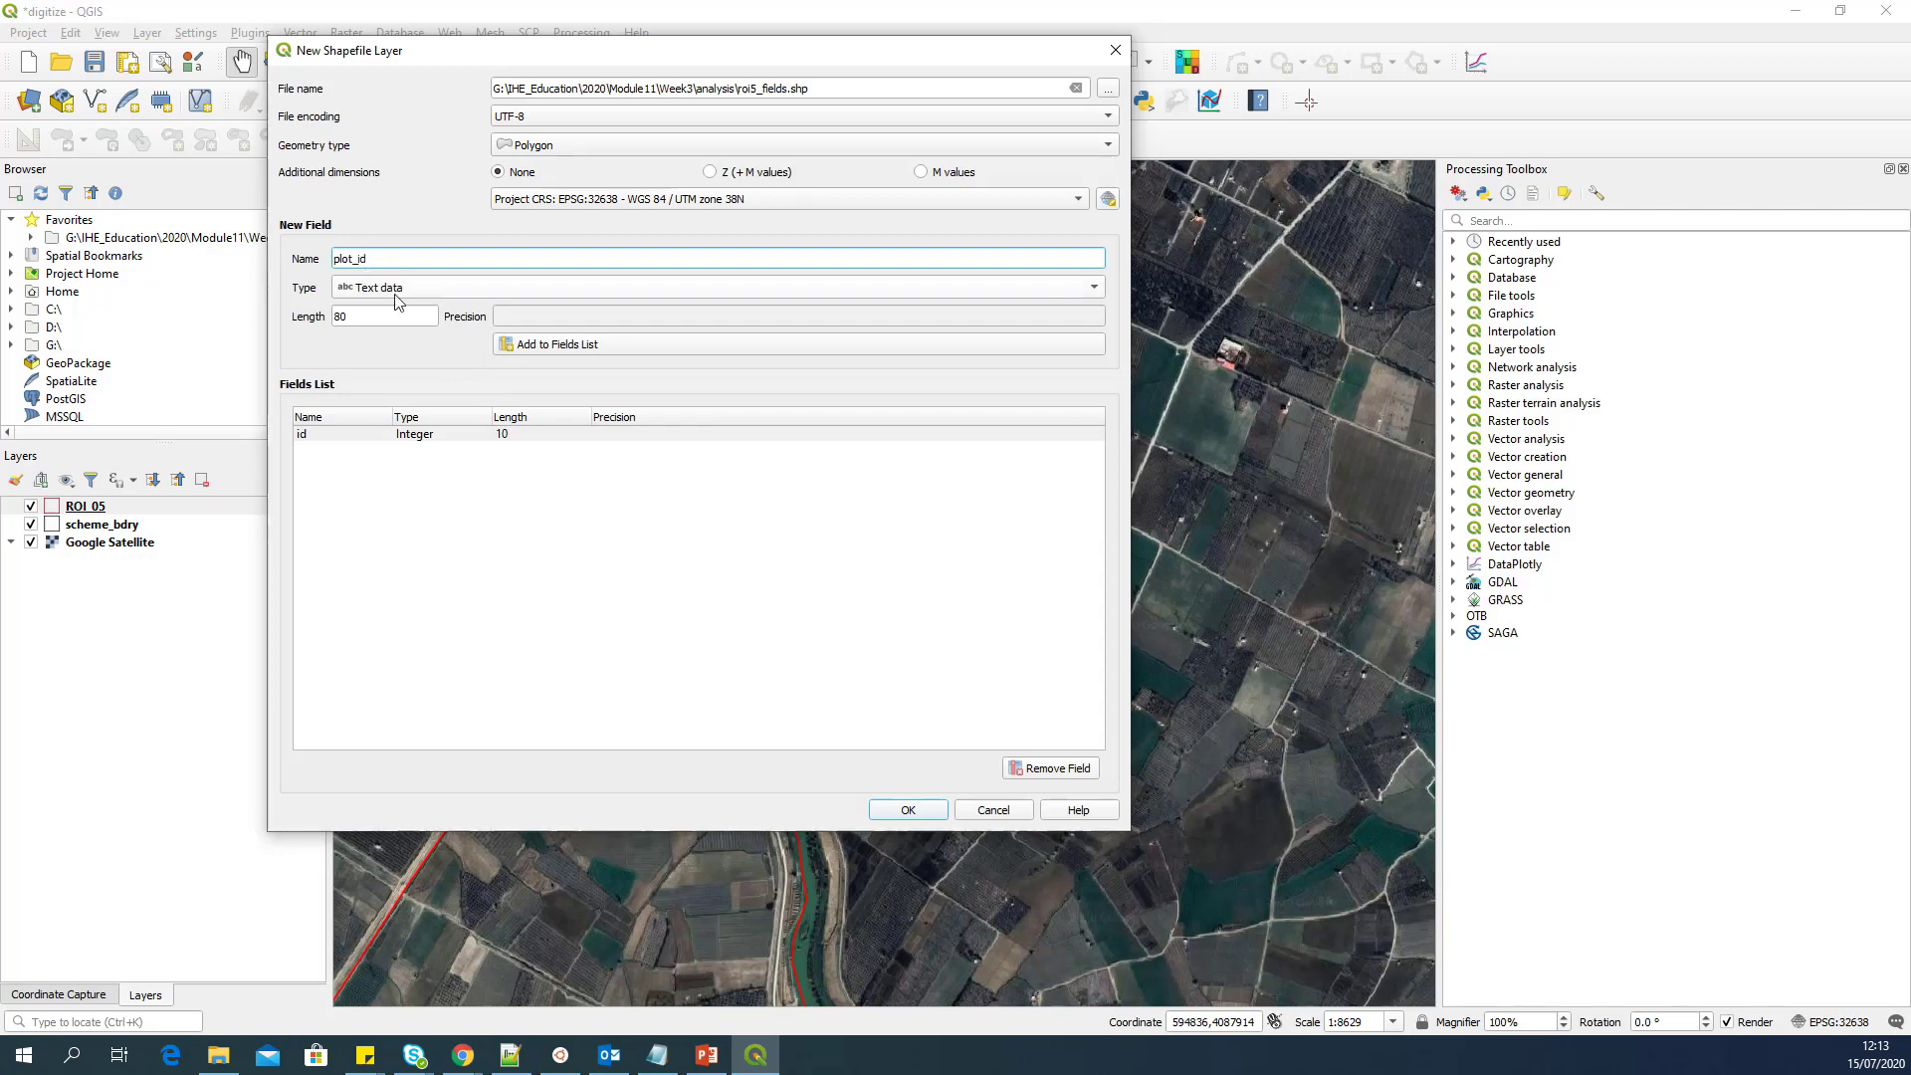
pyautogui.click(386, 291)
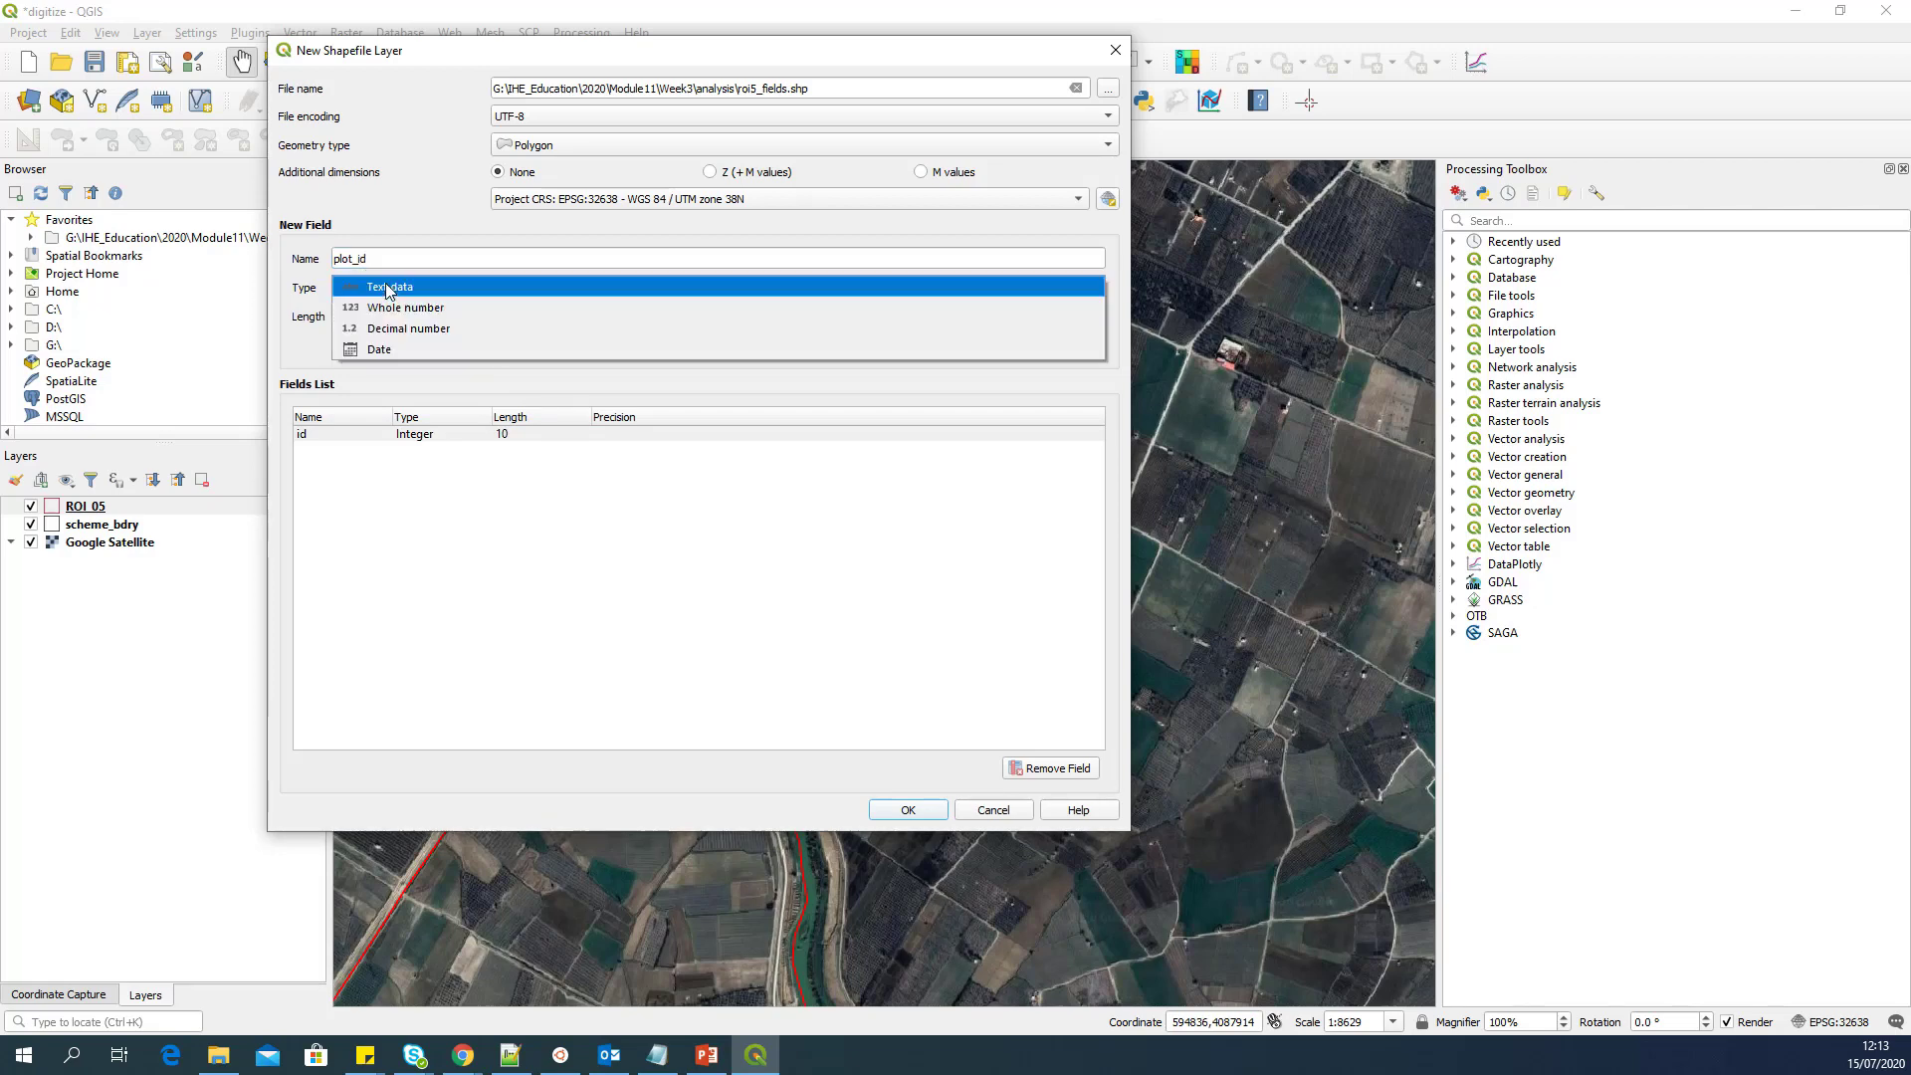
pyautogui.click(383, 286)
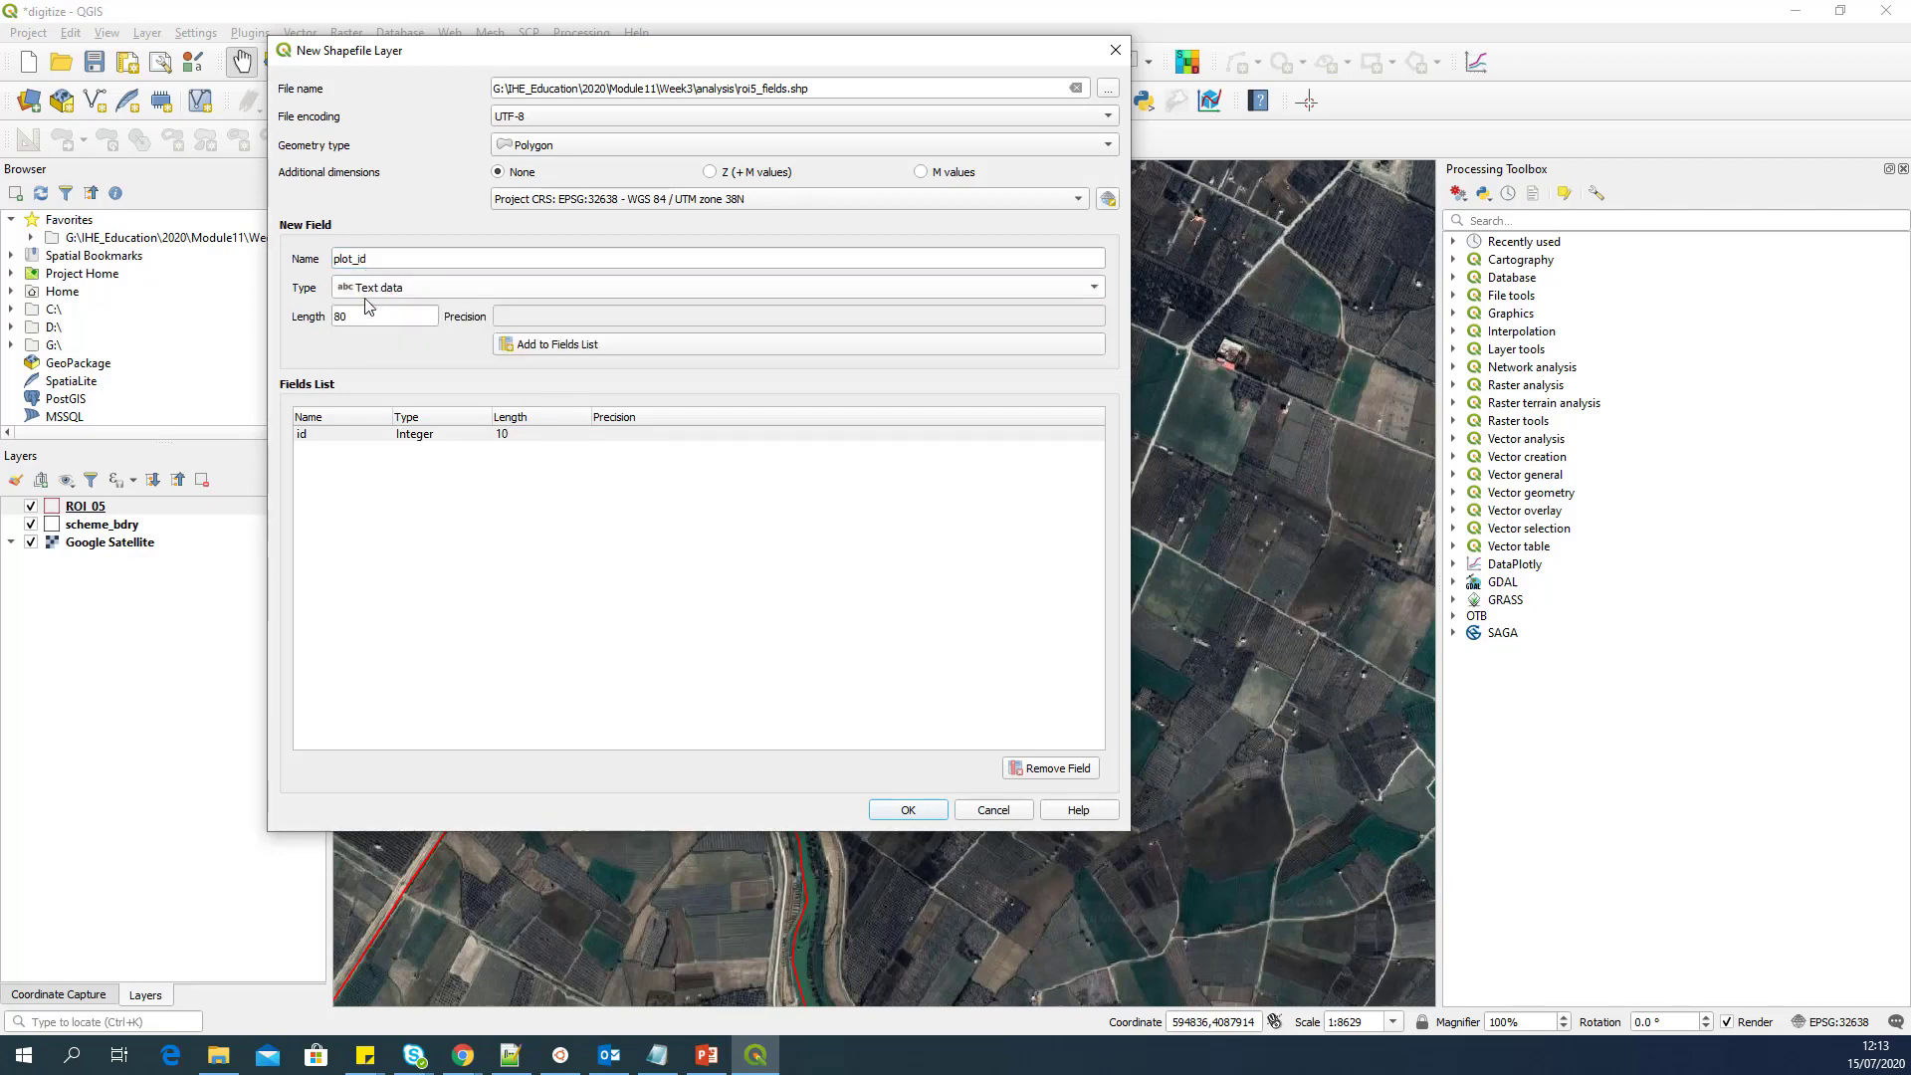
pyautogui.click(571, 348)
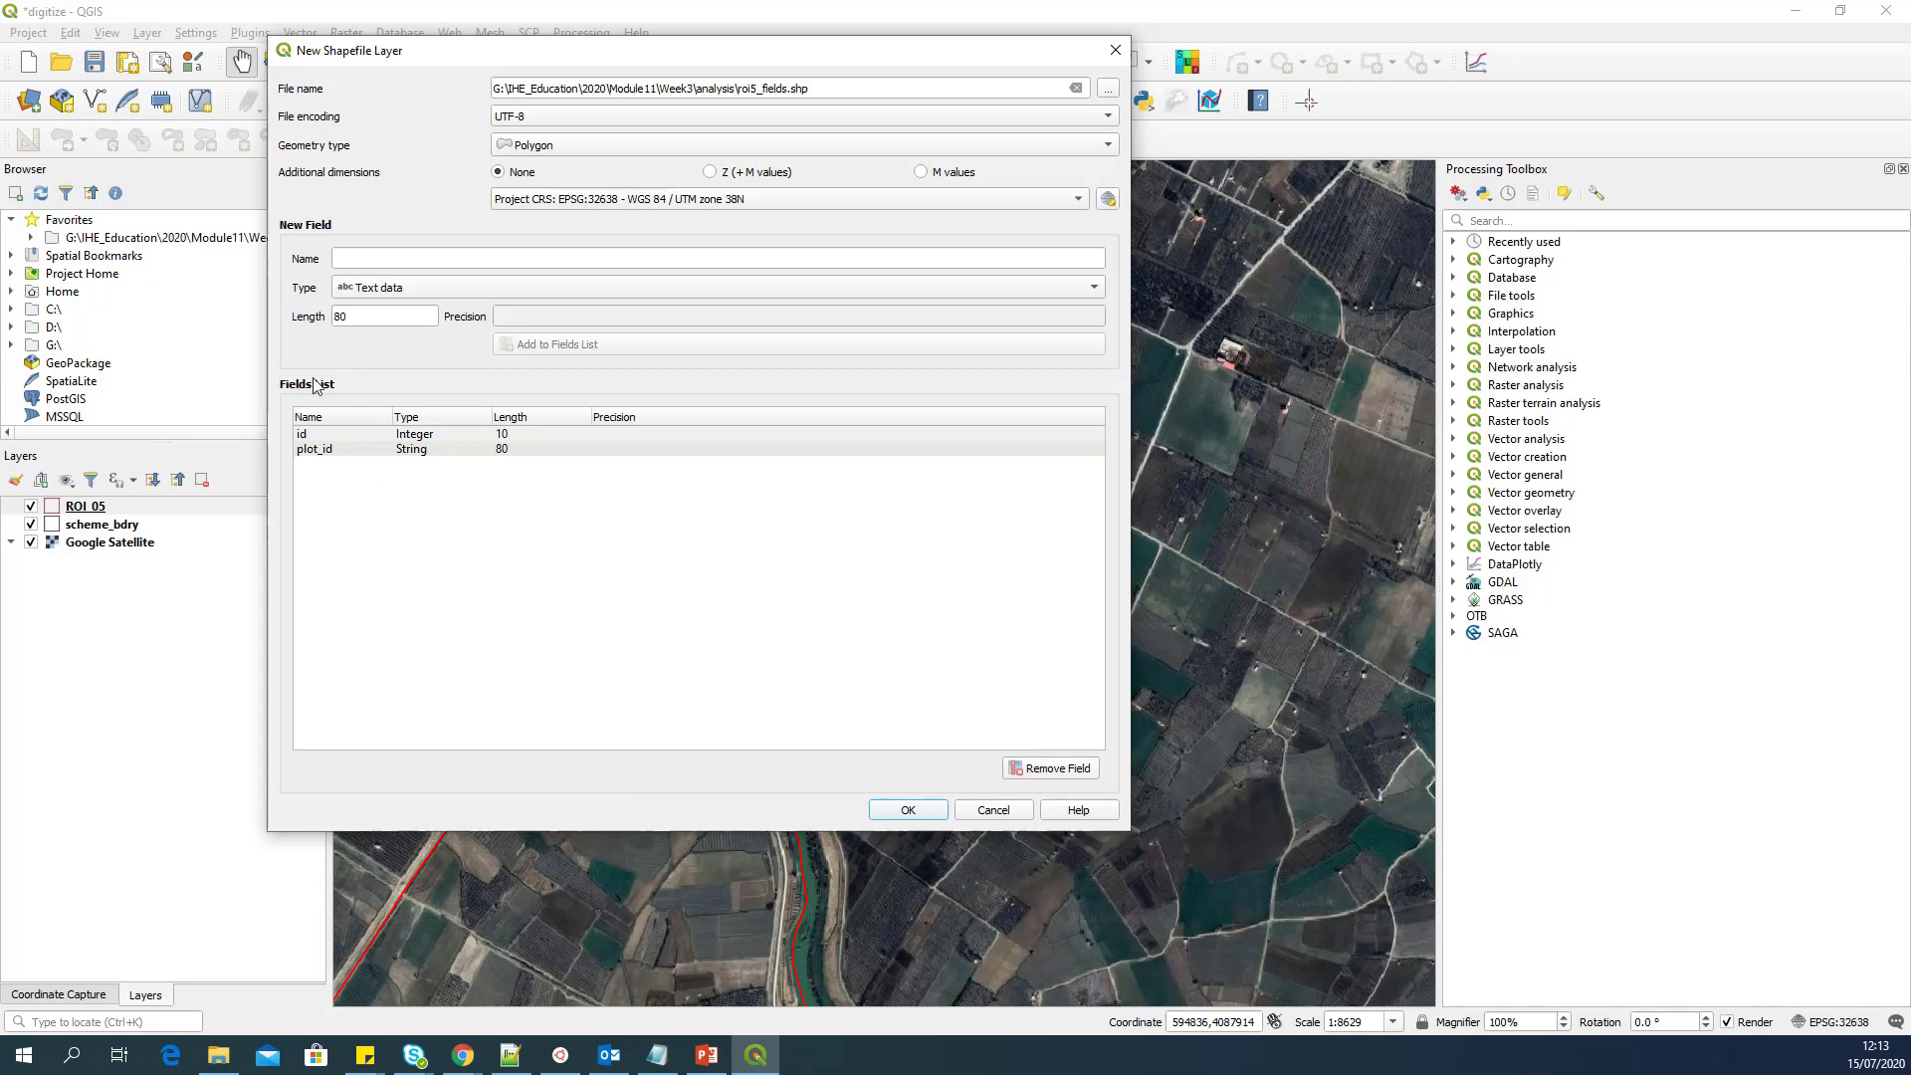
pyautogui.click(908, 809)
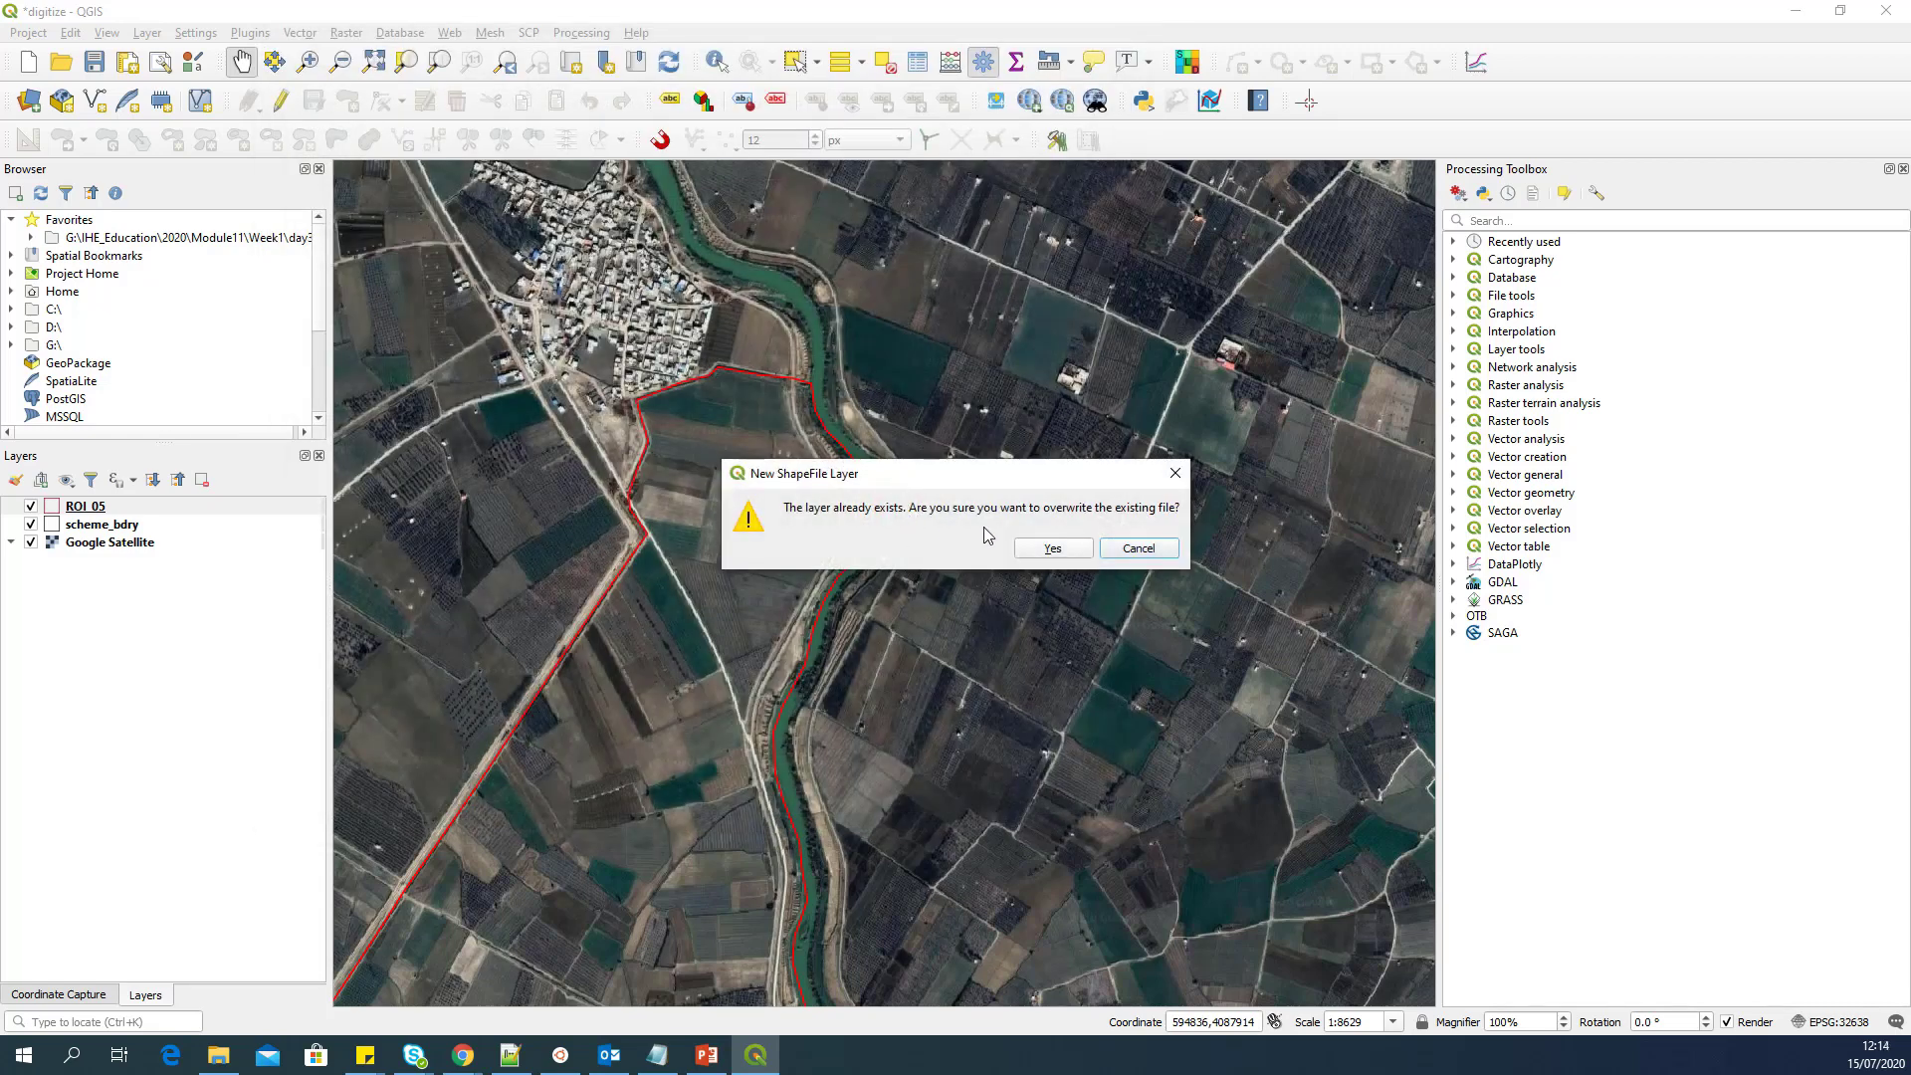
# Step: Confirm overwriting the existing roi5_fields file so the empty polygon layer is added
pyautogui.click(1053, 550)
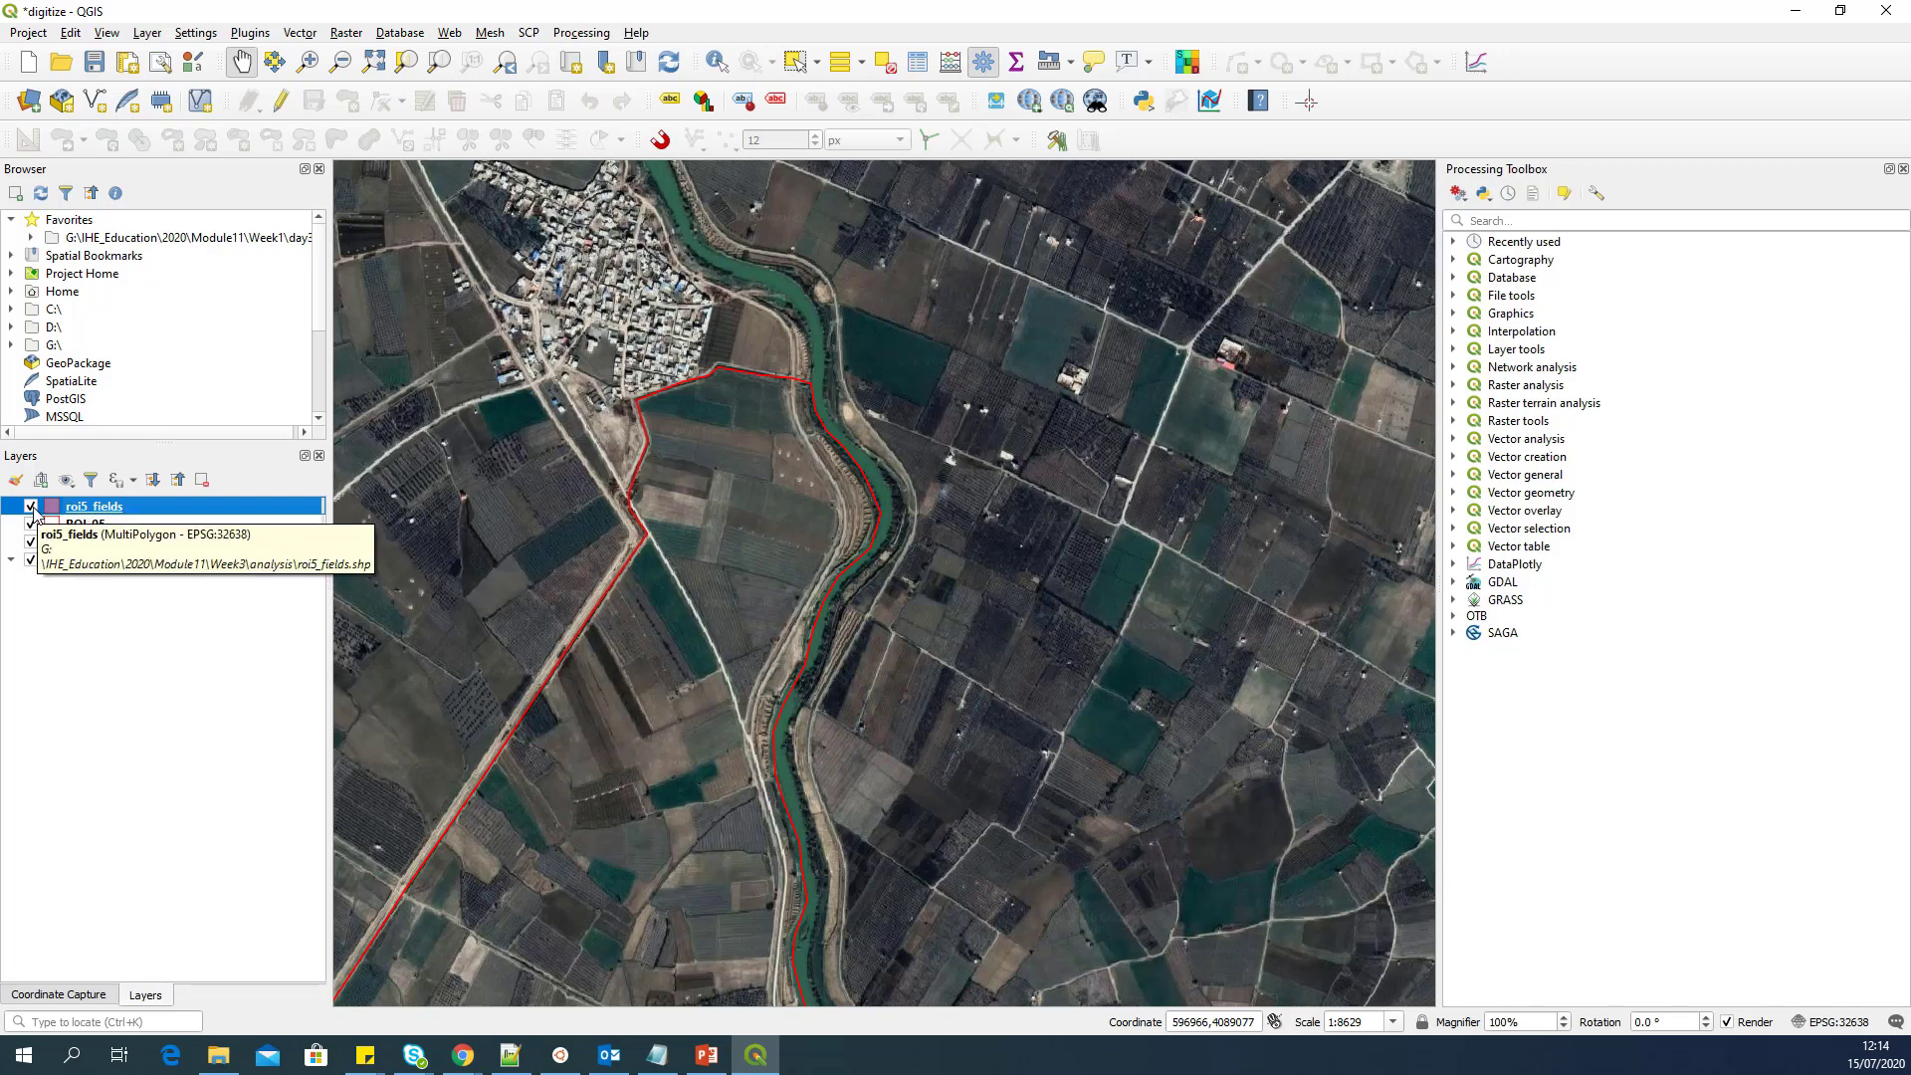
# Step: Give roi5_fields a transparent fill and a green 0.46 outline
pyautogui.rightClick(115, 511)
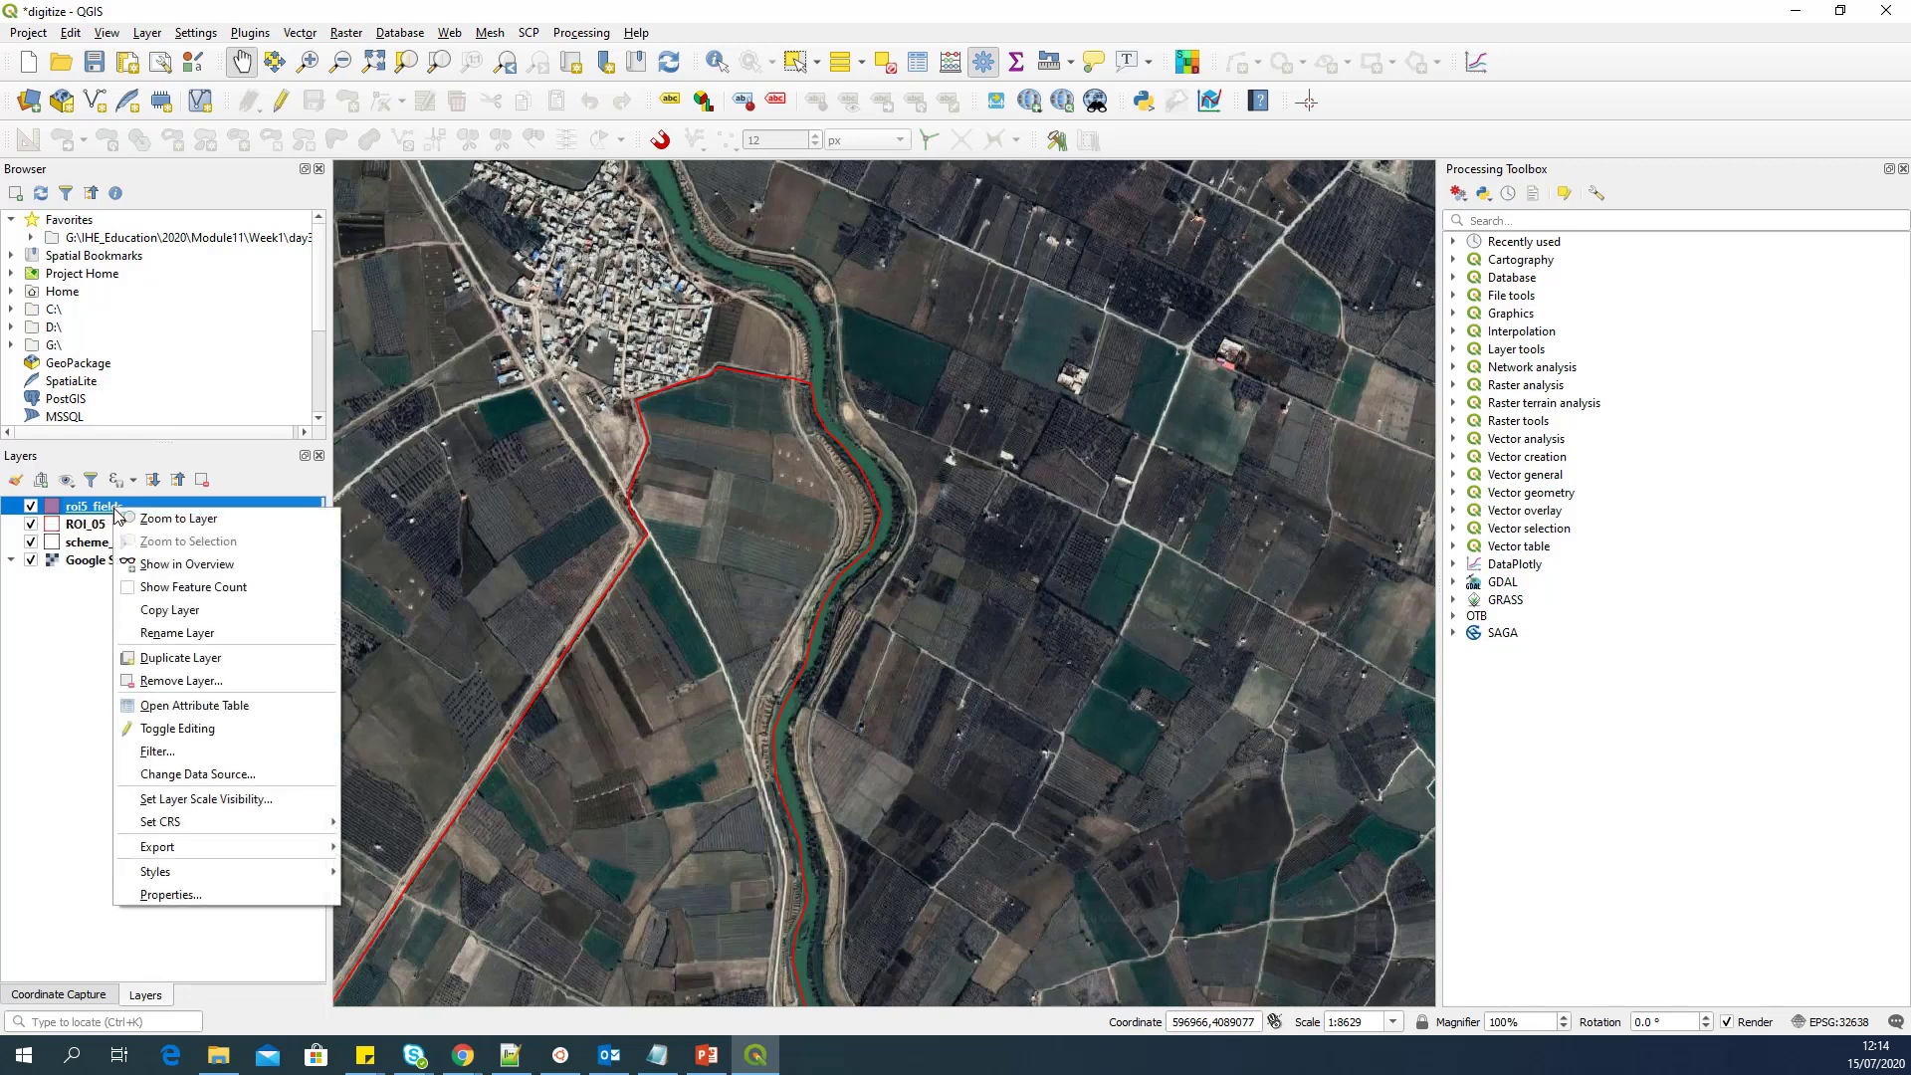
pyautogui.click(286, 901)
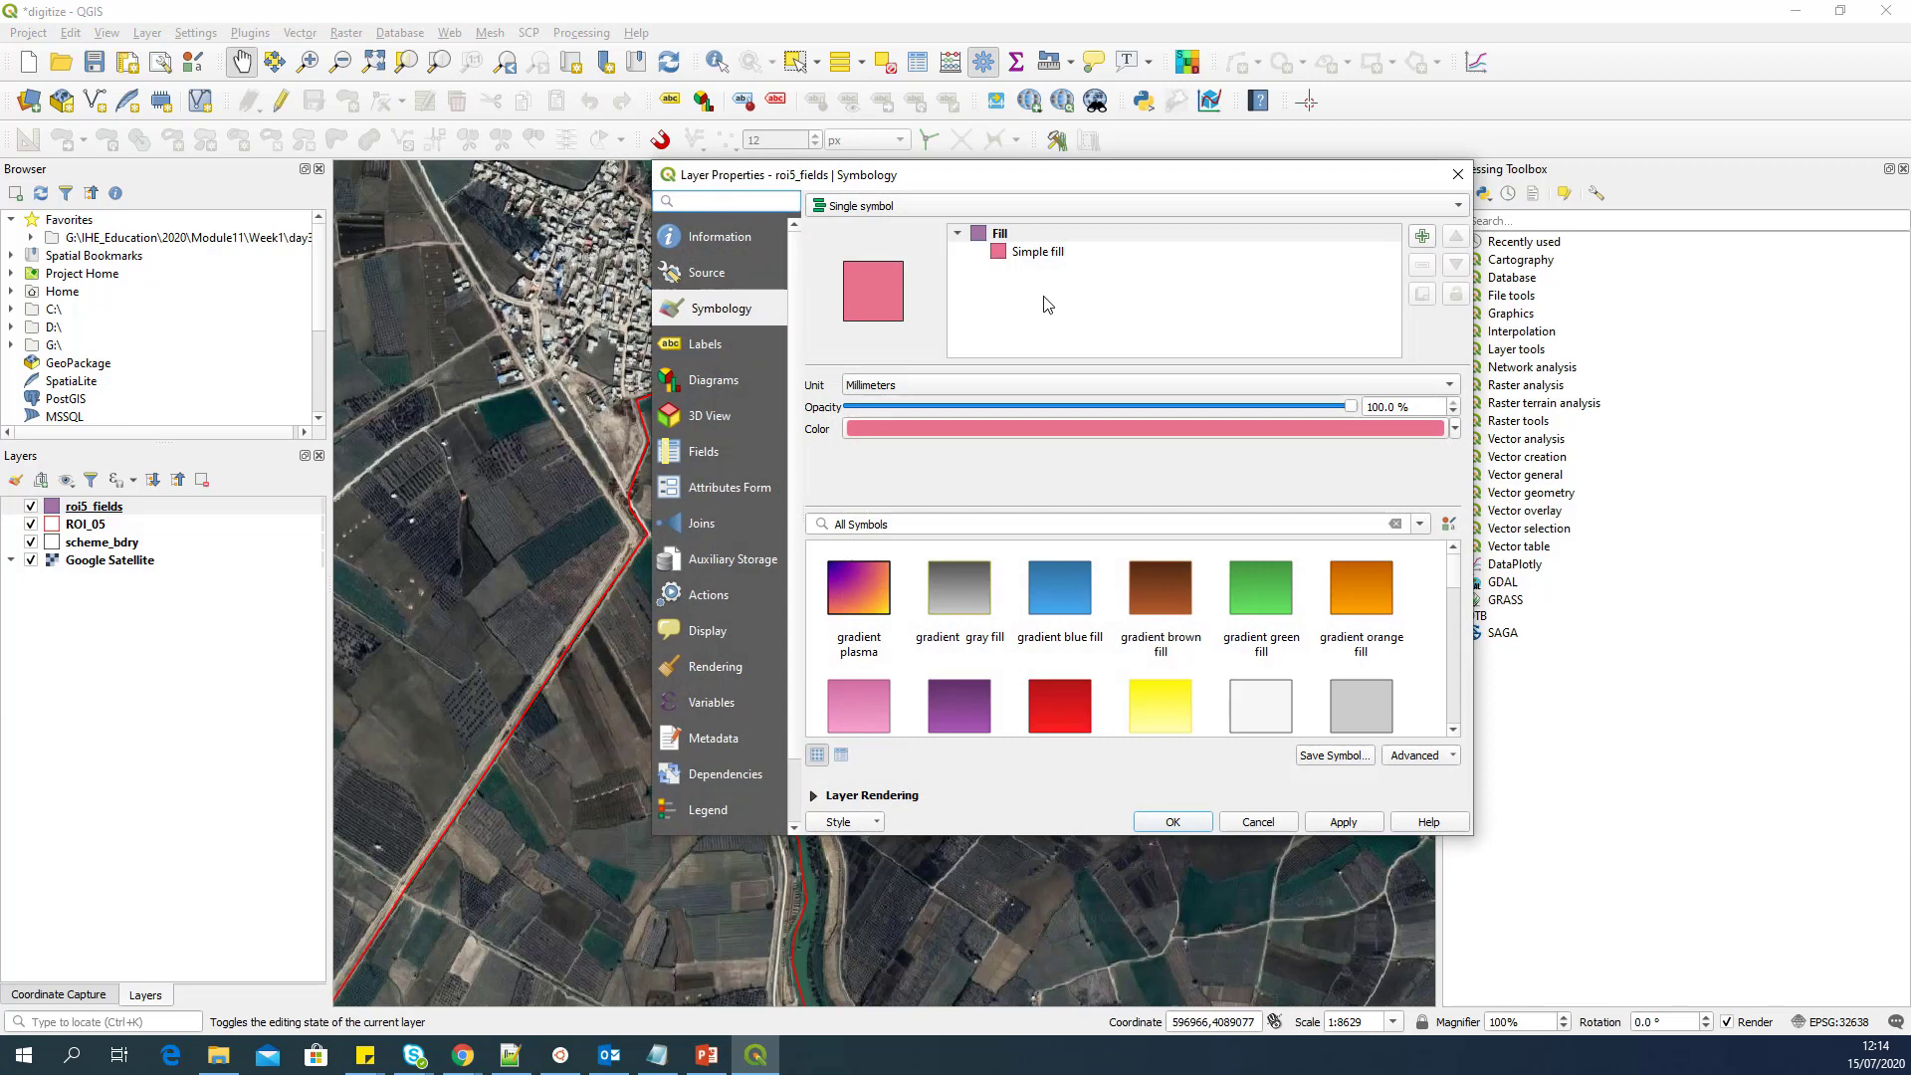
pyautogui.click(1043, 252)
pyautogui.click(1409, 422)
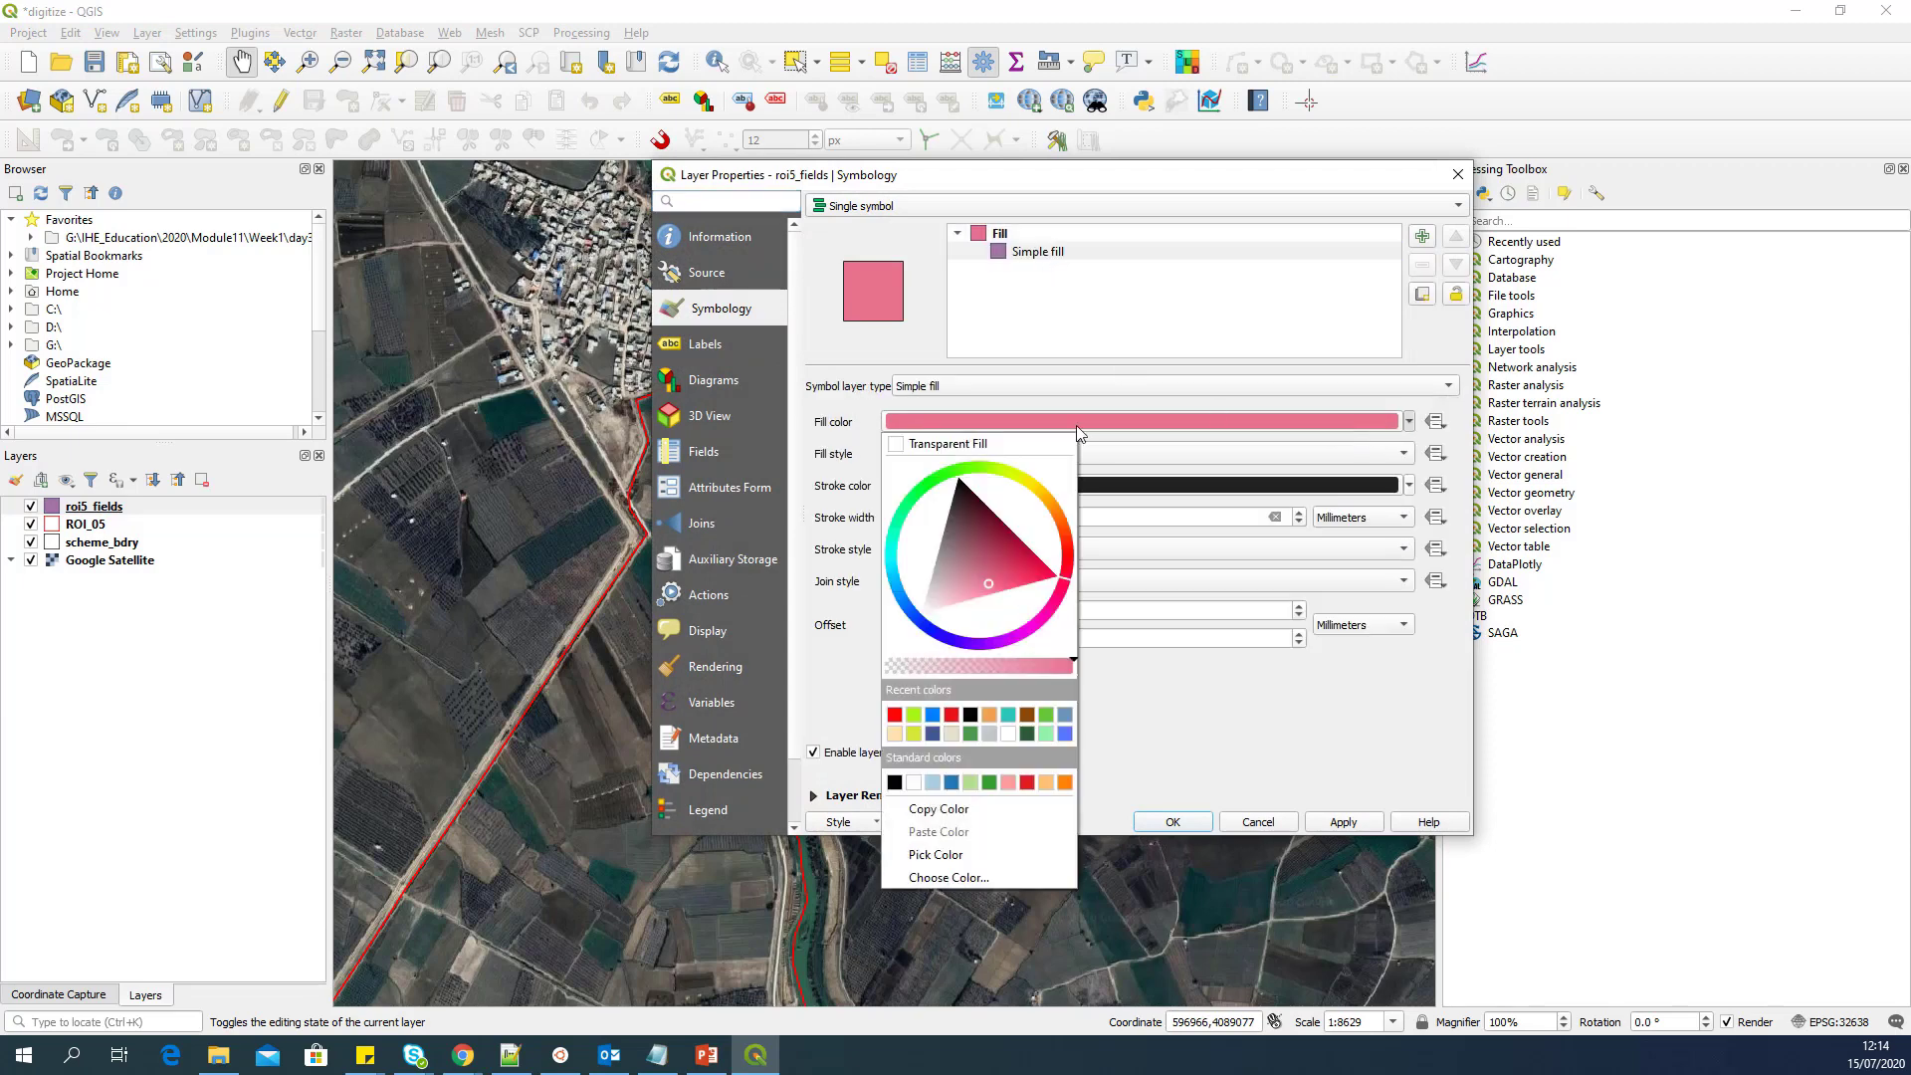
pyautogui.click(1040, 441)
pyautogui.click(1410, 487)
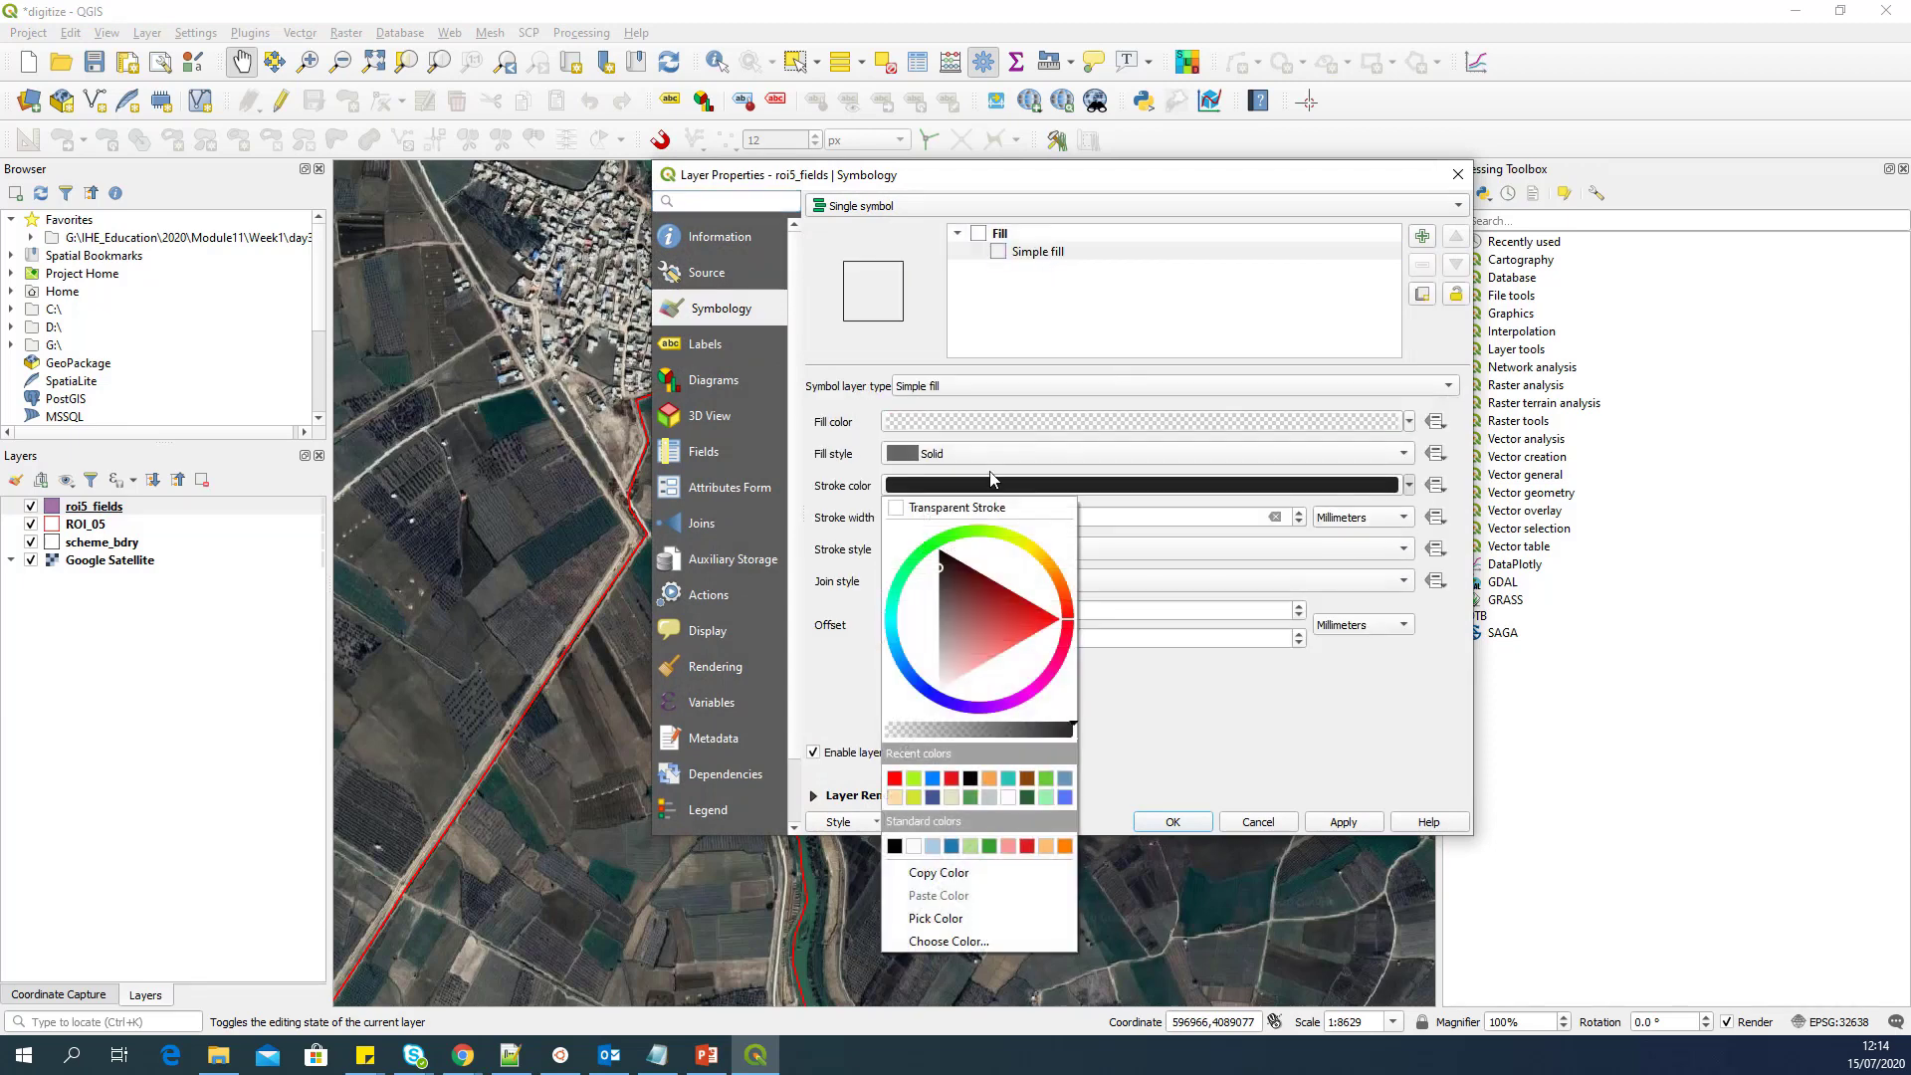
pyautogui.click(922, 789)
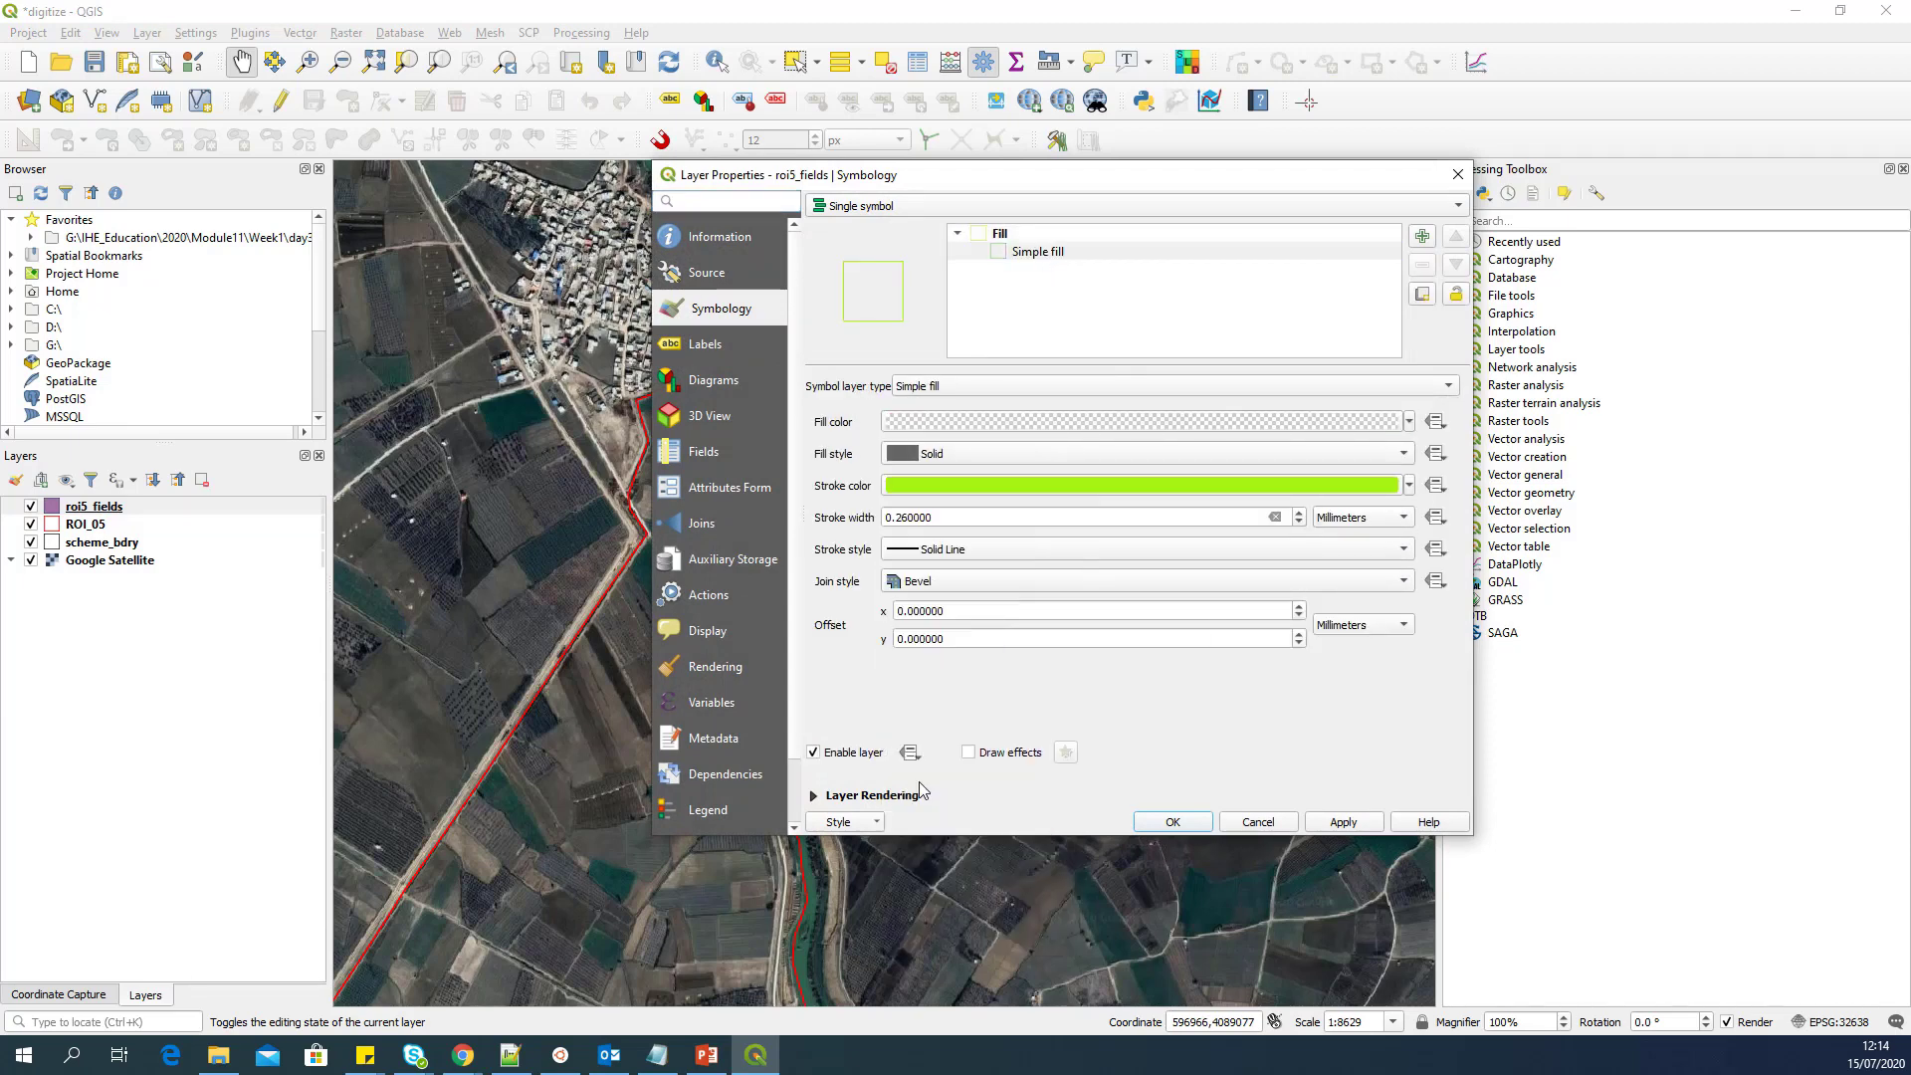
pyautogui.click(1301, 513)
pyautogui.click(1339, 822)
pyautogui.click(1195, 821)
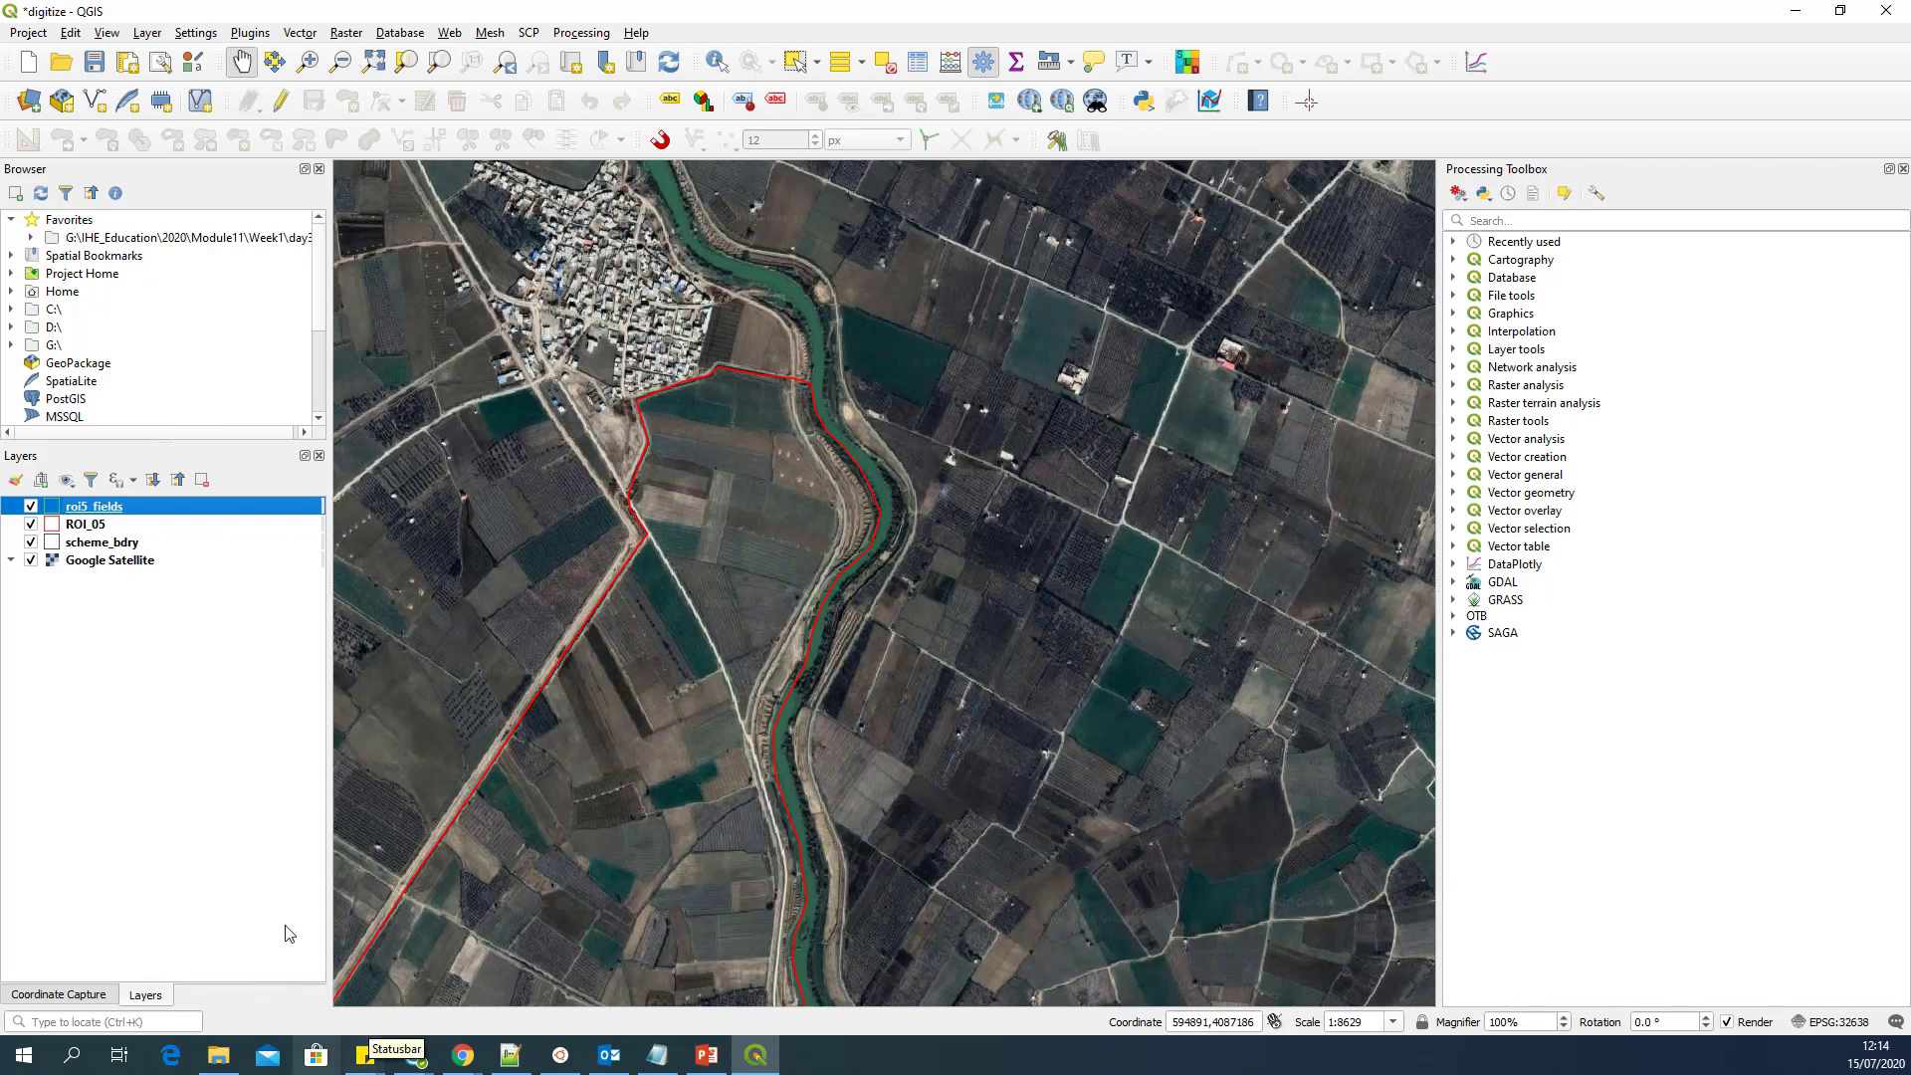
pyautogui.moveTo(327, 760); pyautogui.dragTo(298, 760)
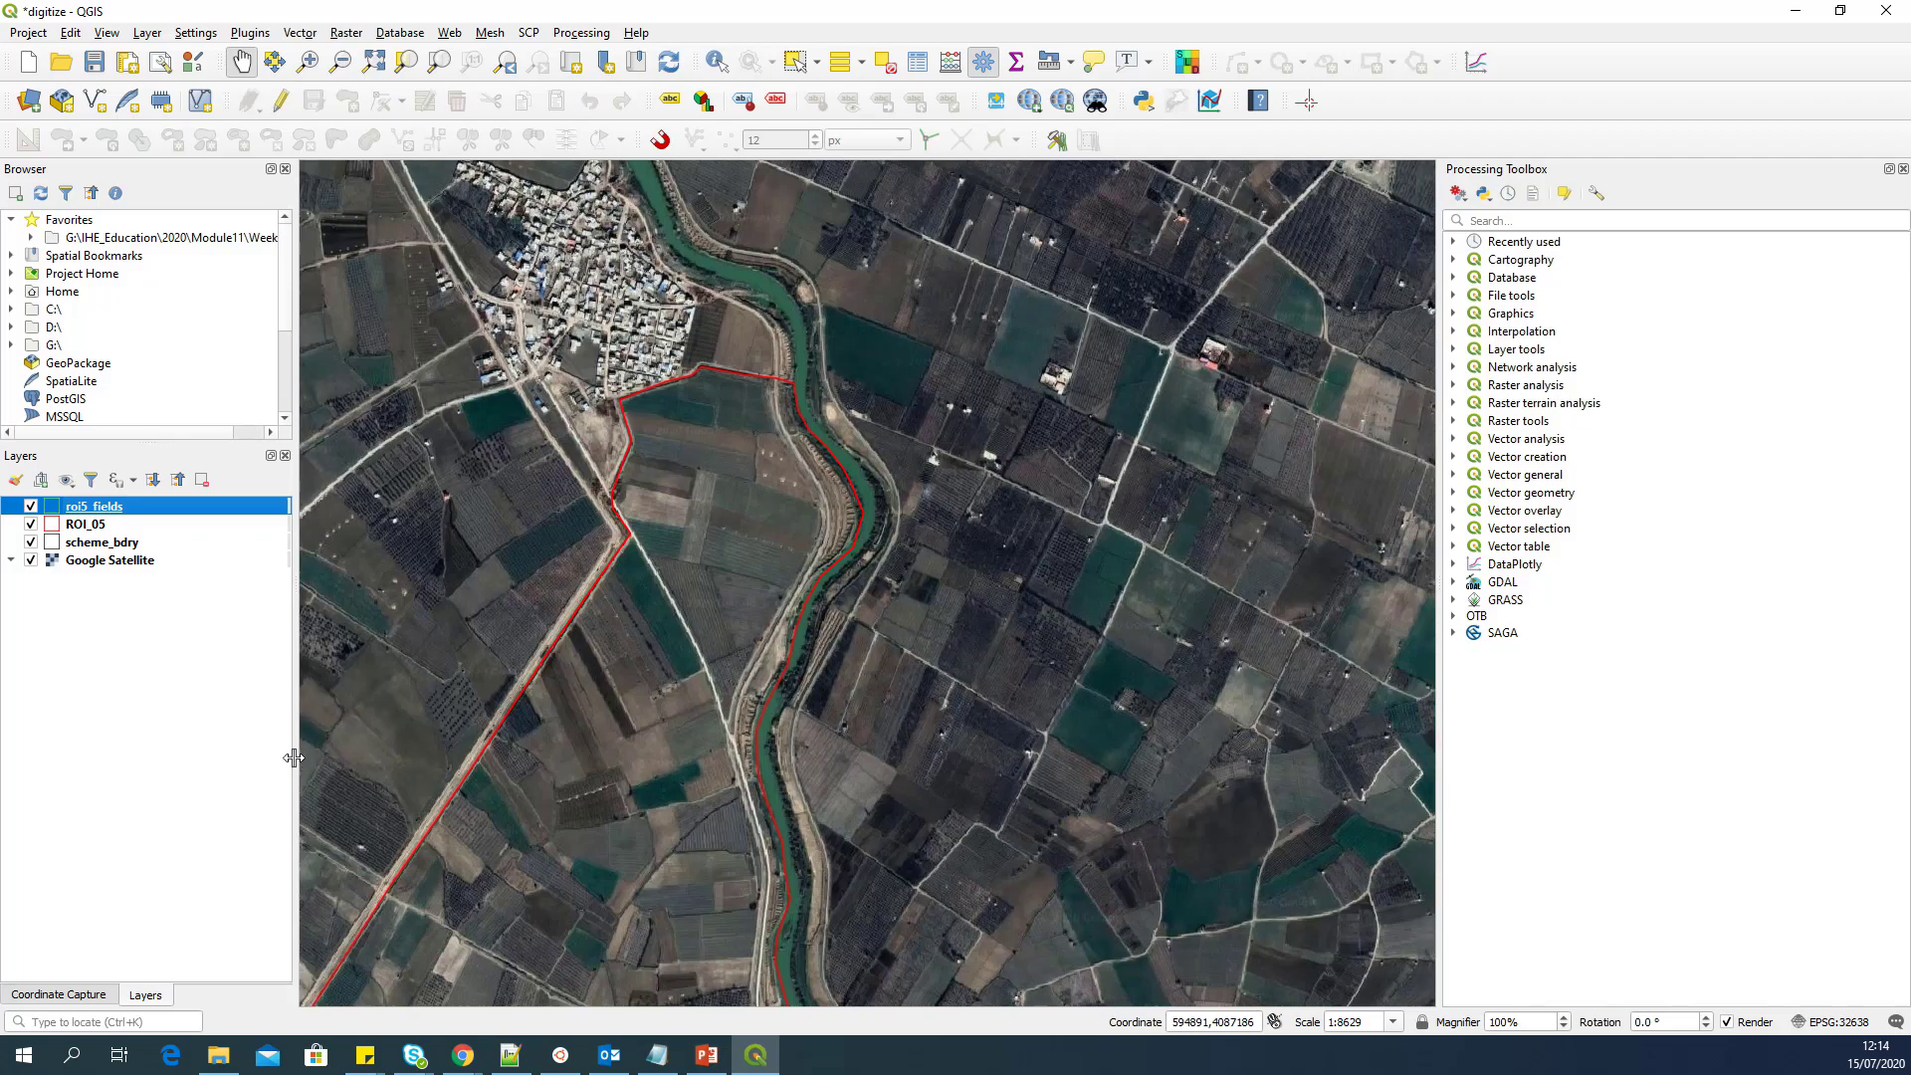
pyautogui.click(709, 1056)
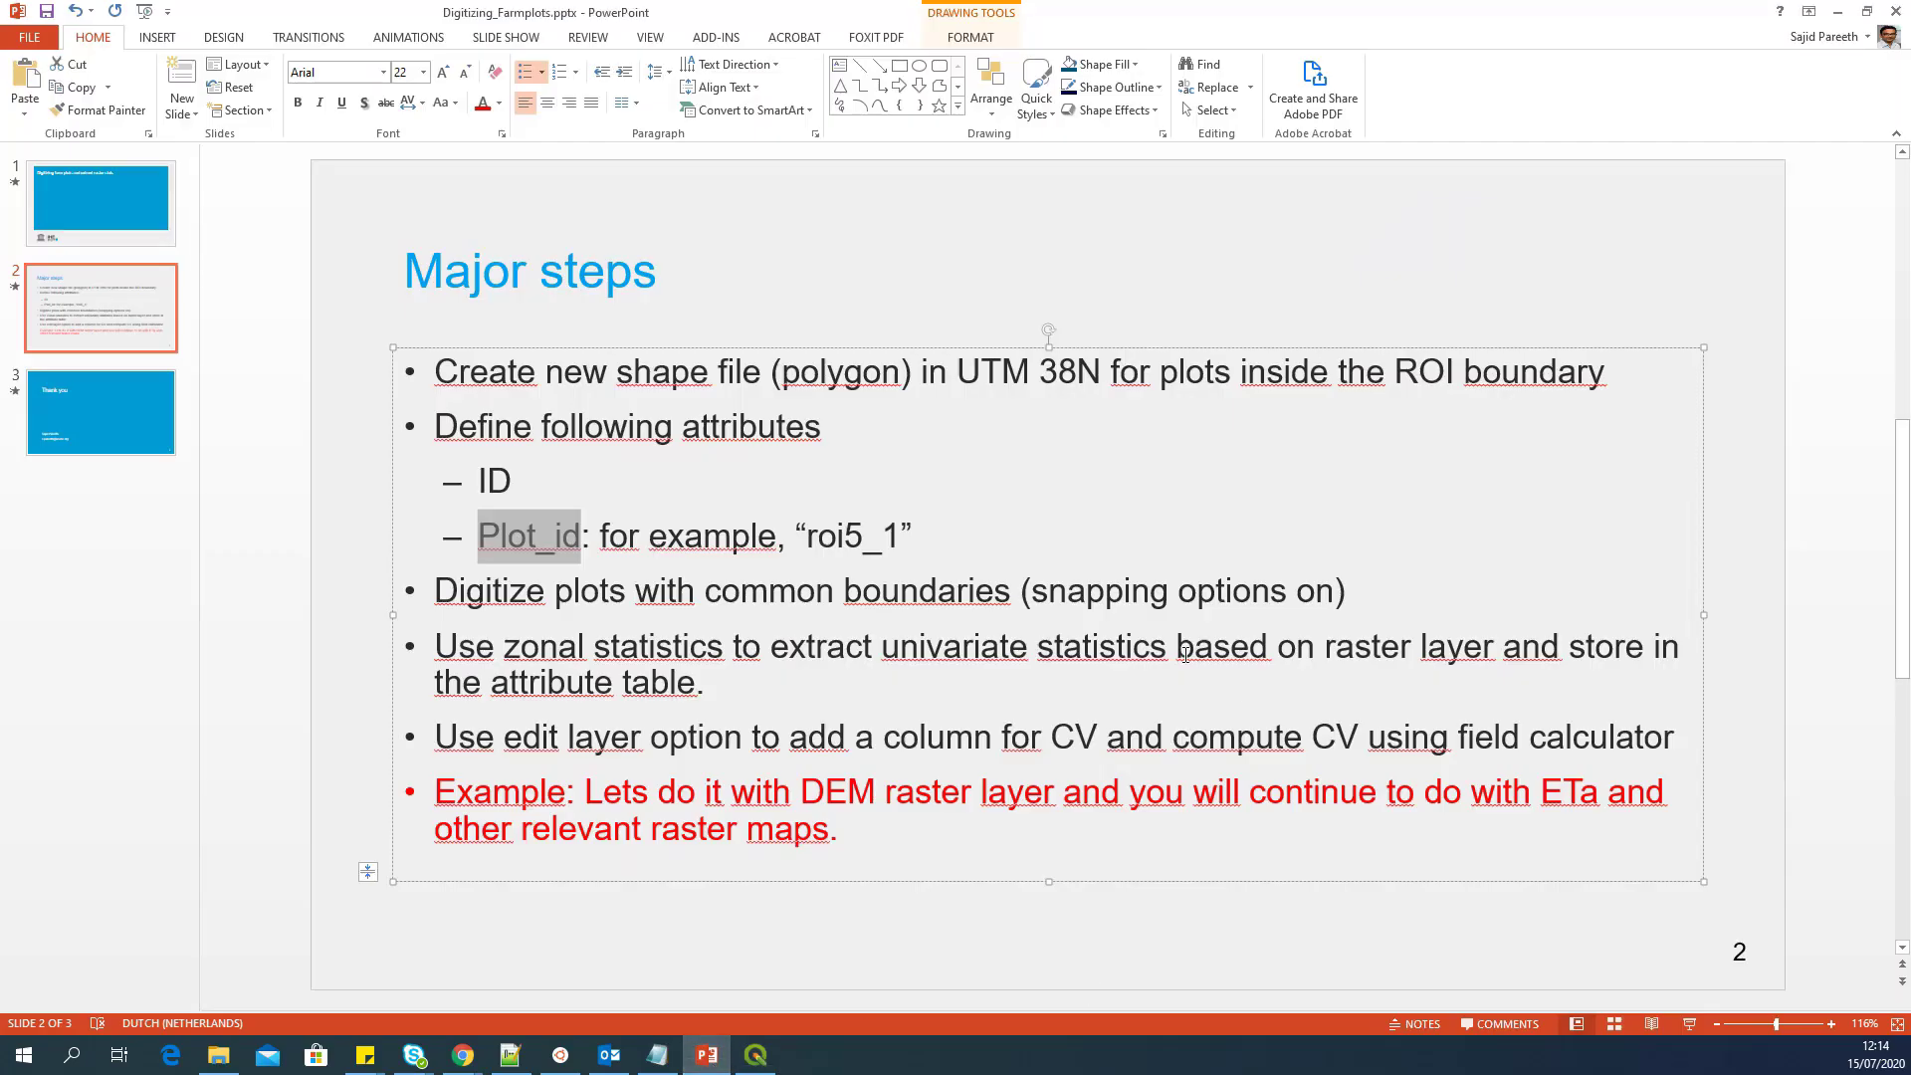
pyautogui.click(865, 597)
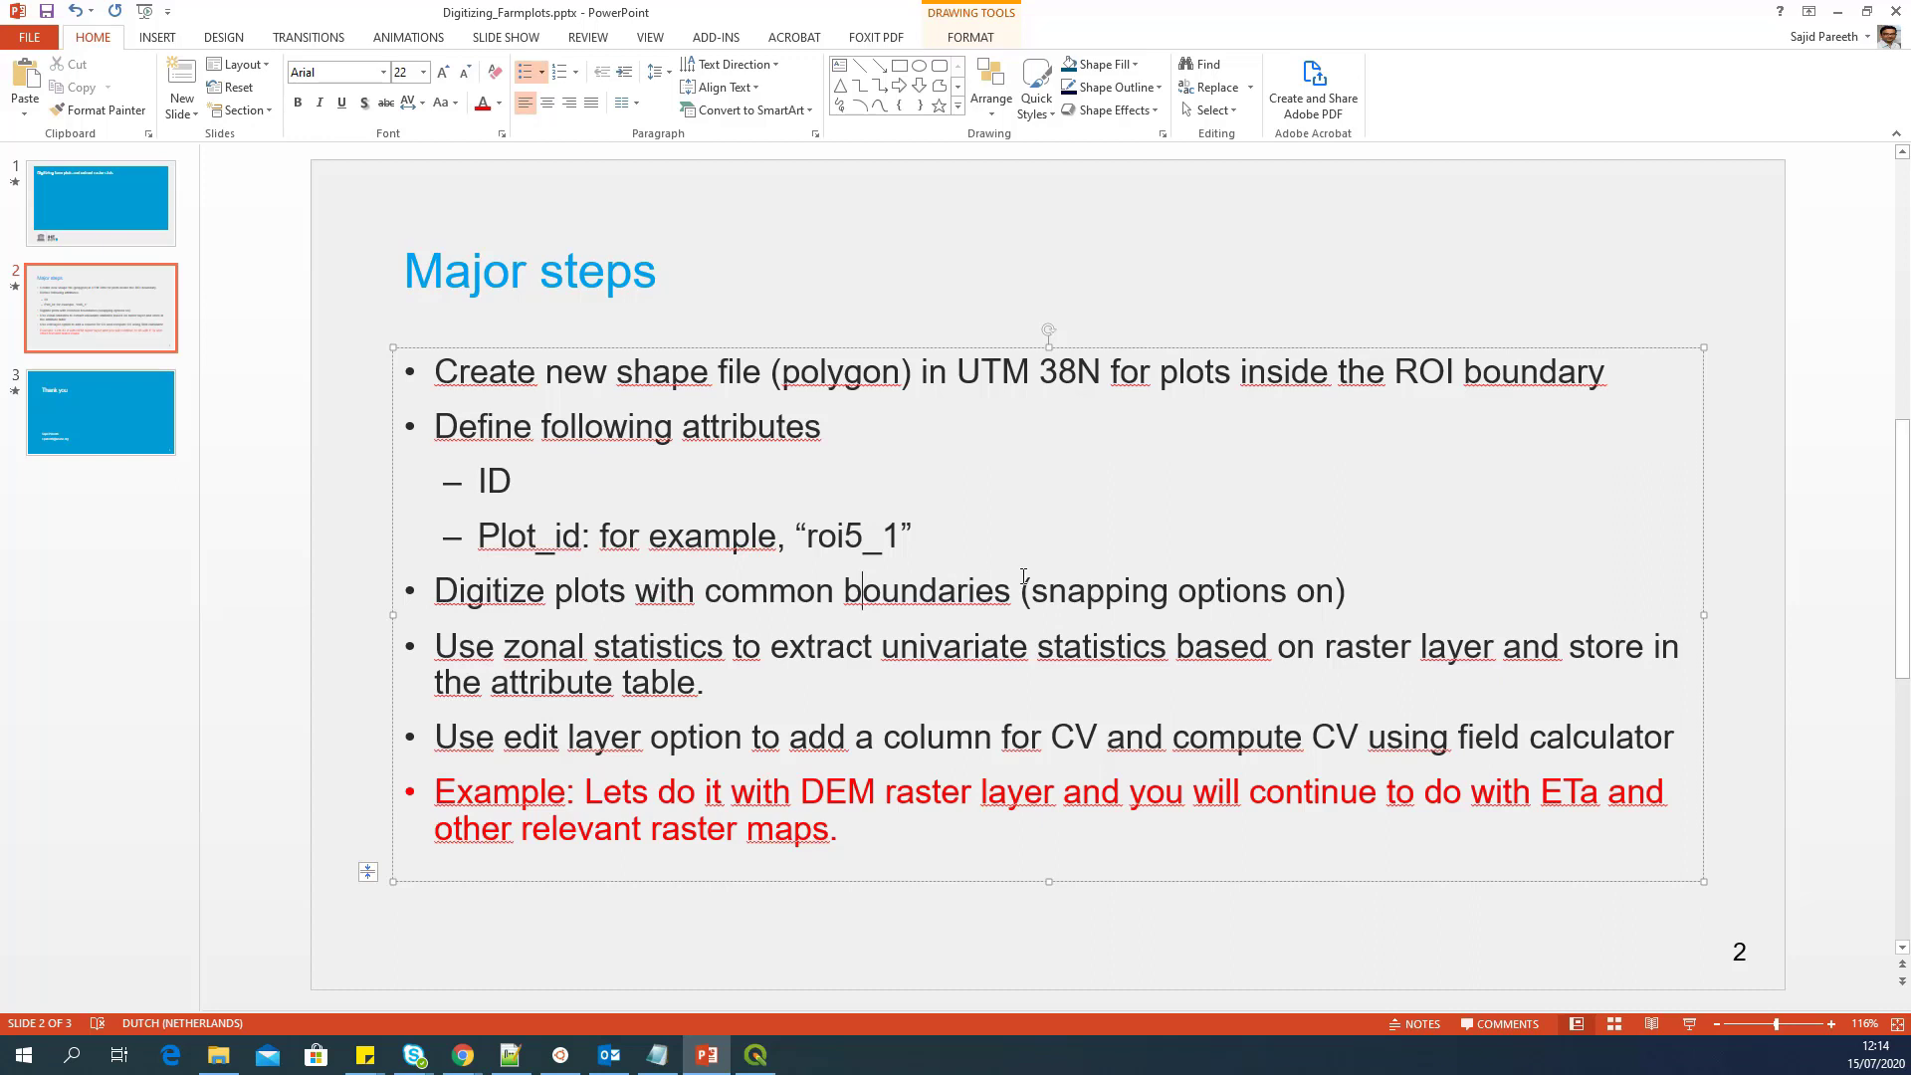
pyautogui.moveTo(1037, 590); pyautogui.dragTo(1321, 590)
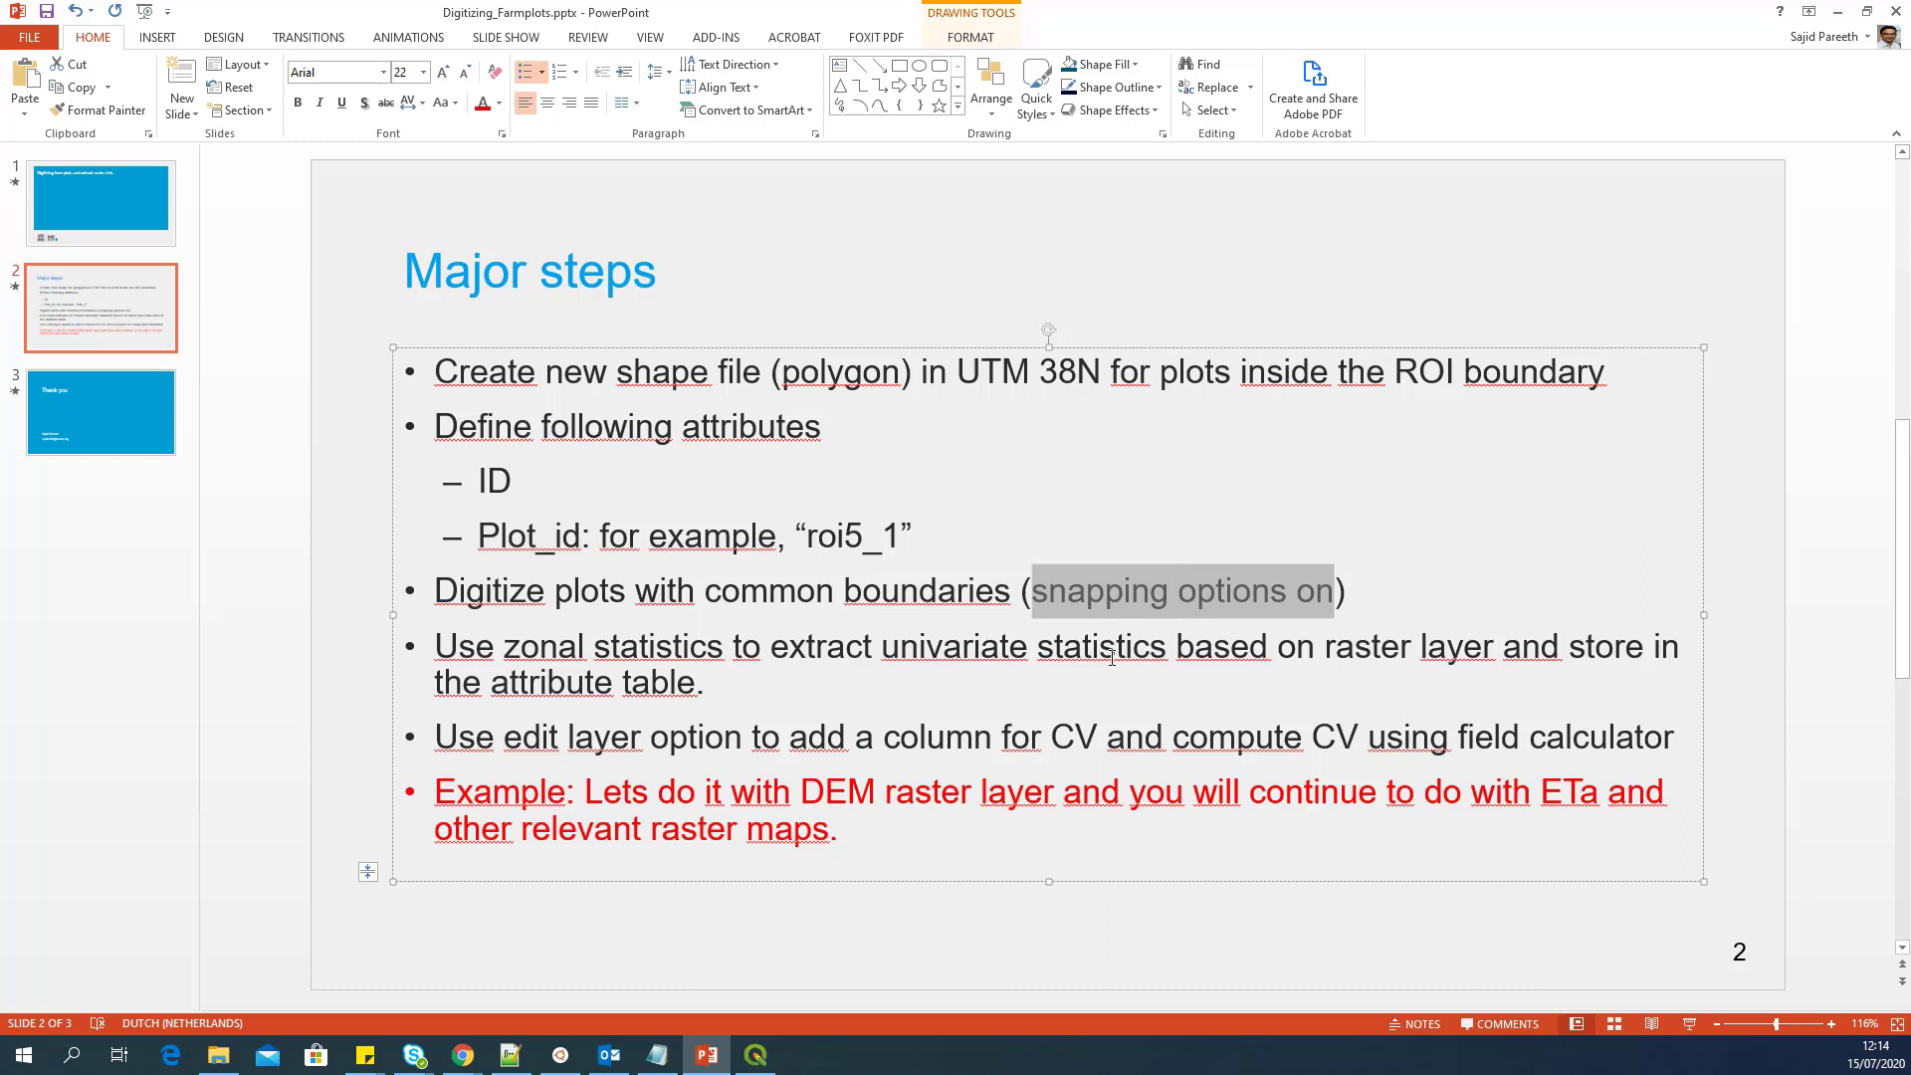
pyautogui.click(1838, 14)
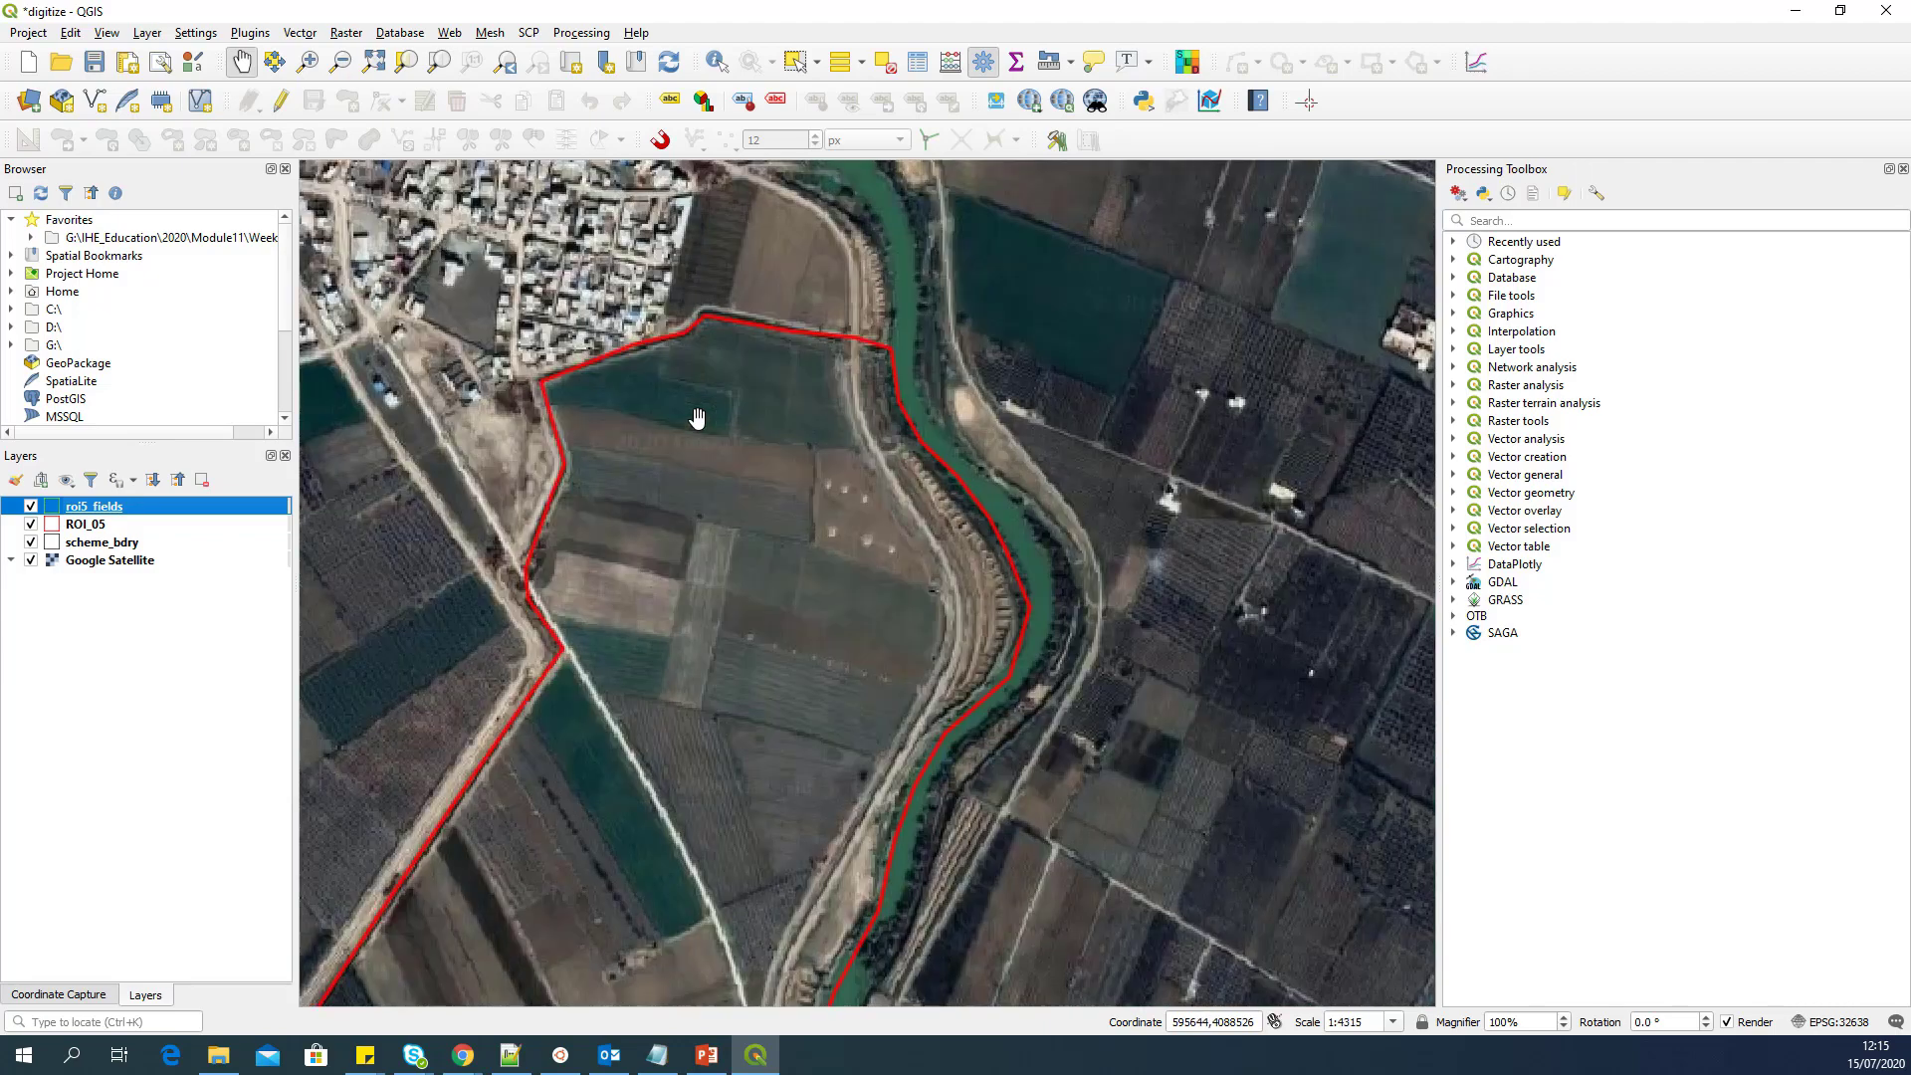
# Step: Look over the Snapping toolbar in the third toolbar row of the digitize project
pyautogui.scroll(1, 697, 423)
pyautogui.scroll(1, 602, 408)
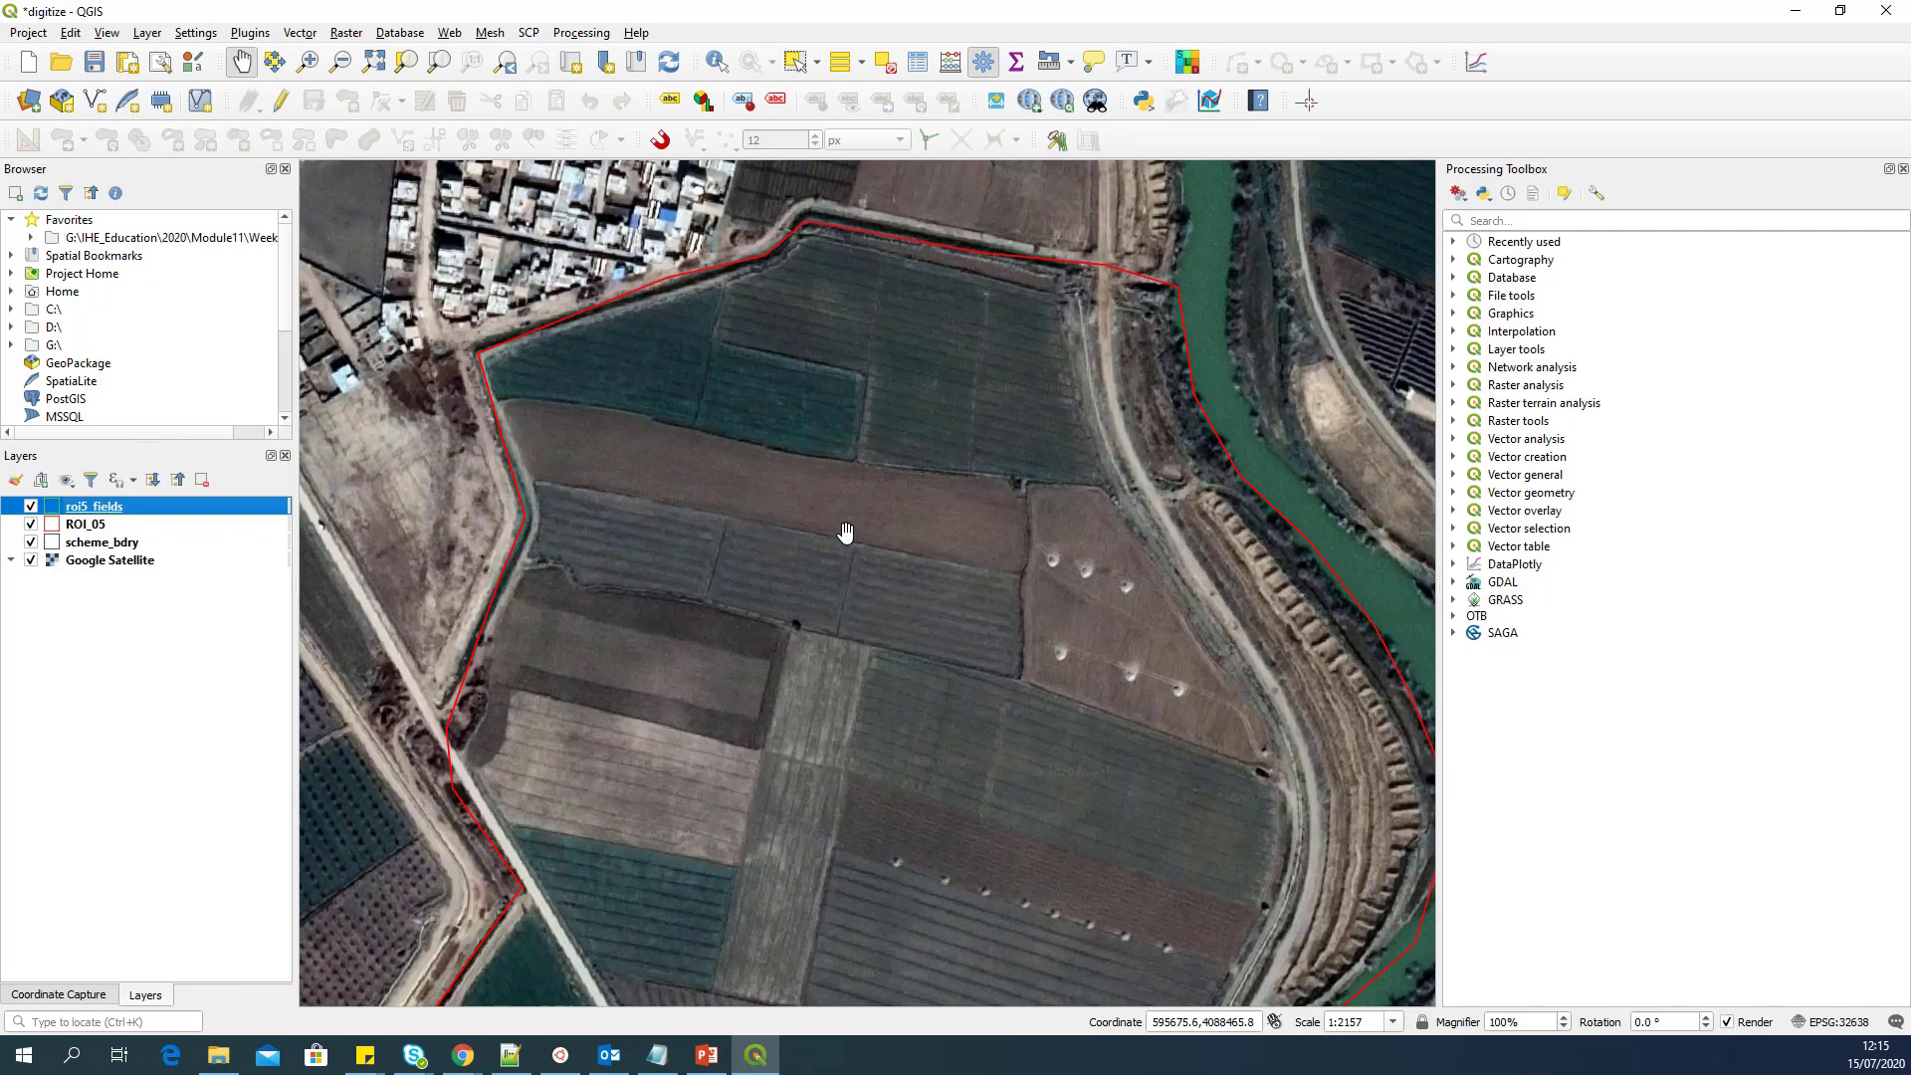
pyautogui.scroll(-1, 844, 530)
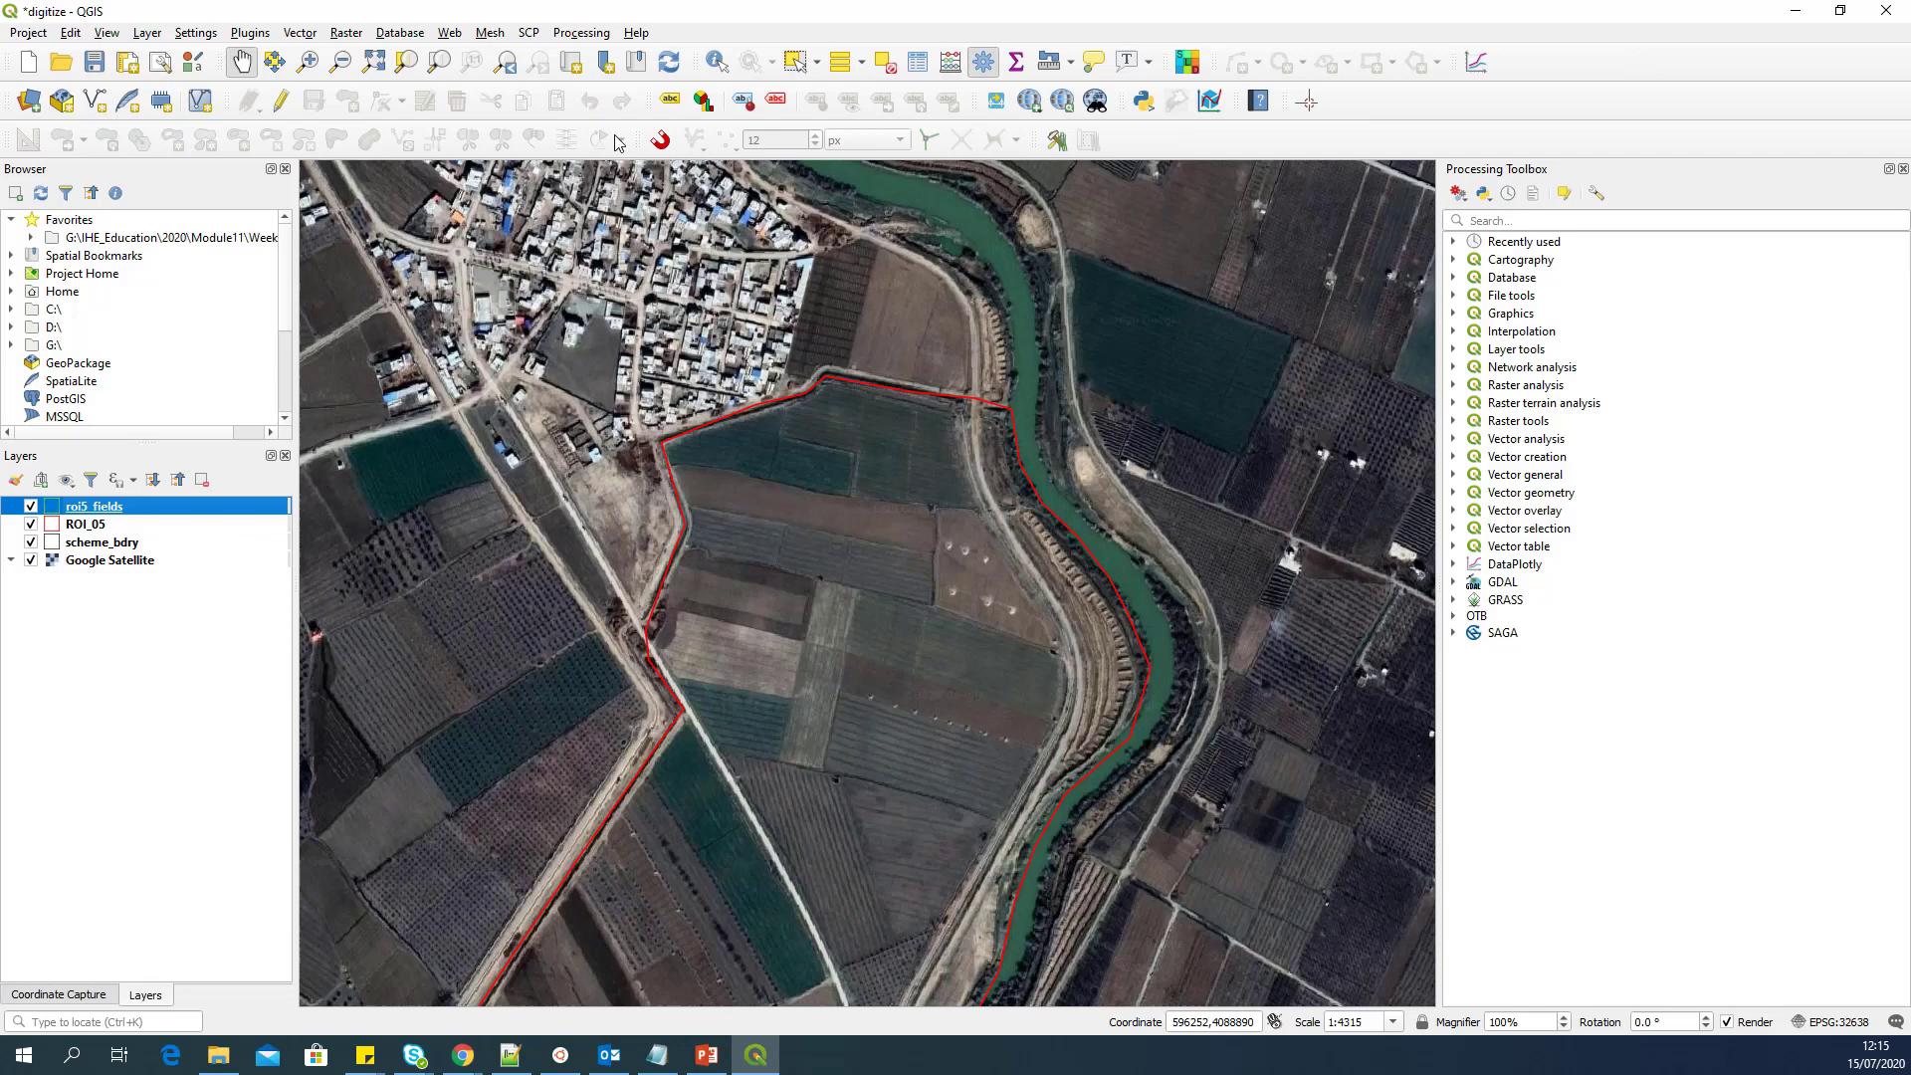
pyautogui.moveTo(645, 140)
pyautogui.mouseDown()
pyautogui.moveTo(656, 160)
pyautogui.moveTo(649, 140)
pyautogui.mouseUp()
# Step: Turn snapping on for the active layer only, keeping roi5_fields active
pyautogui.rightClick(1558, 68)
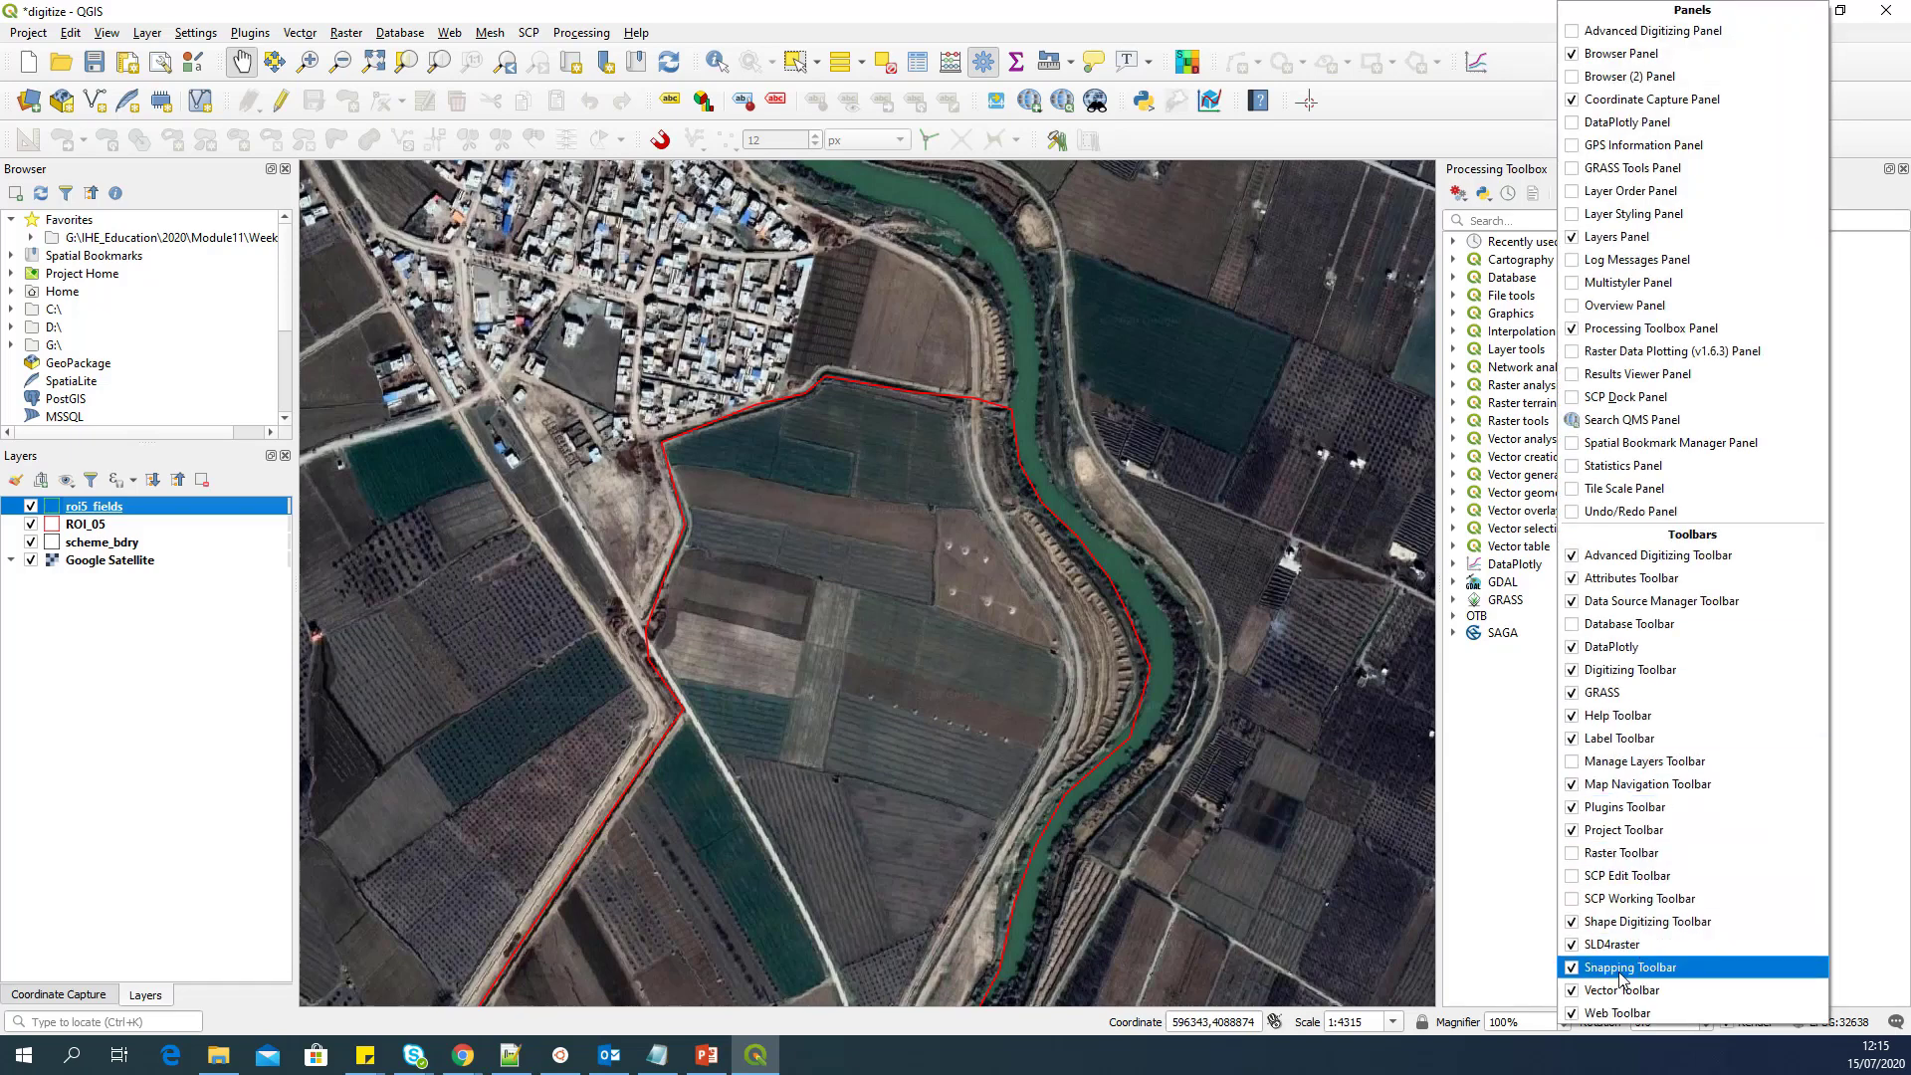
pyautogui.click(1491, 18)
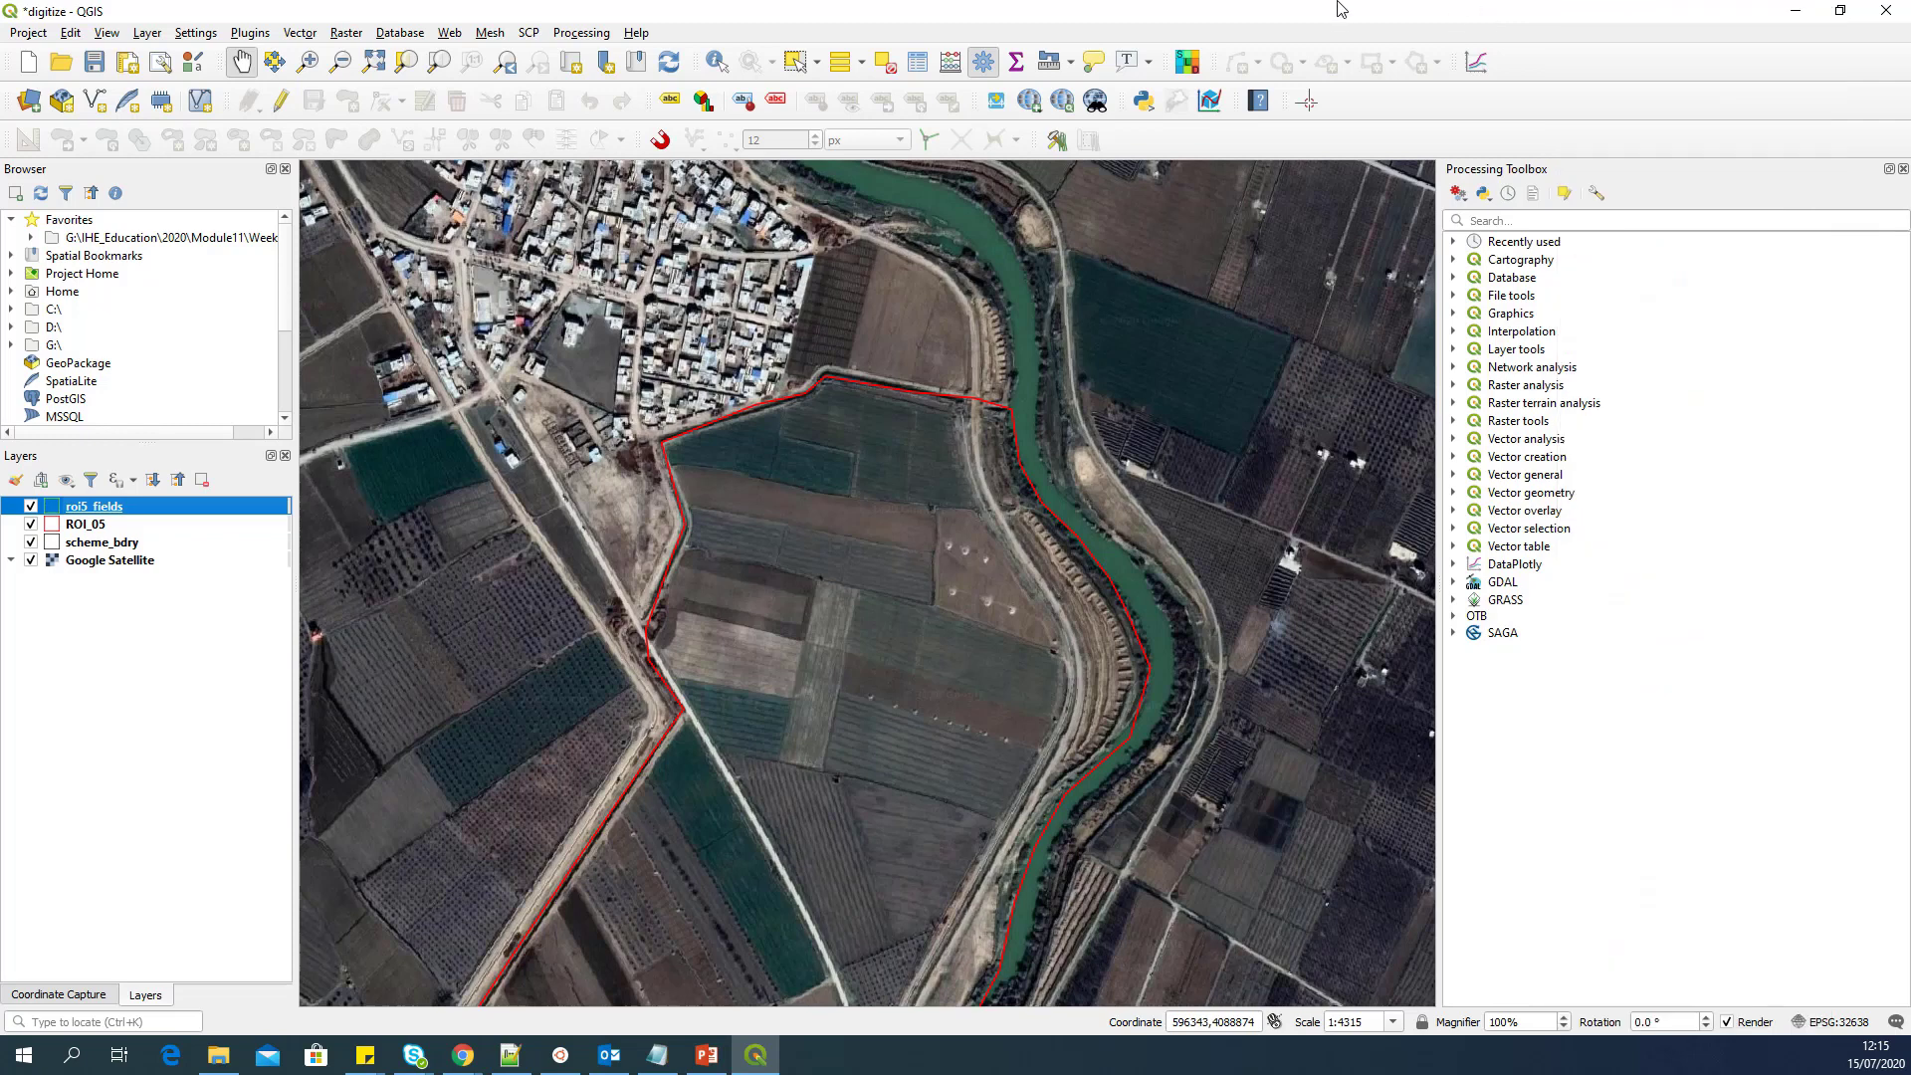
pyautogui.click(659, 143)
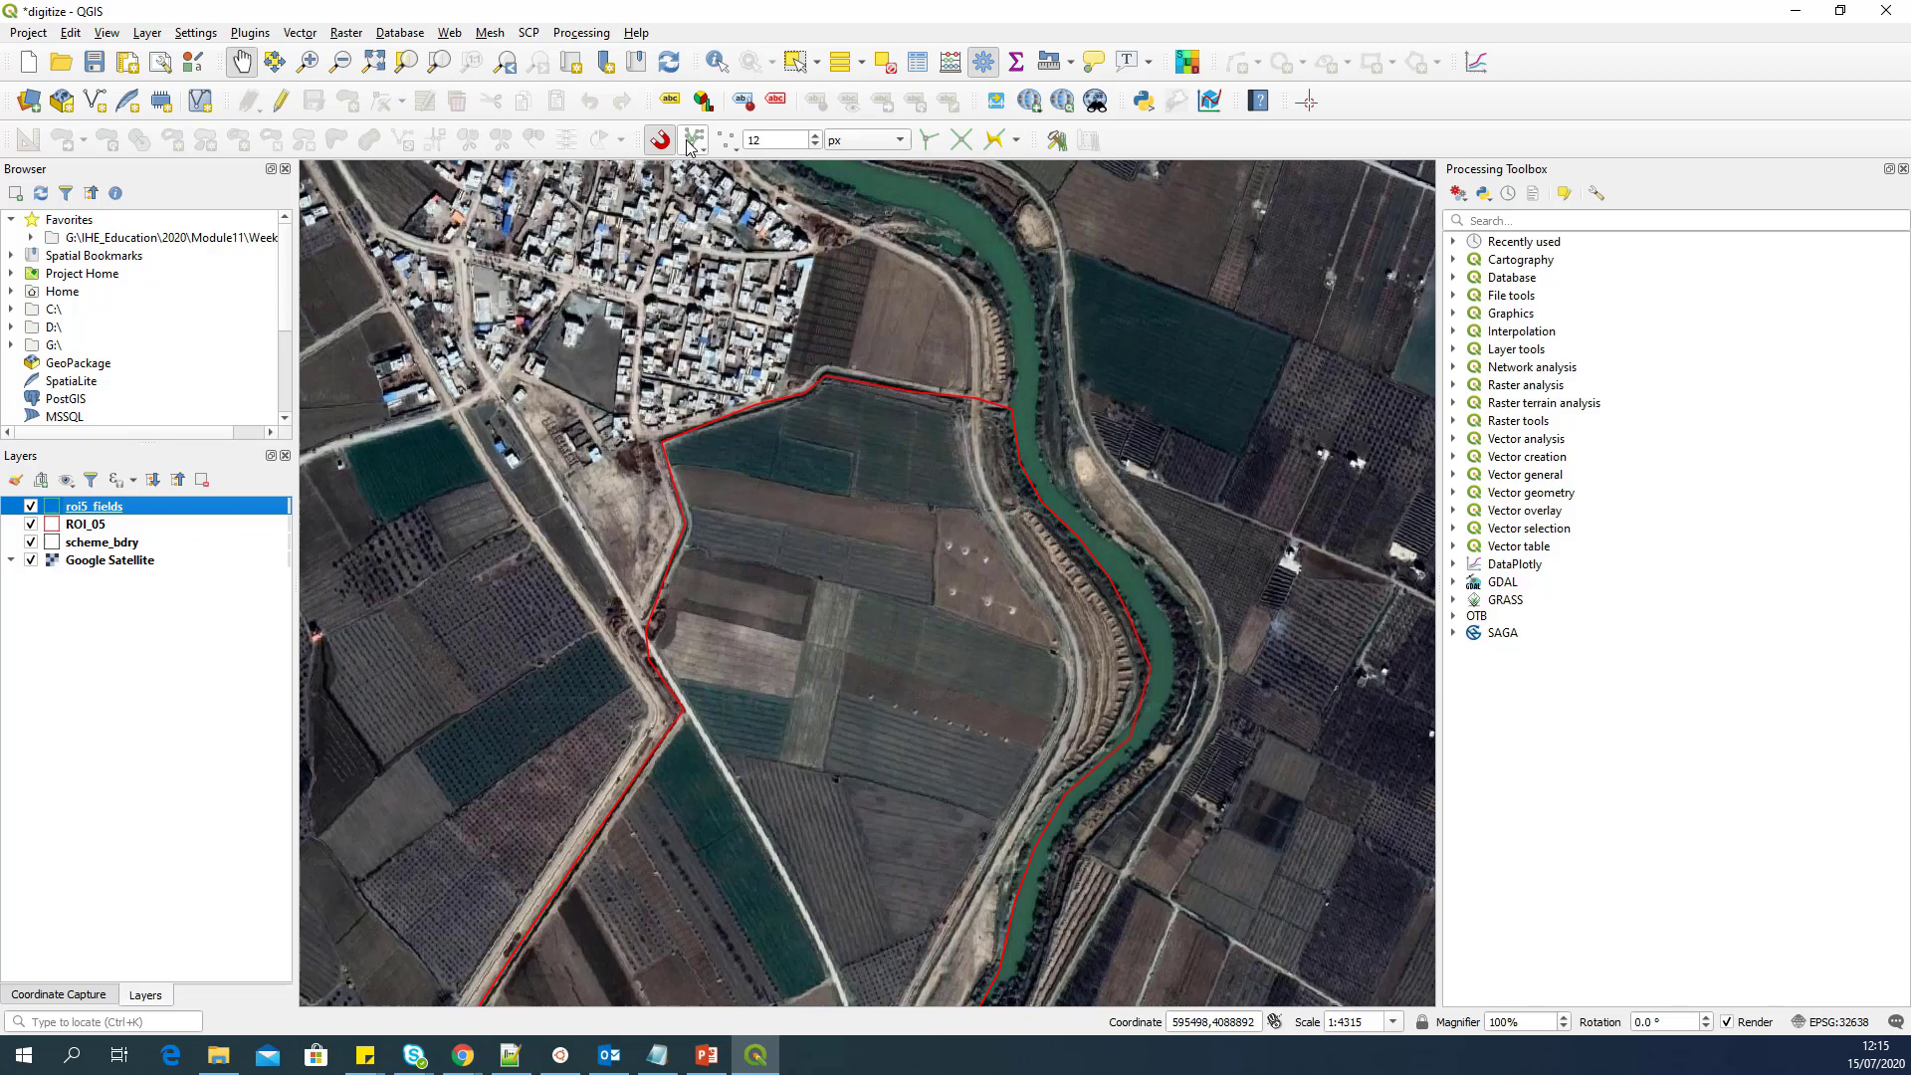
pyautogui.click(694, 148)
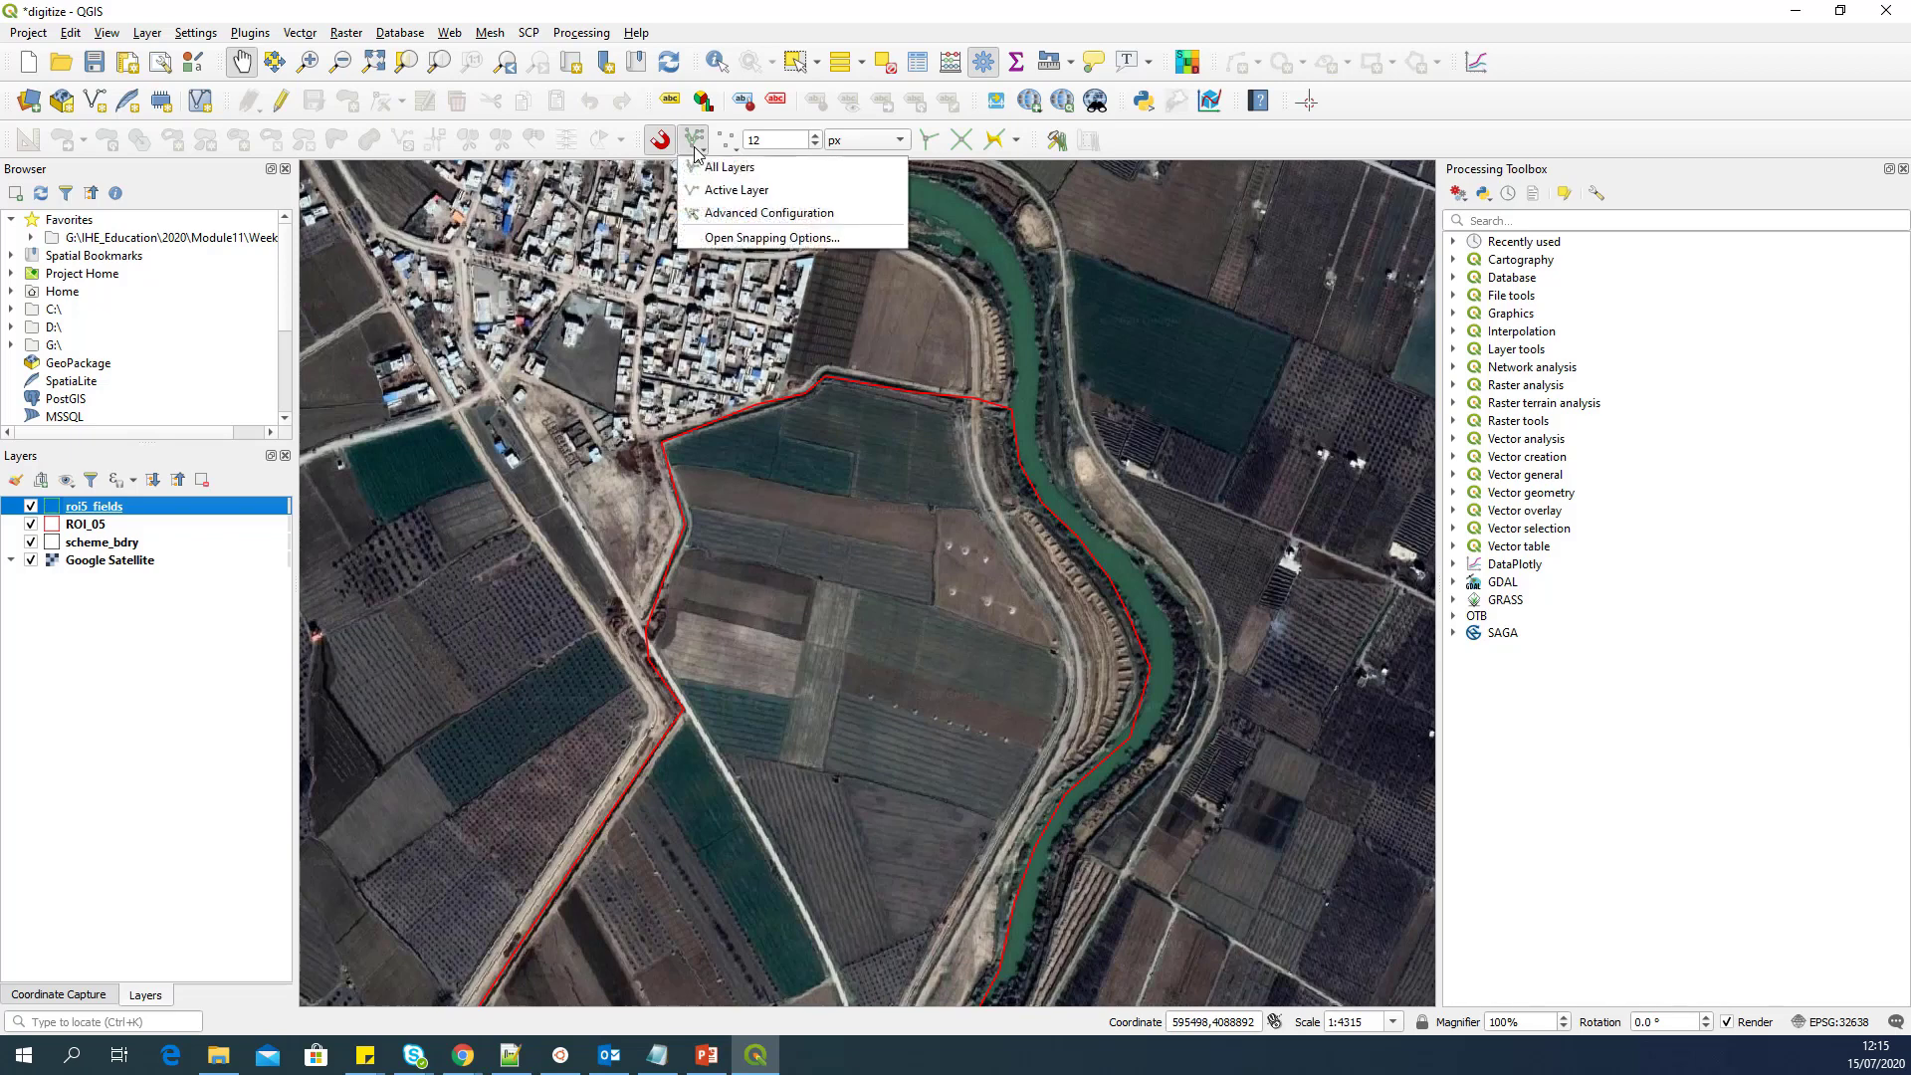
pyautogui.click(746, 198)
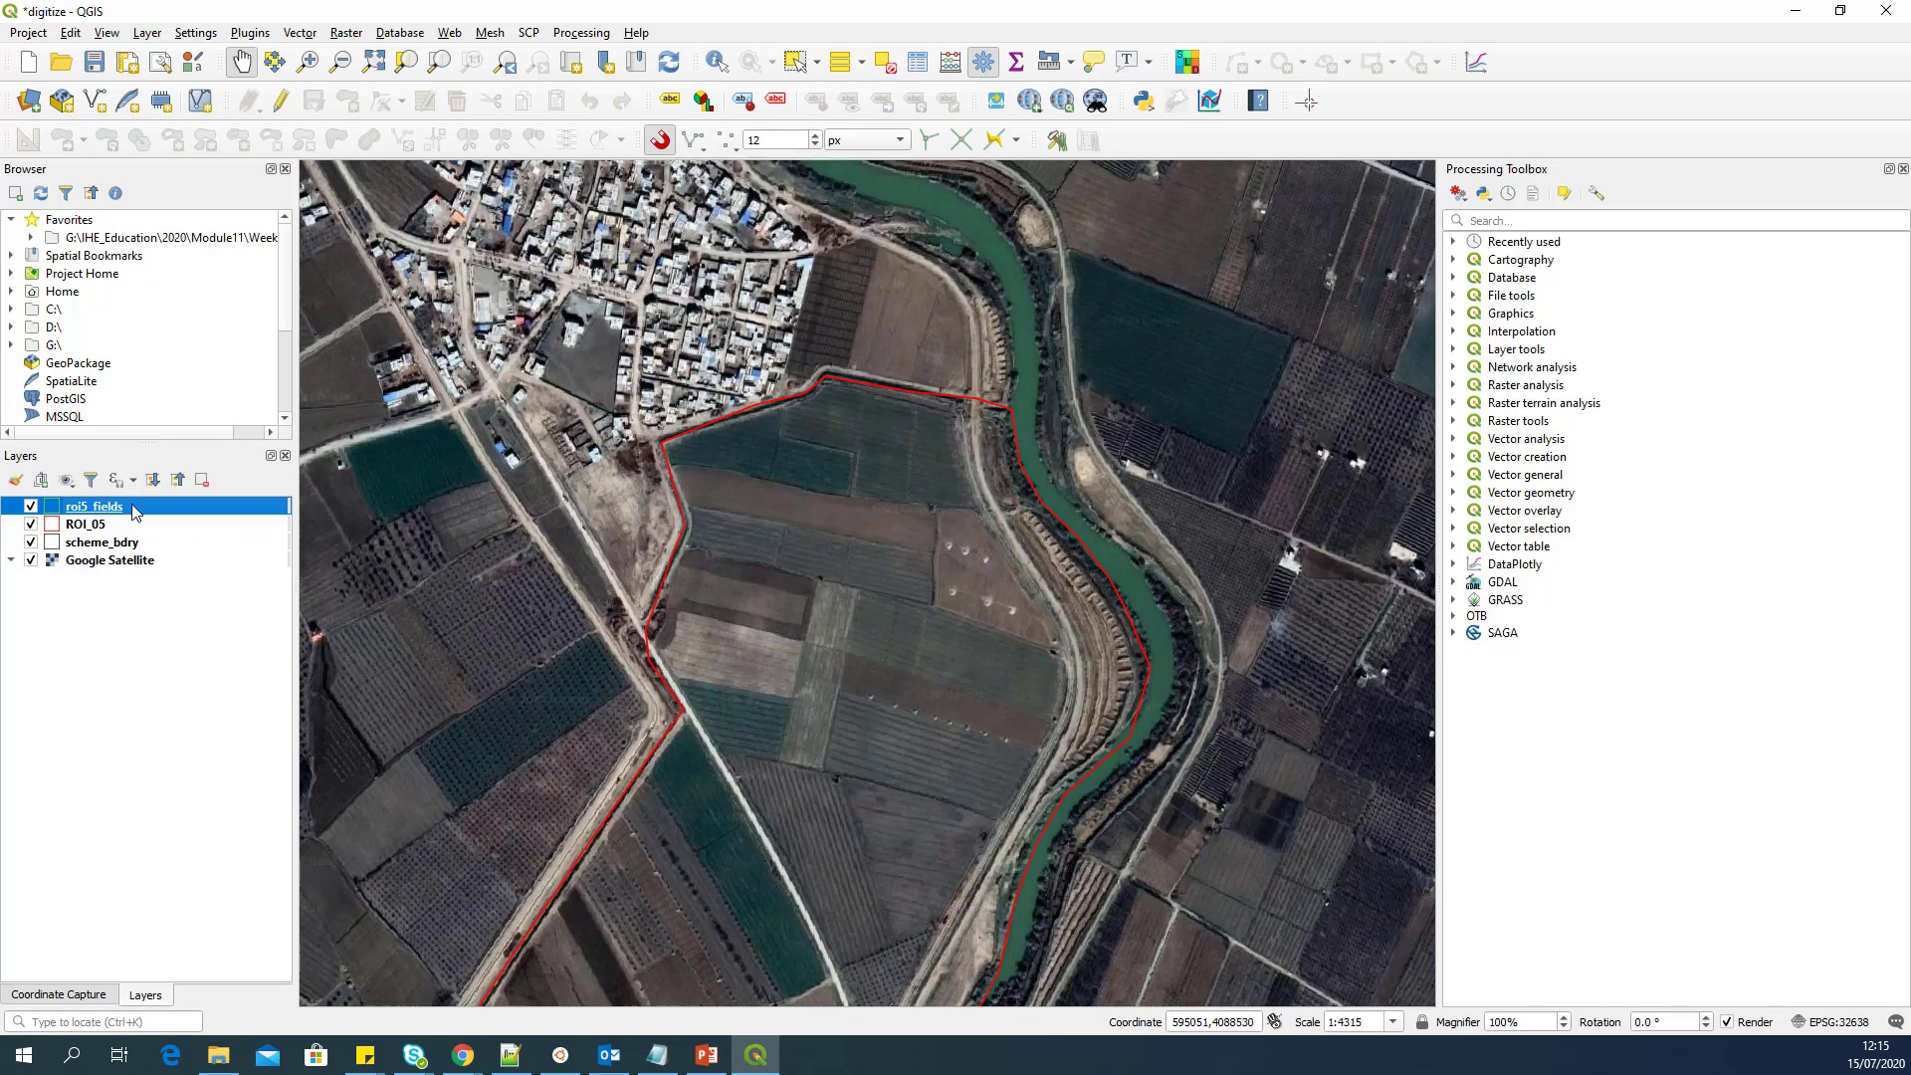
pyautogui.click(118, 541)
pyautogui.click(142, 509)
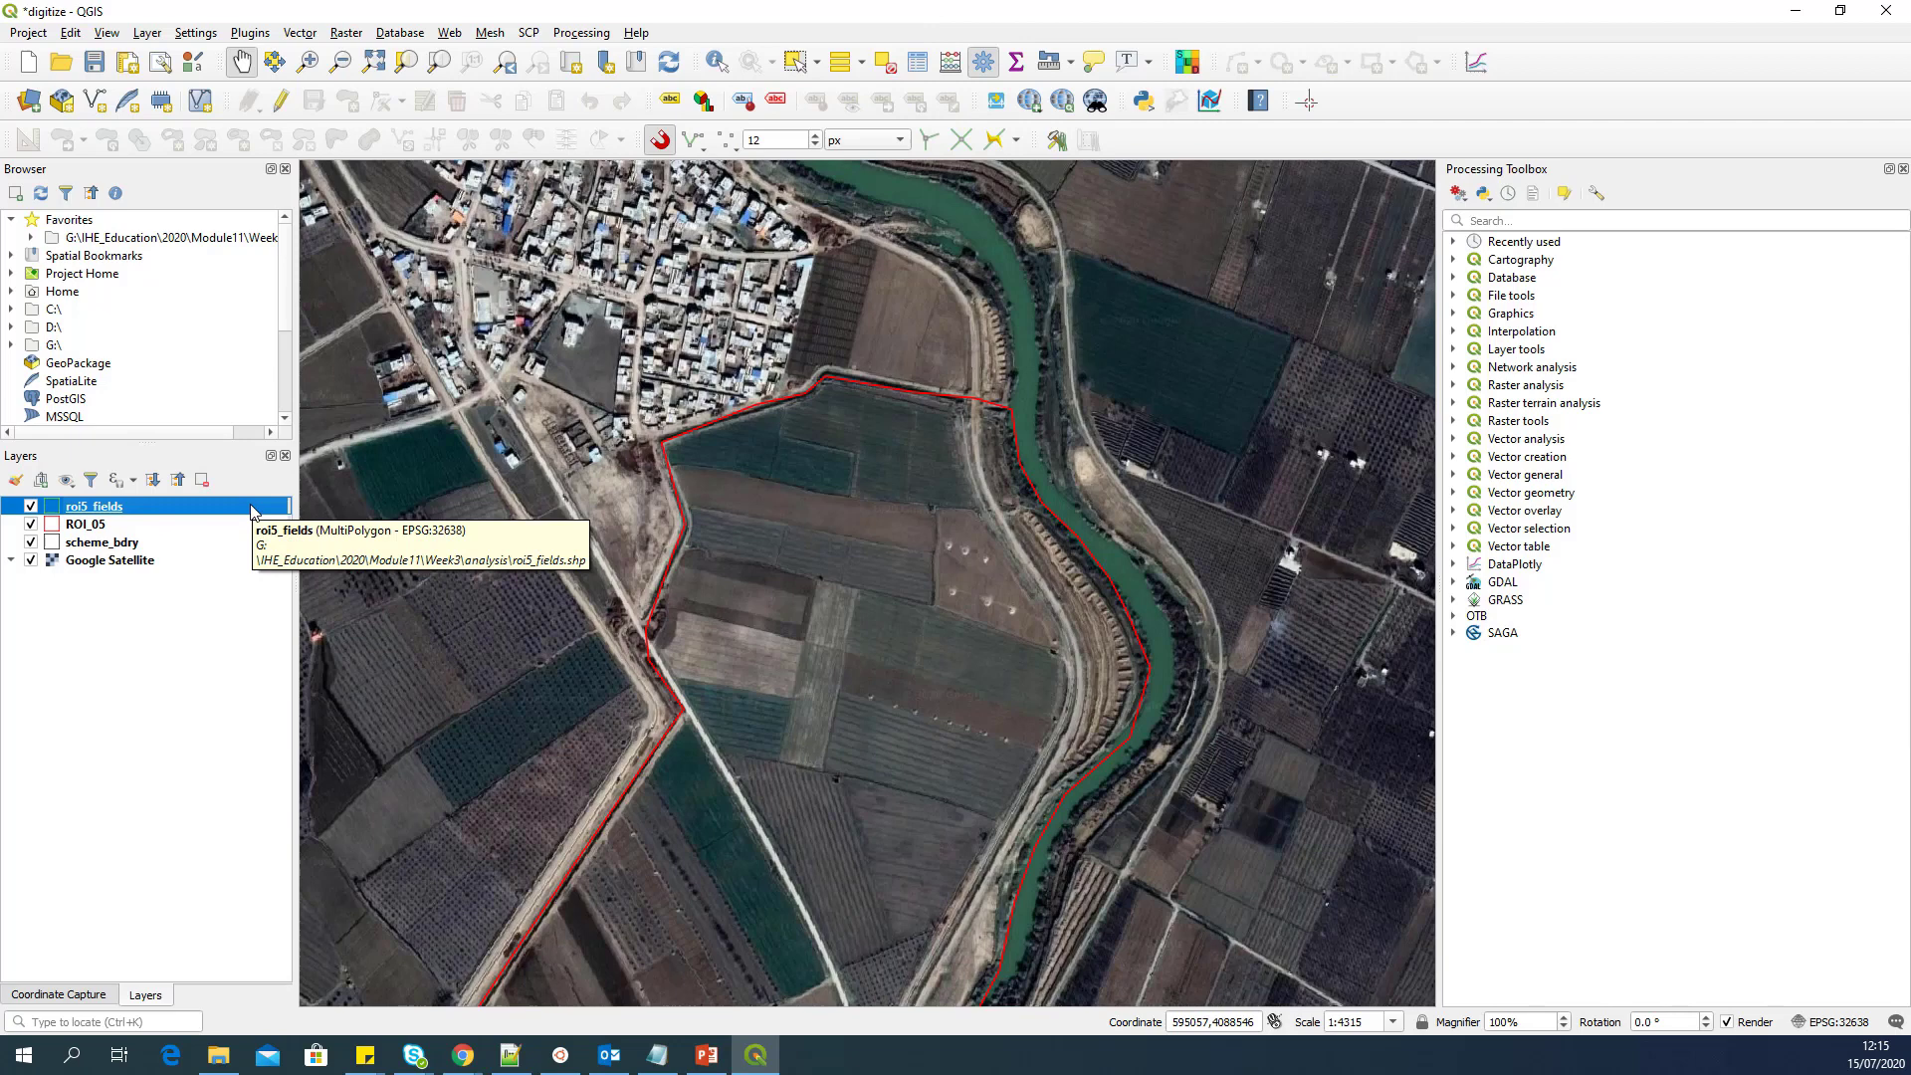
# Step: Snap to vertex and segment at 12 px, with topological editing and intersection snapping enabled
pyautogui.click(733, 149)
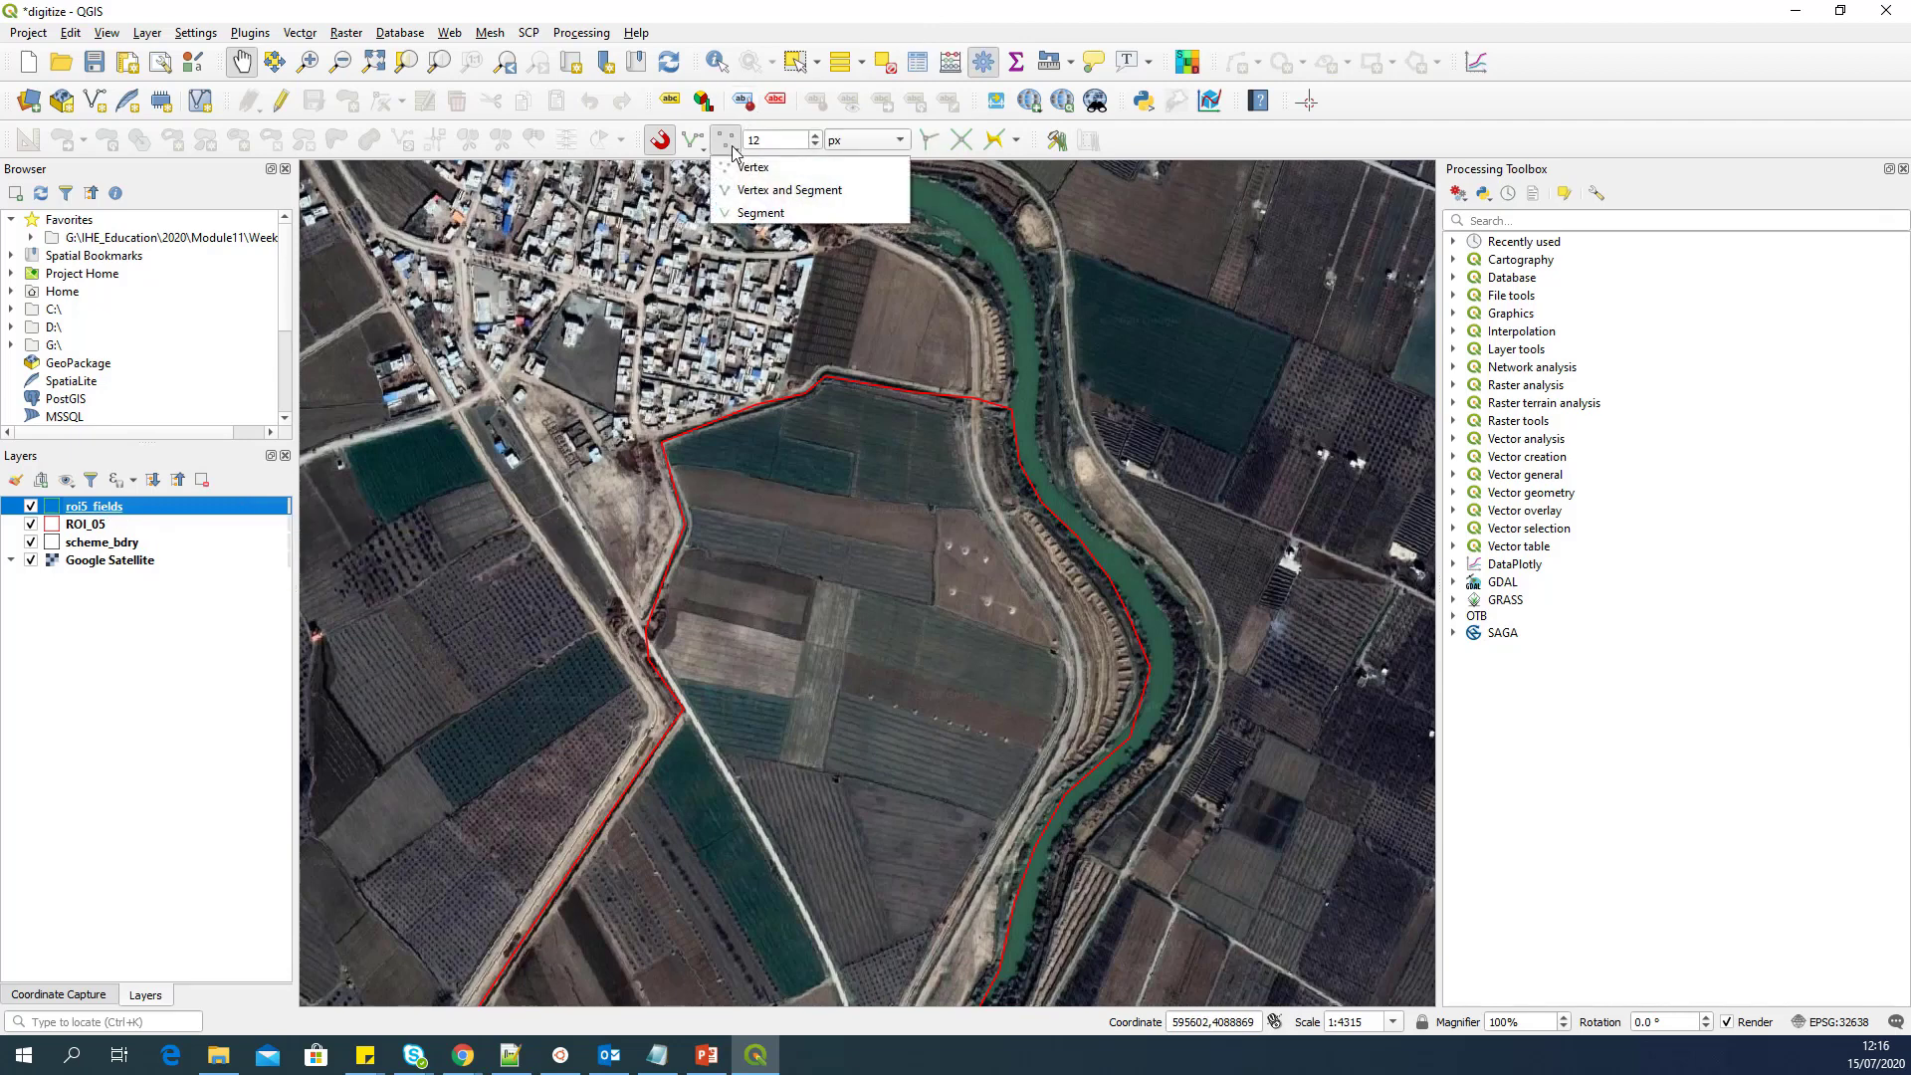
pyautogui.click(755, 191)
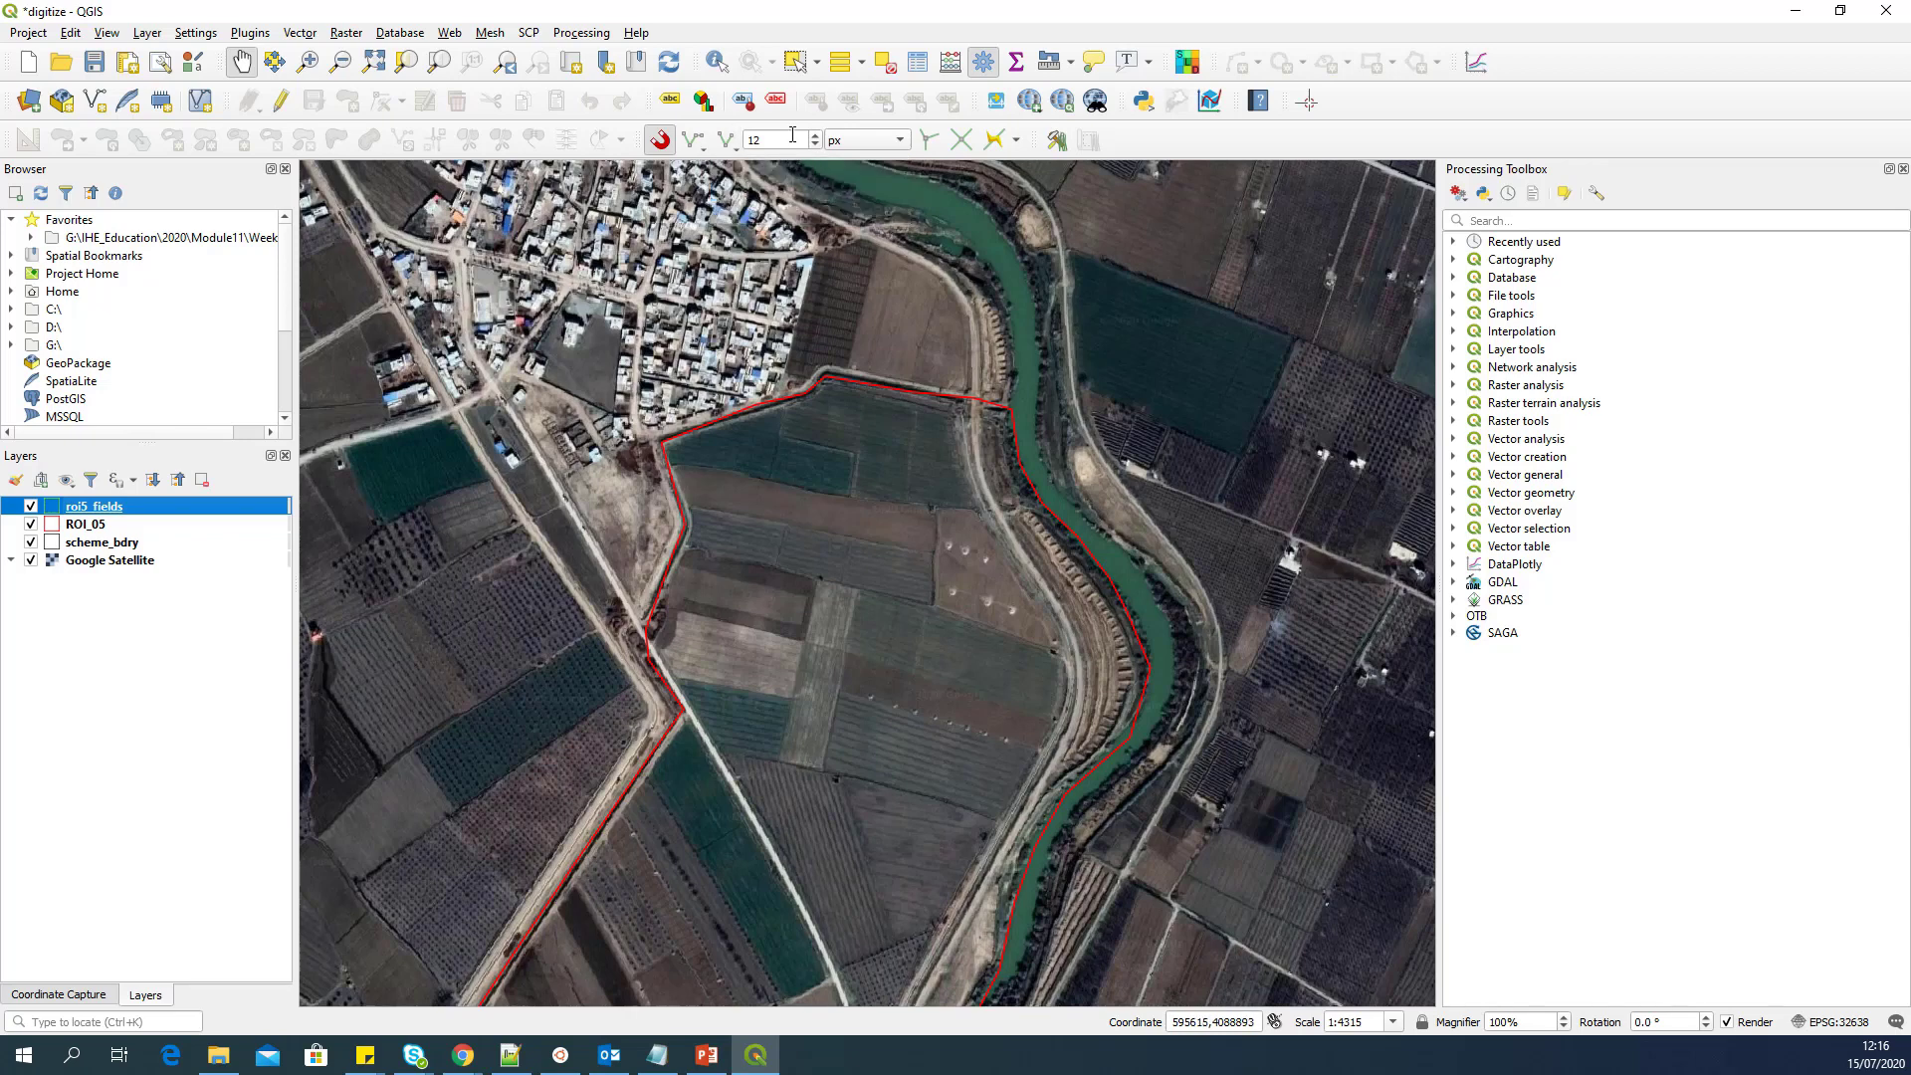
pyautogui.click(798, 139)
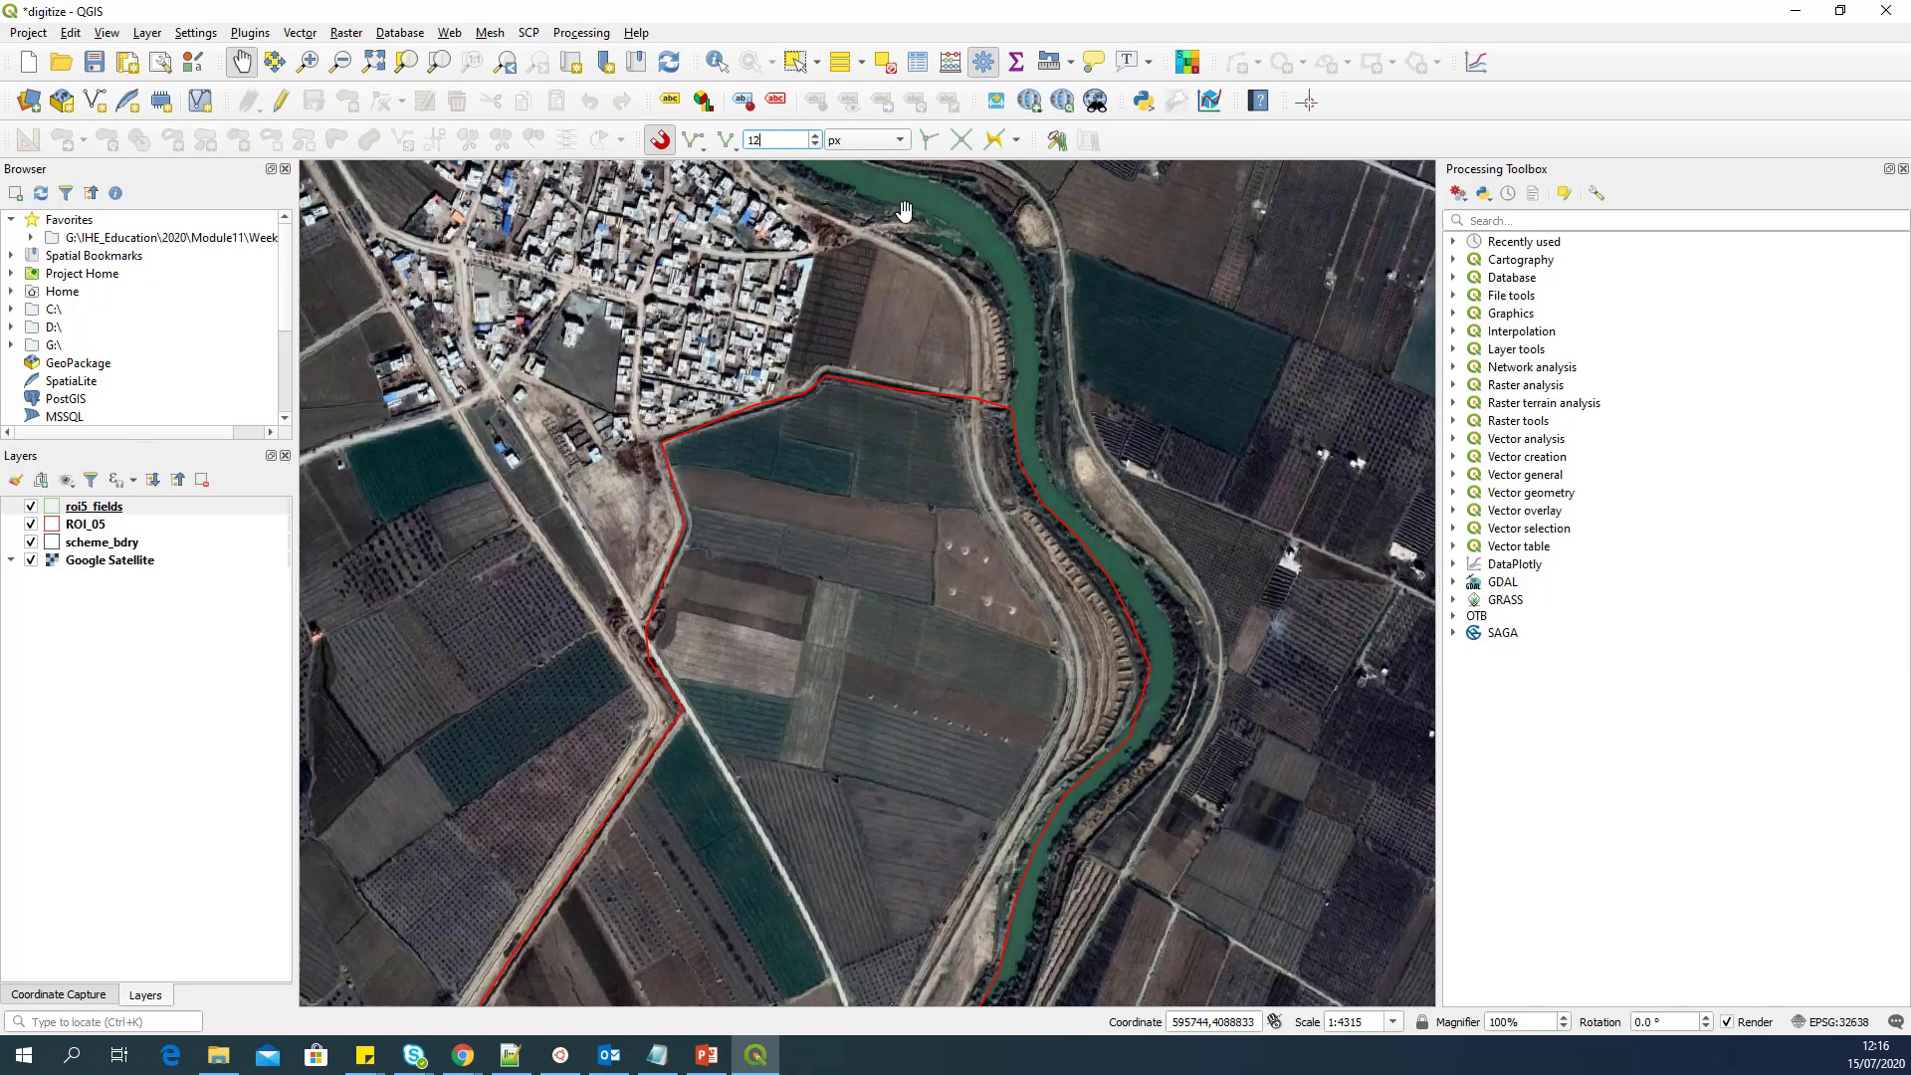
pyautogui.click(930, 147)
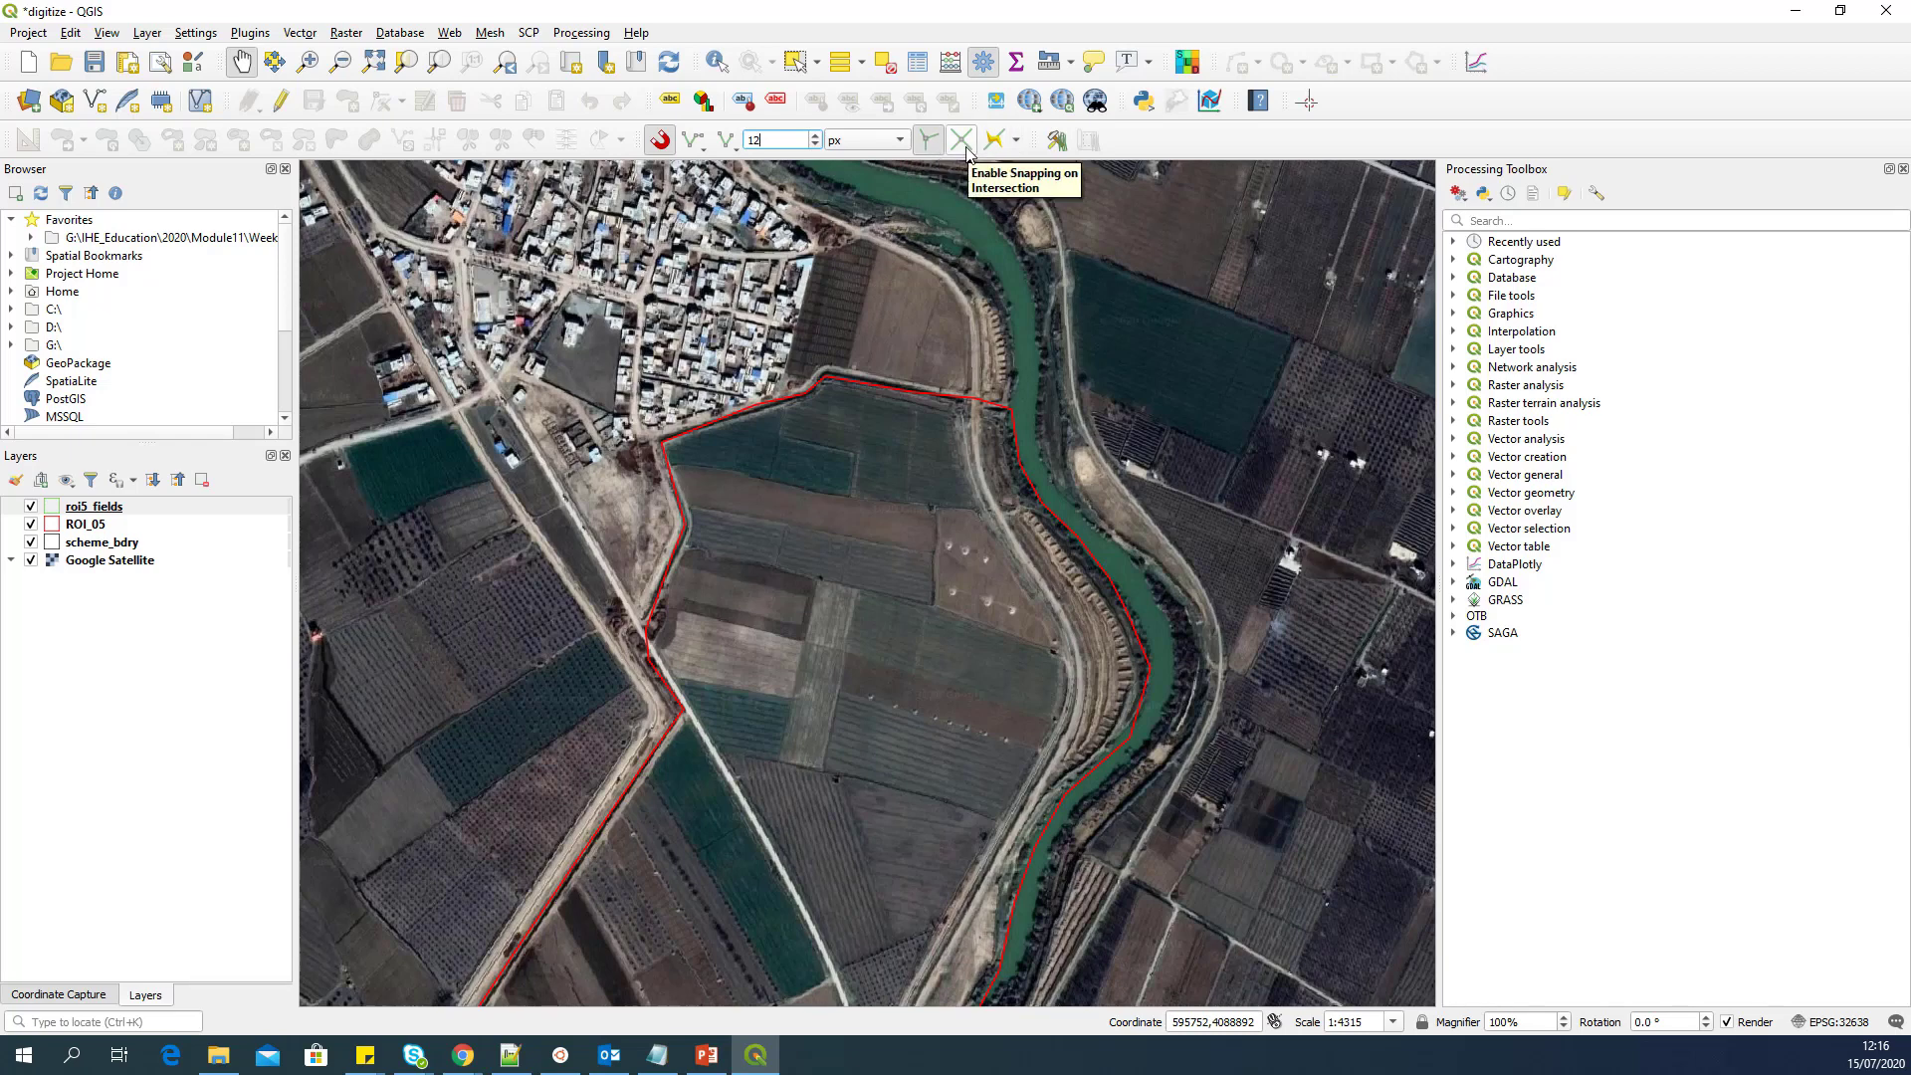
pyautogui.click(966, 148)
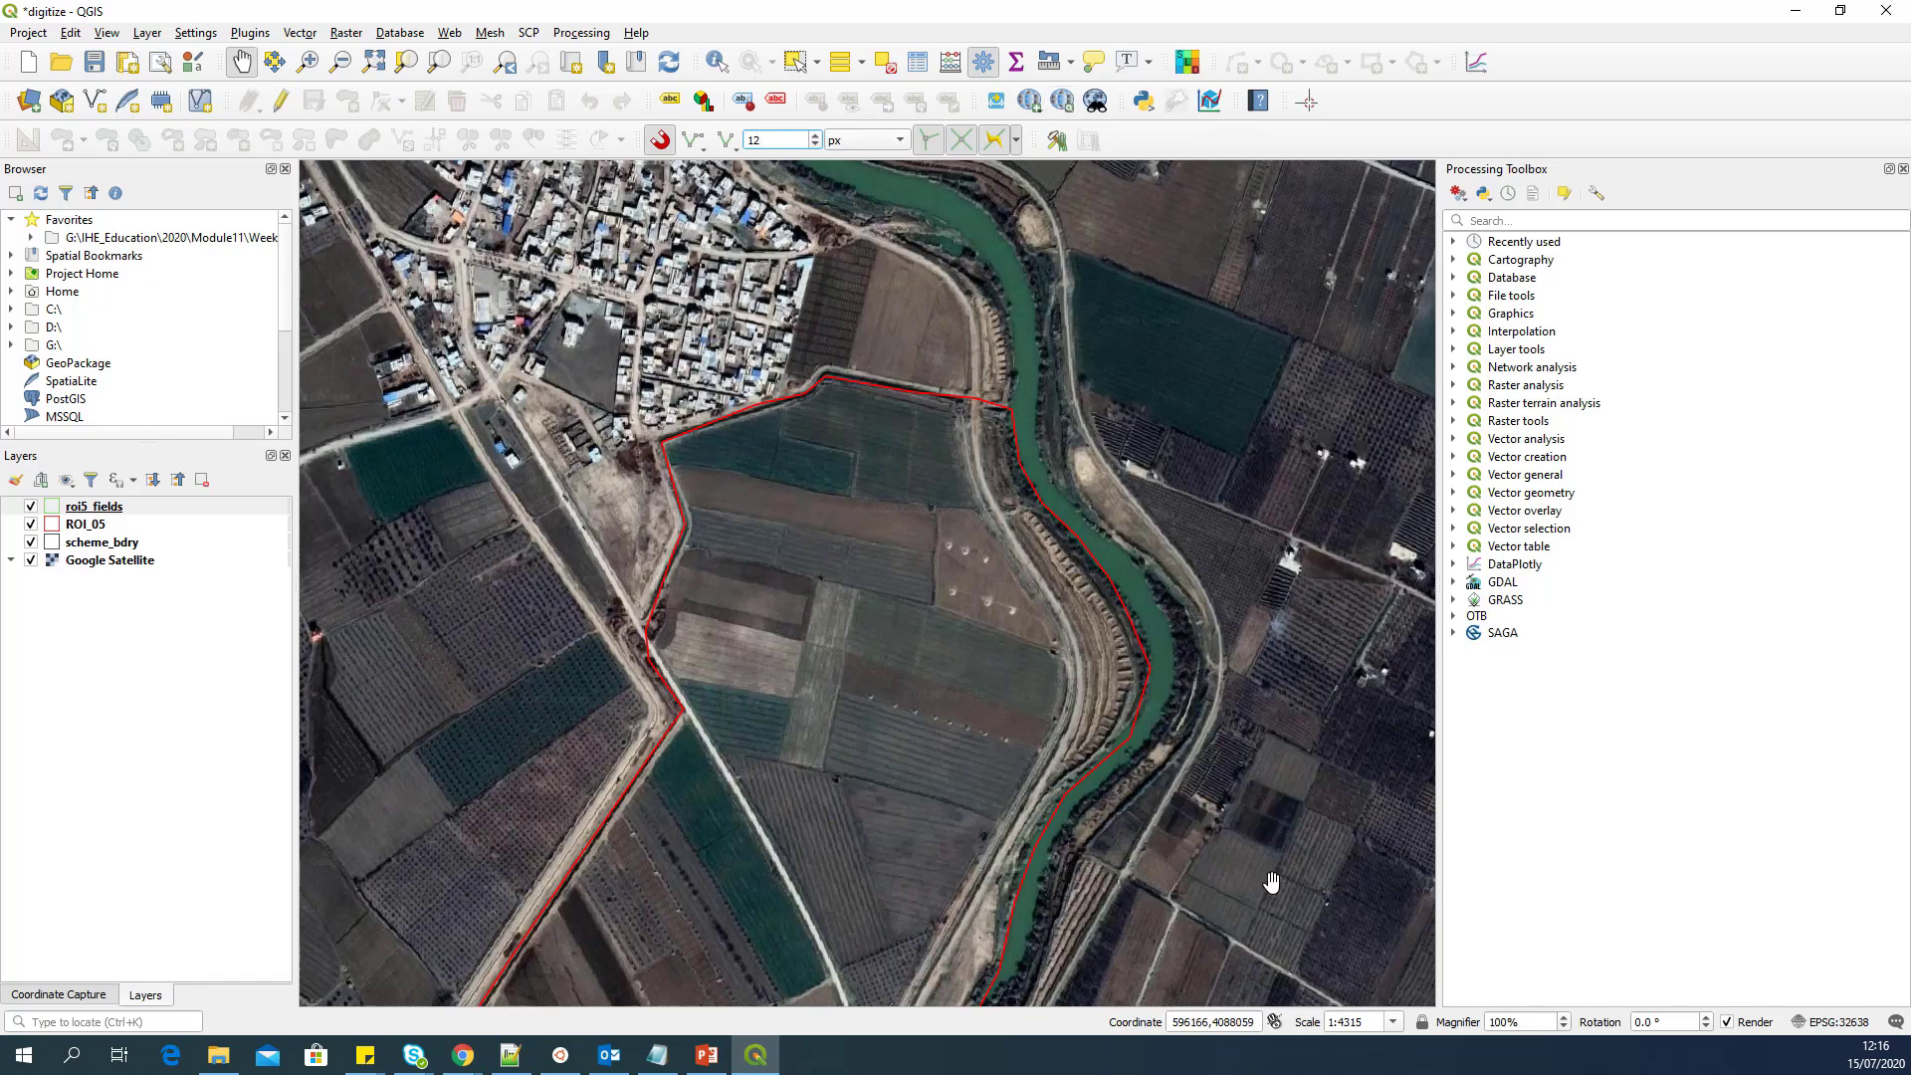
# Step: Zoom the map to a 1:1500 scale
pyautogui.click(1353, 1022)
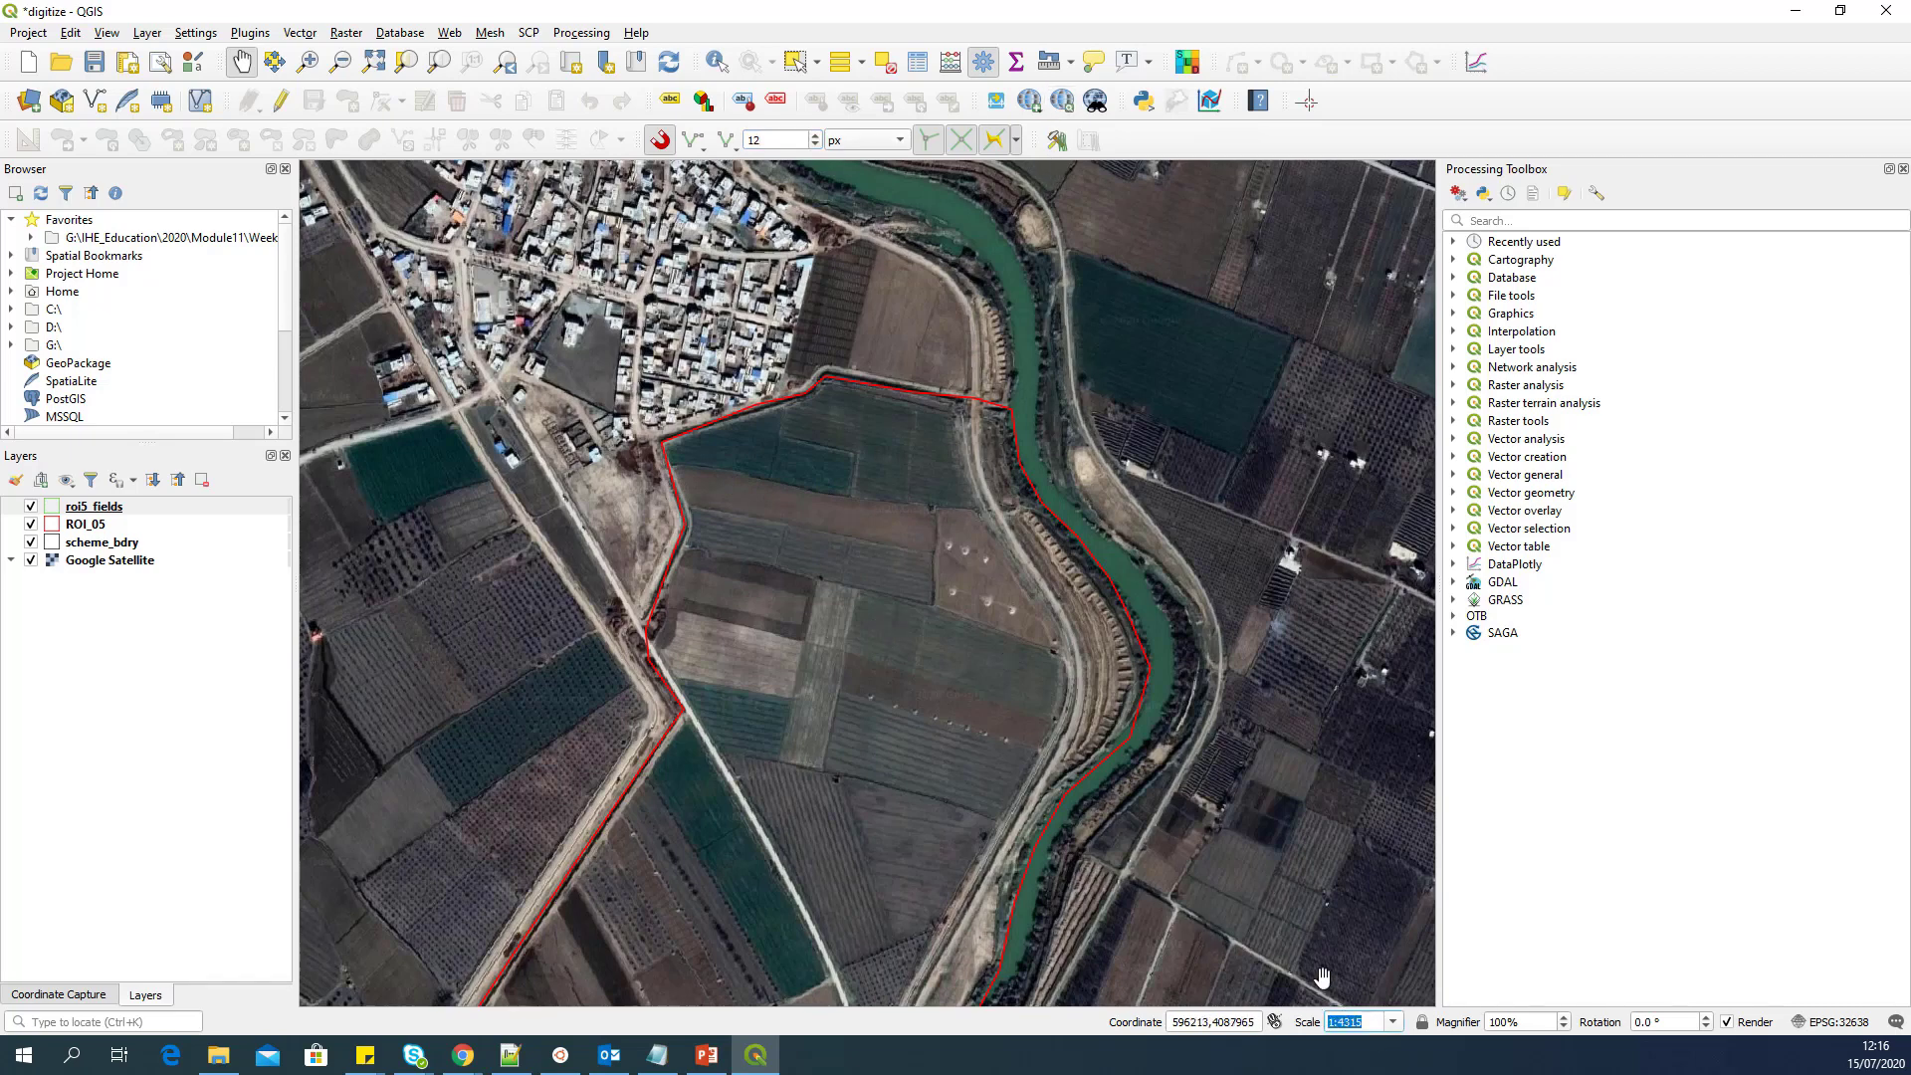
pyautogui.click(1370, 1021)
pyautogui.moveTo(1359, 1021); pyautogui.dragTo(1312, 1032)
pyautogui.write('1500')
pyautogui.press('Return')
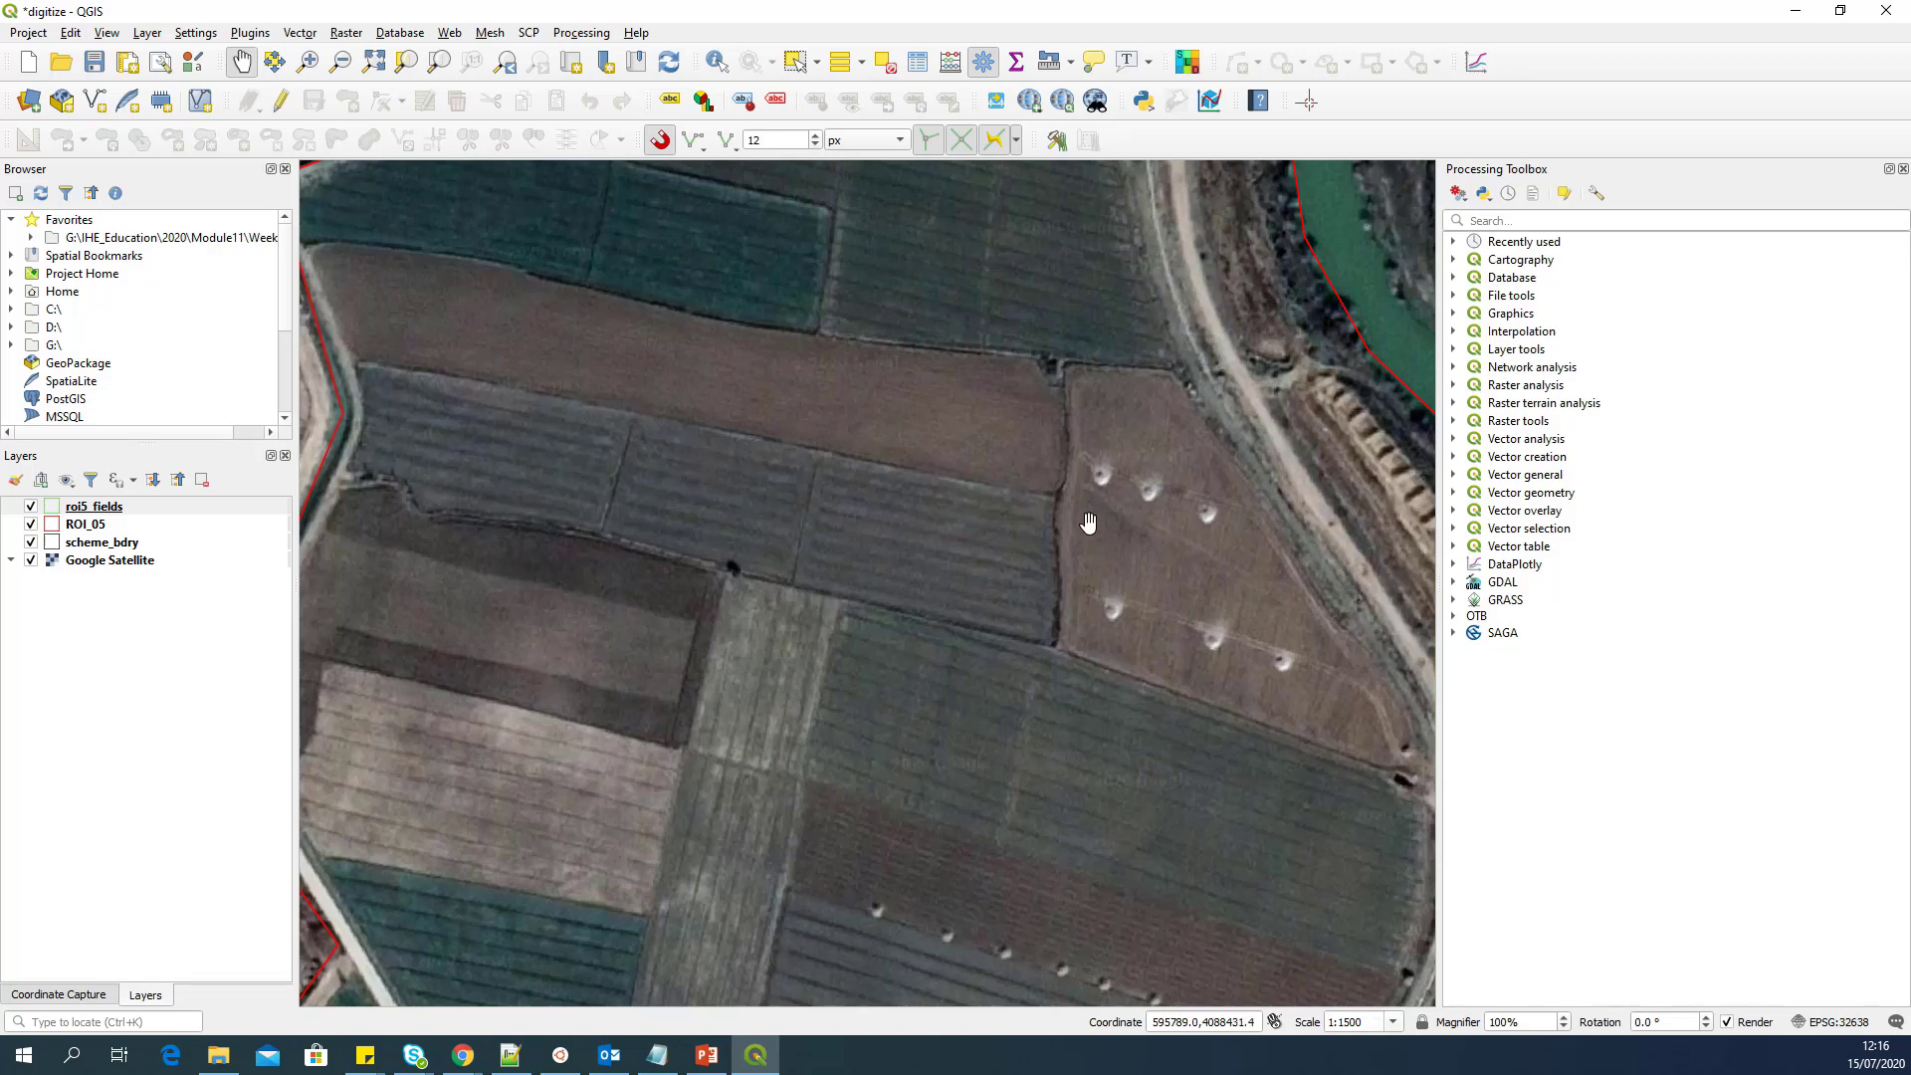
# Step: Pan to the northern fields, lock the 1:1500 scale, and select roi5_fields
pyautogui.moveTo(1036, 460); pyautogui.dragTo(1173, 731)
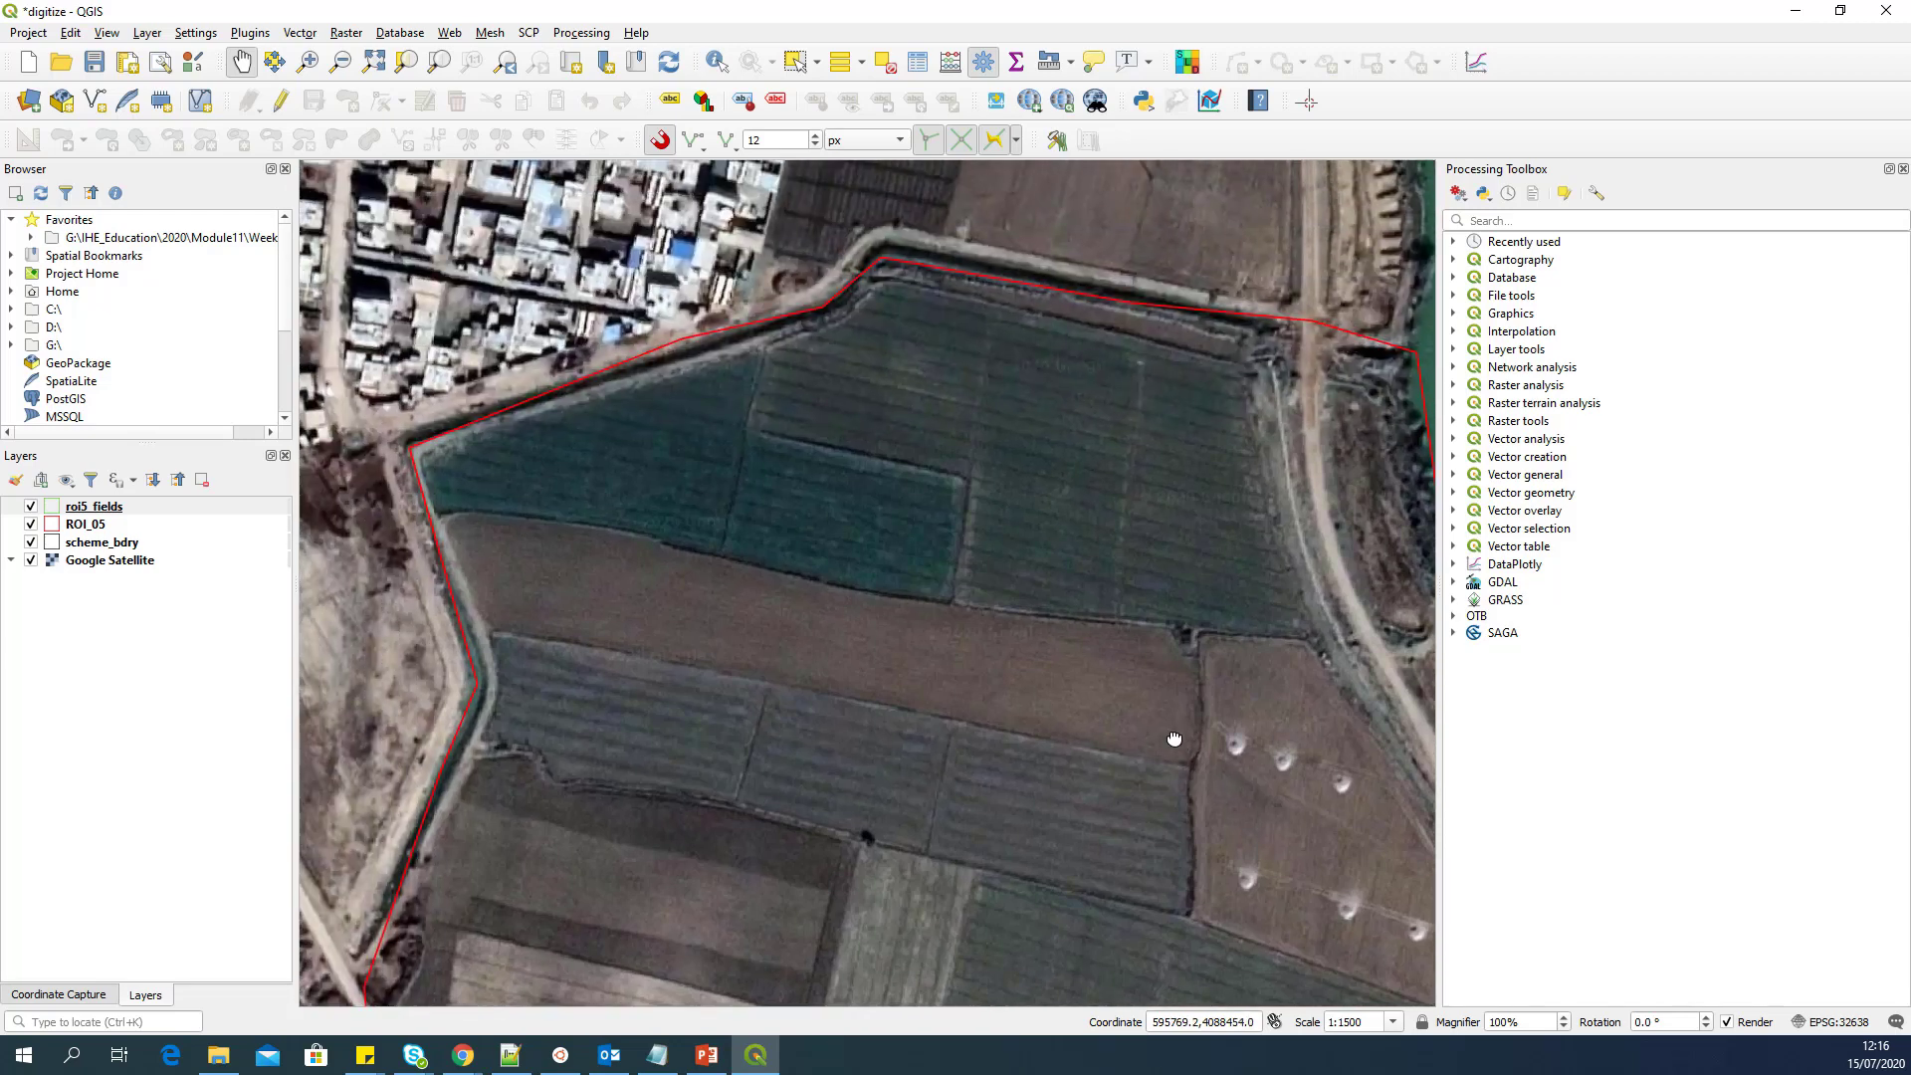
pyautogui.click(1423, 1023)
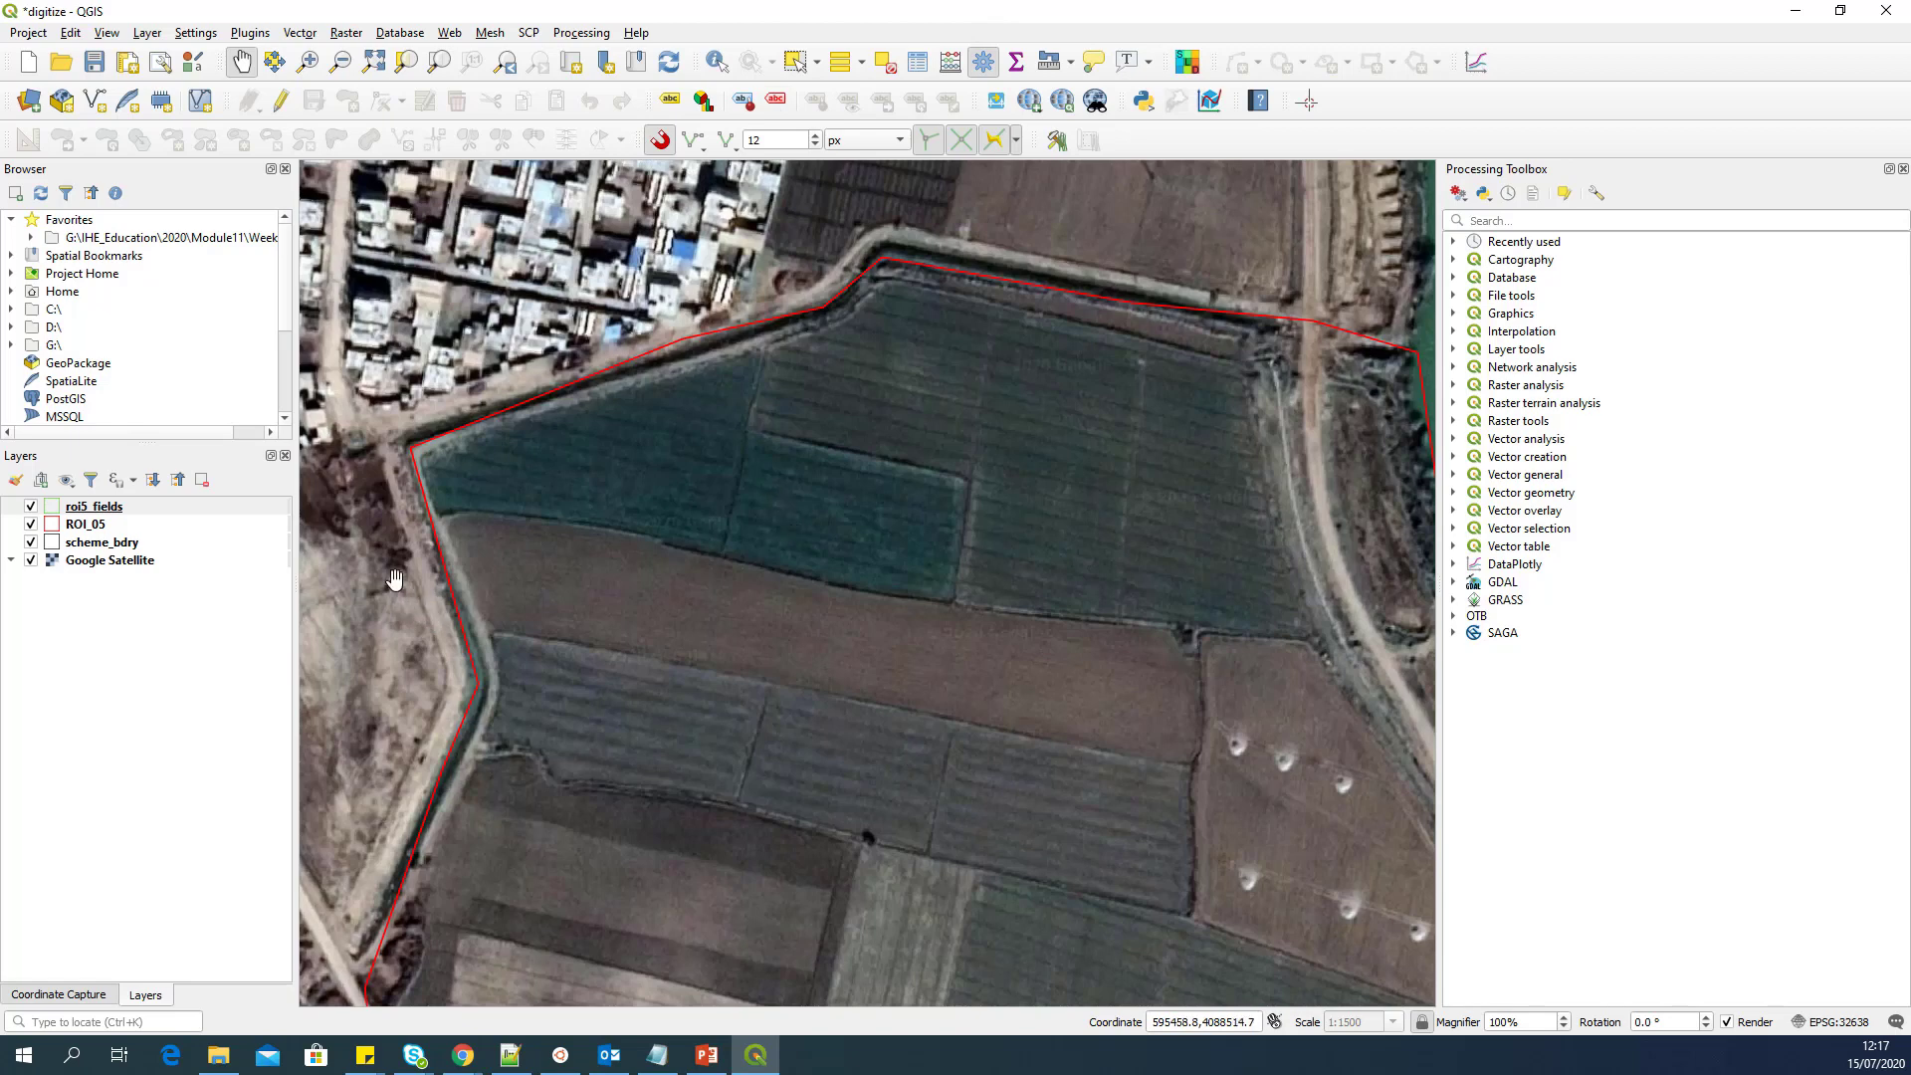
pyautogui.moveTo(445, 516); pyautogui.dragTo(492, 506)
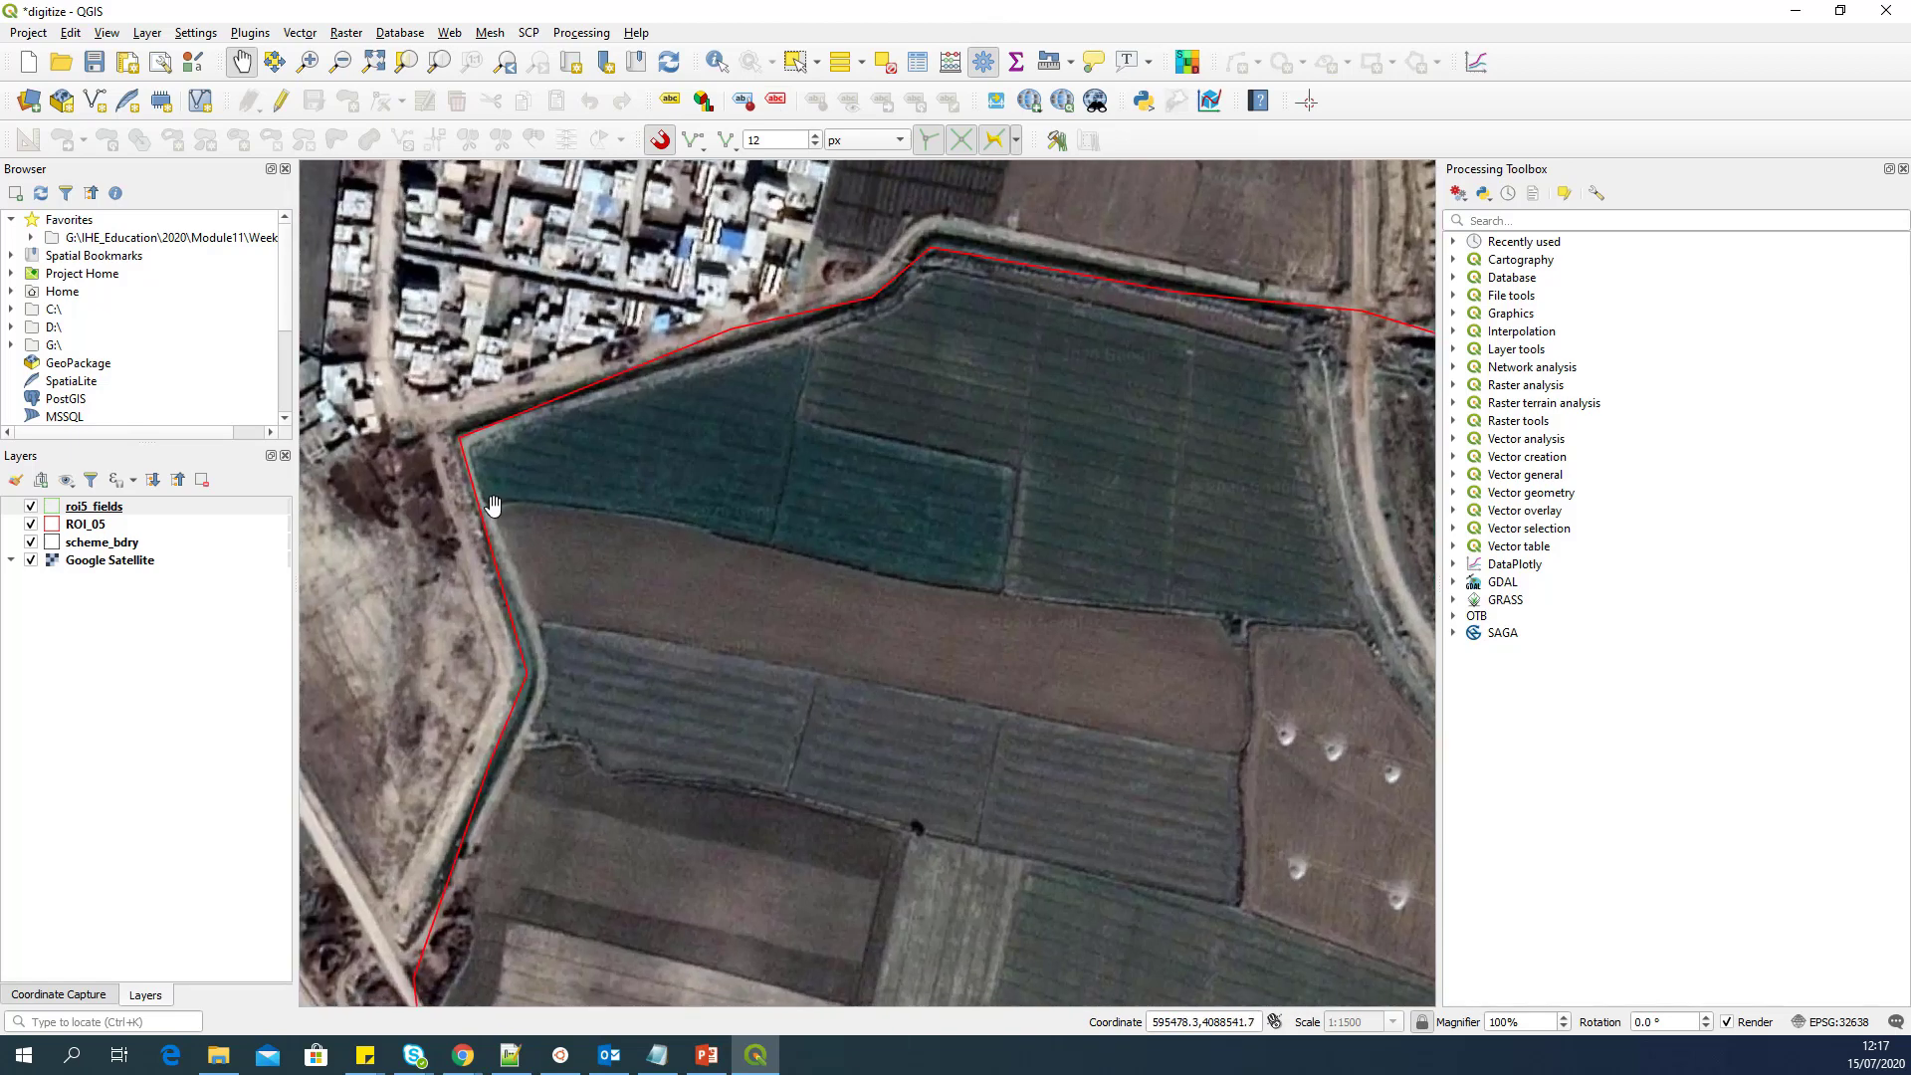
pyautogui.click(151, 507)
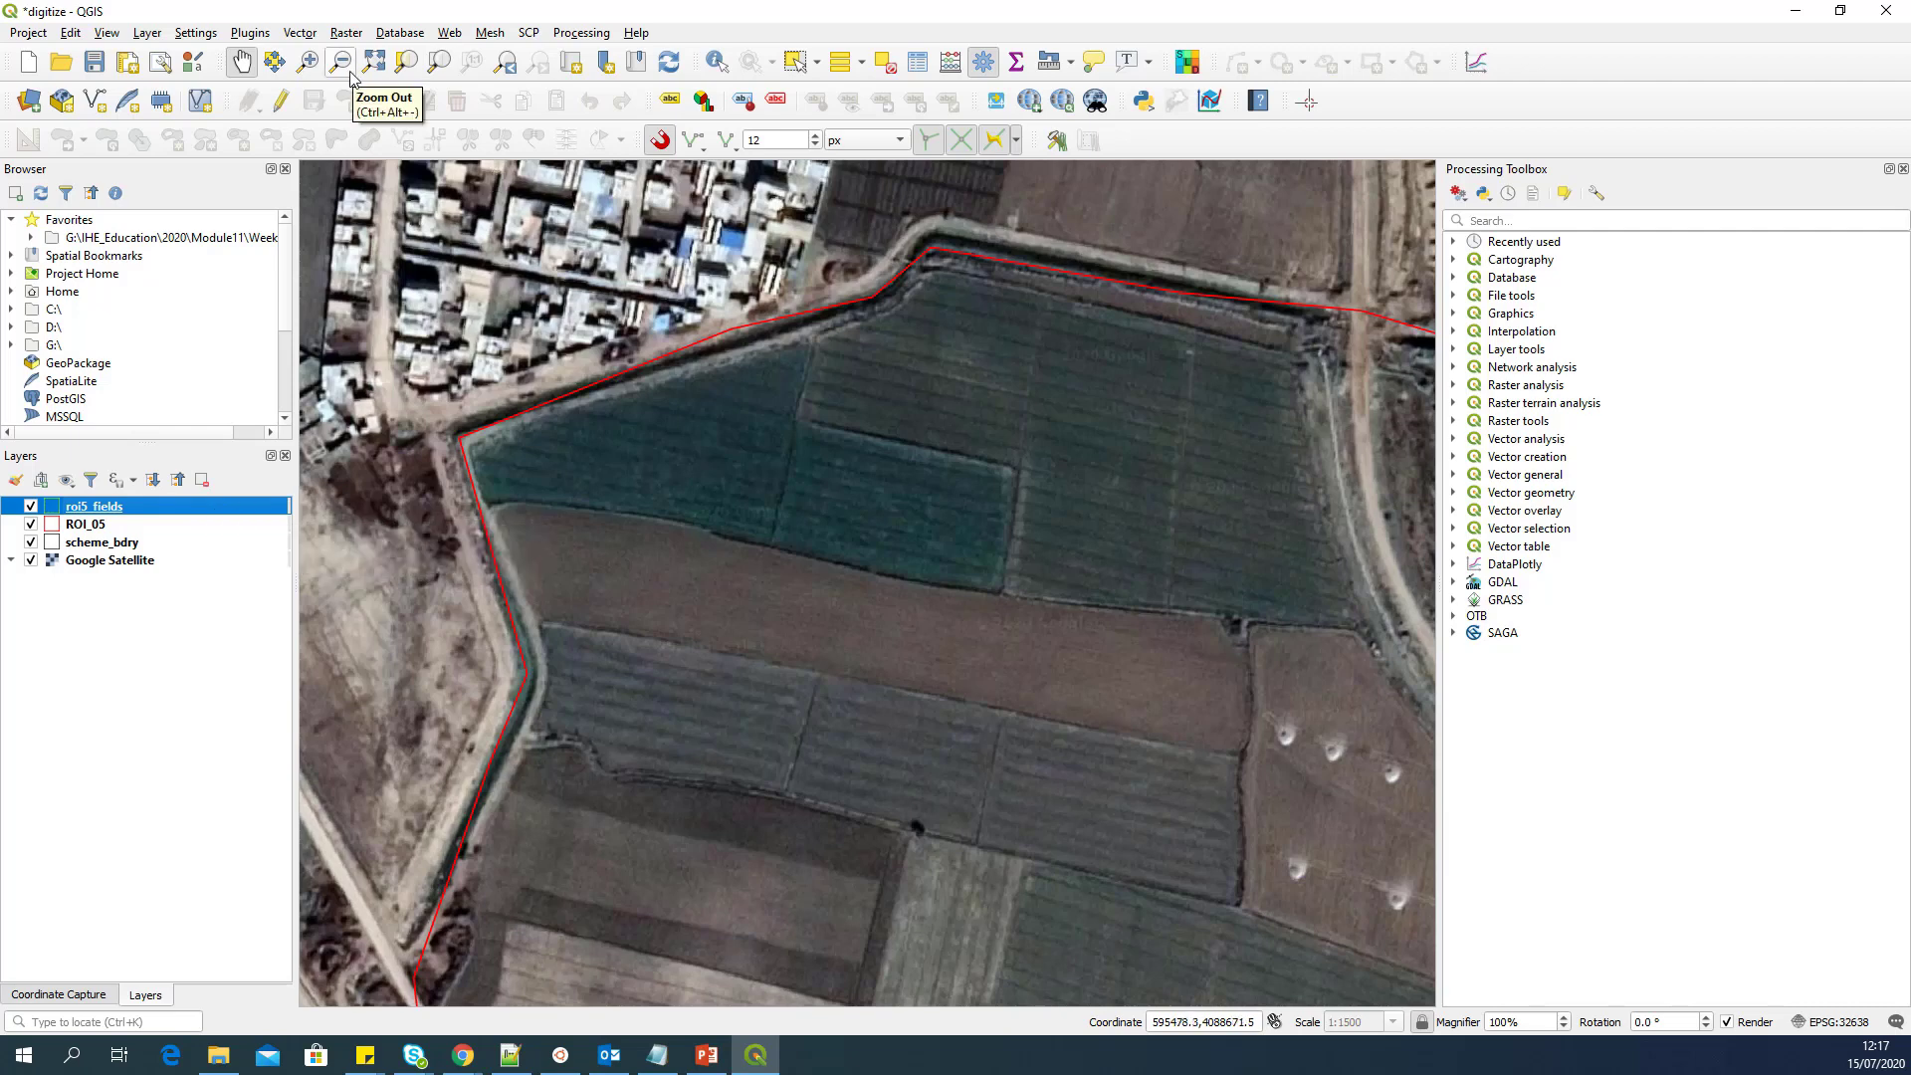
# Step: Start editing roi5_fields and trace the northernmost field's corners as a new polygon
pyautogui.click(282, 101)
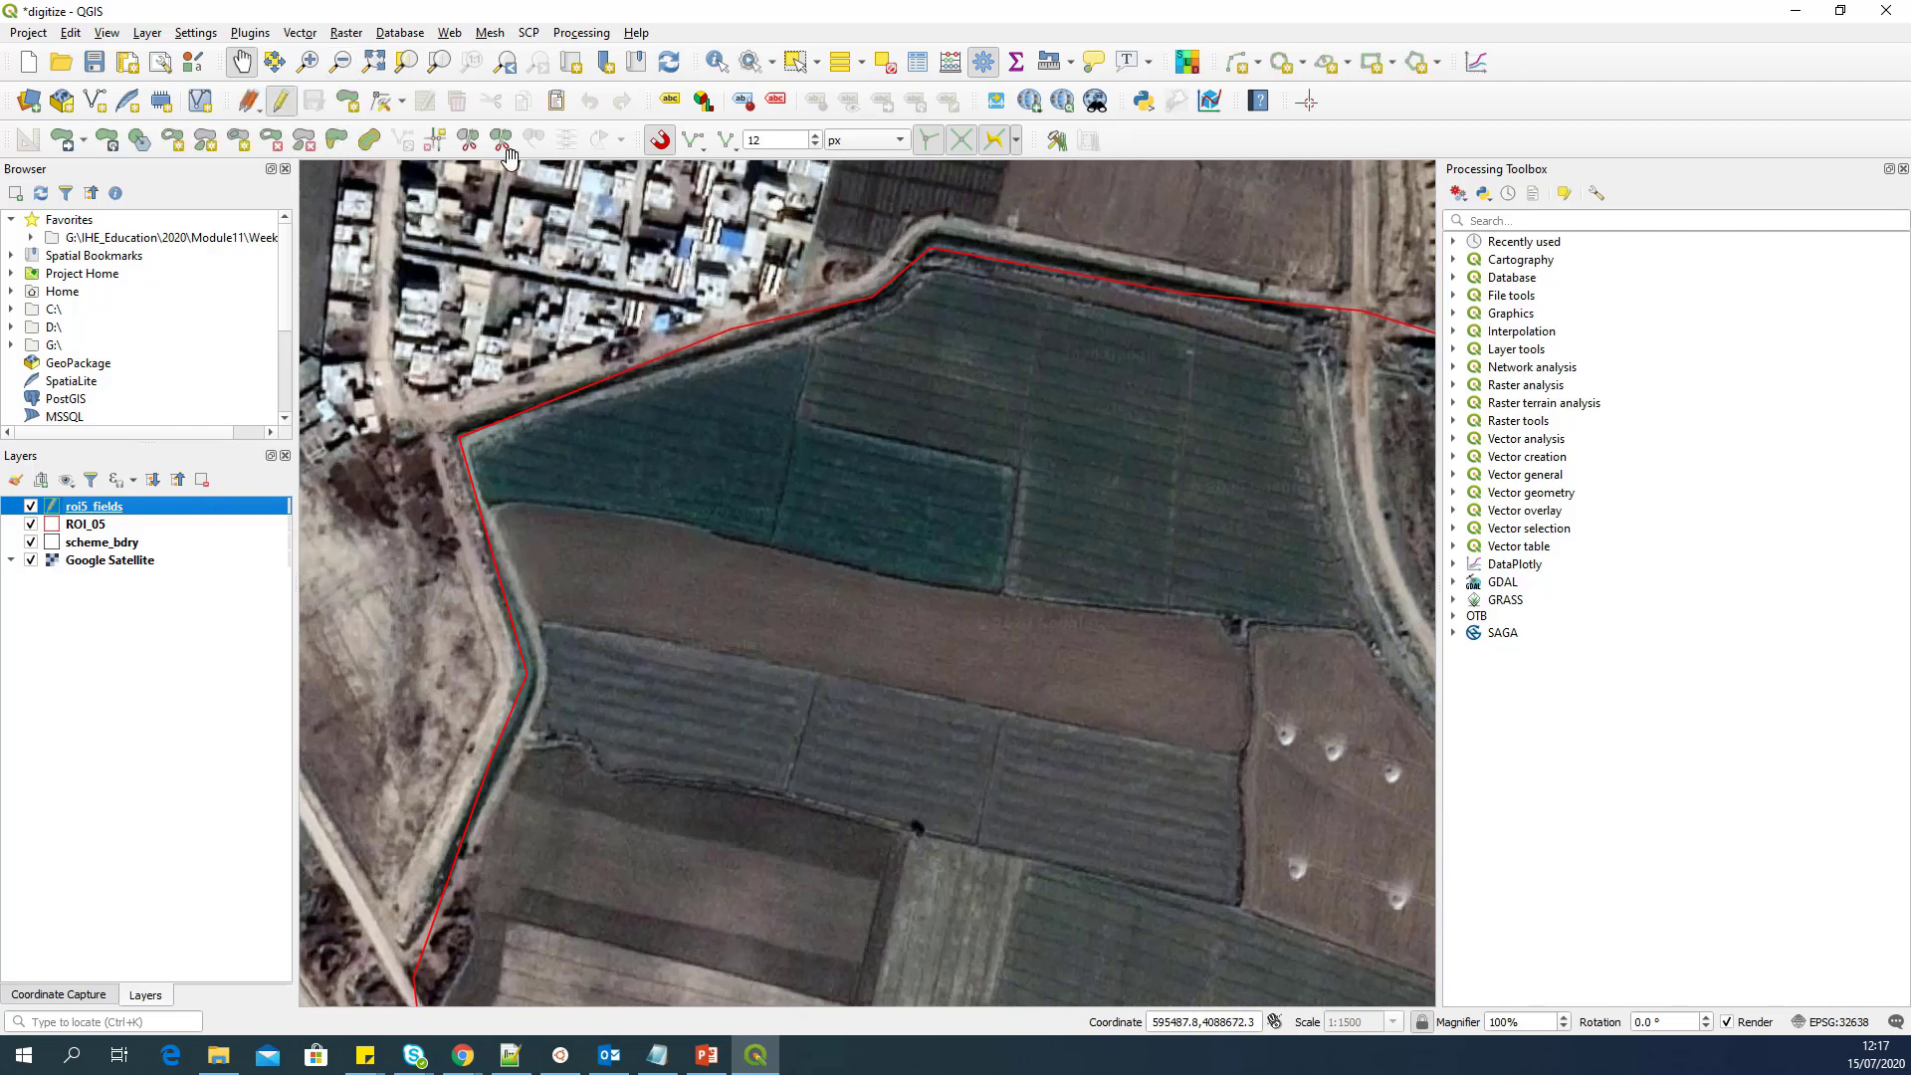
pyautogui.click(349, 101)
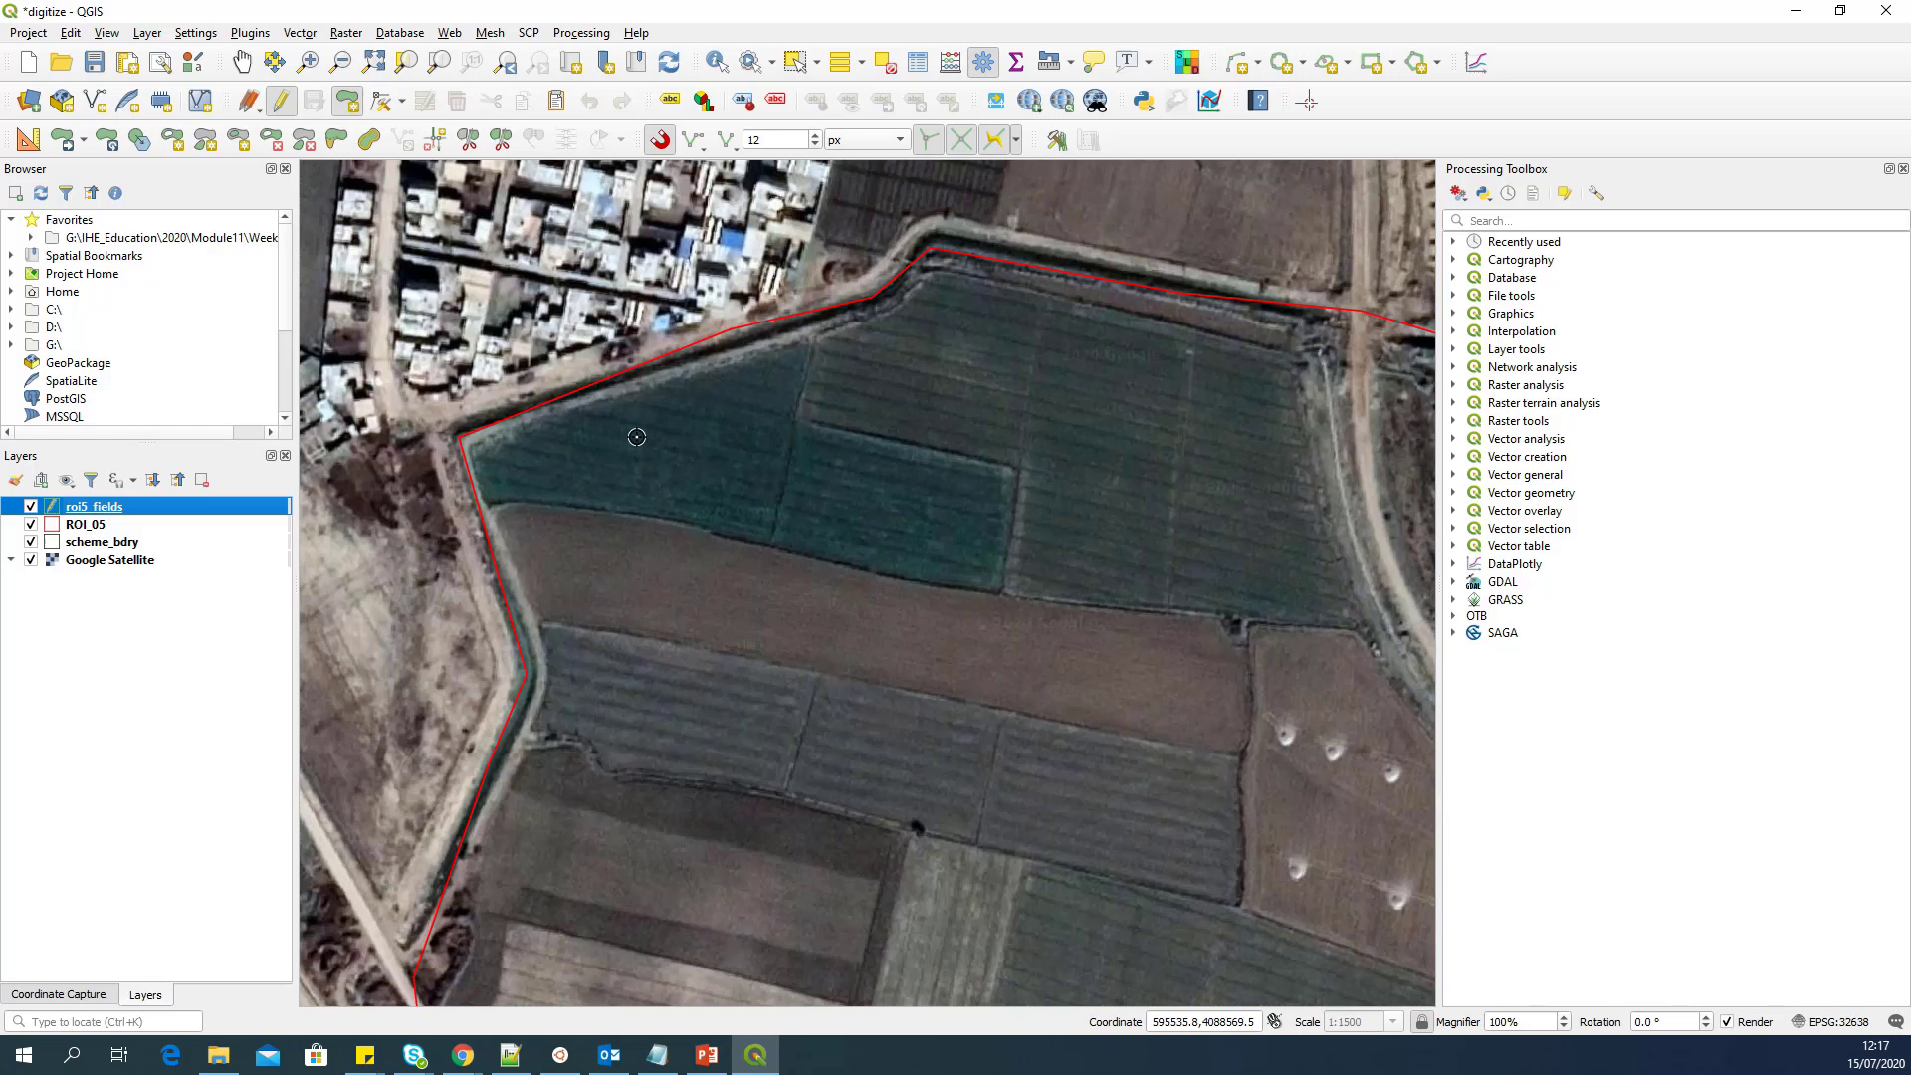
pyautogui.click(480, 486)
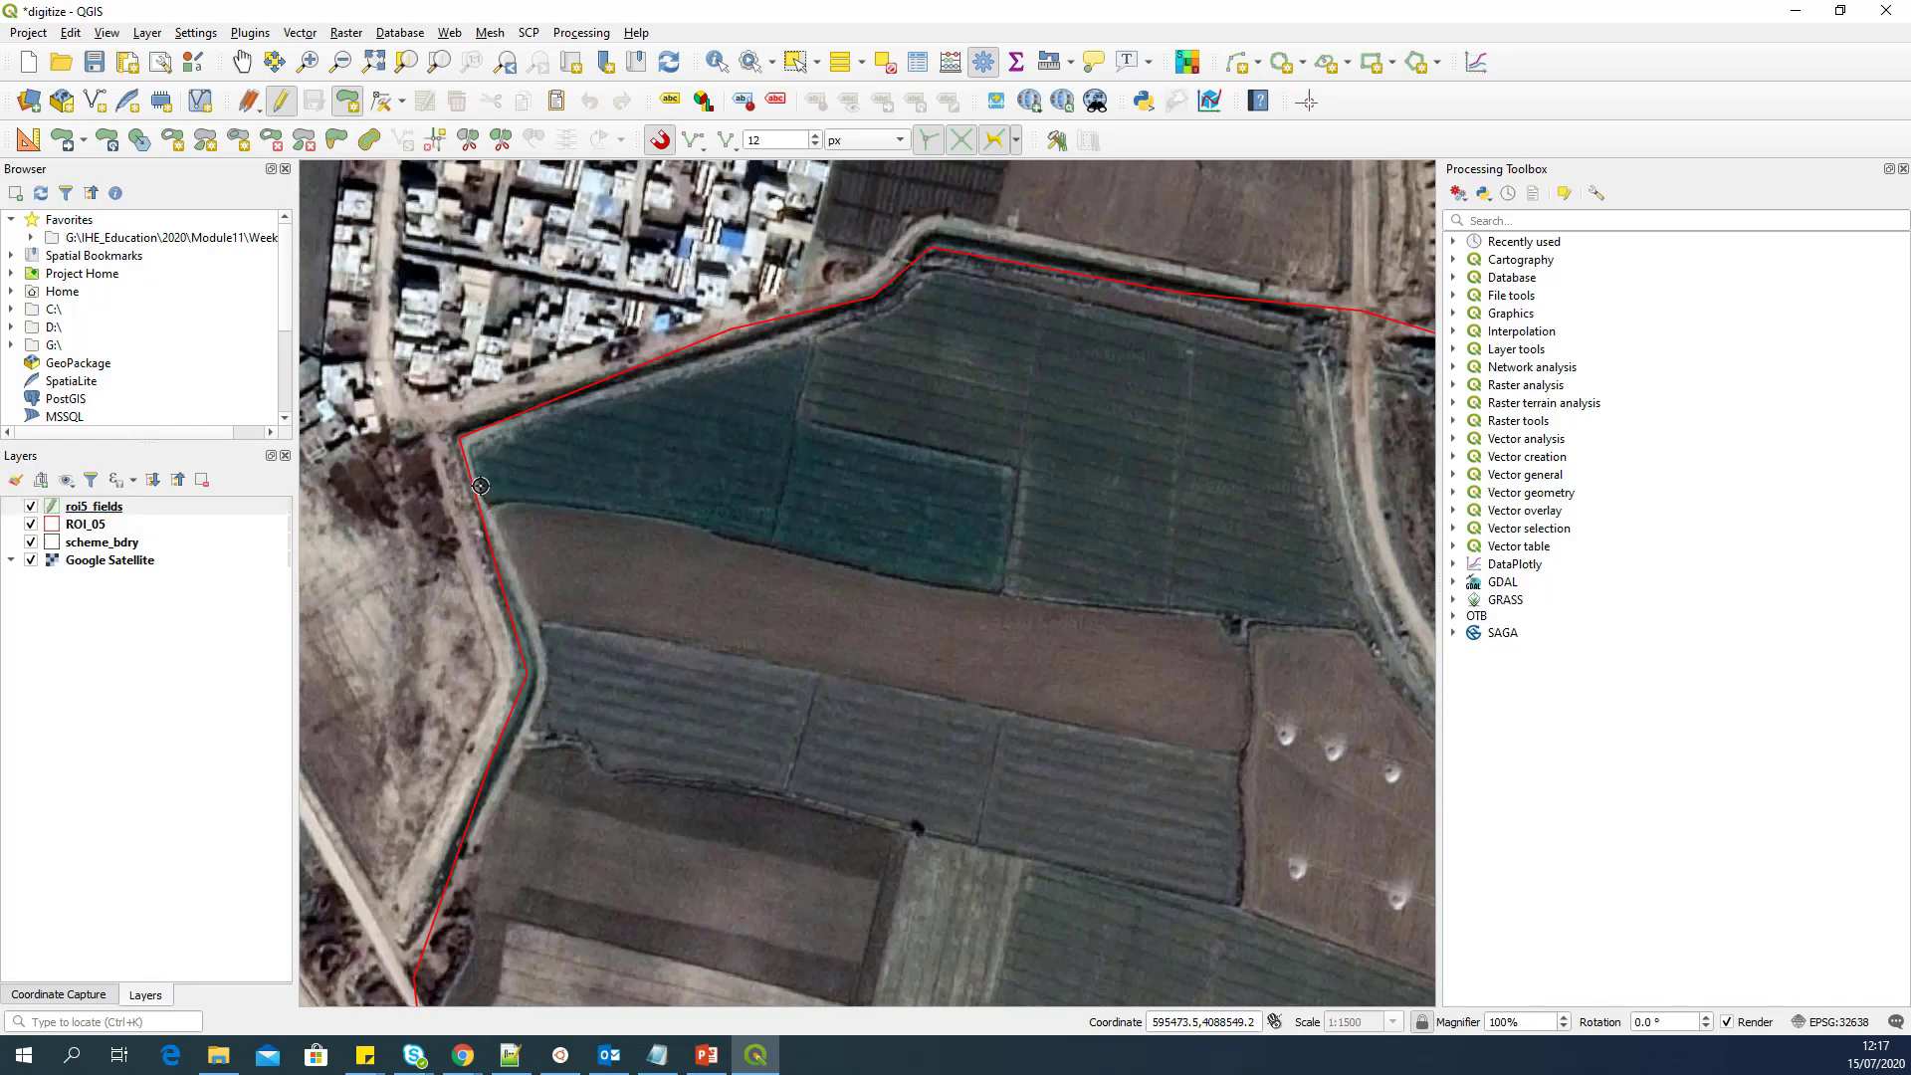
pyautogui.click(461, 437)
pyautogui.click(791, 343)
pyautogui.click(945, 264)
pyautogui.click(1296, 351)
pyautogui.click(1330, 500)
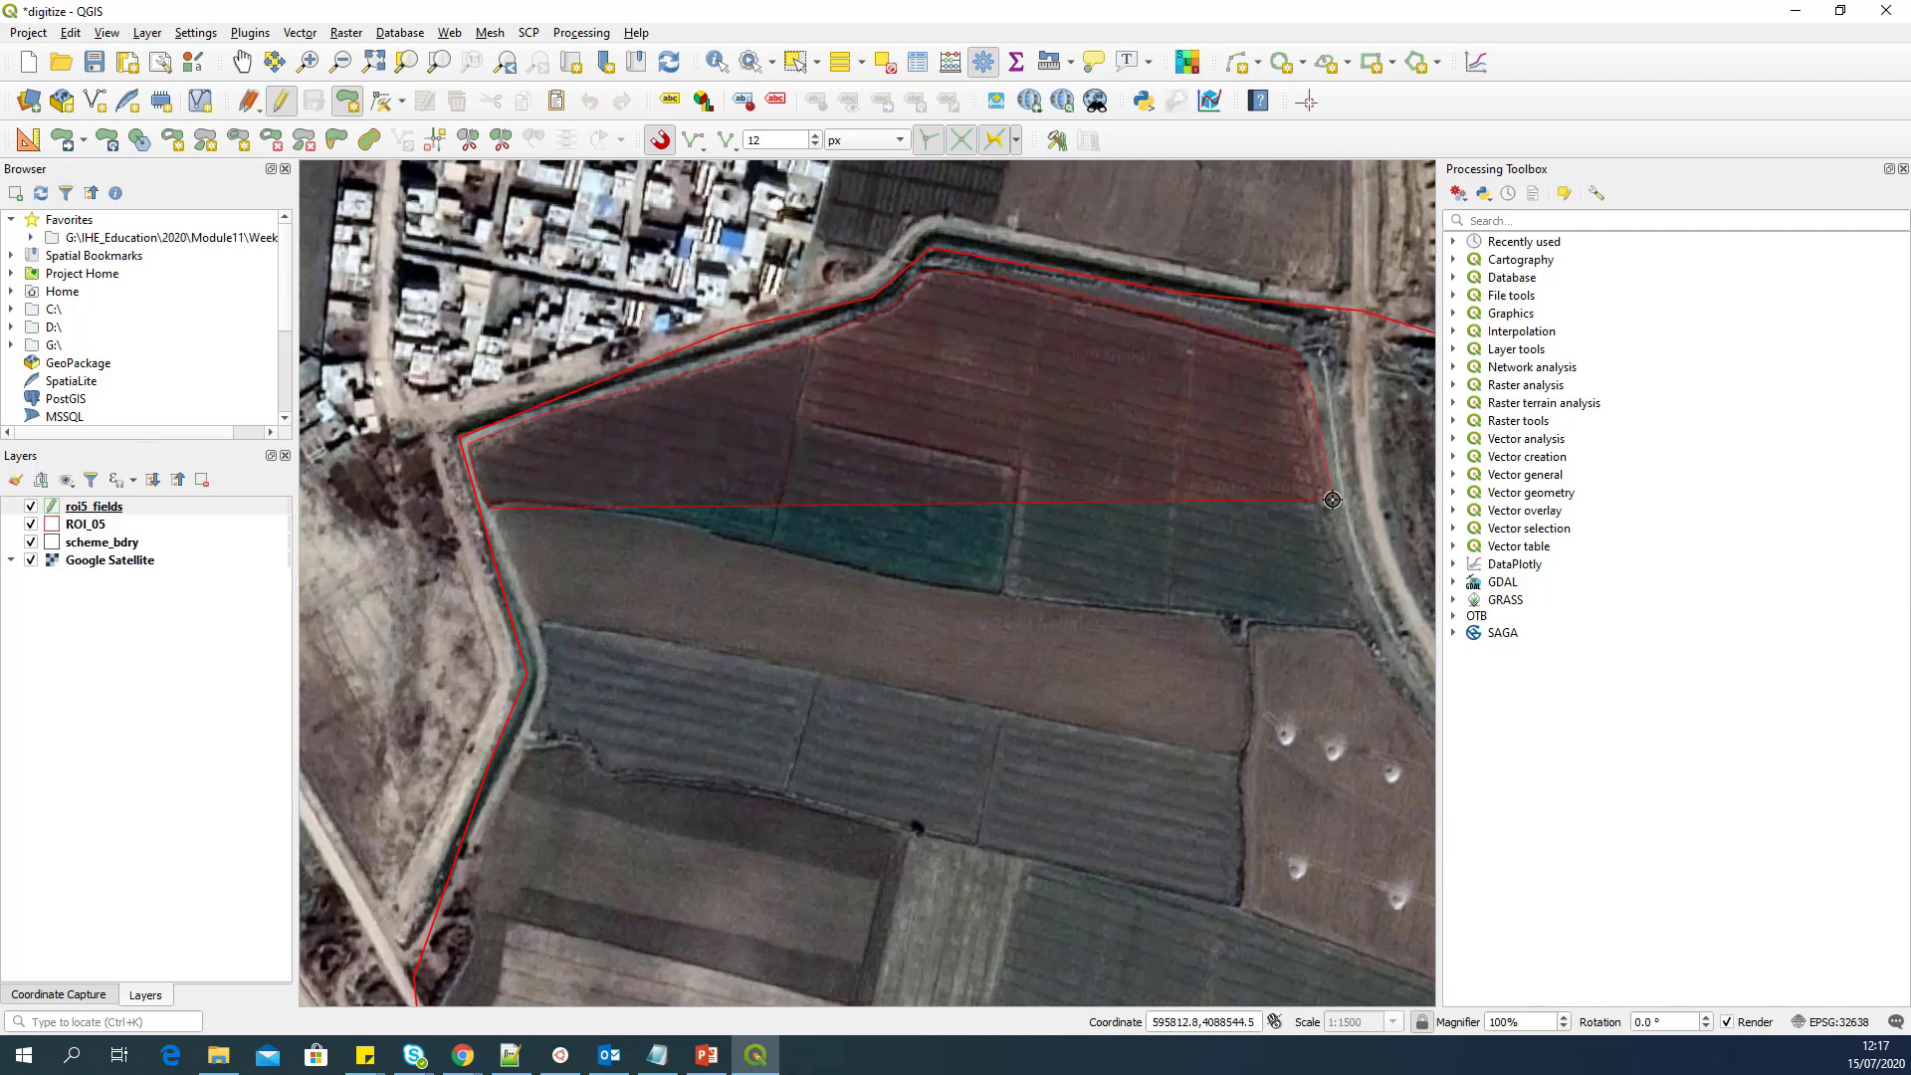
pyautogui.click(1360, 619)
# Step: Finish the polygon and save it with id 1 and plot_id roi5_1
pyautogui.rightClick(497, 506)
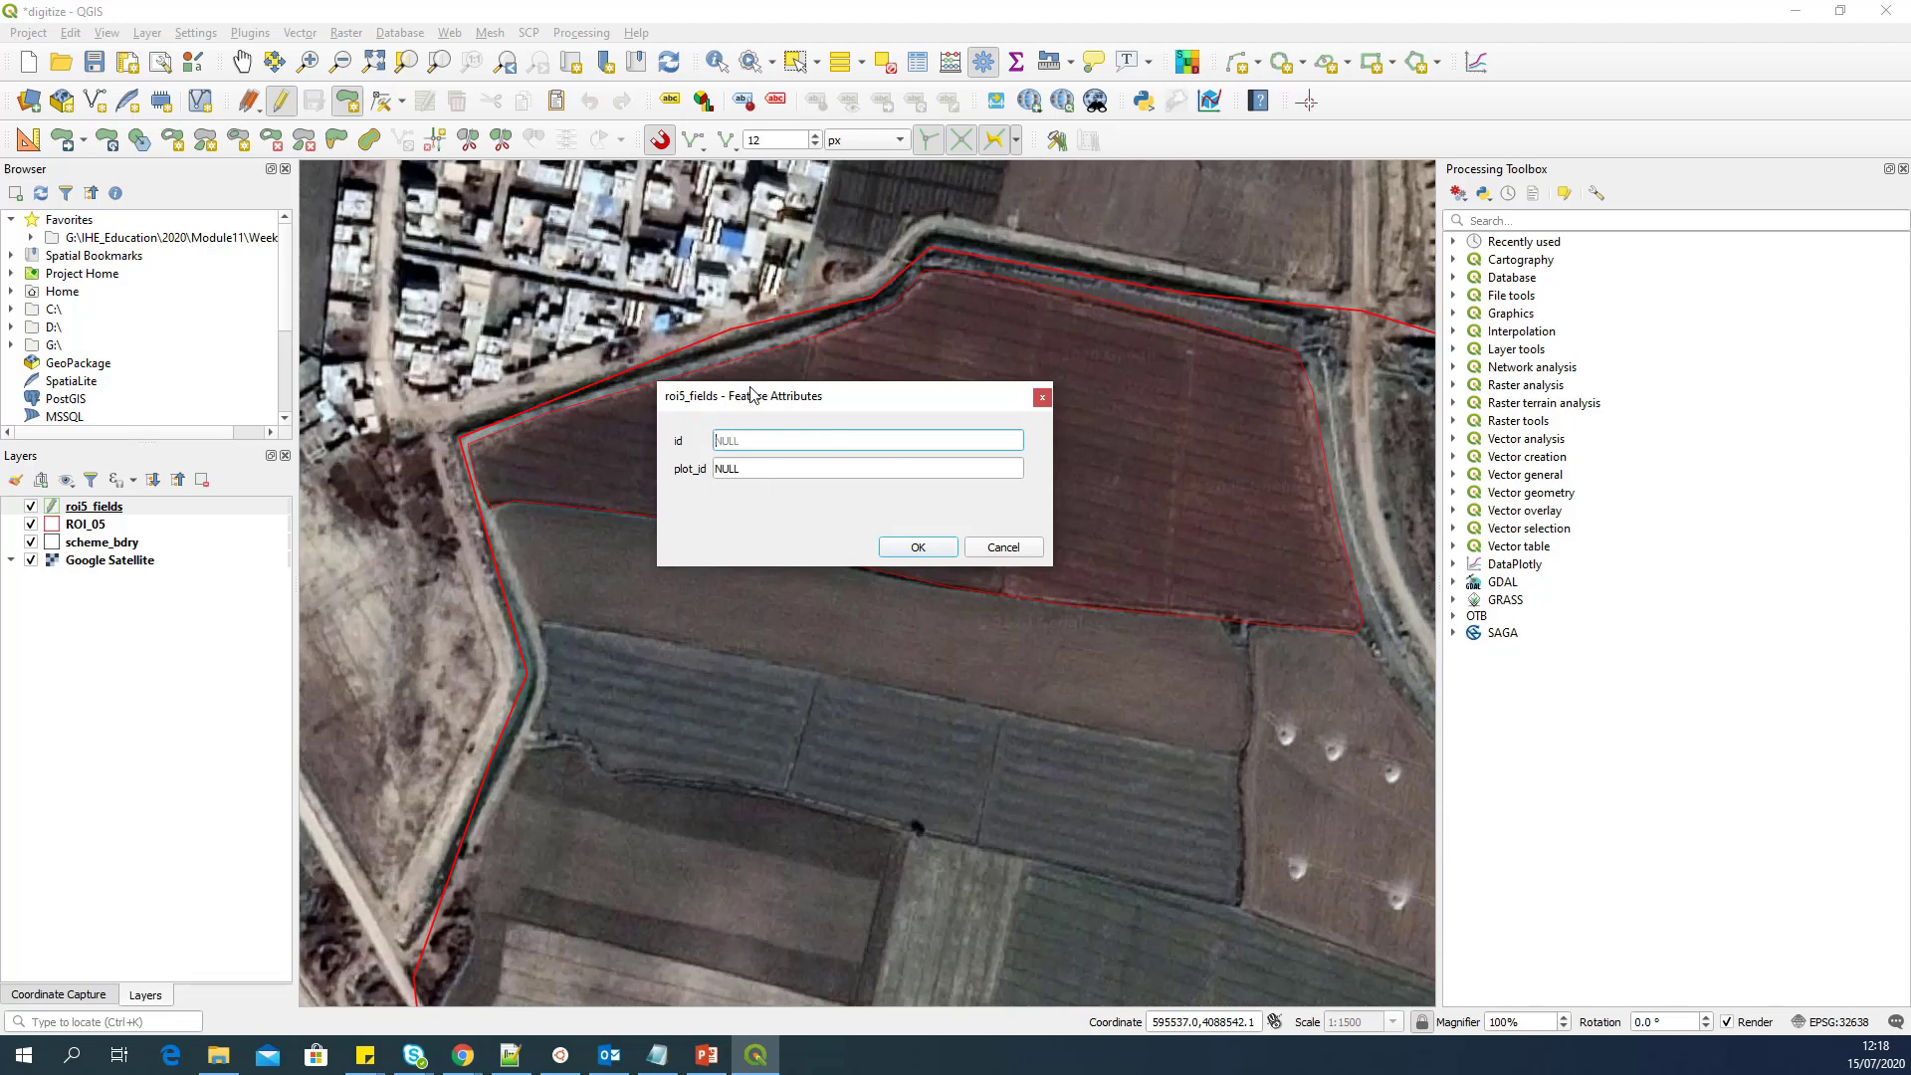
pyautogui.moveTo(752, 395); pyautogui.dragTo(670, 319)
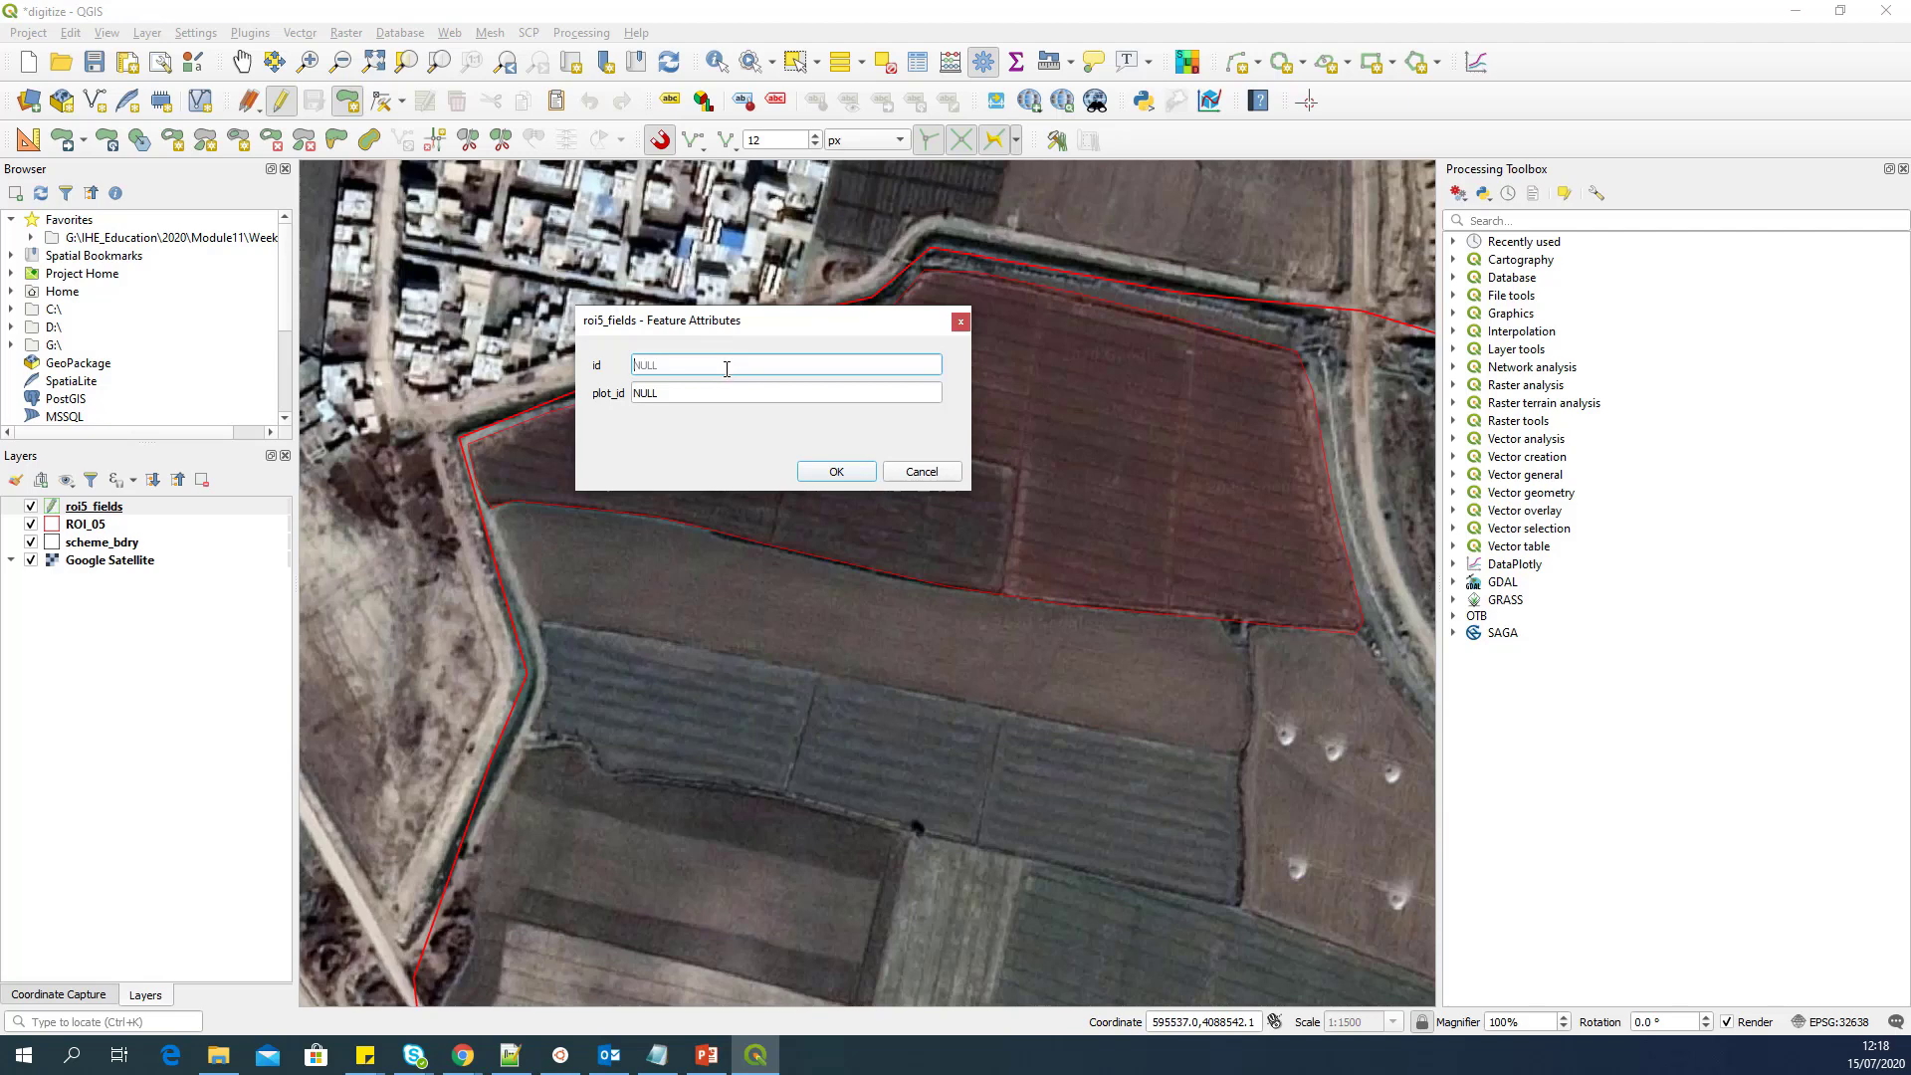
pyautogui.write('1')
pyautogui.press('Tab')
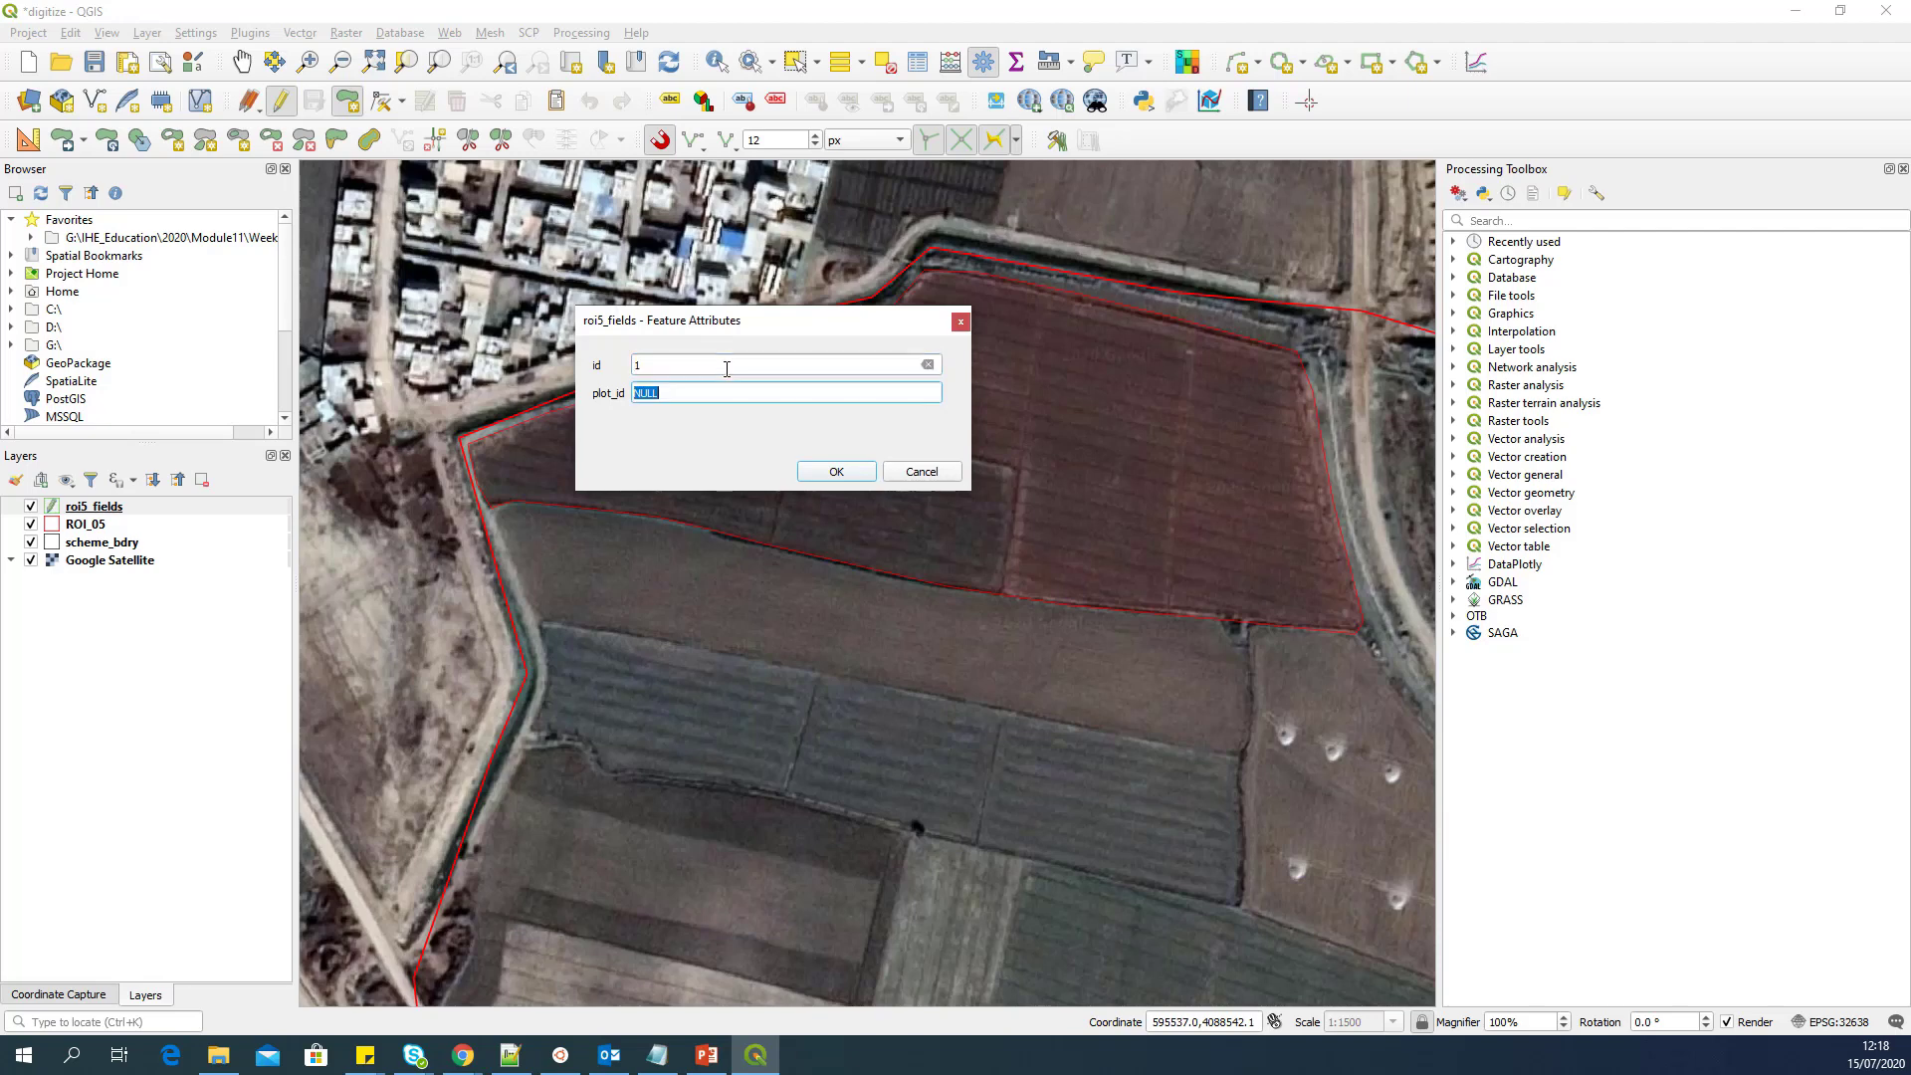
pyautogui.write('roi5_1')
pyautogui.click(836, 472)
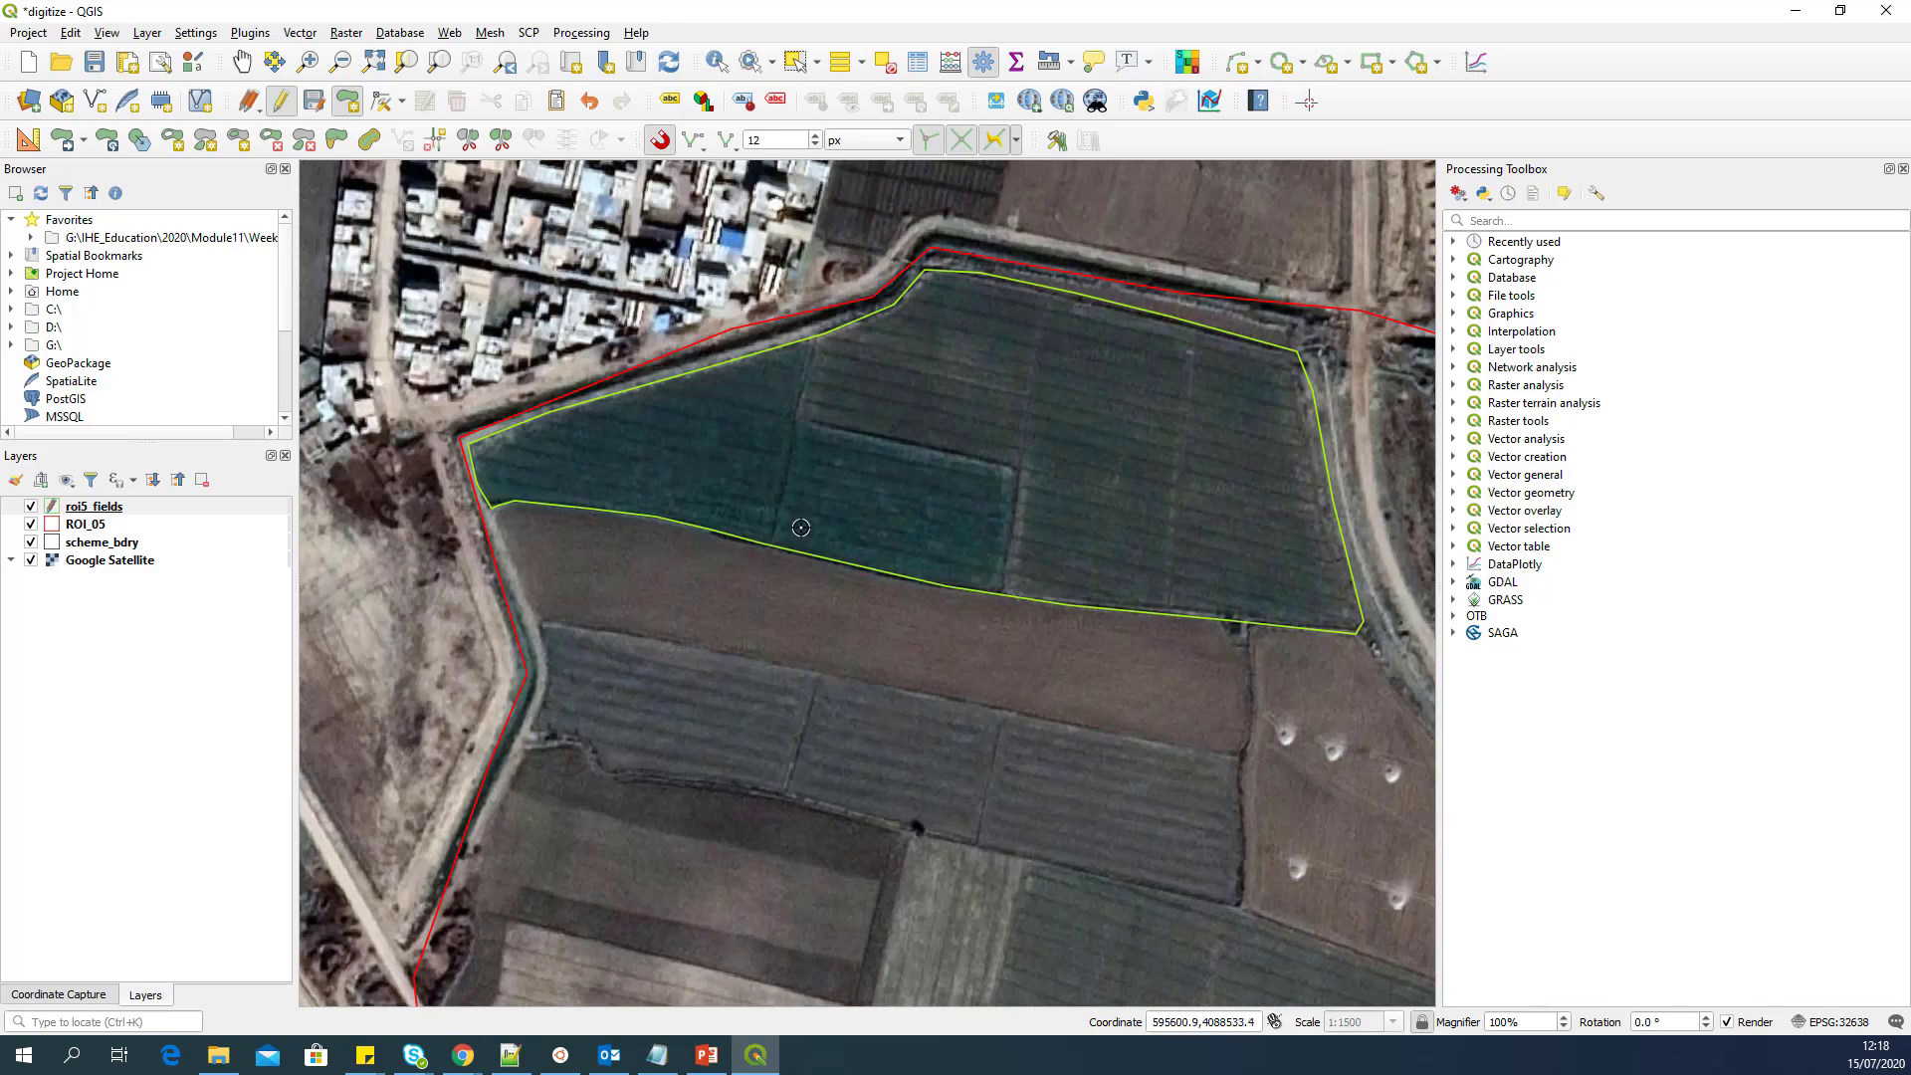
# Step: Return to 100% magnification and start the second field polygon, snapping onto the first field's edge
pyautogui.scroll(-1, 801, 526)
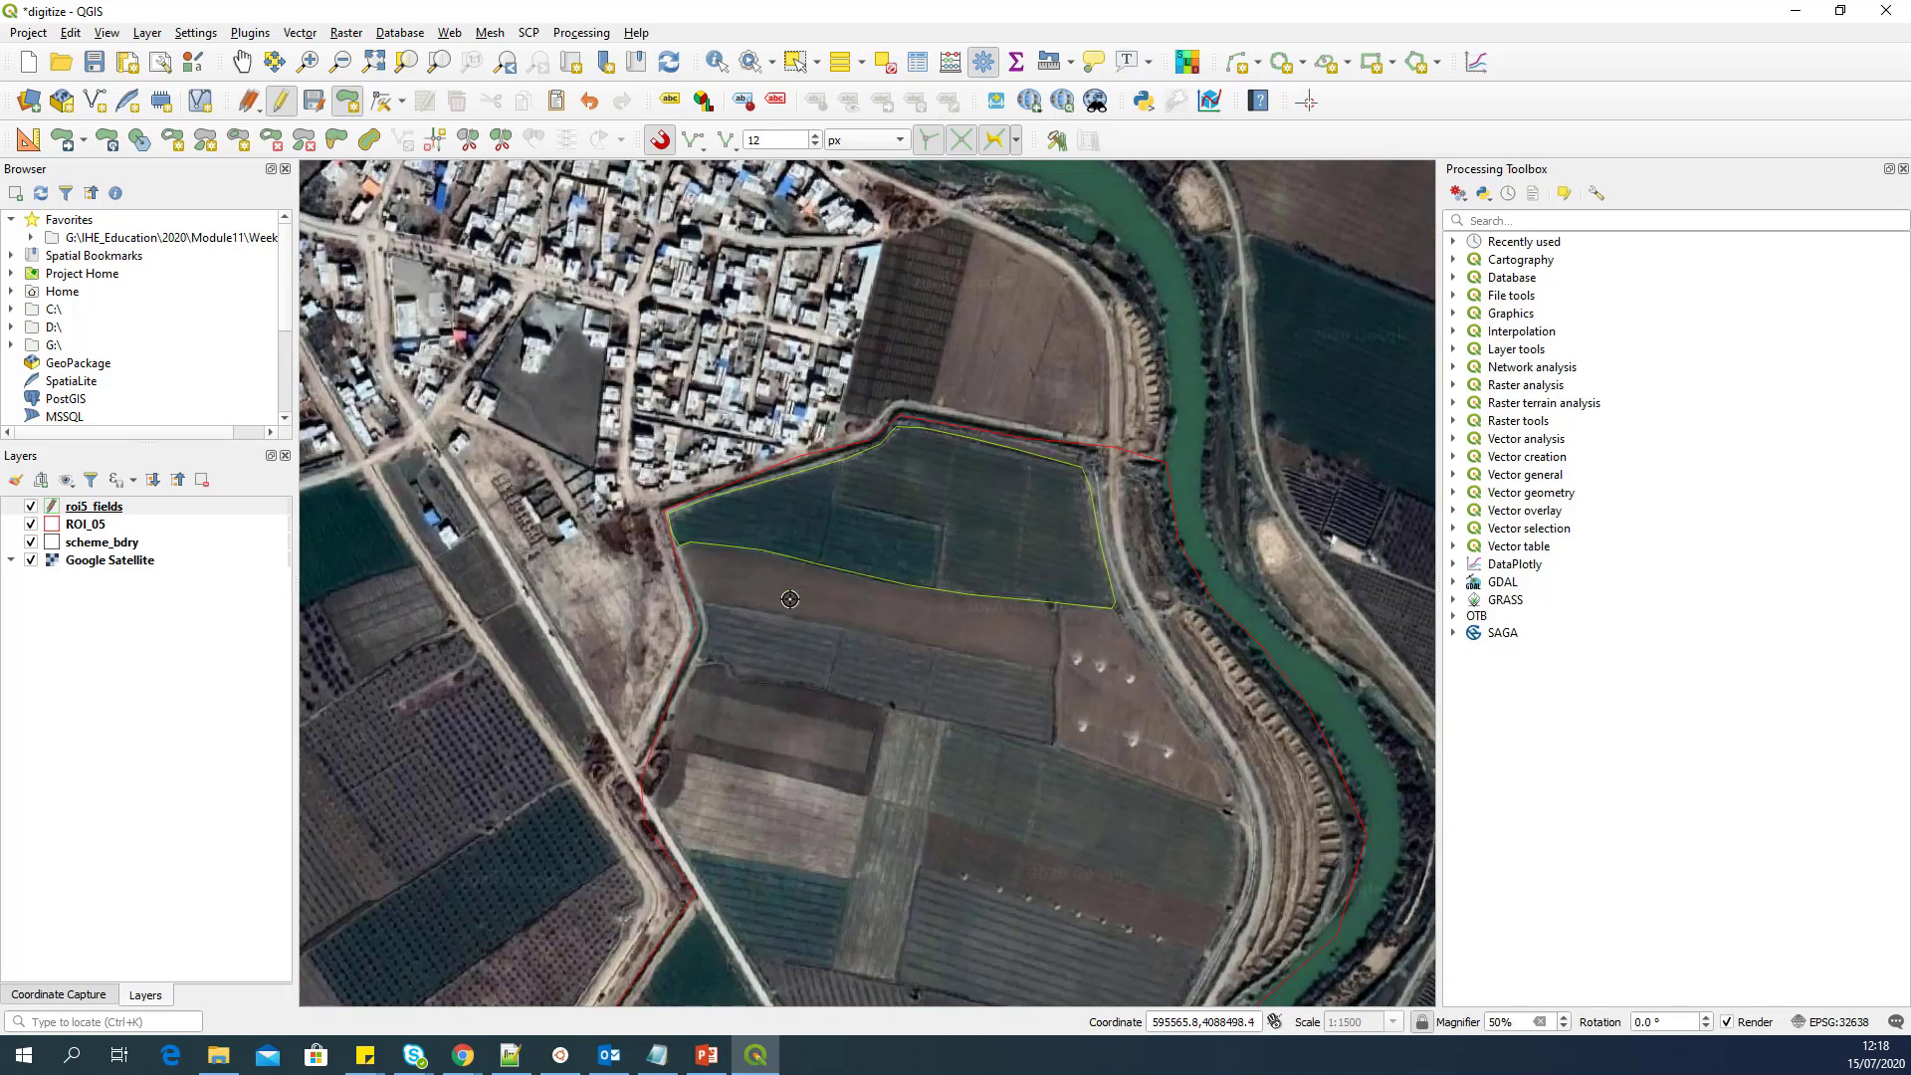
pyautogui.hotkey('ctrl', 'alt', '+')
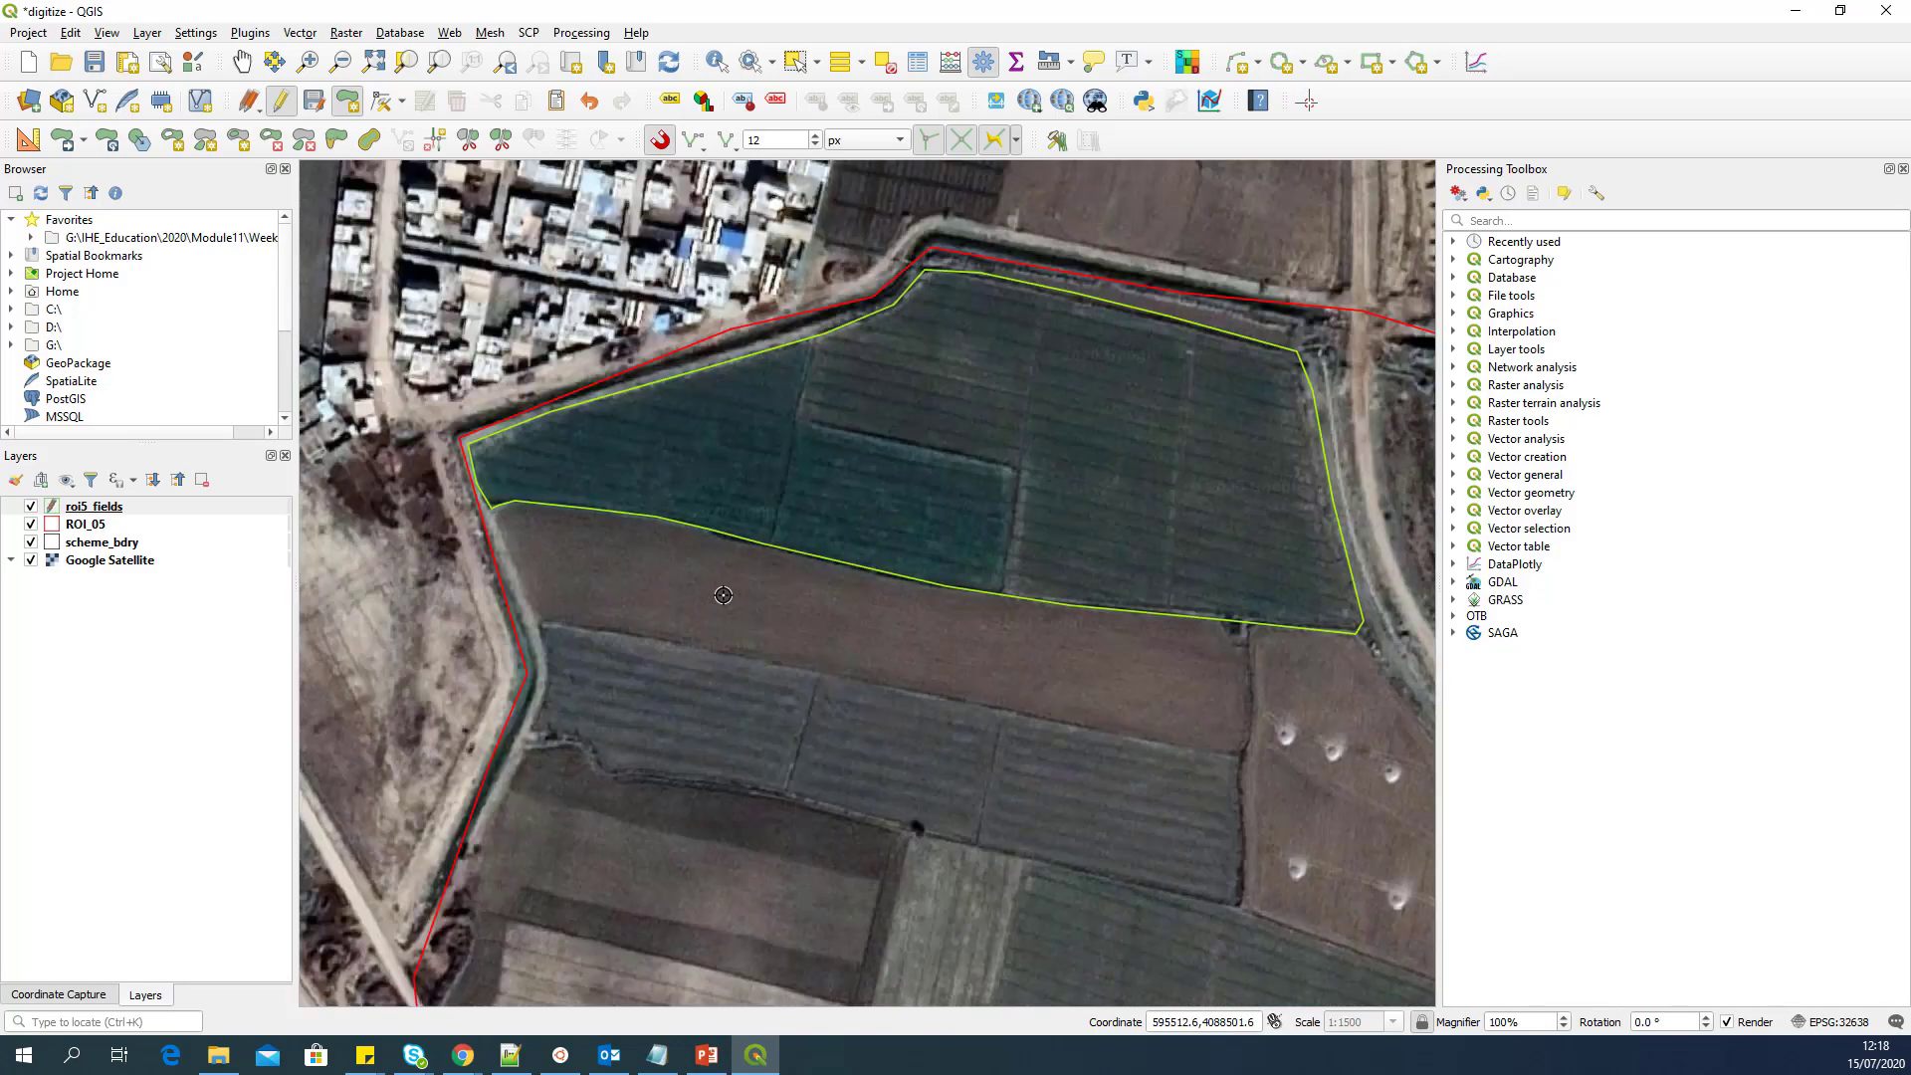
pyautogui.click(535, 624)
pyautogui.click(503, 507)
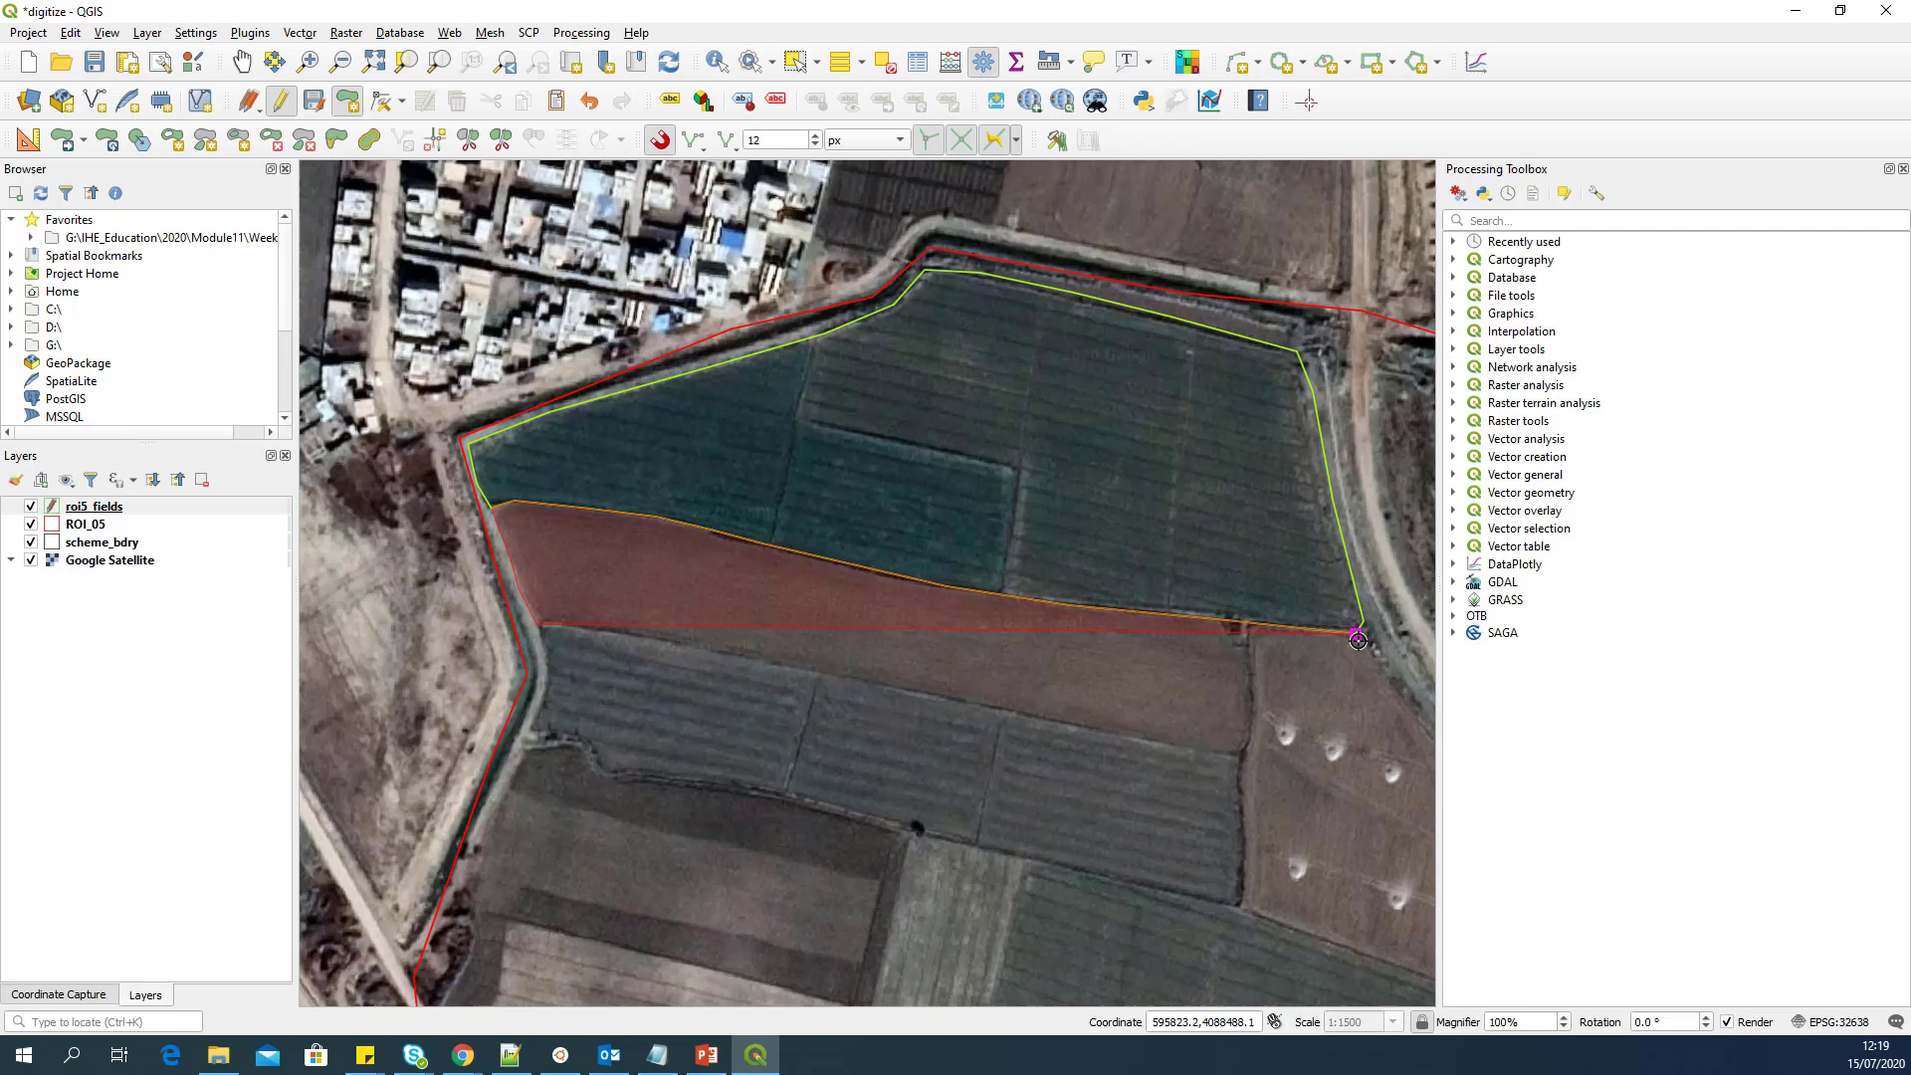
# Step: Place the second field's northeast and southeast corner vertices, panning east and back
pyautogui.moveTo(1355, 639); pyautogui.dragTo(802, 504)
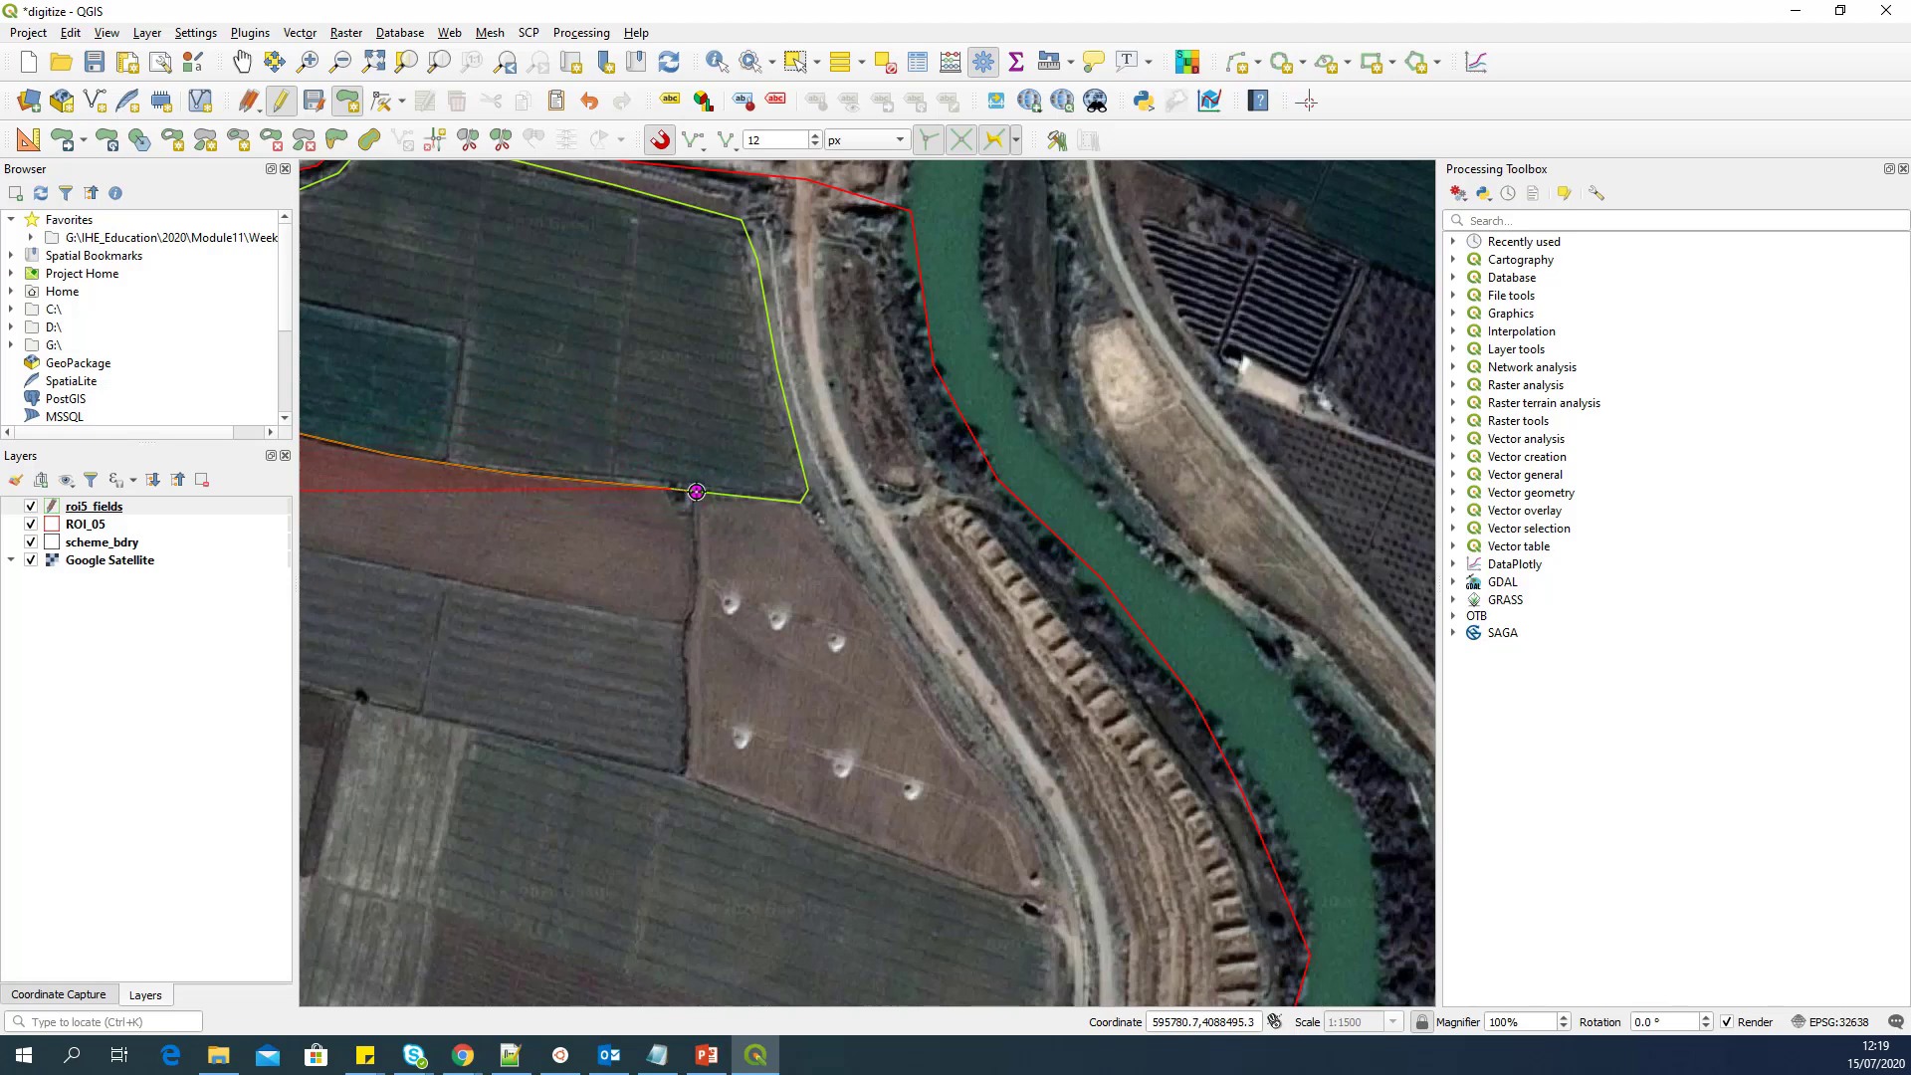
pyautogui.click(697, 492)
pyautogui.click(687, 625)
pyautogui.moveTo(687, 625); pyautogui.dragTo(1302, 621)
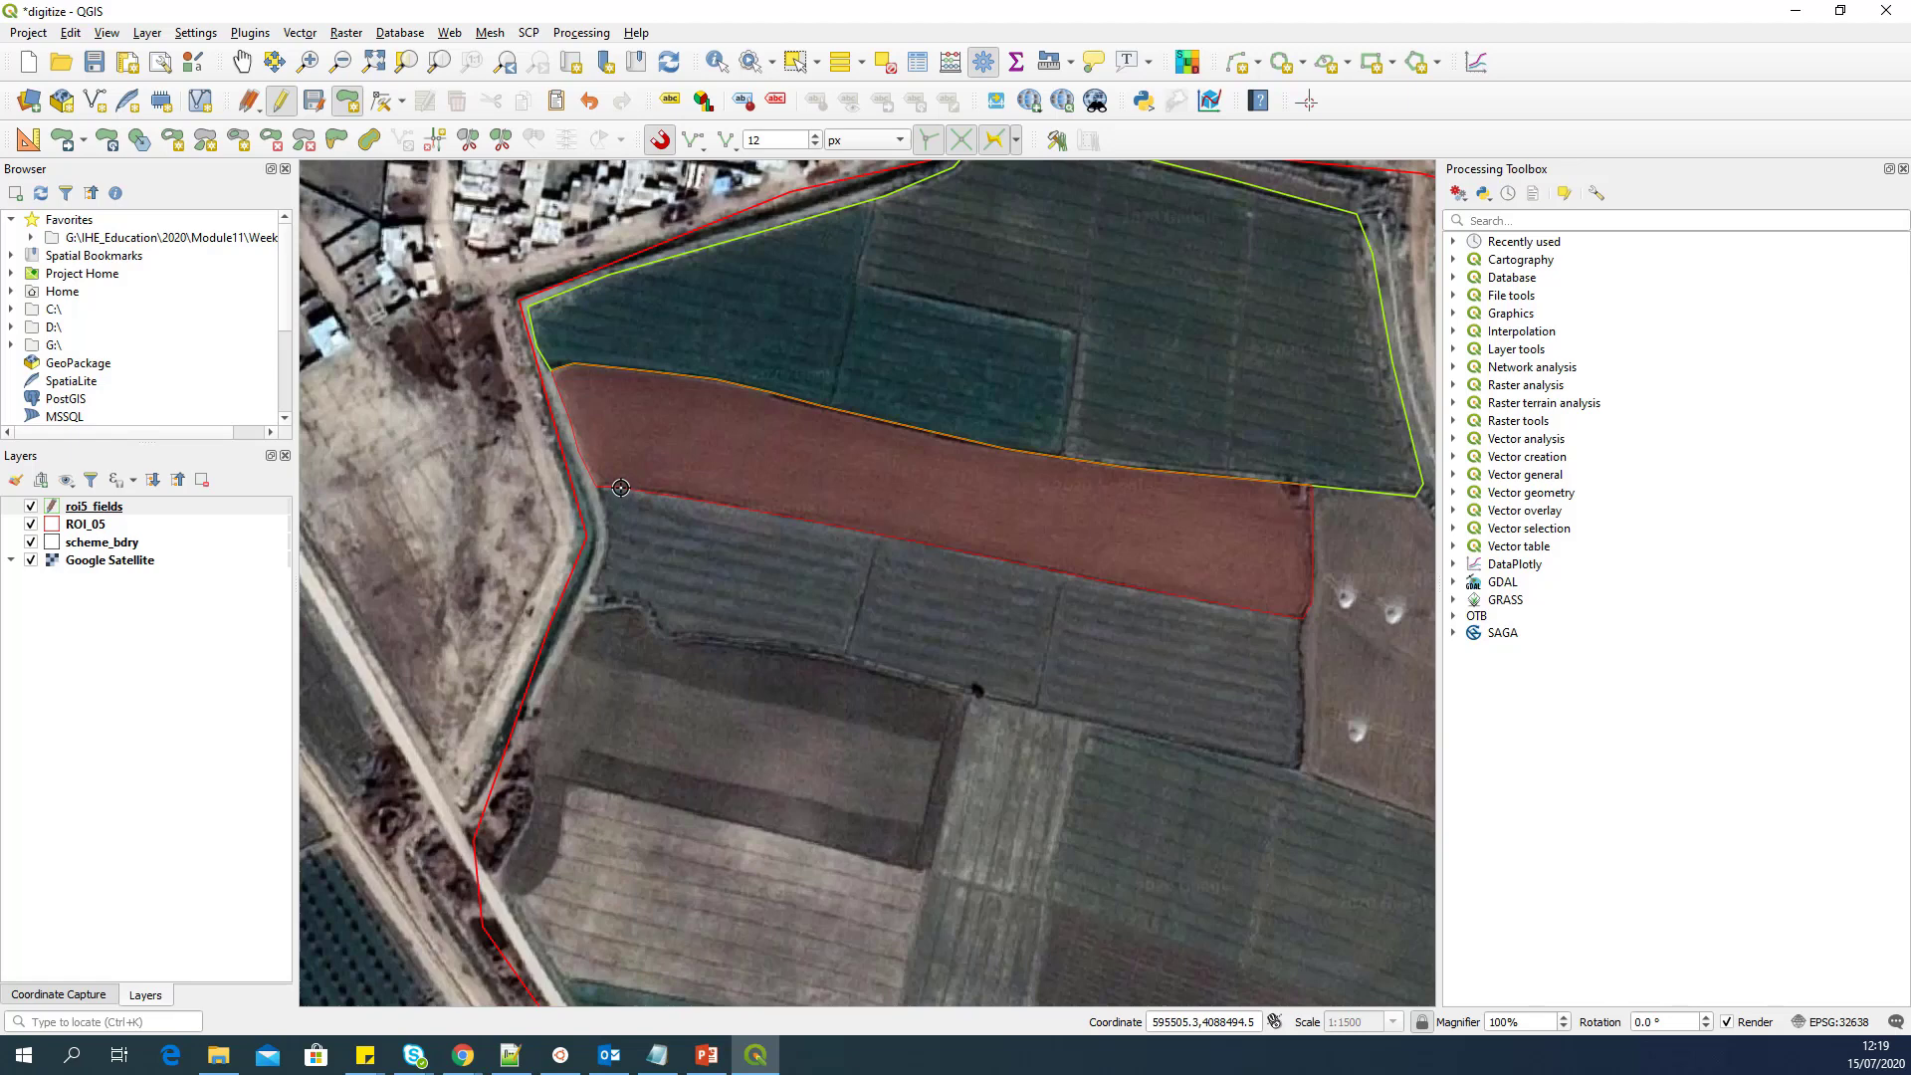
# Step: Finish the second polygon and save it with id 2 and plot_id roi5_2
pyautogui.rightClick(621, 488)
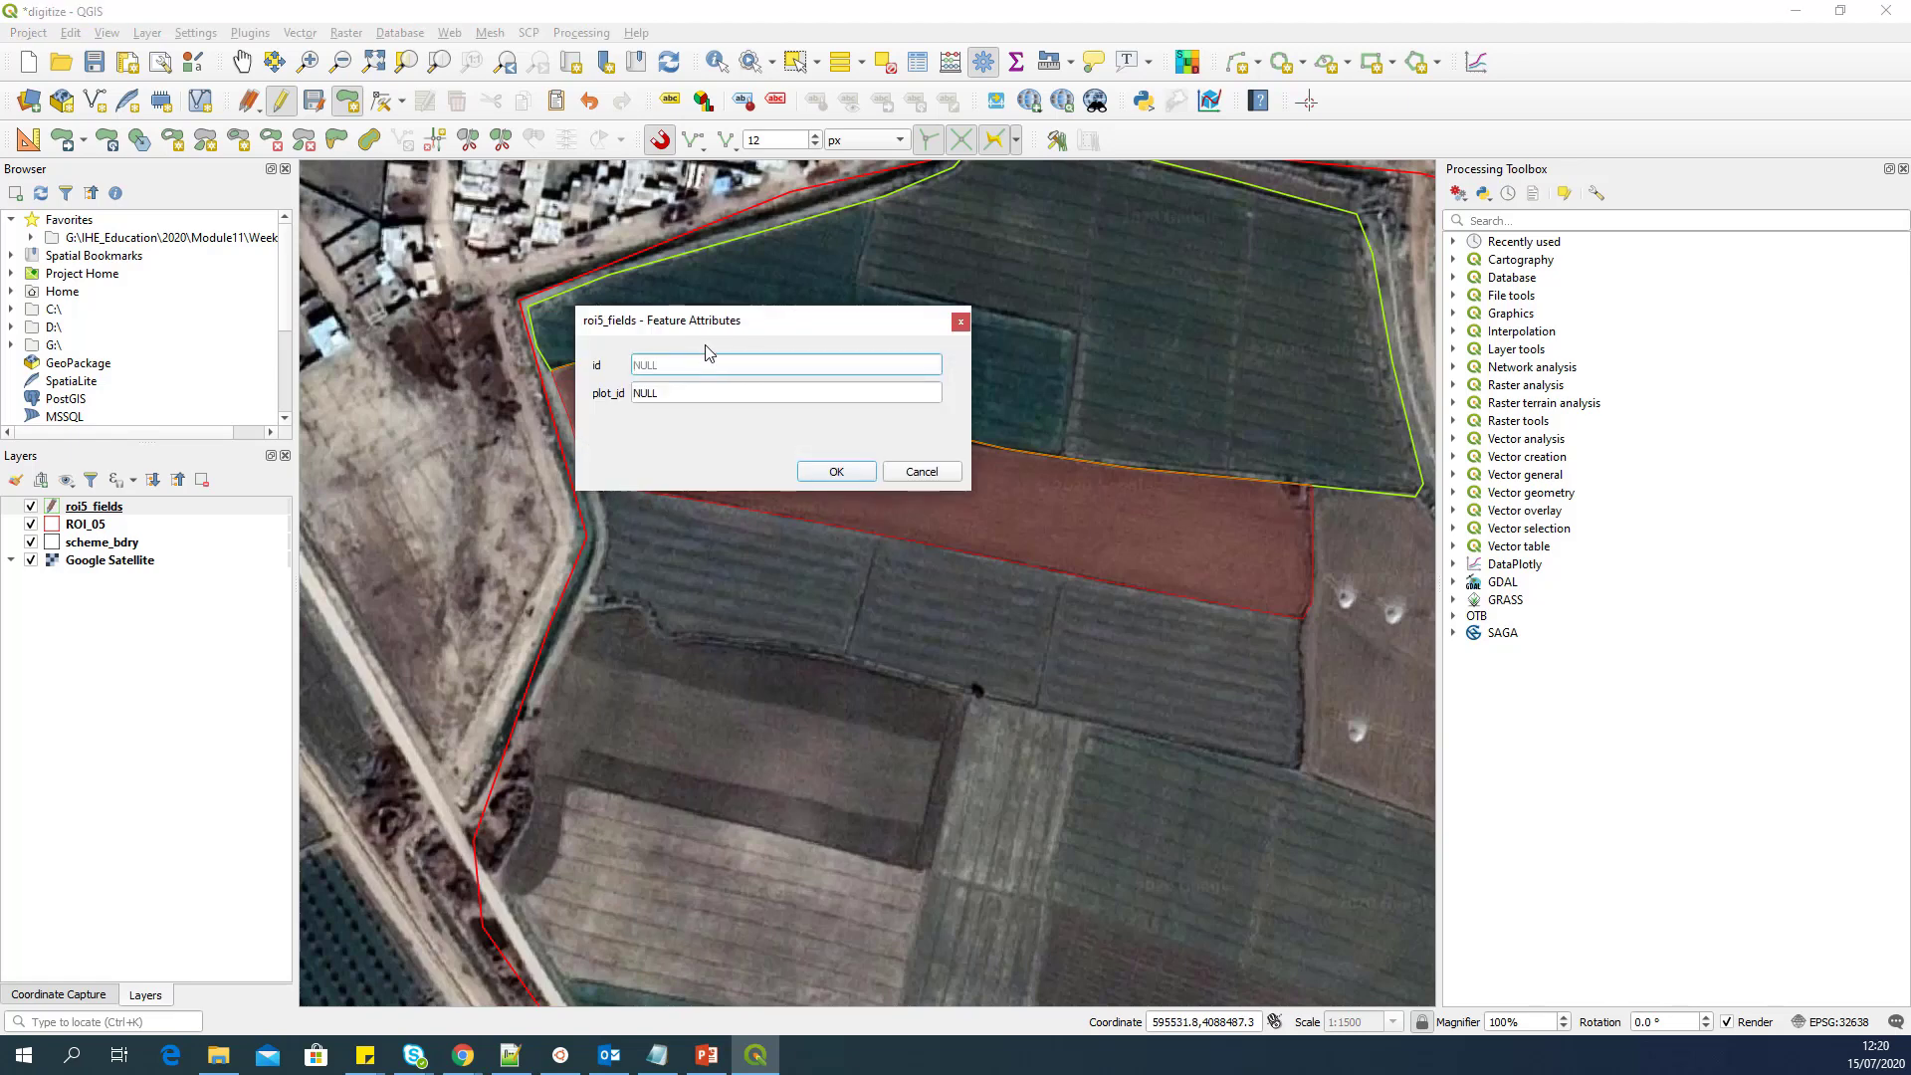
pyautogui.write('2')
pyautogui.press('Tab')
pyautogui.write('r')
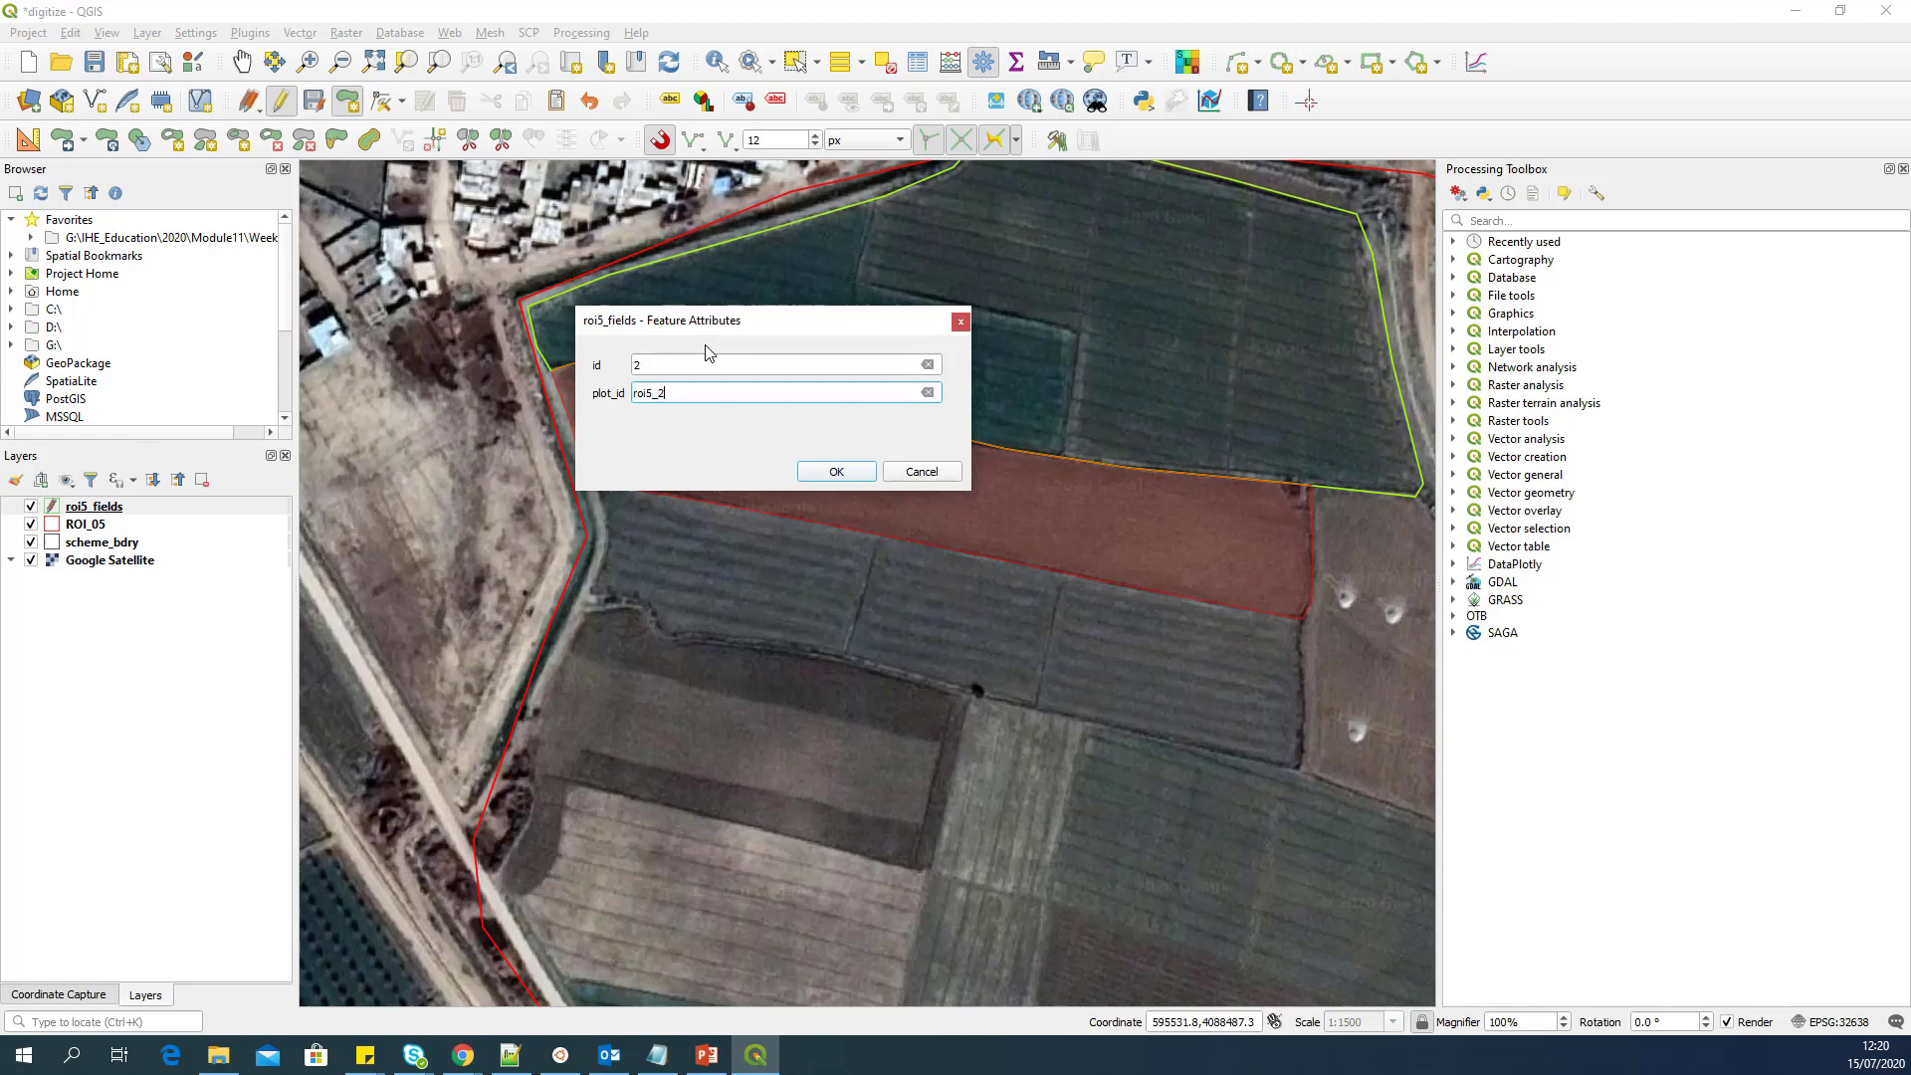
pyautogui.click(860, 471)
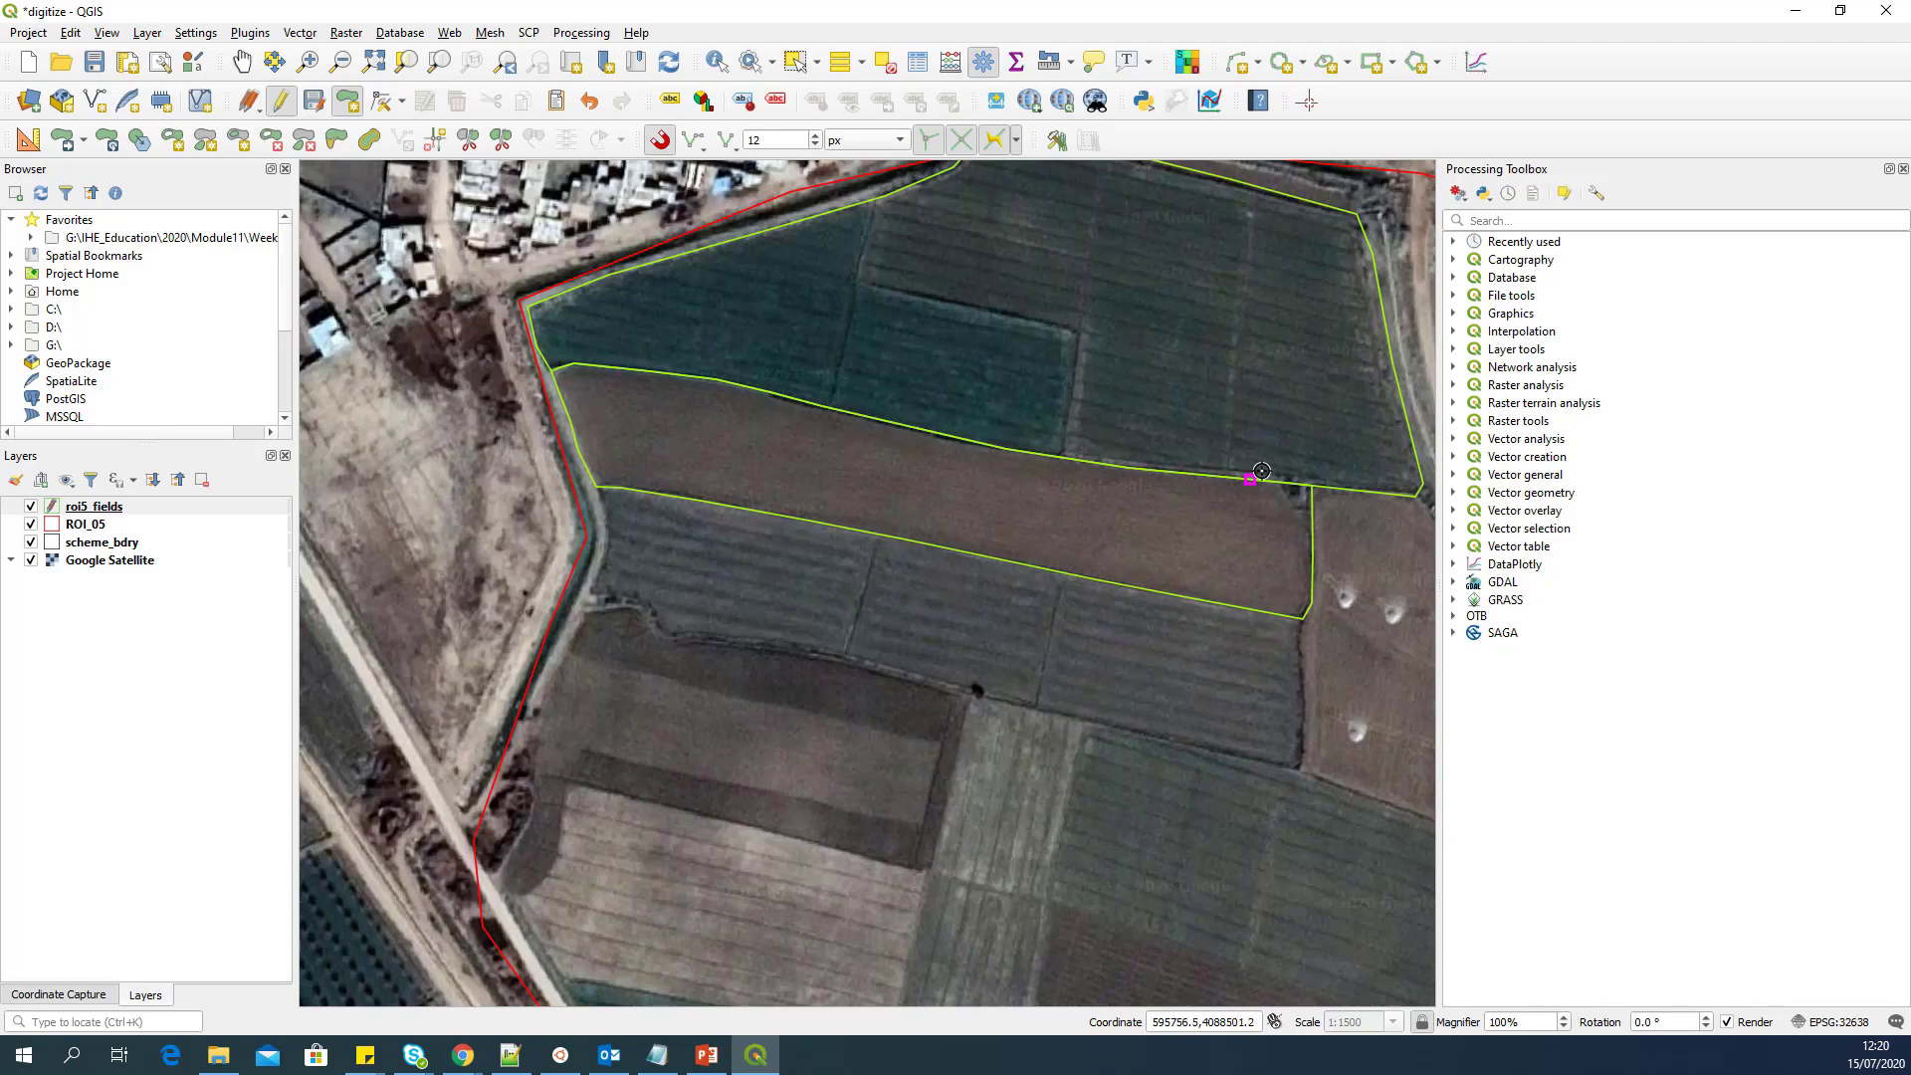
pyautogui.scroll(3, 804, 396)
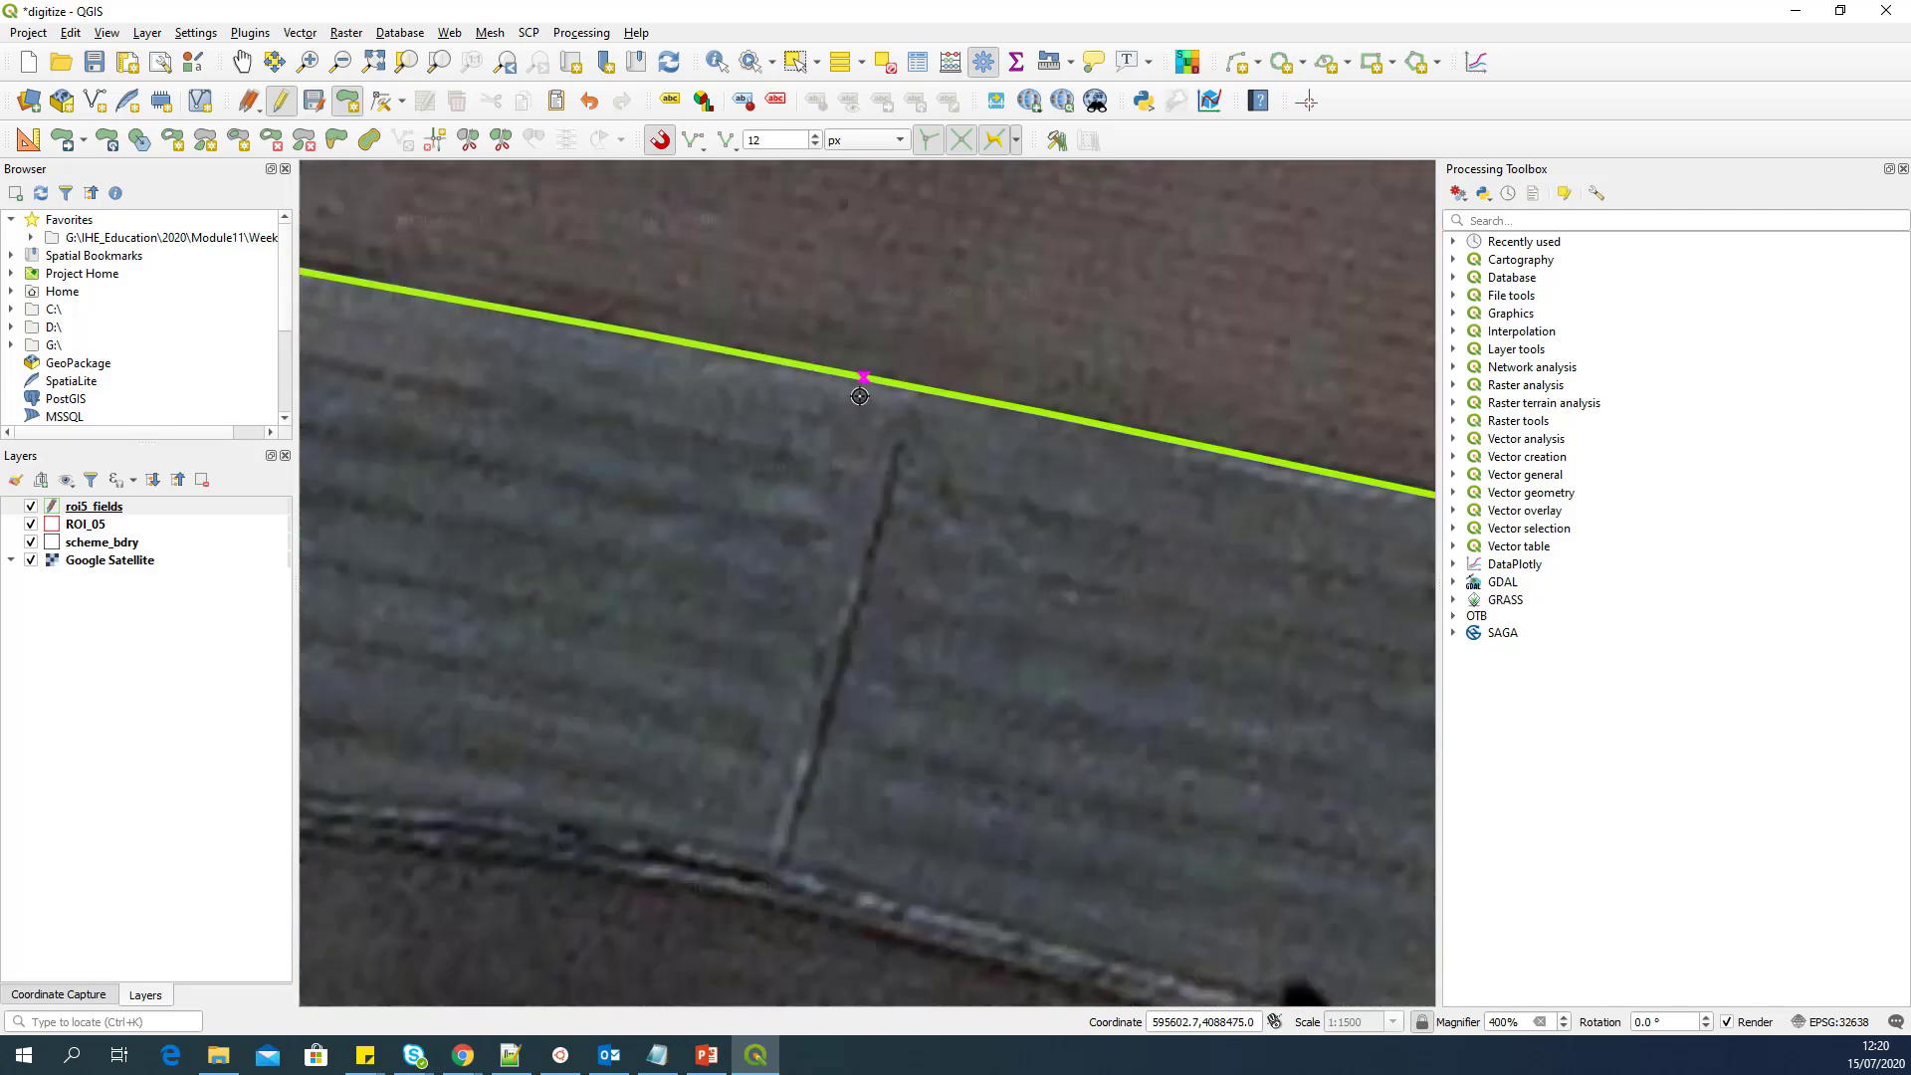
pyautogui.scroll(-3, 860, 396)
pyautogui.scroll(1, 585, 689)
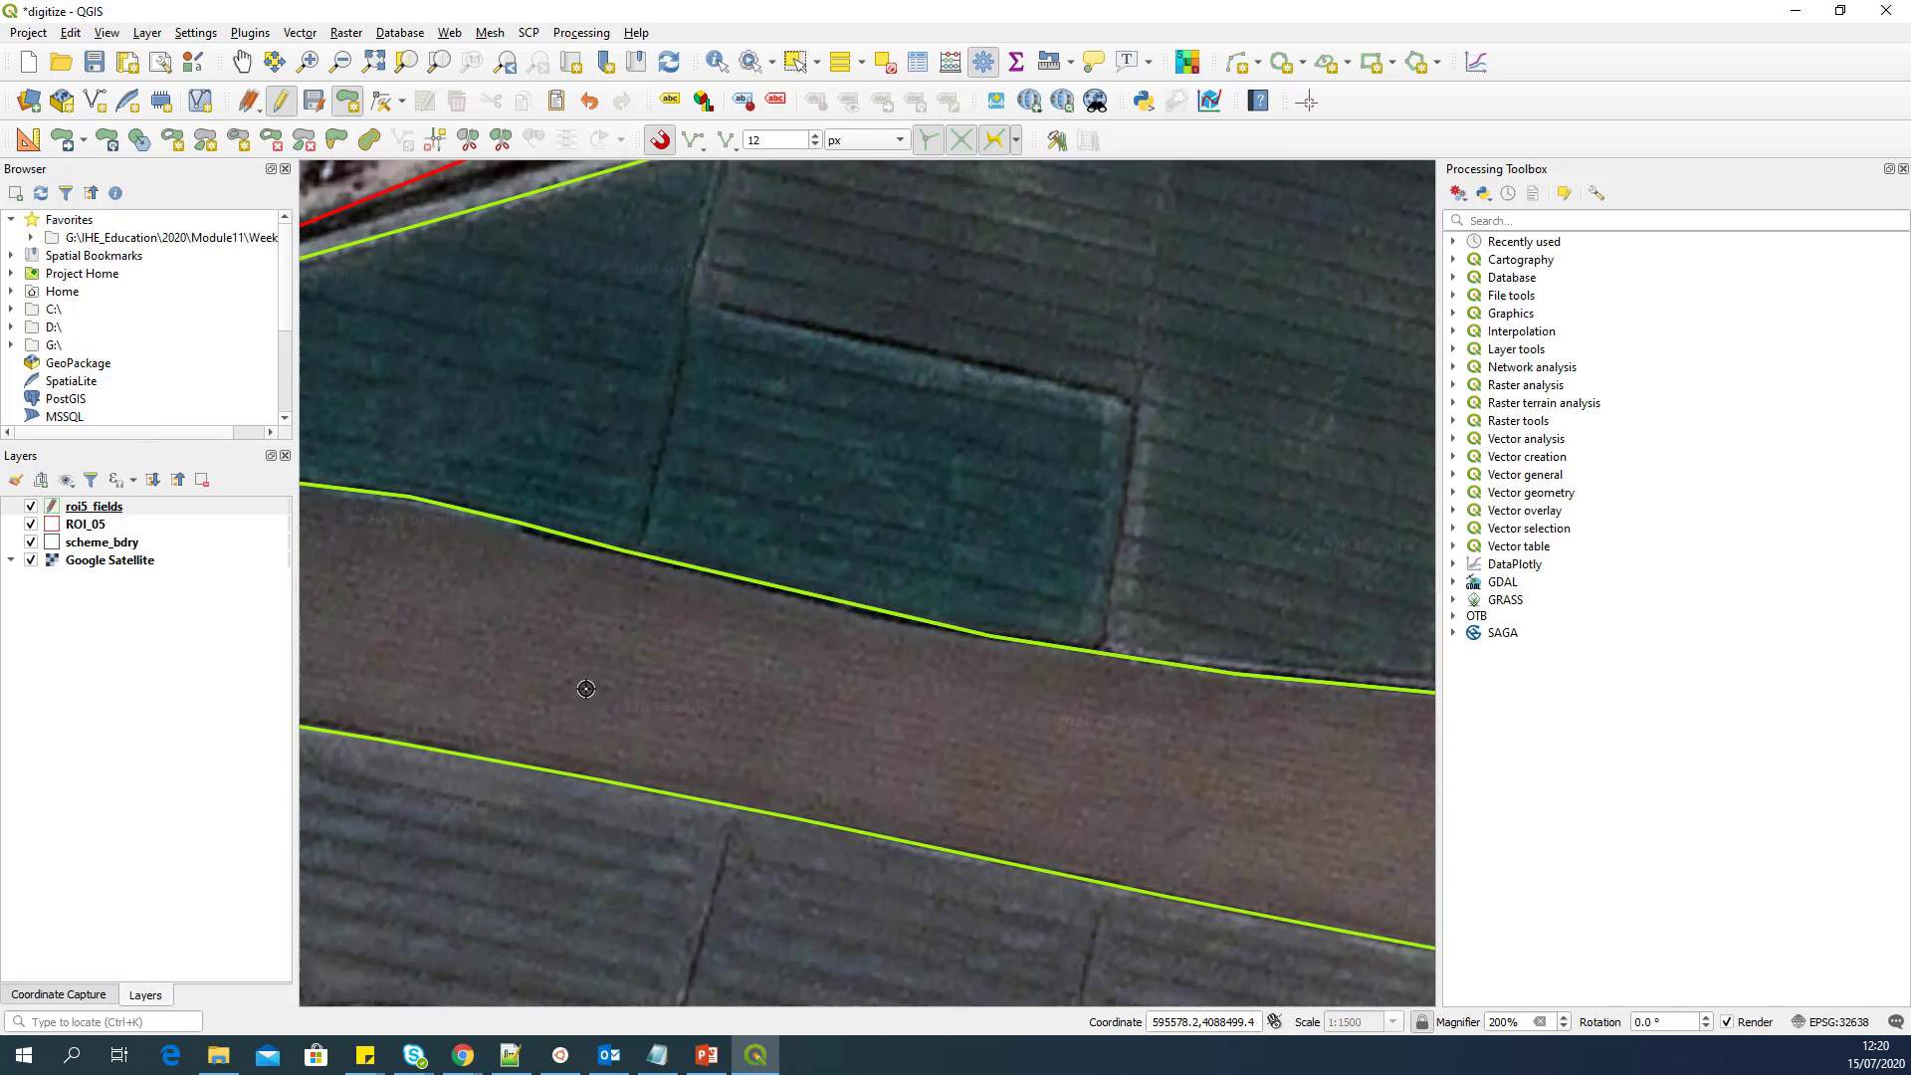
pyautogui.moveTo(756, 585); pyautogui.dragTo(438, 543)
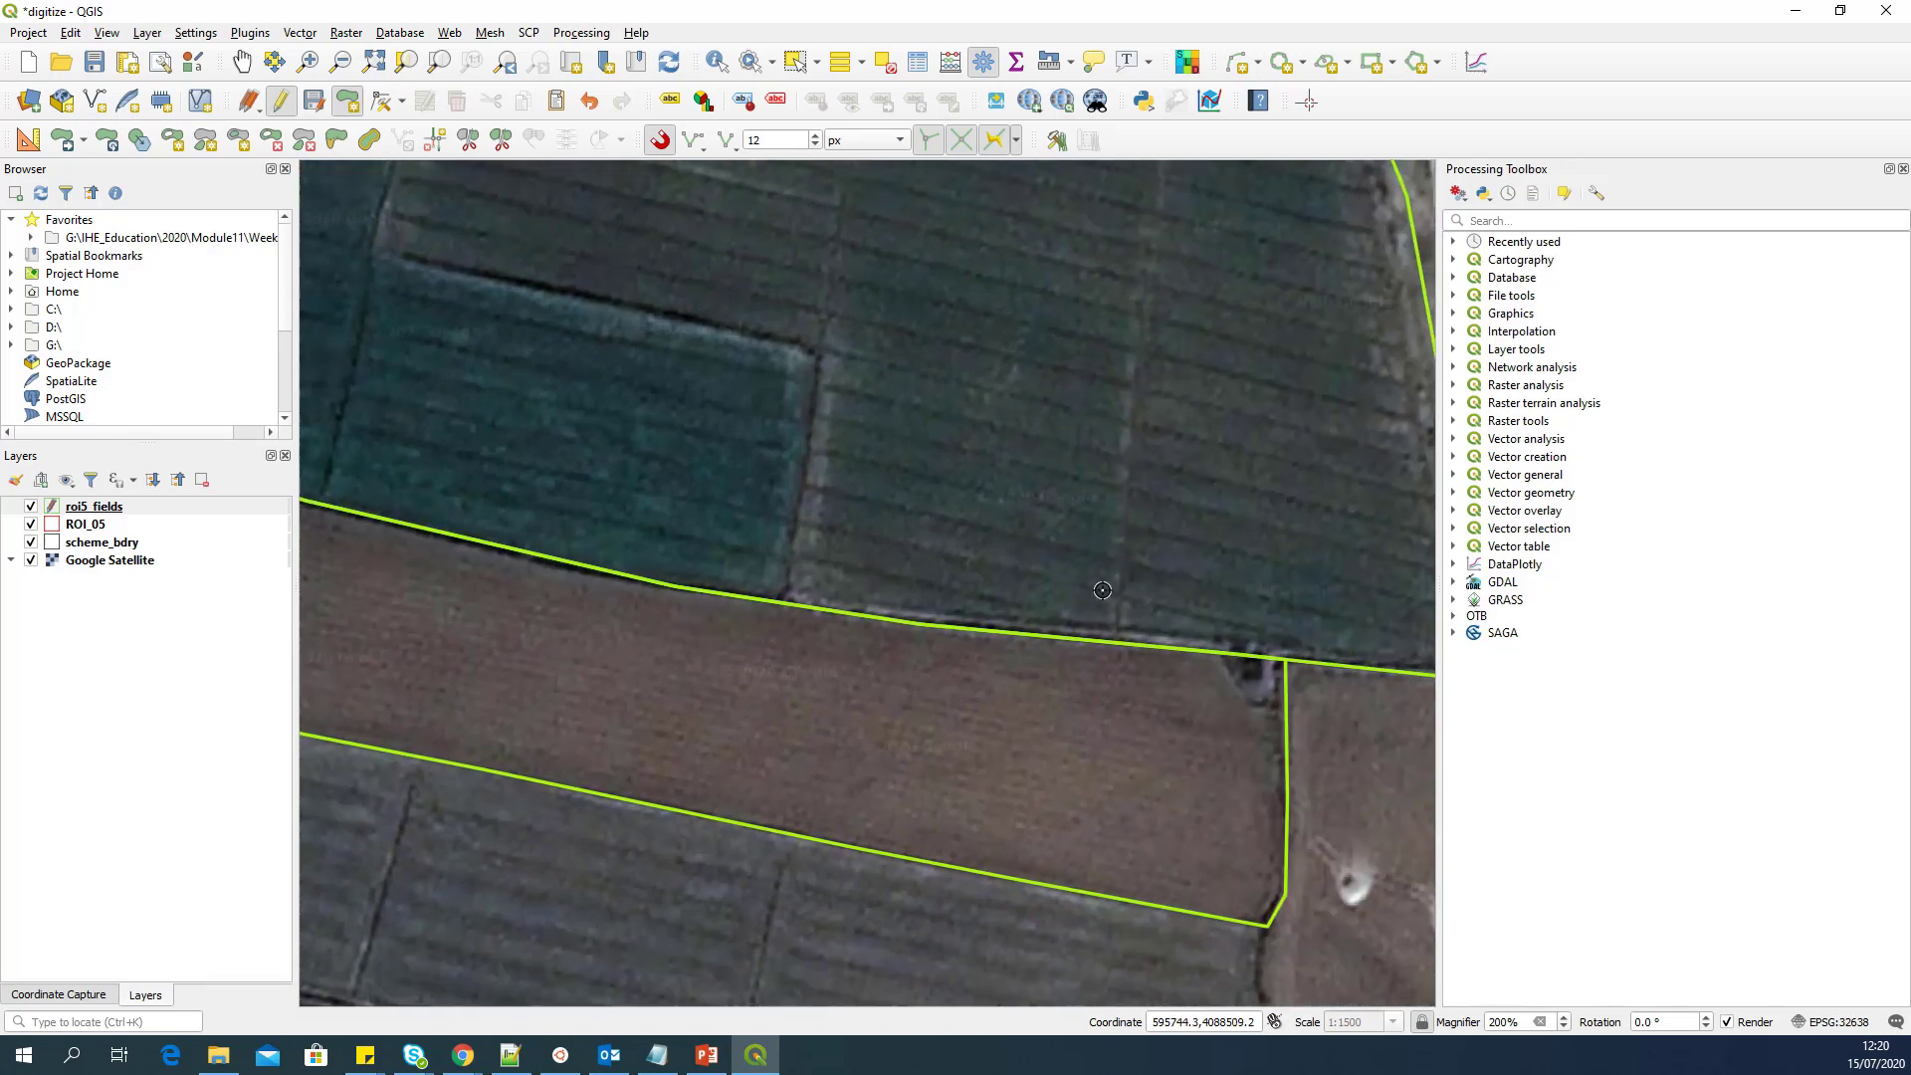
pyautogui.scroll(2, 959, 622)
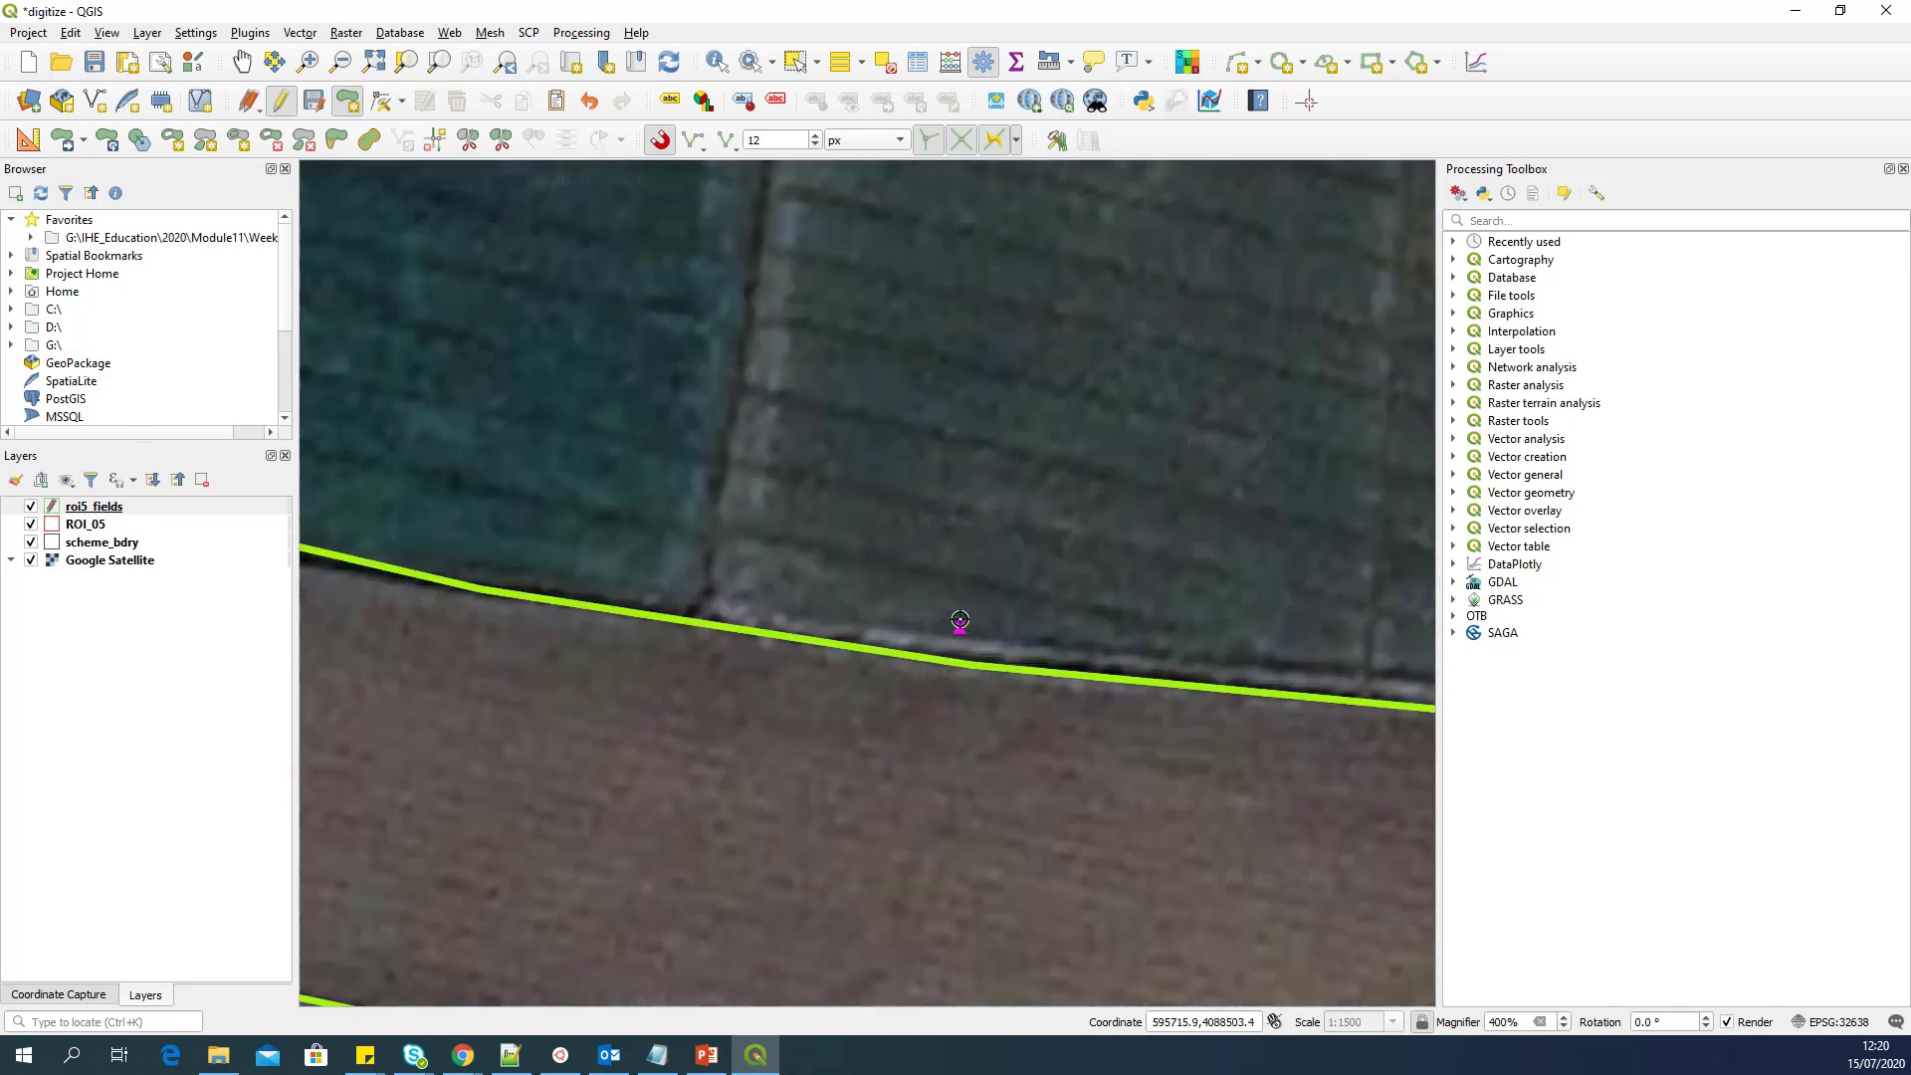
pyautogui.scroll(-1, 959, 622)
pyautogui.scroll(-1, 959, 622)
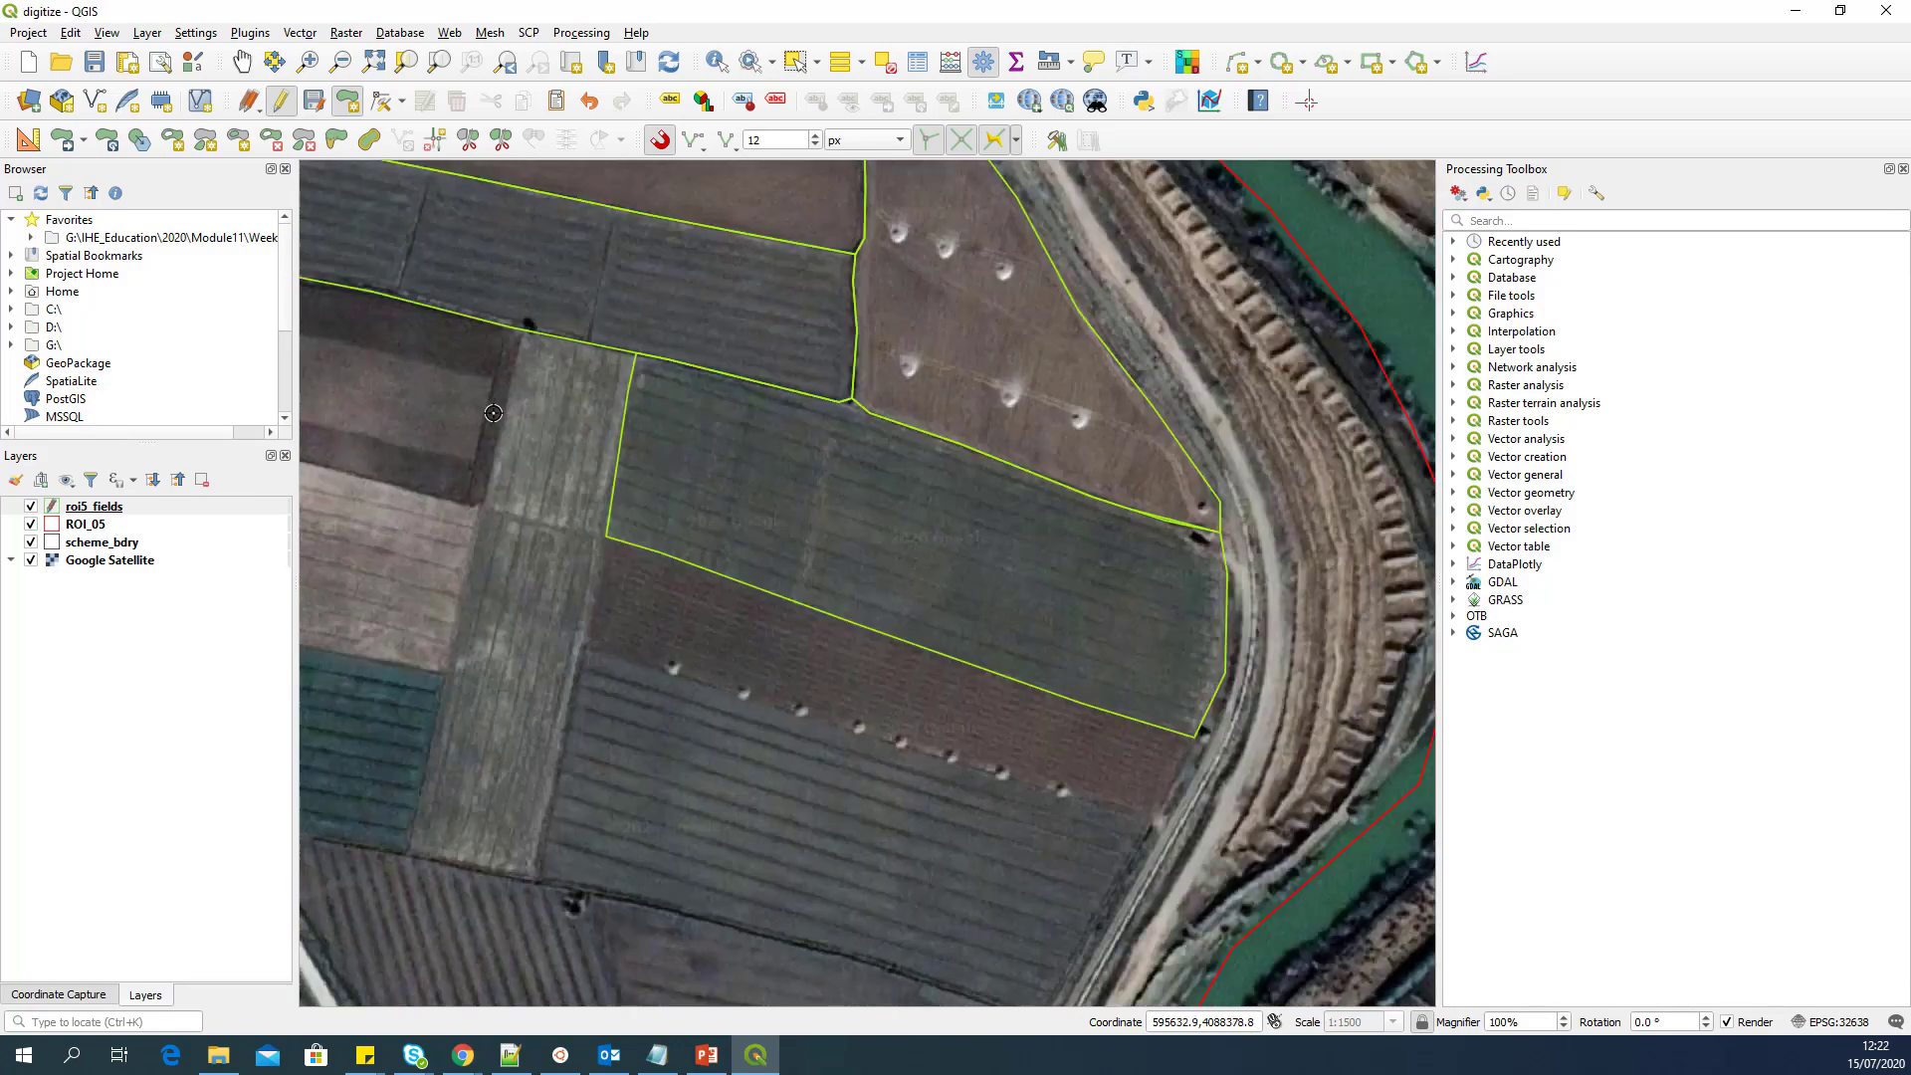
pyautogui.scroll(-1, 484, 416)
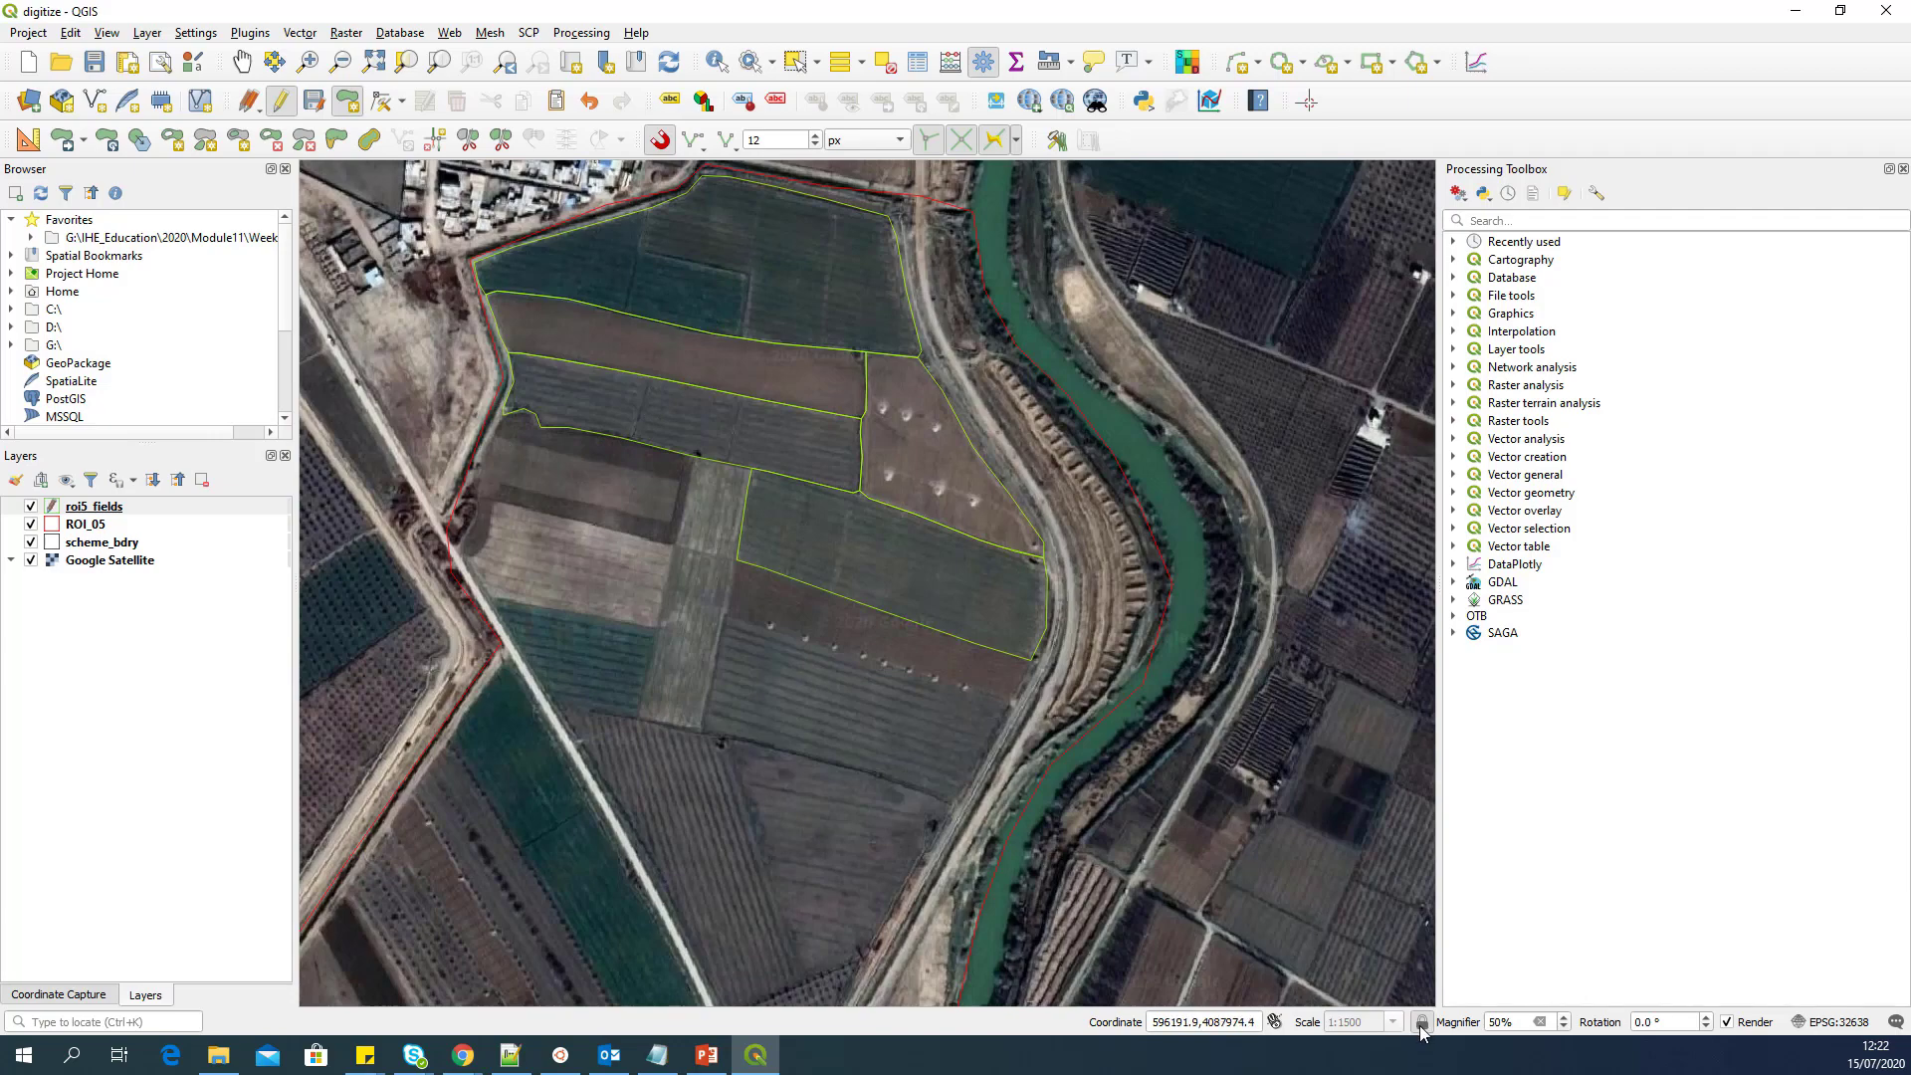
pyautogui.click(1421, 1022)
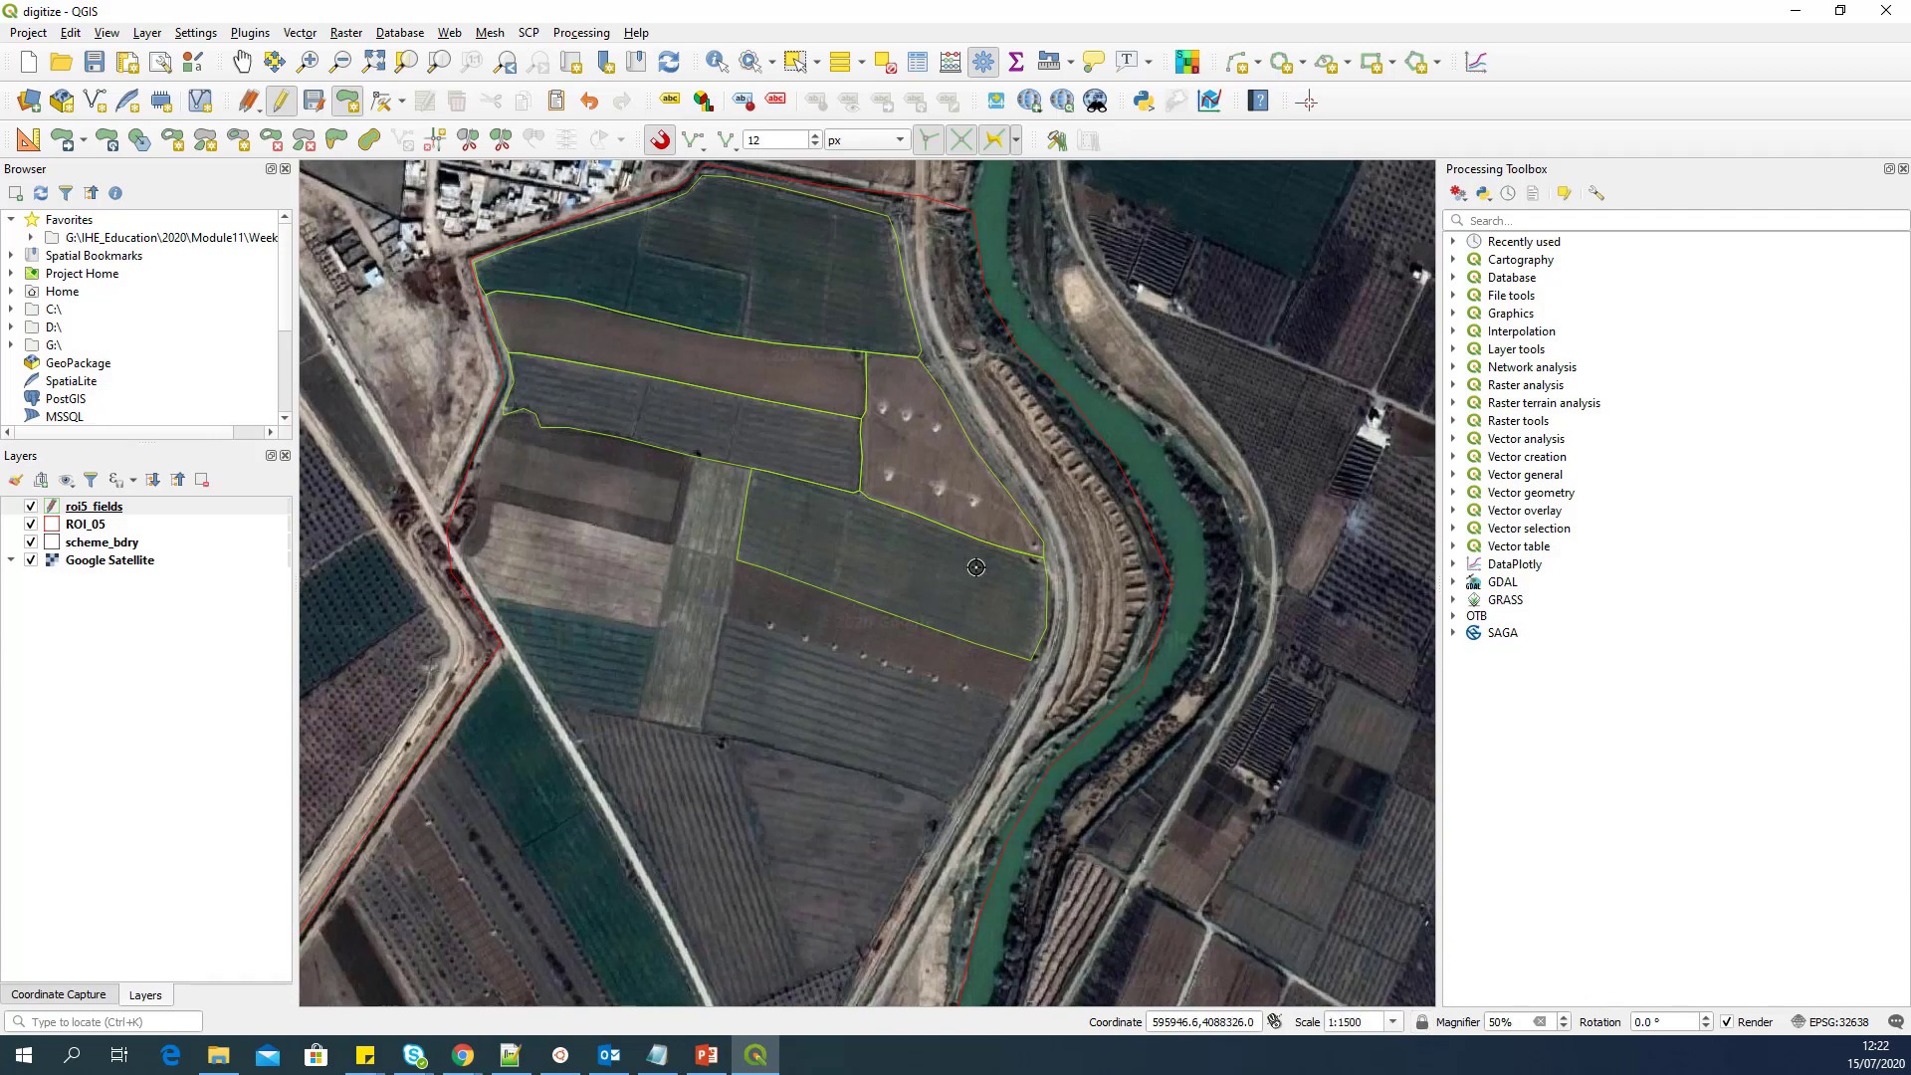
pyautogui.scroll(-2, 831, 468)
pyautogui.scroll(1, 813, 518)
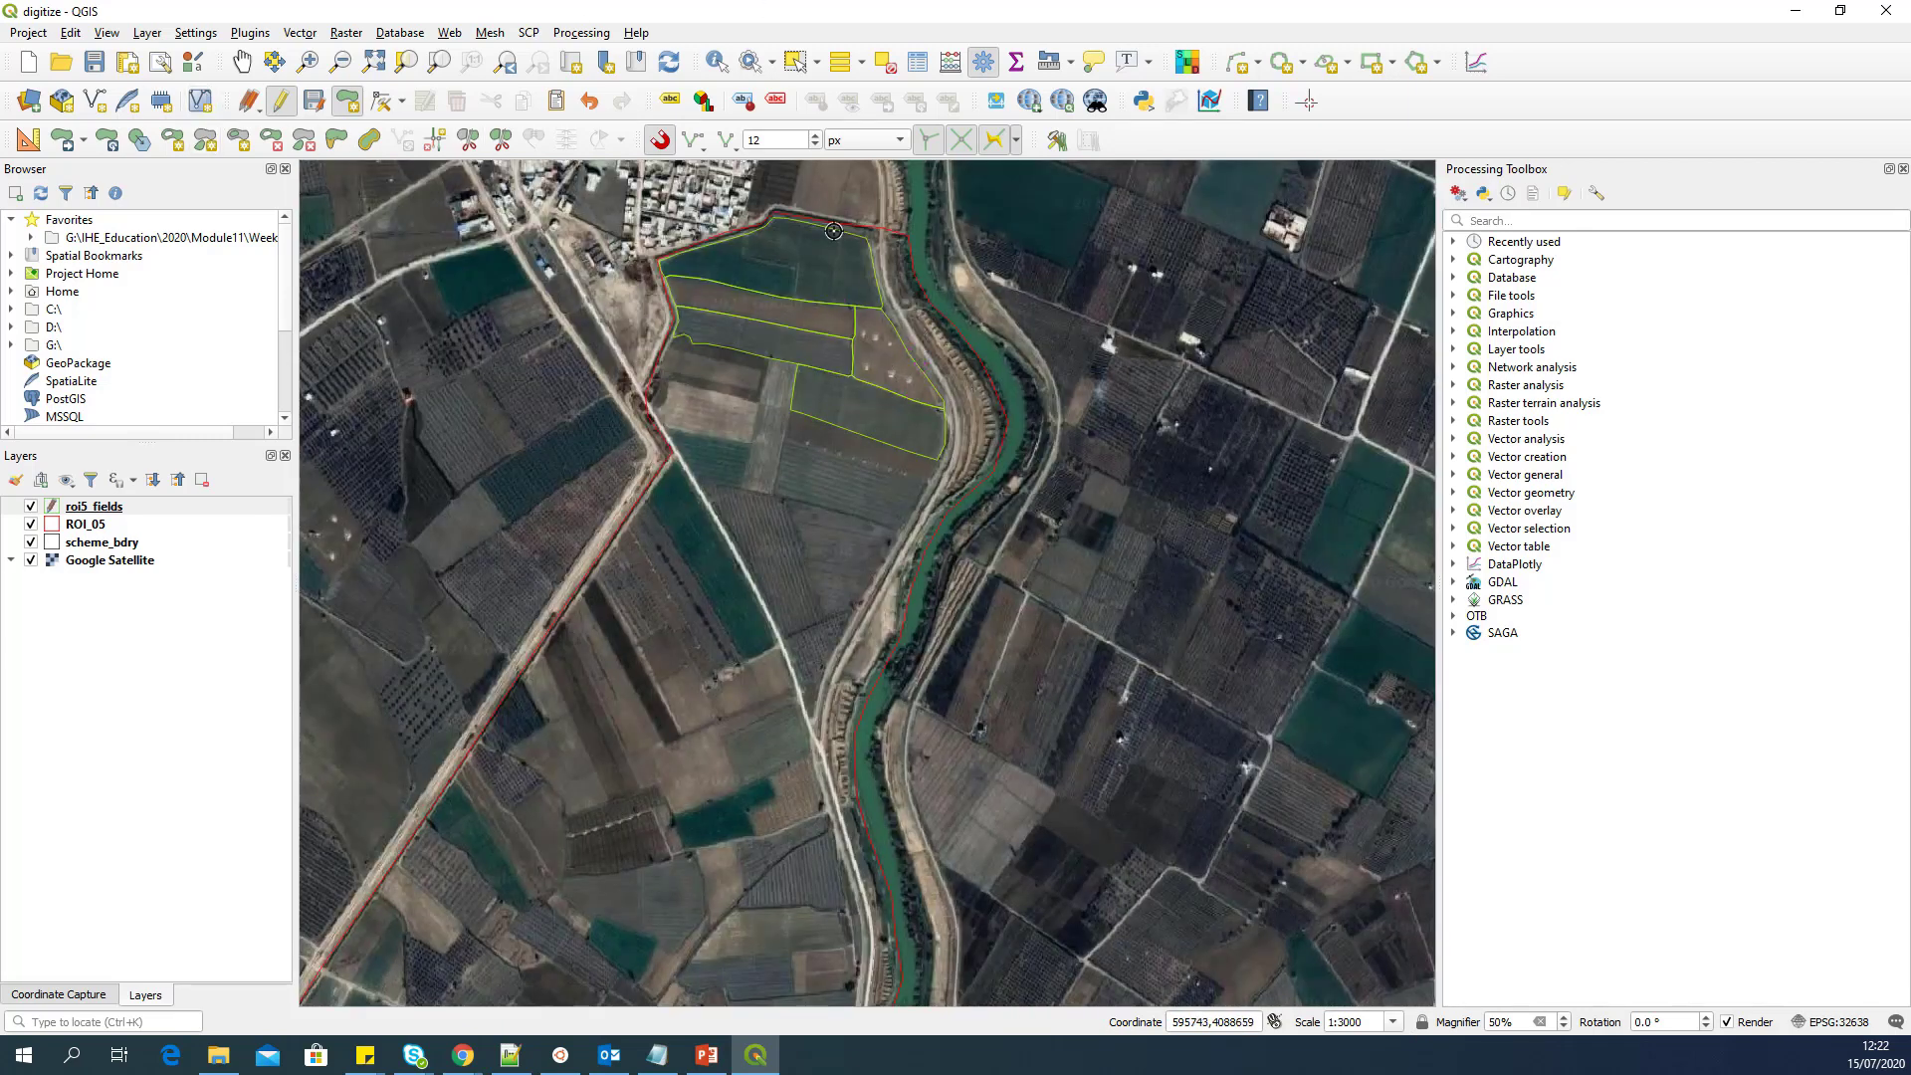
# Step: Stop editing roi5_fields and save the digitized plot edits
pyautogui.click(282, 102)
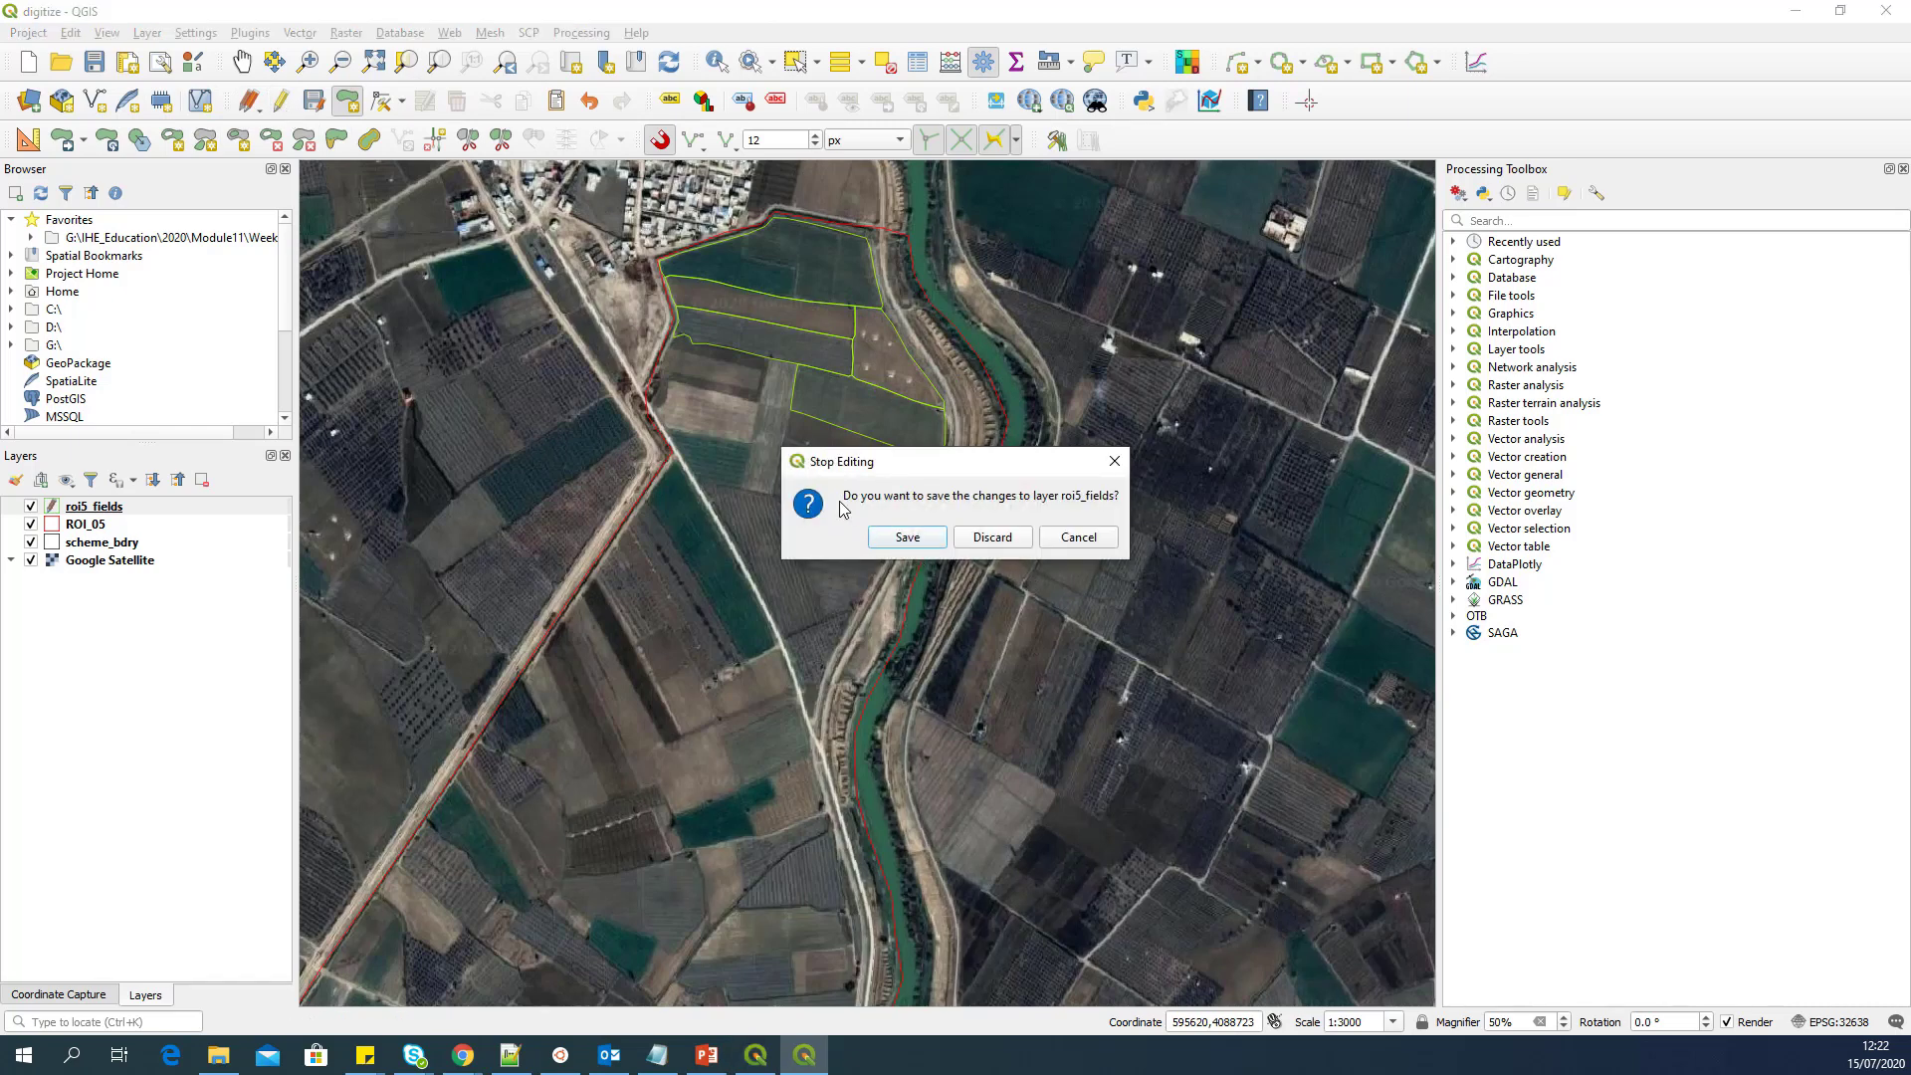
pyautogui.click(908, 538)
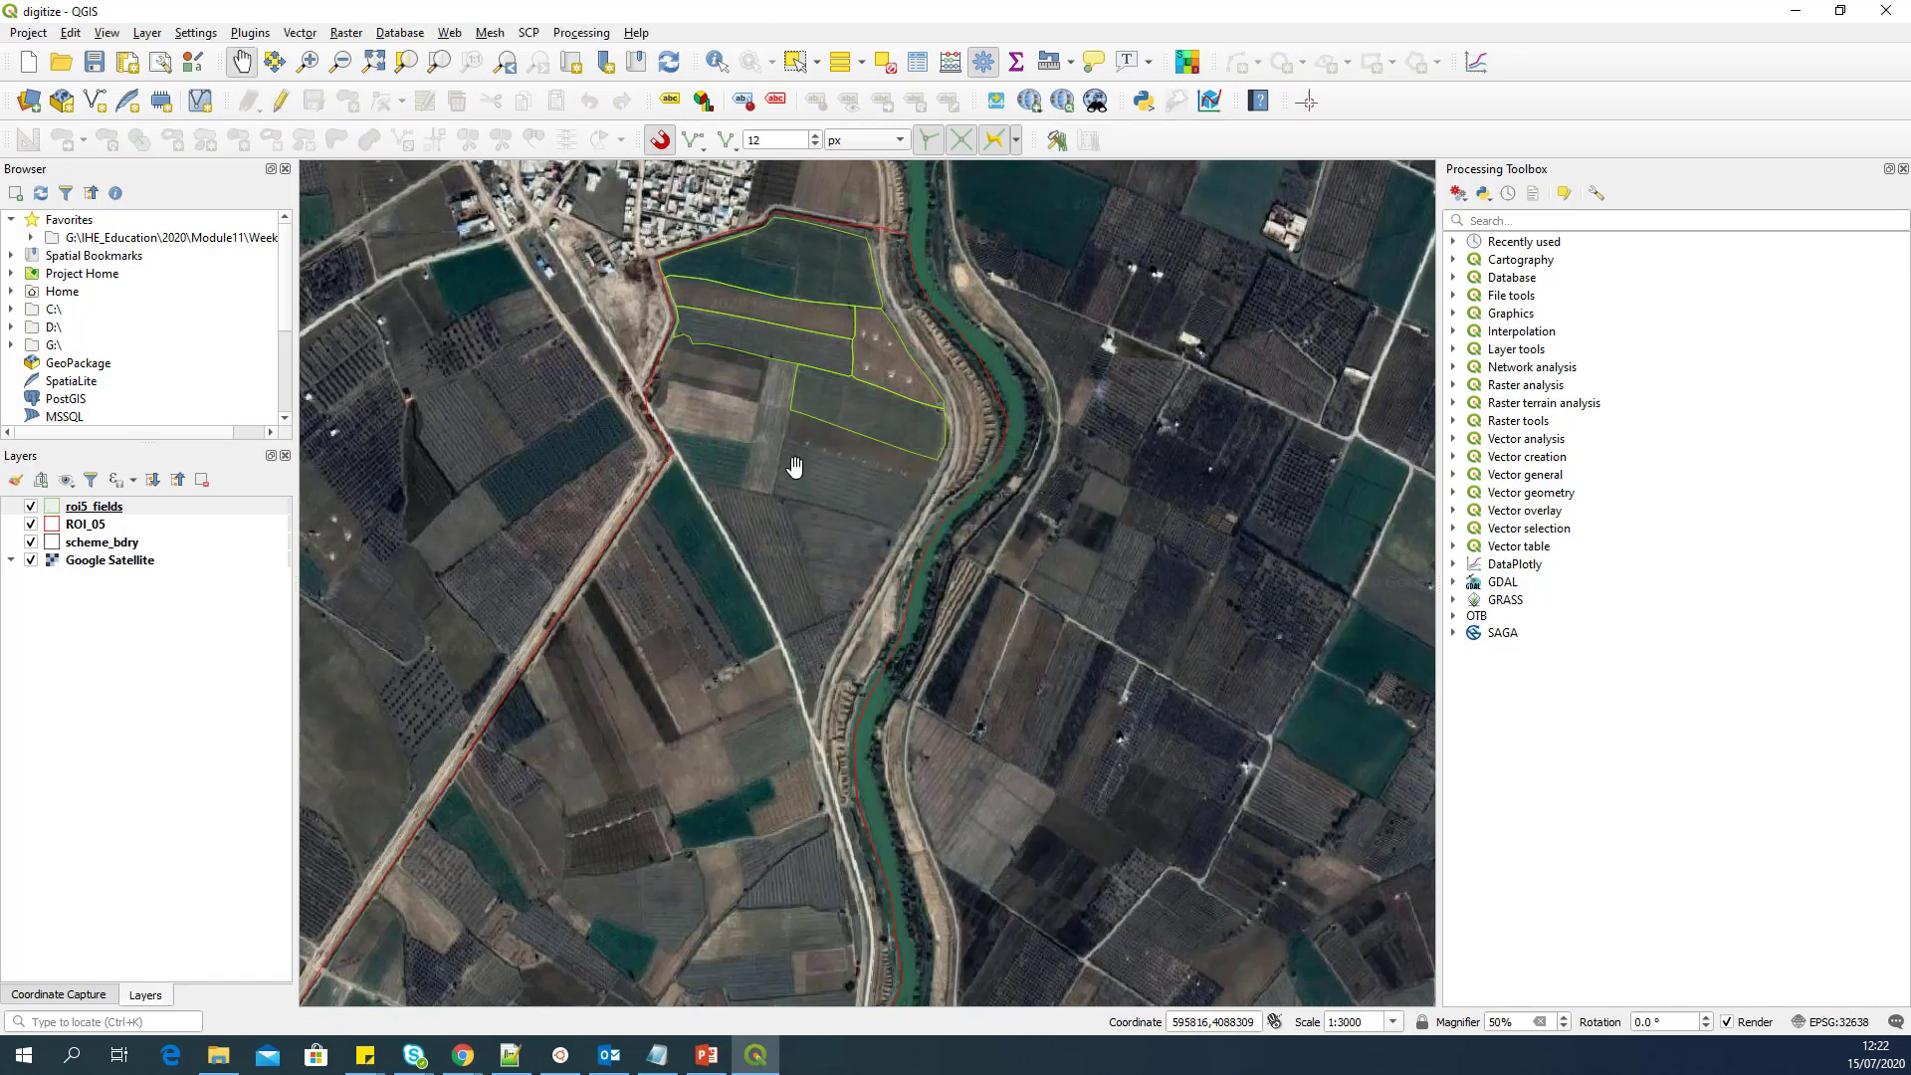
pyautogui.click(31, 510)
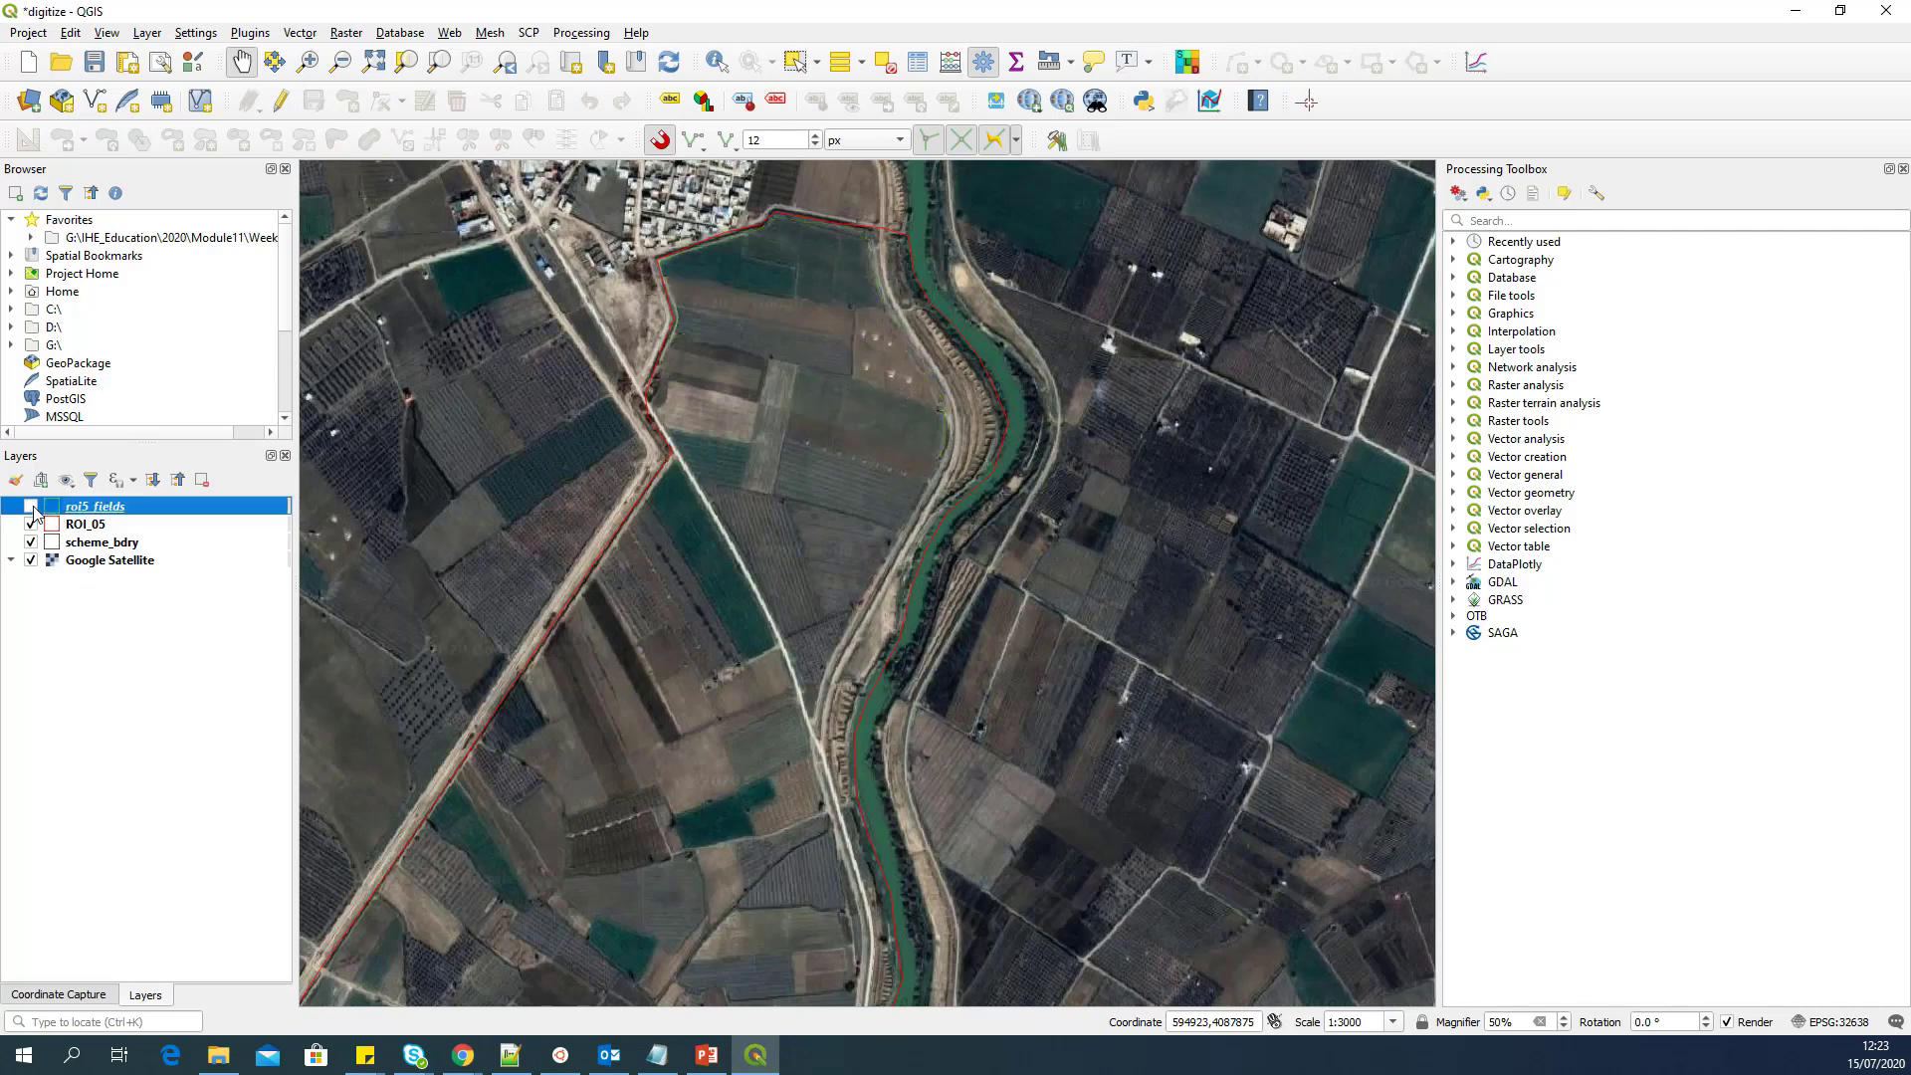
pyautogui.click(31, 510)
pyautogui.moveTo(826, 460); pyautogui.dragTo(886, 475)
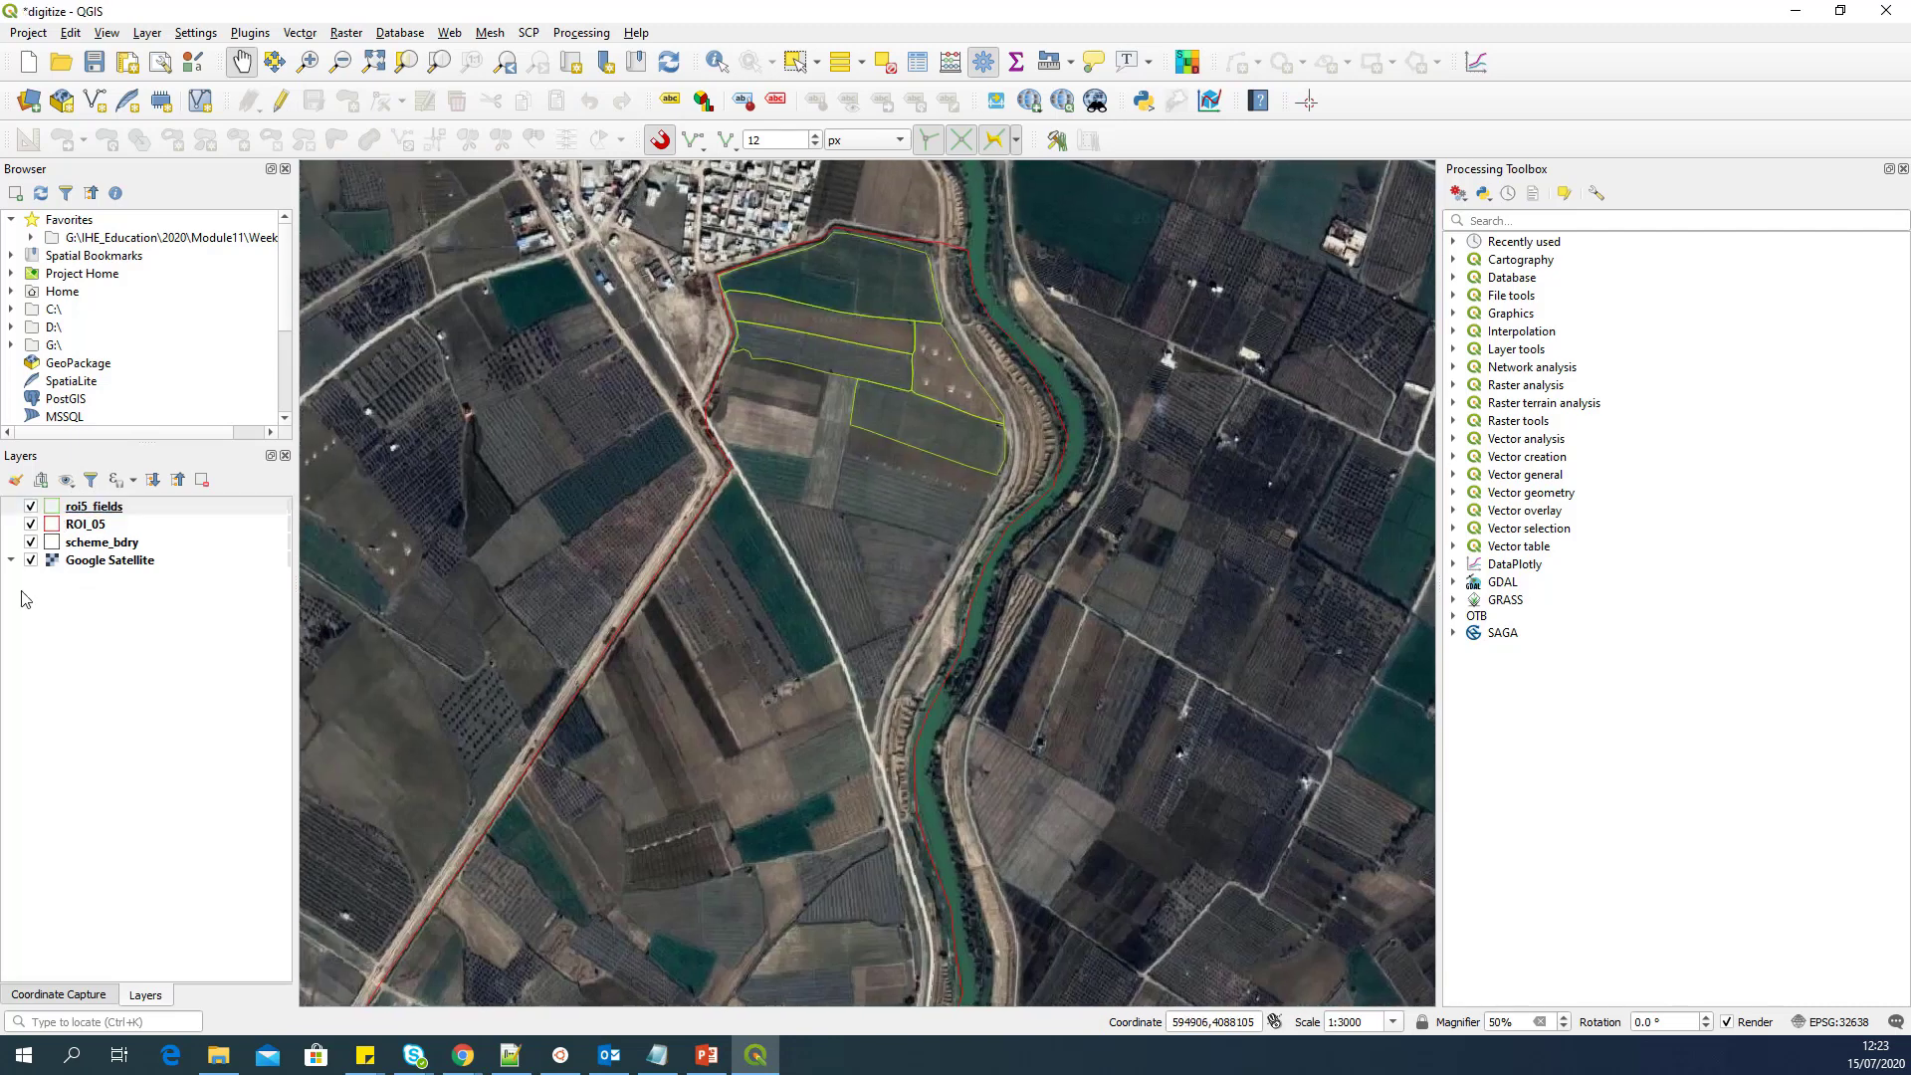
# Step: Review the roi5_fields attribute table listing plots roi5_1 to roi5_5
pyautogui.rightClick(140, 506)
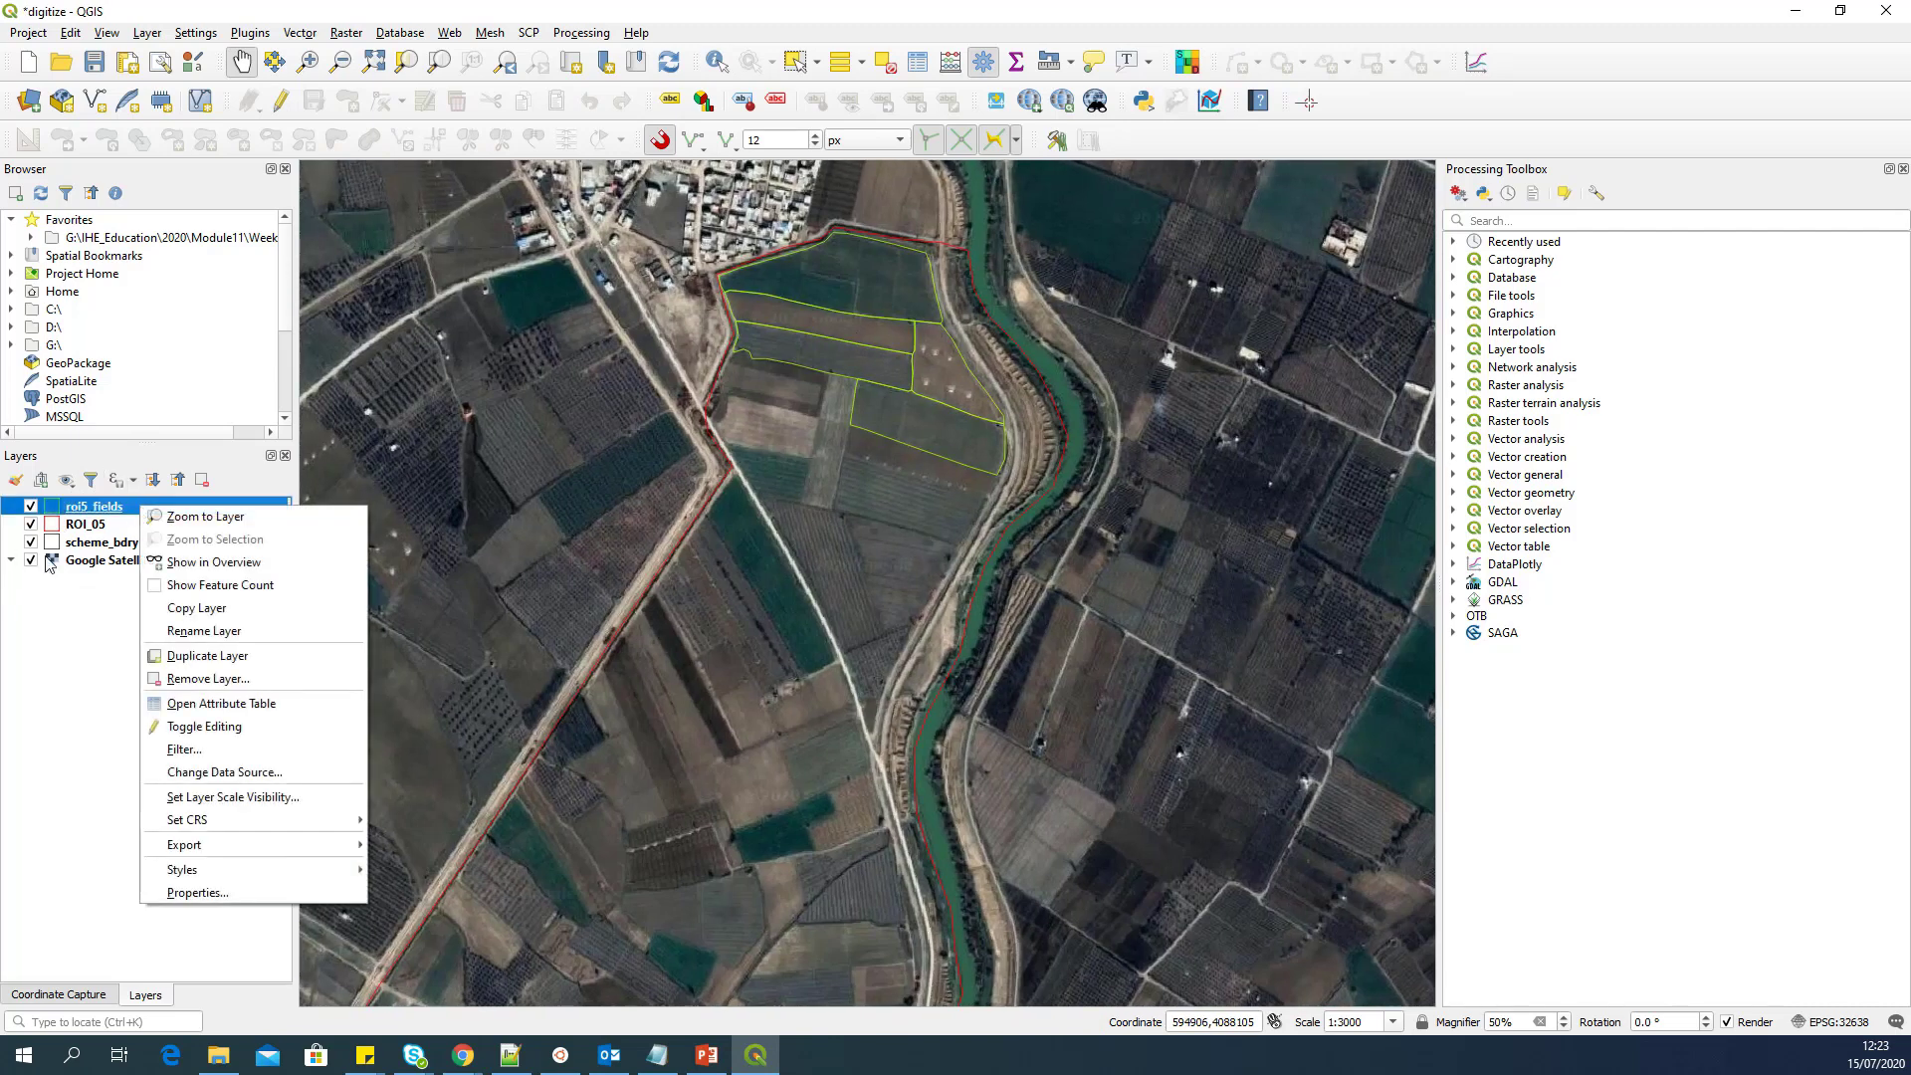
pyautogui.click(223, 707)
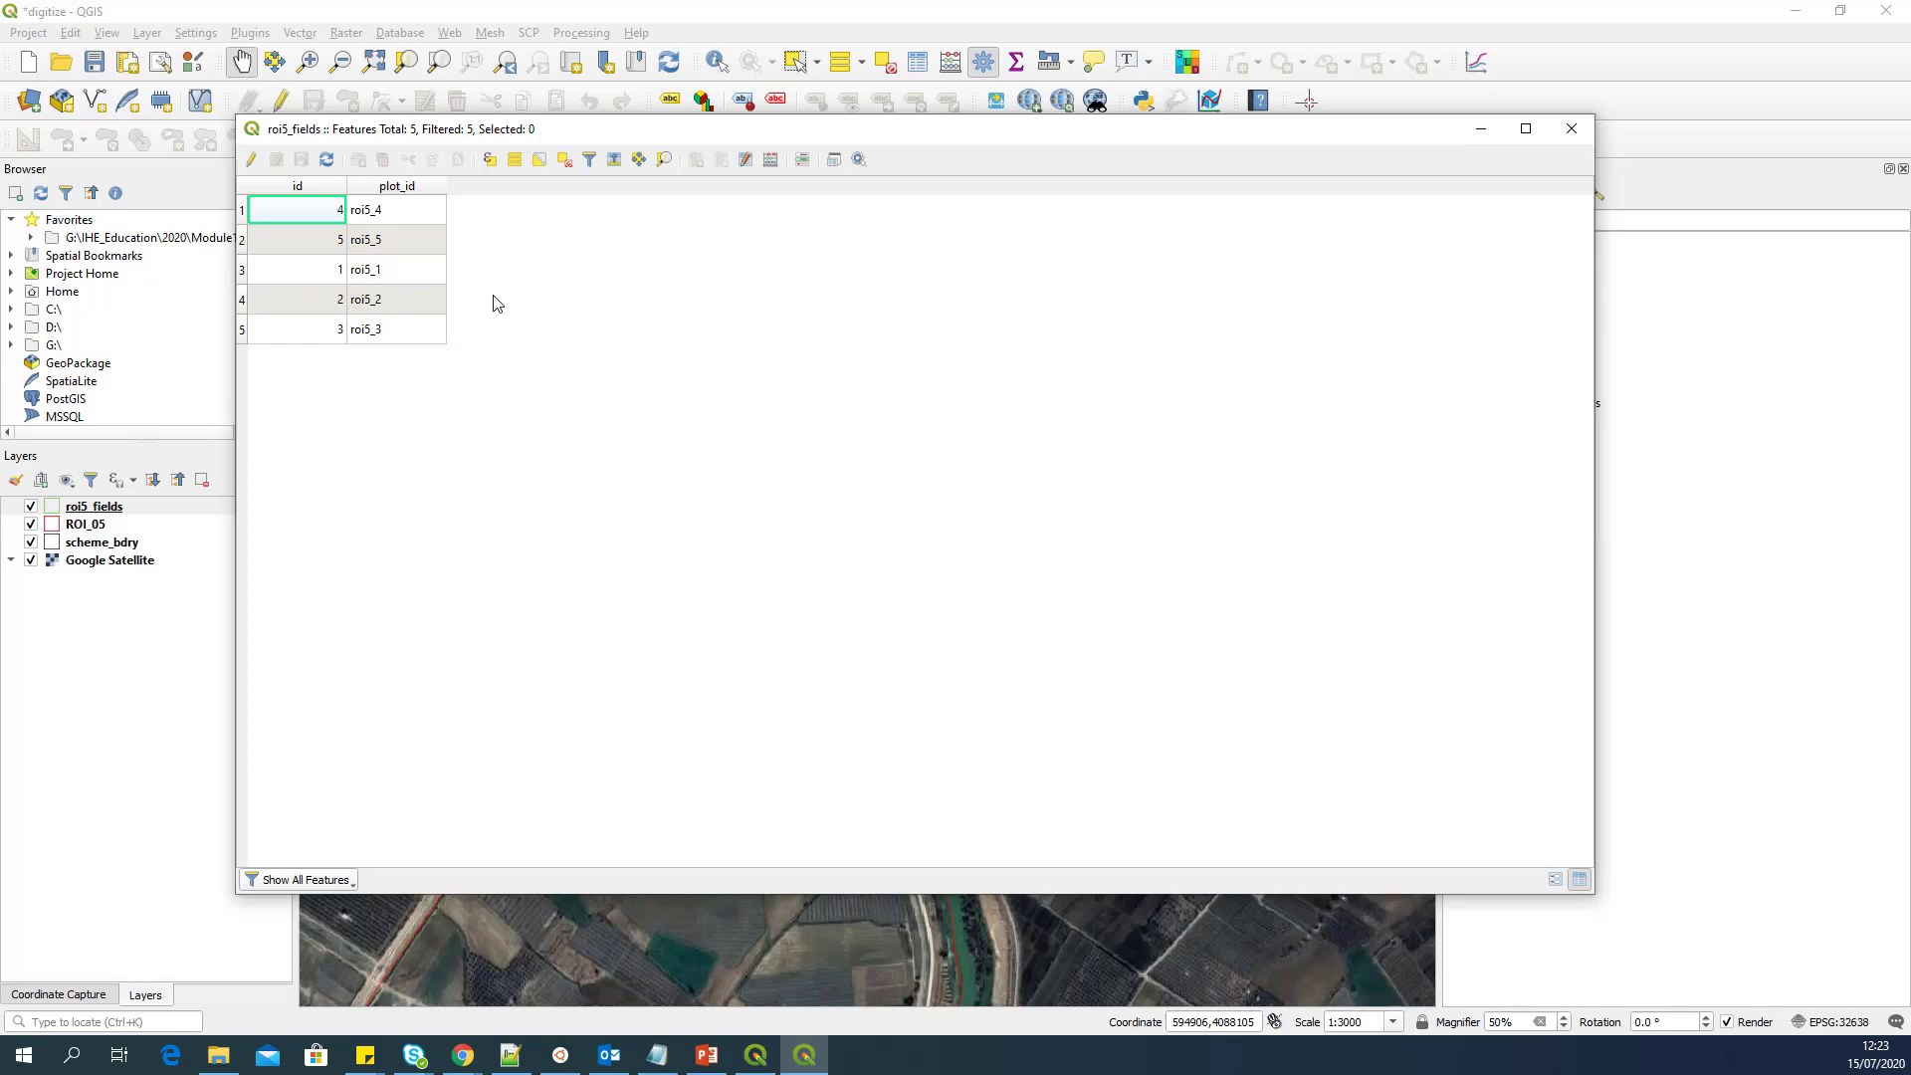
pyautogui.click(1570, 129)
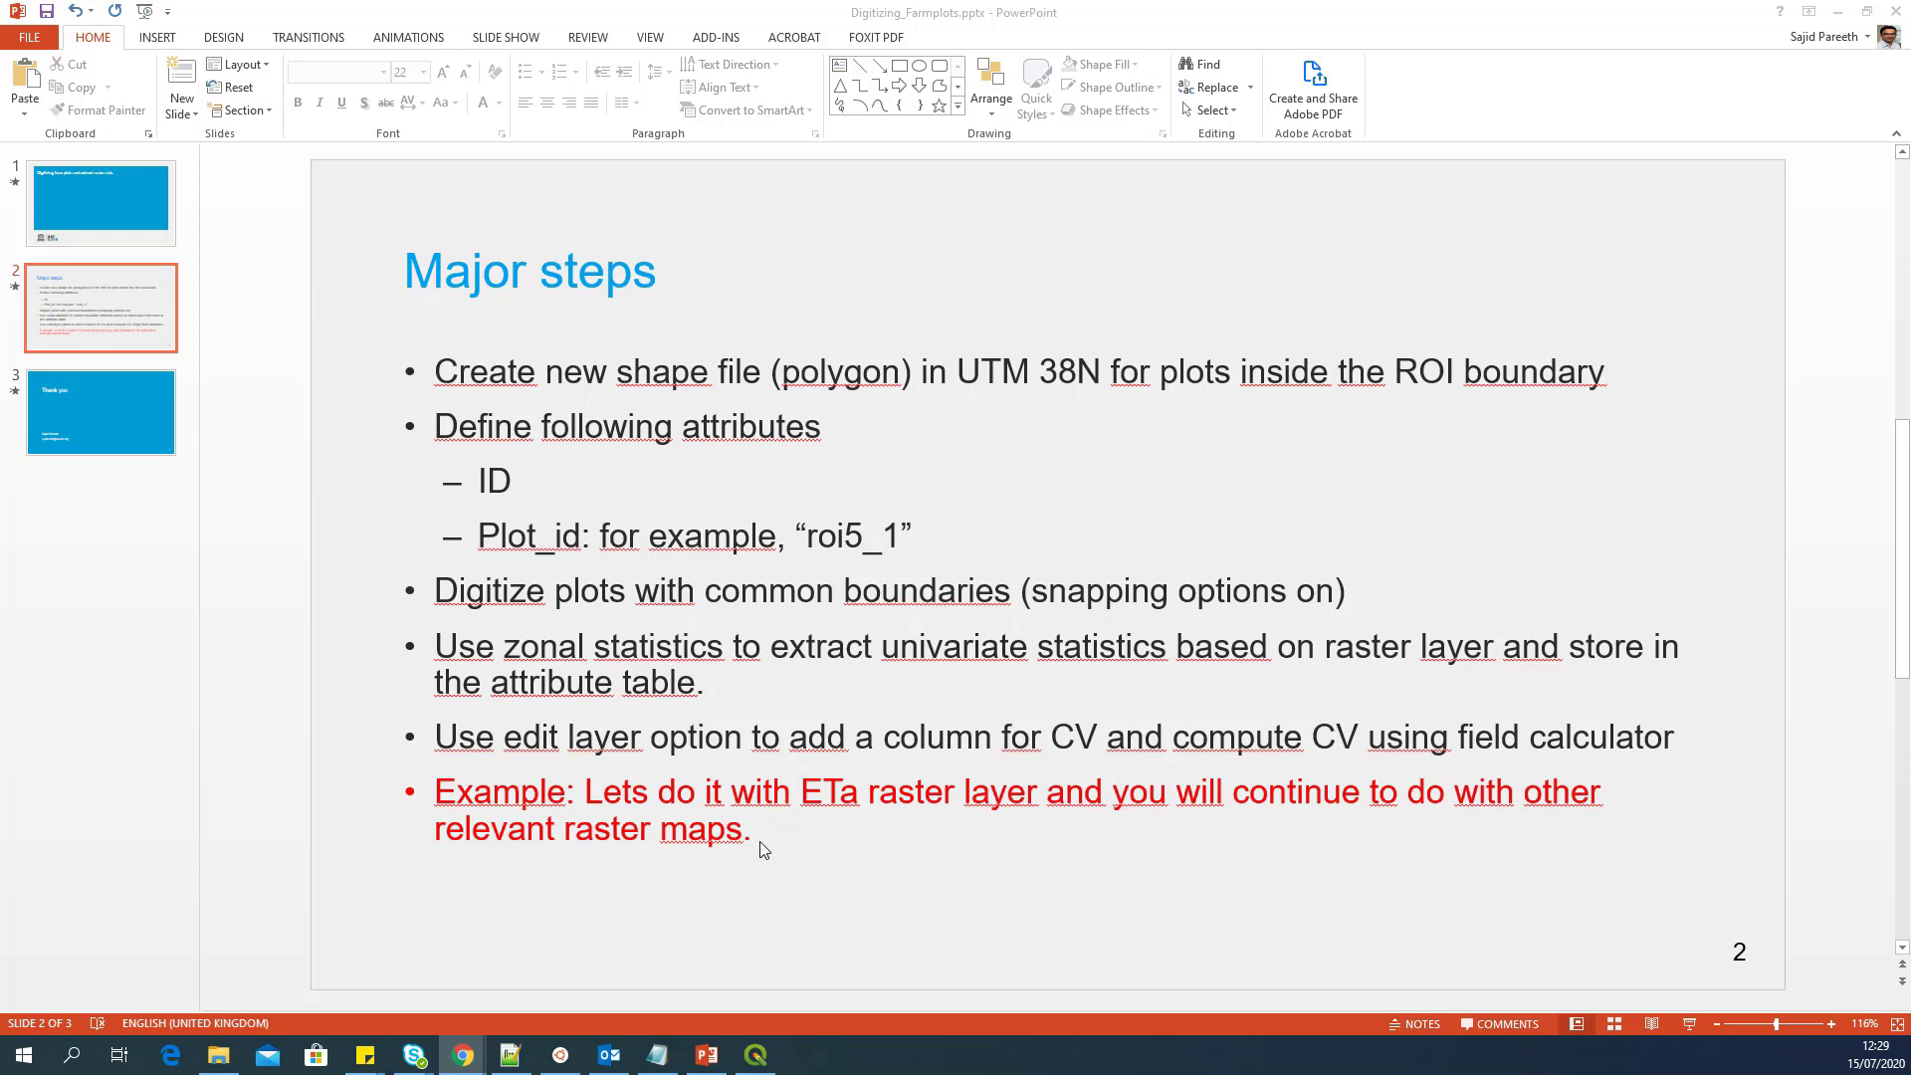
pyautogui.click(761, 834)
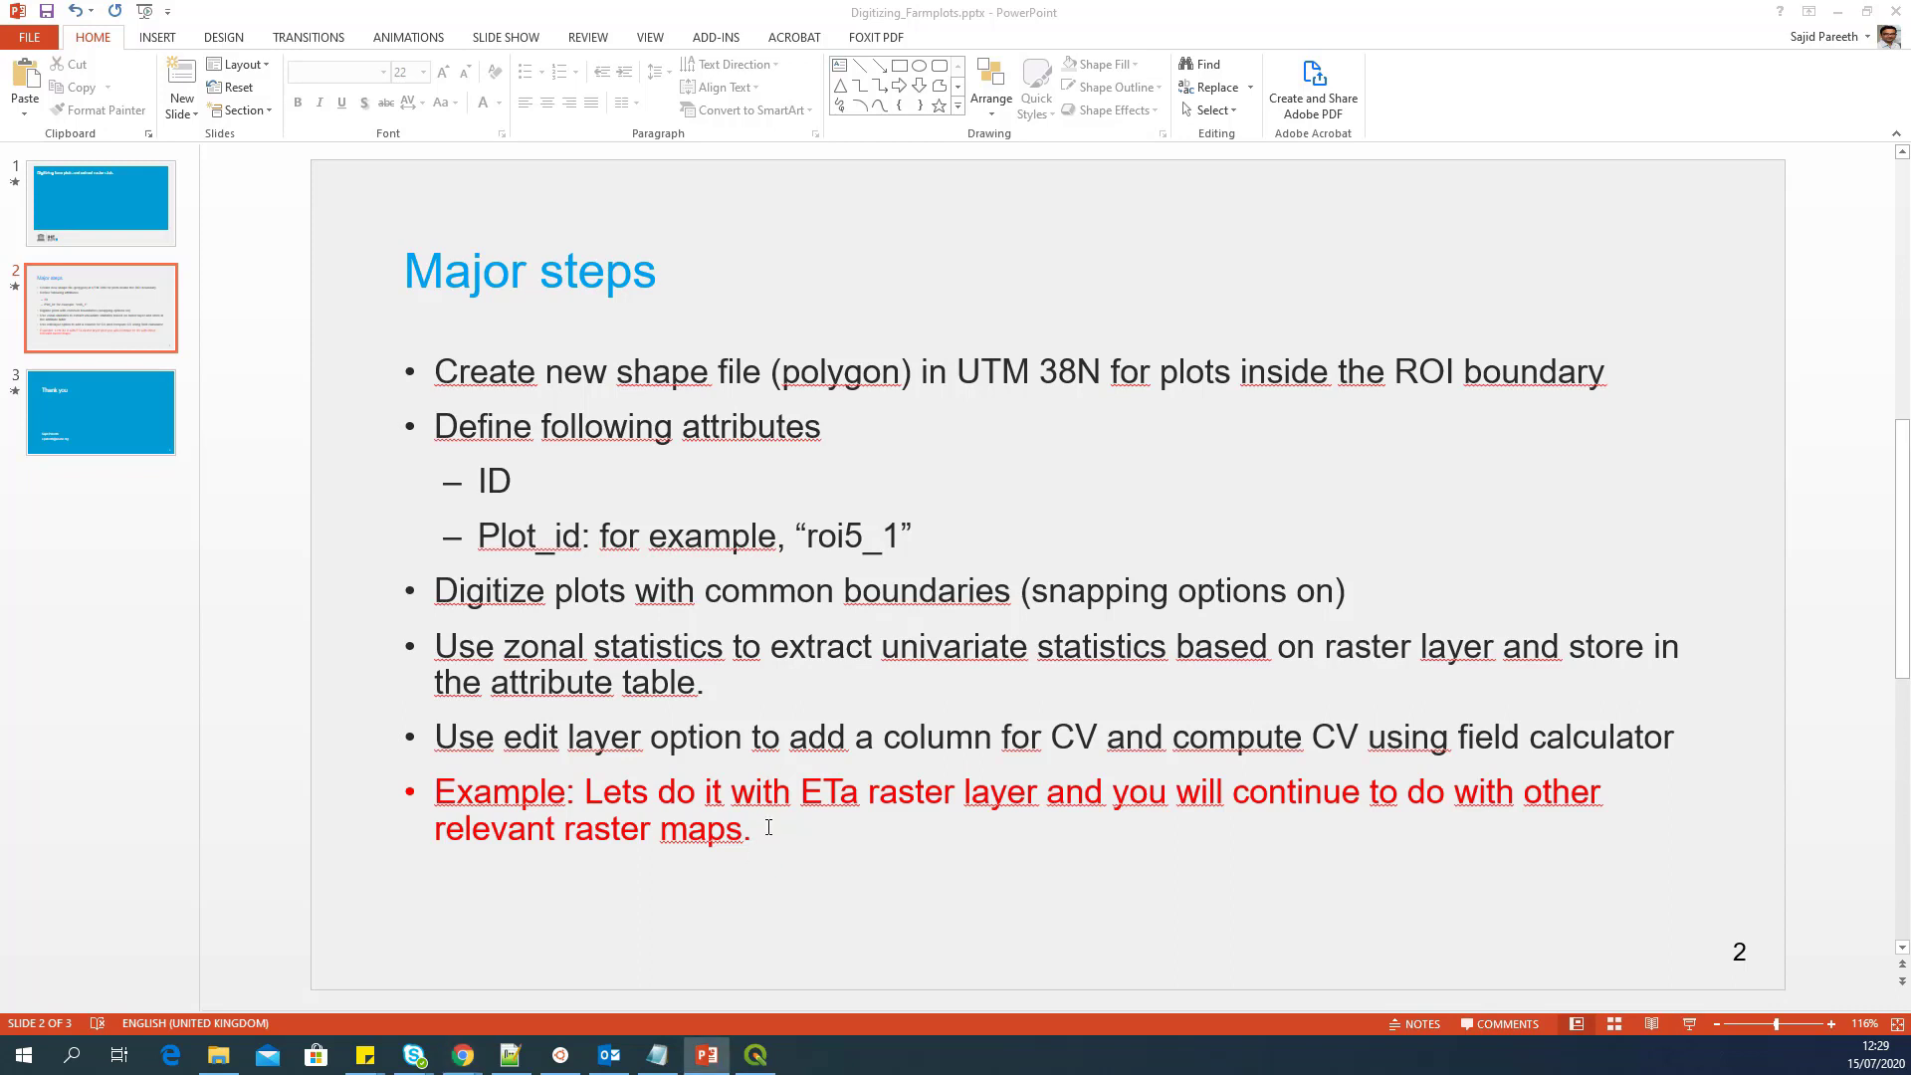
pyautogui.moveTo(819, 833); pyautogui.dragTo(462, 791)
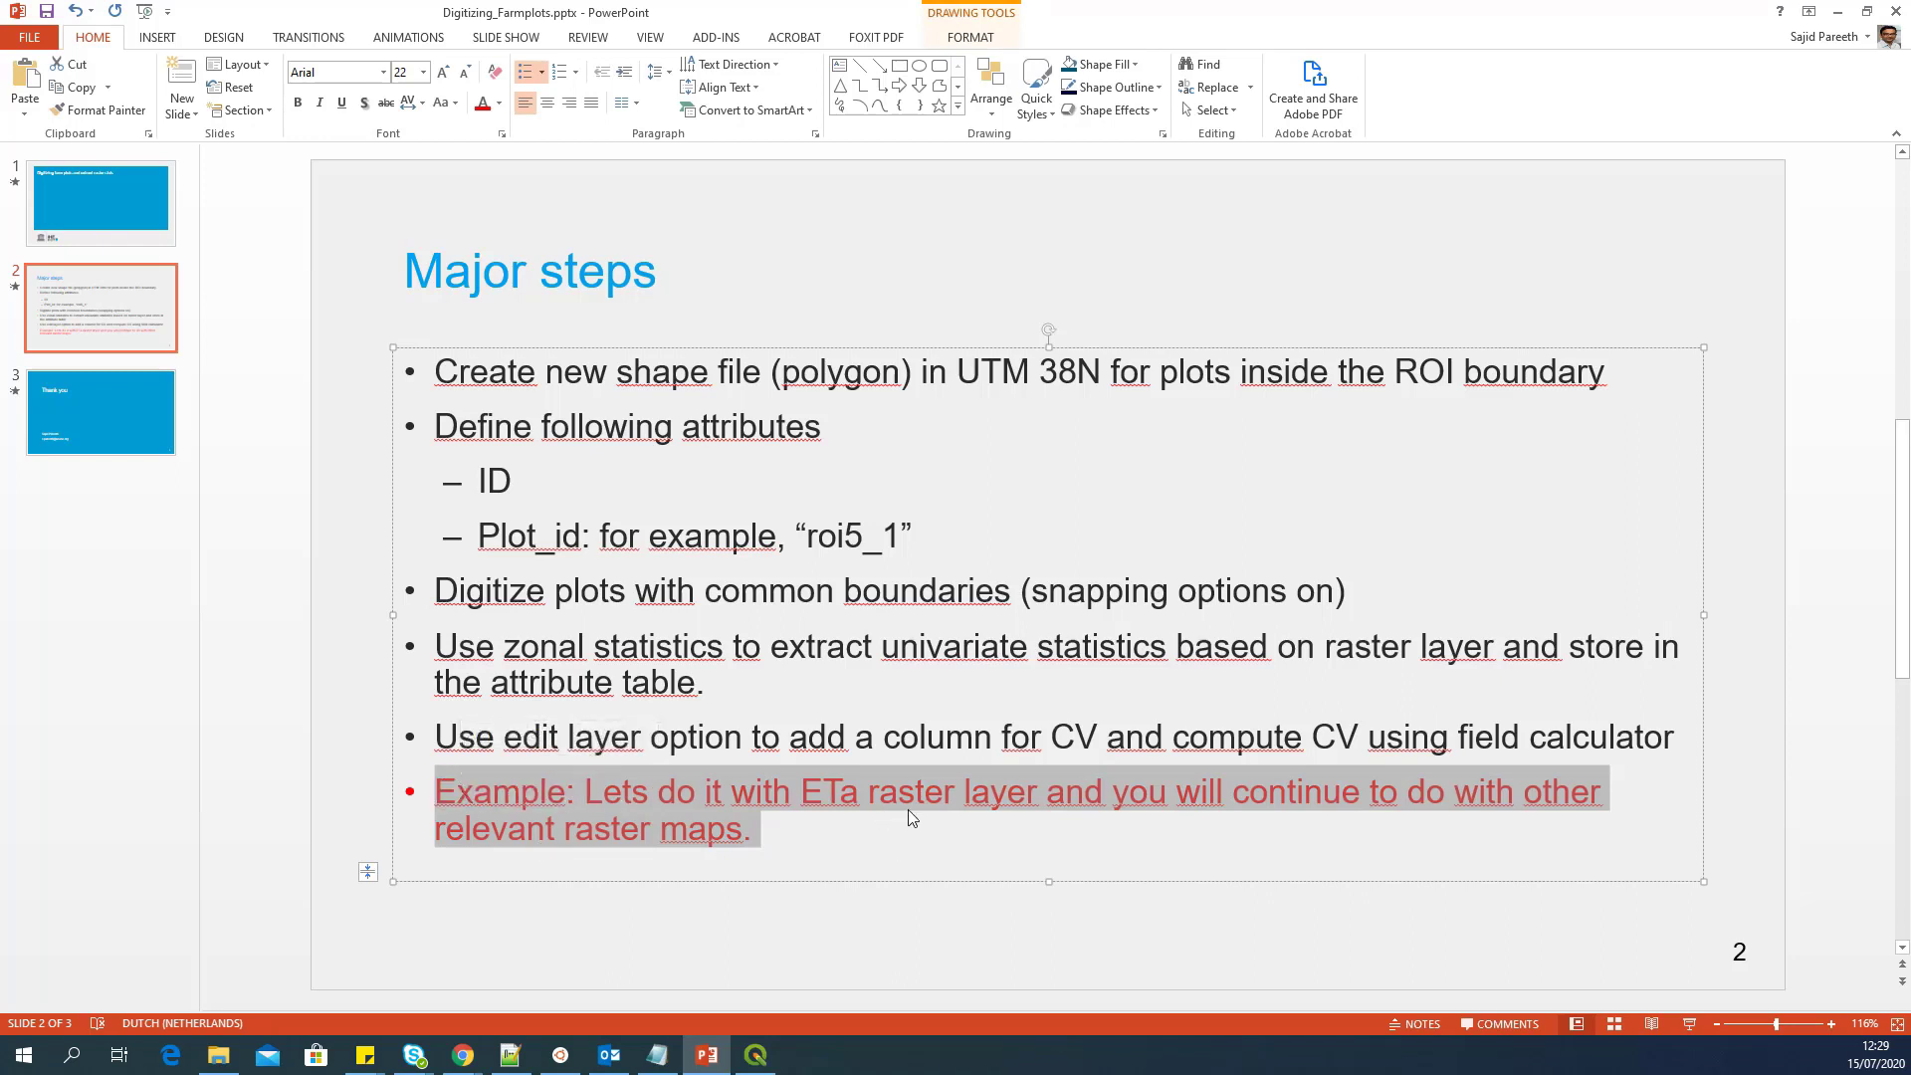
pyautogui.click(838, 800)
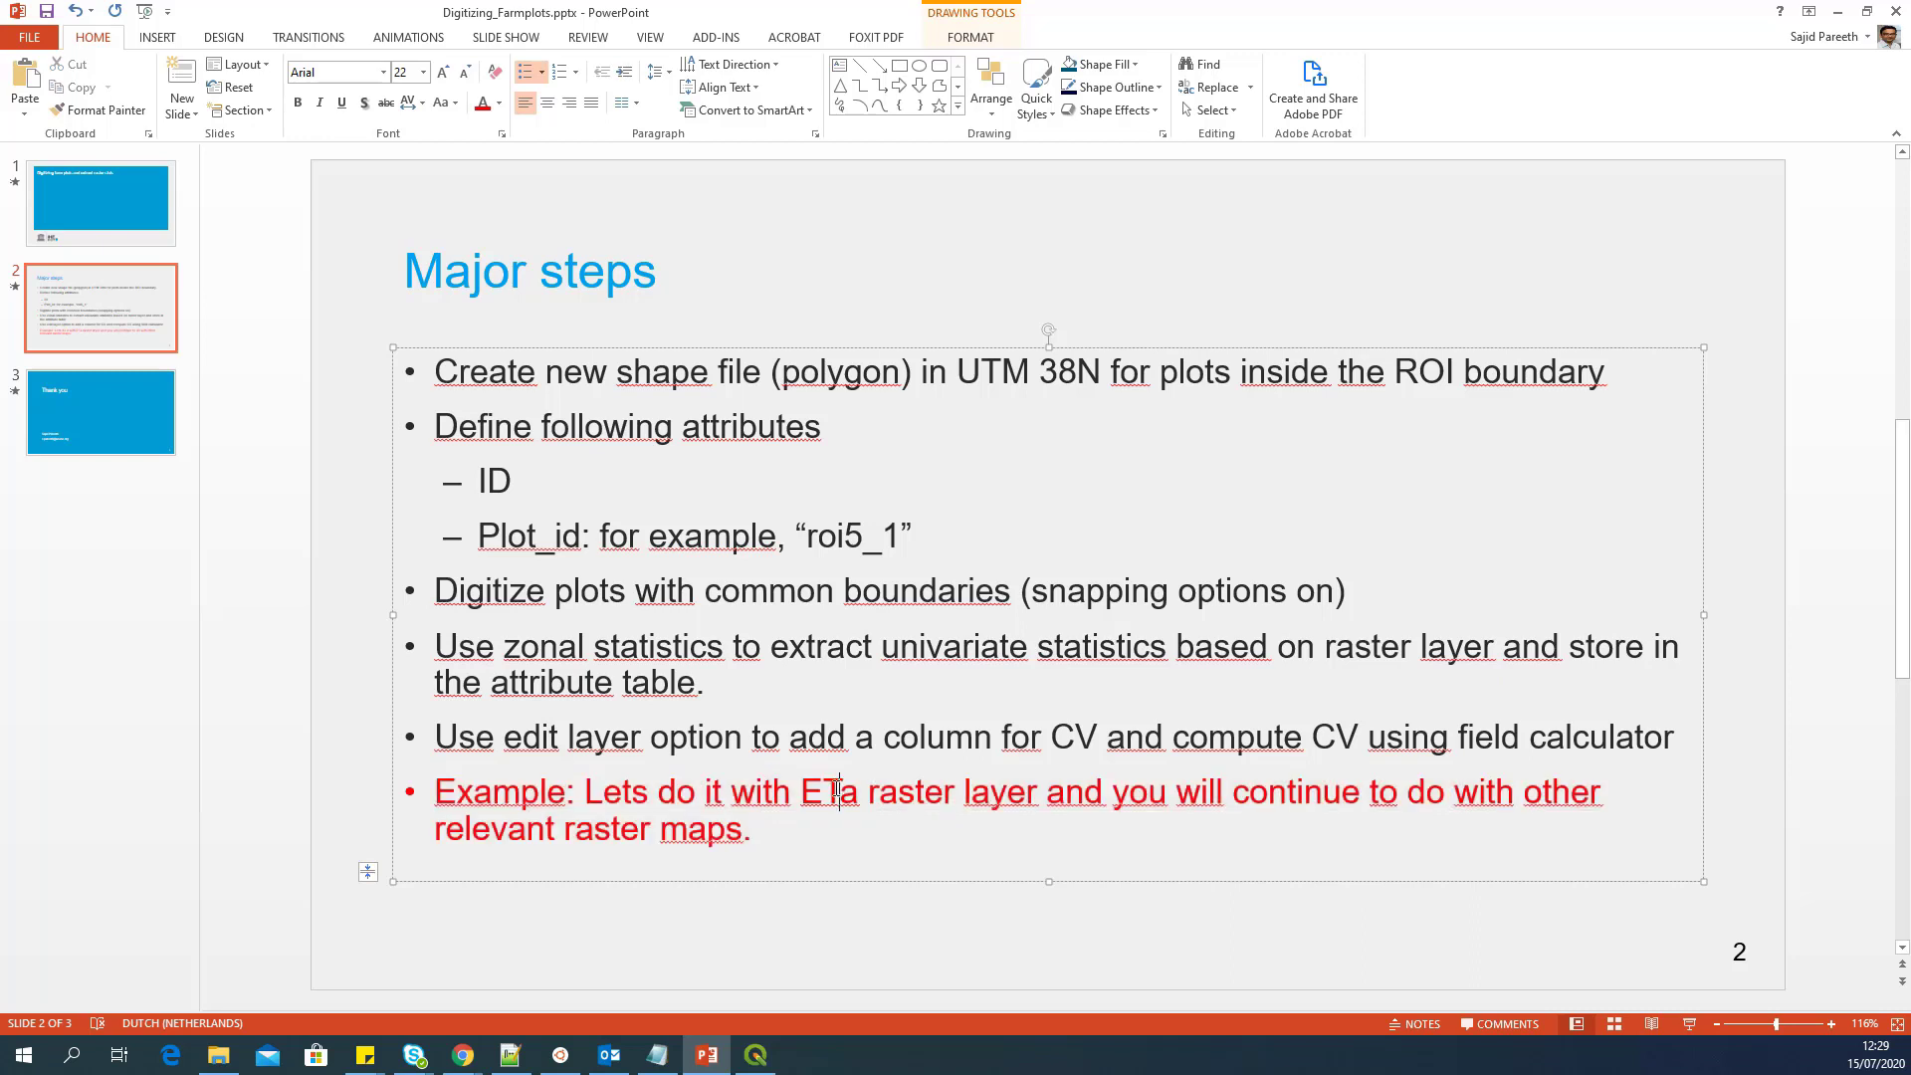
pyautogui.doubleClick(838, 796)
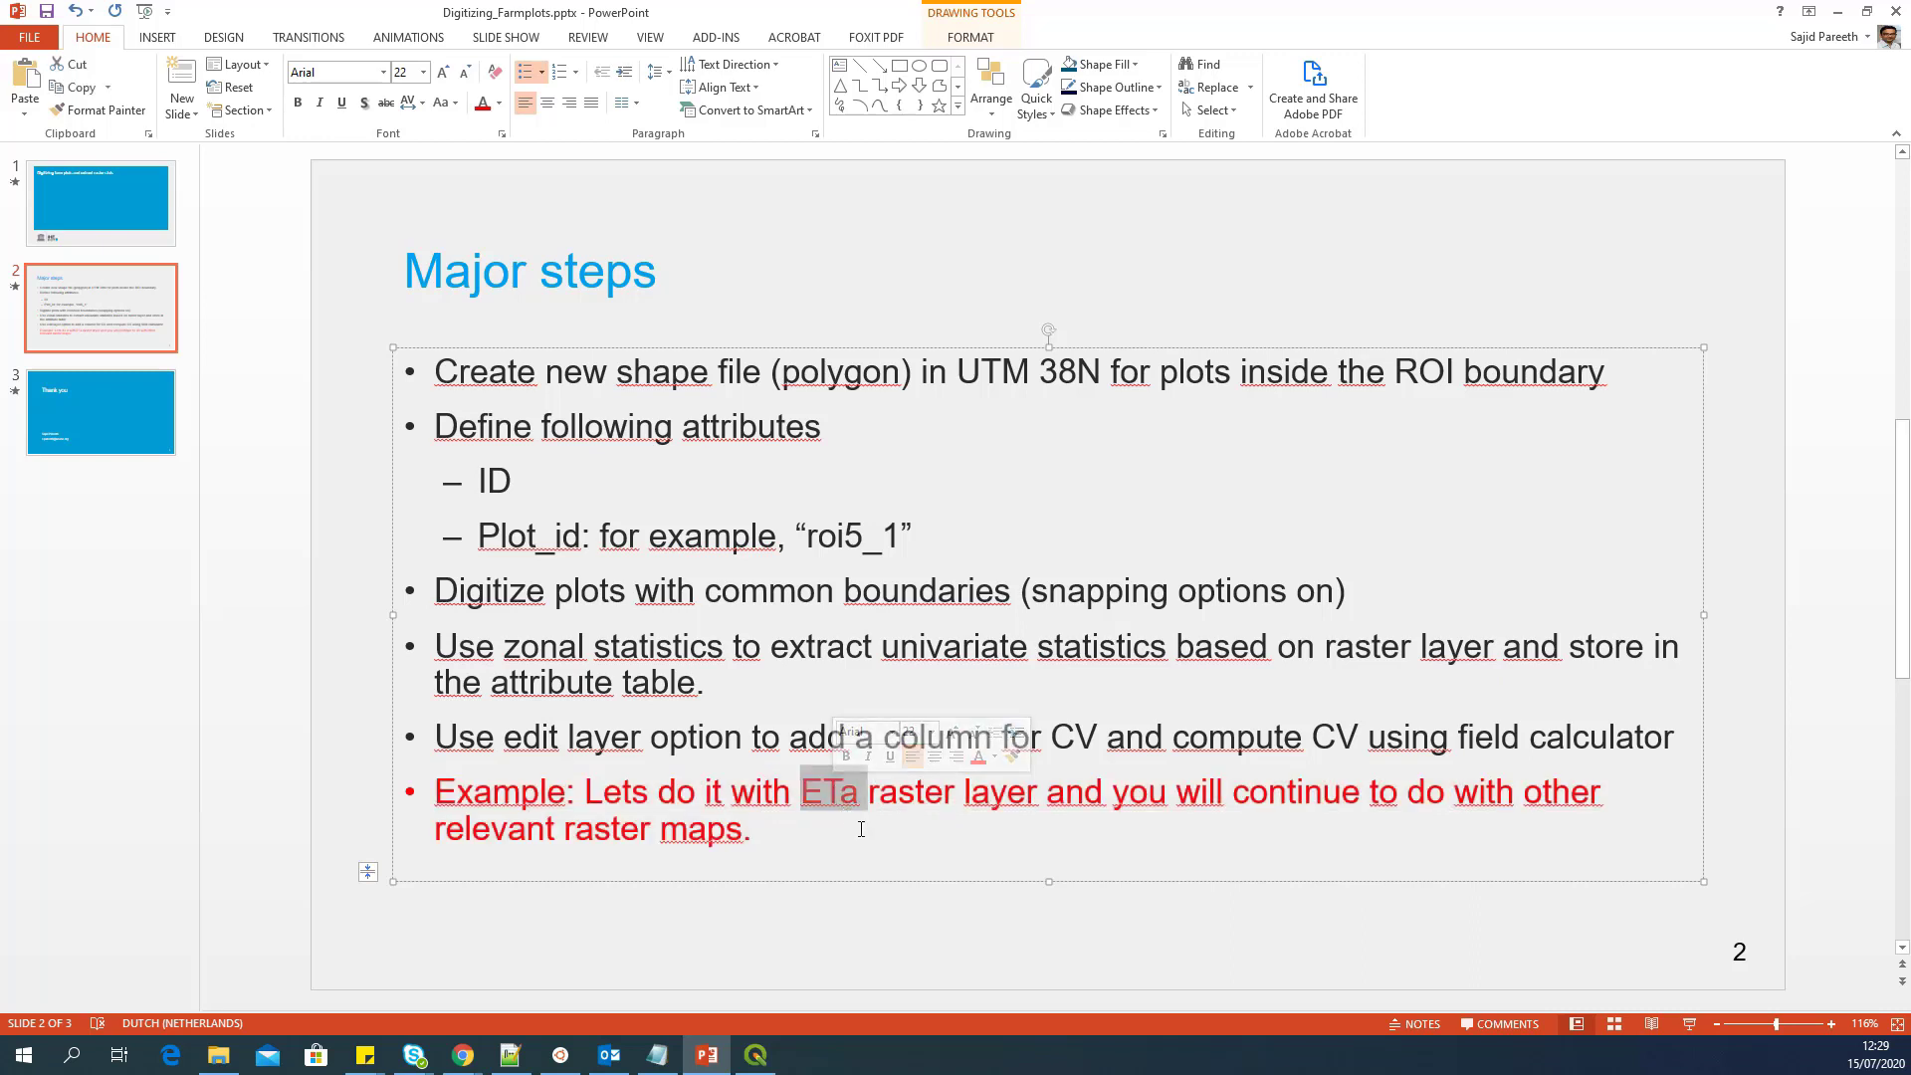
pyautogui.click(1036, 797)
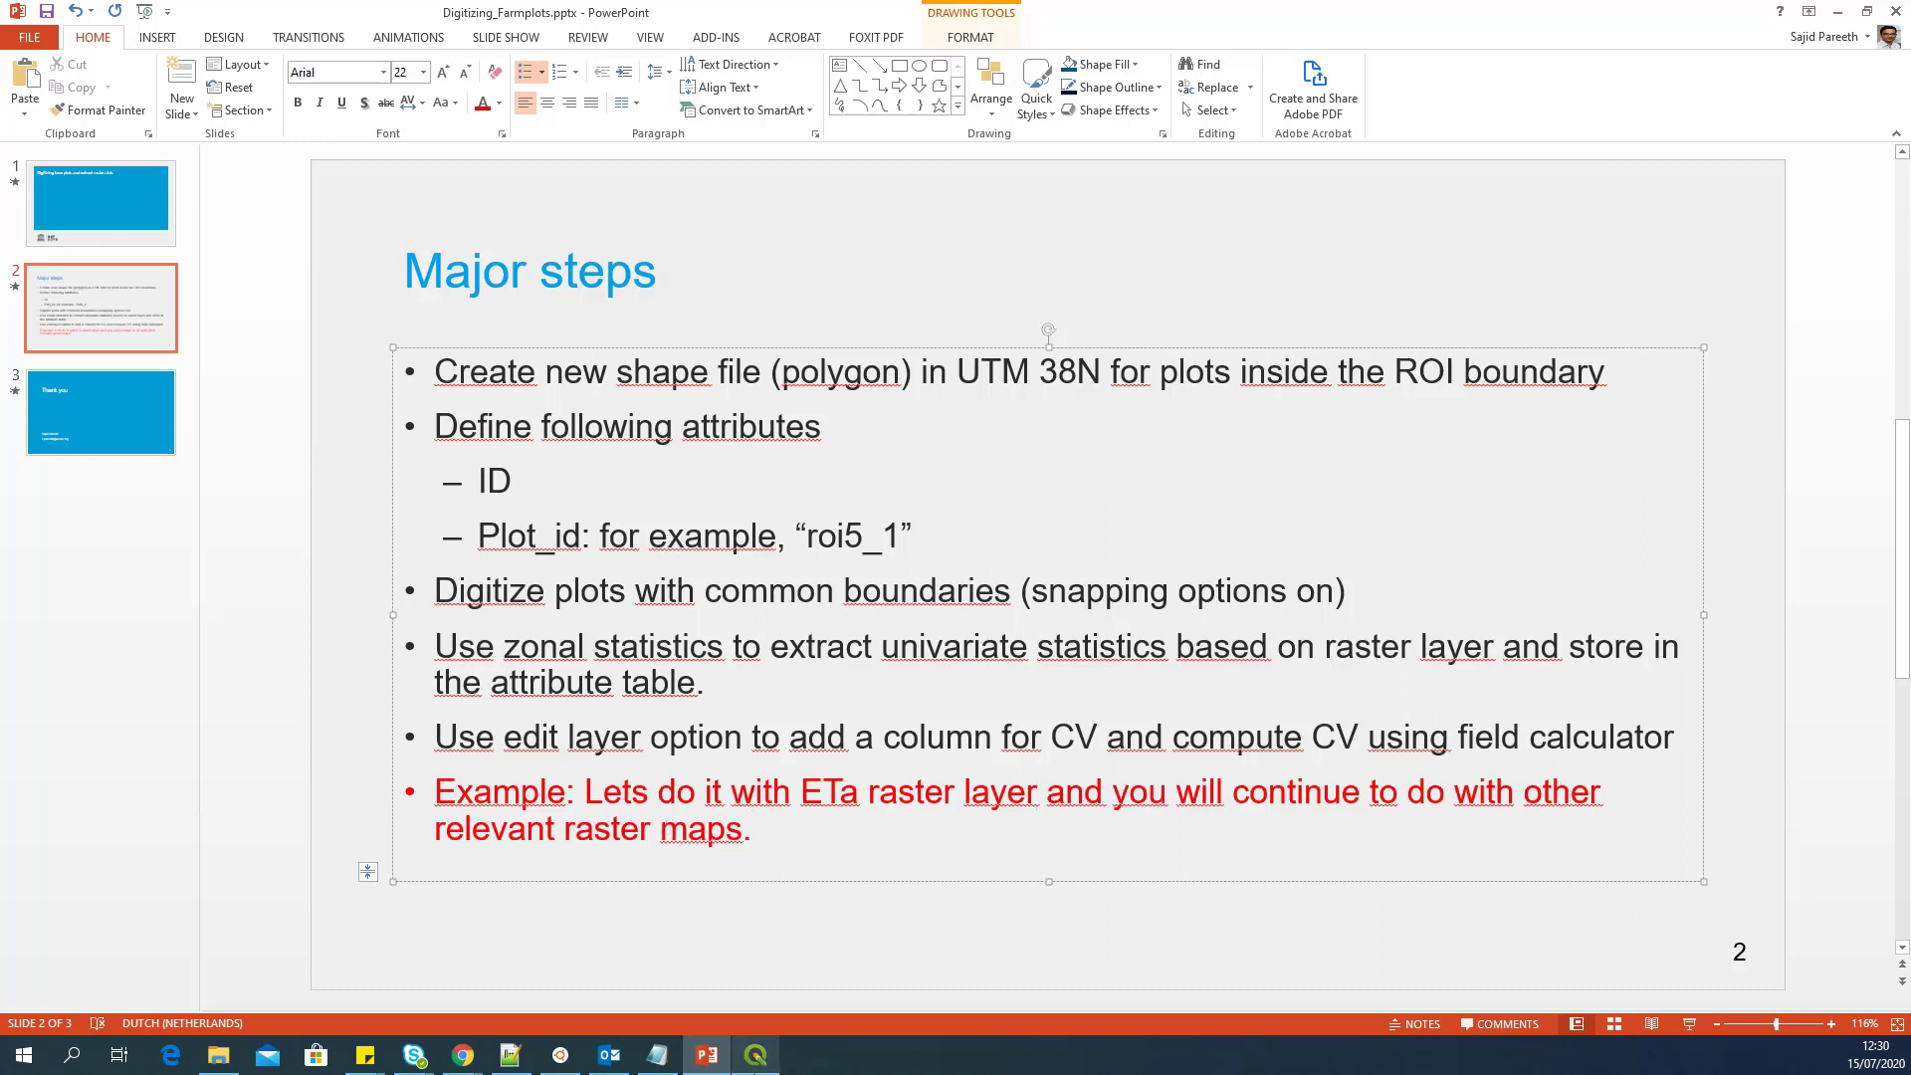
# Step: Display the ETa_SEBAL_2018_19 raster and expand its legend showing 357.973 to 1757.39
pyautogui.click(771, 1063)
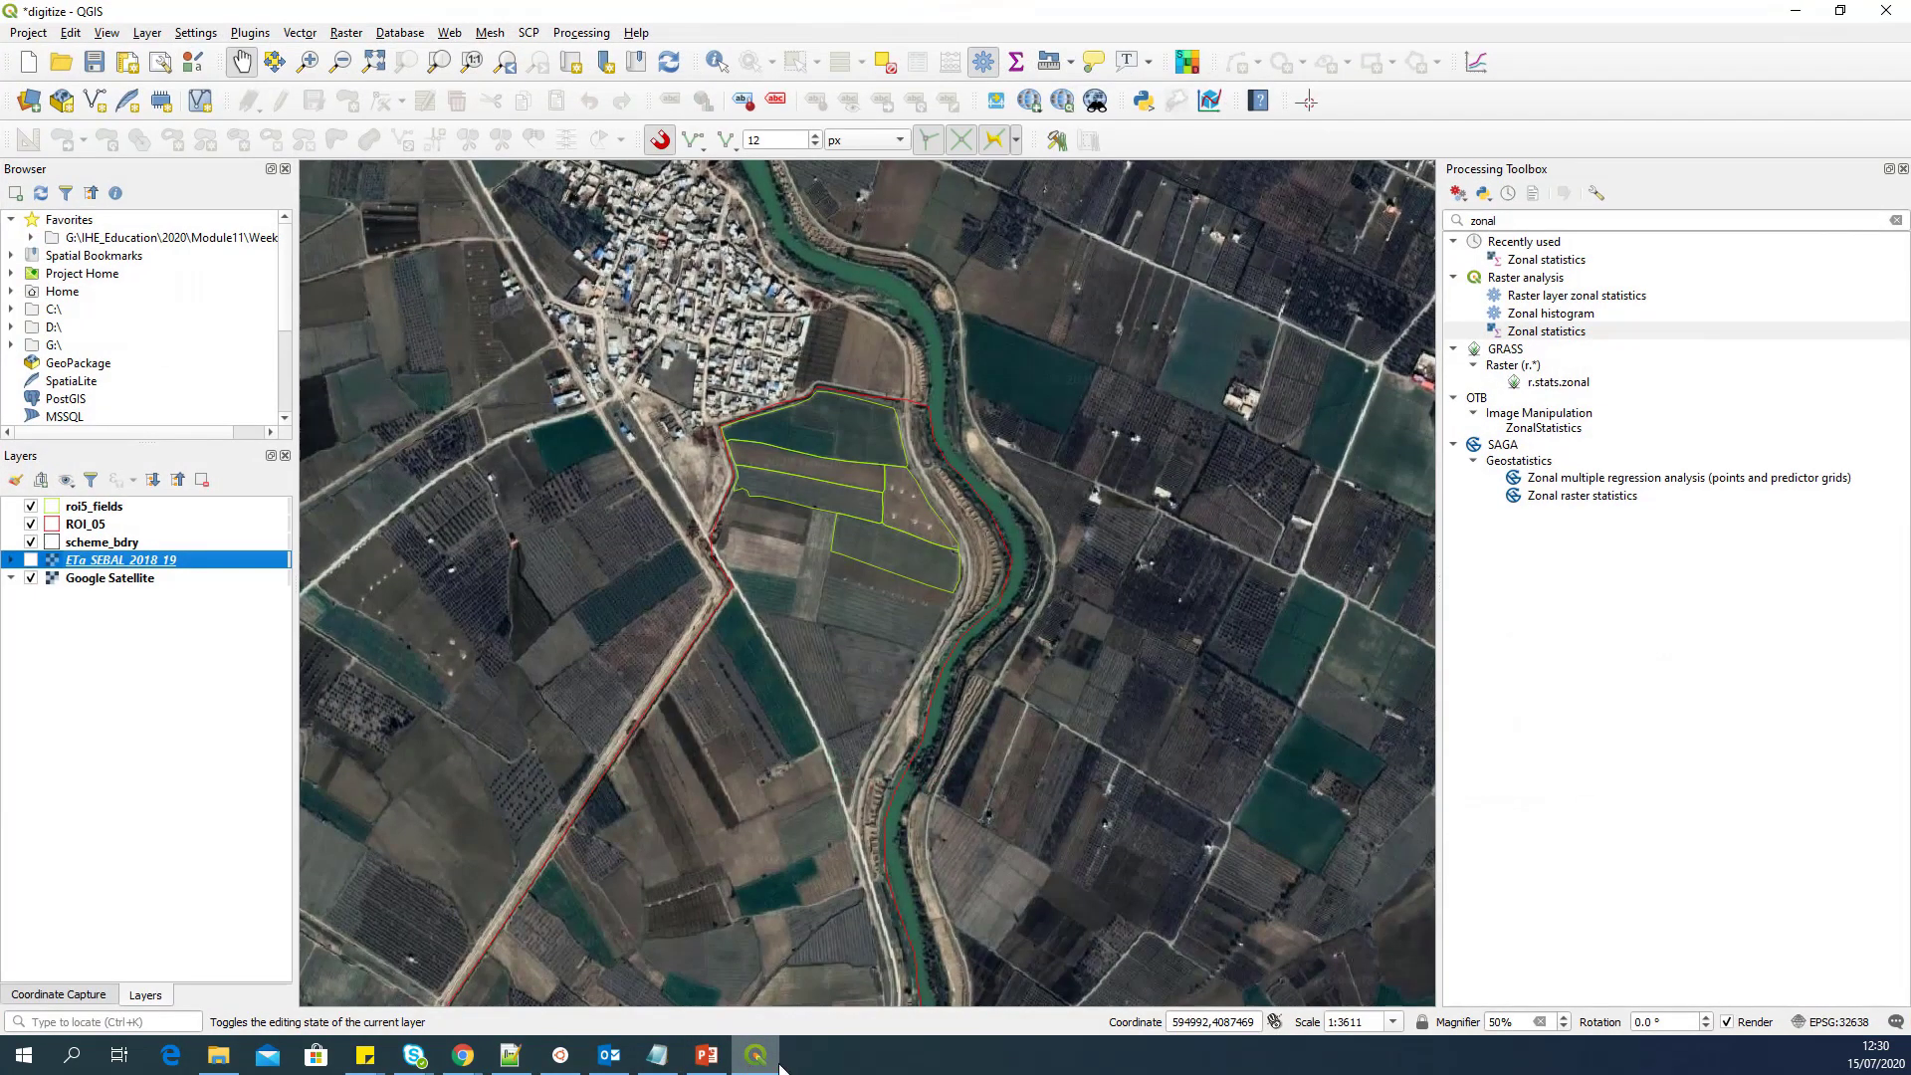
pyautogui.click(31, 560)
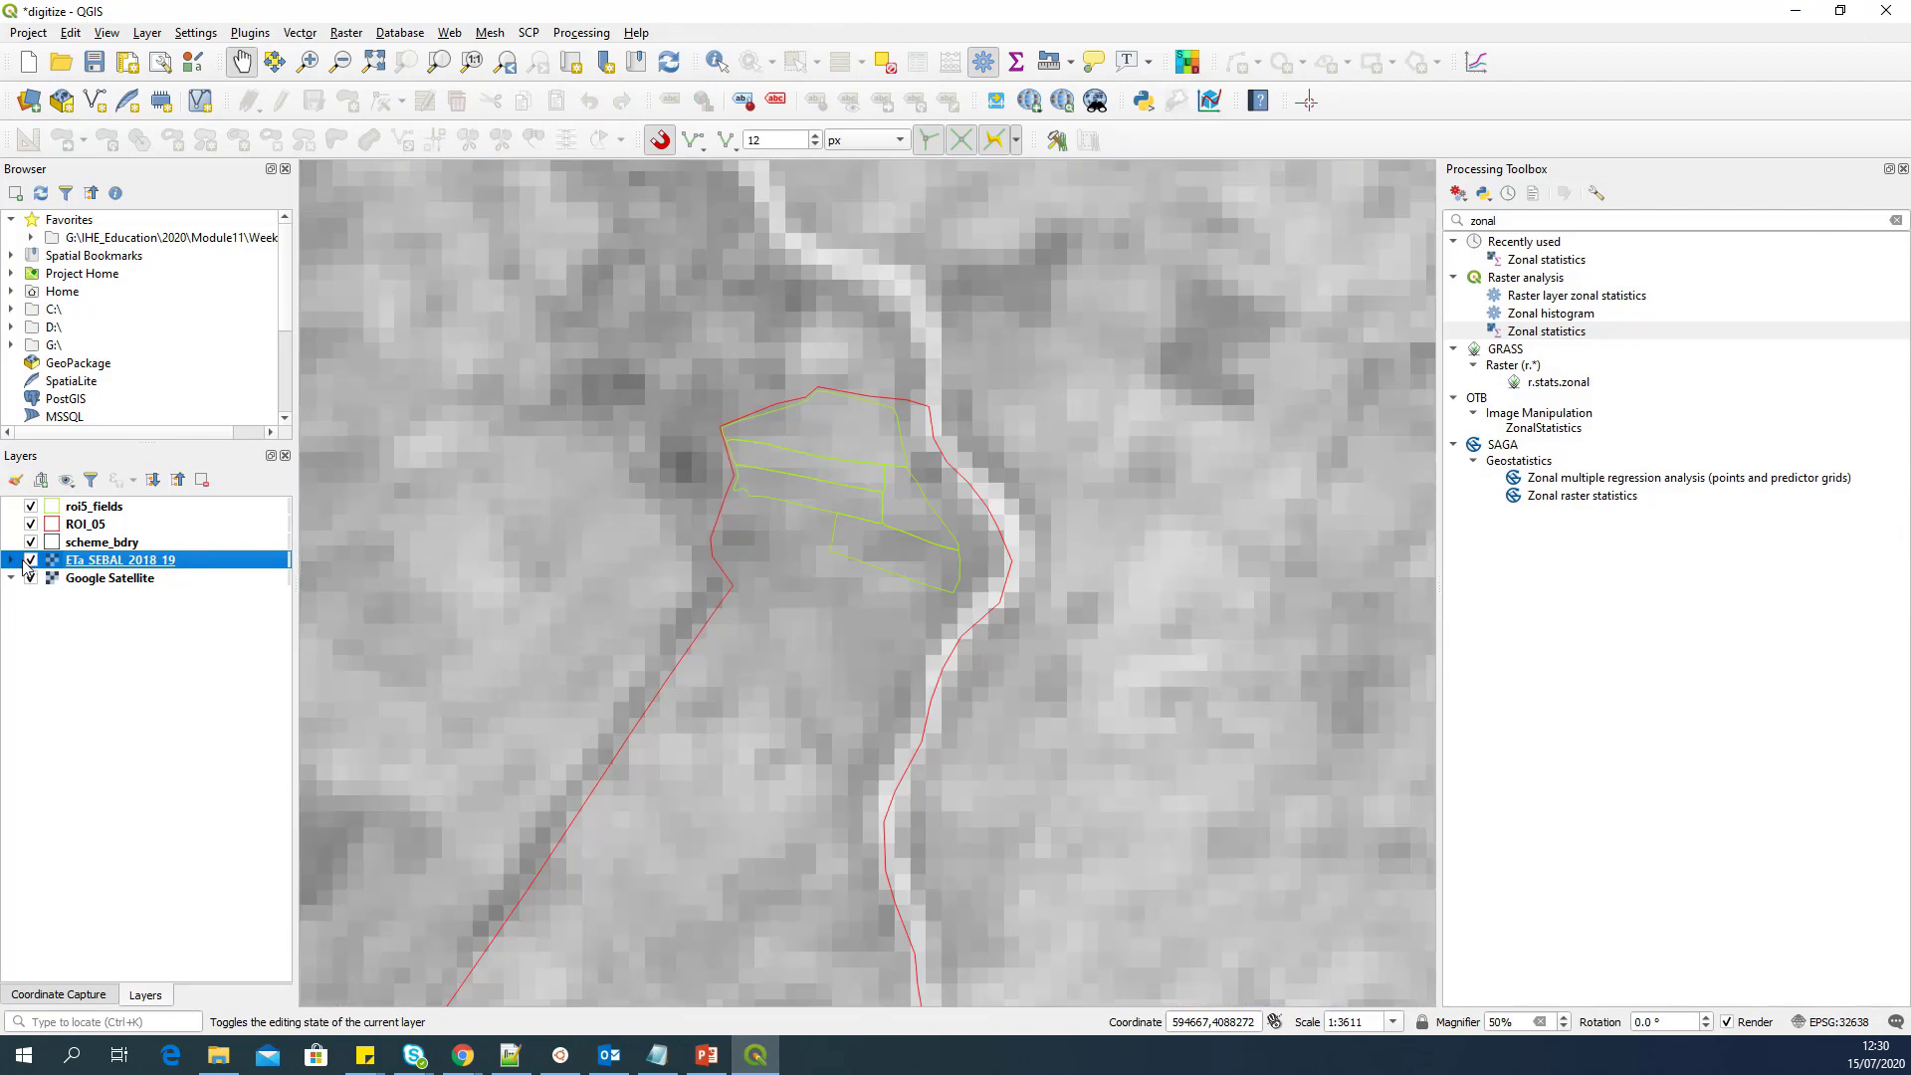
pyautogui.click(12, 560)
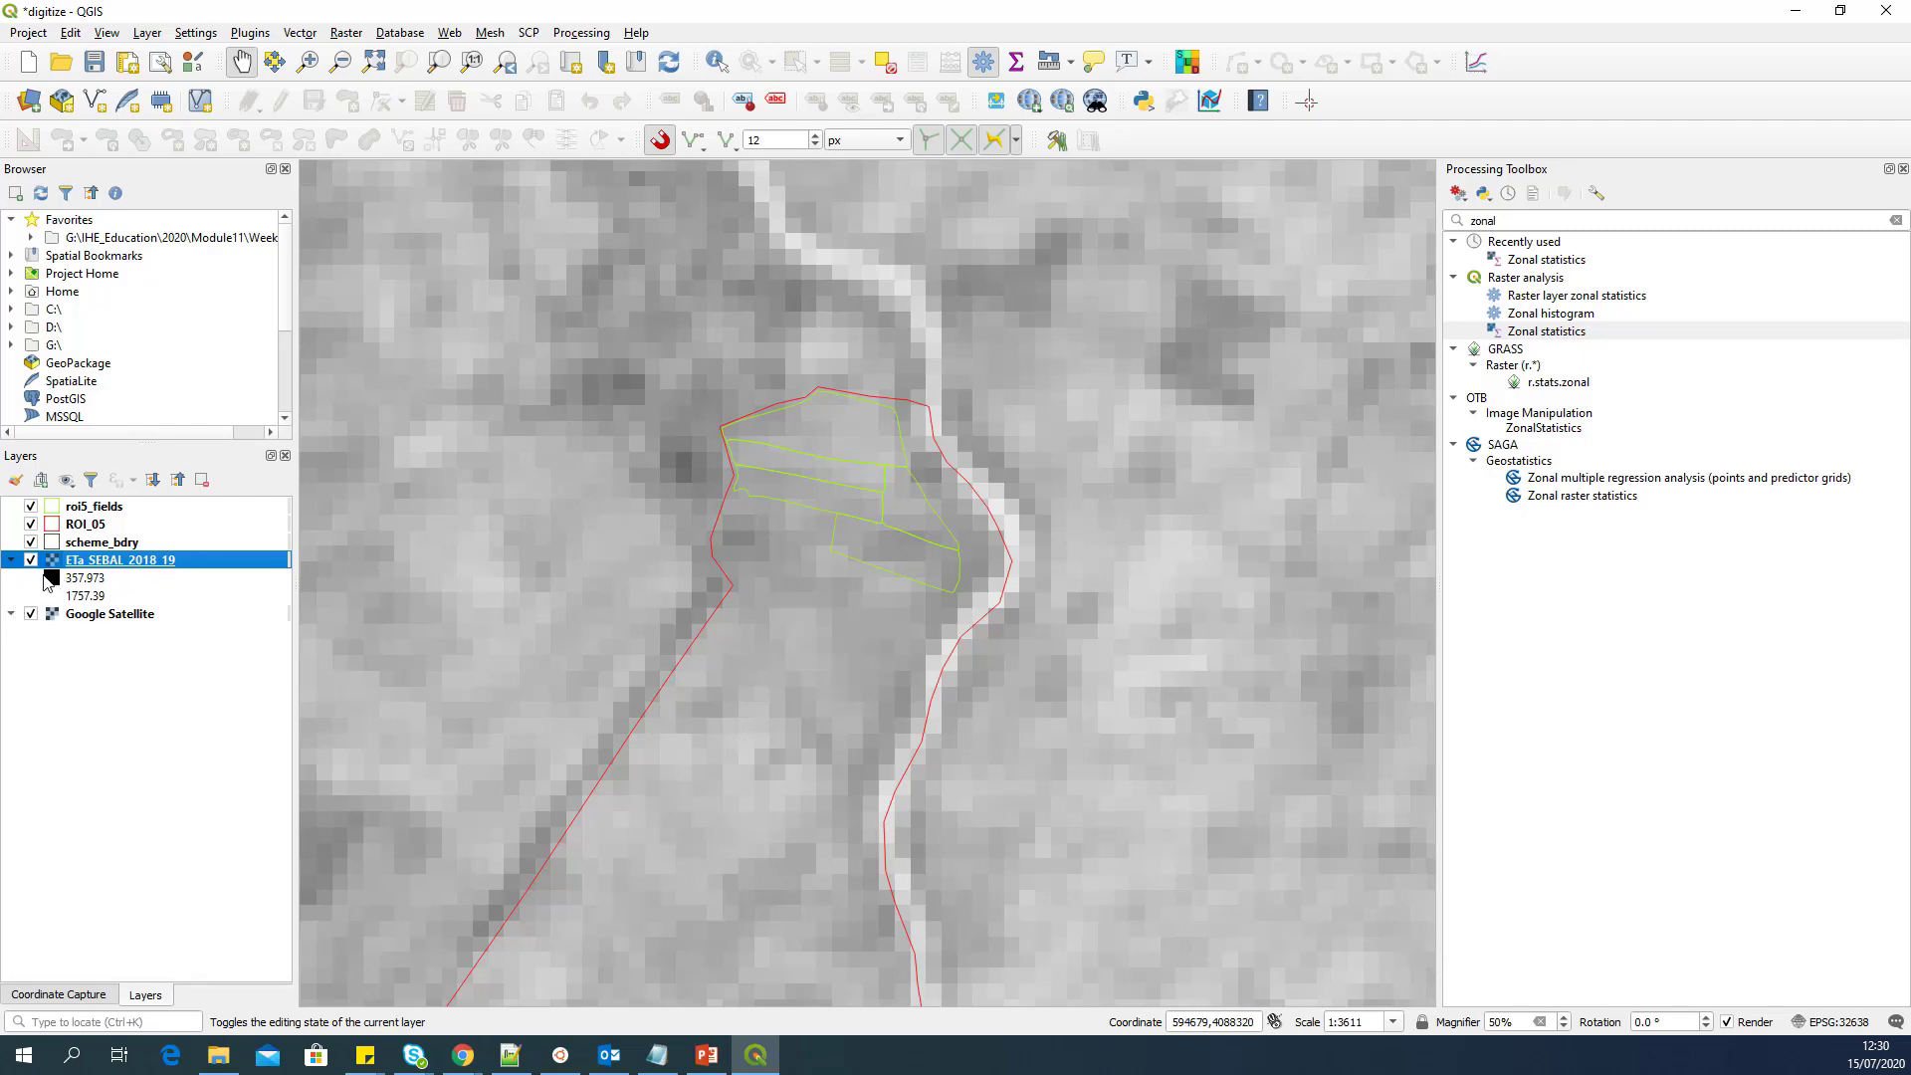
# Step: Make roi5_fields active and glance over its attribute table
pyautogui.click(112, 509)
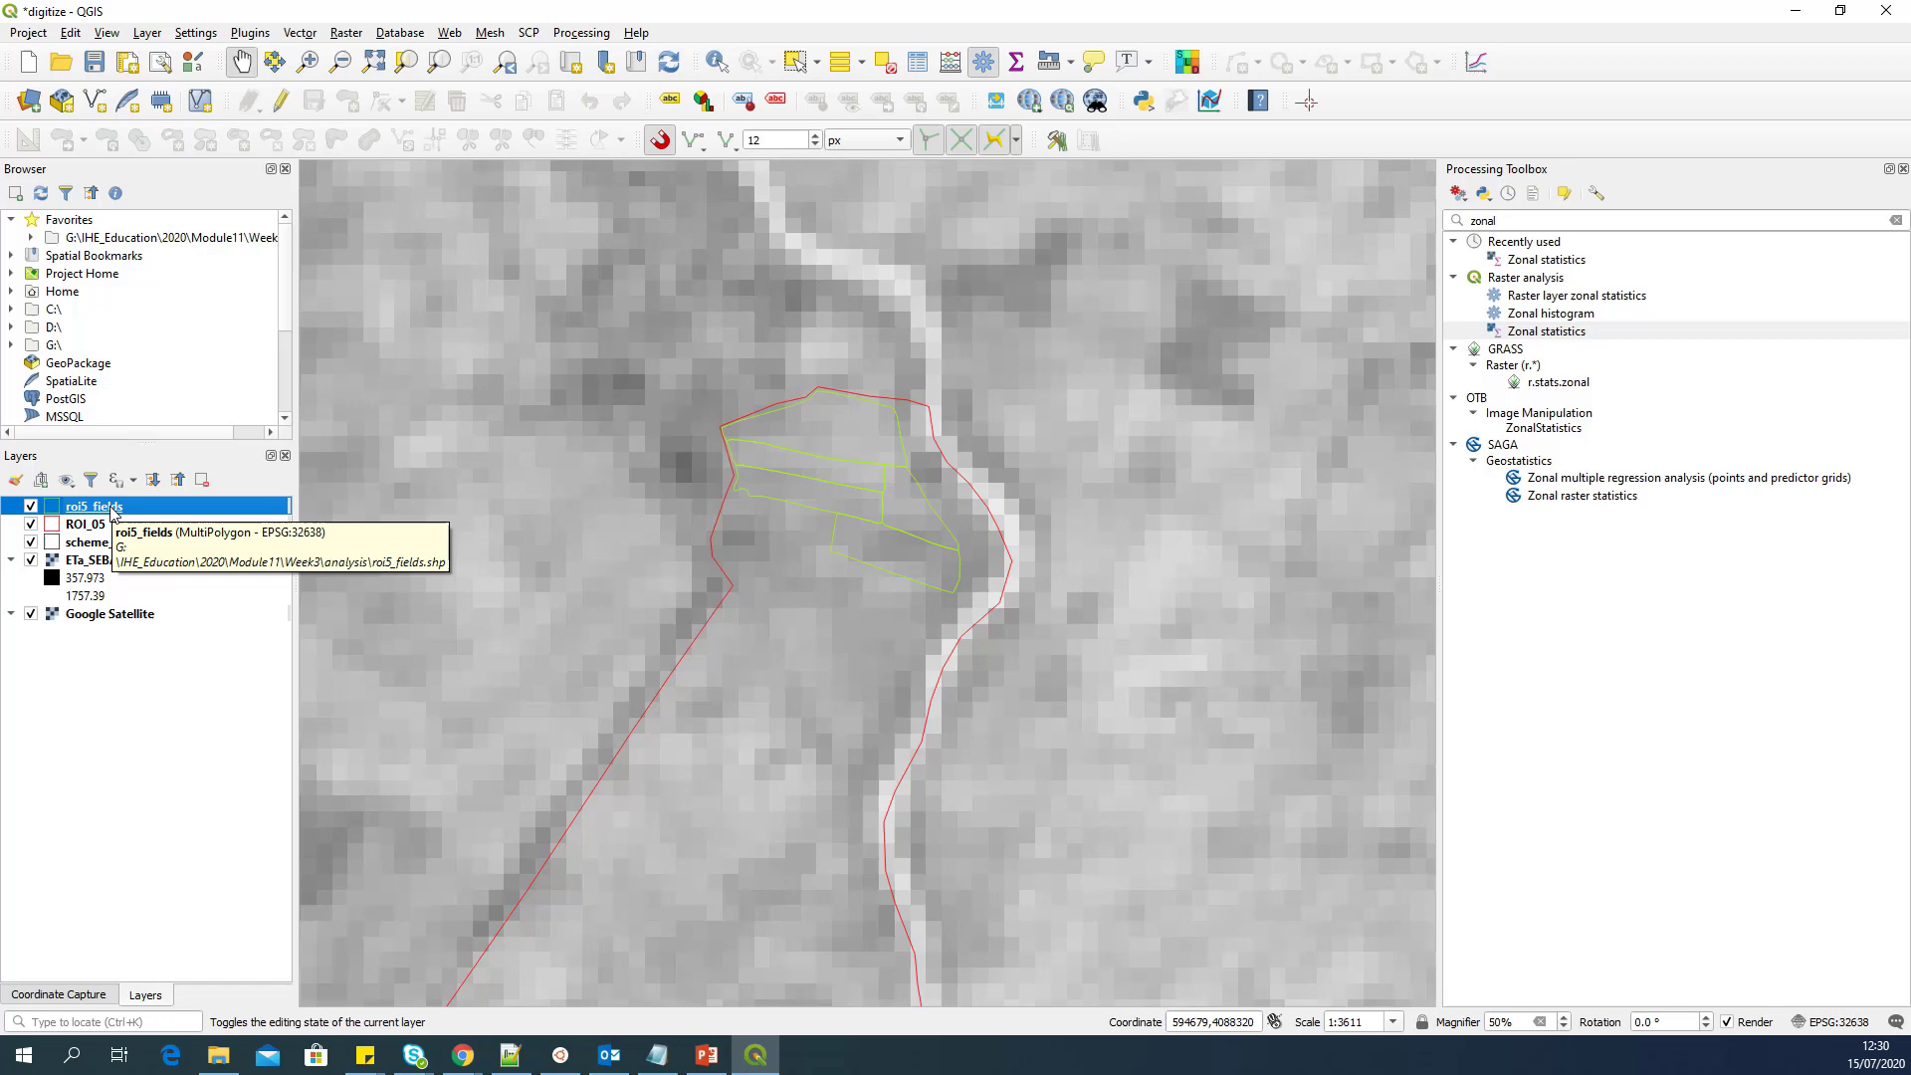
pyautogui.rightClick(112, 510)
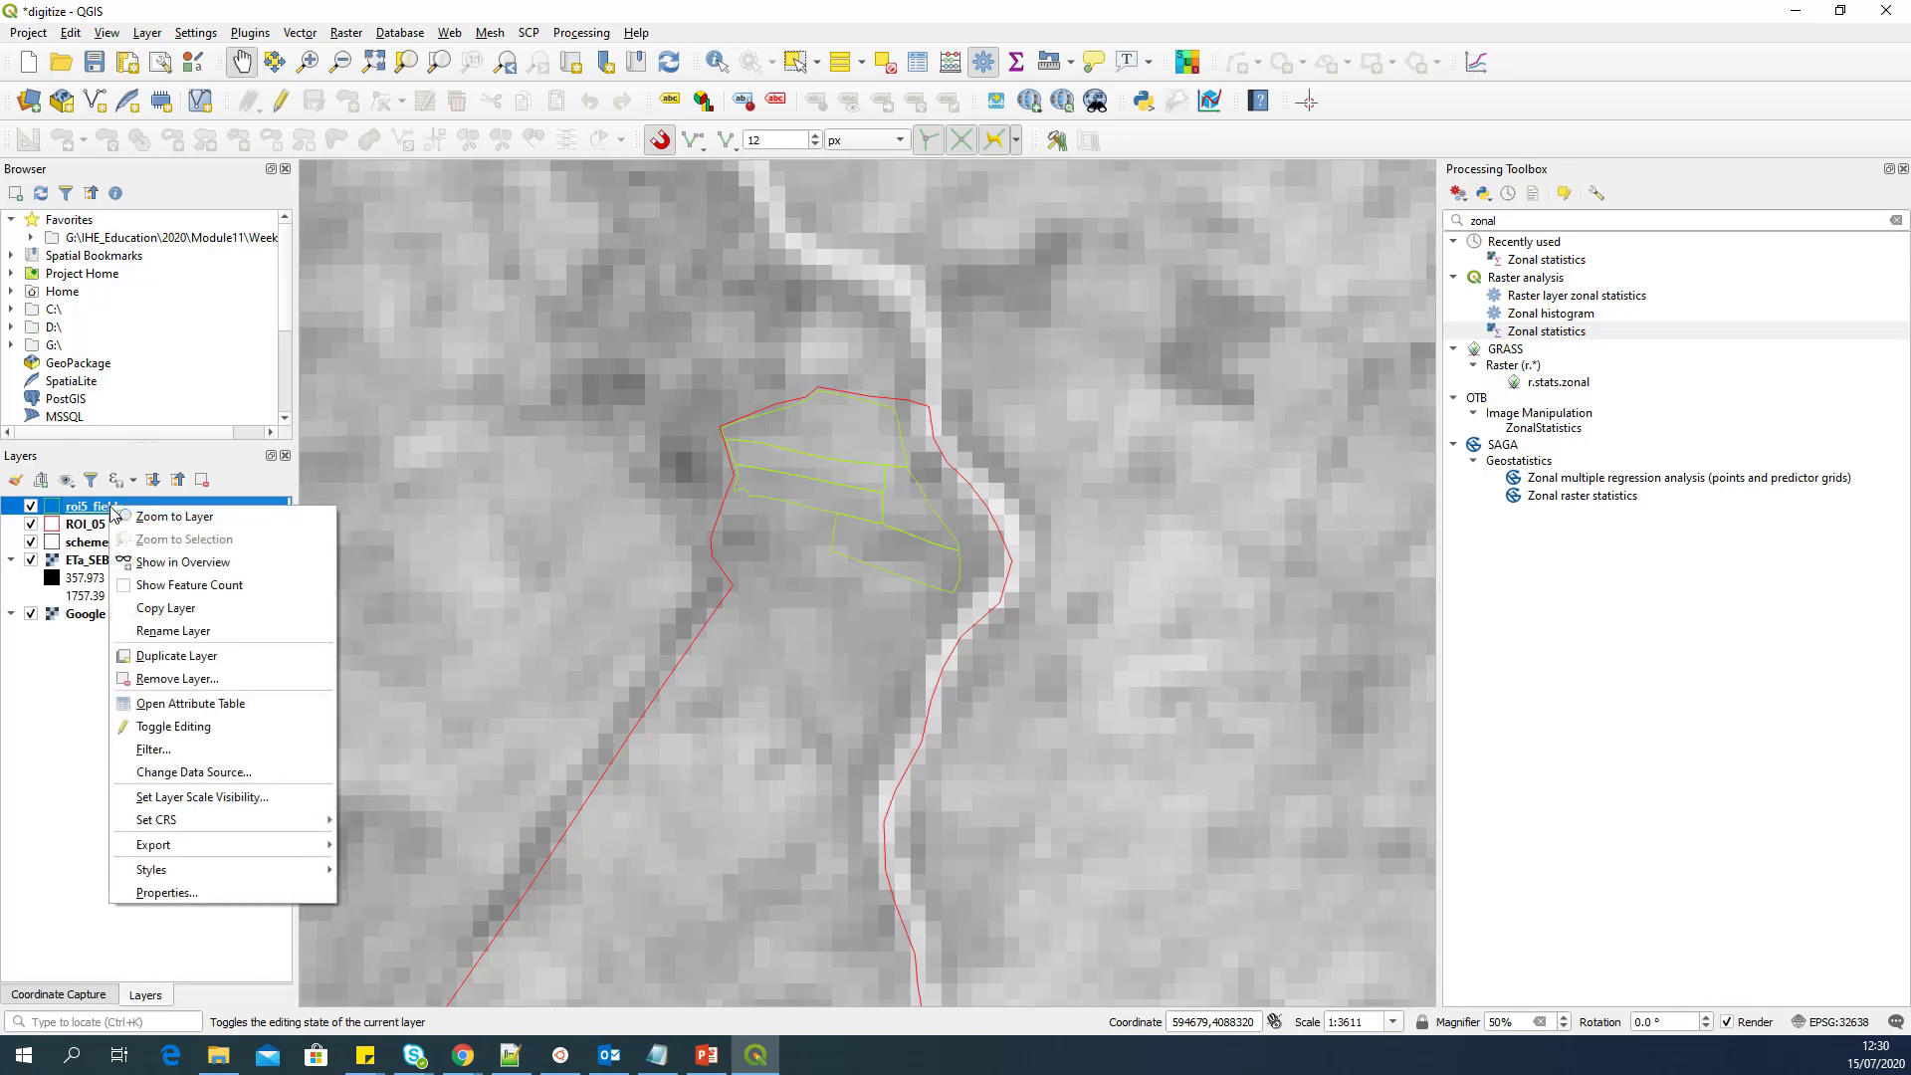
pyautogui.click(200, 709)
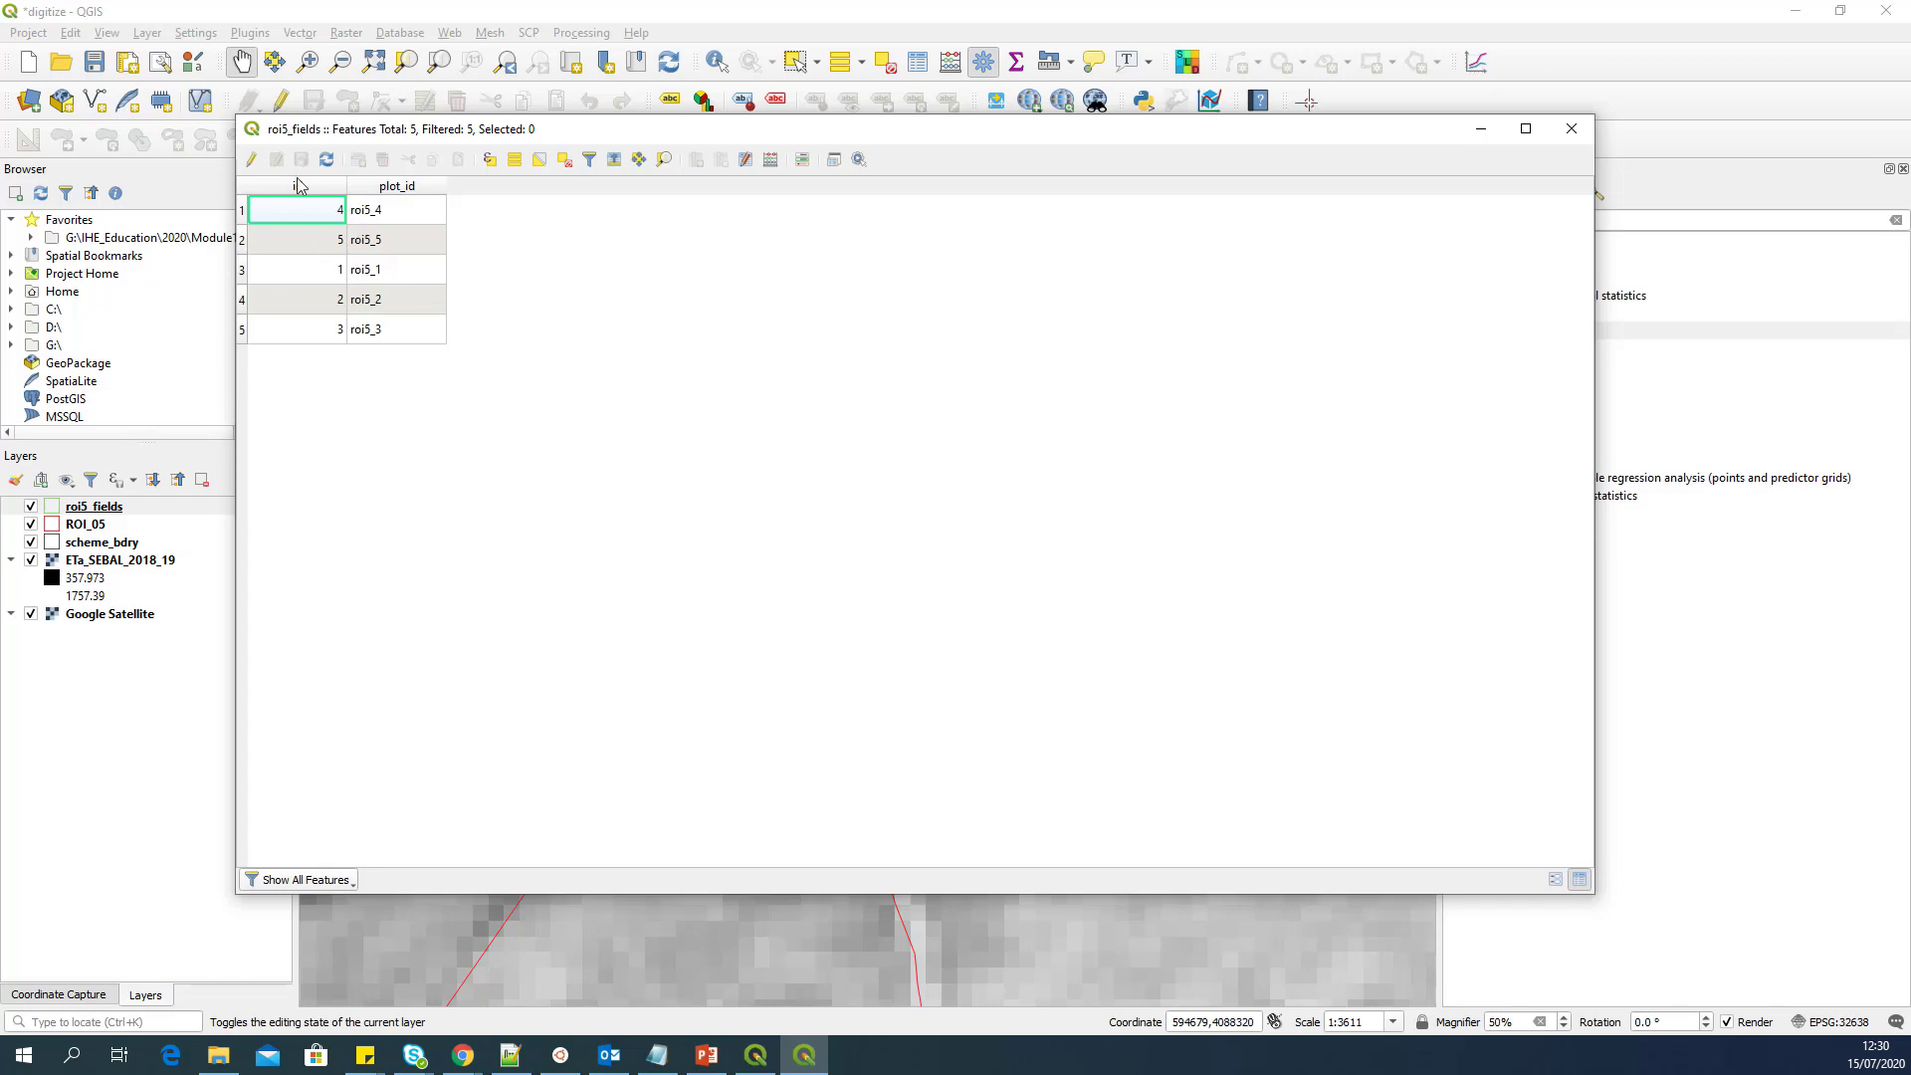
pyautogui.click(1572, 129)
# Step: Open Zonal statistics on ETa_SEBAL_2018_19 with output column prefix ETa1819_
pyautogui.click(1555, 223)
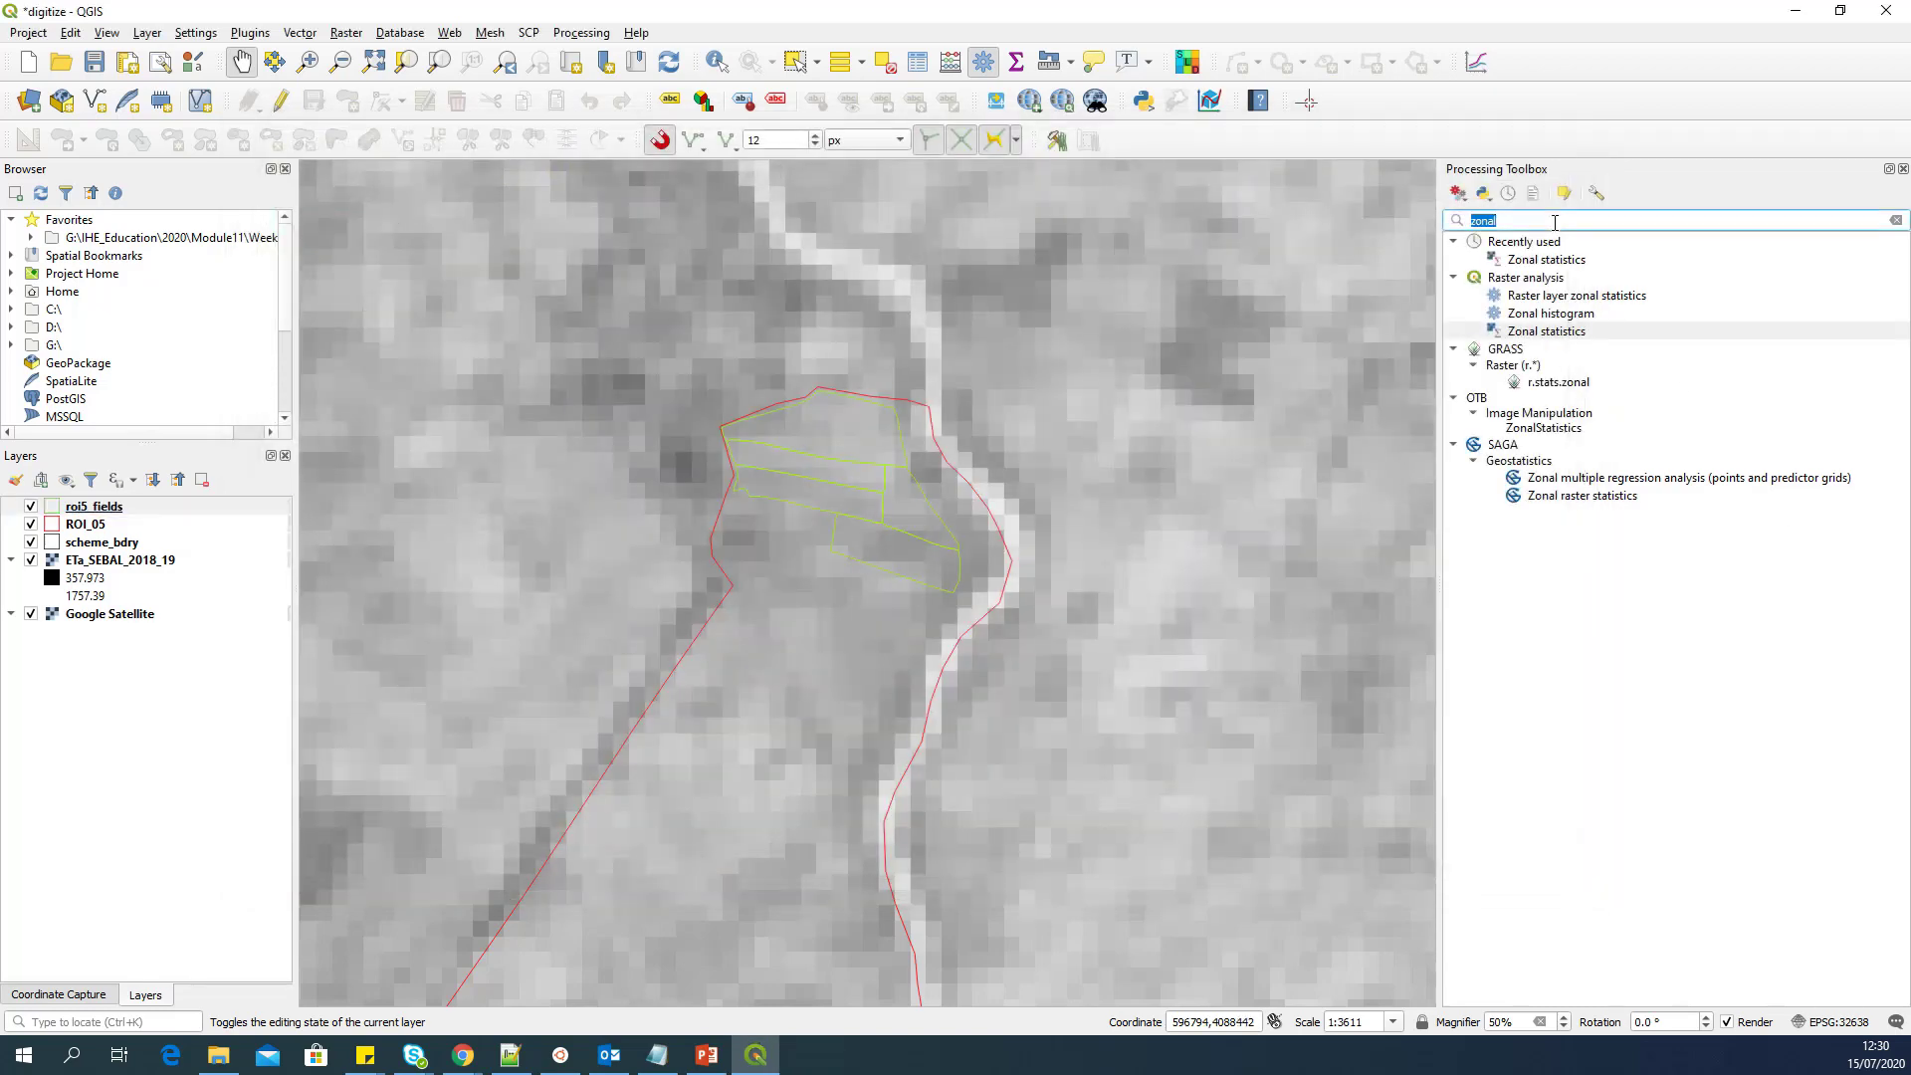
pyautogui.press('BackSpace')
pyautogui.write('zonal')
pyautogui.doubleClick(1594, 334)
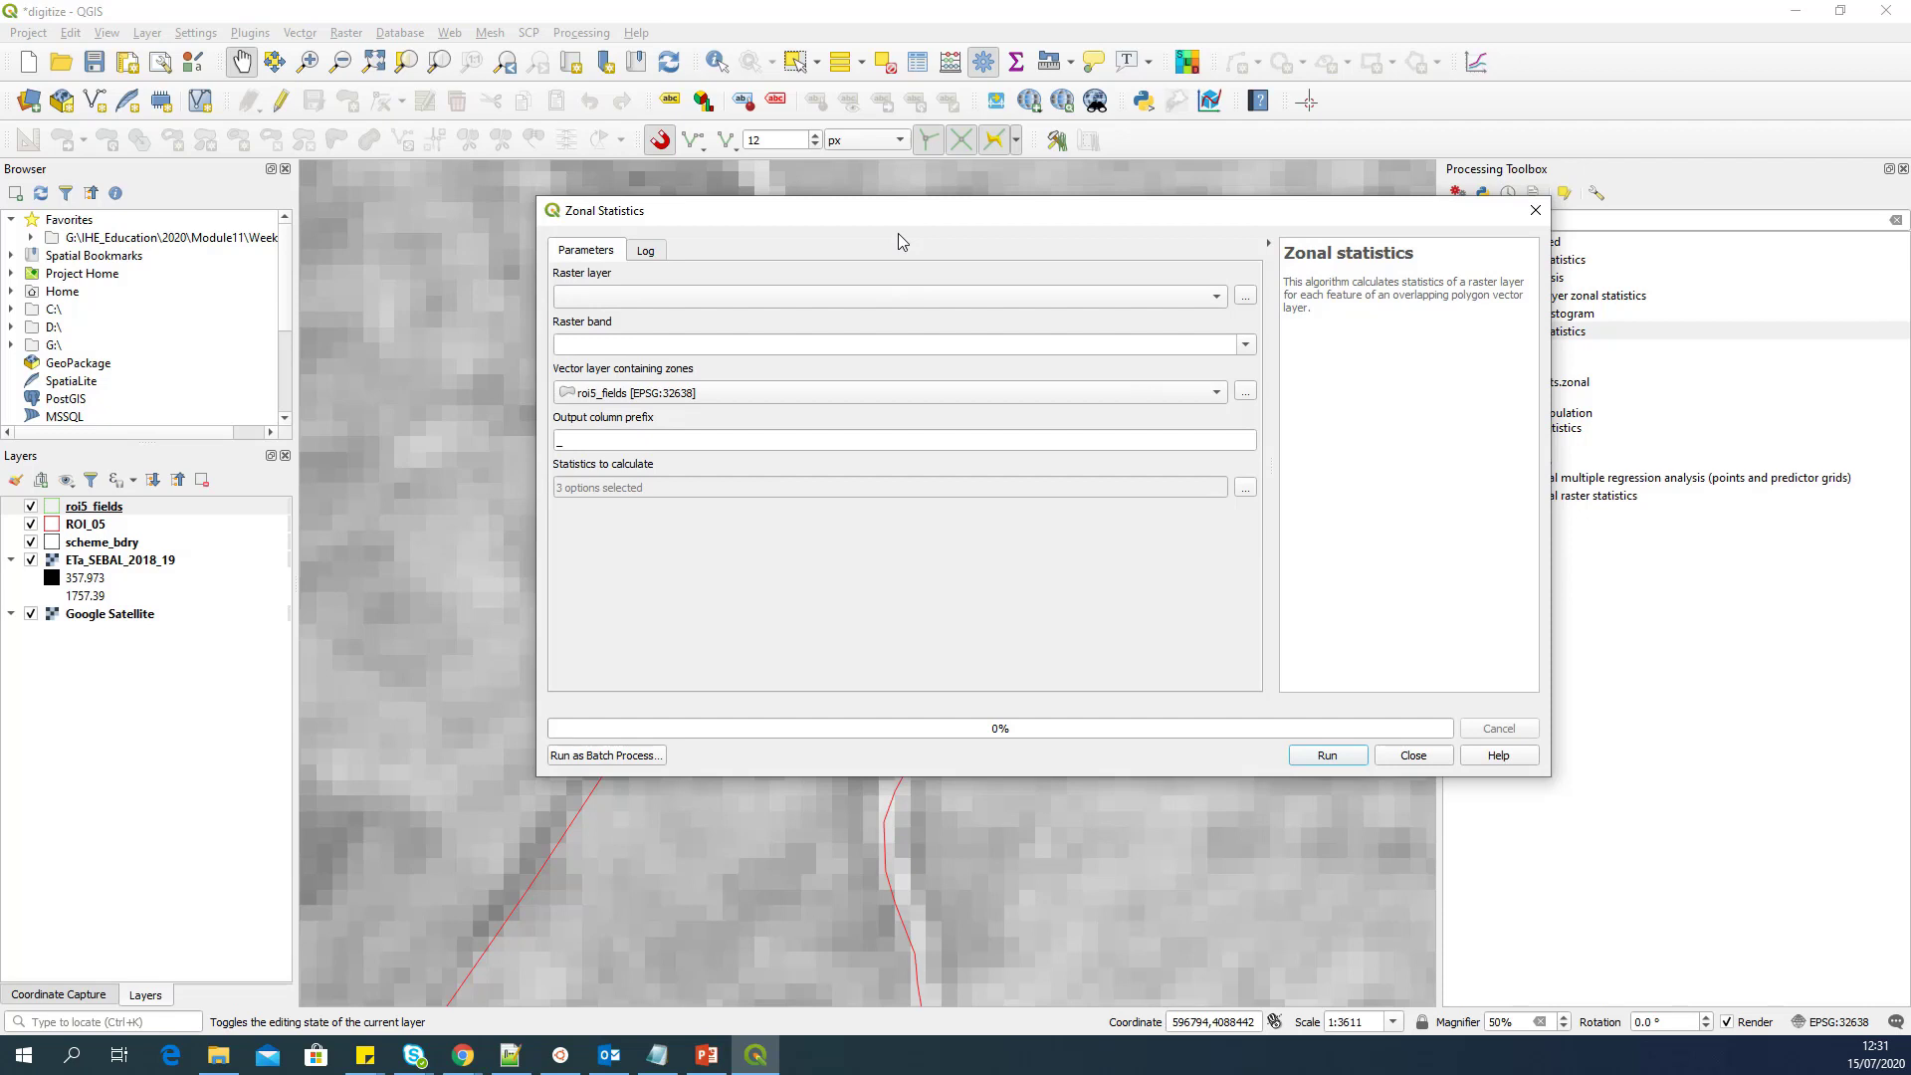
pyautogui.click(830, 296)
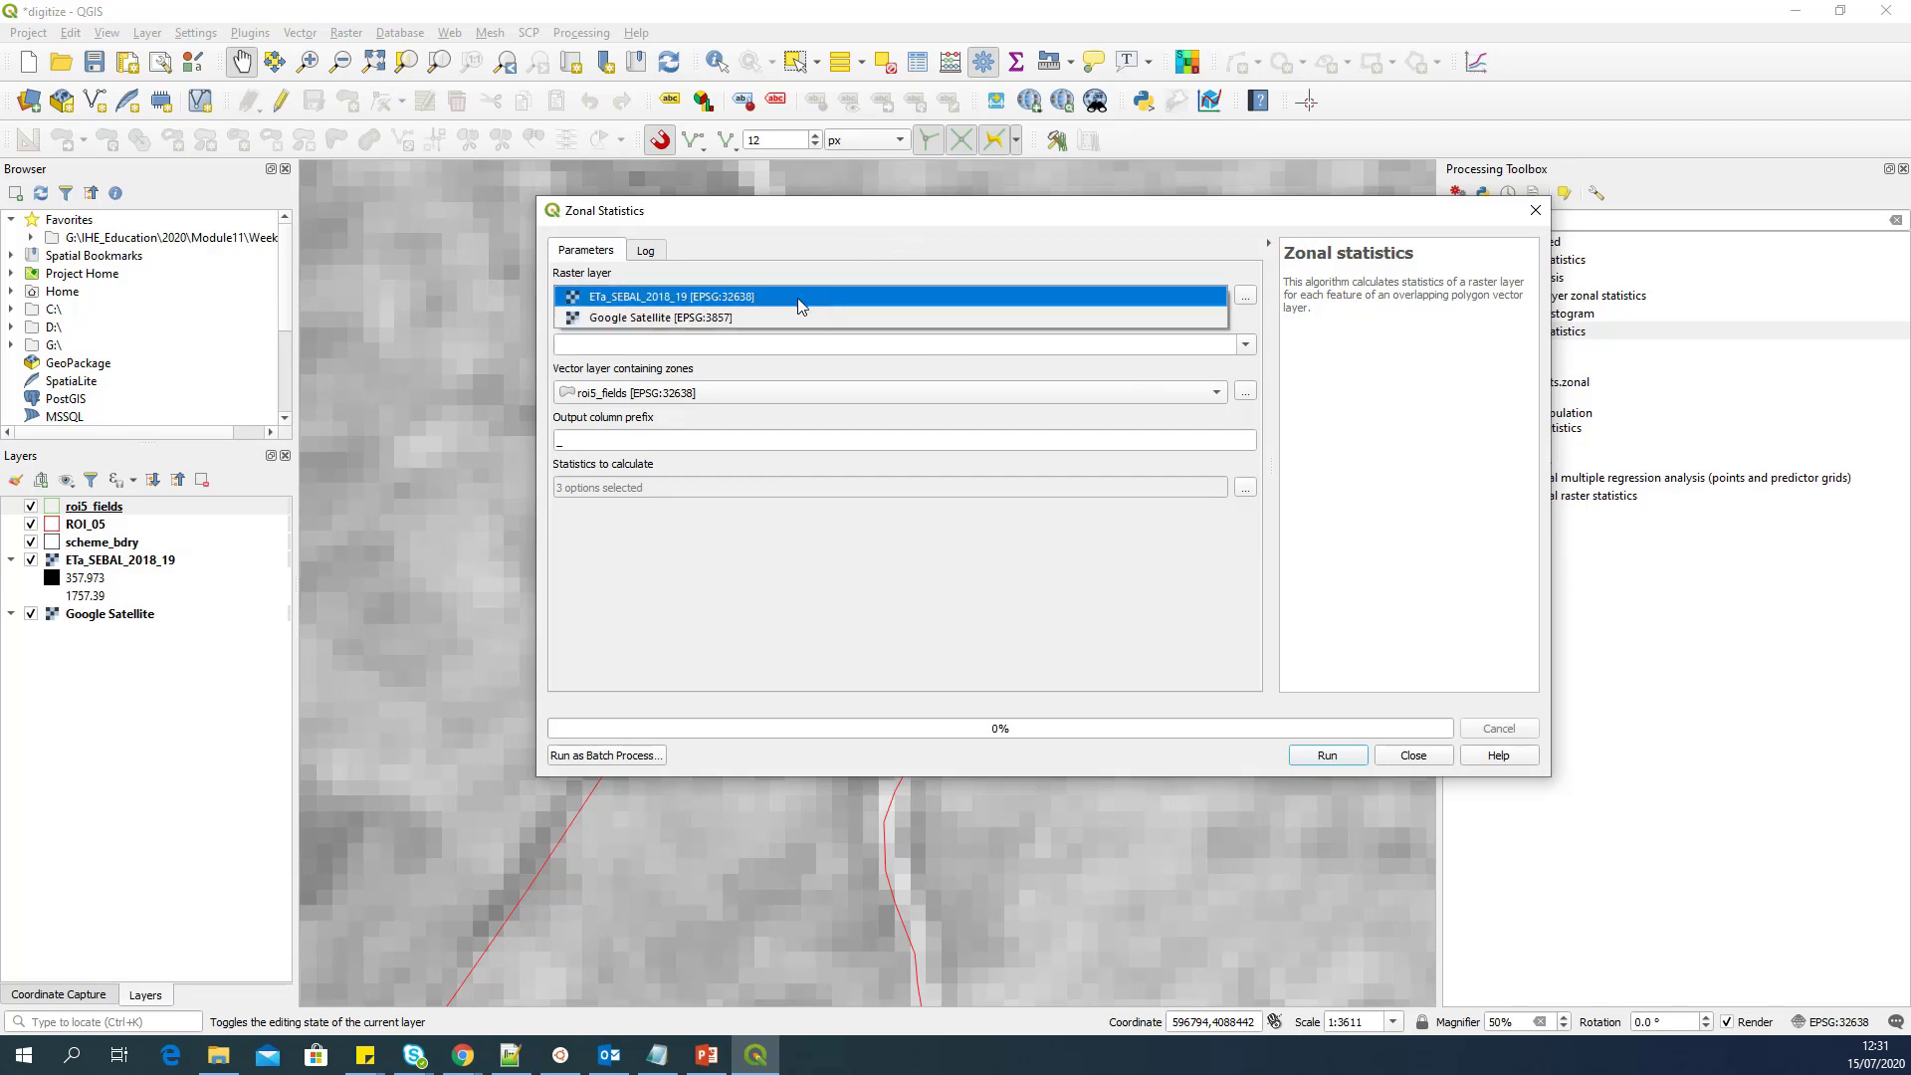
pyautogui.click(678, 297)
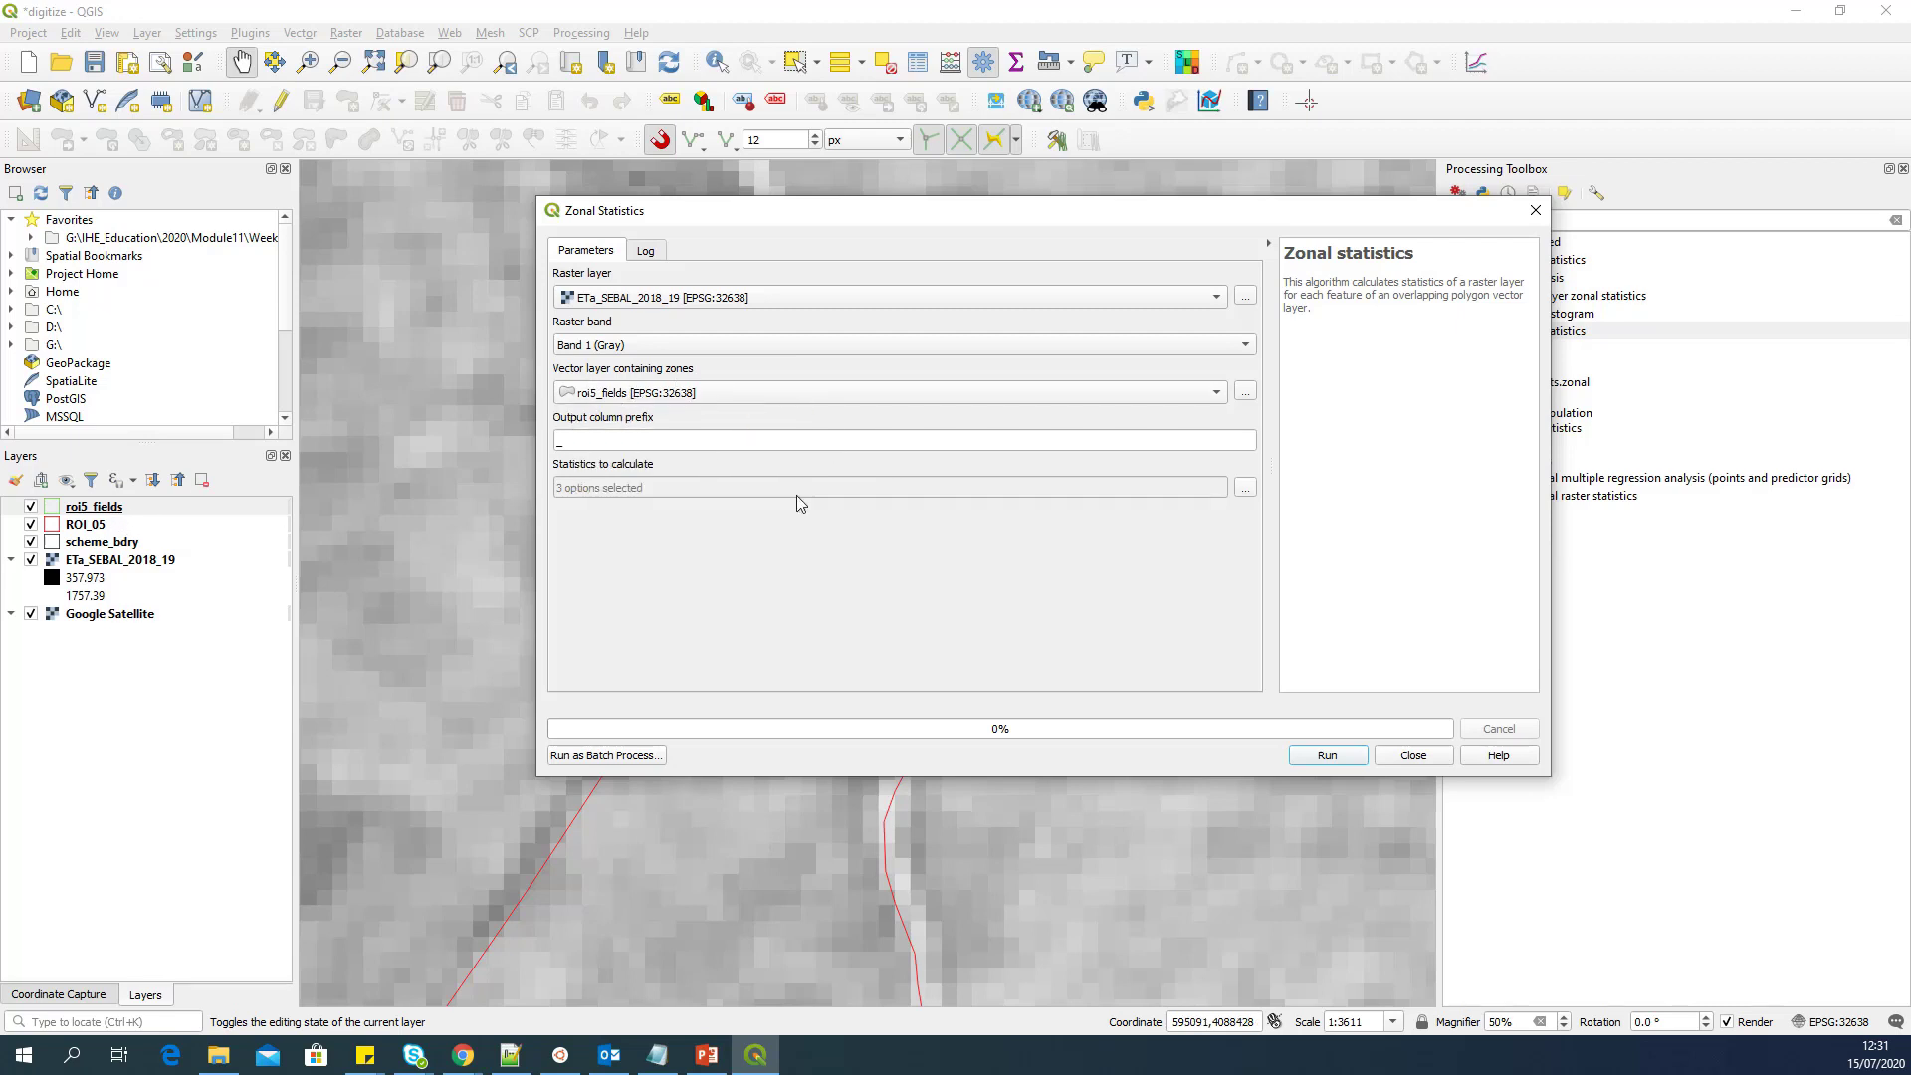
pyautogui.doubleClick(622, 446)
pyautogui.moveTo(630, 439); pyautogui.dragTo(576, 433)
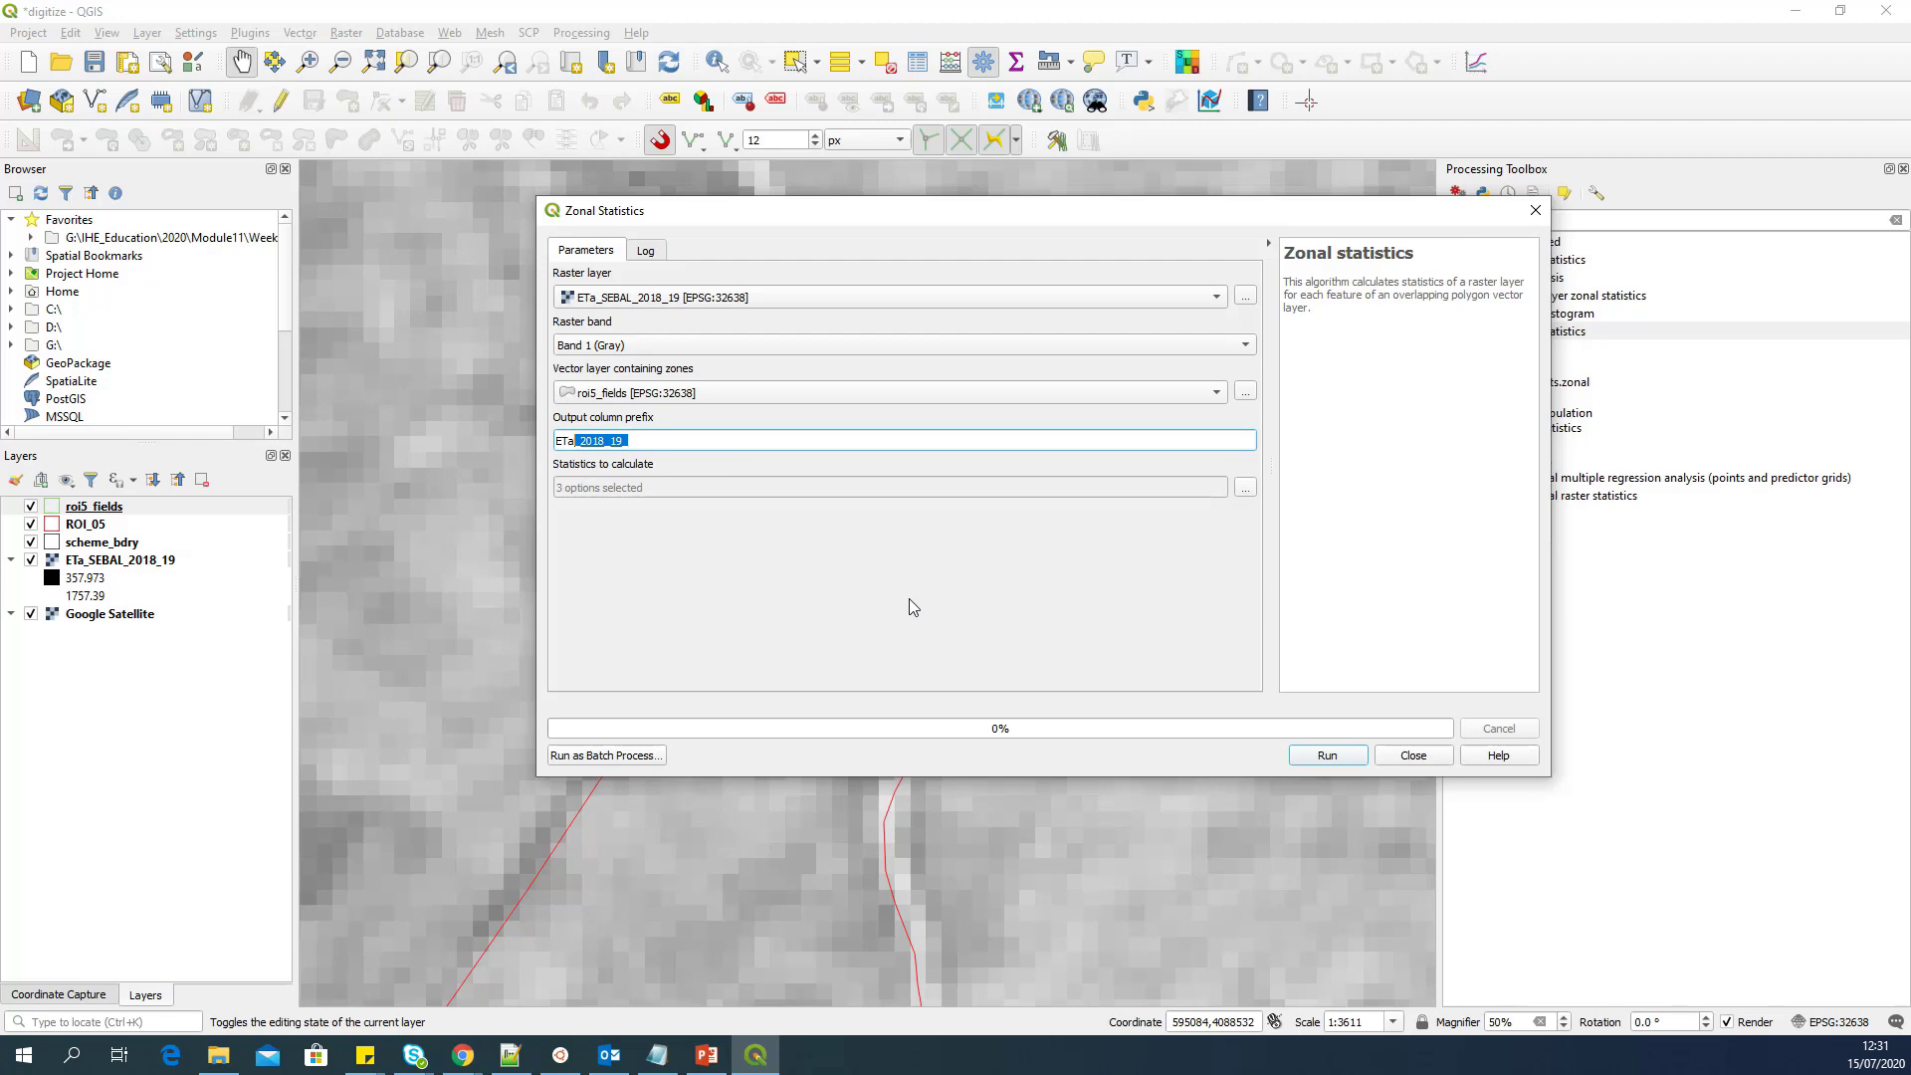
pyautogui.write('18')
# Step: Compute only Mean and Std. dev. for roi5_fields and run the tool
pyautogui.click(1245, 488)
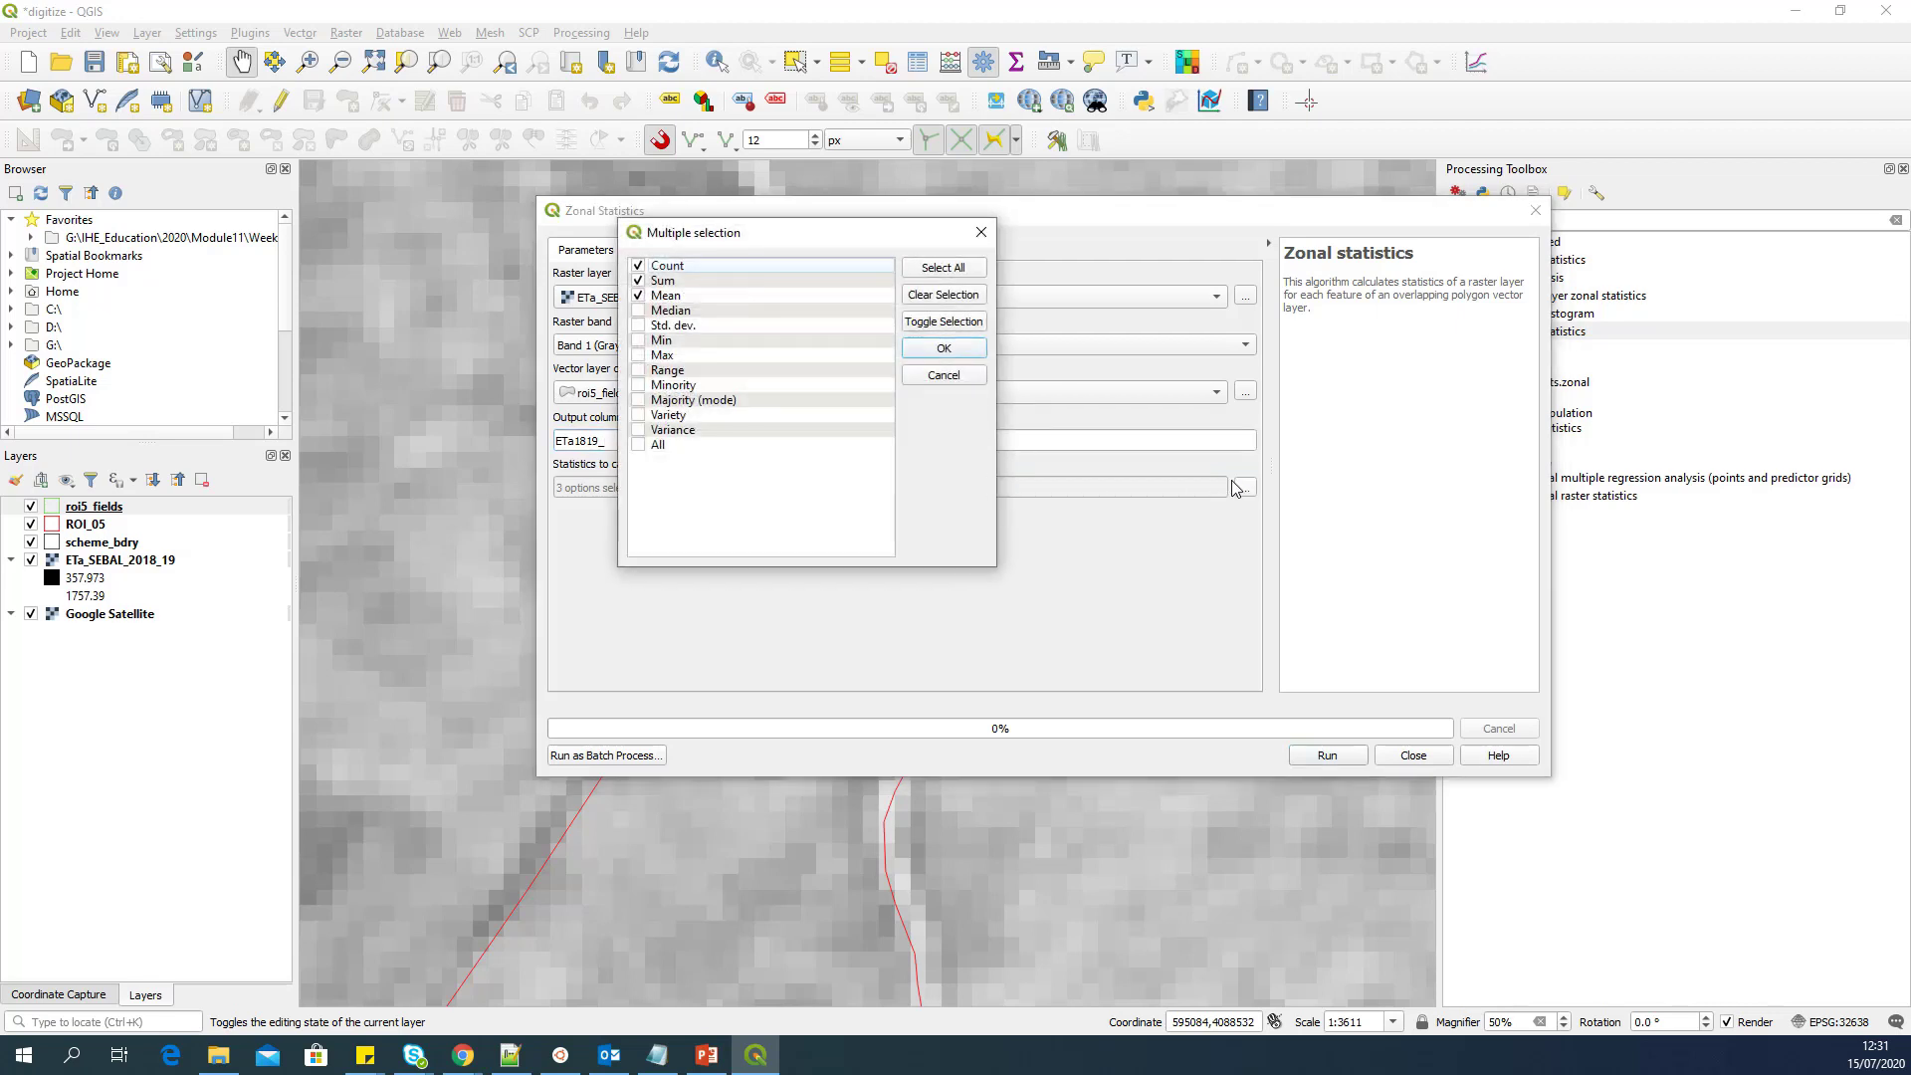
pyautogui.click(639, 266)
pyautogui.click(639, 281)
pyautogui.click(639, 325)
pyautogui.click(943, 348)
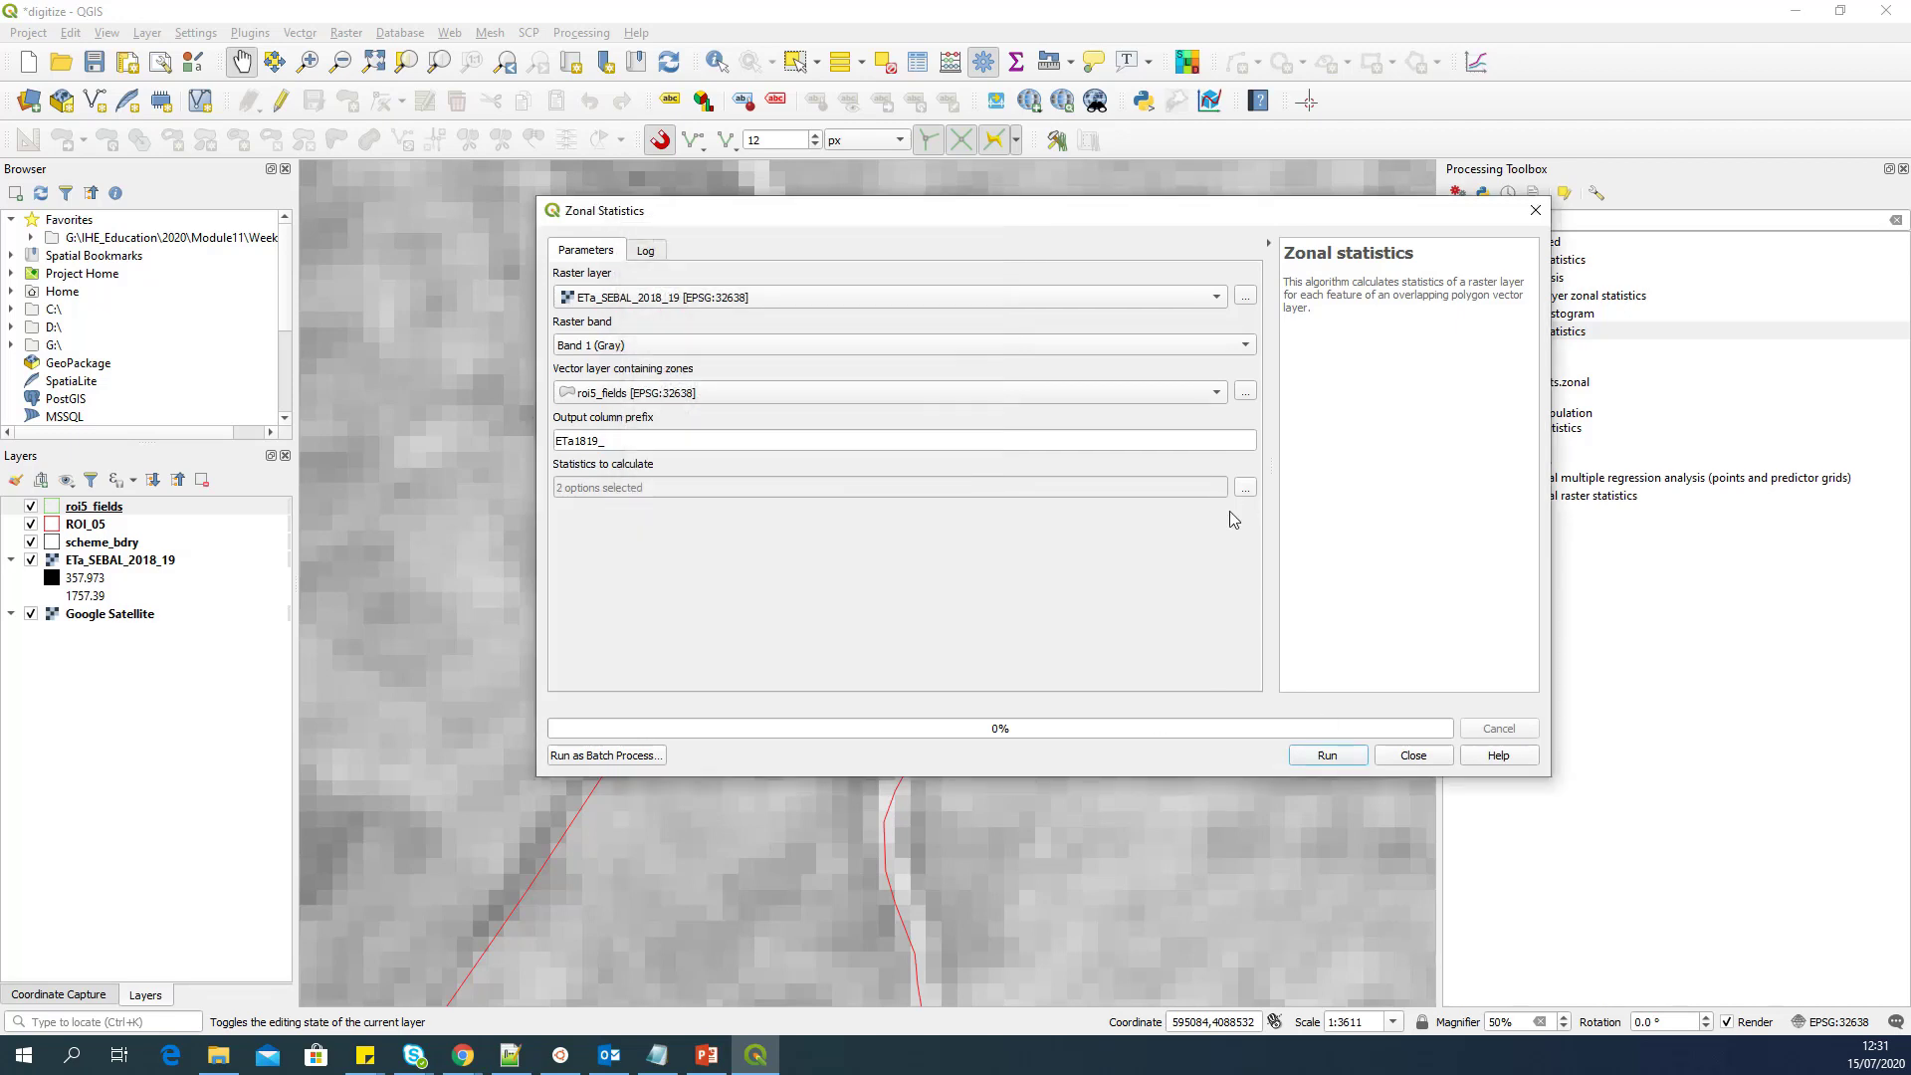
pyautogui.click(1246, 487)
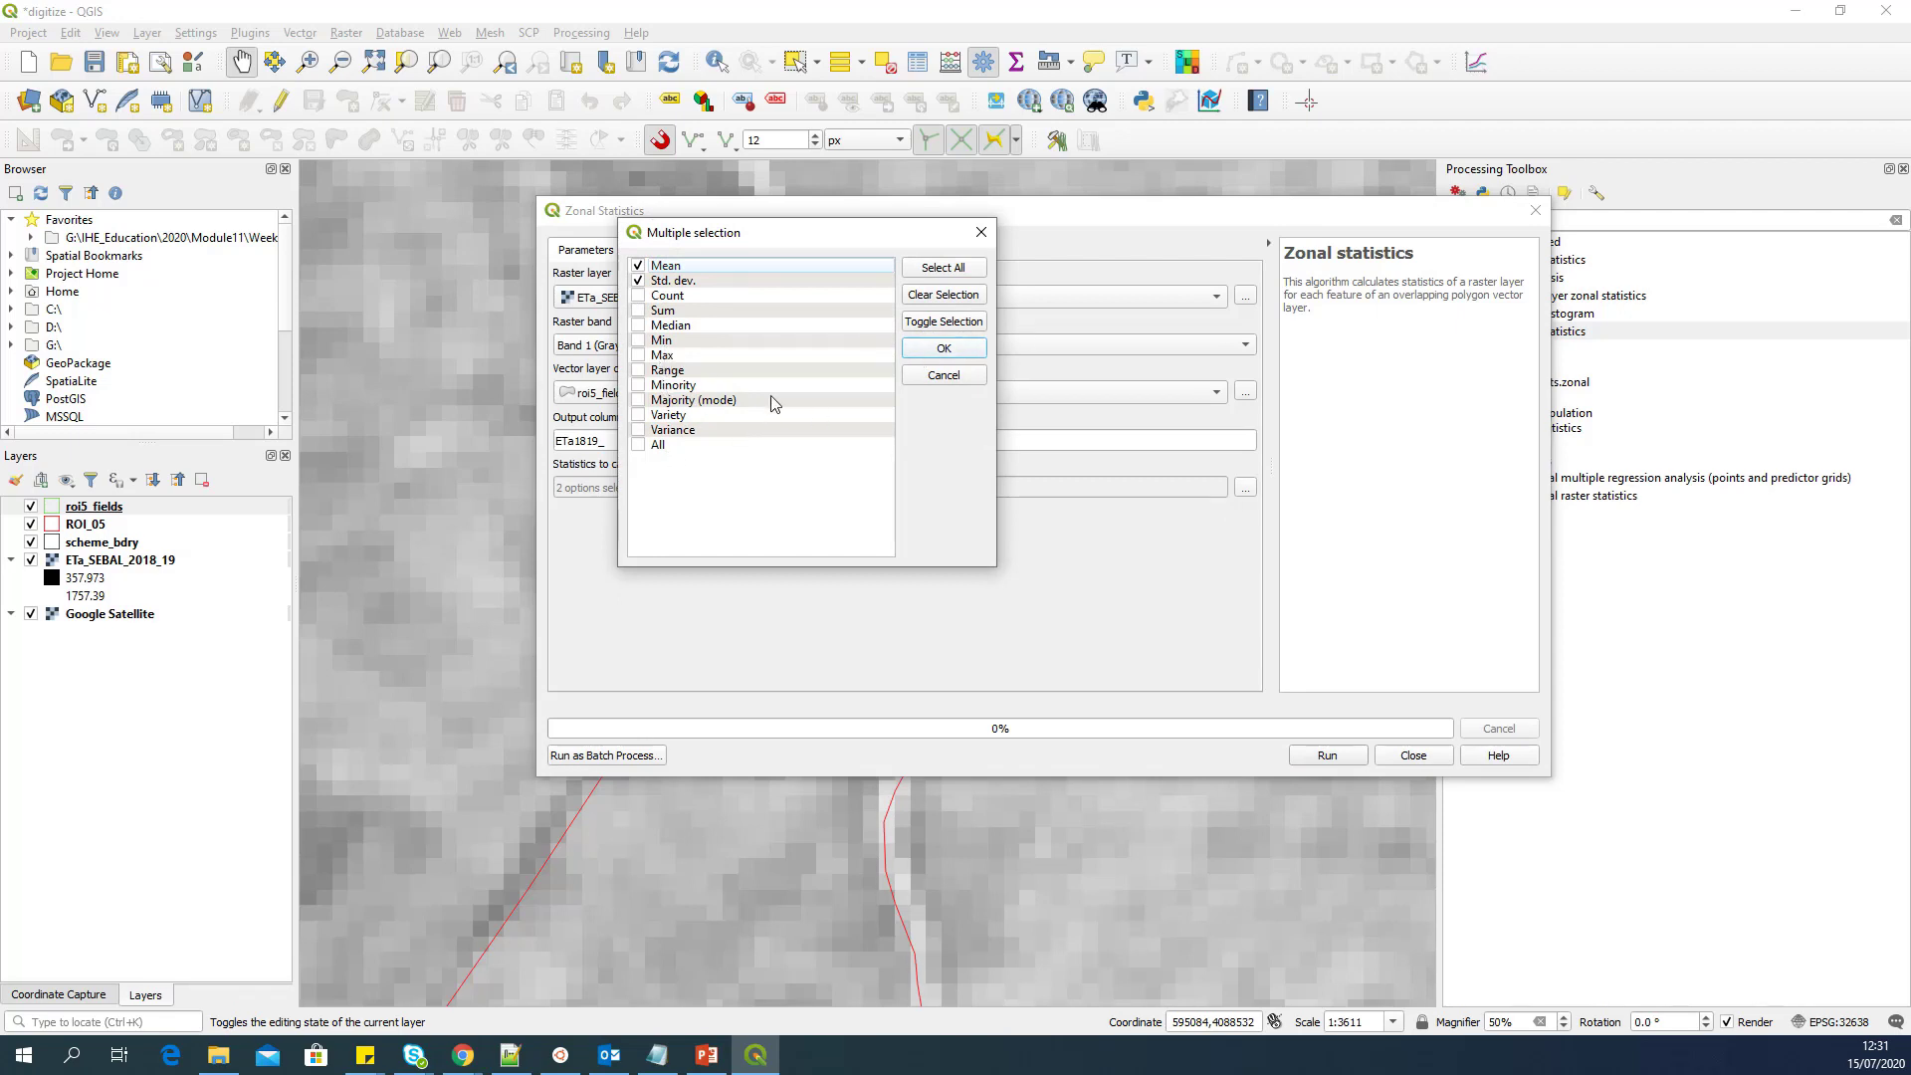
pyautogui.click(963, 348)
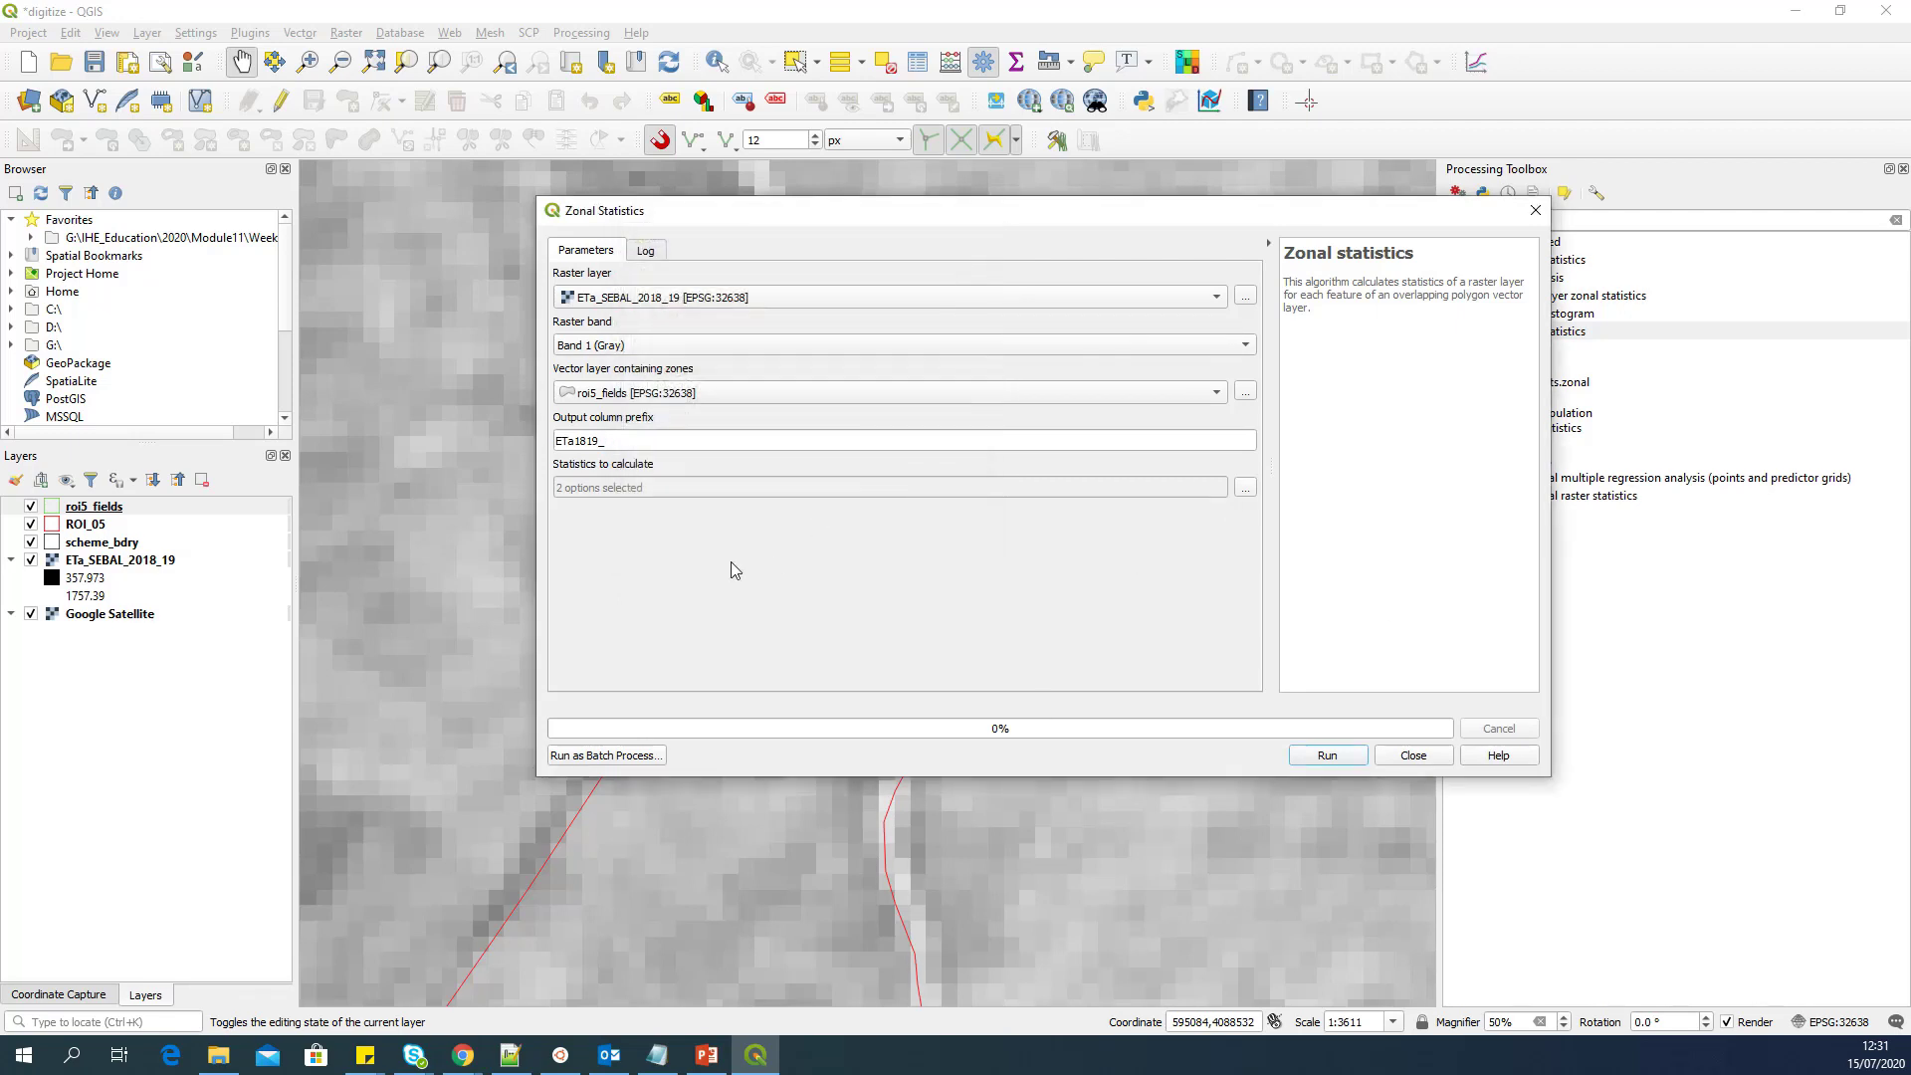
pyautogui.click(1327, 756)
pyautogui.click(1403, 755)
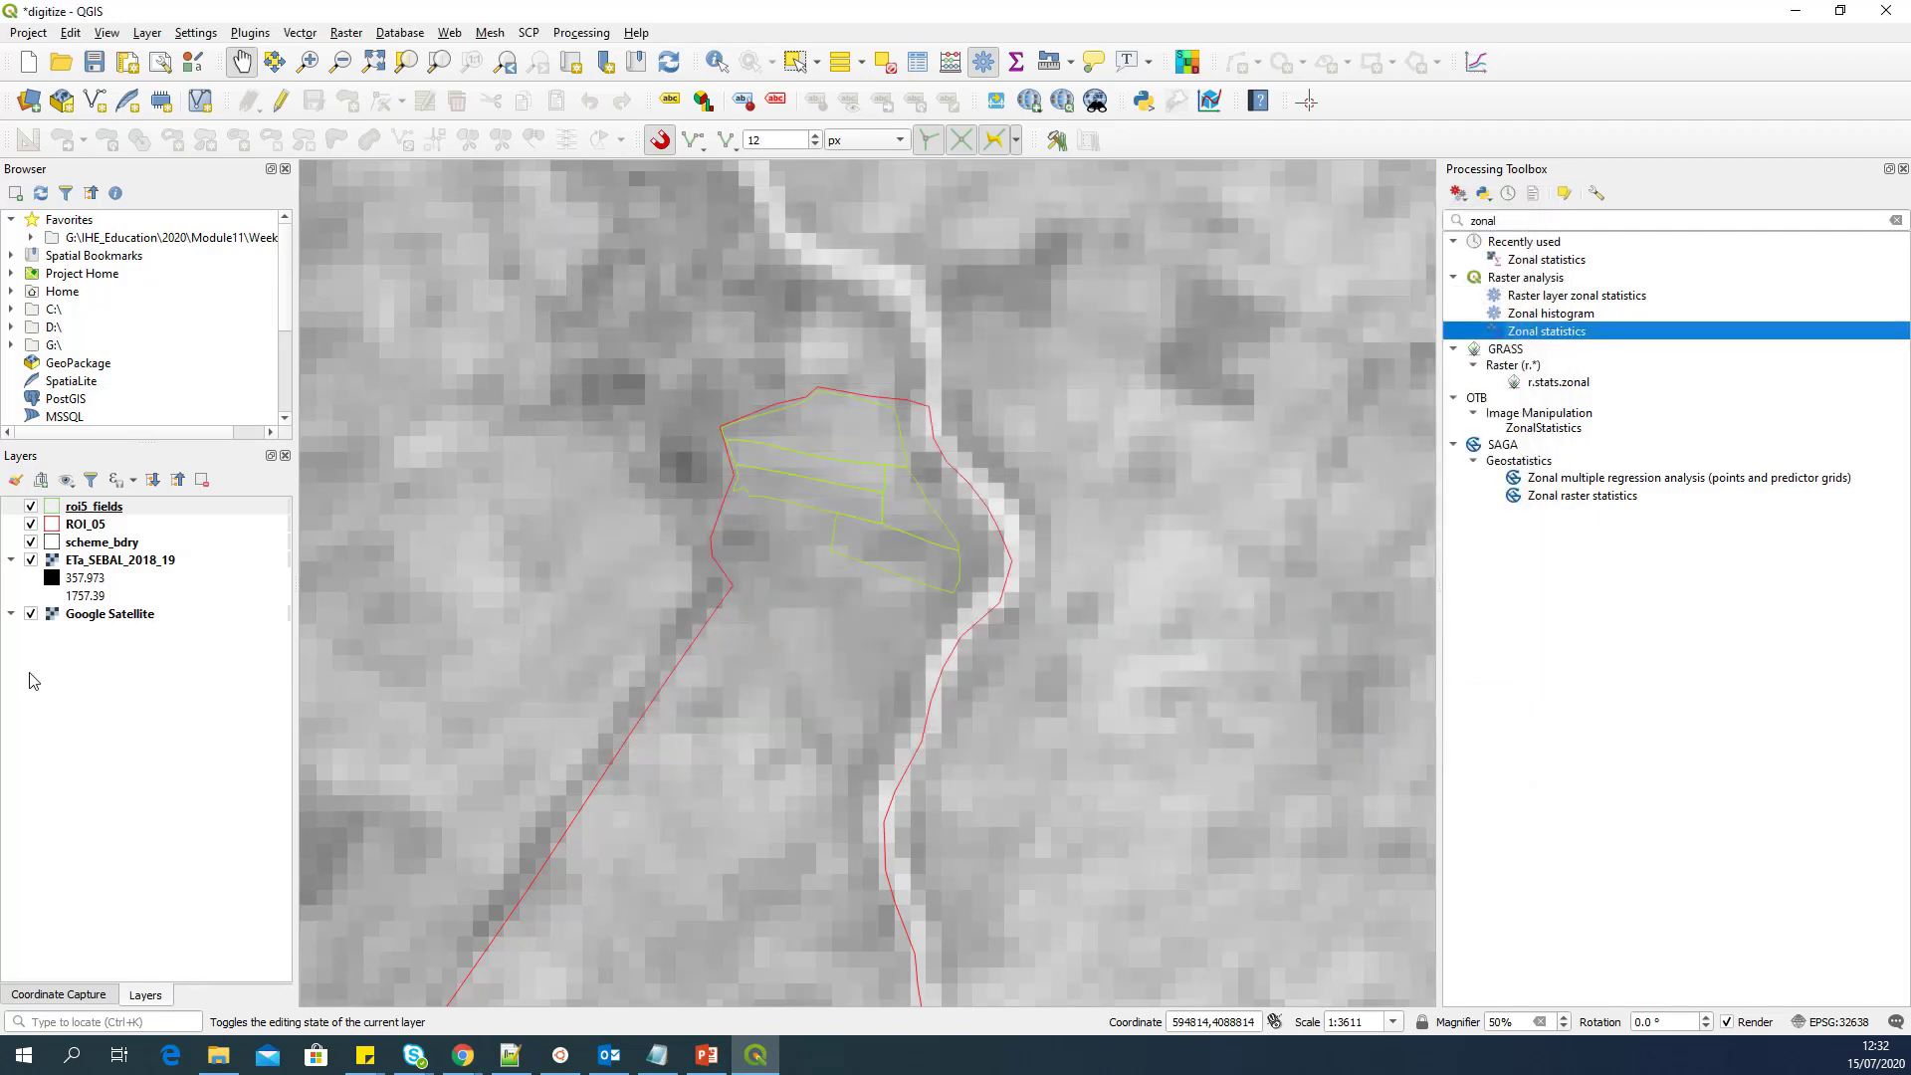
# Step: Open the roi5_fields attribute table and widen the ETa1819_me and ETa1819_st columns
pyautogui.click(134, 509)
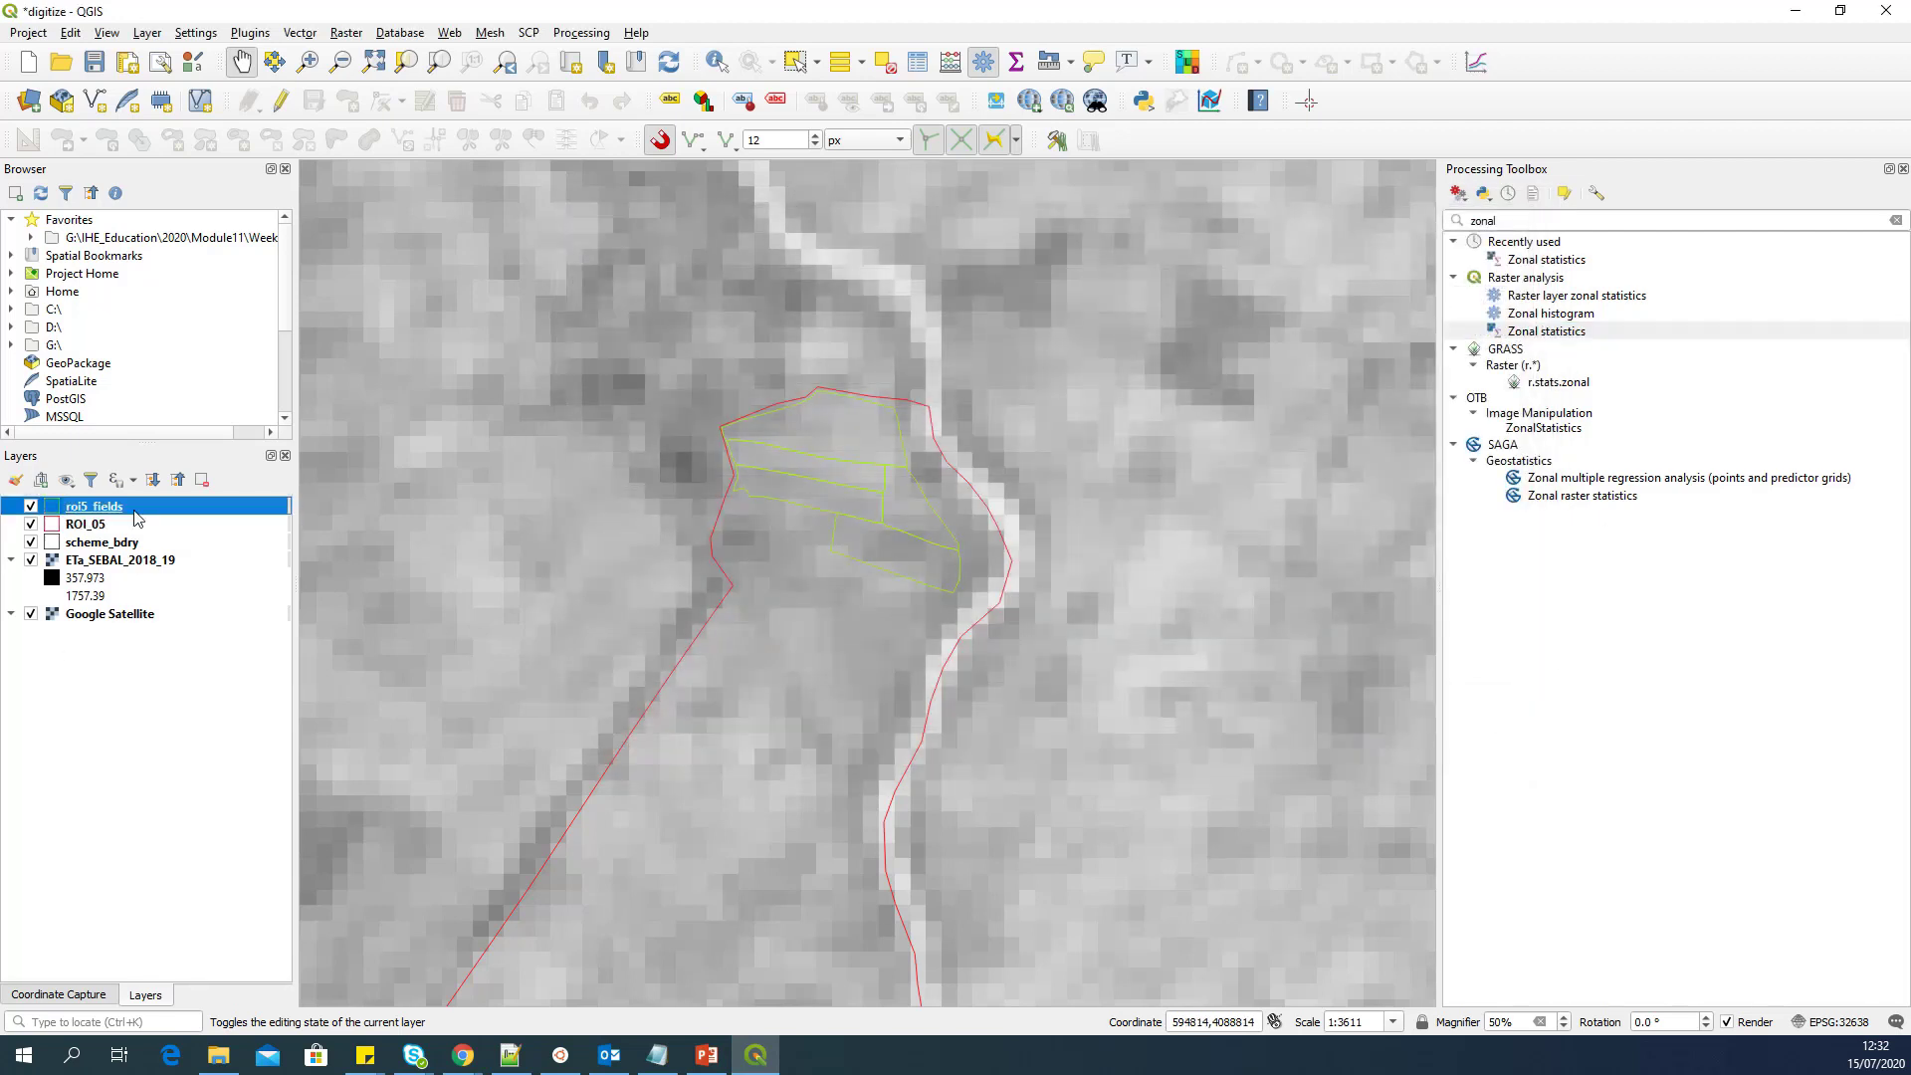
pyautogui.rightClick(138, 510)
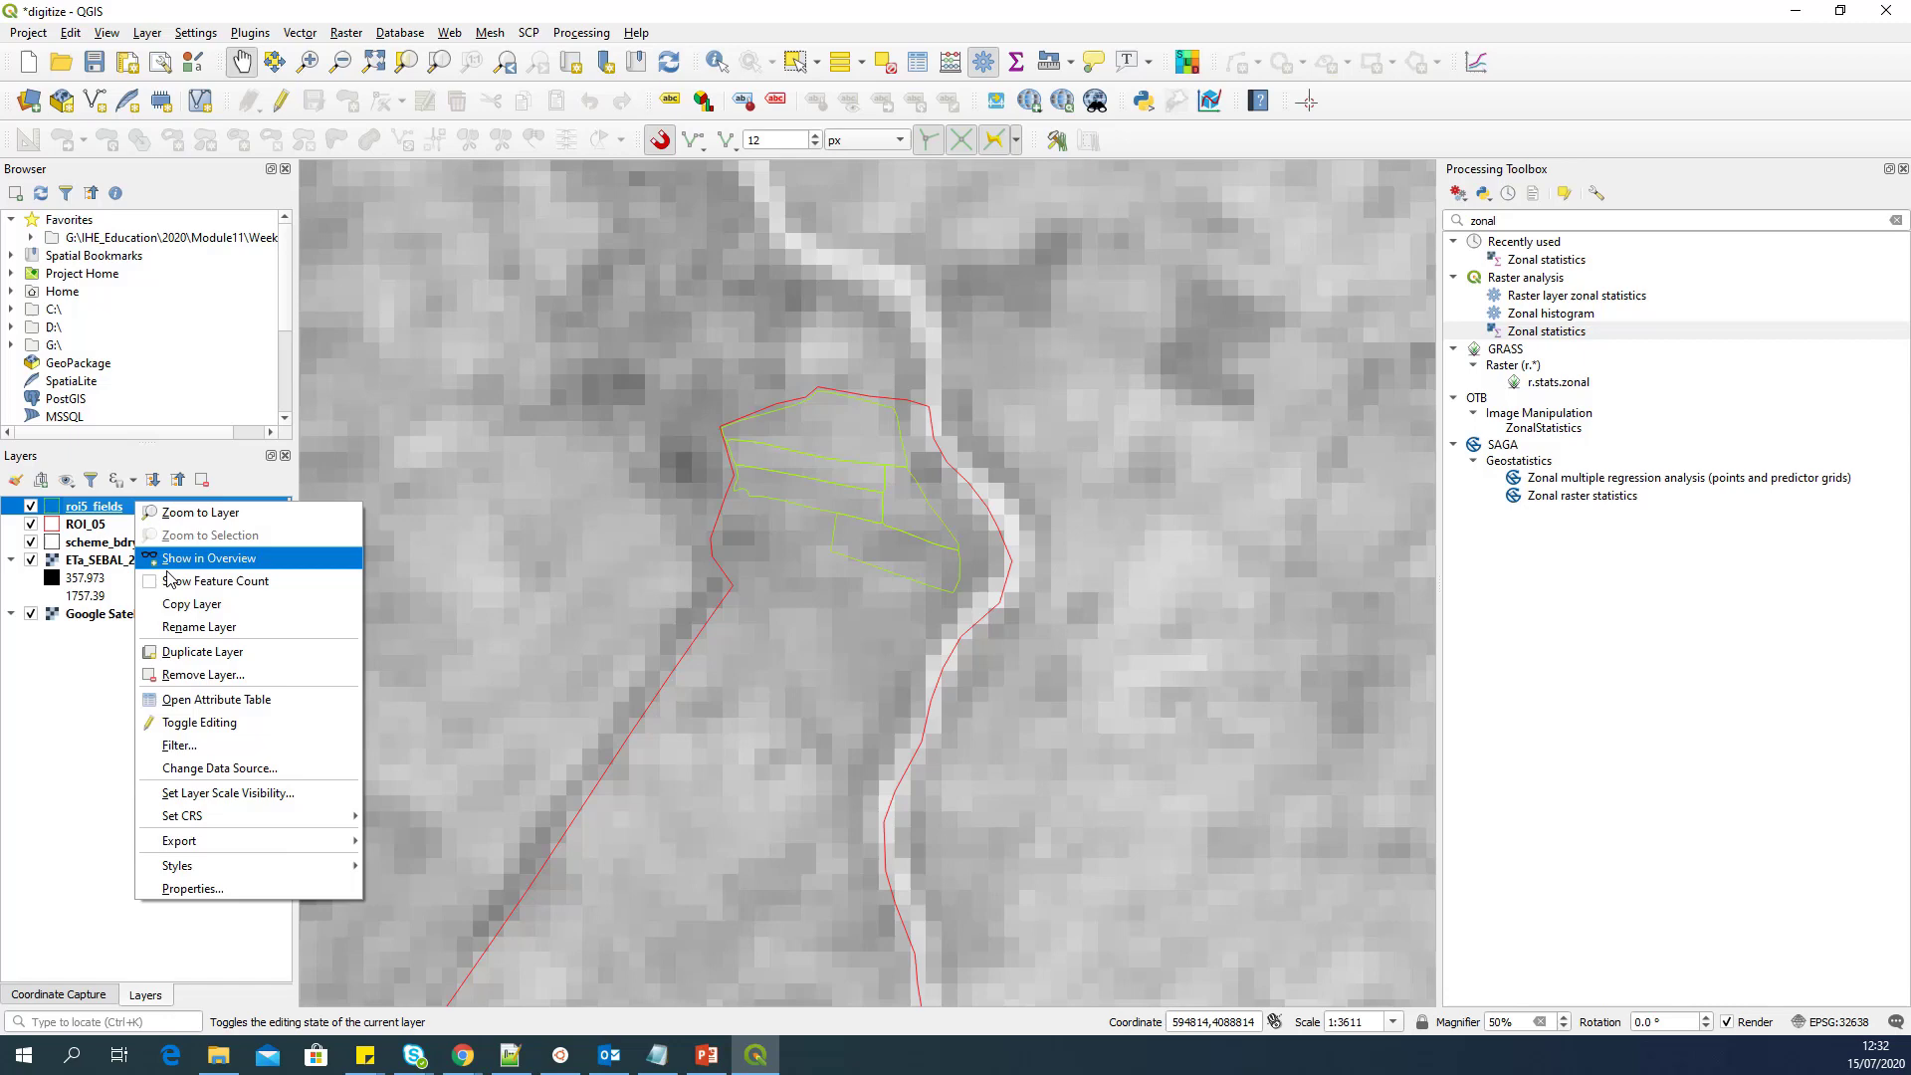
pyautogui.click(256, 702)
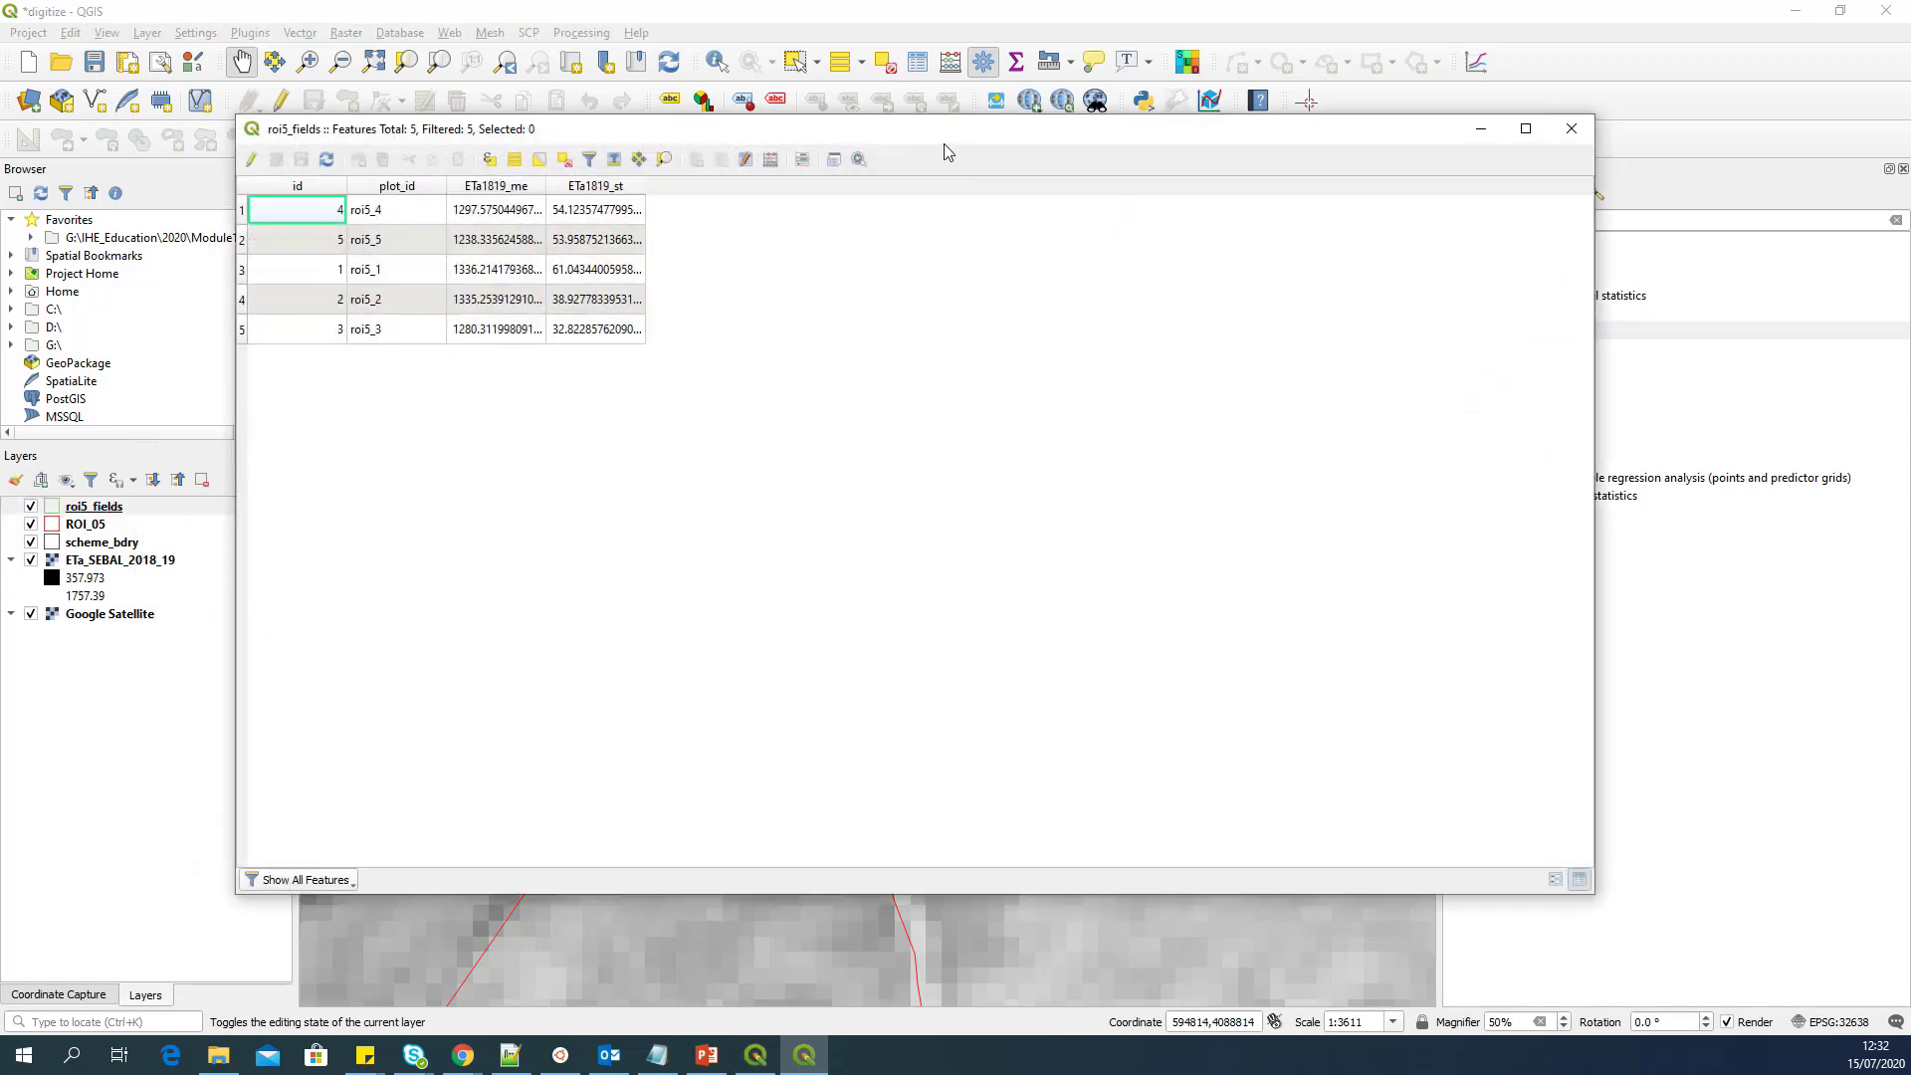
pyautogui.moveTo(546, 187); pyautogui.dragTo(594, 189)
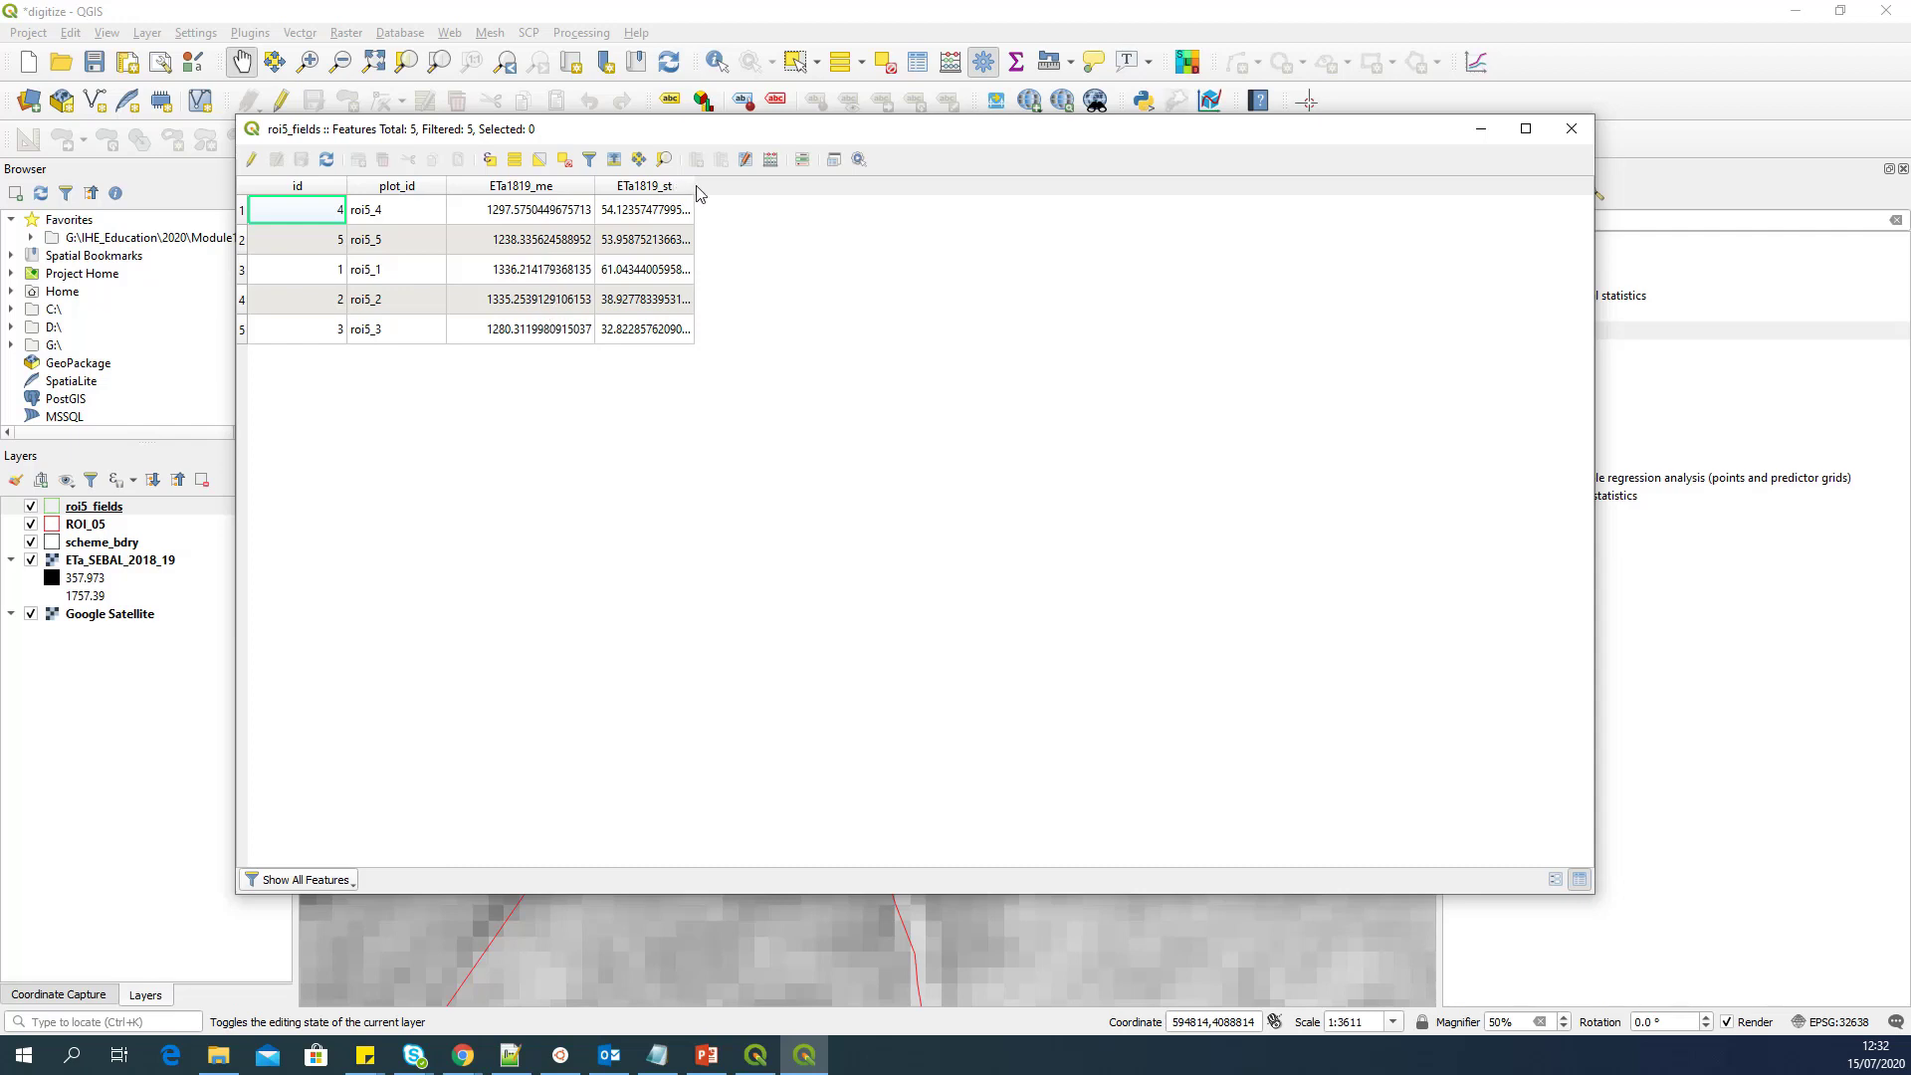
pyautogui.moveTo(695, 187); pyautogui.dragTo(721, 189)
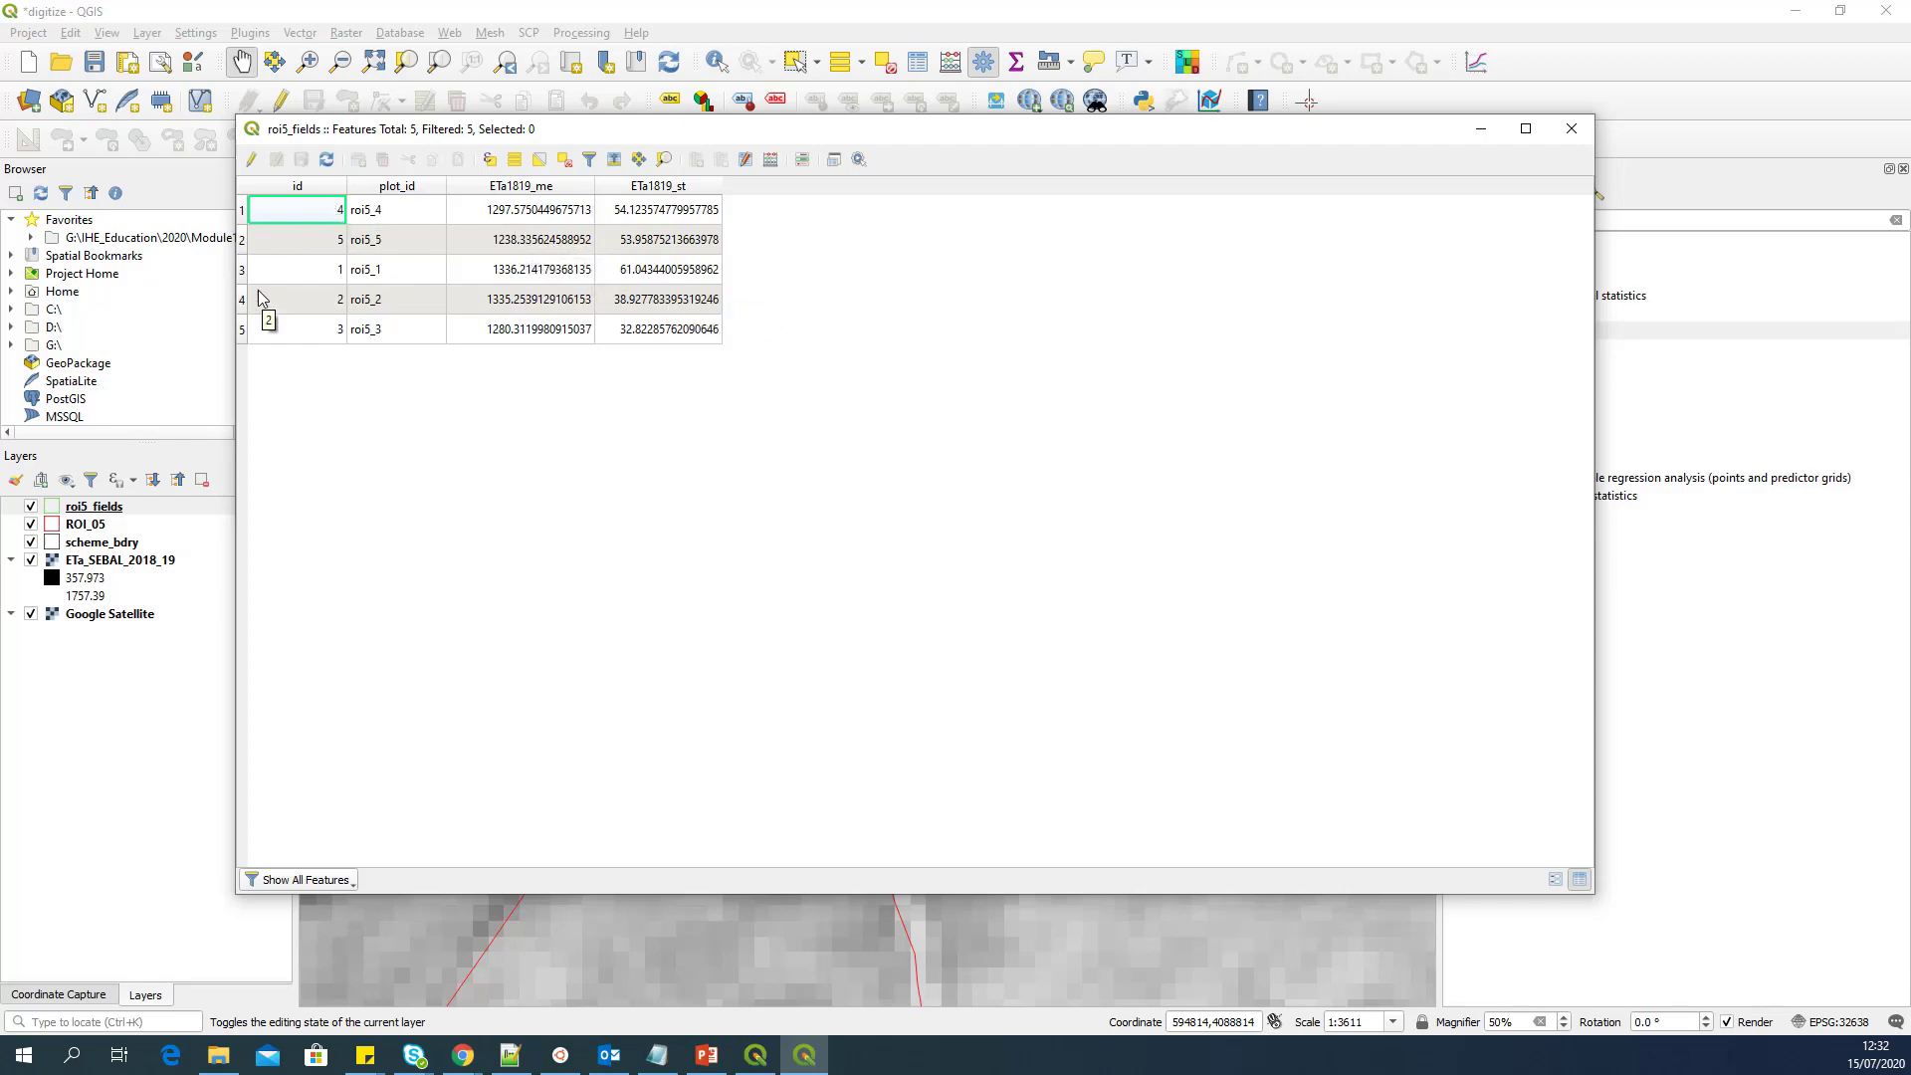
# Step: Locate plot roi5_5 on the map by selecting its row, then clear the selection
pyautogui.moveTo(438, 139); pyautogui.dragTo(1181, 184)
pyautogui.click(990, 285)
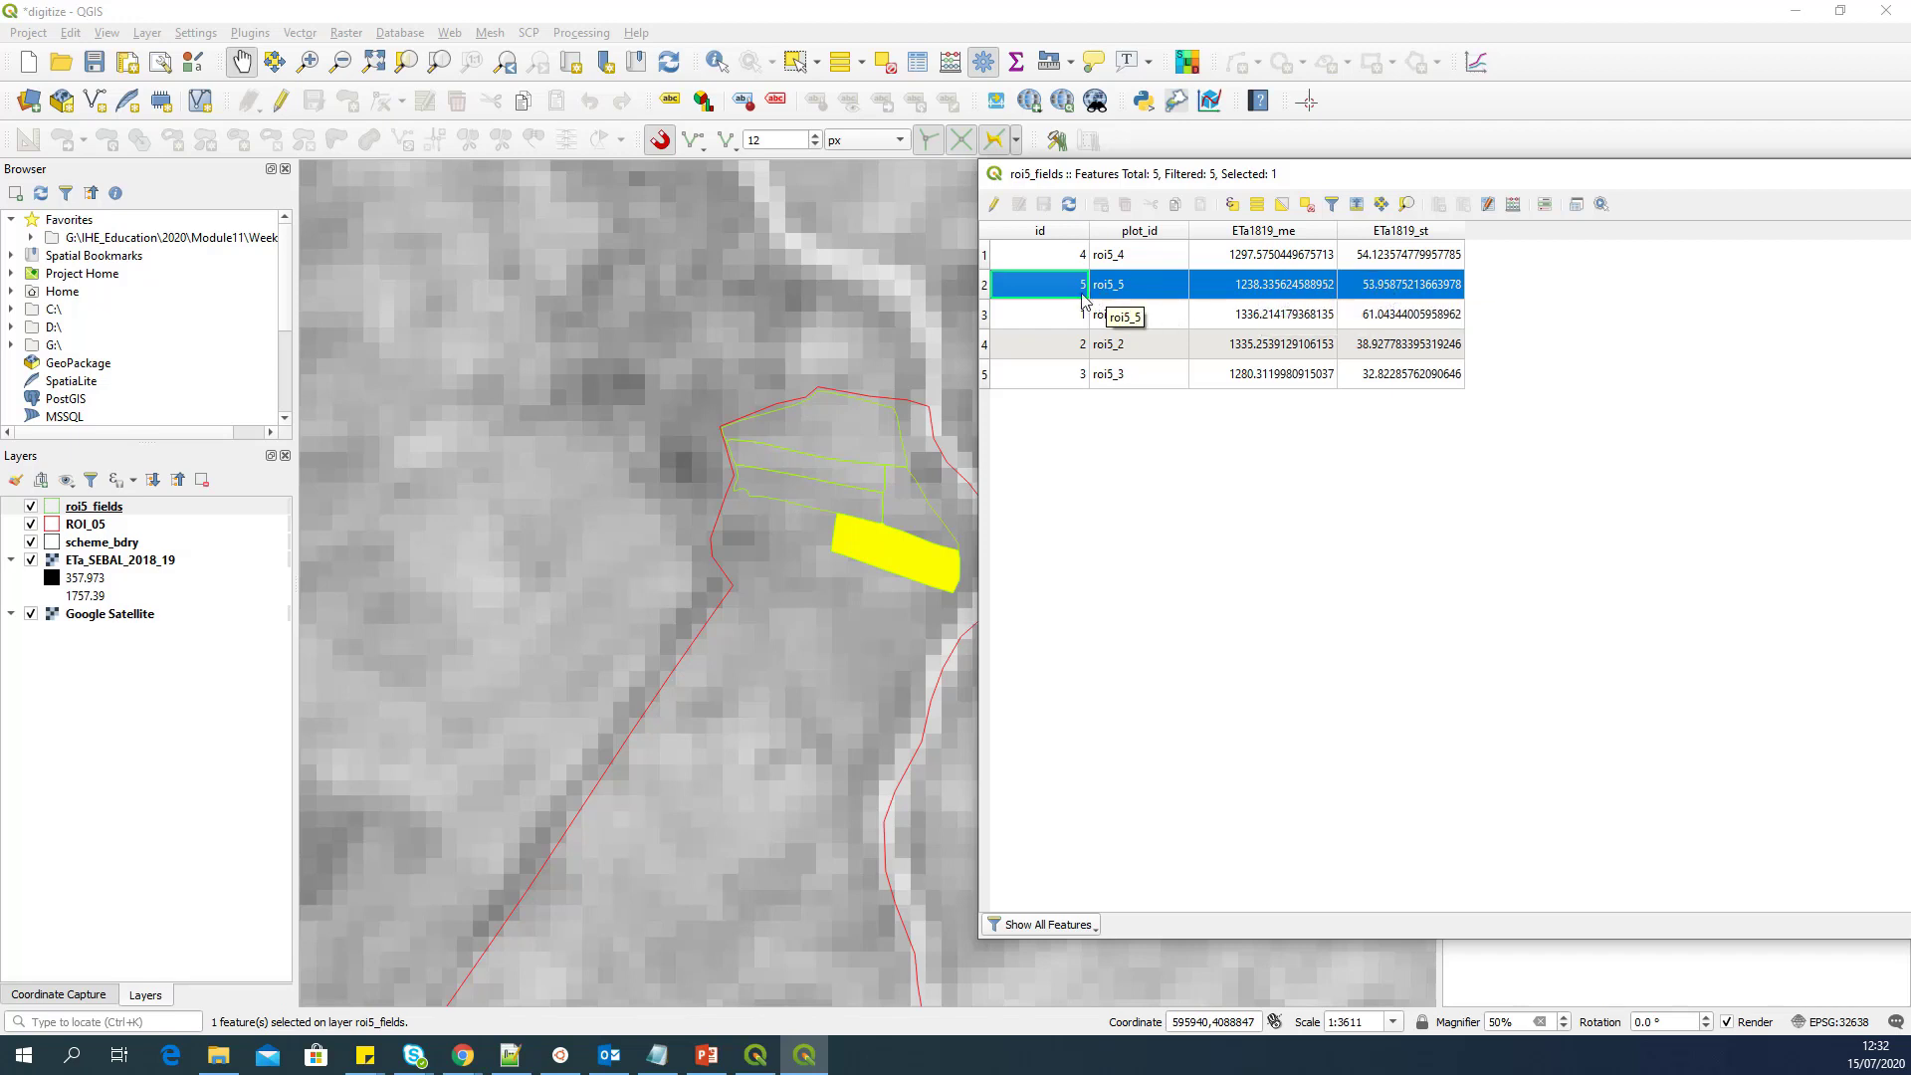
pyautogui.click(1305, 204)
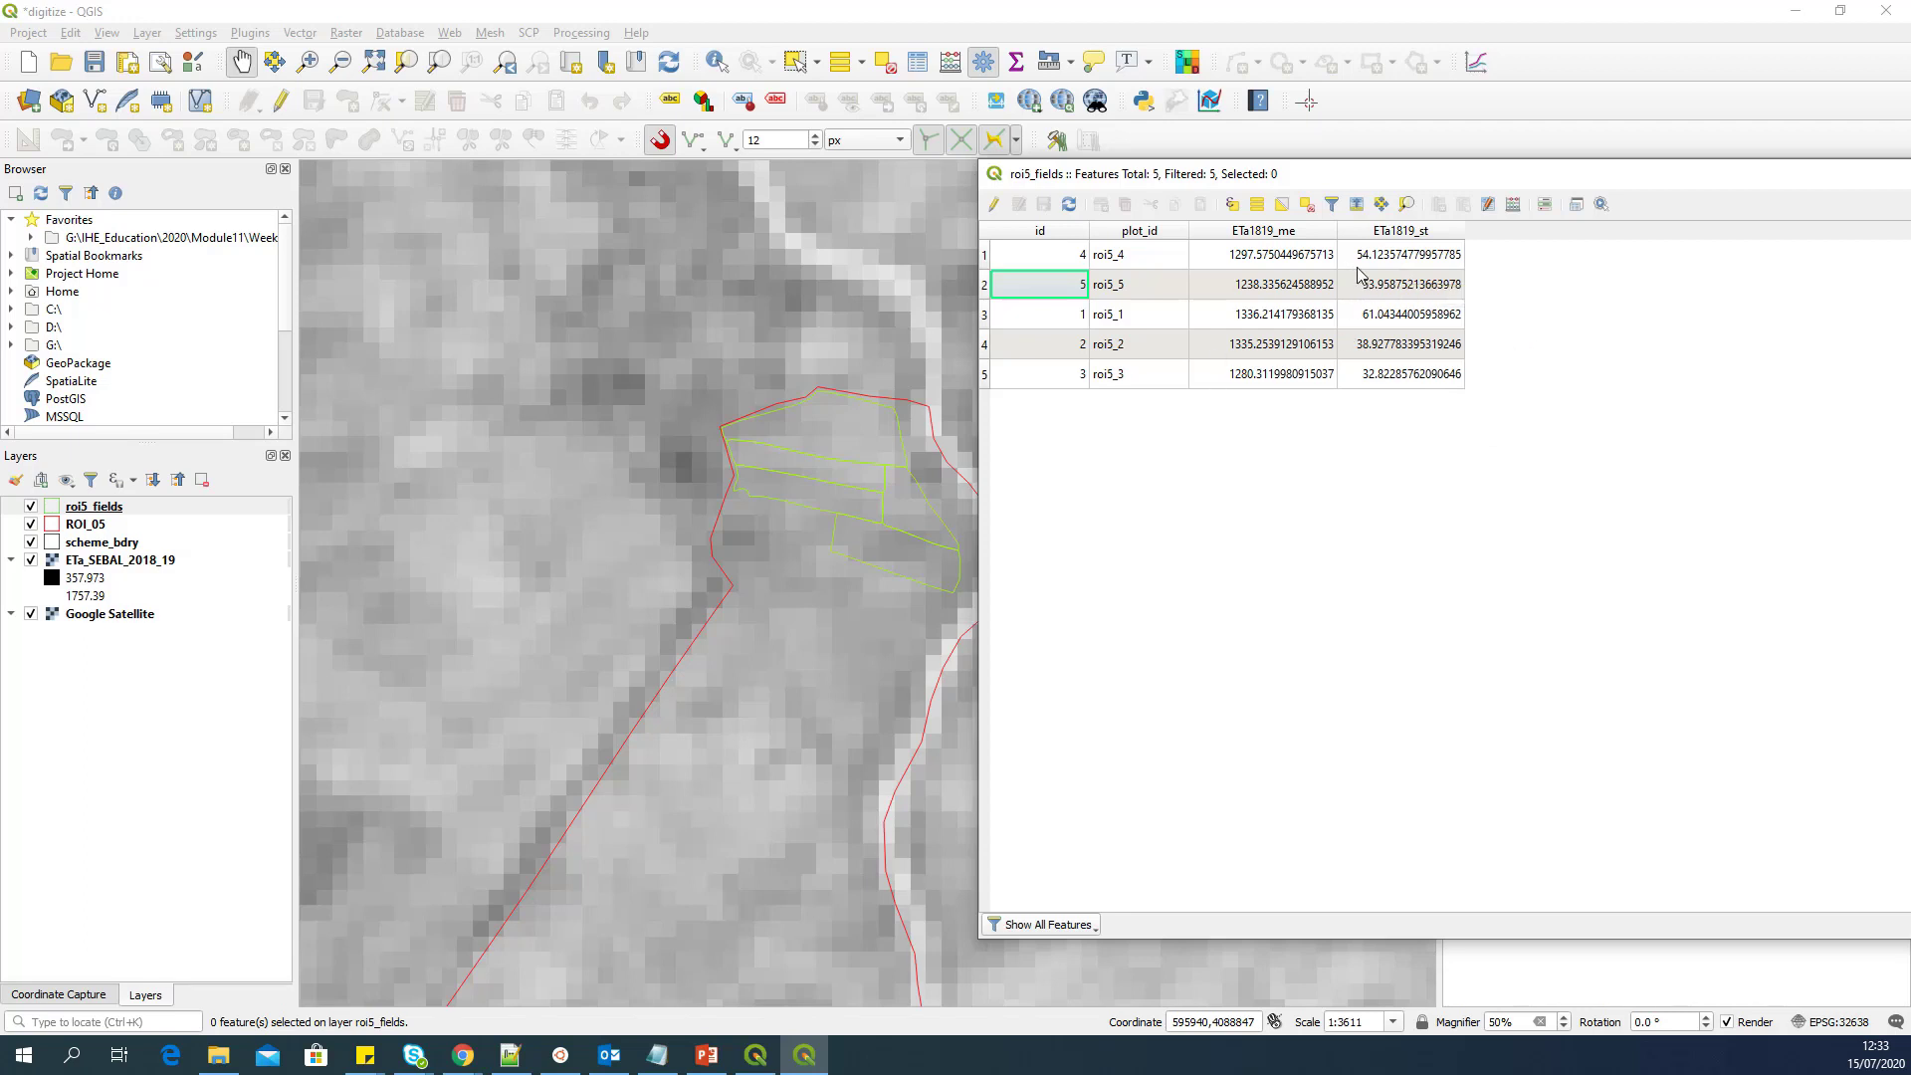
pyautogui.moveTo(1431, 181); pyautogui.dragTo(1250, 201)
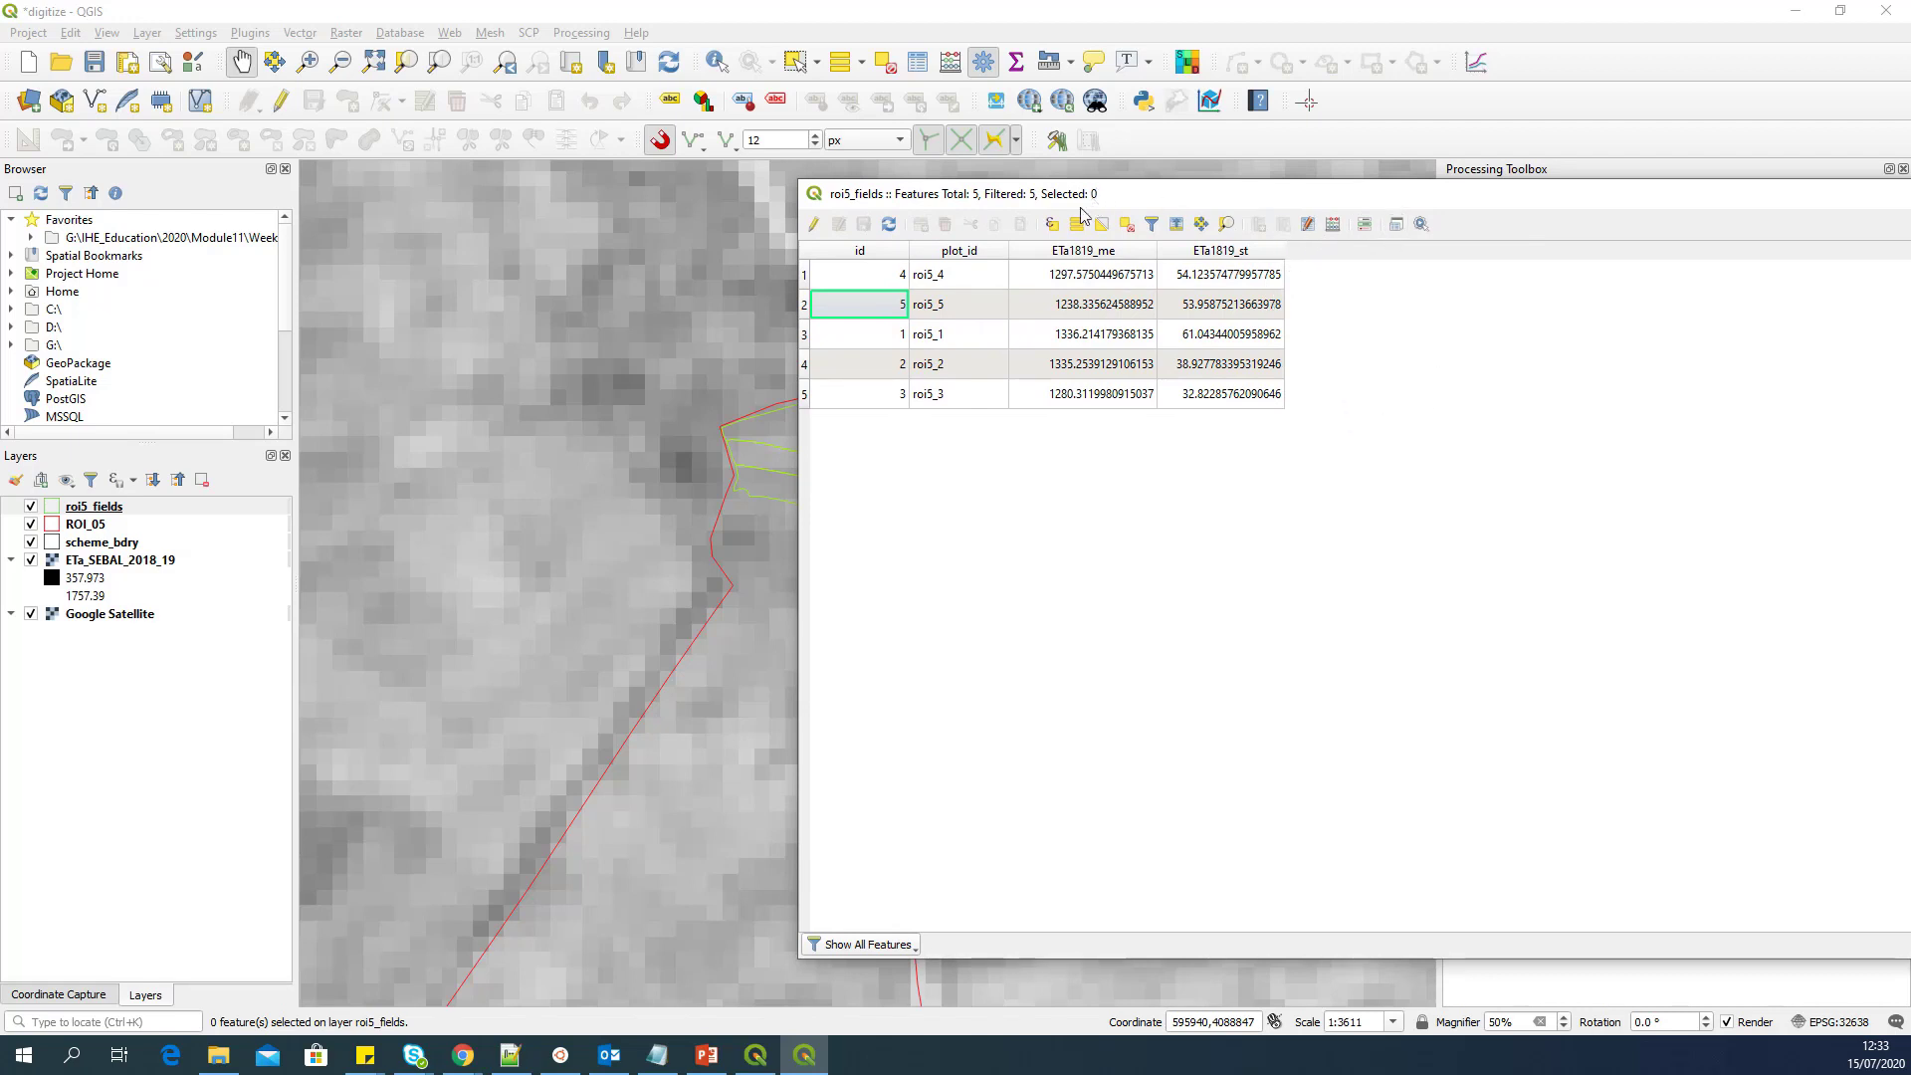
# Step: Turn on editing for roi5_fields and add decimal field ETa1819_CV with length 5, precision 3
pyautogui.click(813, 224)
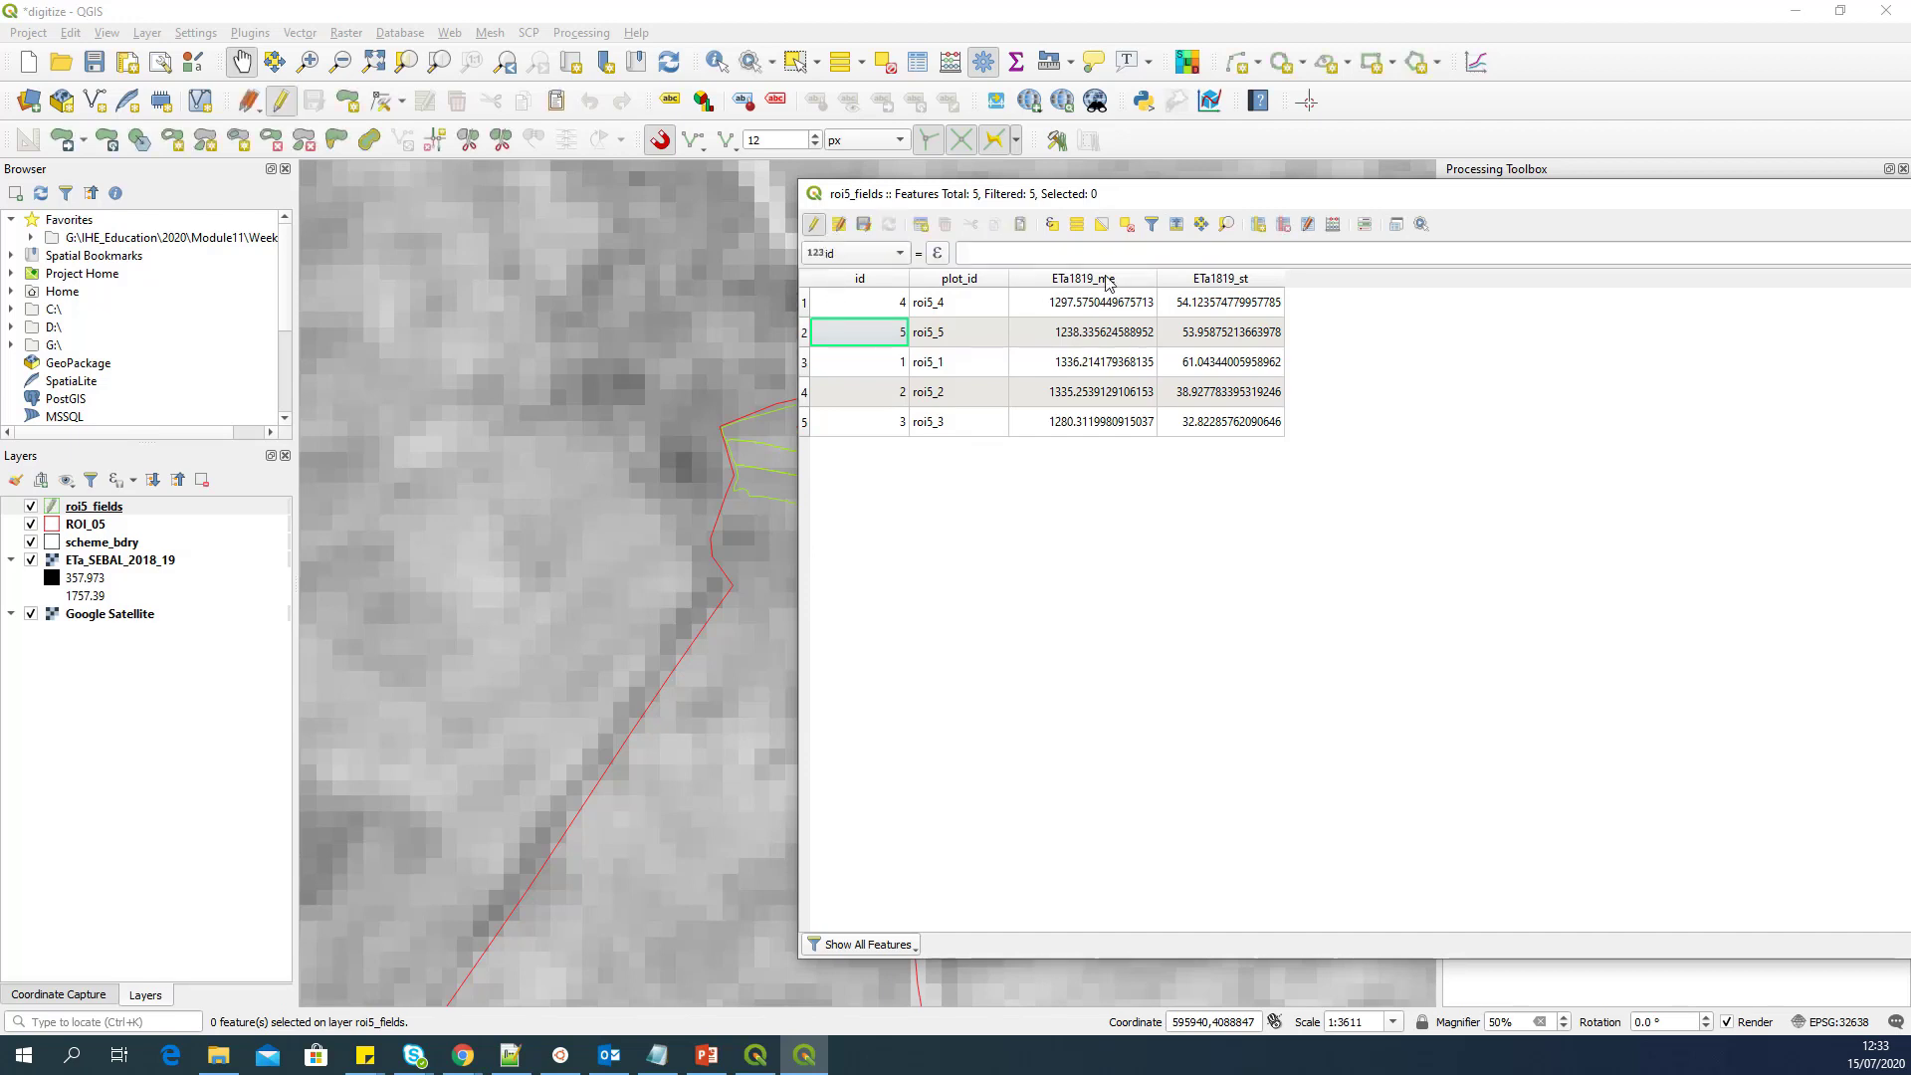
pyautogui.click(1259, 234)
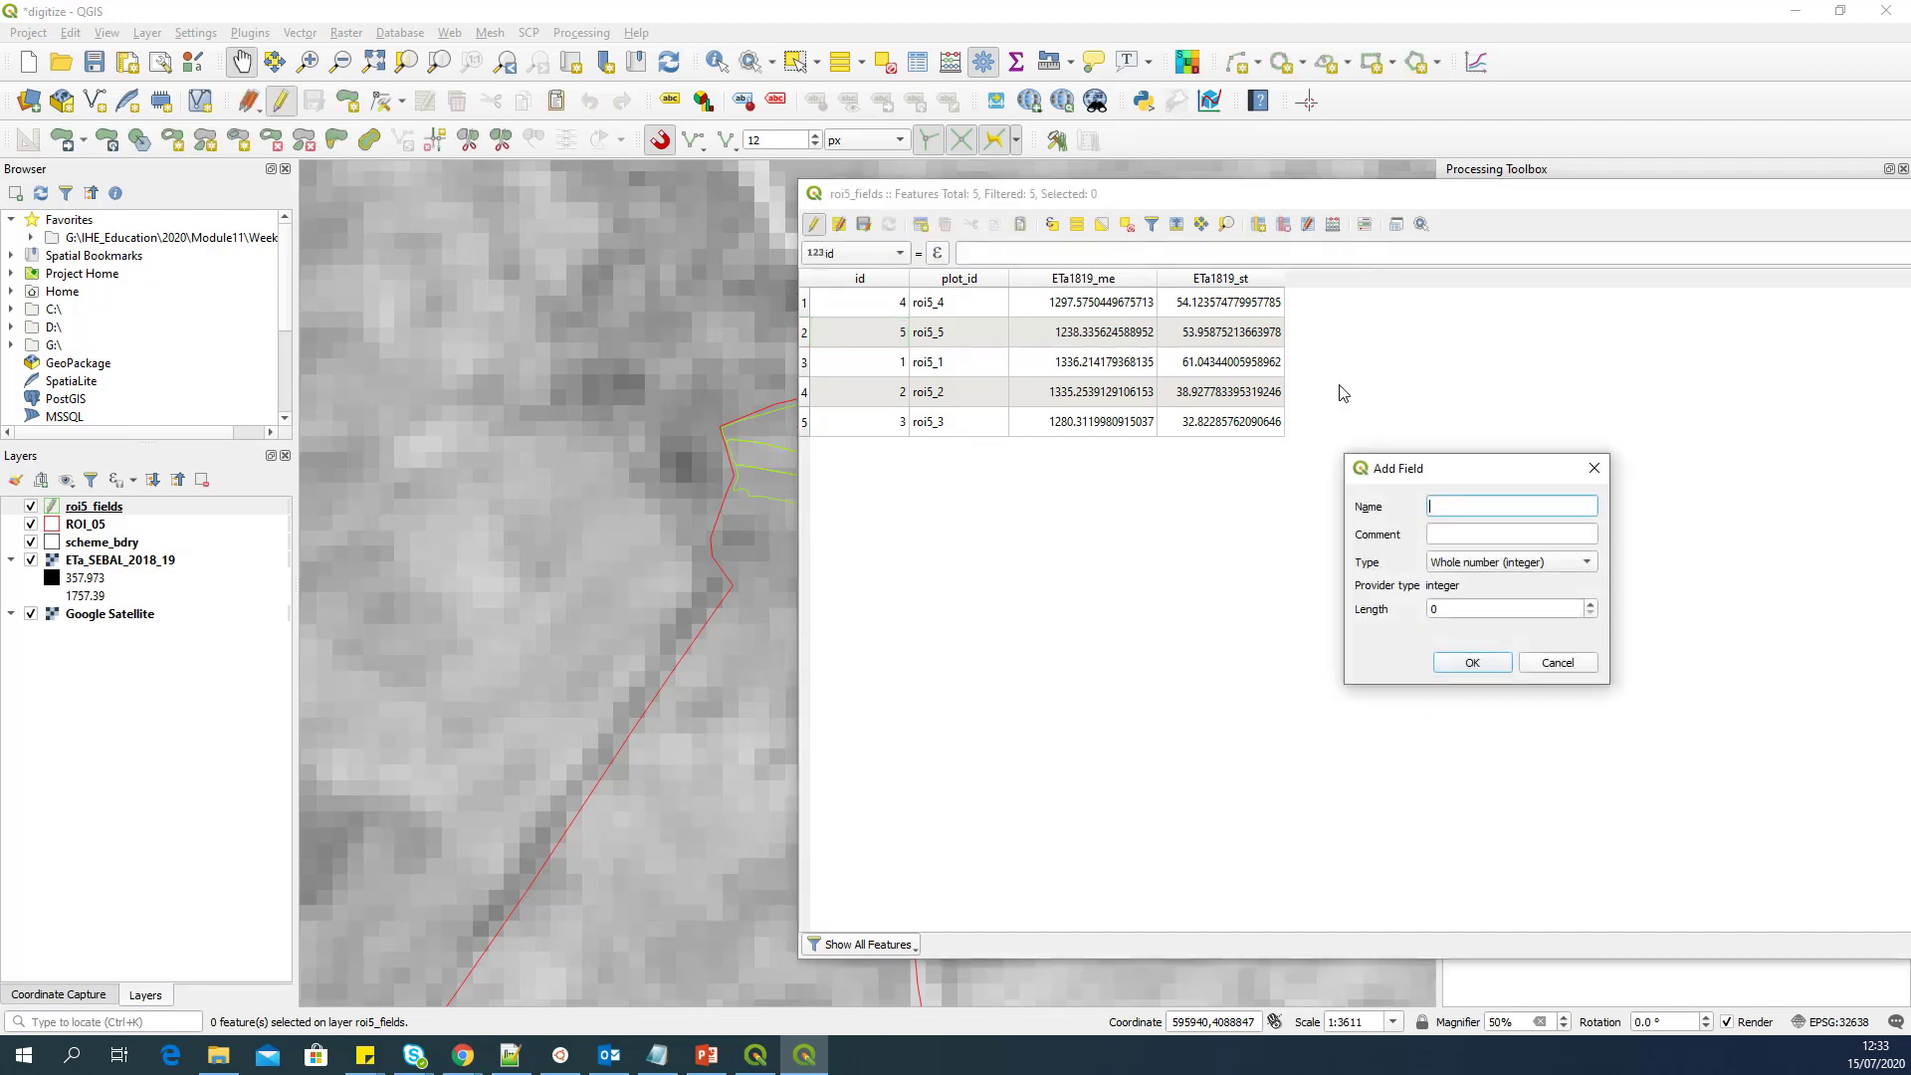
pyautogui.moveTo(1407, 469); pyautogui.dragTo(1155, 381)
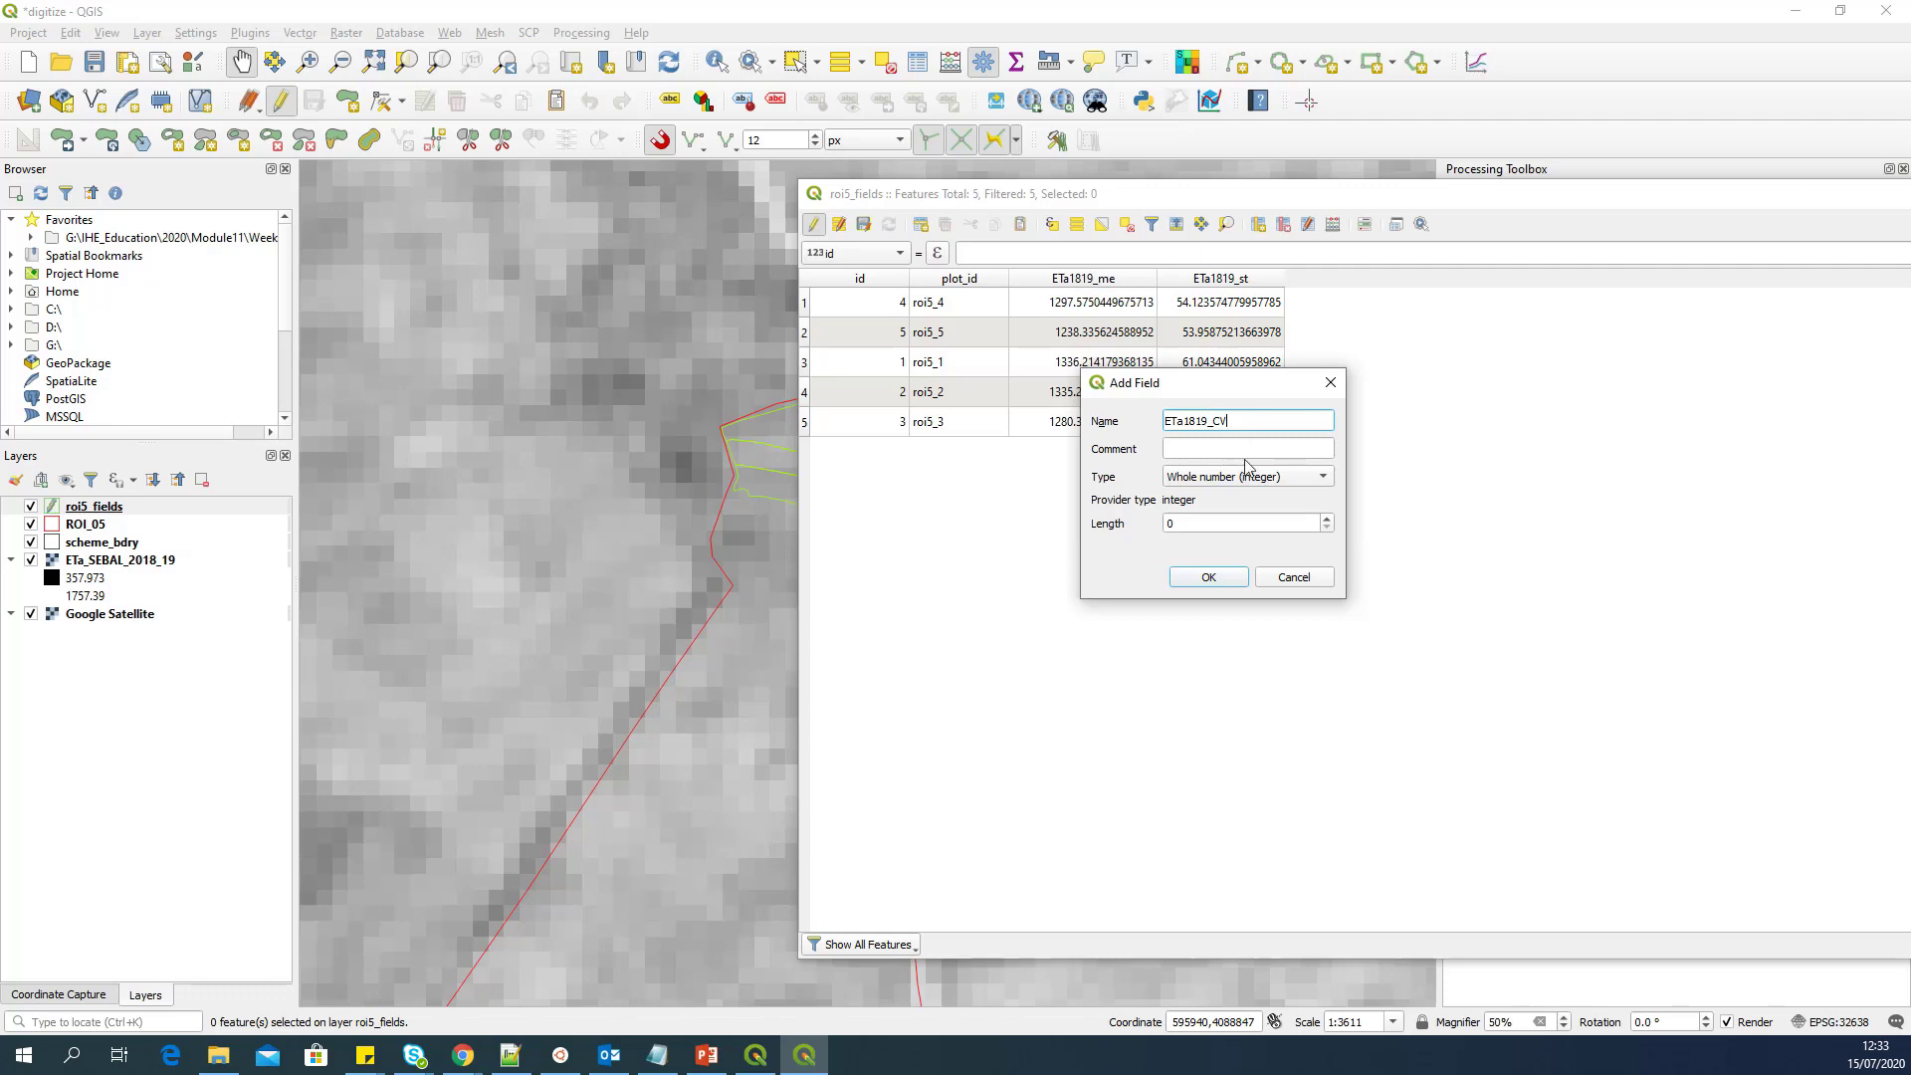
pyautogui.click(1266, 476)
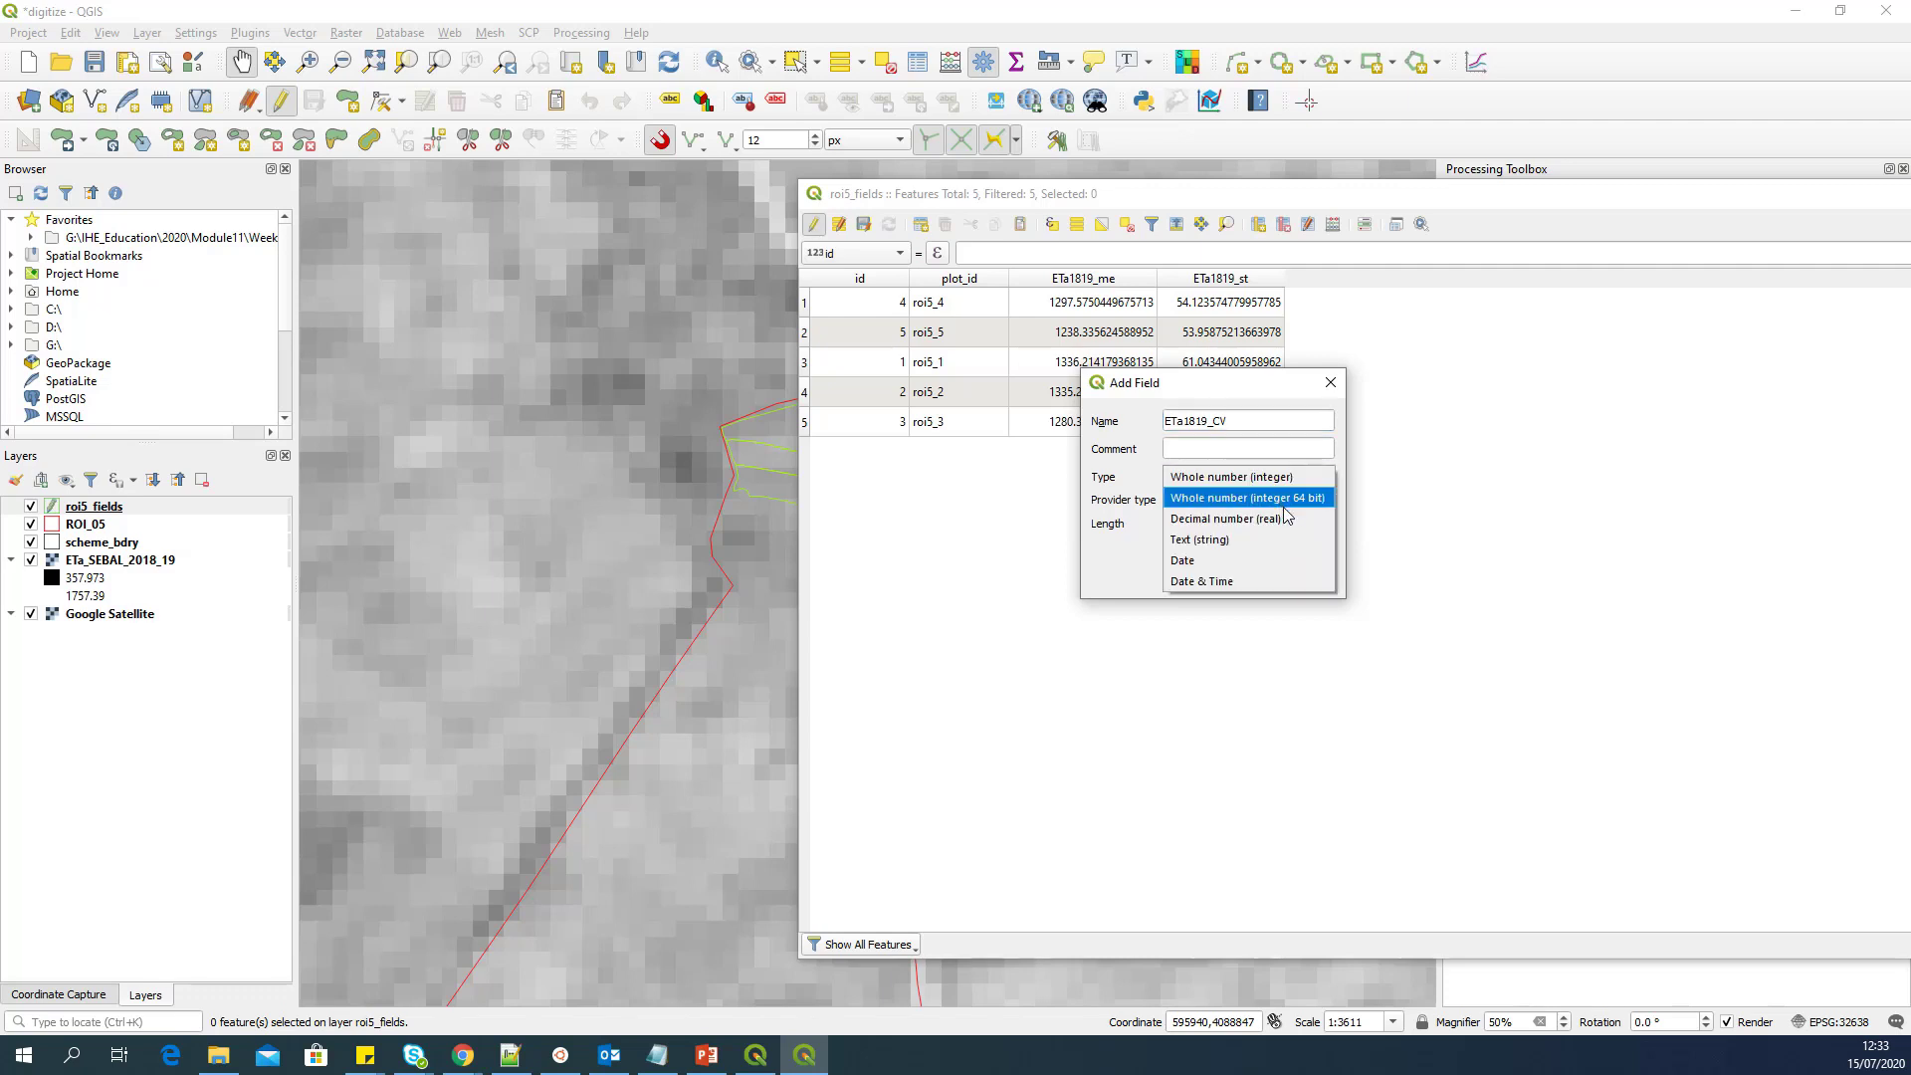
pyautogui.click(1289, 518)
pyautogui.press('Tab')
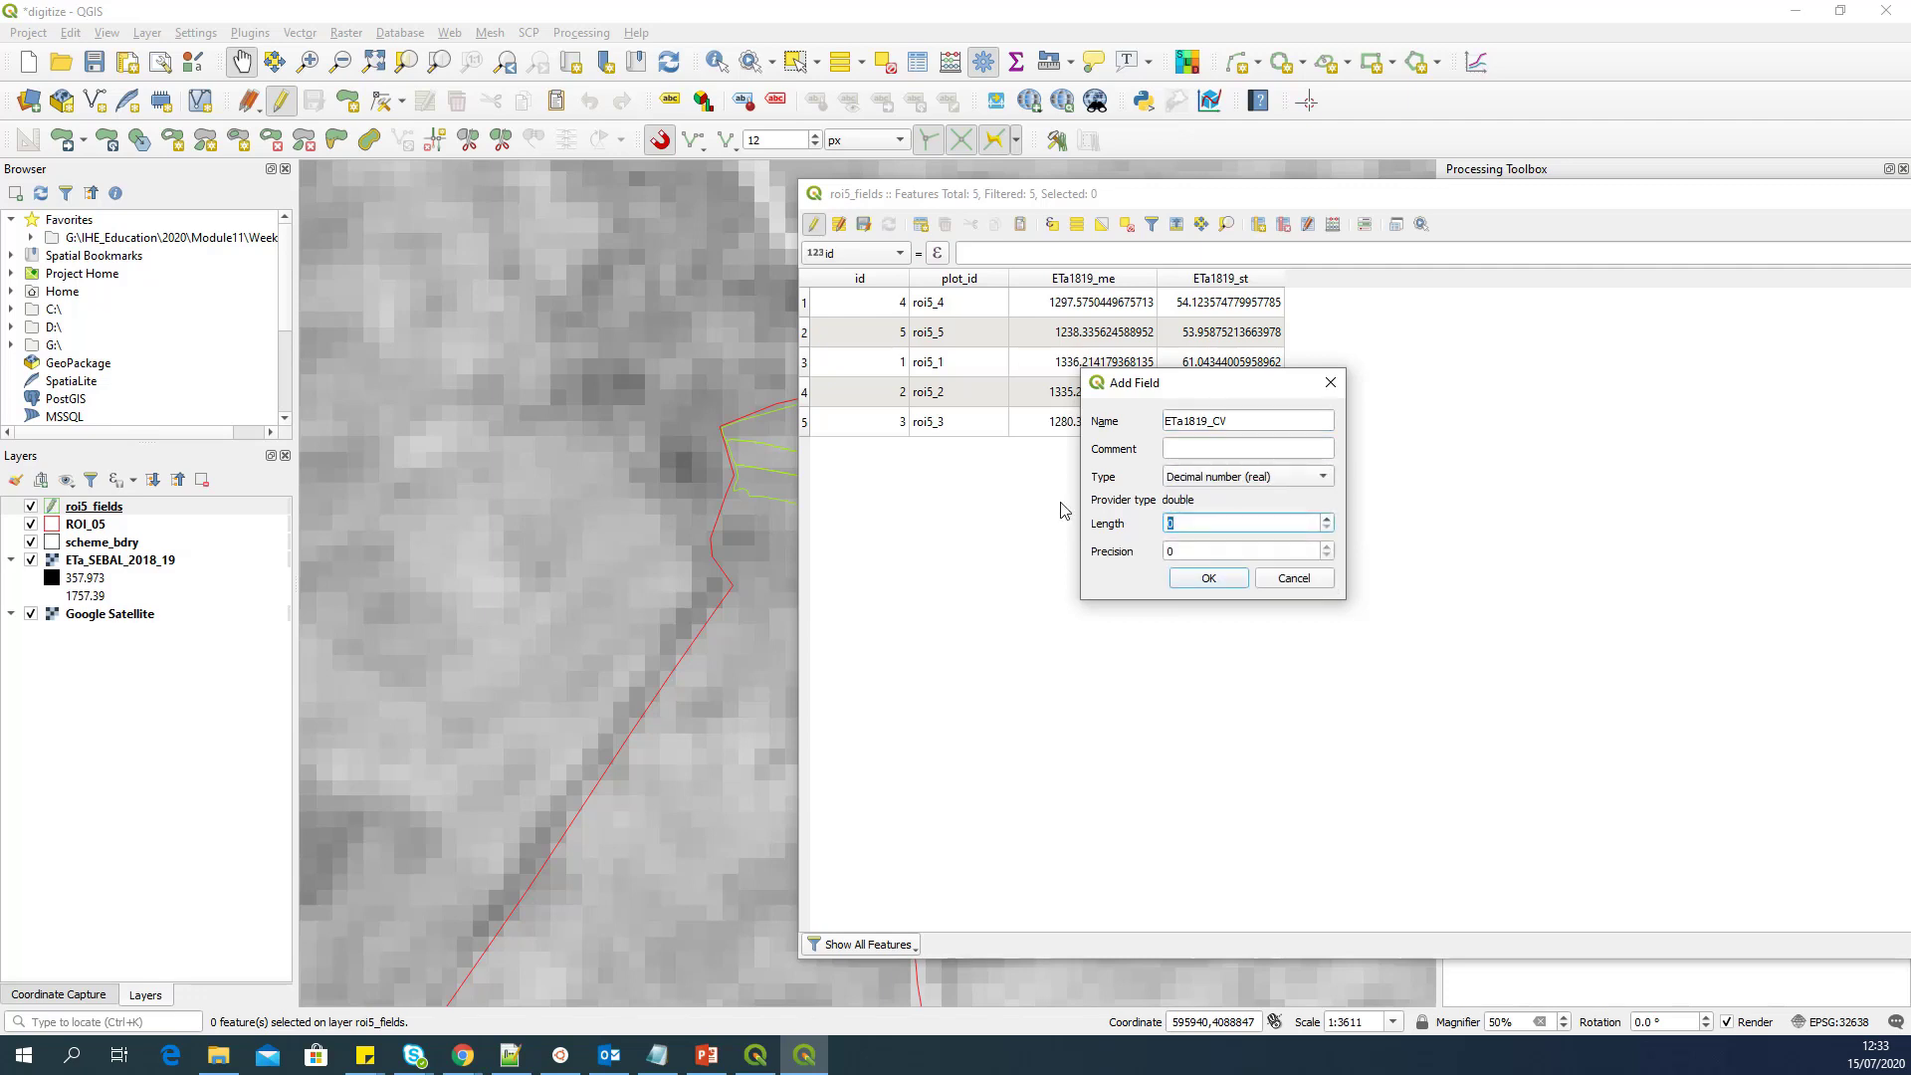
pyautogui.write('5')
pyautogui.press('Tab')
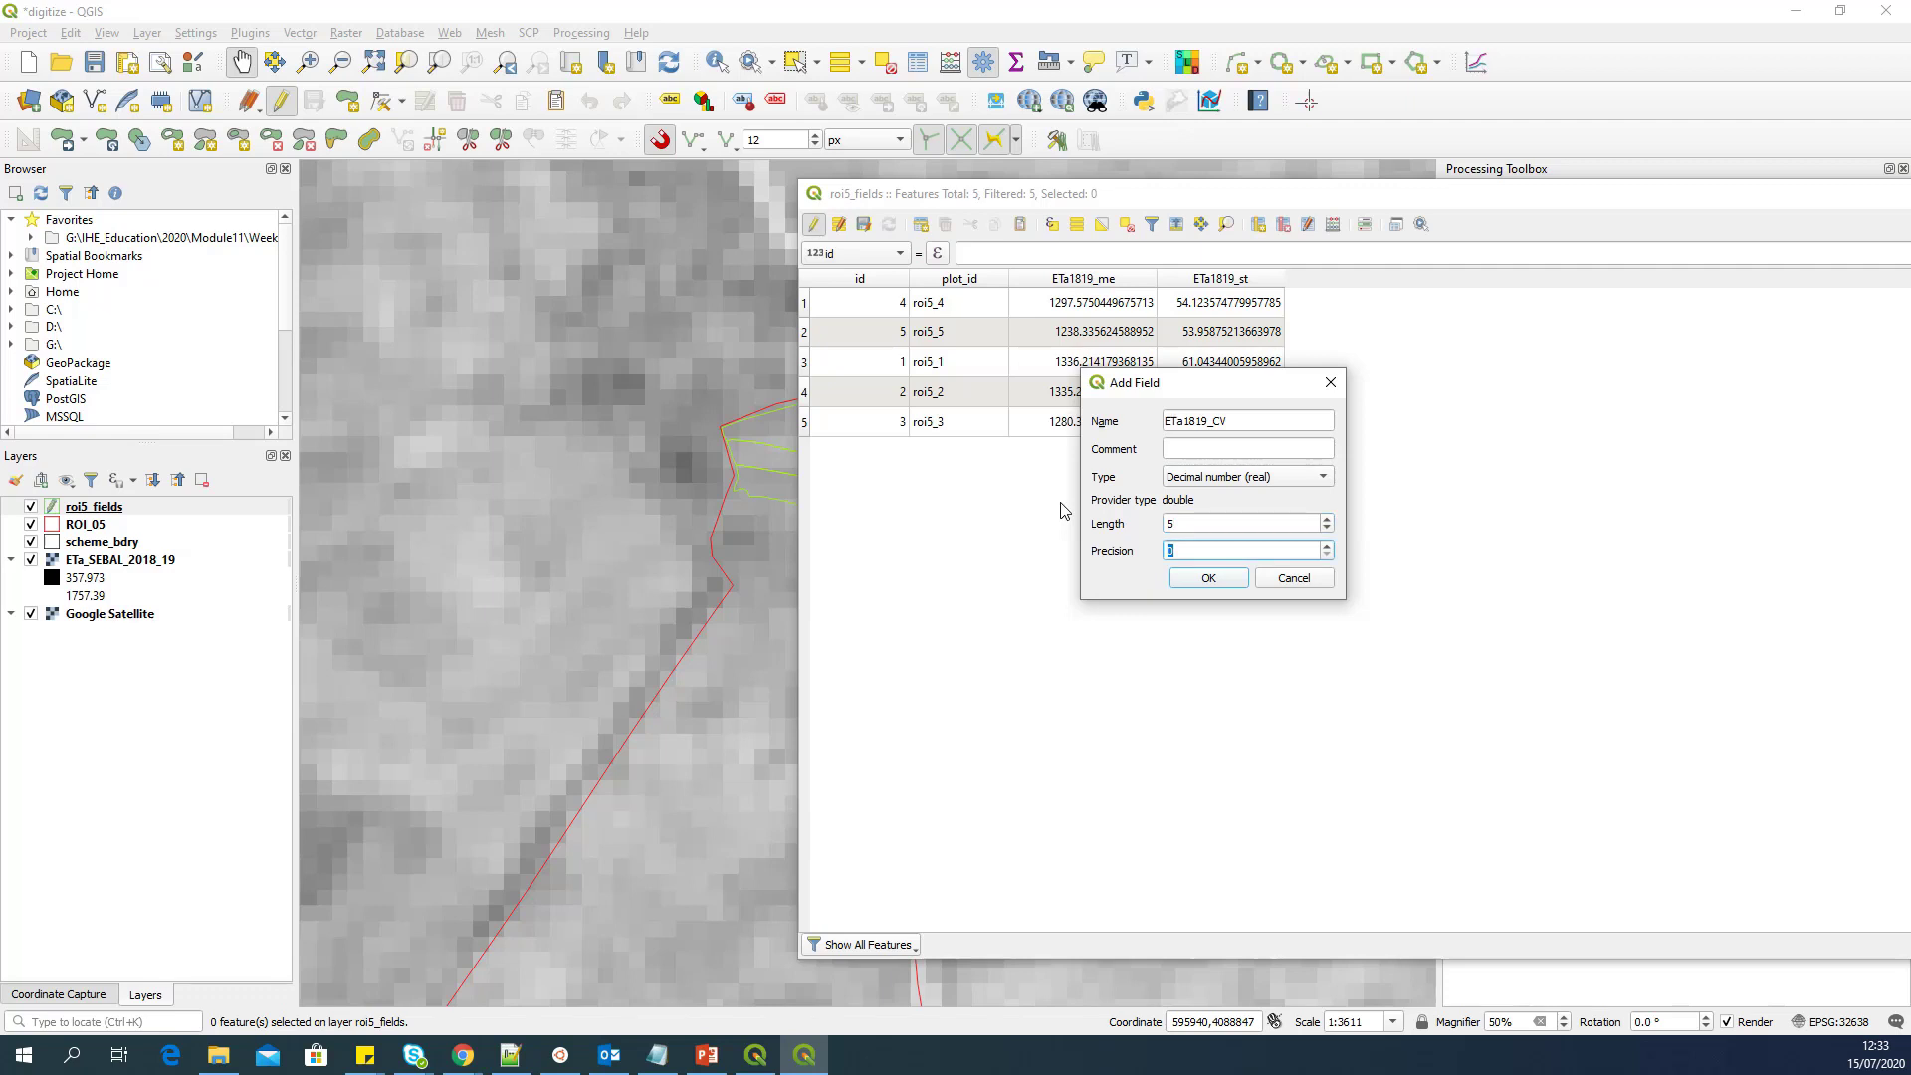
pyautogui.click(1232, 584)
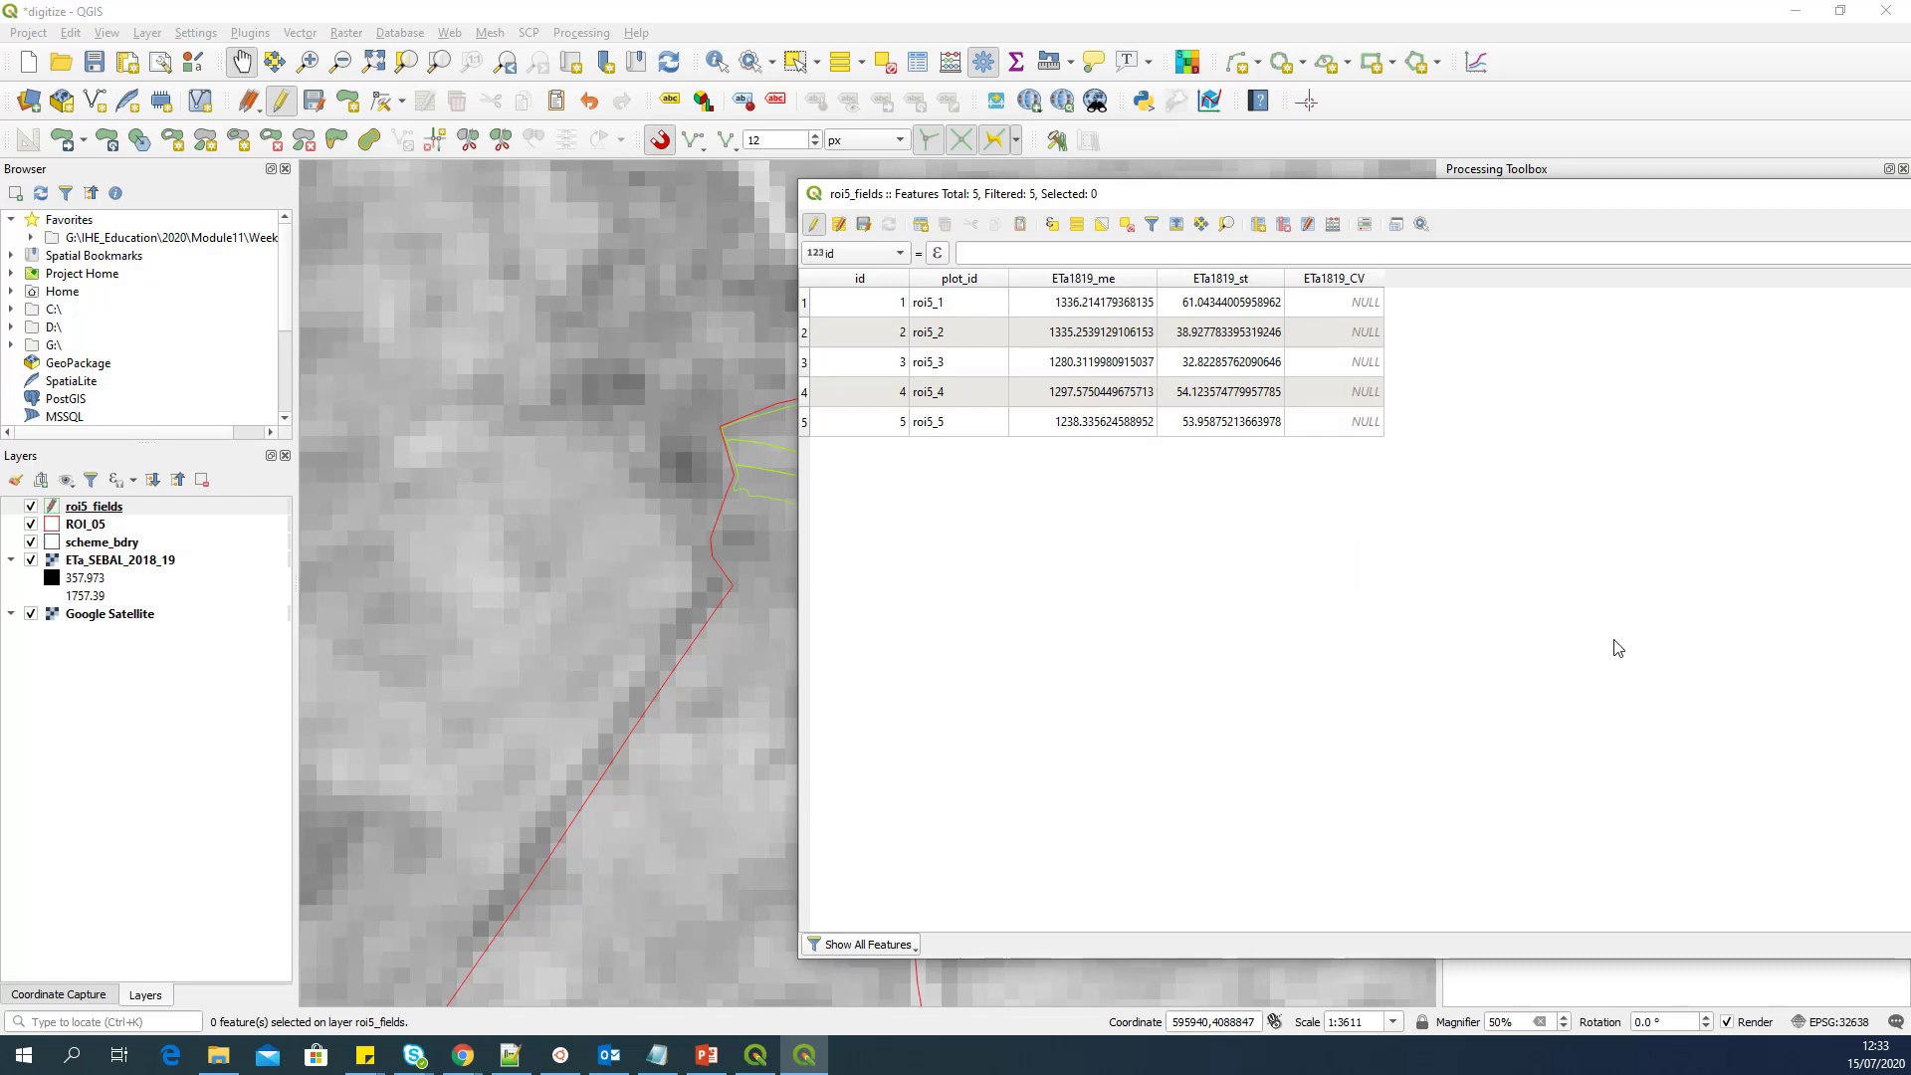
# Step: Update ETa1819_CV in the Field Calculator with the expression "ETa1819_st" / "ETa1819_me"
pyautogui.click(1333, 224)
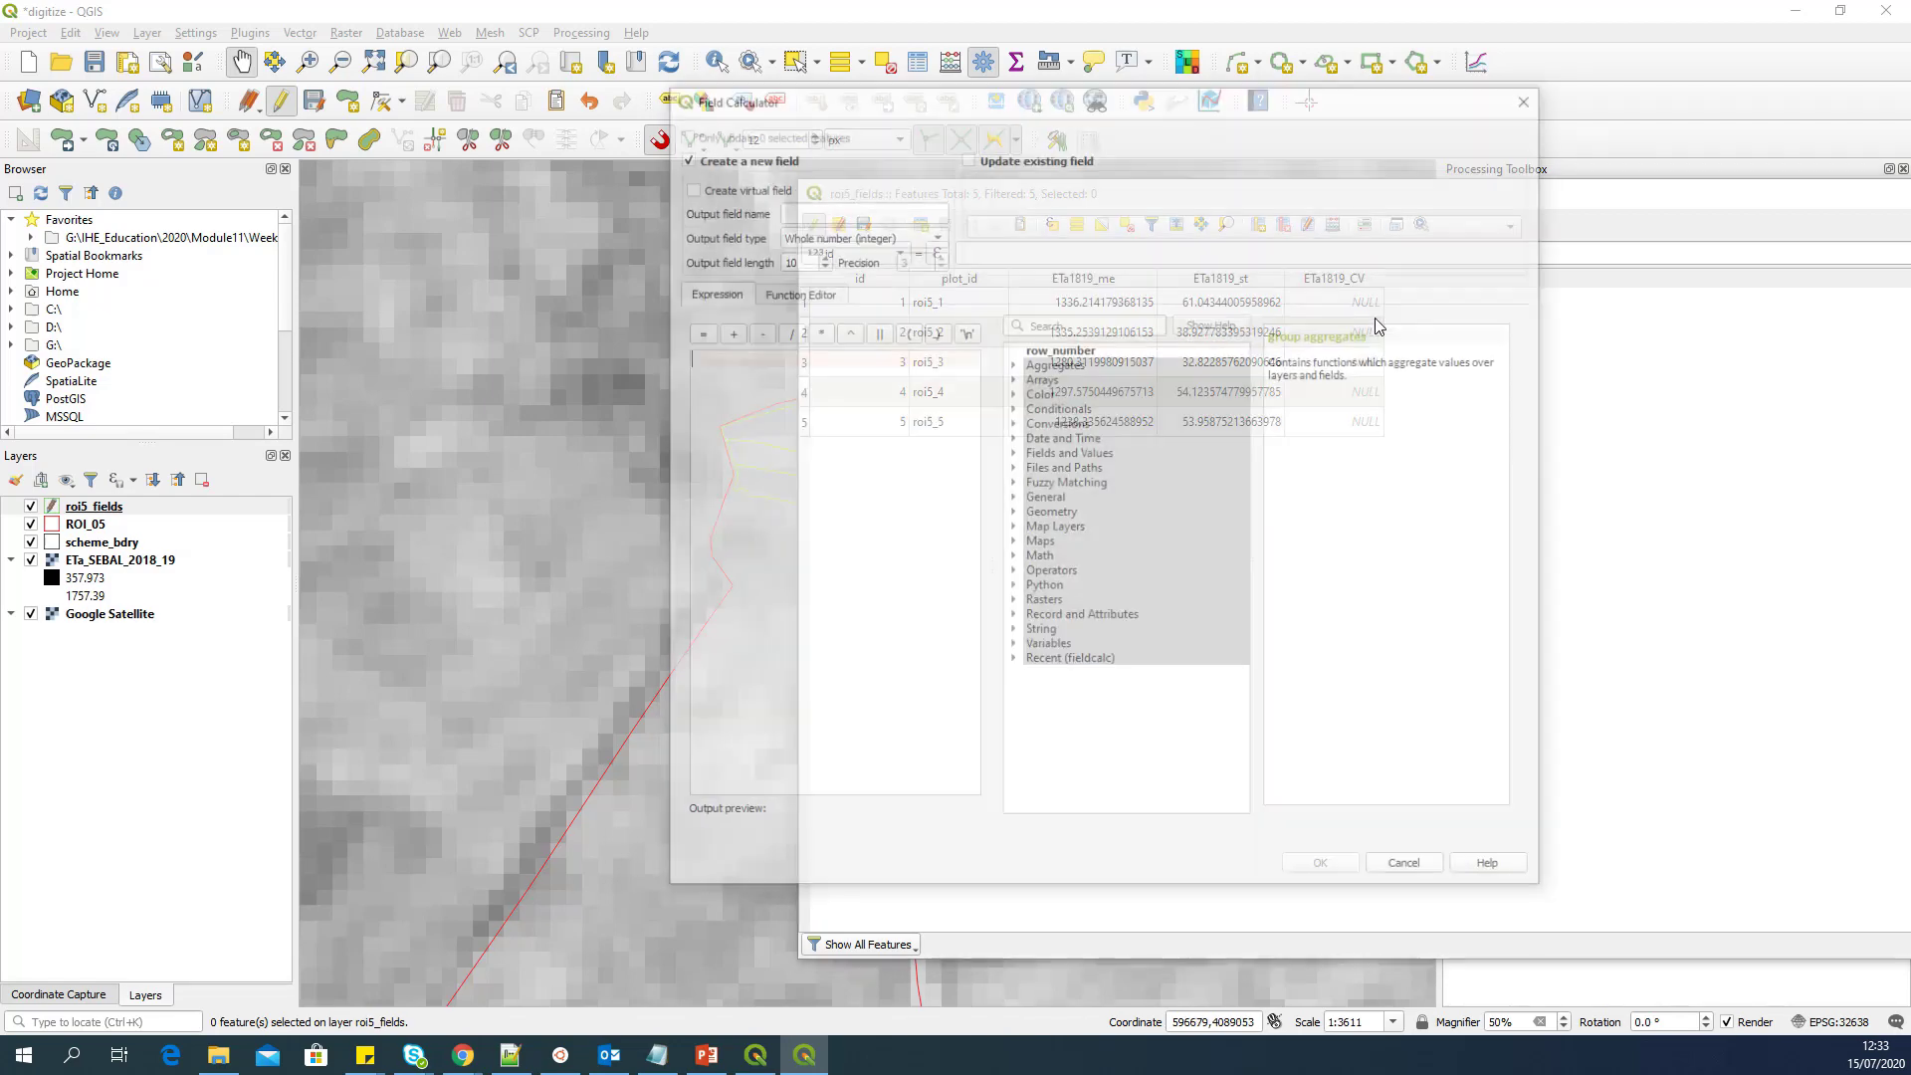
pyautogui.moveTo(1123, 97); pyautogui.dragTo(612, 115)
pyautogui.click(348, 196)
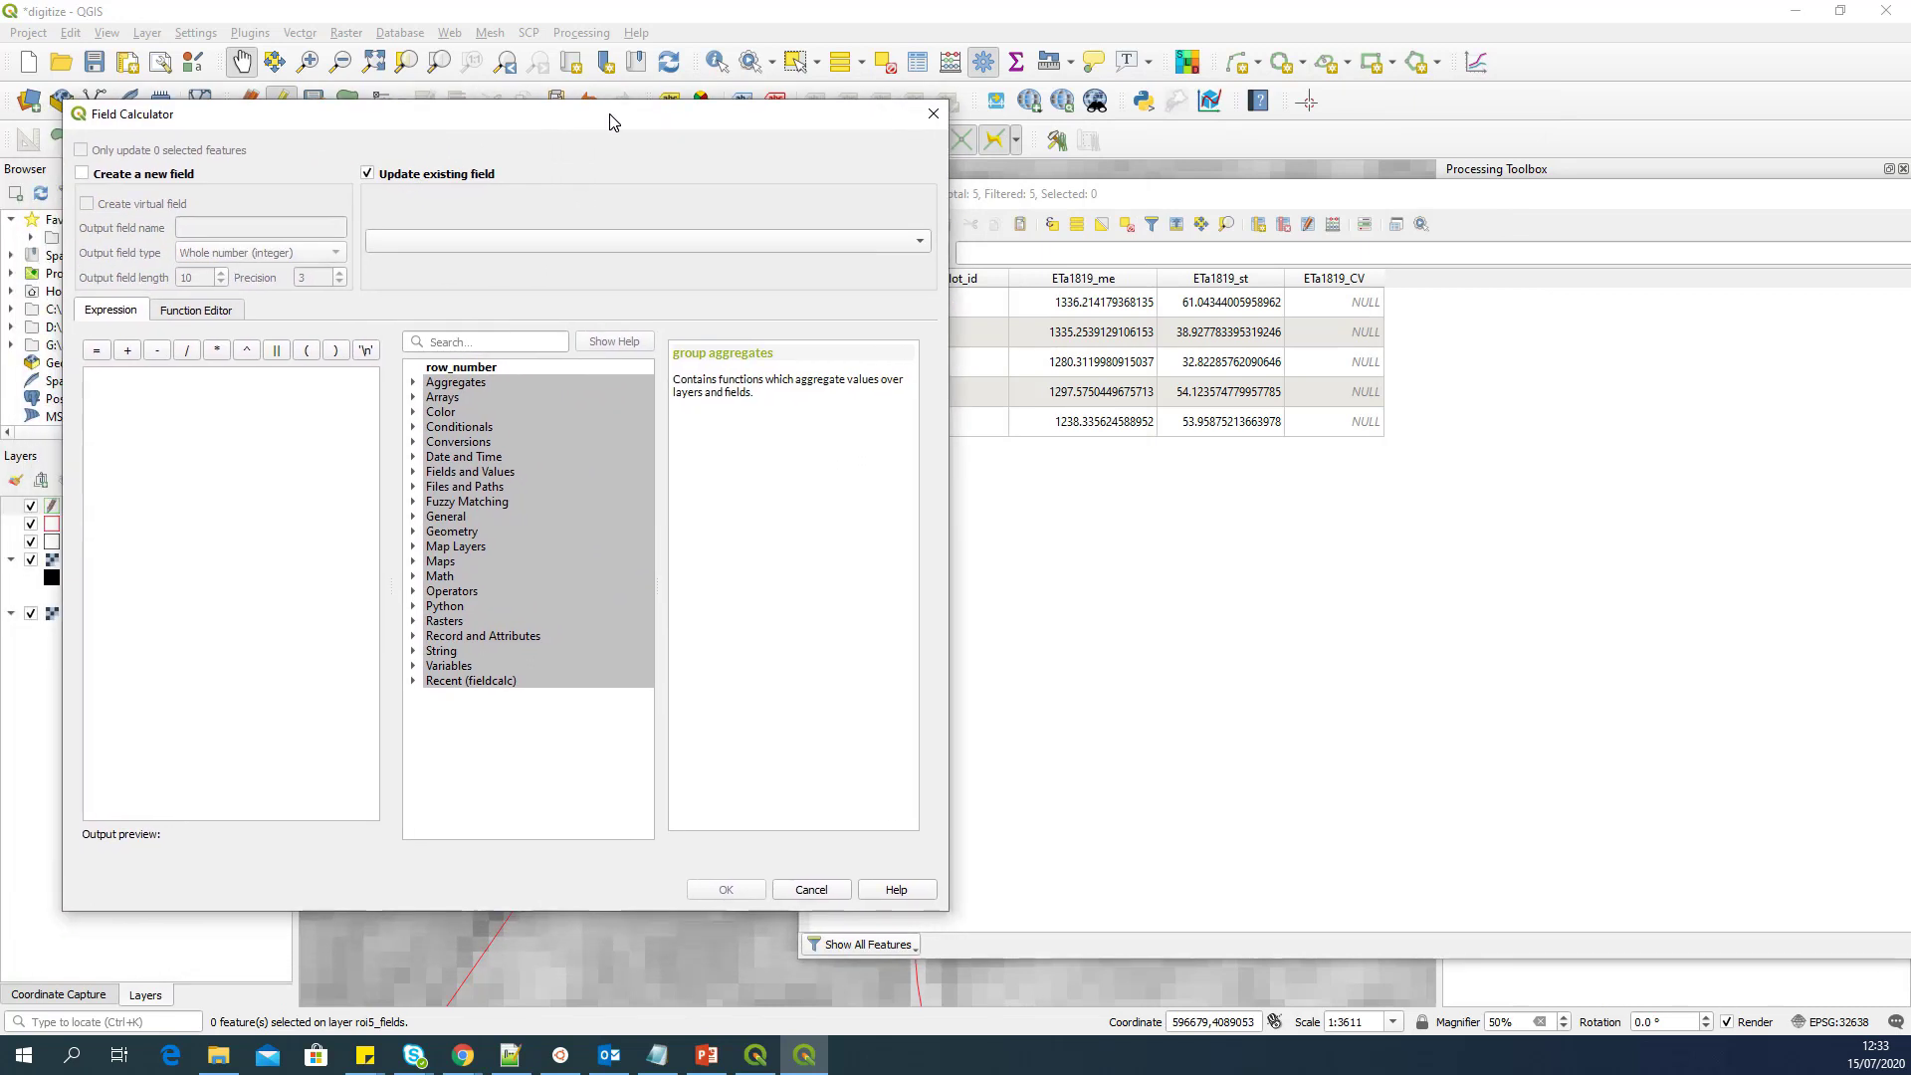
pyautogui.click(528, 239)
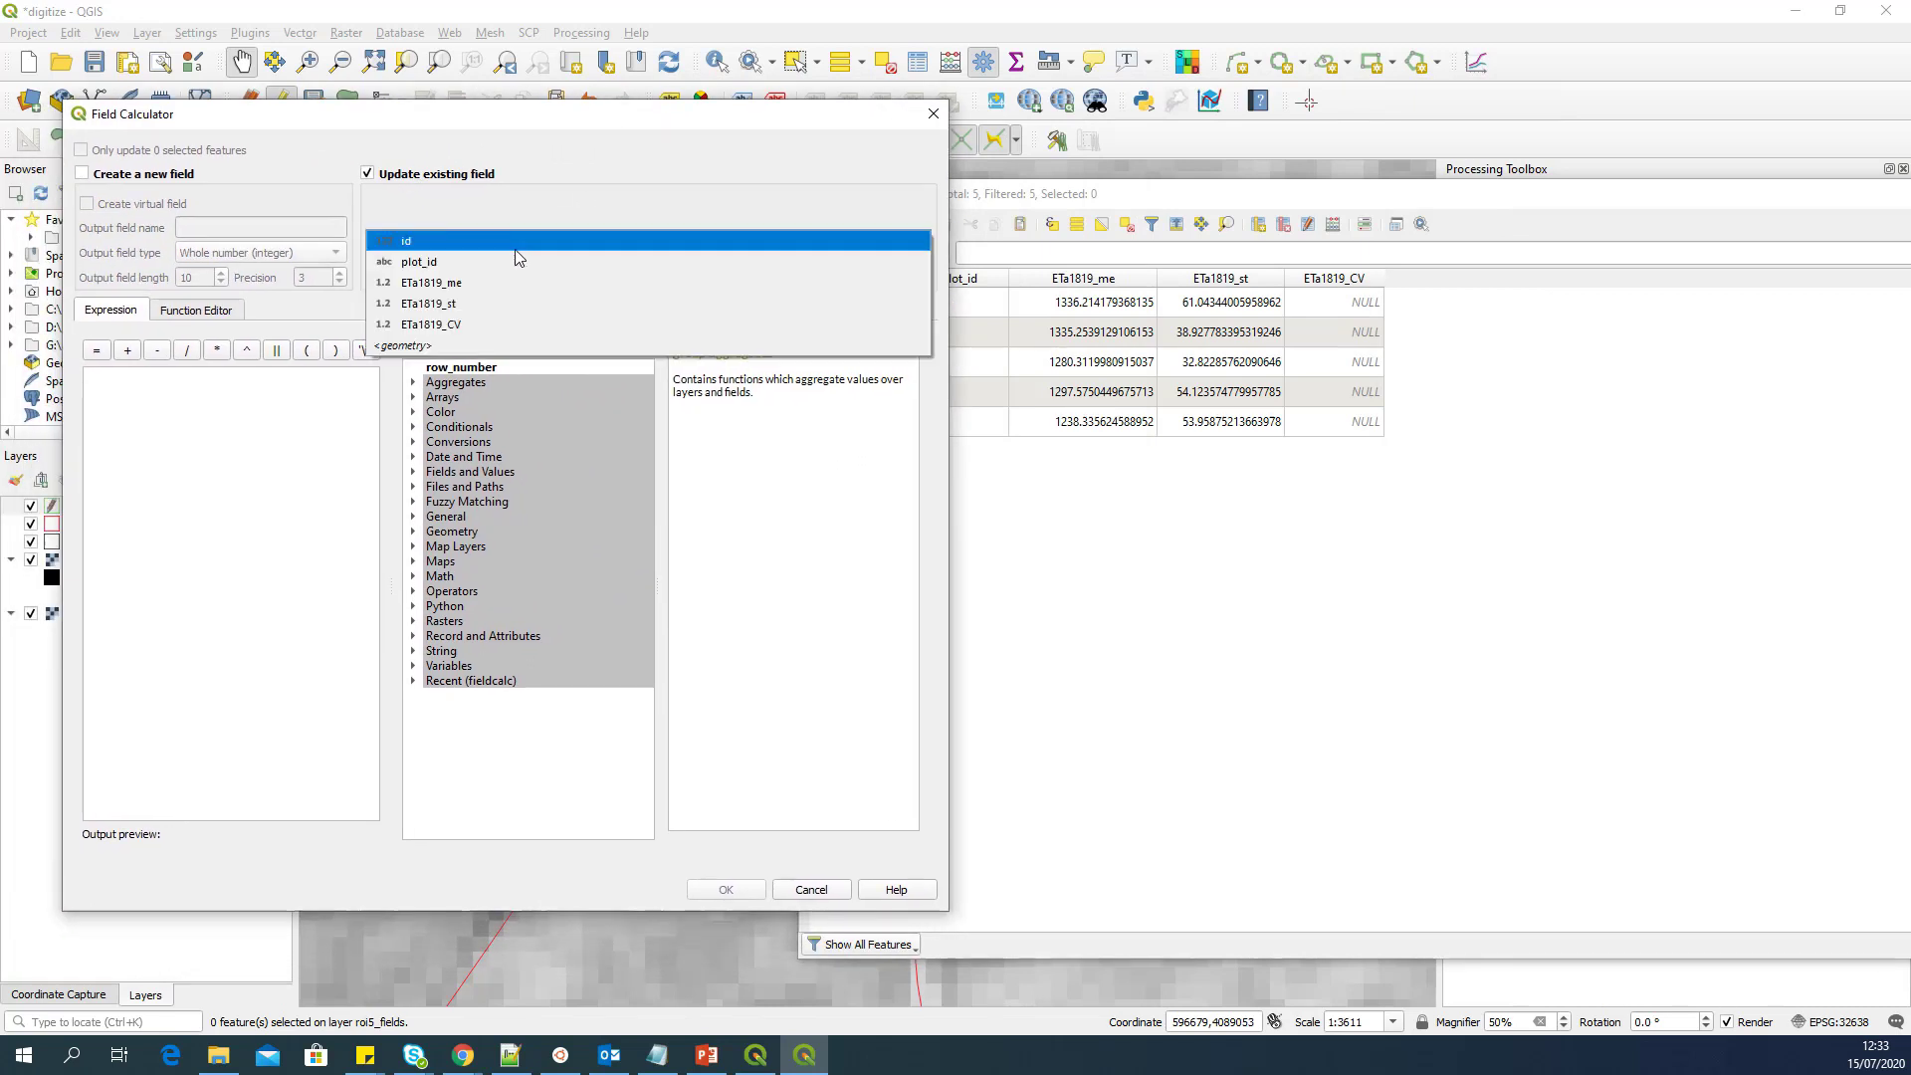
pyautogui.click(477, 324)
pyautogui.moveTo(784, 141); pyautogui.dragTo(768, 97)
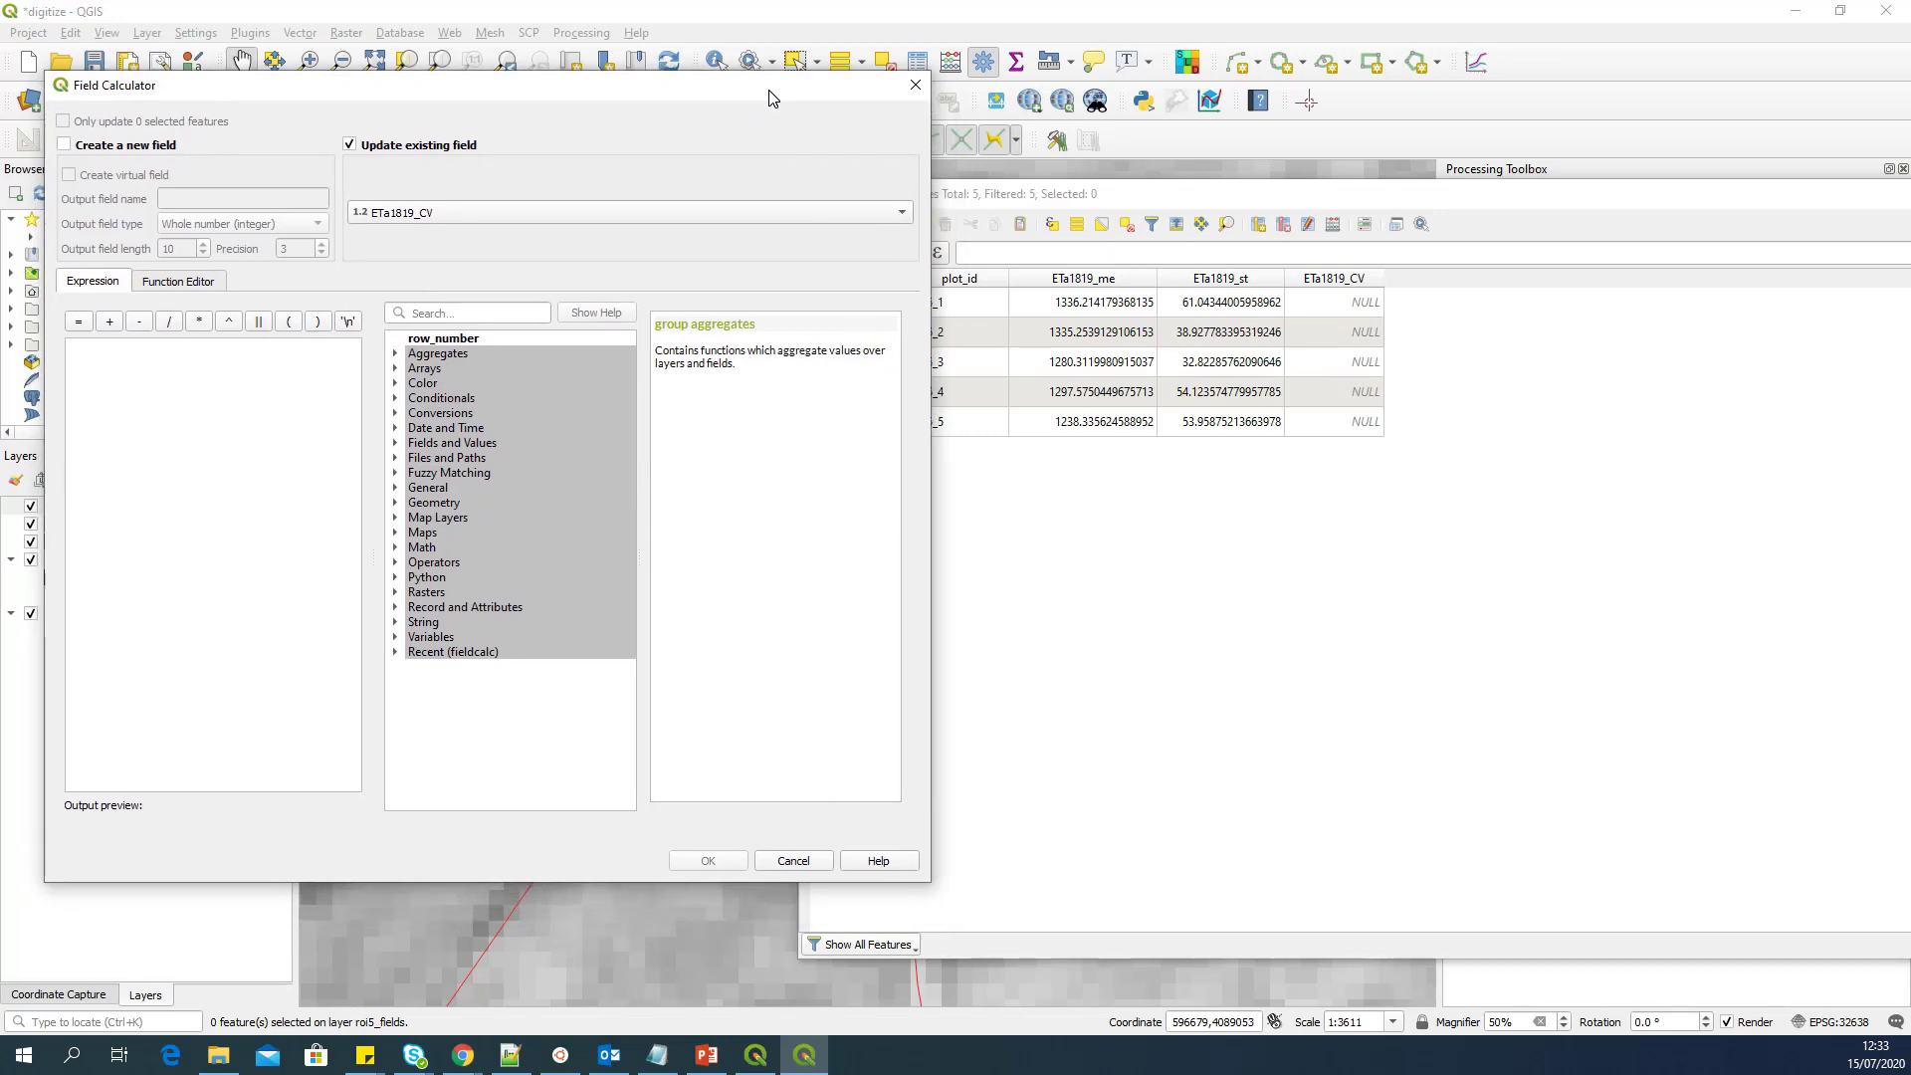
pyautogui.click(395, 444)
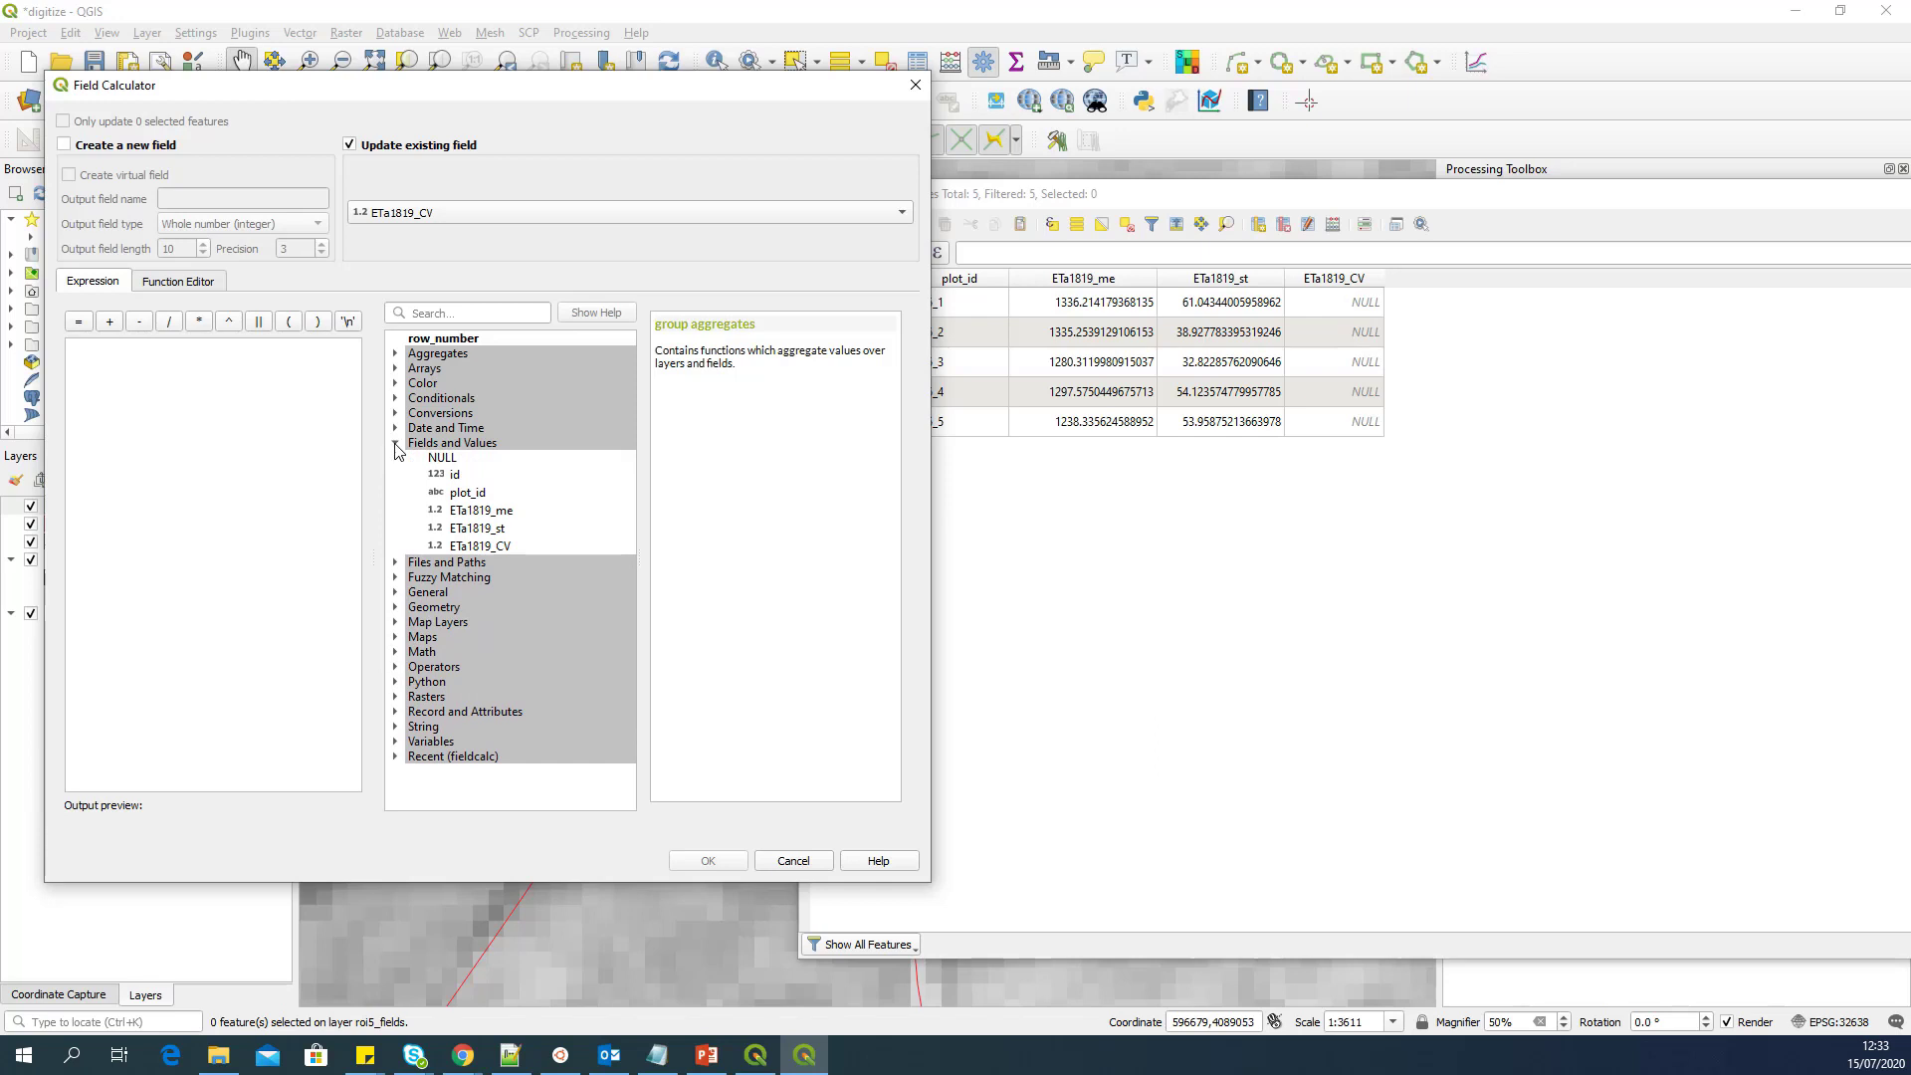
pyautogui.doubleClick(478, 528)
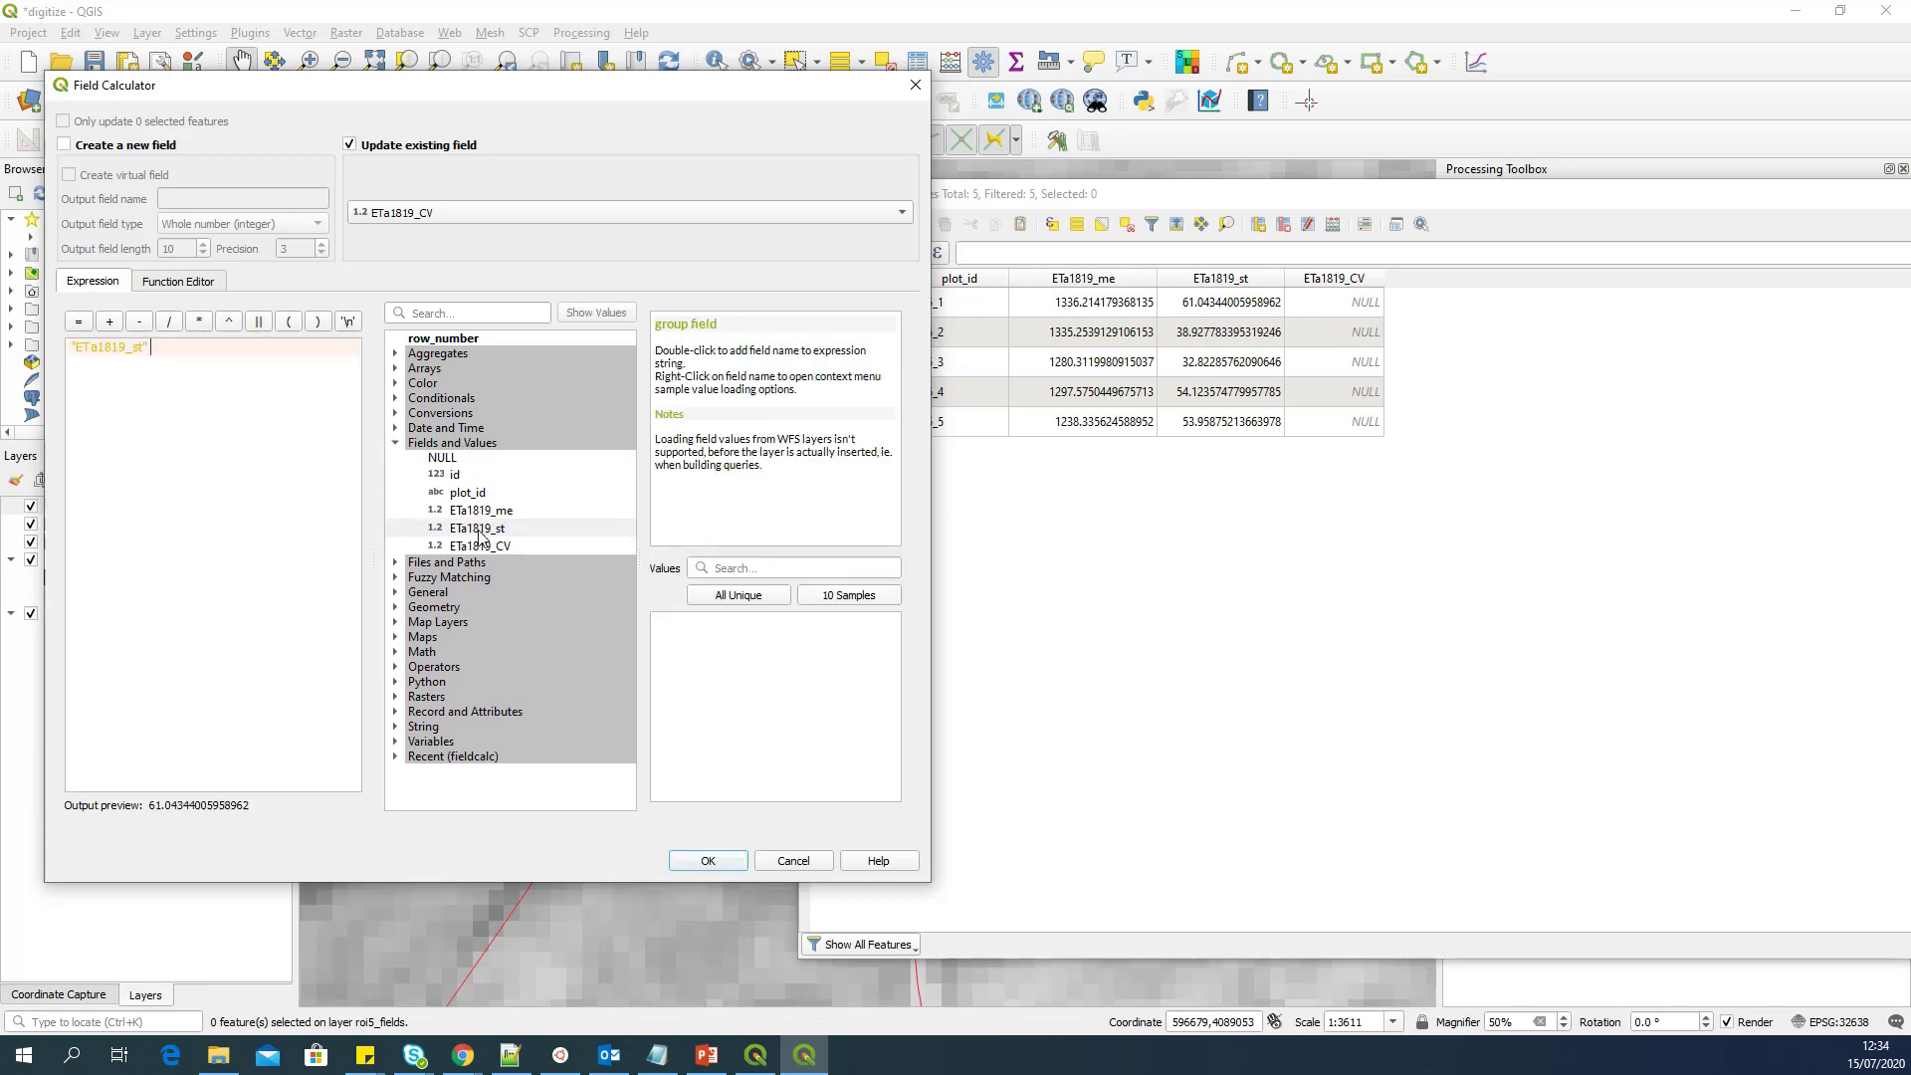
pyautogui.click(173, 322)
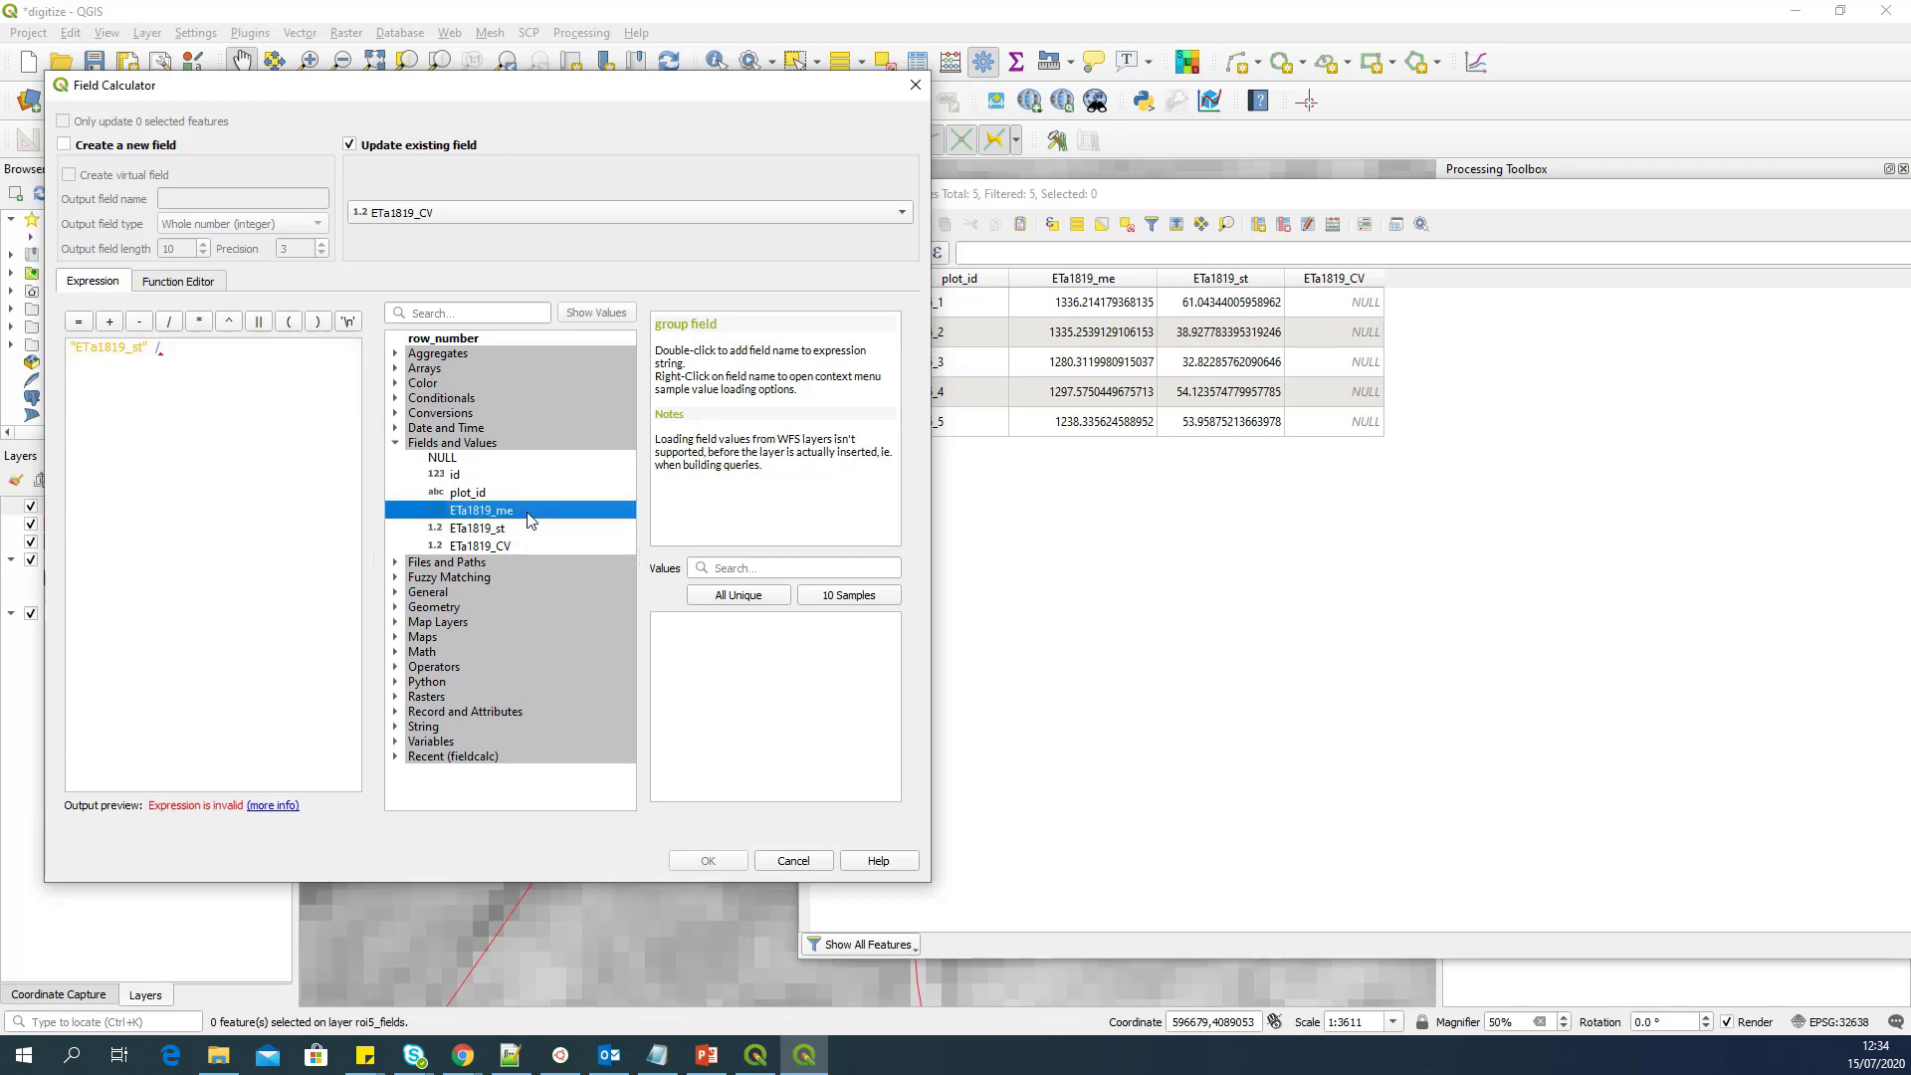
pyautogui.doubleClick(482, 512)
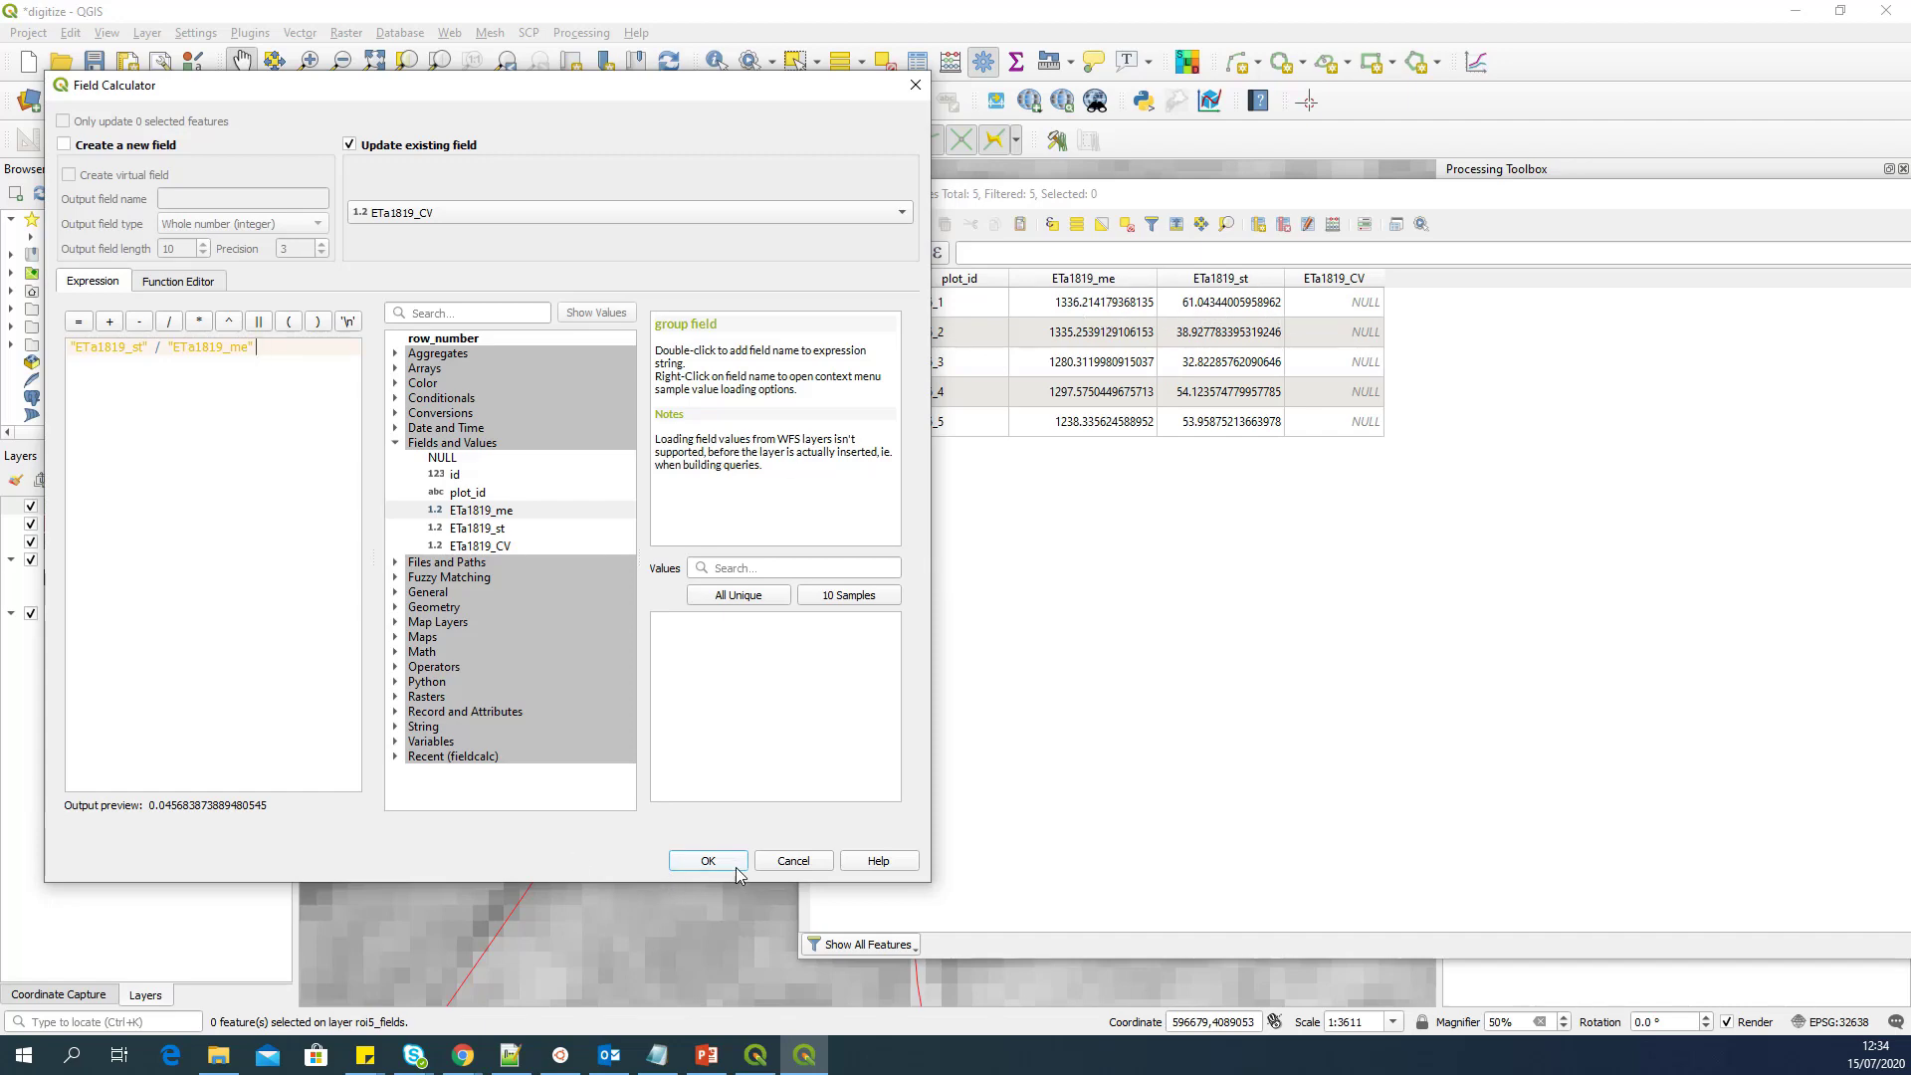
pyautogui.click(708, 861)
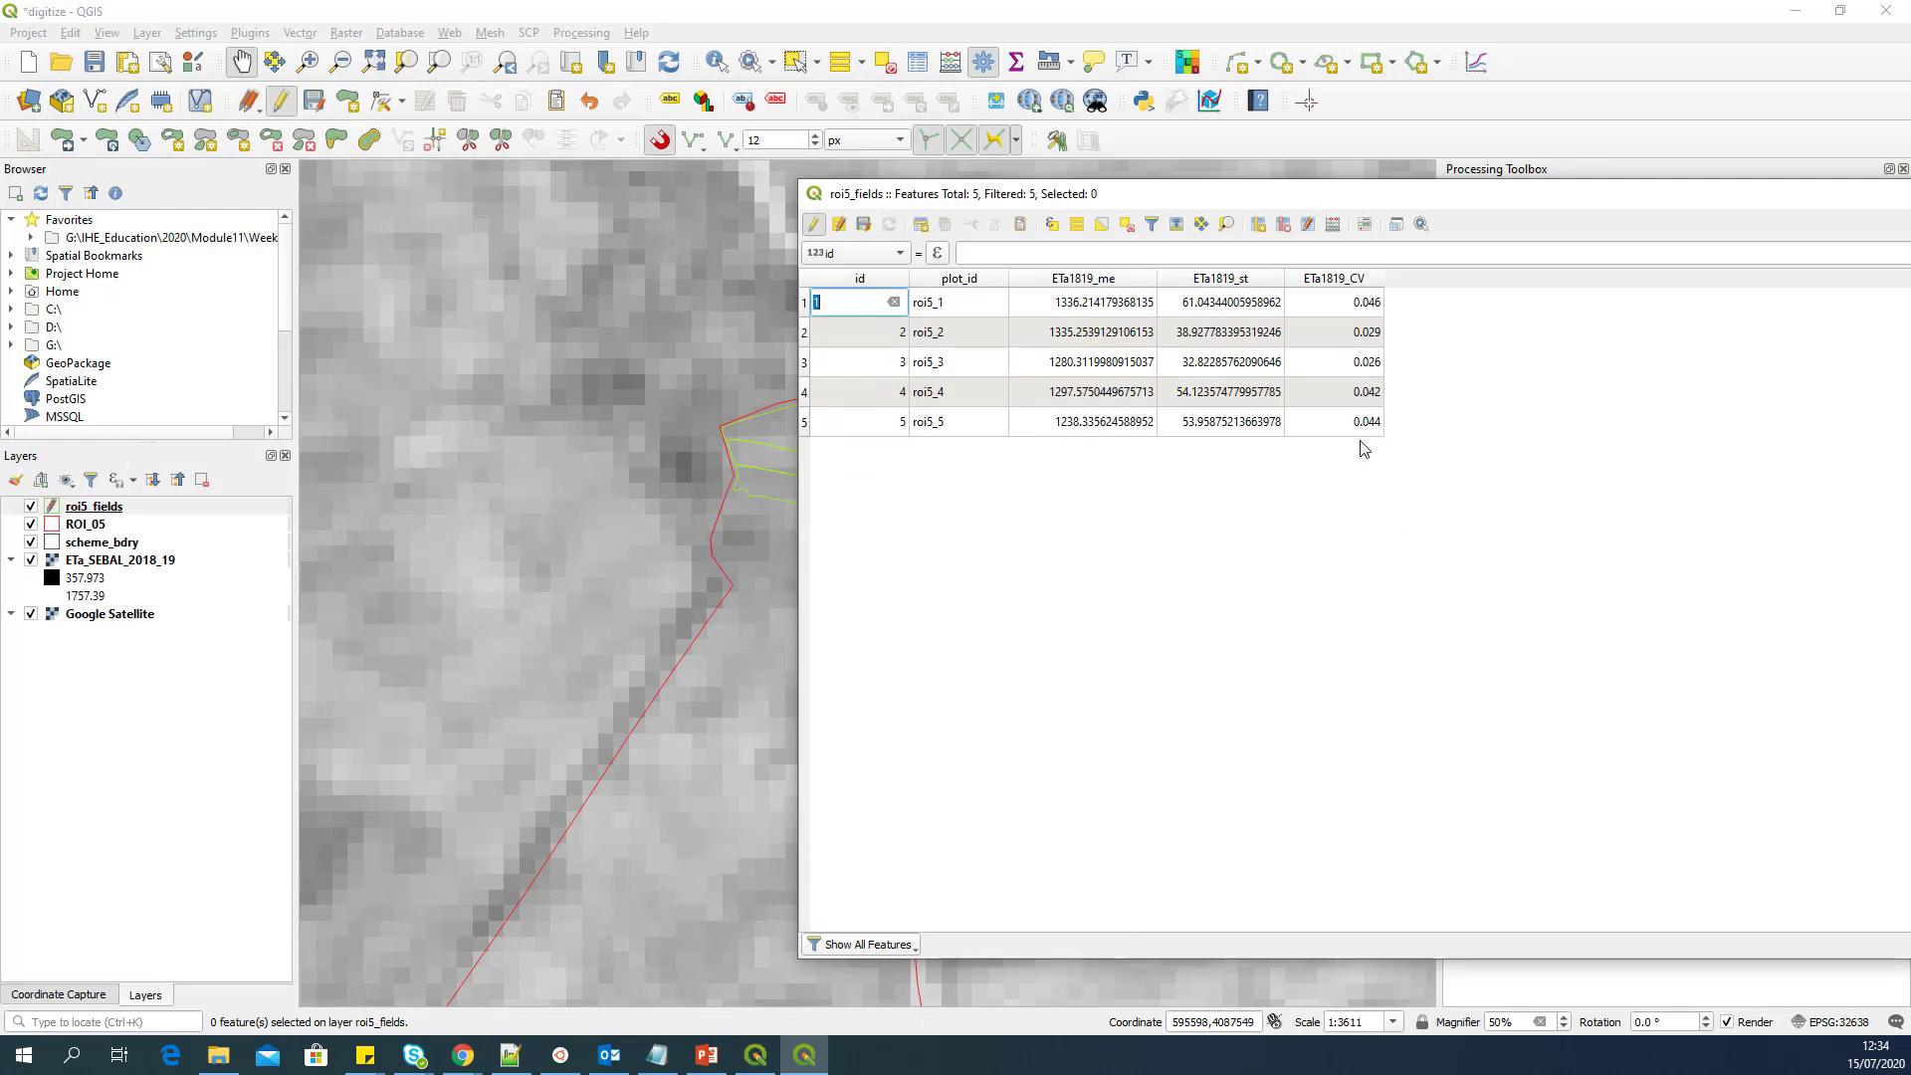
# Step: Stop editing roi5_fields and save the new field edits
pyautogui.moveTo(1415, 197); pyautogui.dragTo(1619, 266)
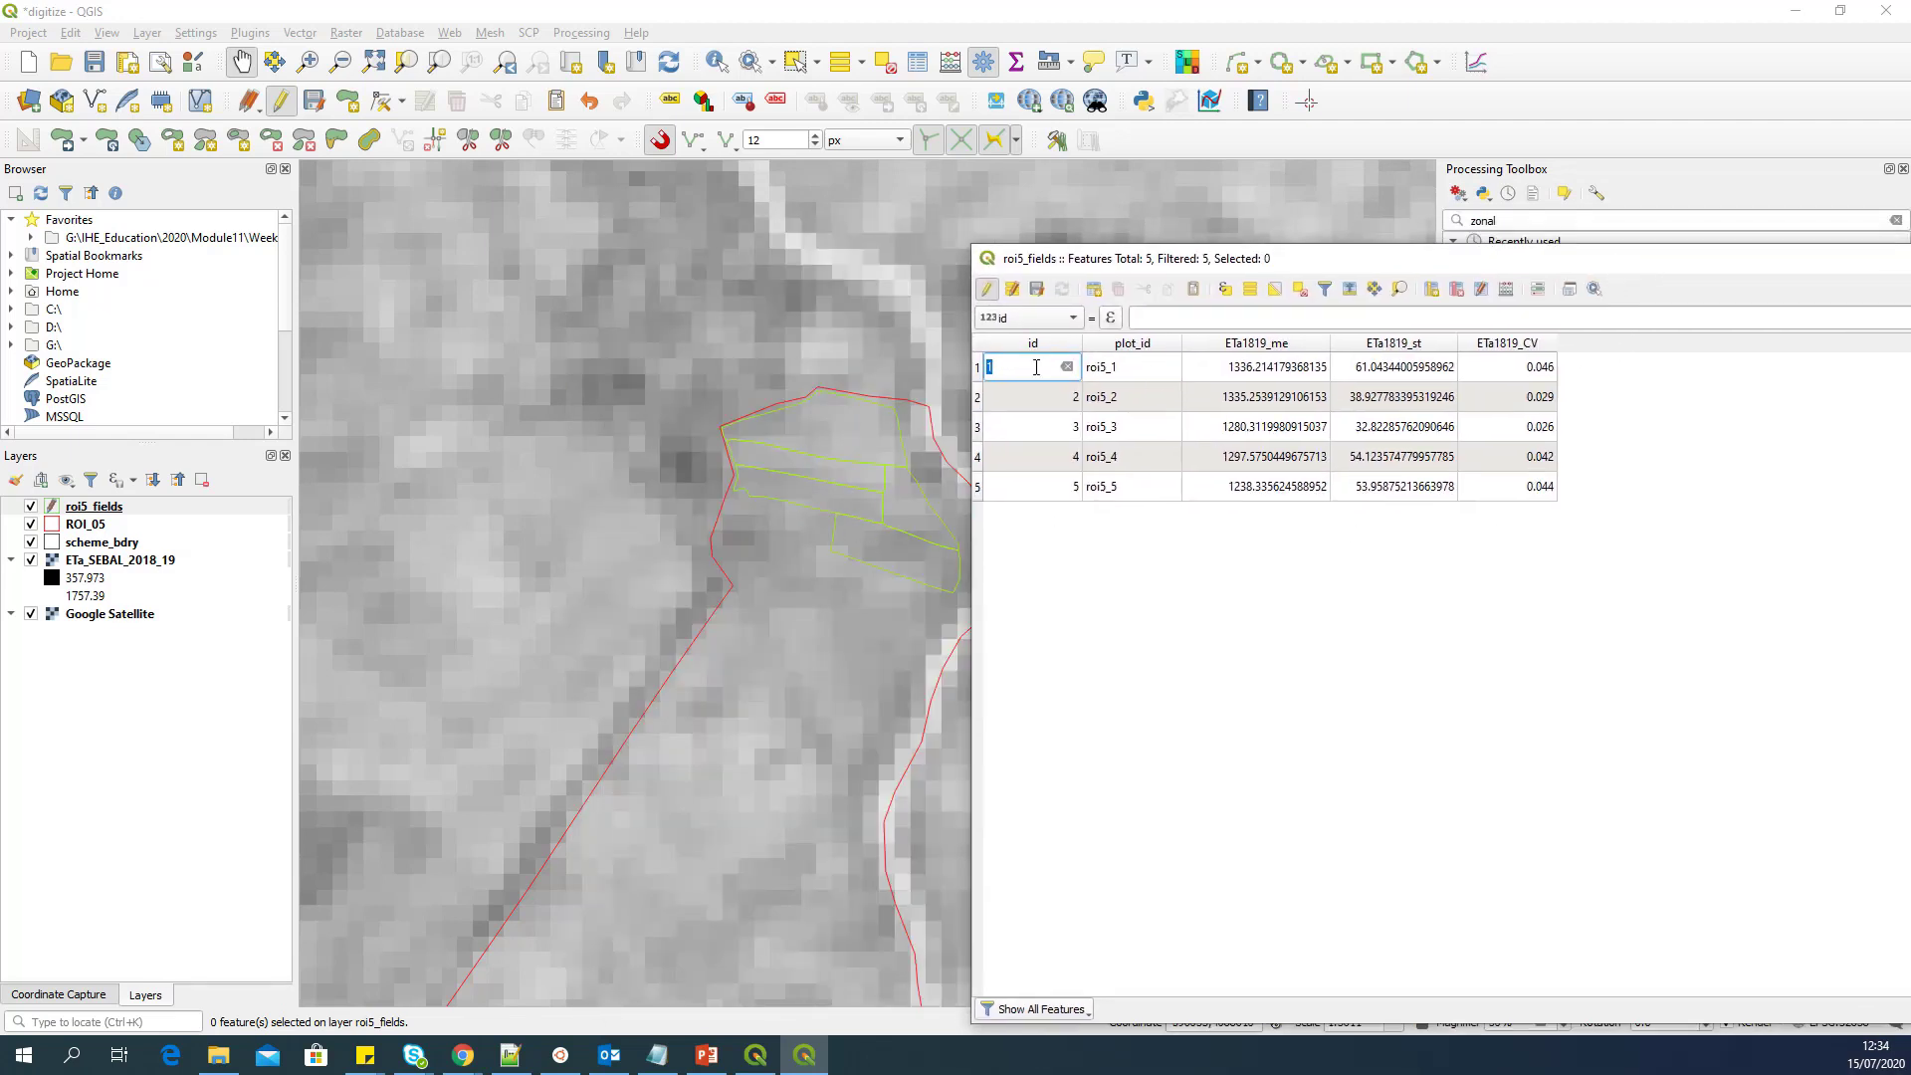
pyautogui.click(989, 289)
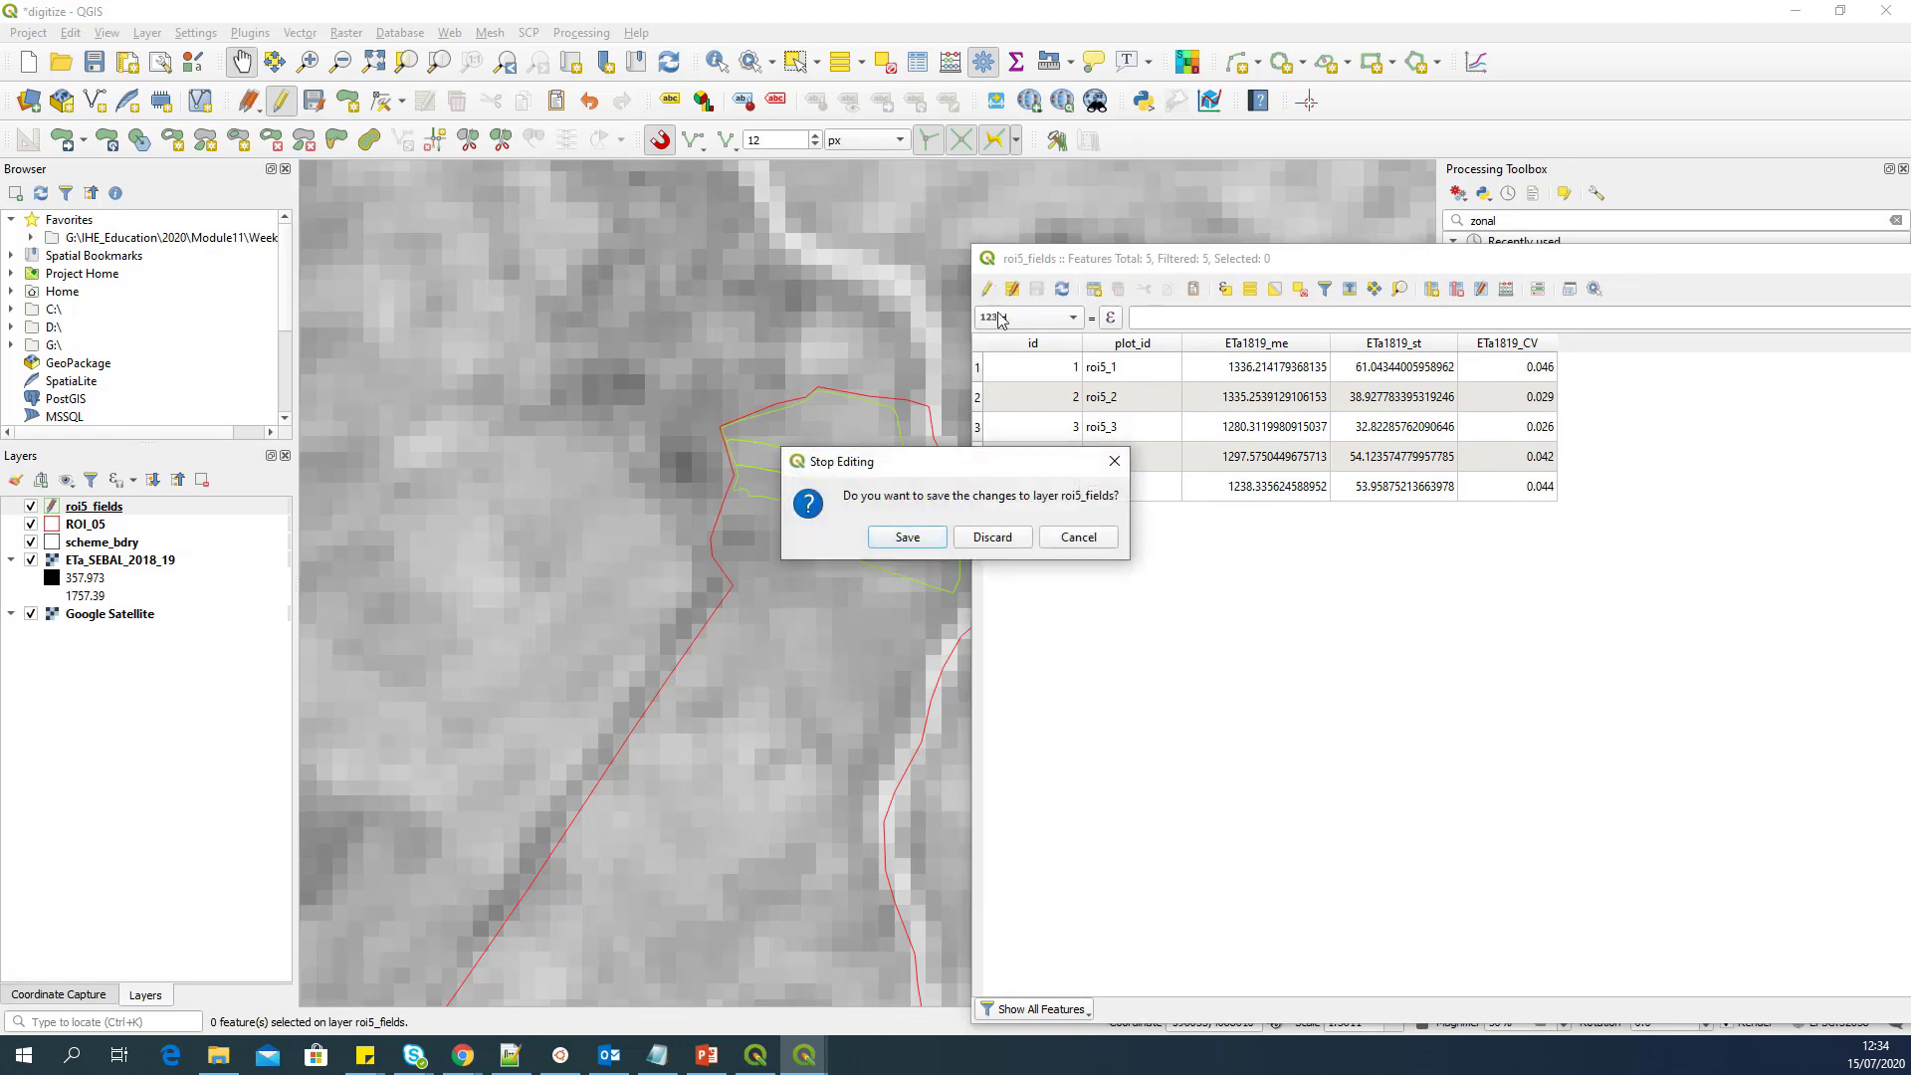
pyautogui.click(912, 544)
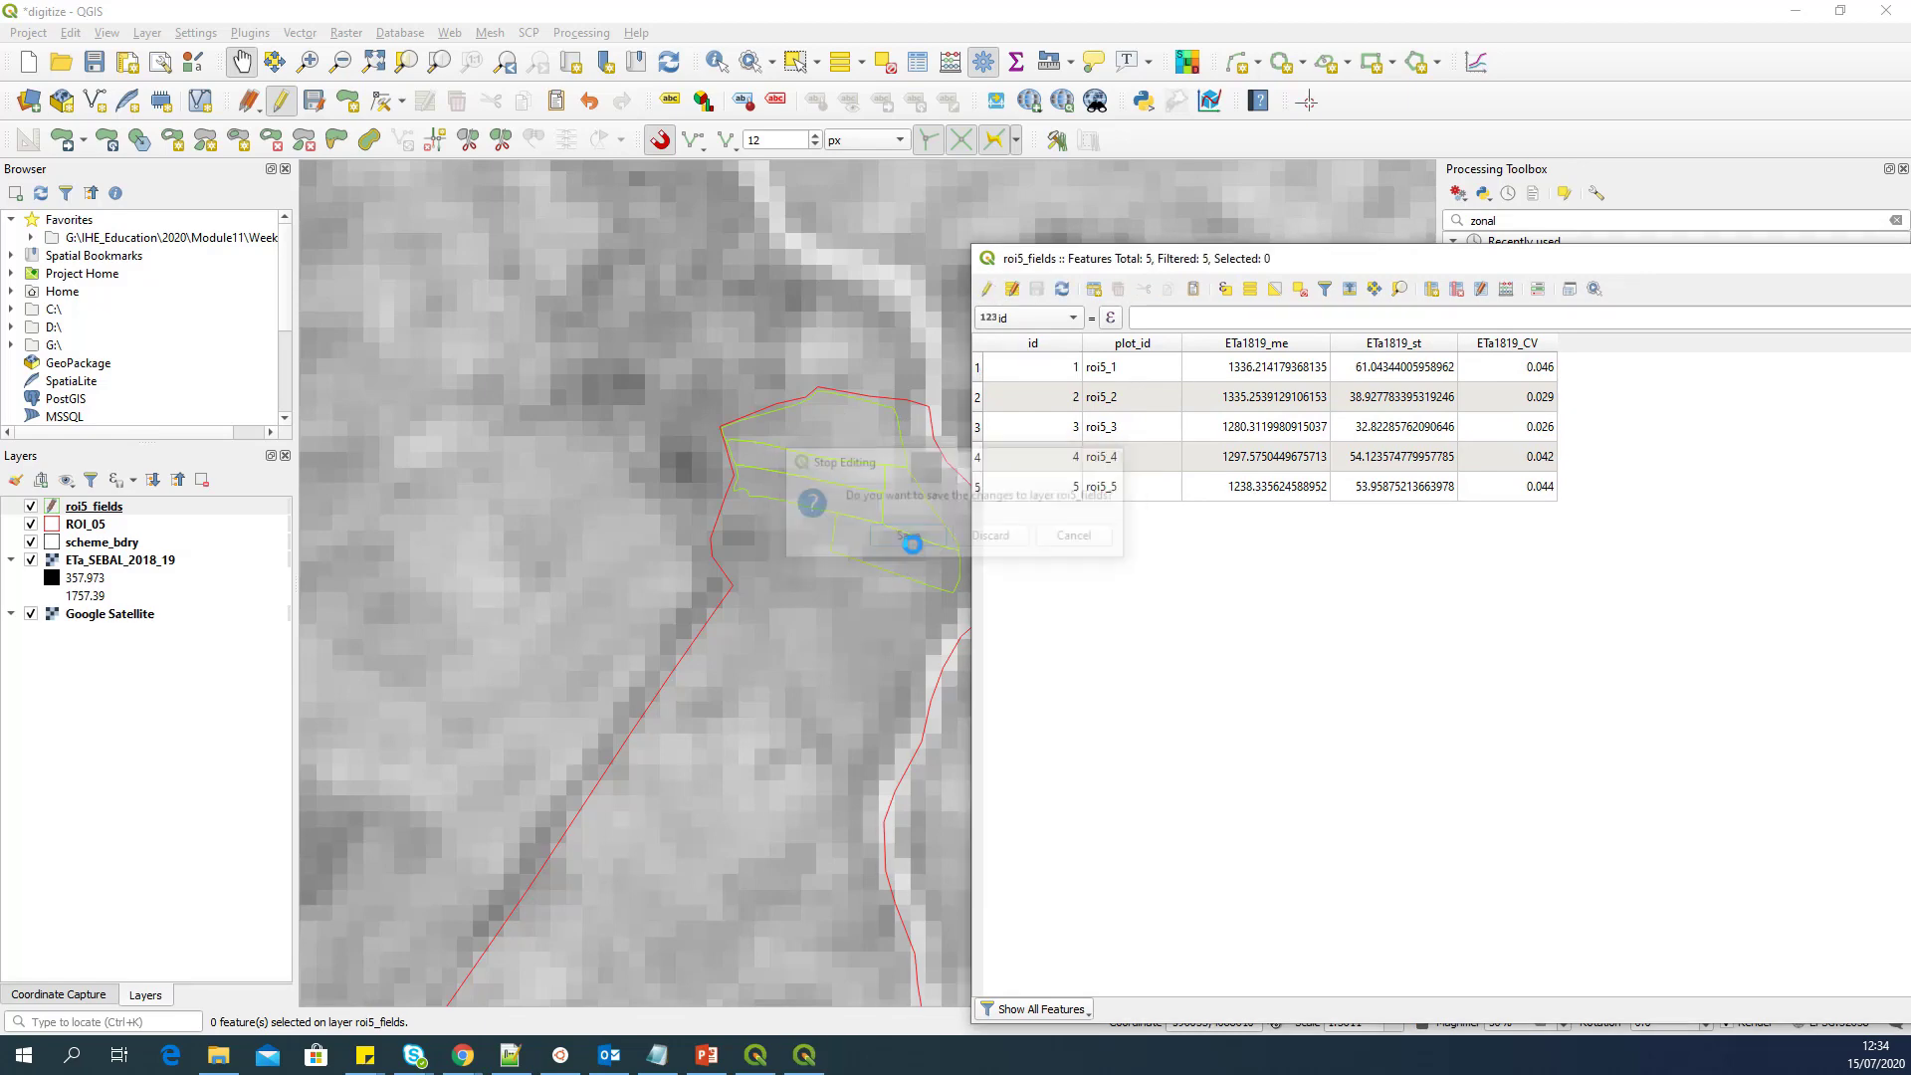
# Step: Close the attribute table, reopen it from the roi5_fields layer menu, then close it again
pyautogui.moveTo(1675, 261); pyautogui.dragTo(910, 118)
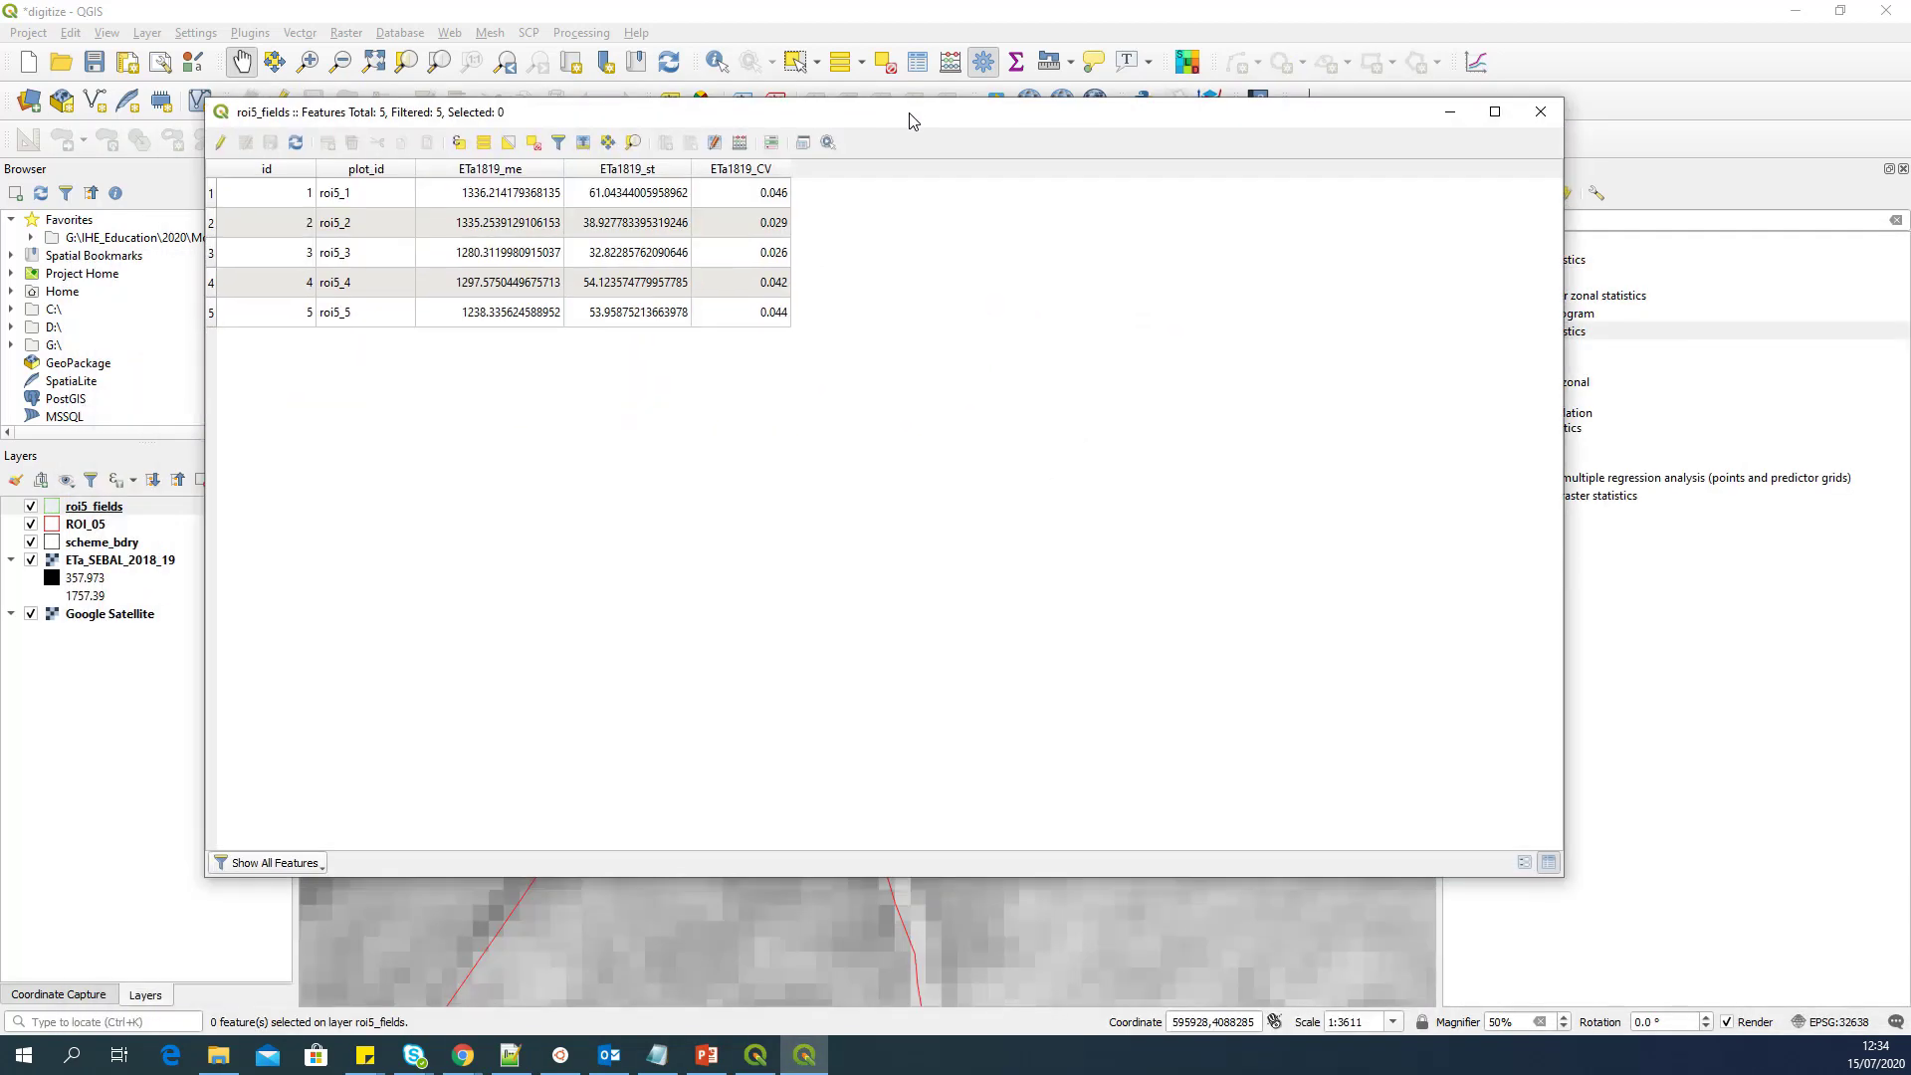
pyautogui.click(1540, 116)
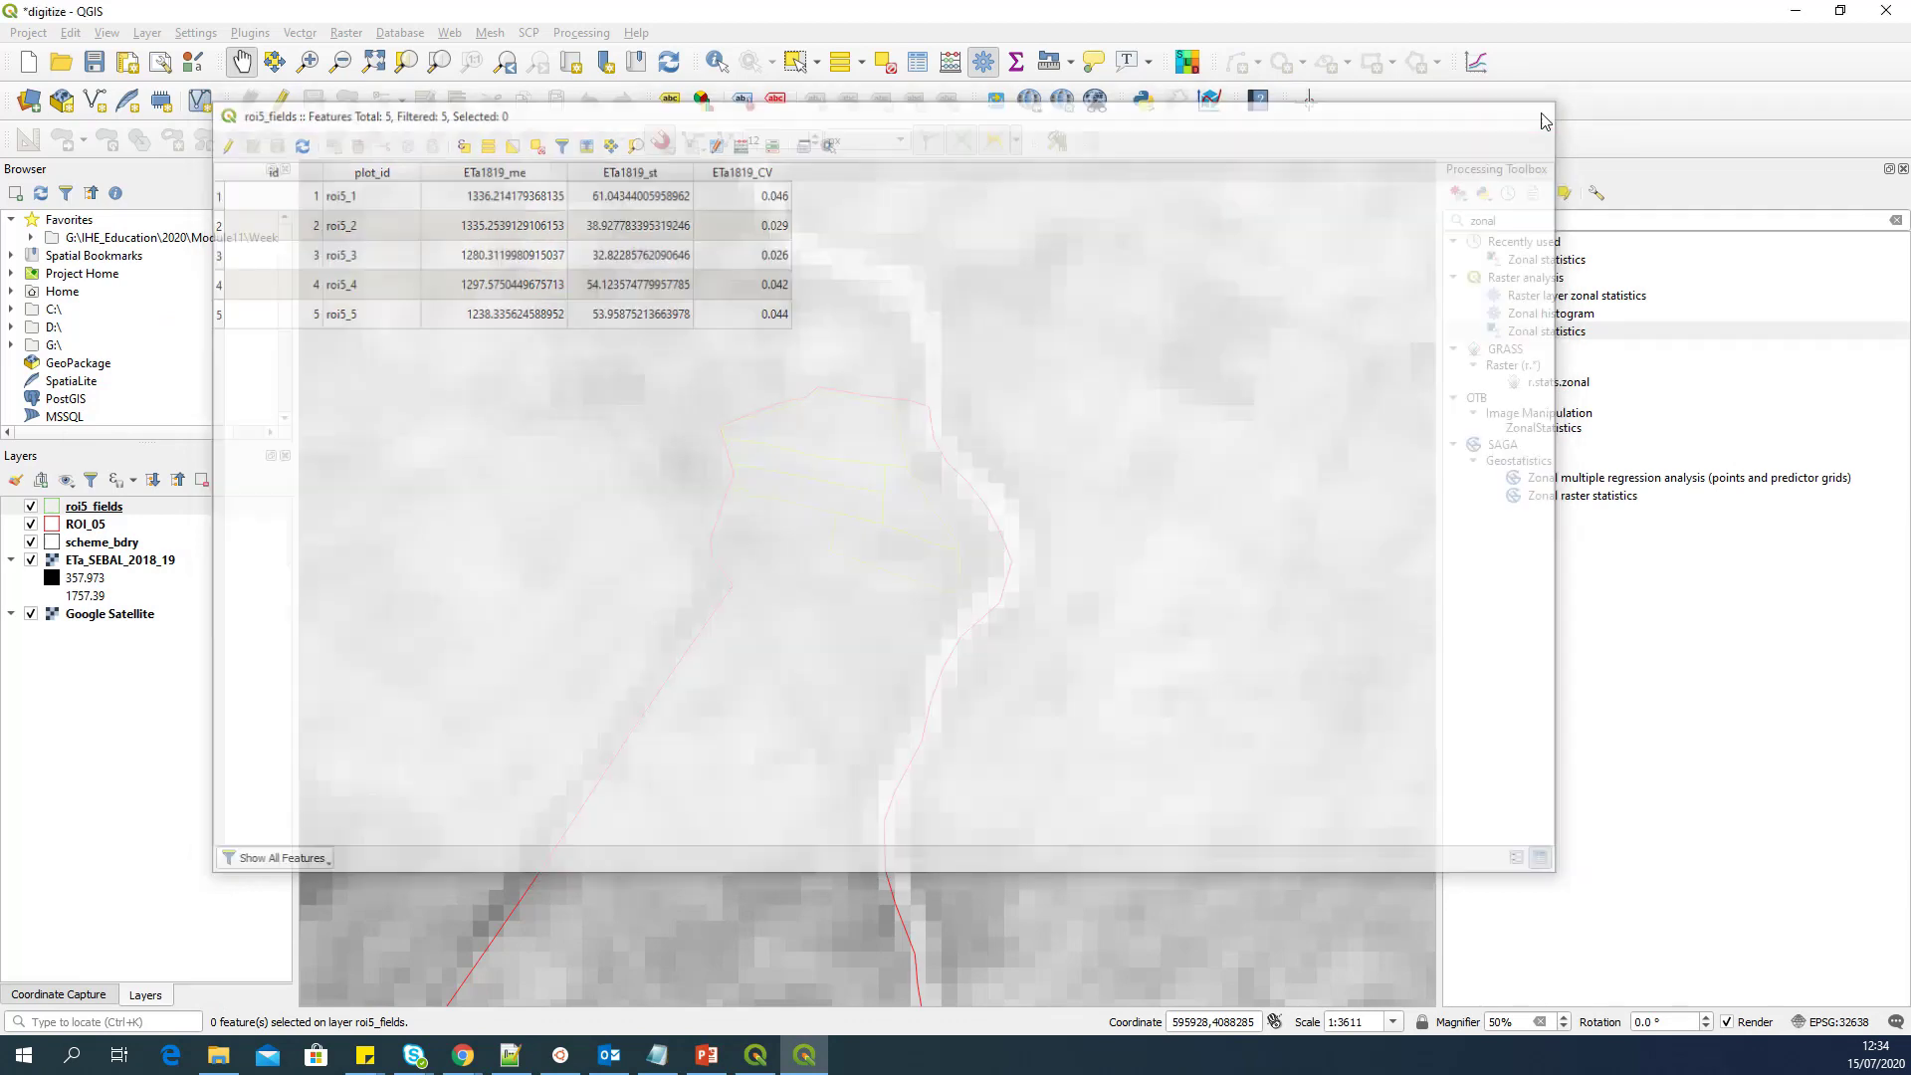
pyautogui.rightClick(256, 508)
pyautogui.click(328, 702)
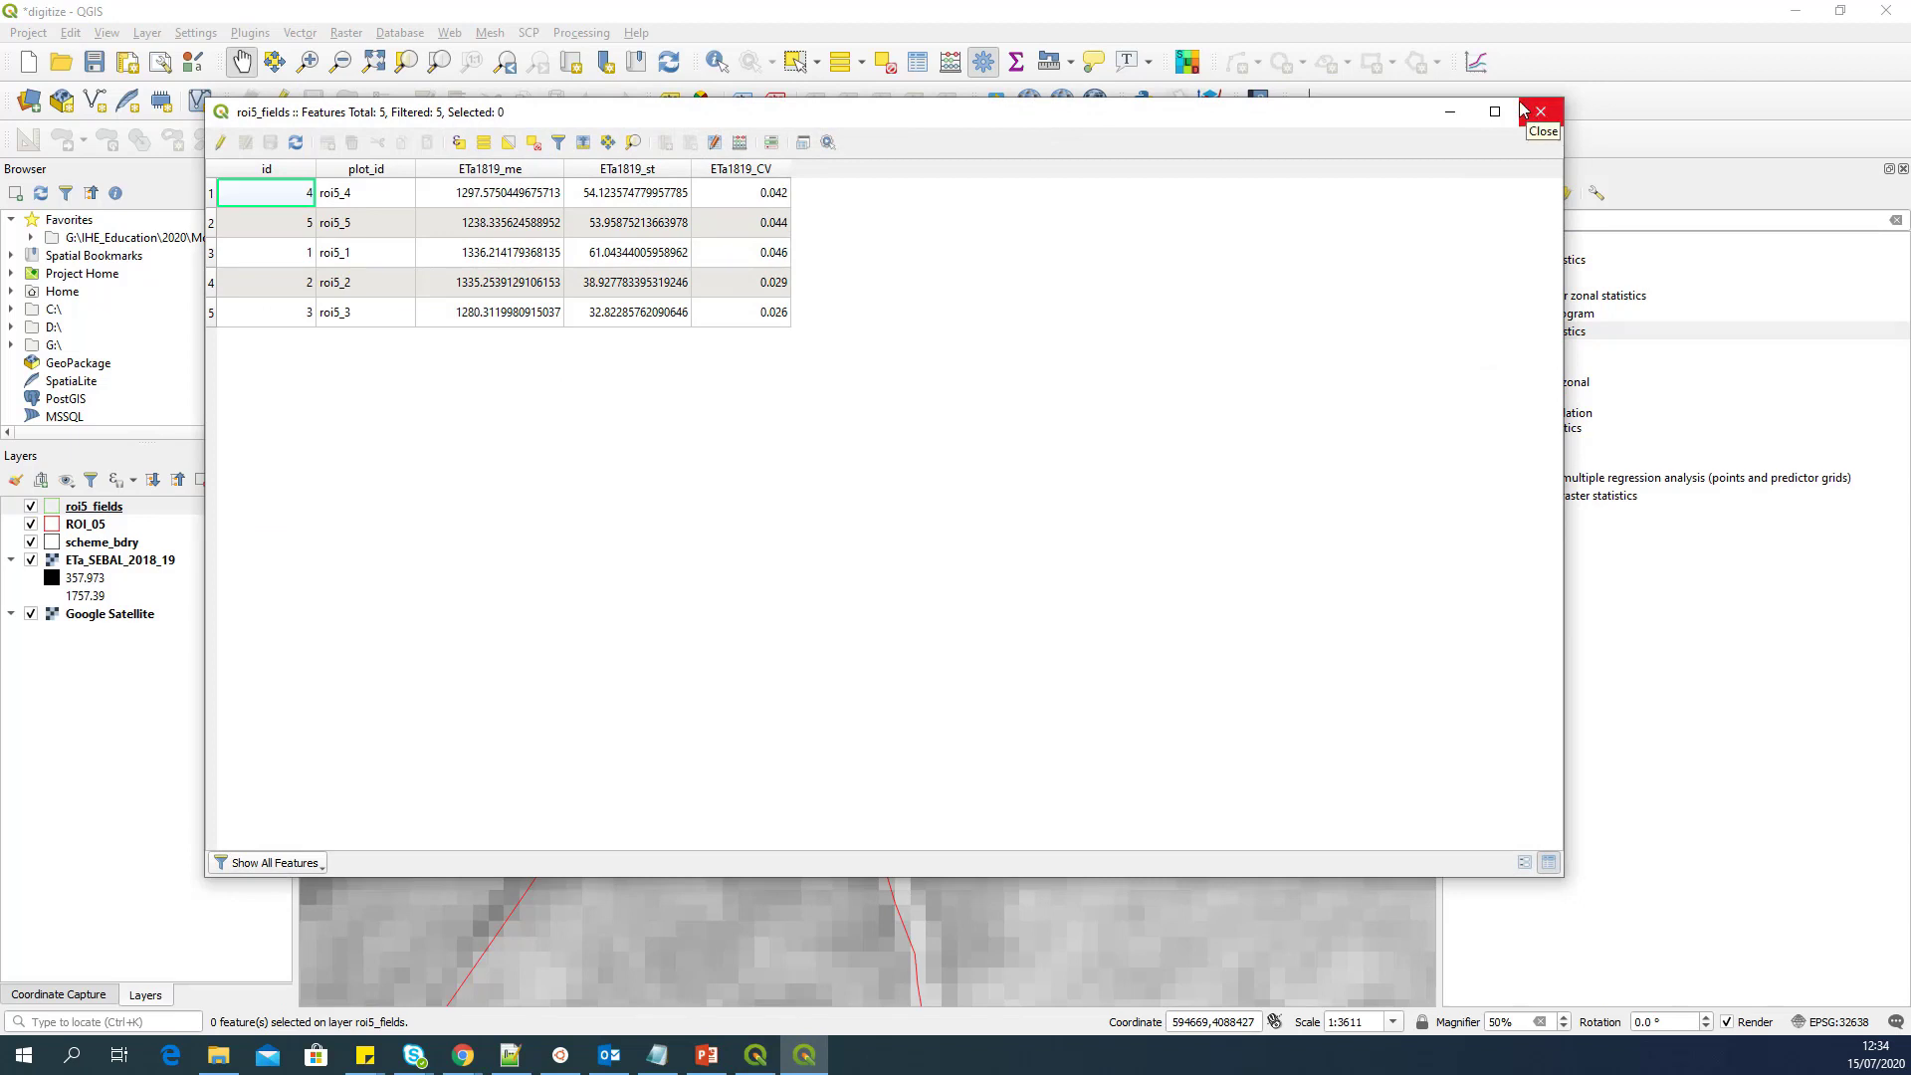
pyautogui.click(1523, 110)
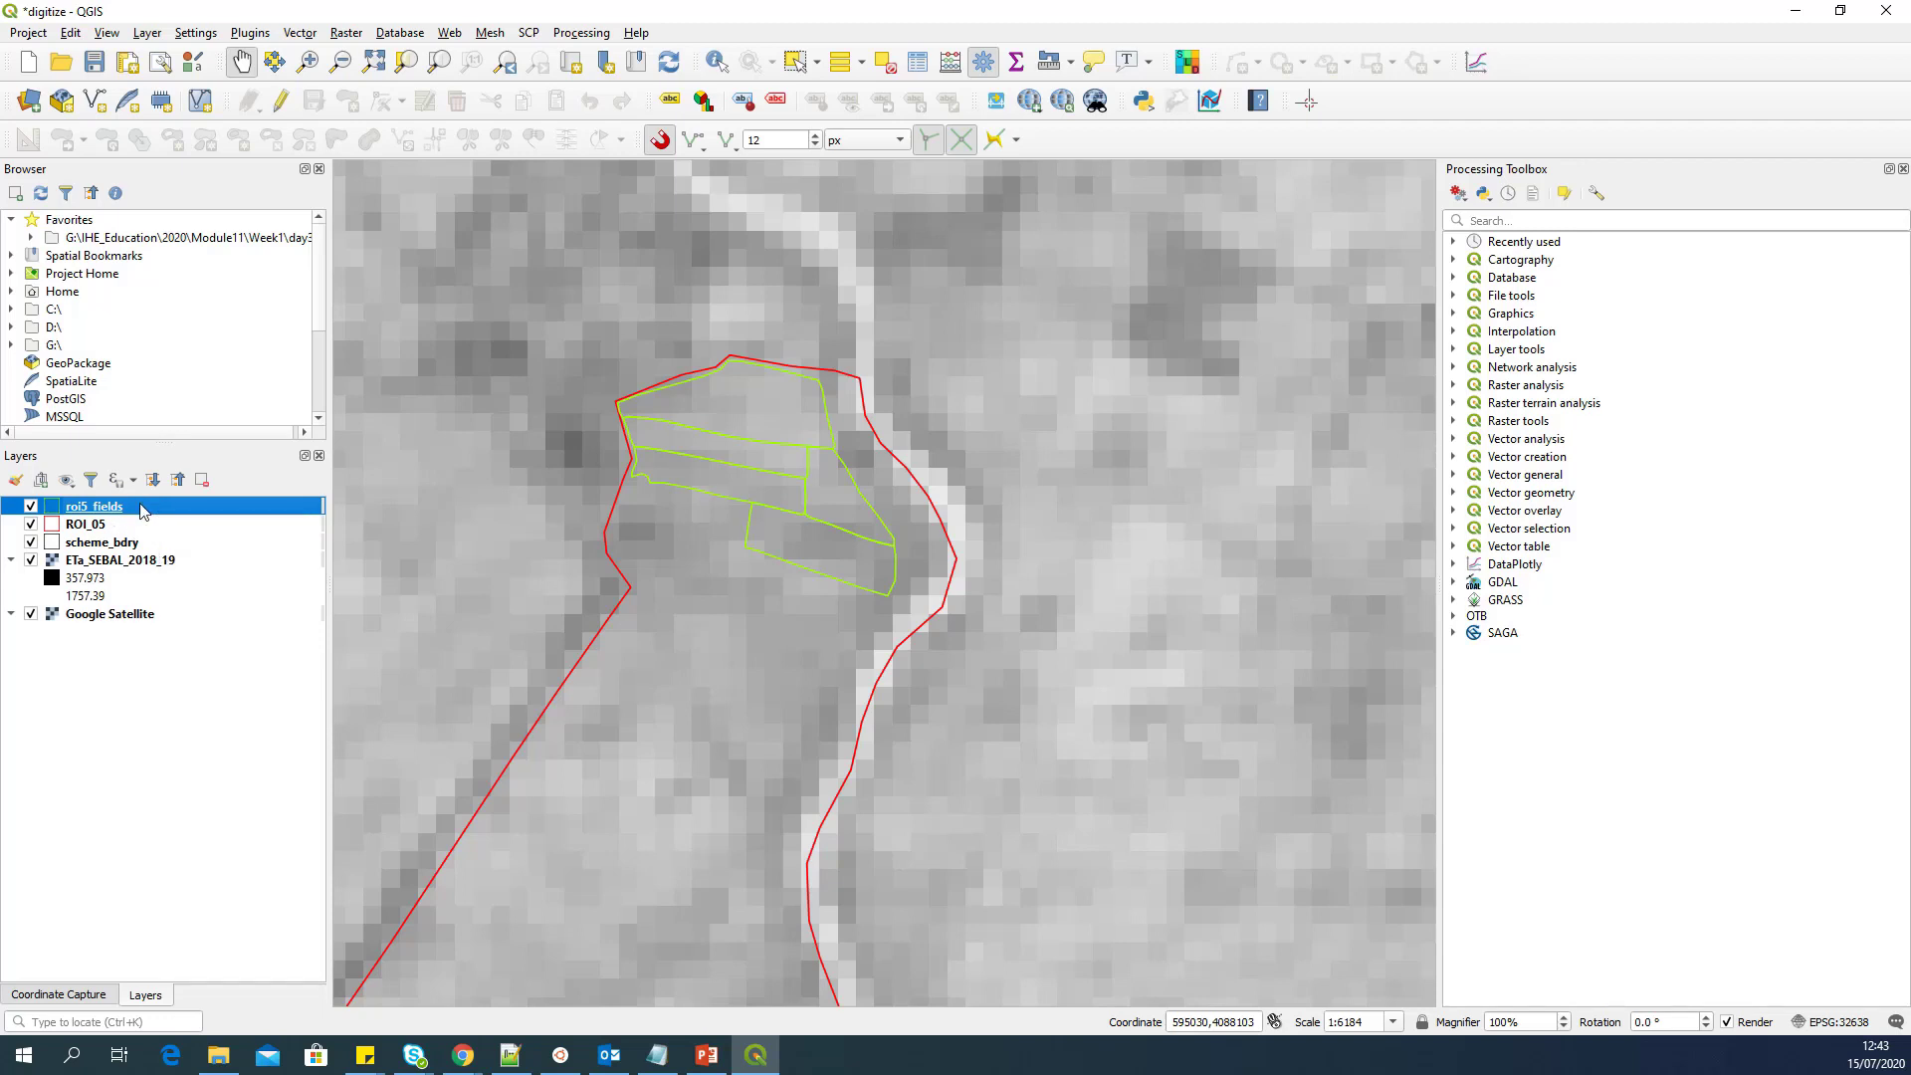
# Step: Export roi5_fields as CSV to field_stats.csv without adding it to the map
pyautogui.rightClick(141, 510)
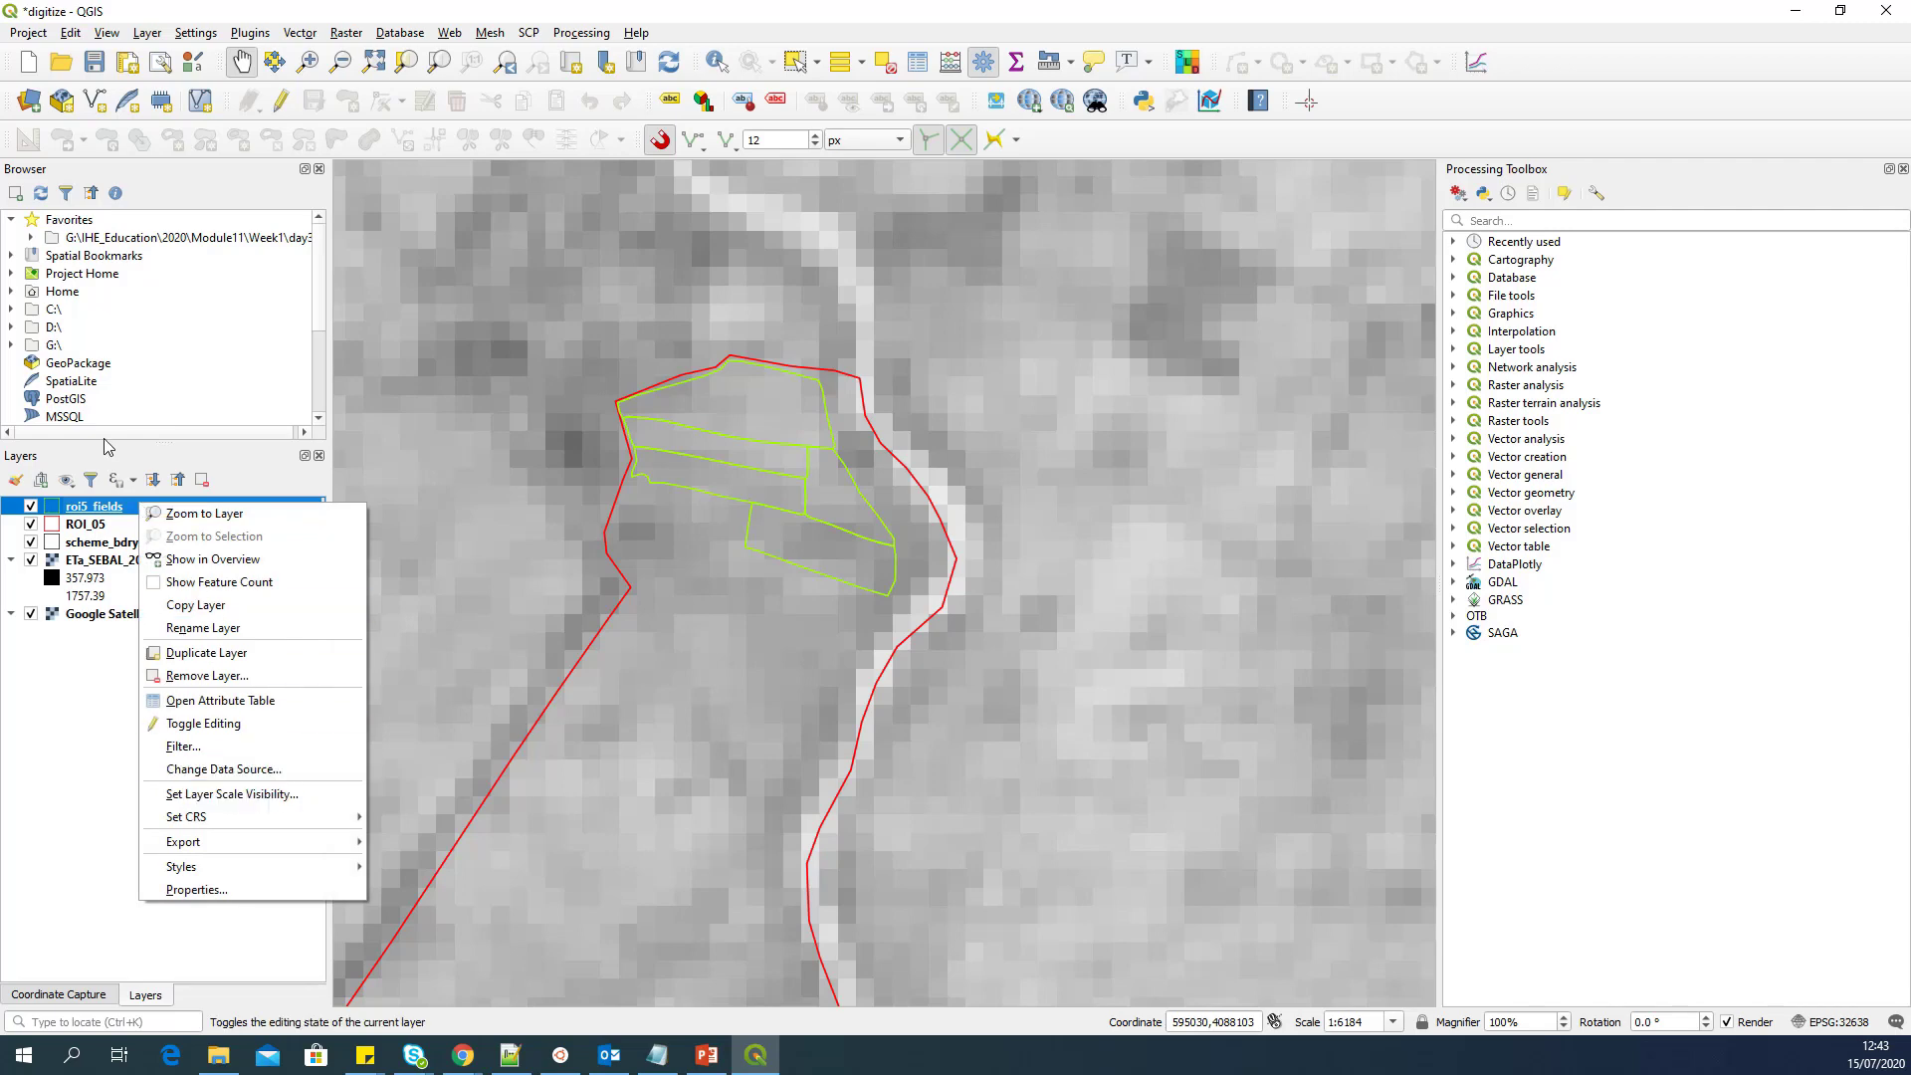
pyautogui.moveTo(318, 852)
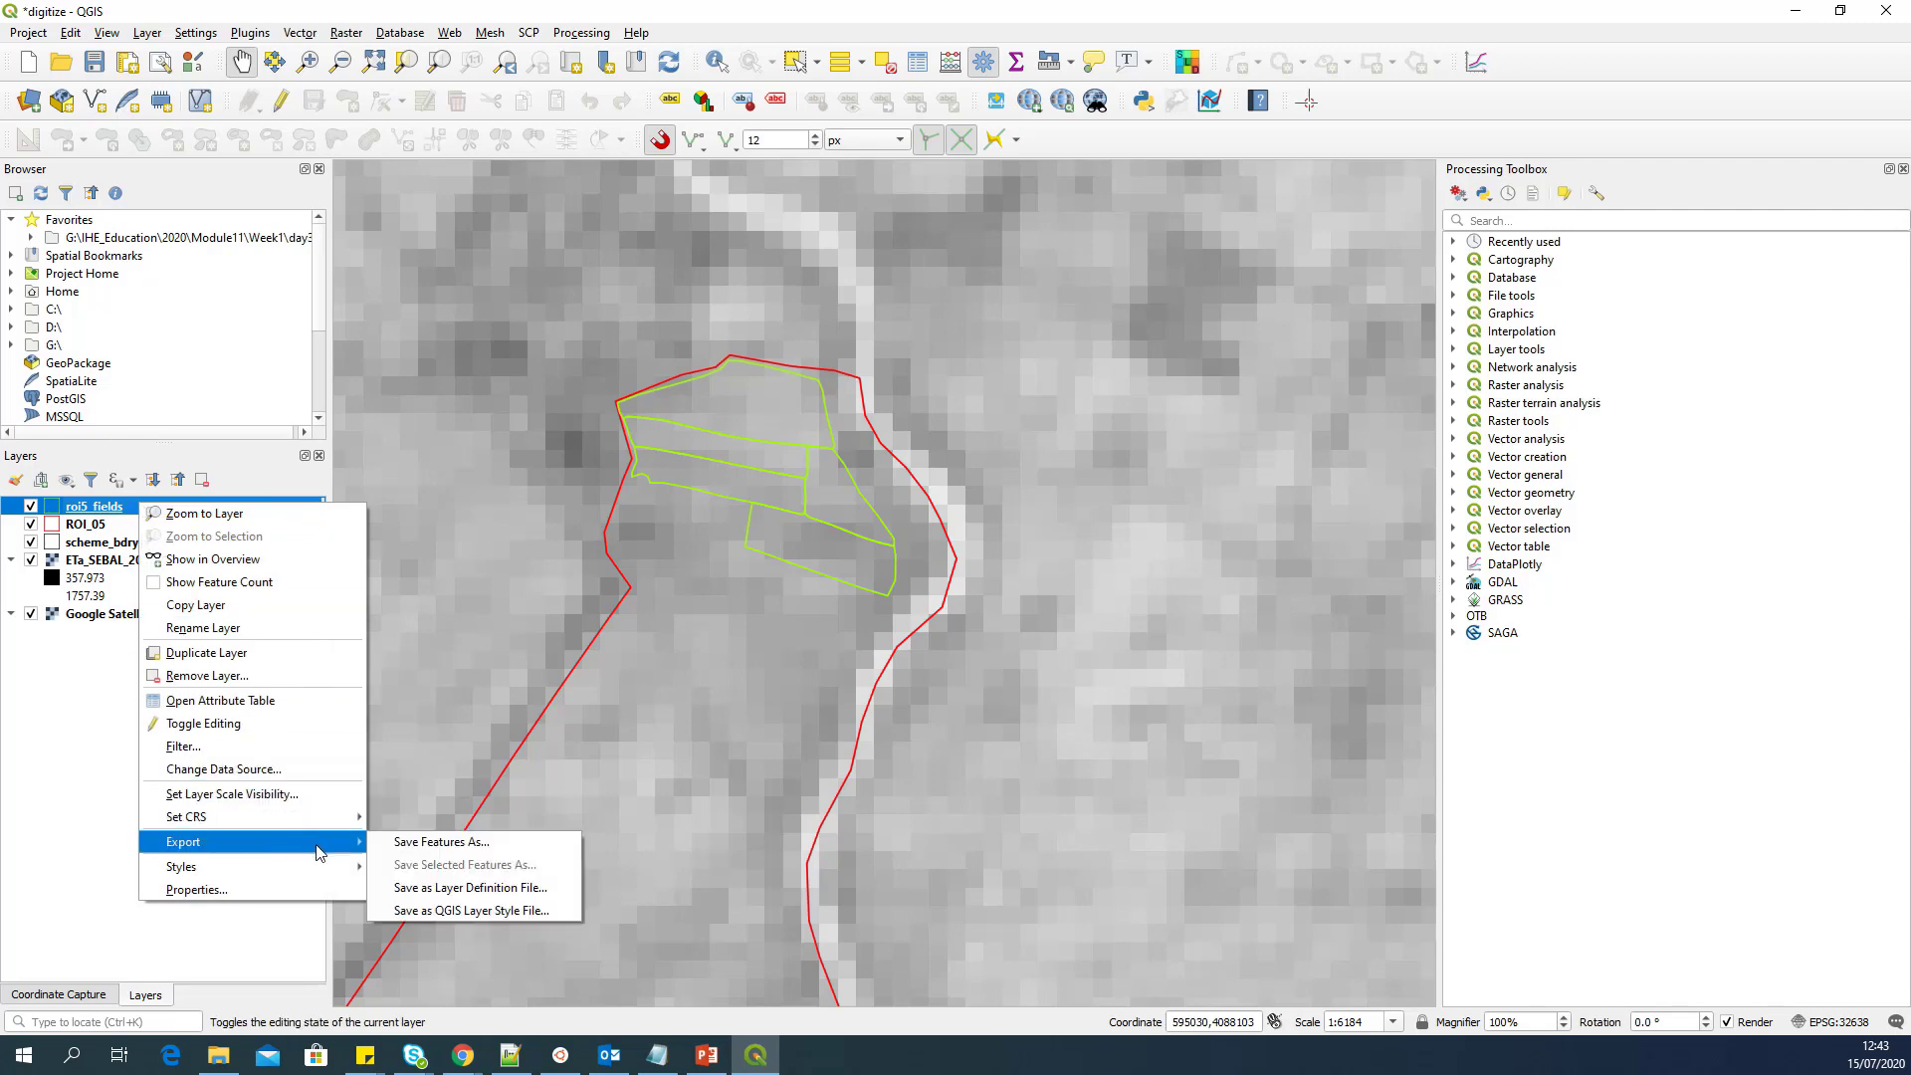
pyautogui.click(428, 844)
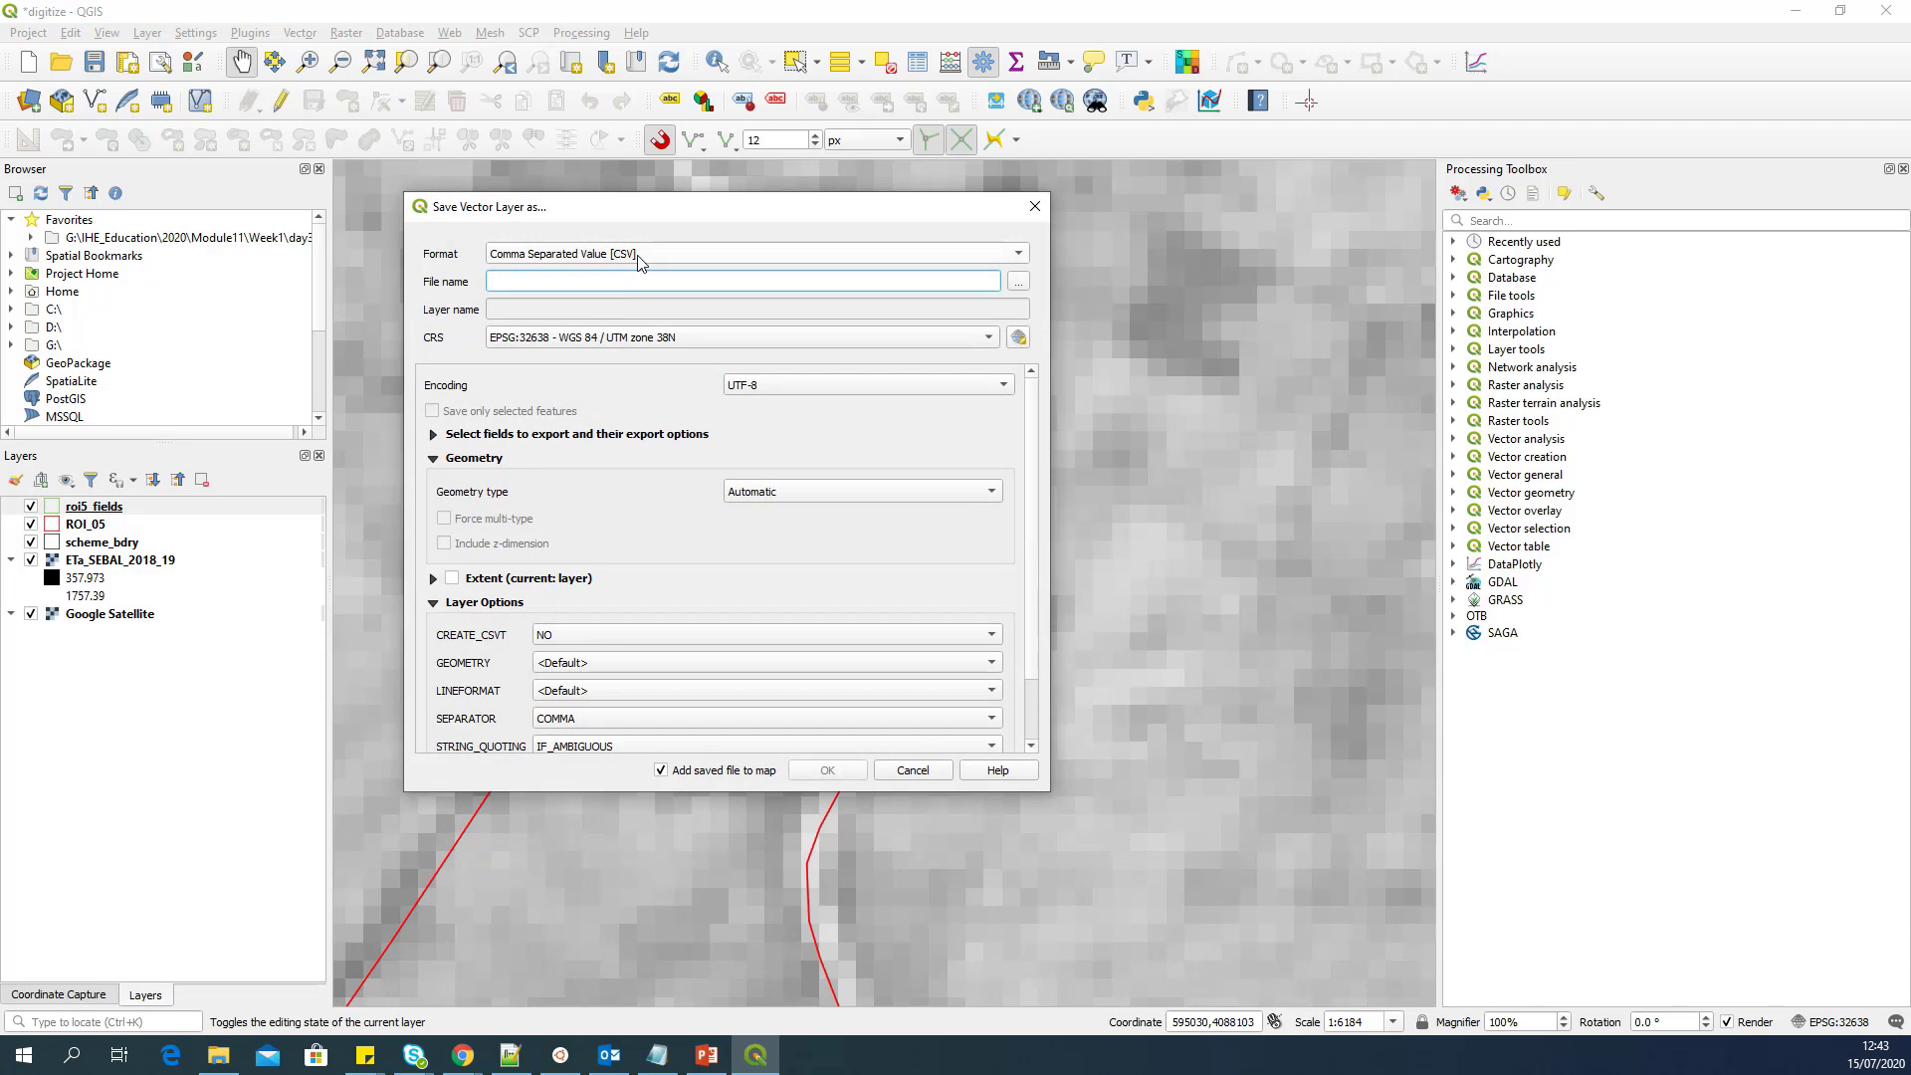
pyautogui.click(637, 257)
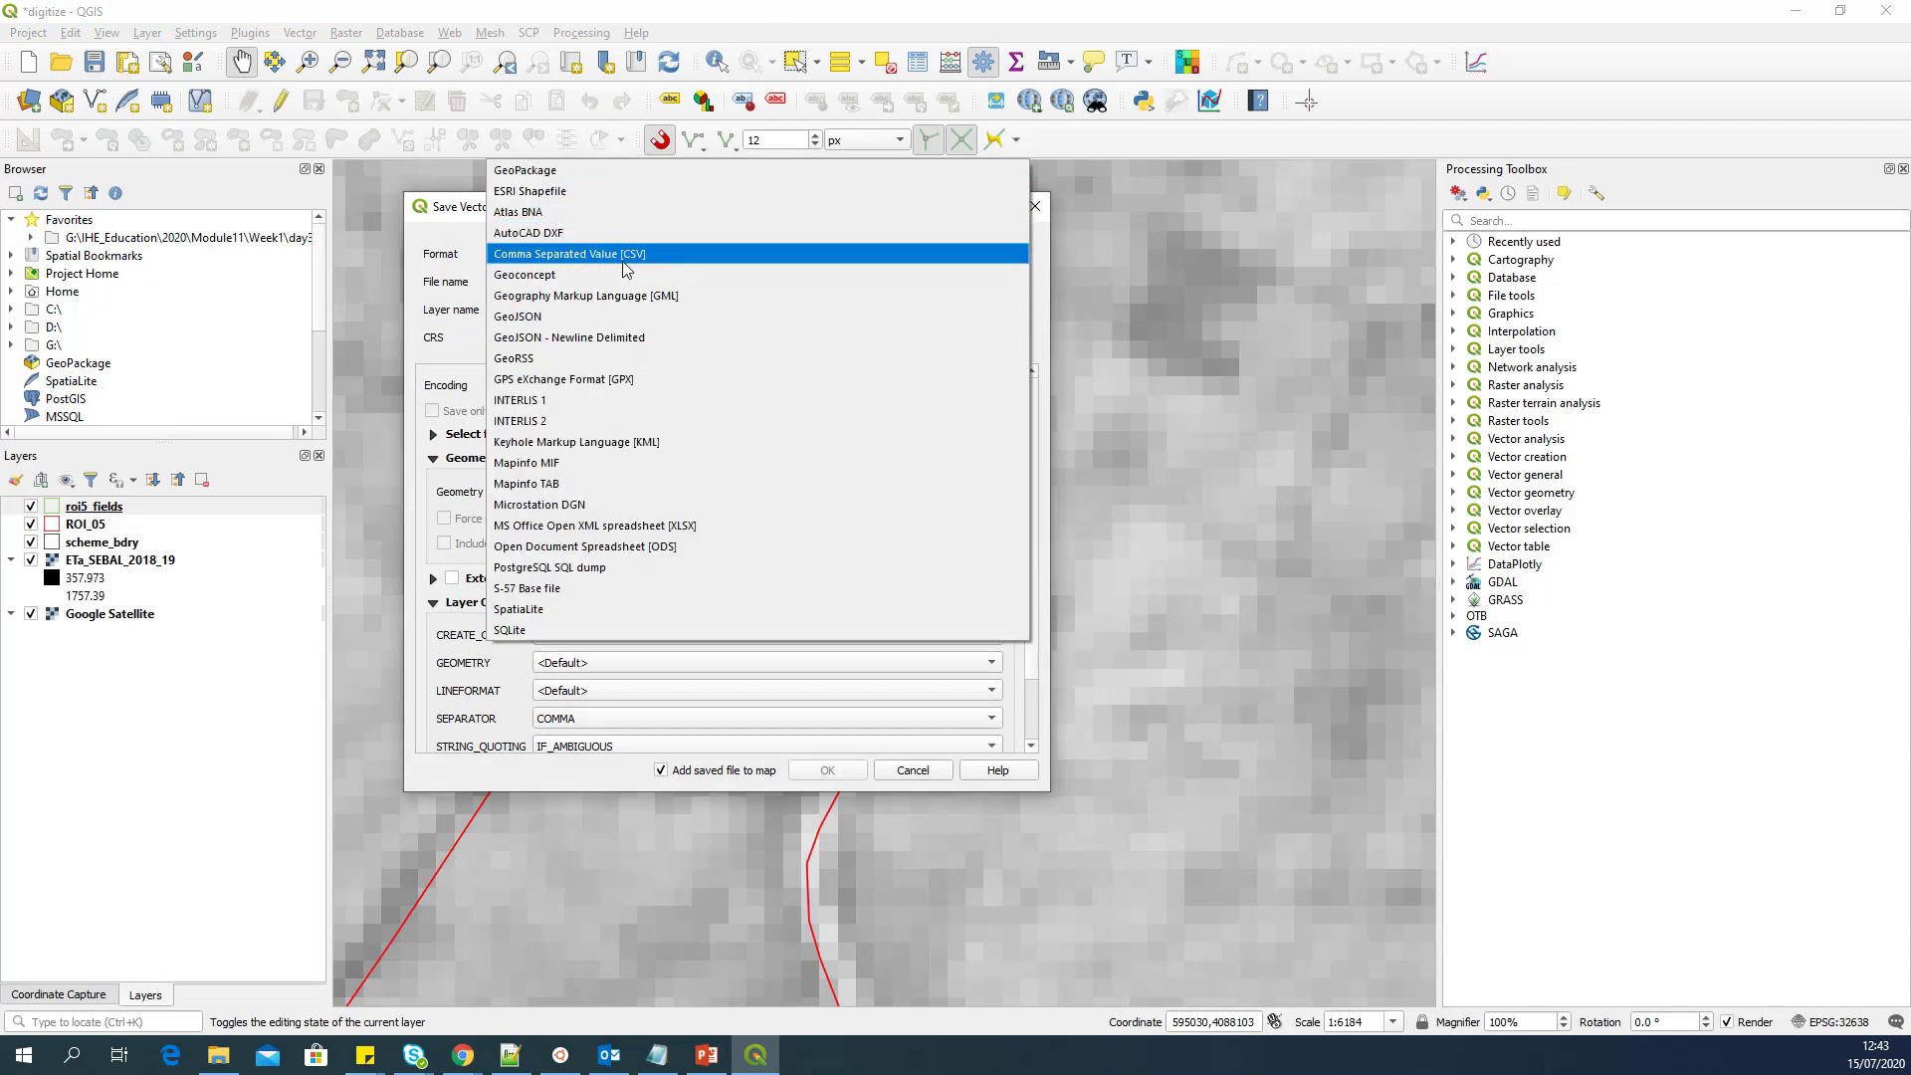
pyautogui.click(625, 256)
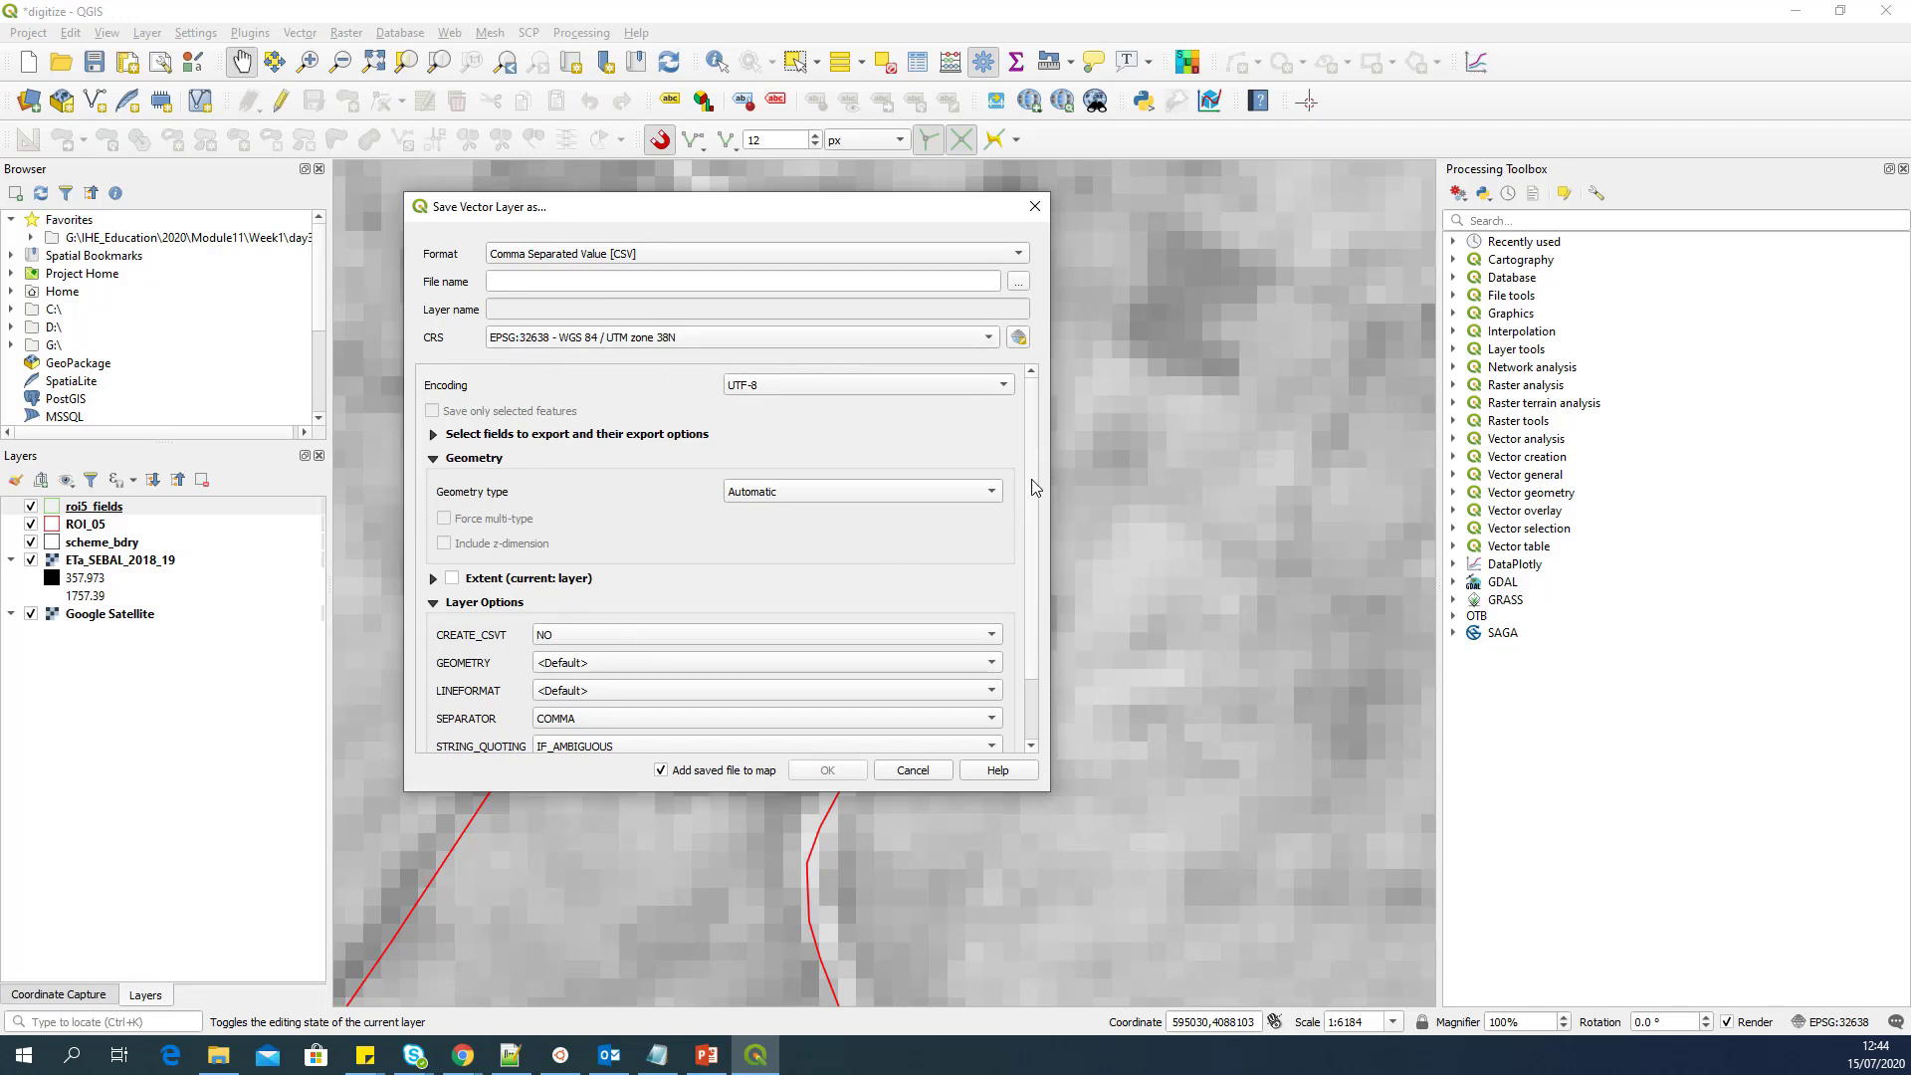
pyautogui.moveTo(1037, 469); pyautogui.dragTo(1037, 547)
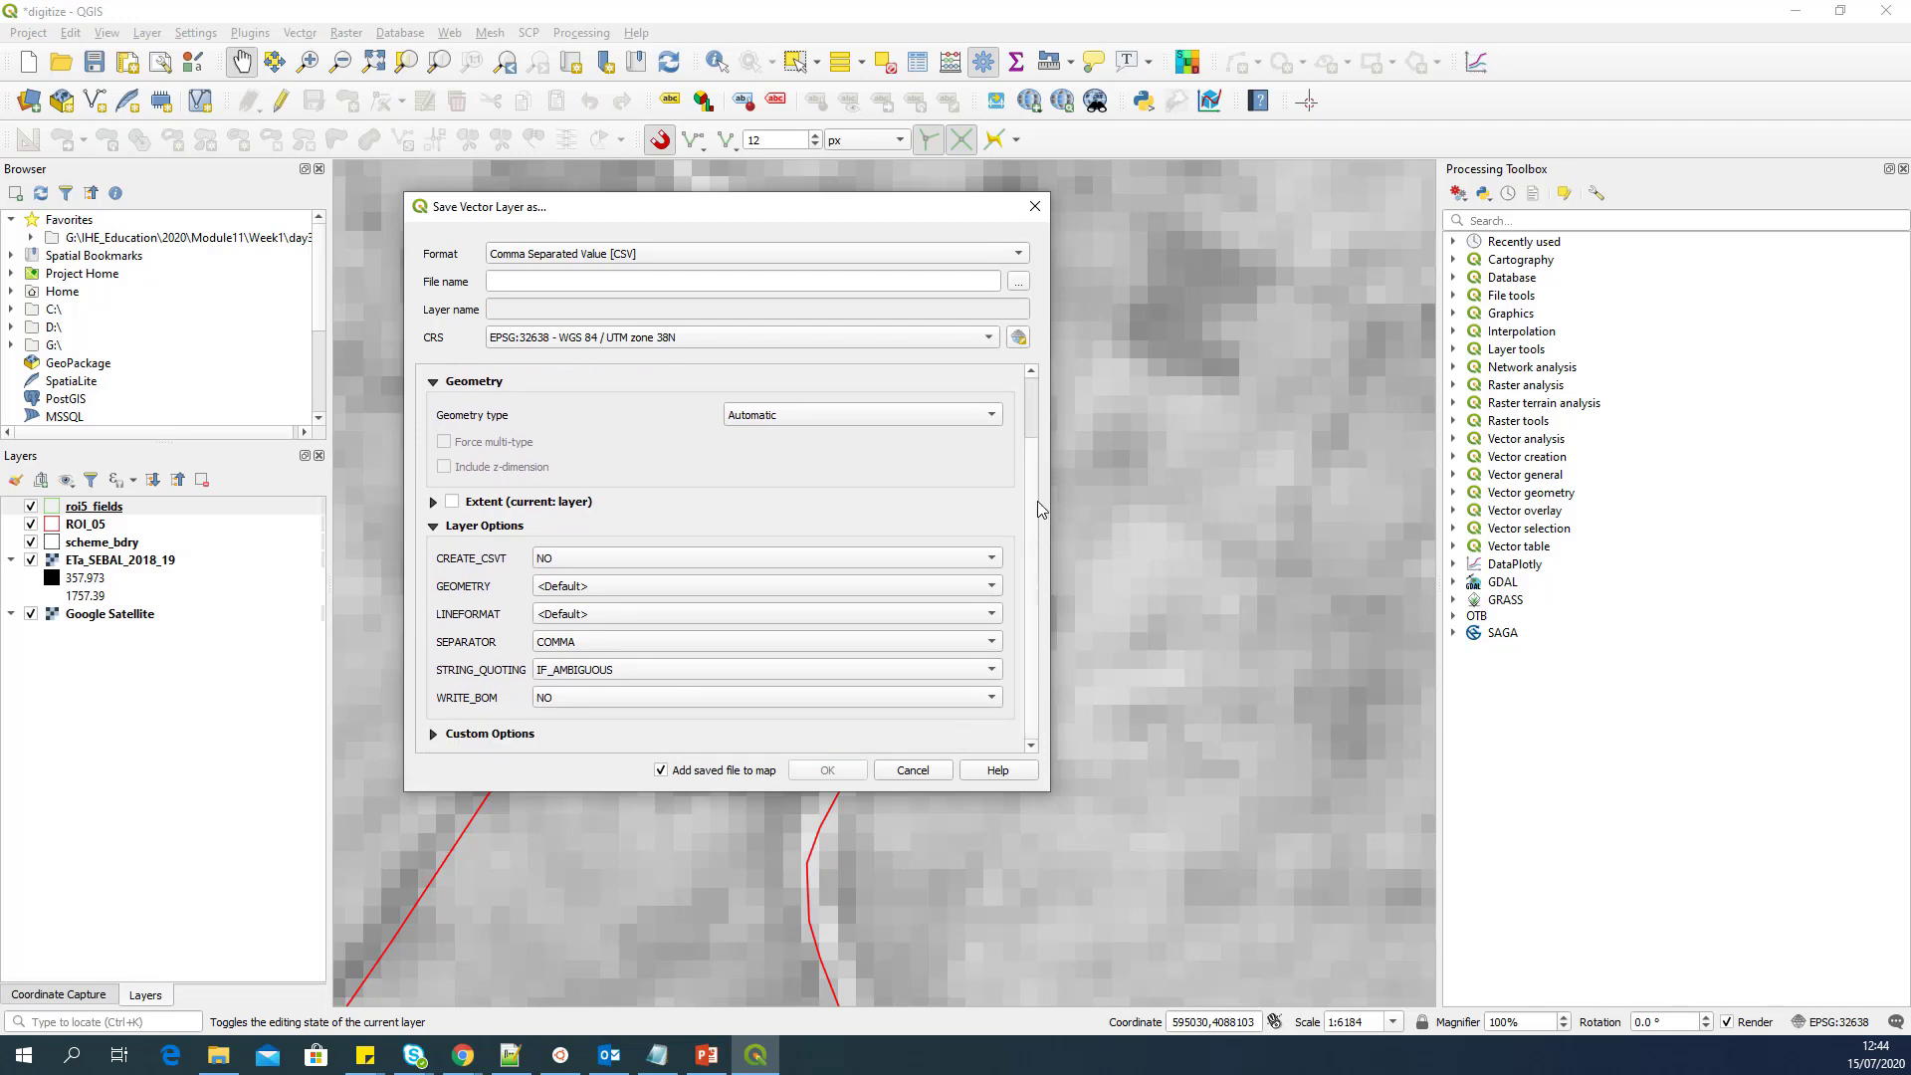
pyautogui.scroll(1, 1038, 543)
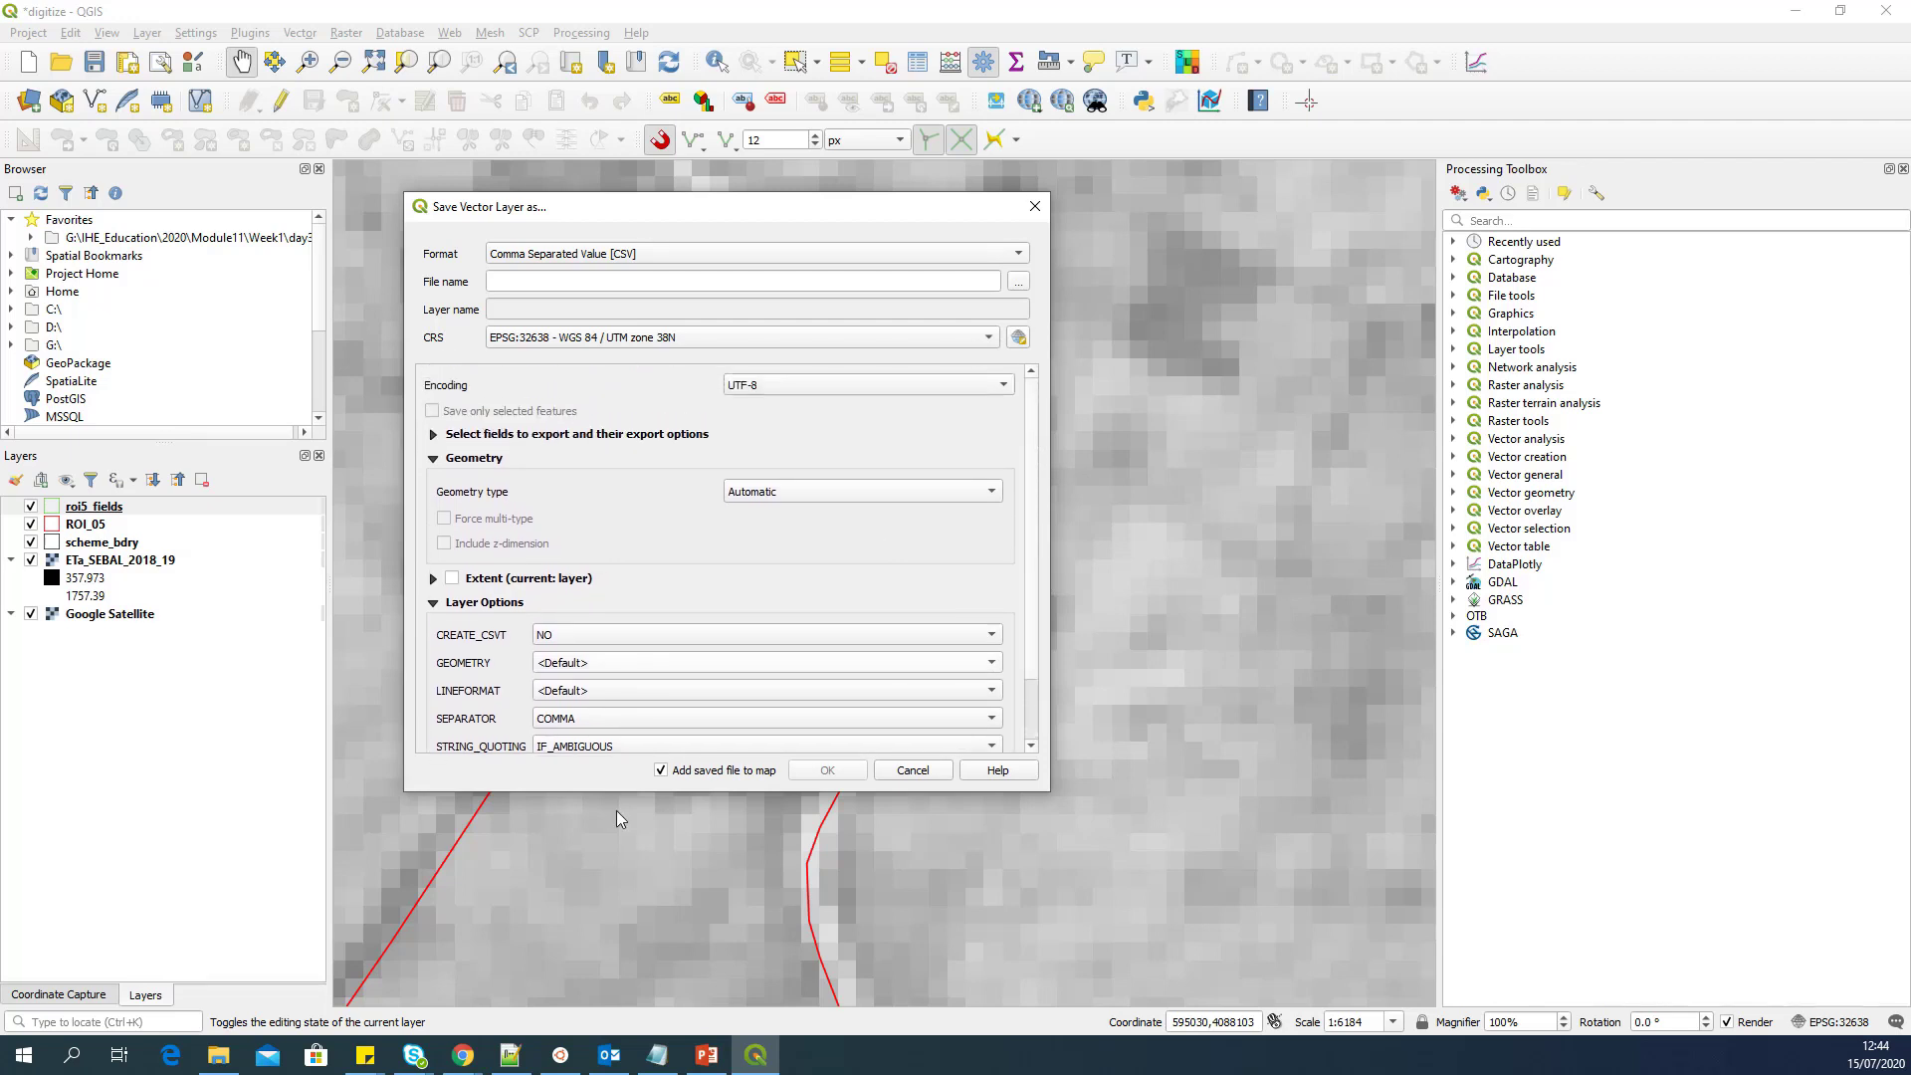
pyautogui.click(662, 771)
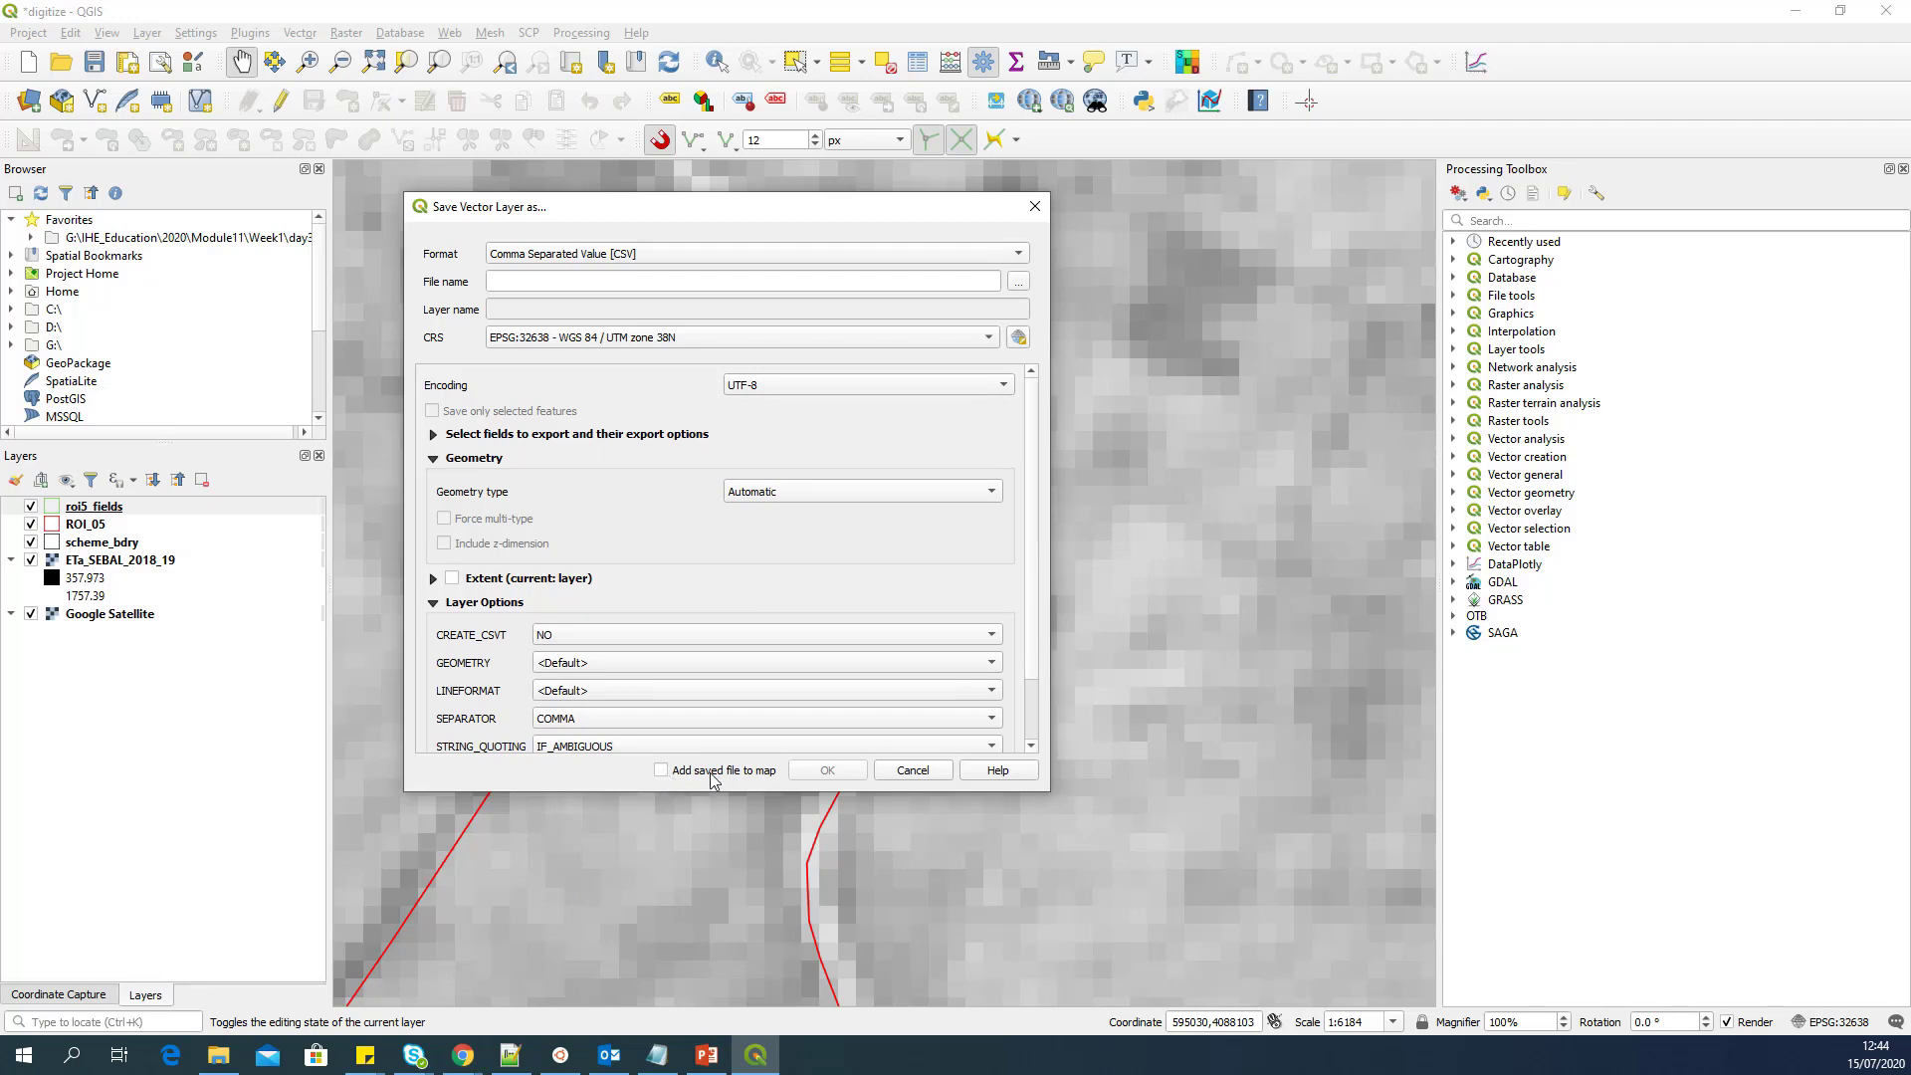
pyautogui.click(1018, 282)
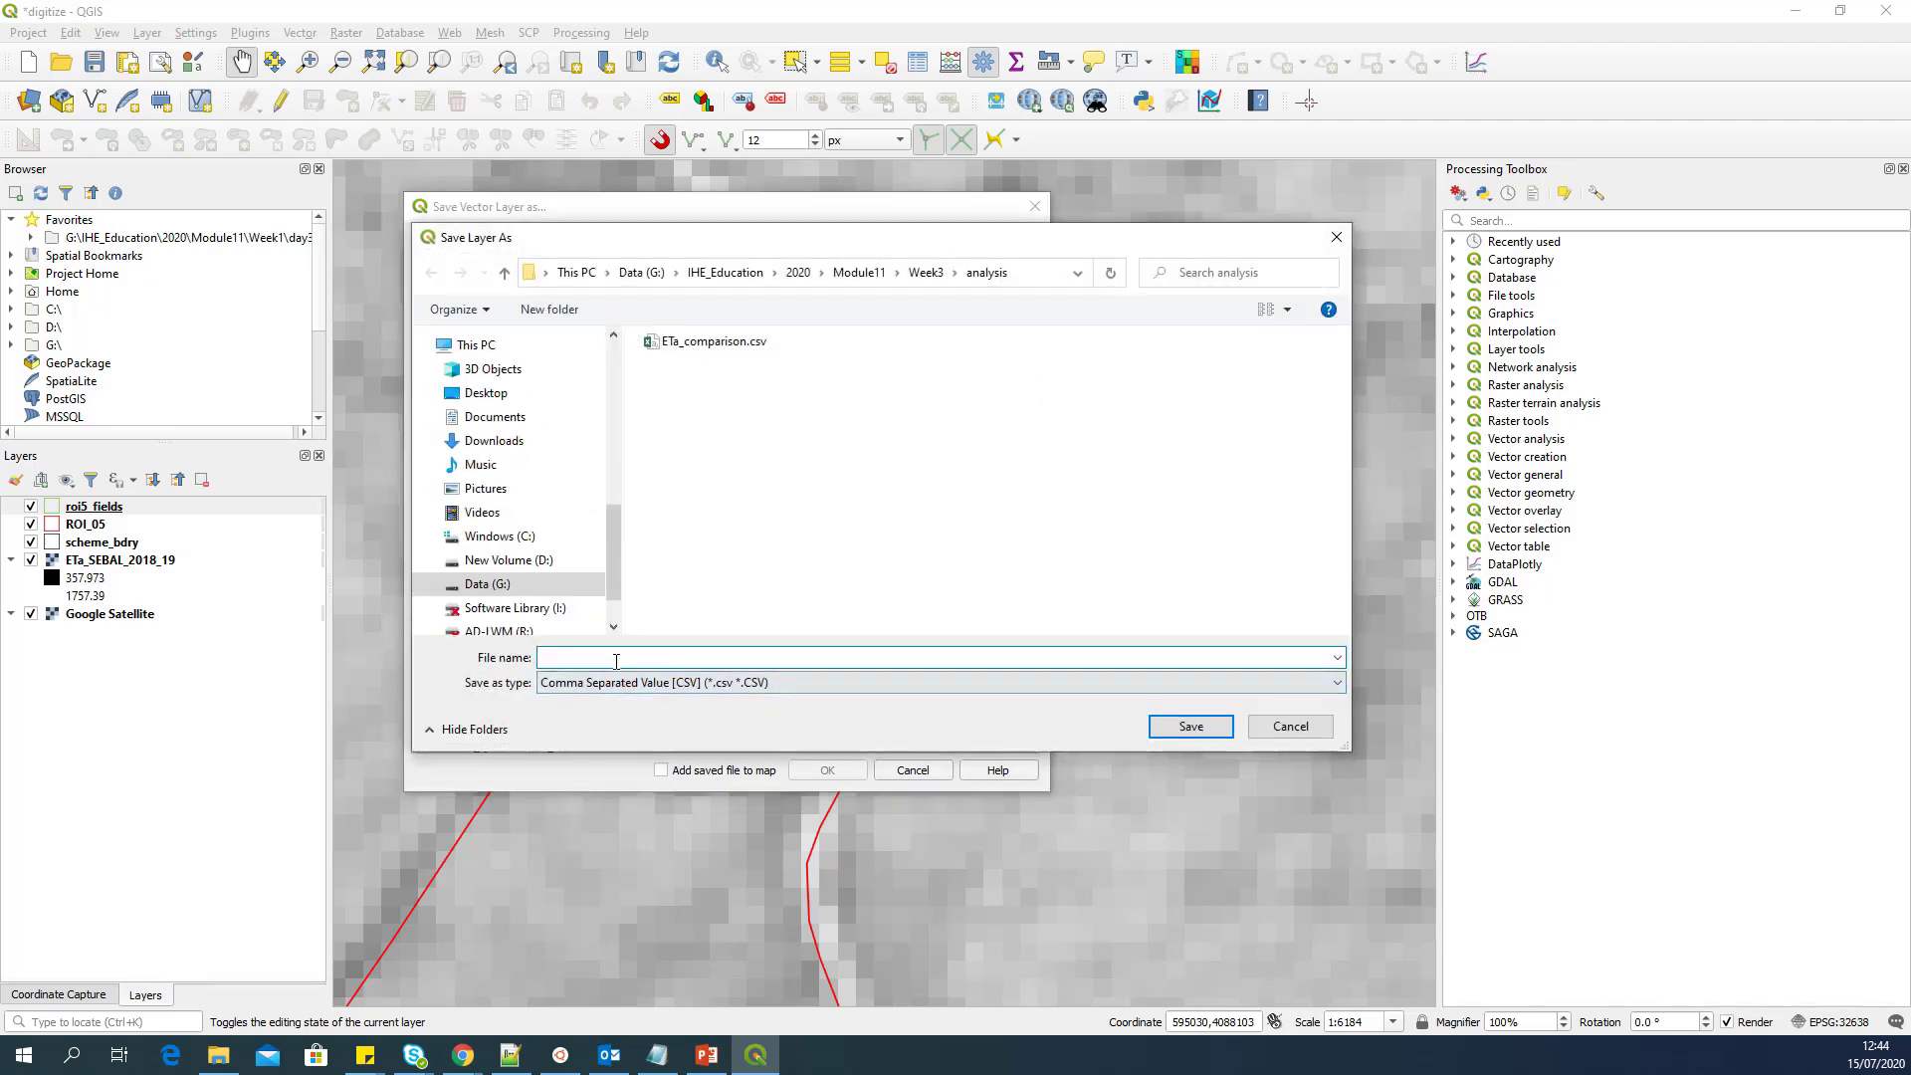
pyautogui.write('field_stats')
pyautogui.press('Return')
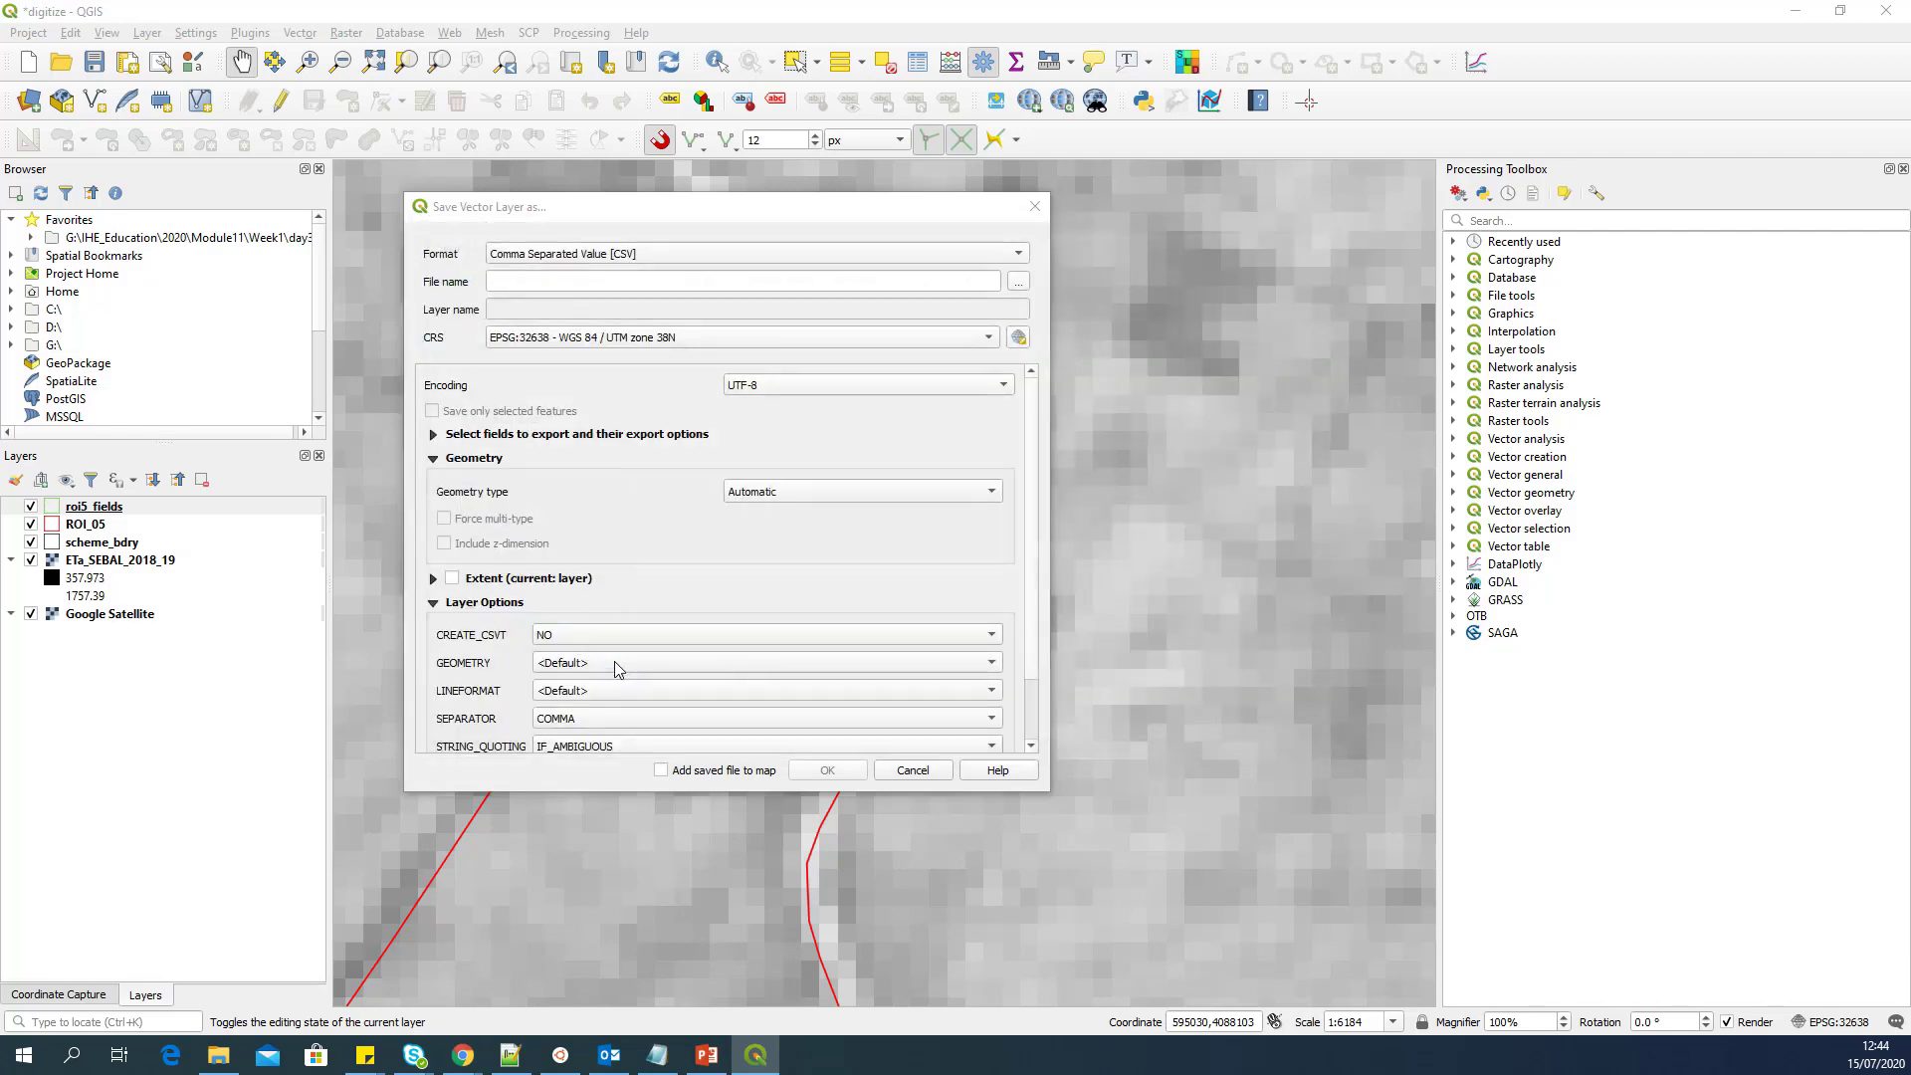
pyautogui.click(827, 769)
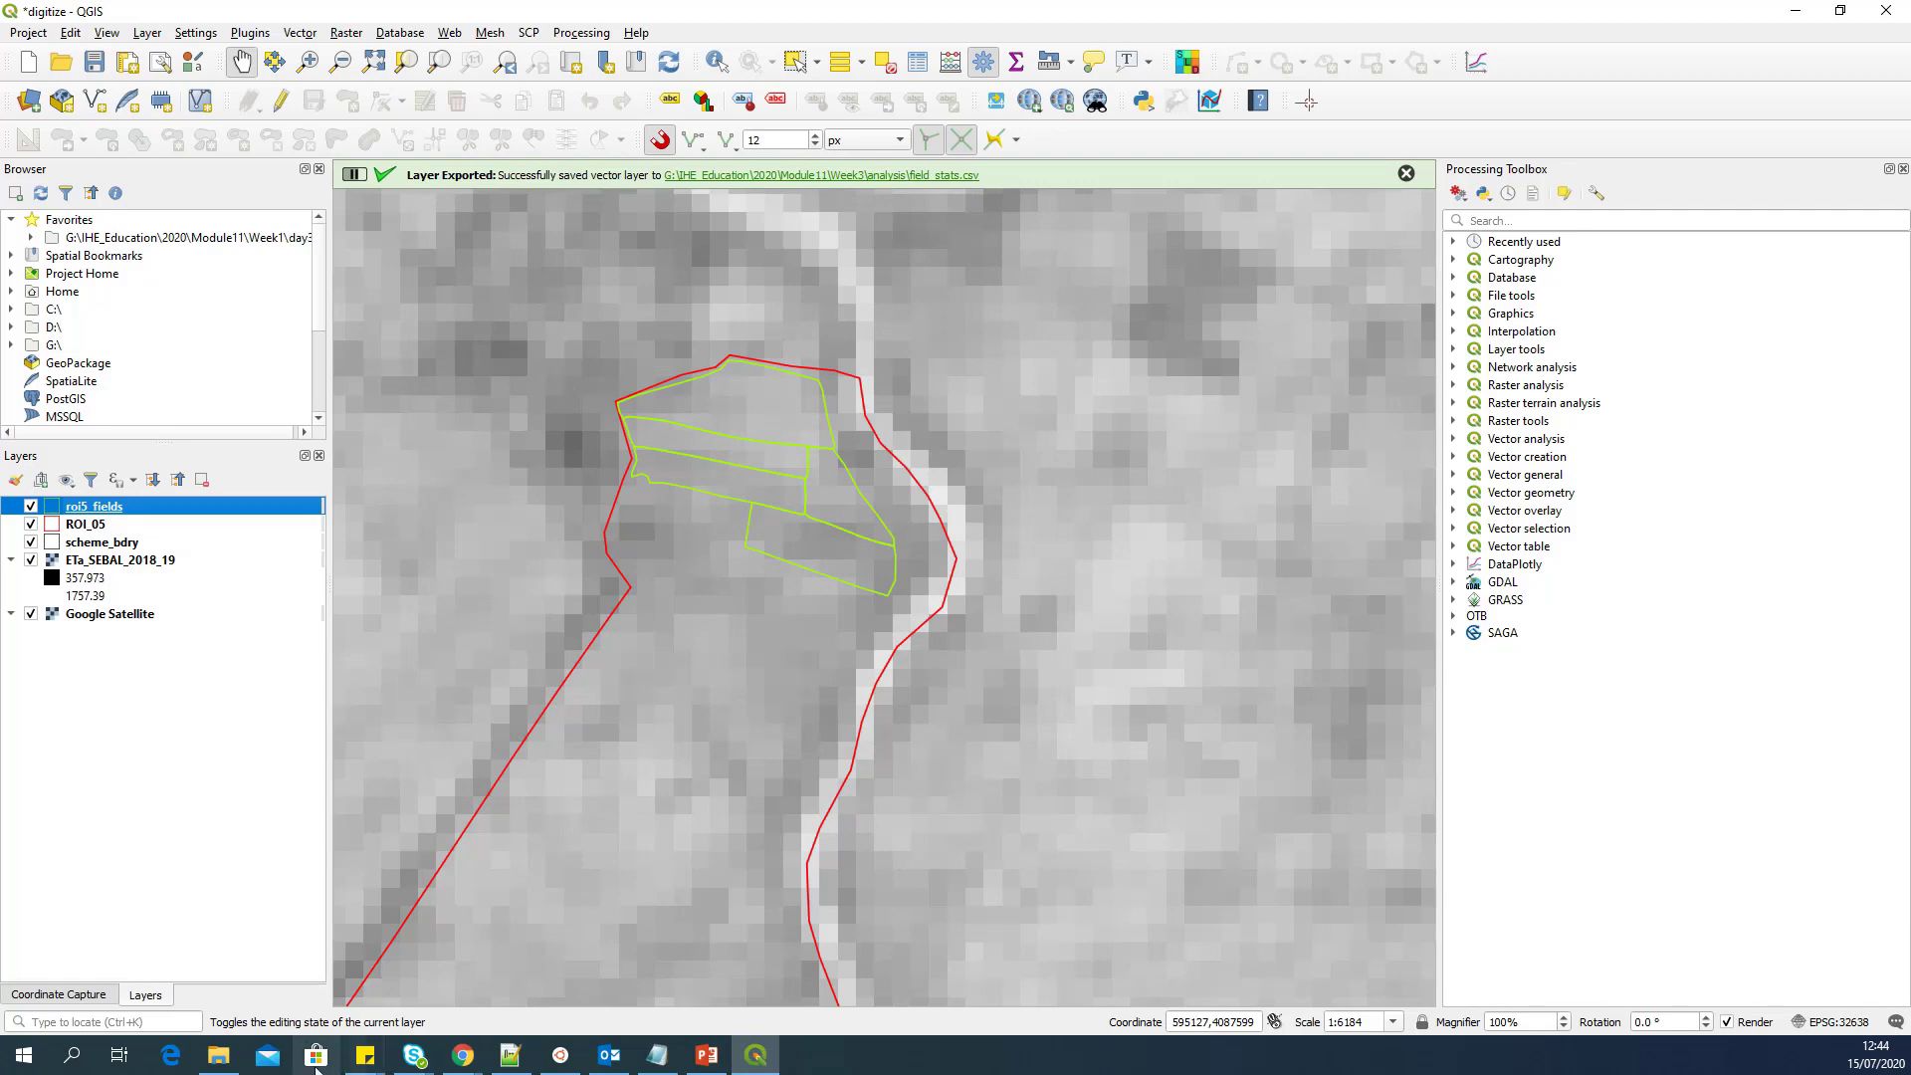
# Step: Locate field_stats.csv in the analysis folder in File Explorer
pyautogui.click(218, 1054)
pyautogui.scroll(-1, 981, 625)
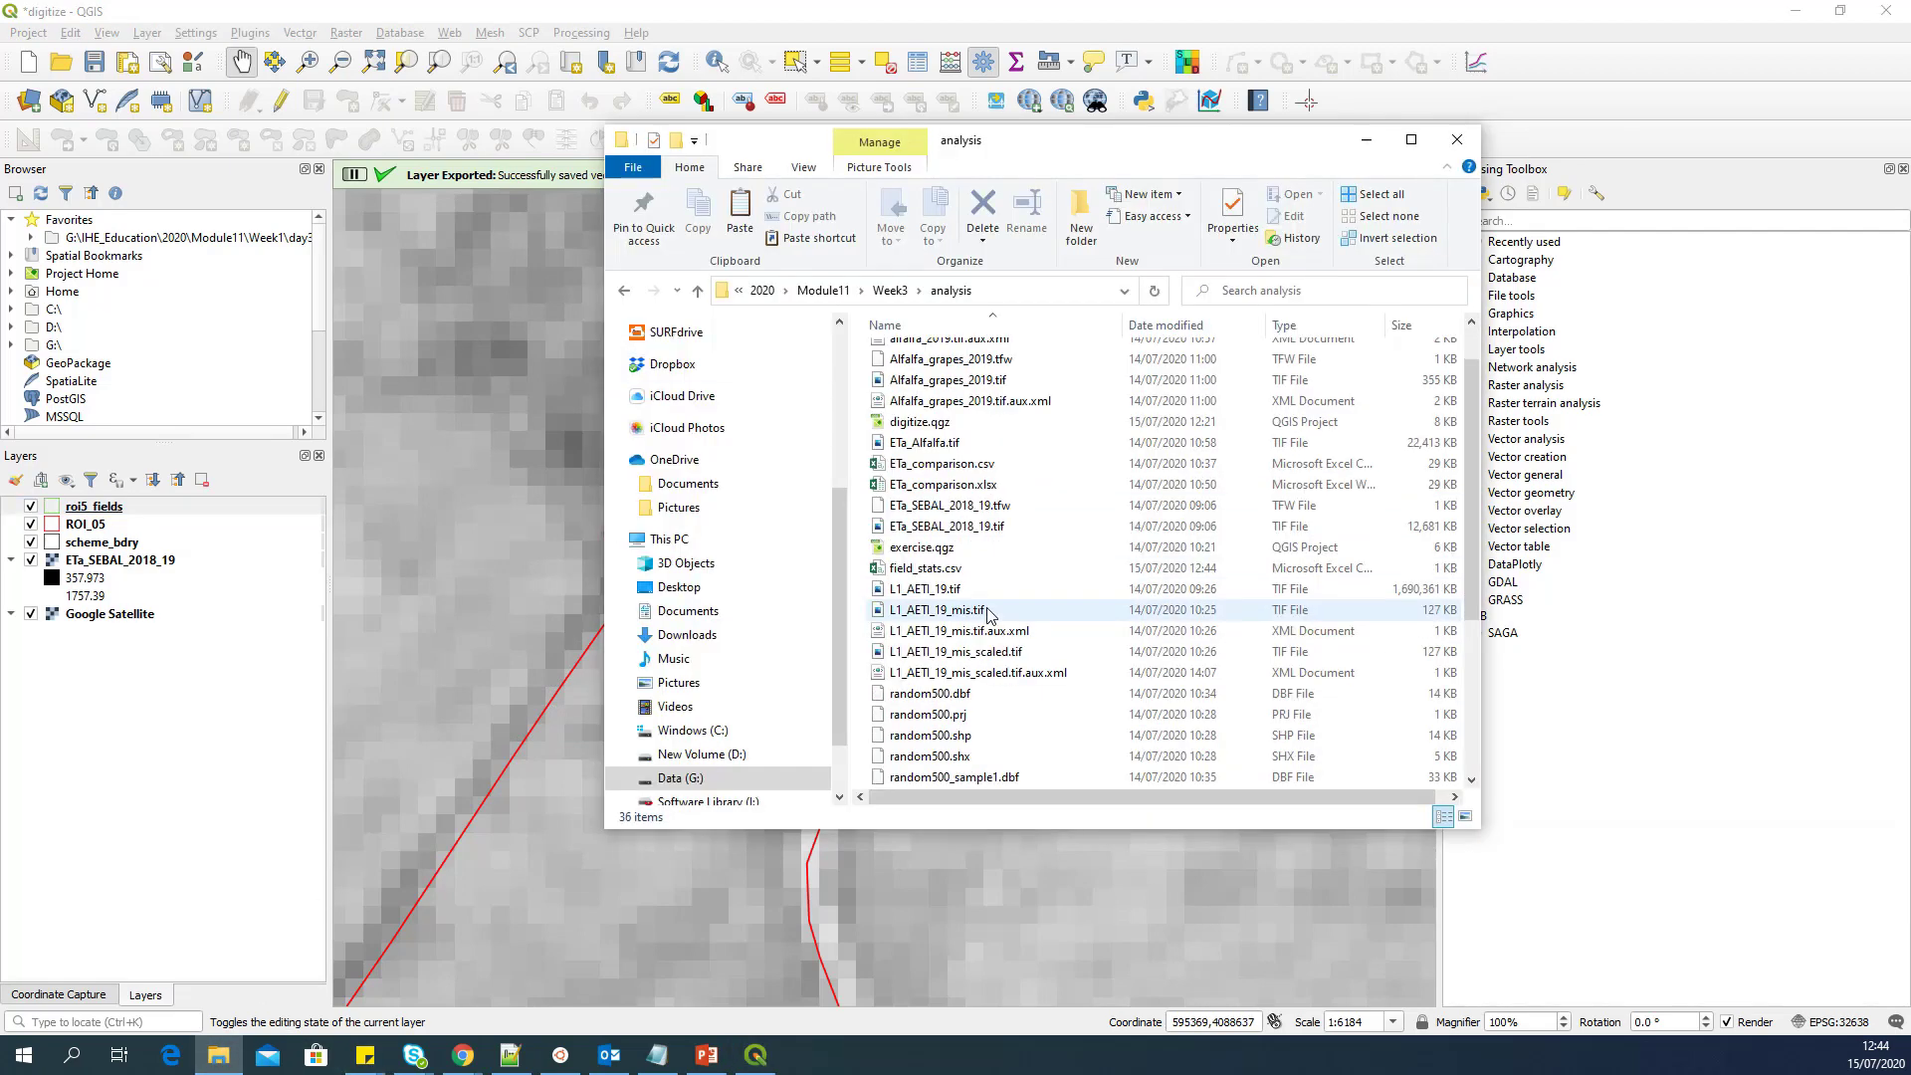
pyautogui.click(938, 573)
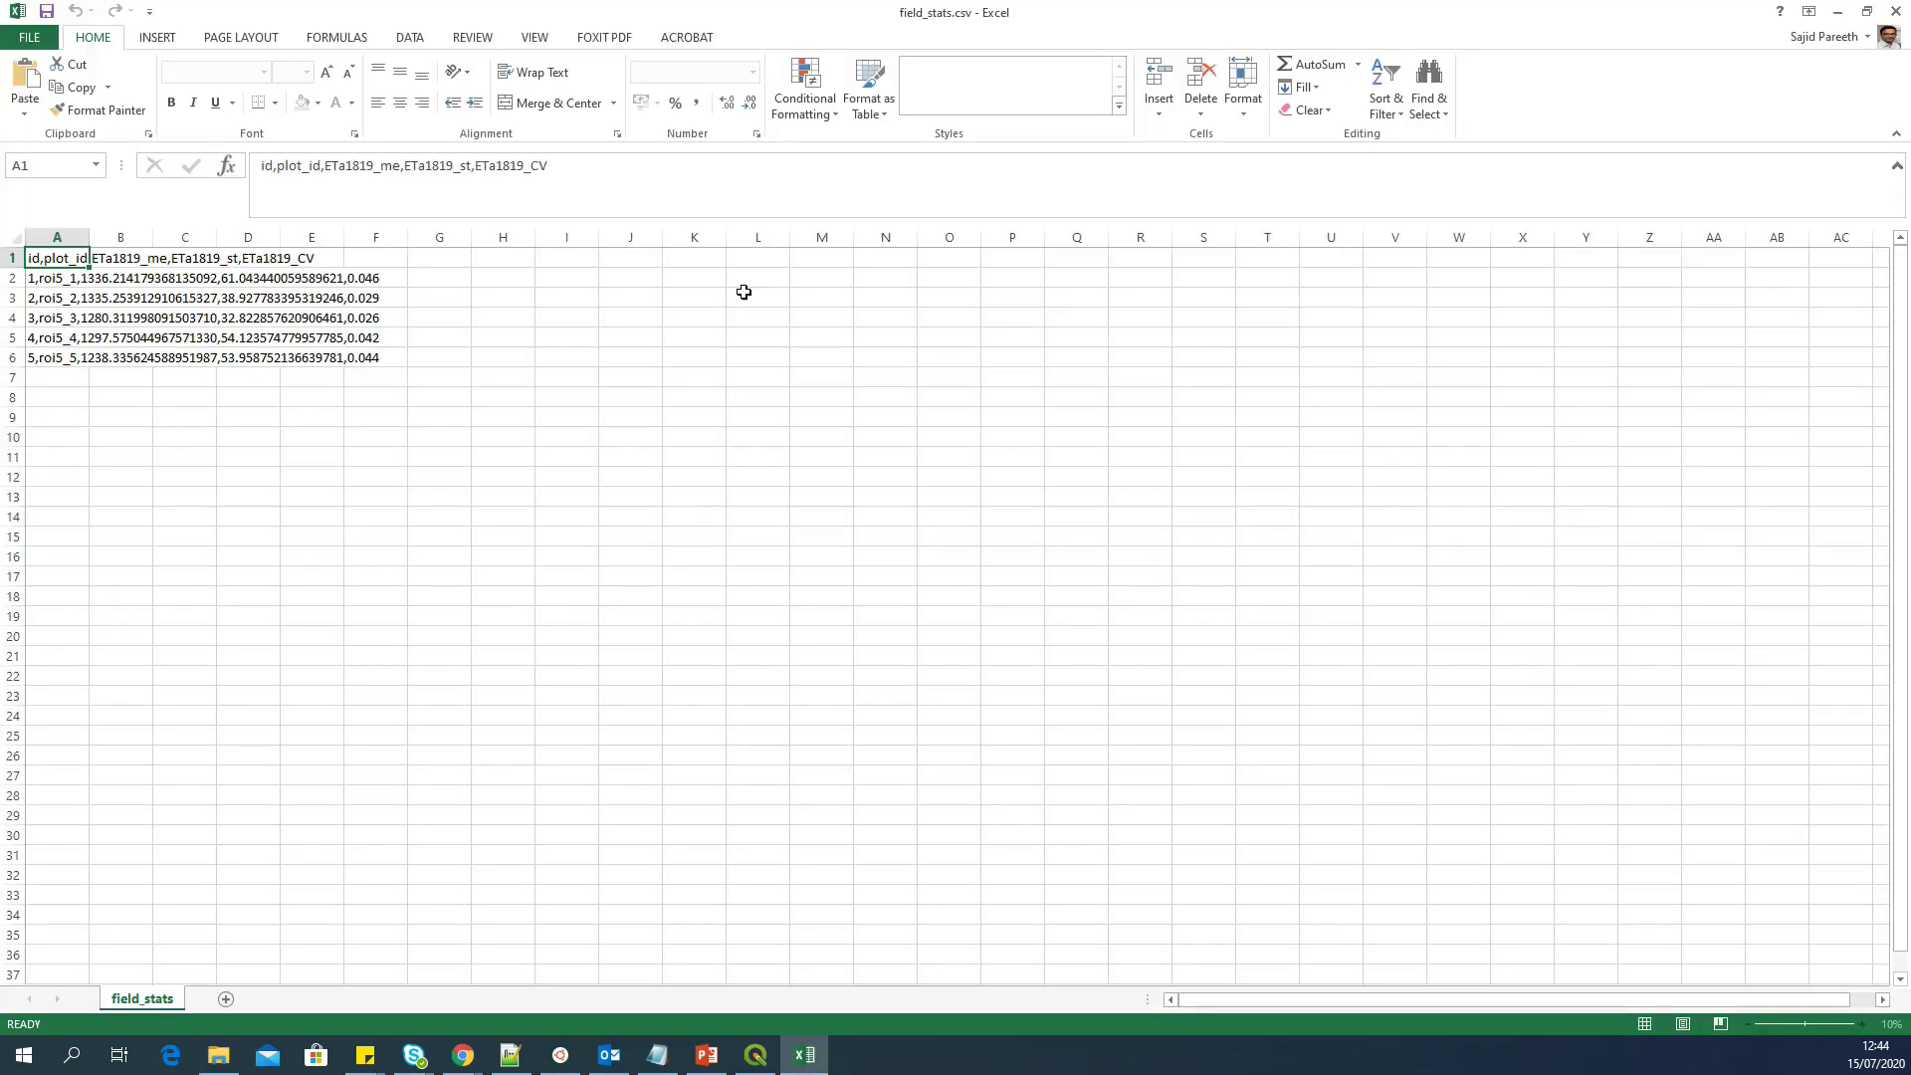
# Step: Split column A at commas into columns A–E with Text to Columns
pyautogui.click(70, 237)
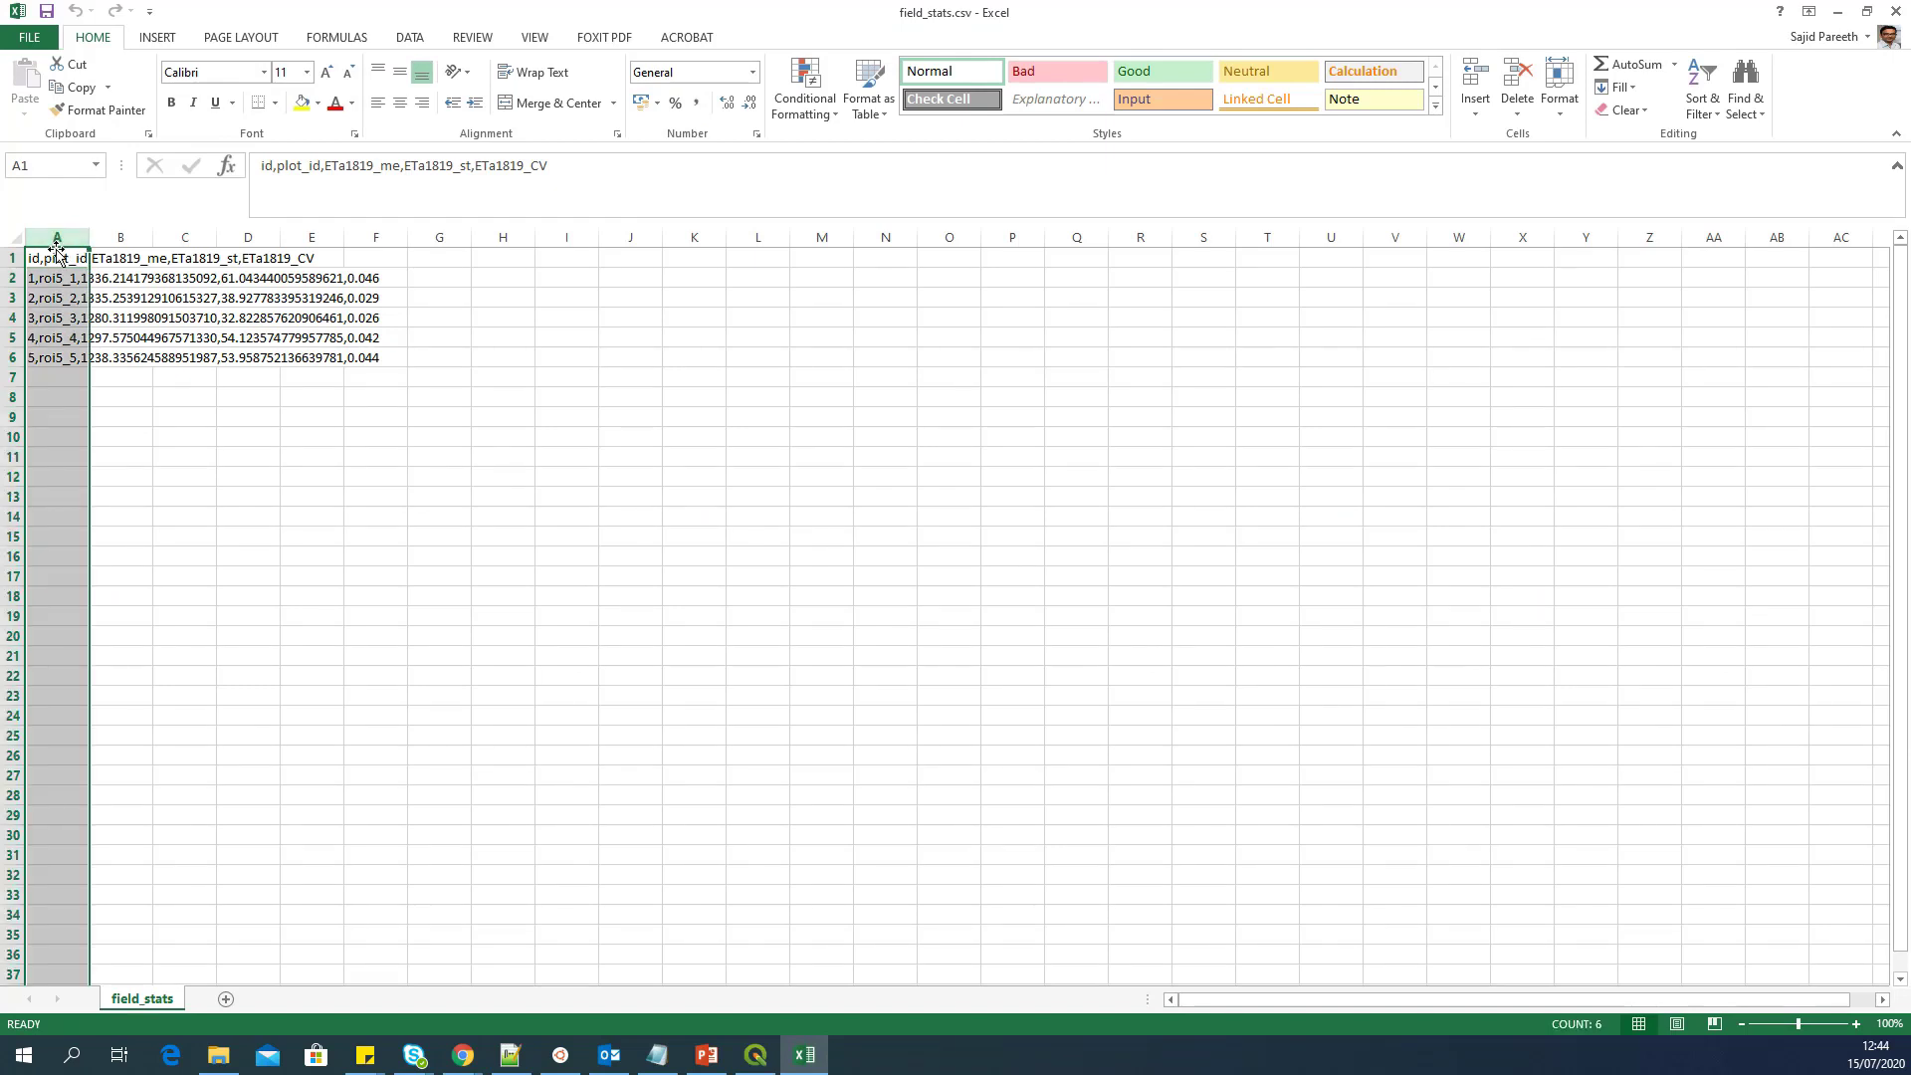
pyautogui.click(409, 37)
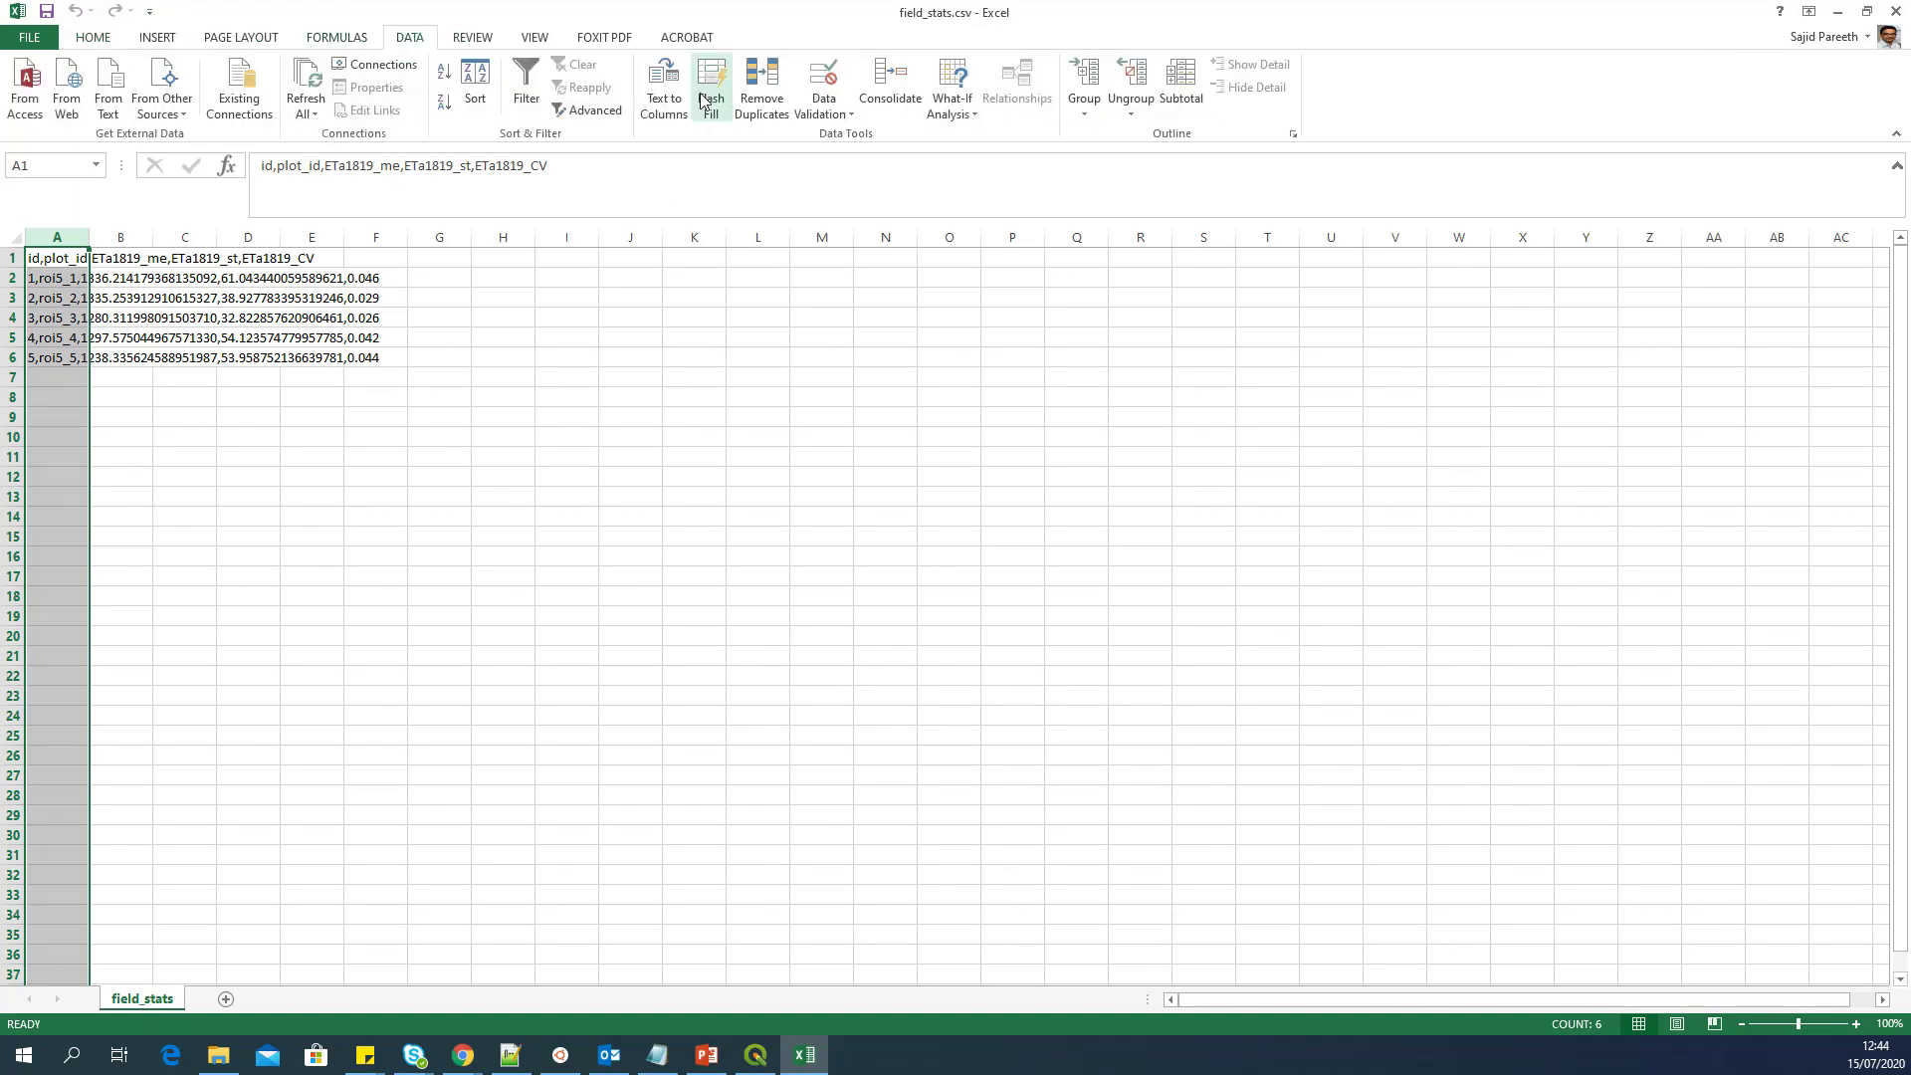
pyautogui.click(663, 87)
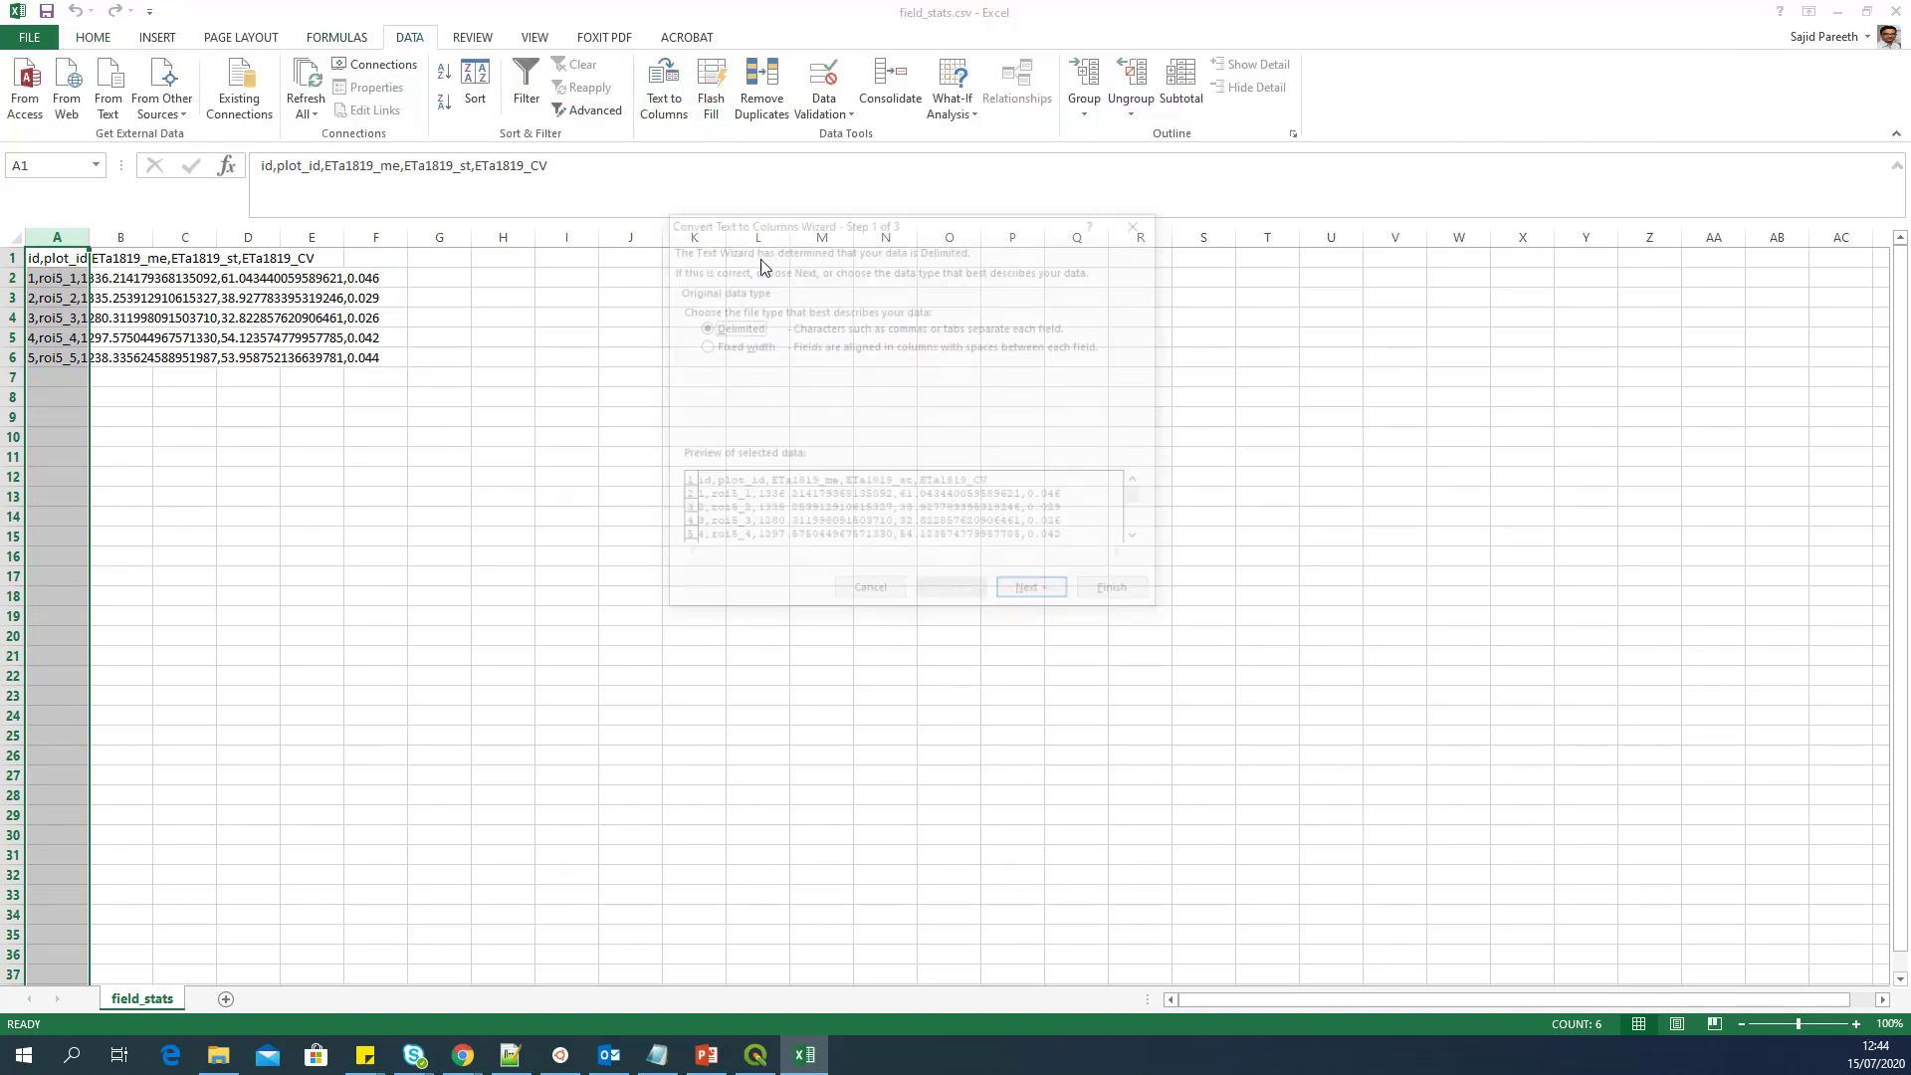
pyautogui.click(1035, 594)
pyautogui.click(696, 344)
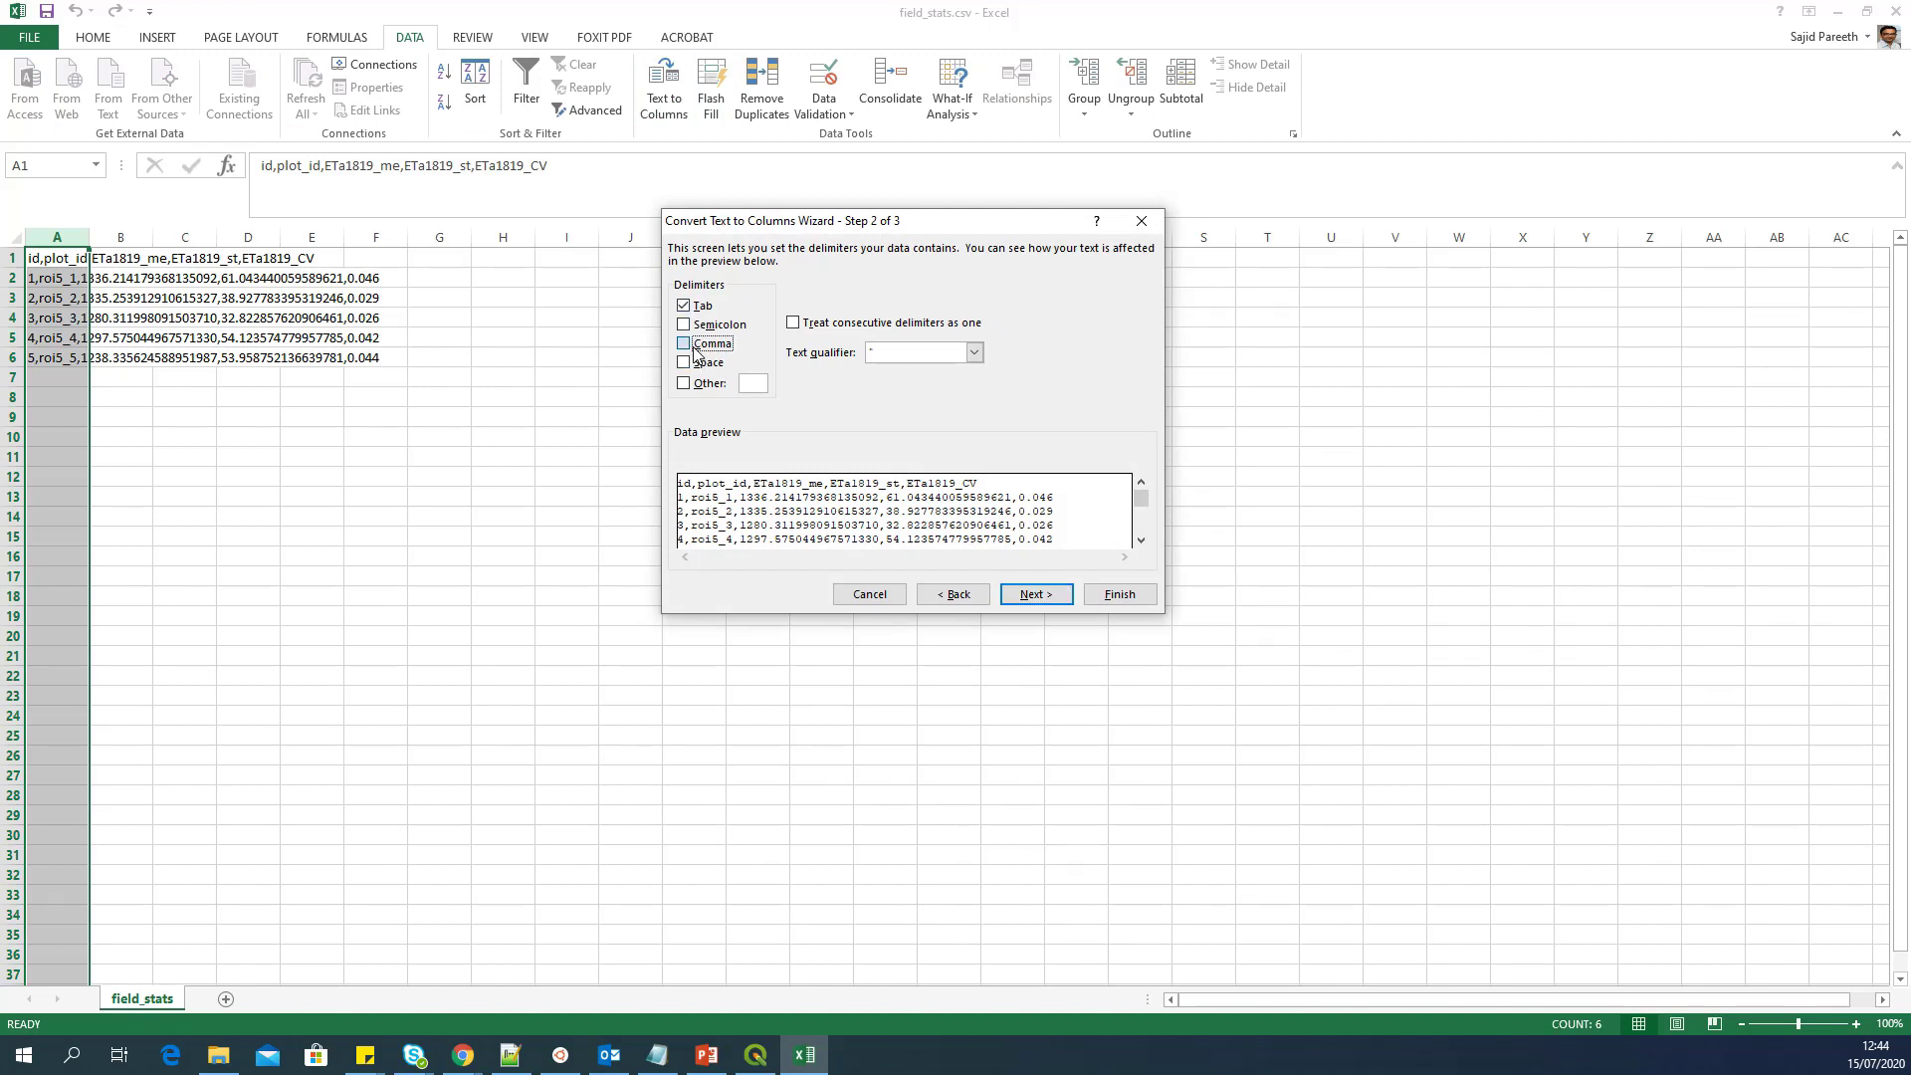
pyautogui.click(692, 305)
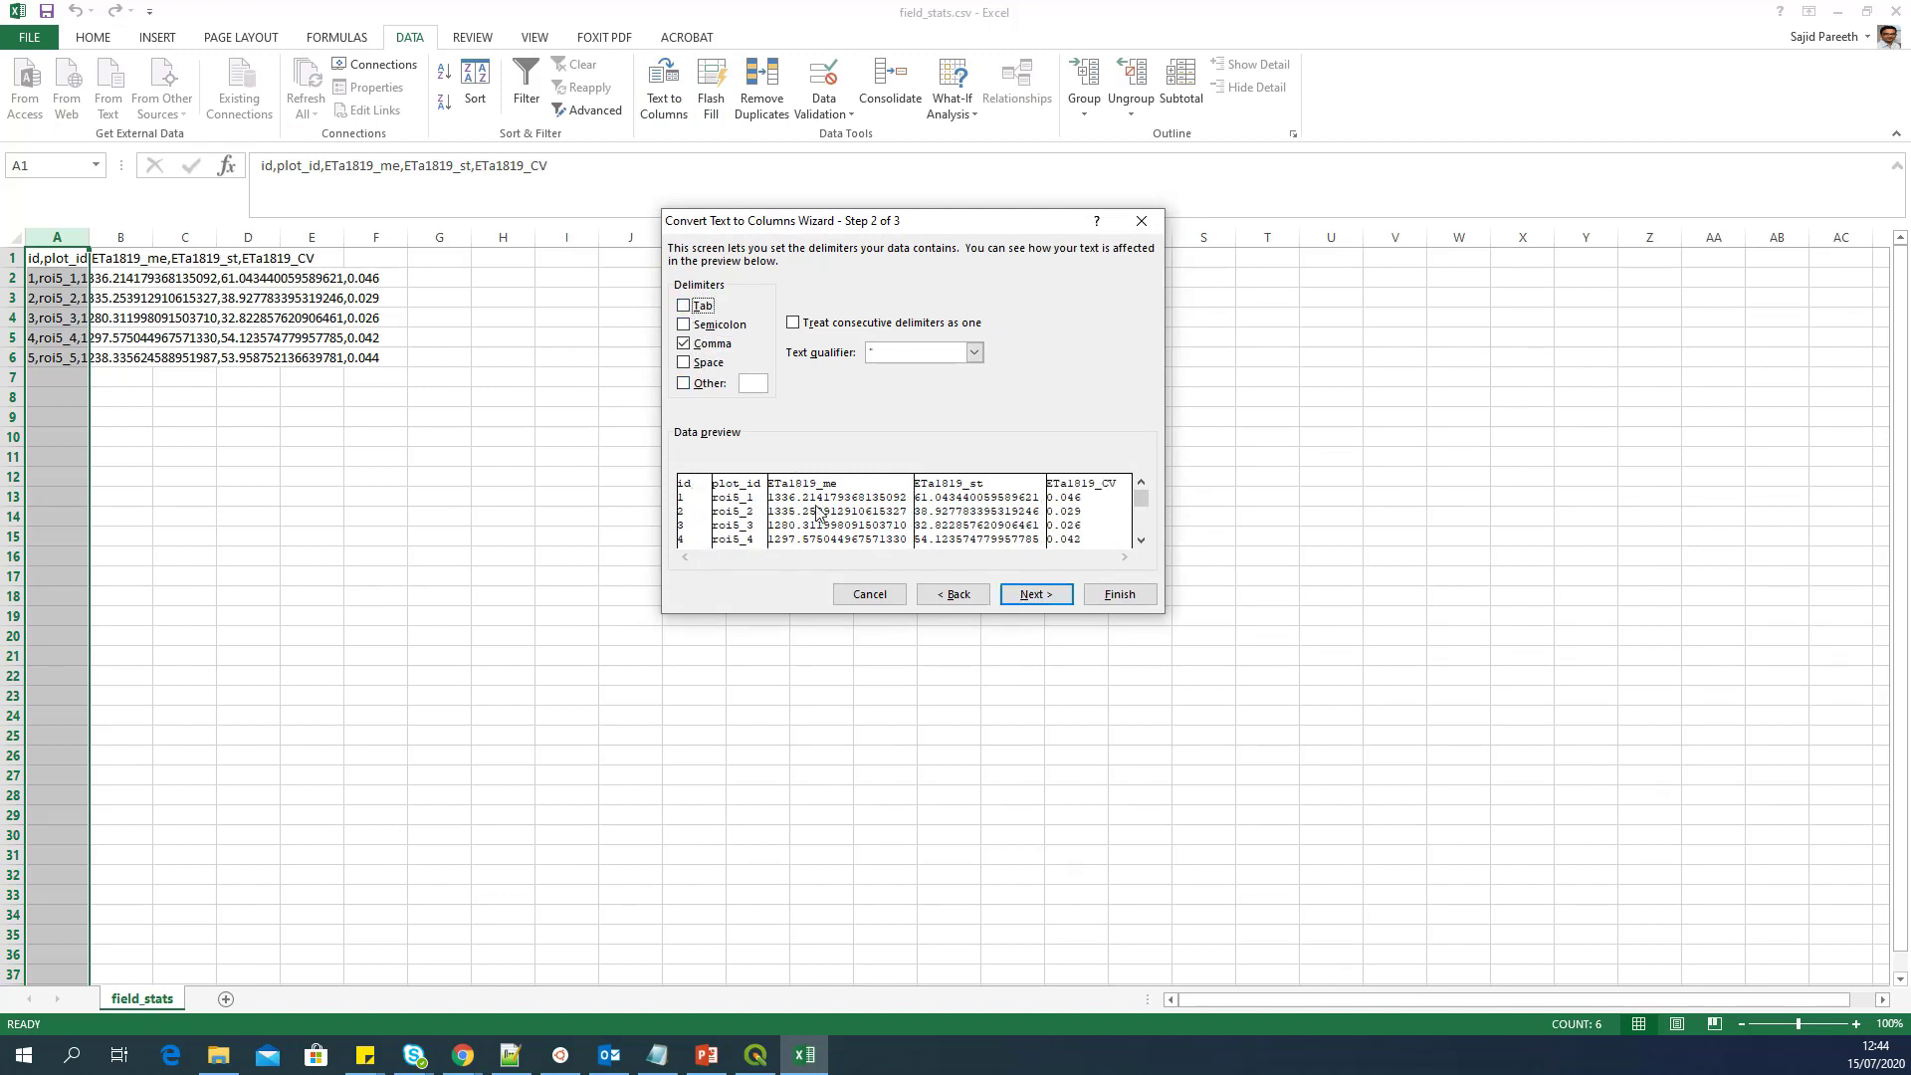
pyautogui.click(1035, 594)
pyautogui.click(1119, 594)
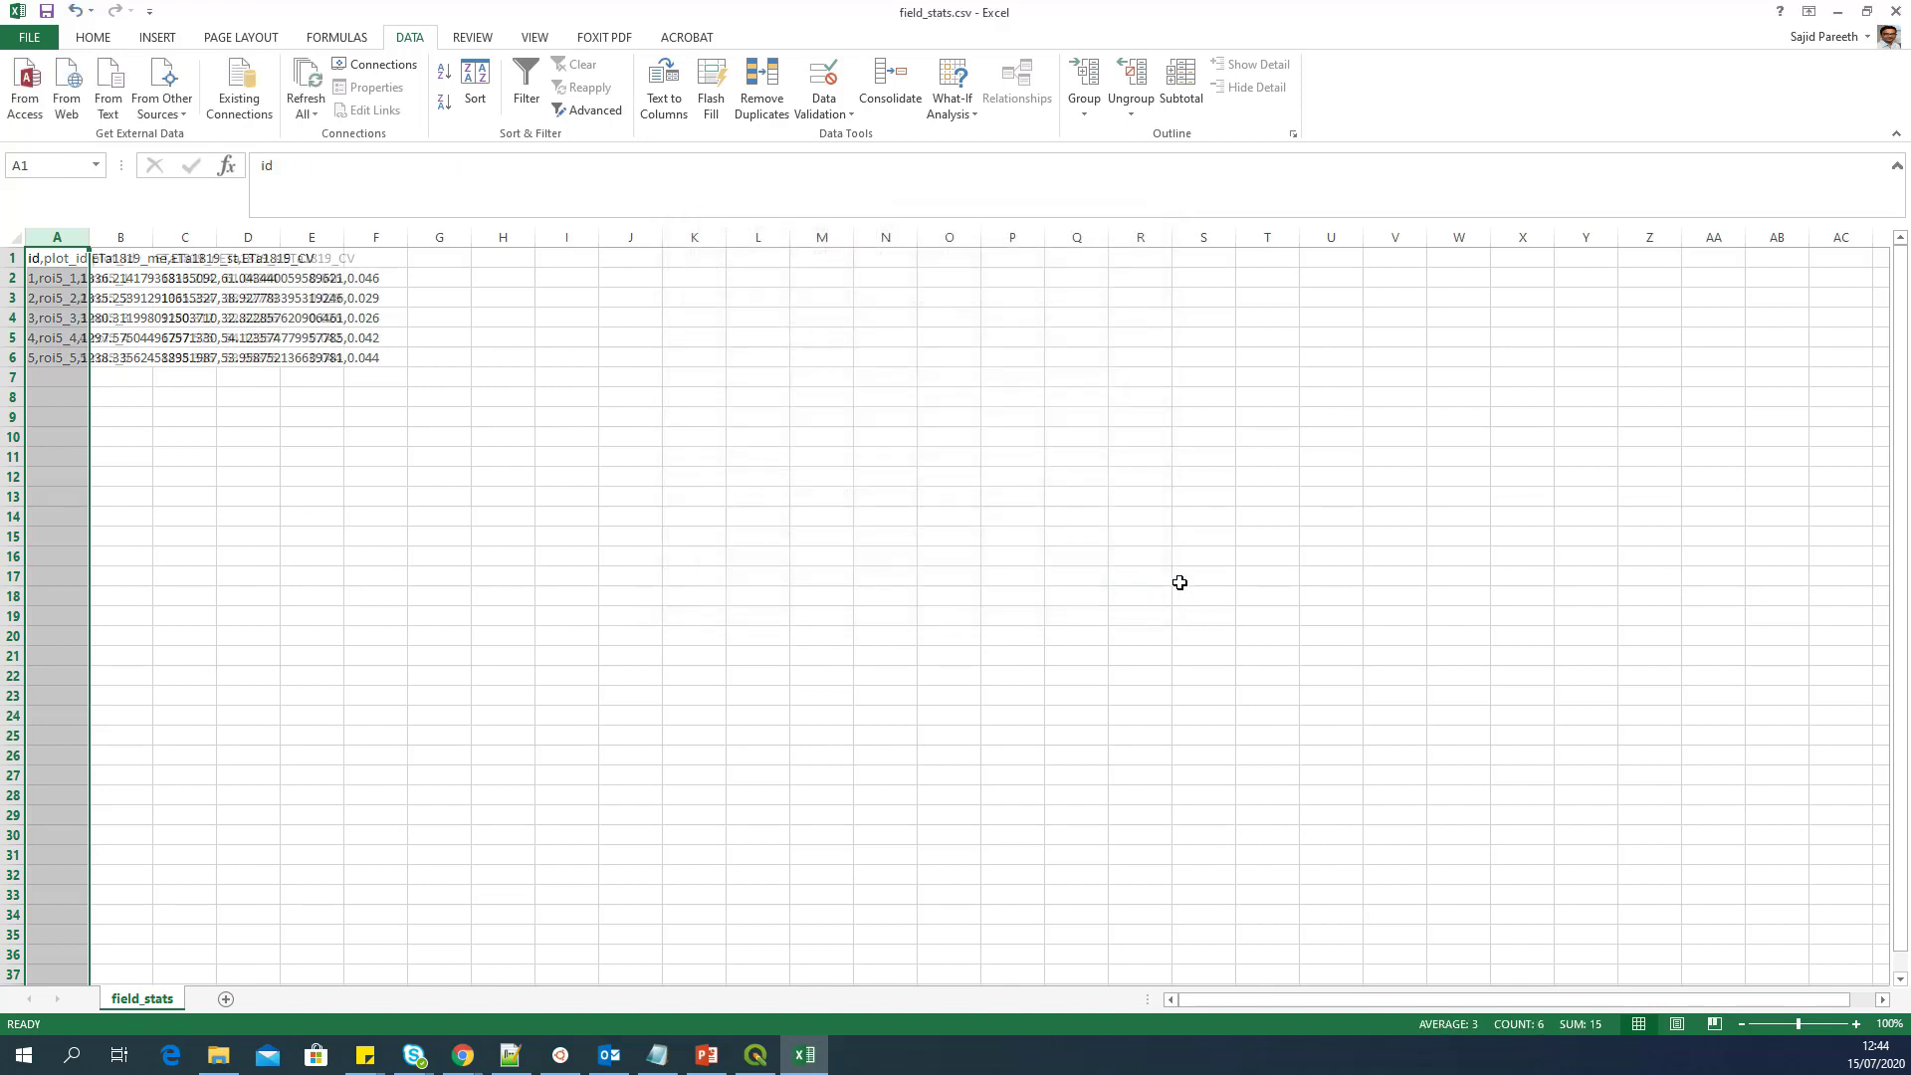
# Step: Autofit columns D and E, then select headers B1:E1 and the CV value in E3
pyautogui.click(138, 278)
pyautogui.doubleClick(281, 238)
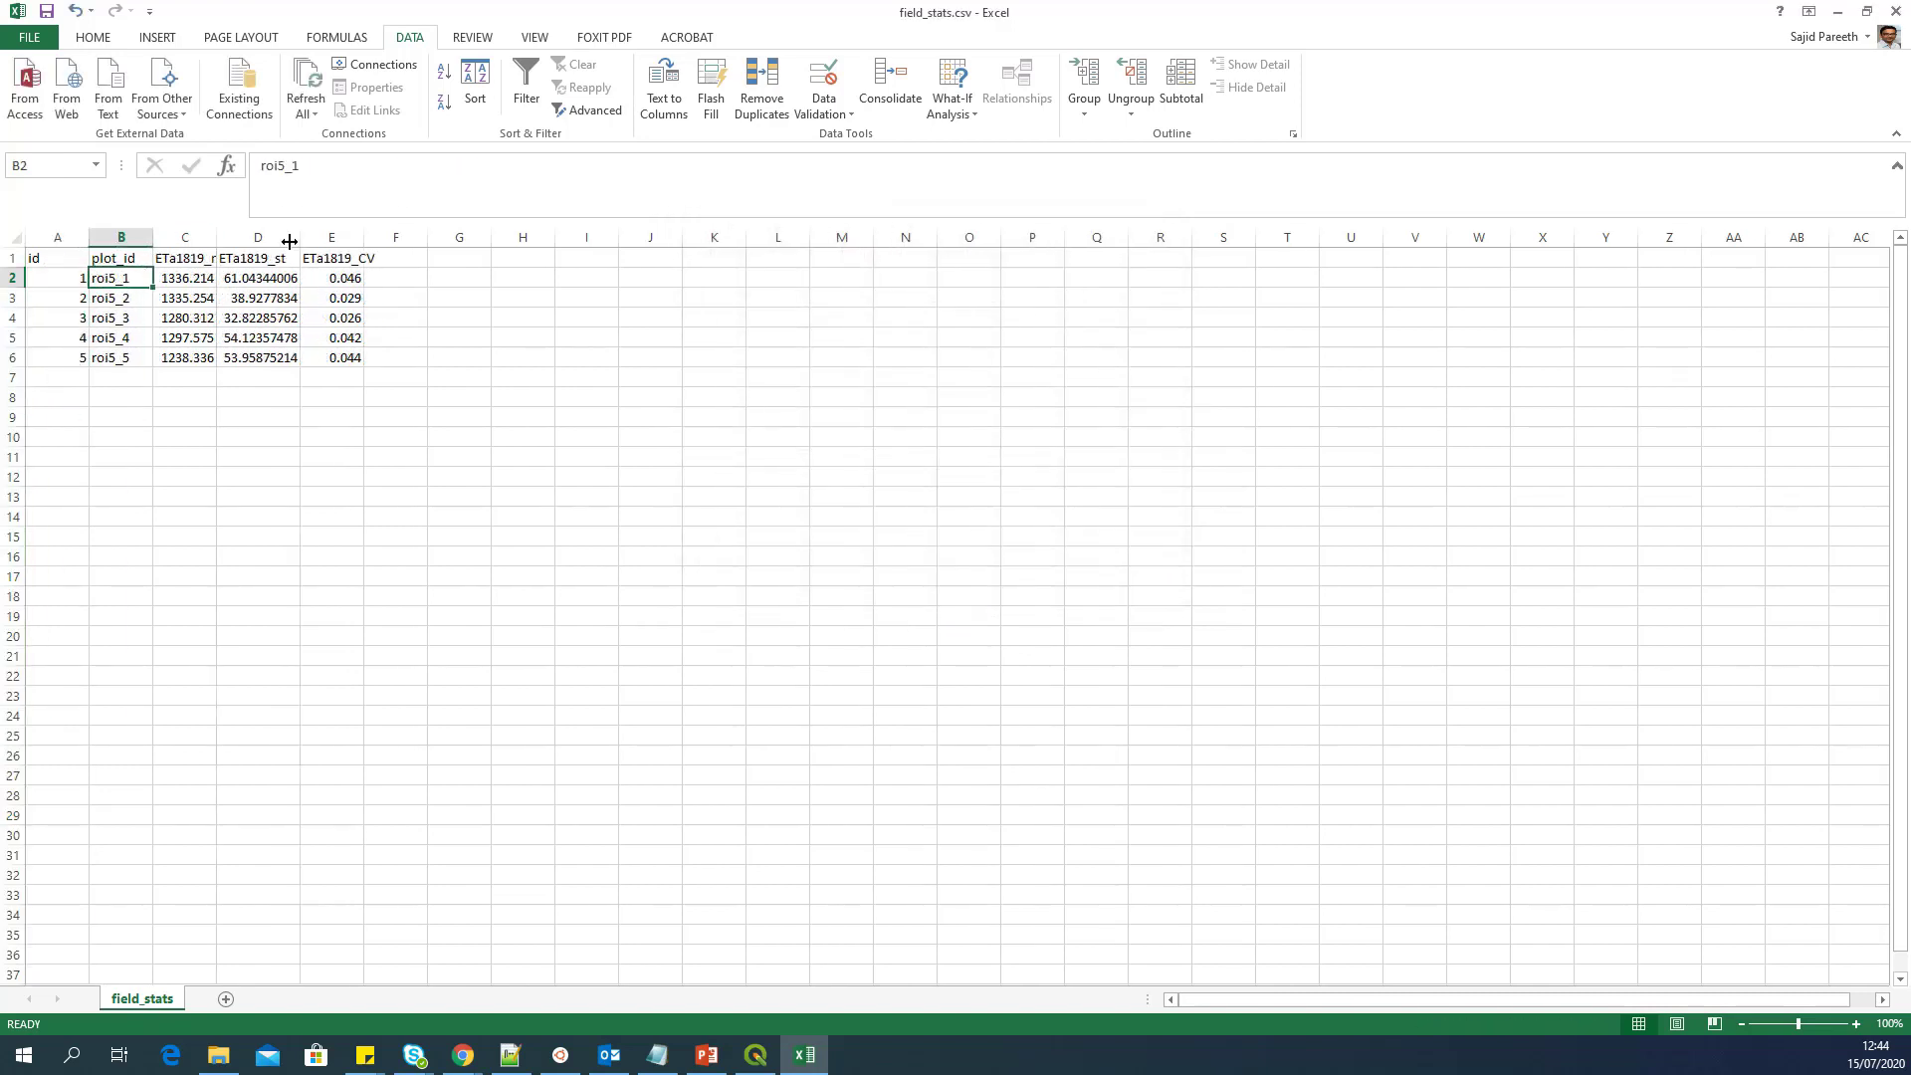
pyautogui.doubleClick(365, 237)
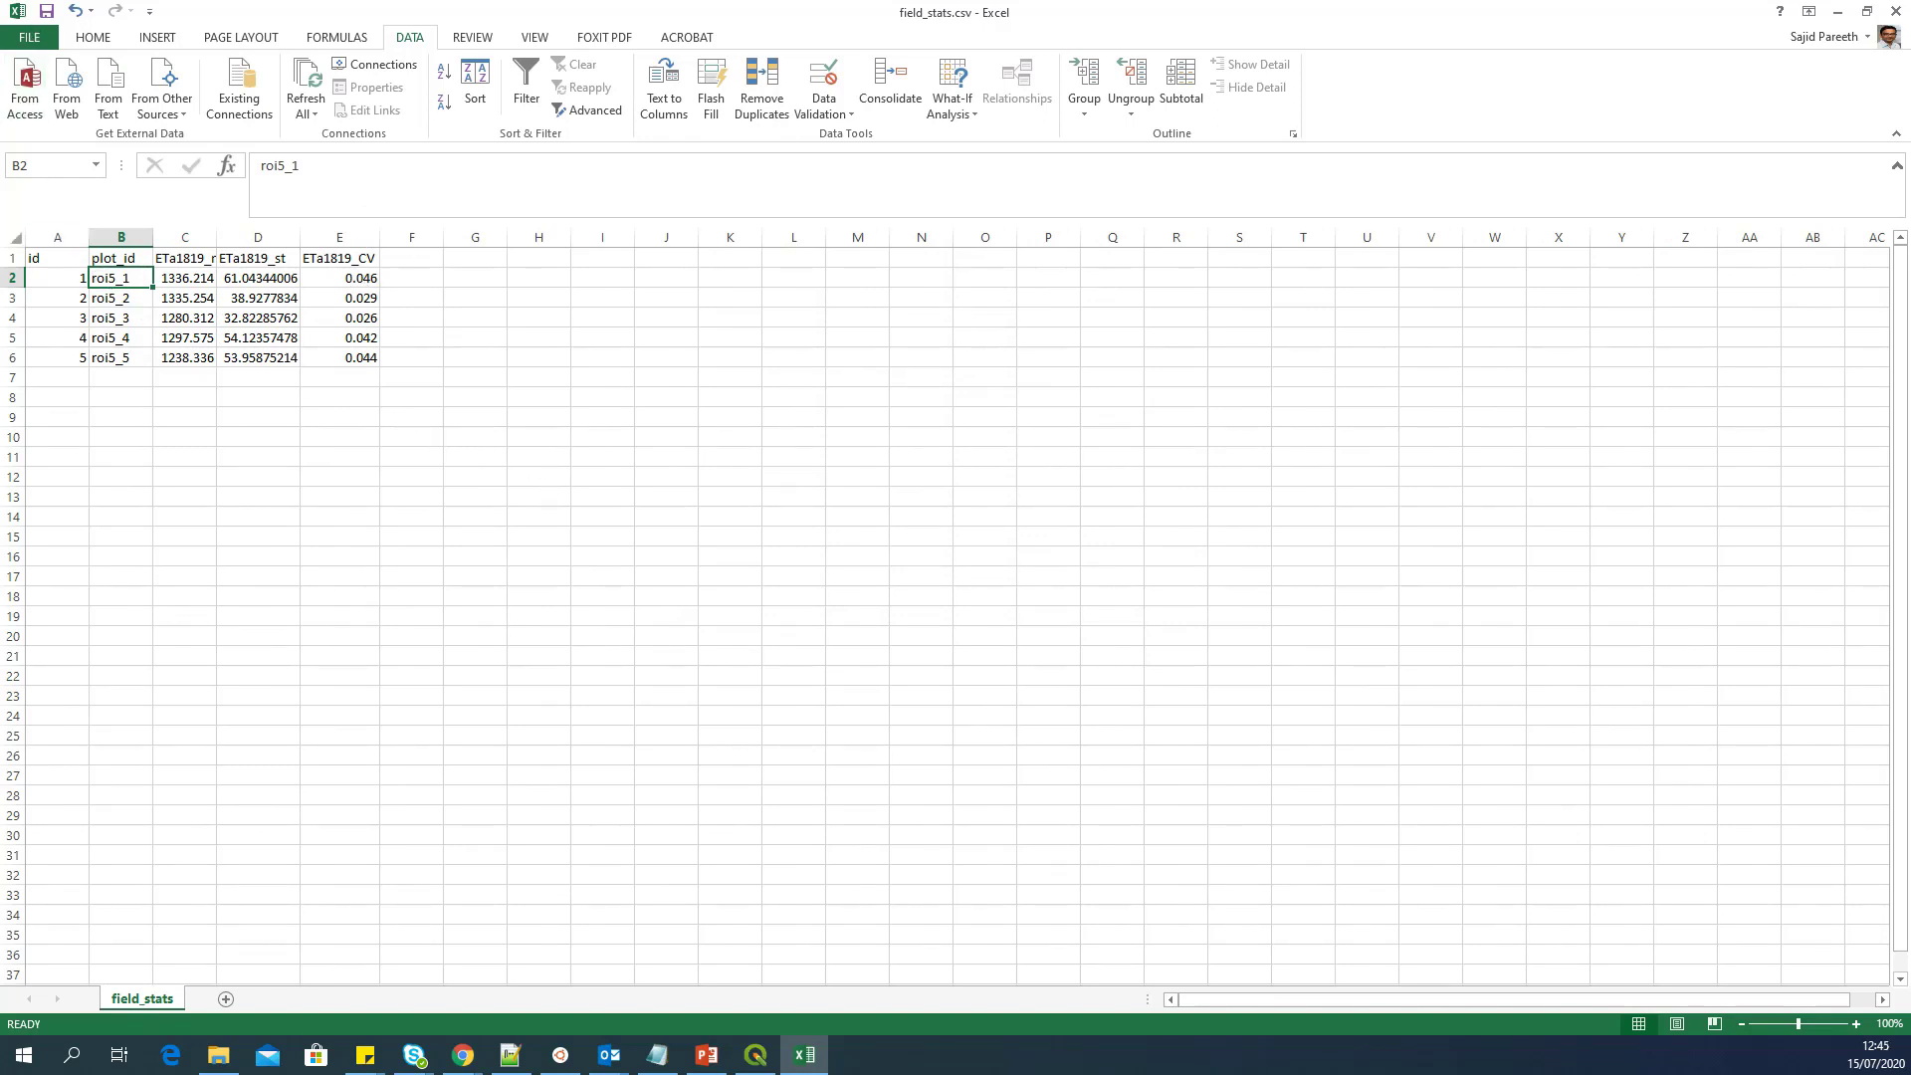
pyautogui.click(129, 261)
pyautogui.moveTo(174, 258); pyautogui.dragTo(343, 259)
pyautogui.click(306, 294)
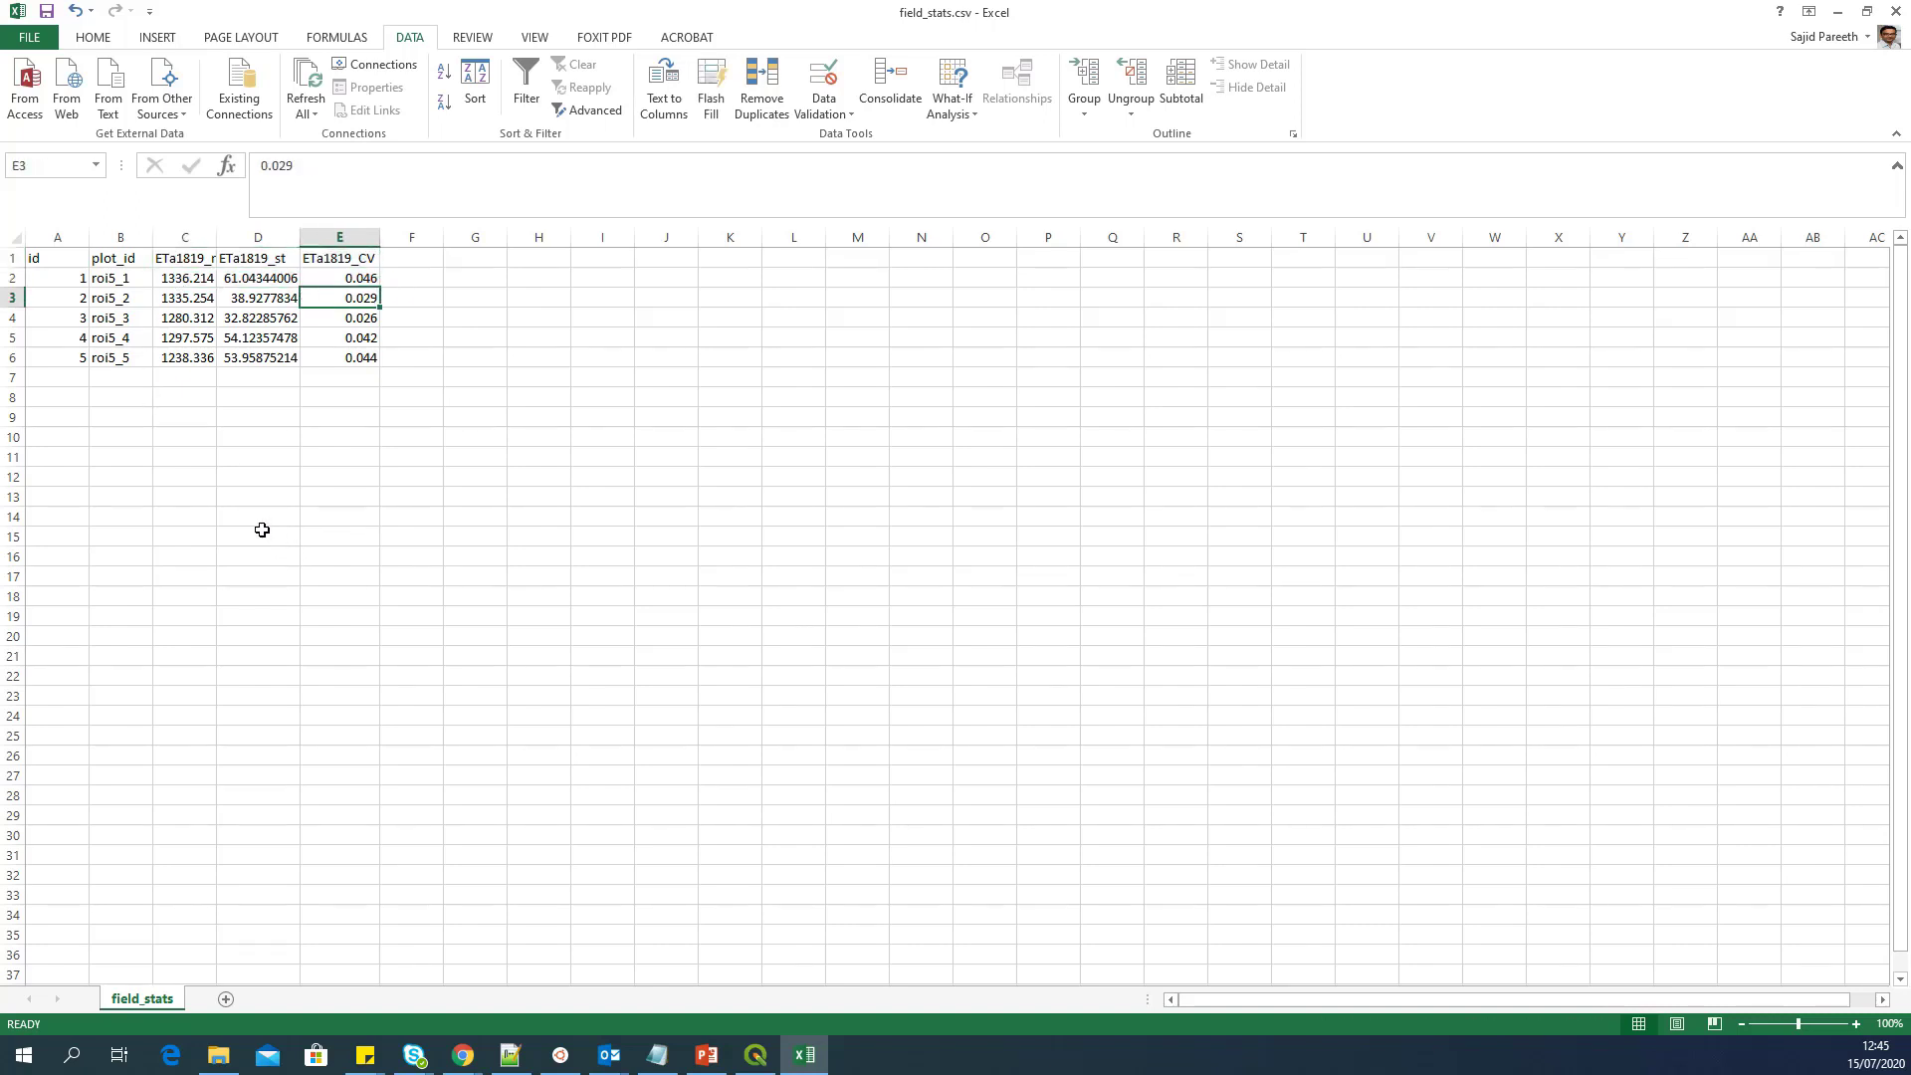
# Step: Return to QGIS, nudge the map right, and hide the ETa_SEBAL_2018_19 raster layer
pyautogui.click(1837, 12)
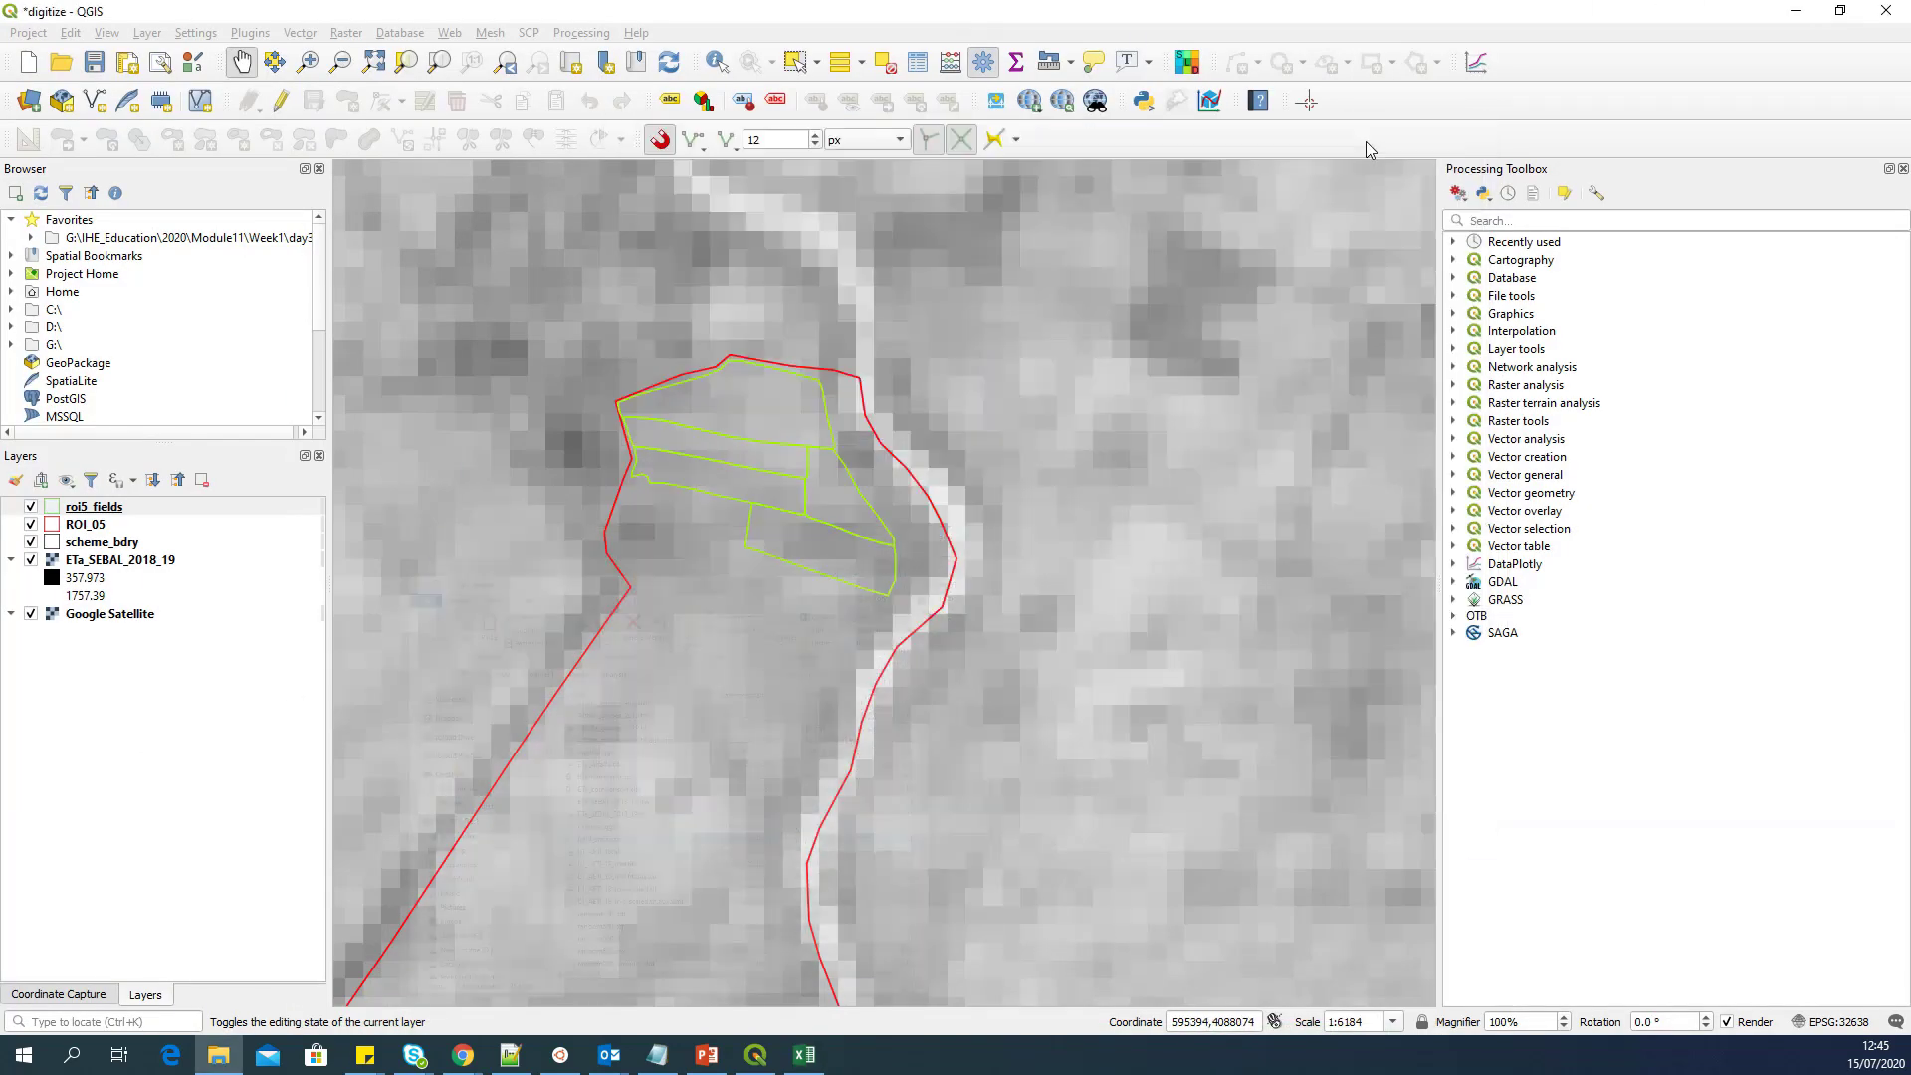
pyautogui.click(1366, 139)
pyautogui.moveTo(750, 538); pyautogui.dragTo(816, 540)
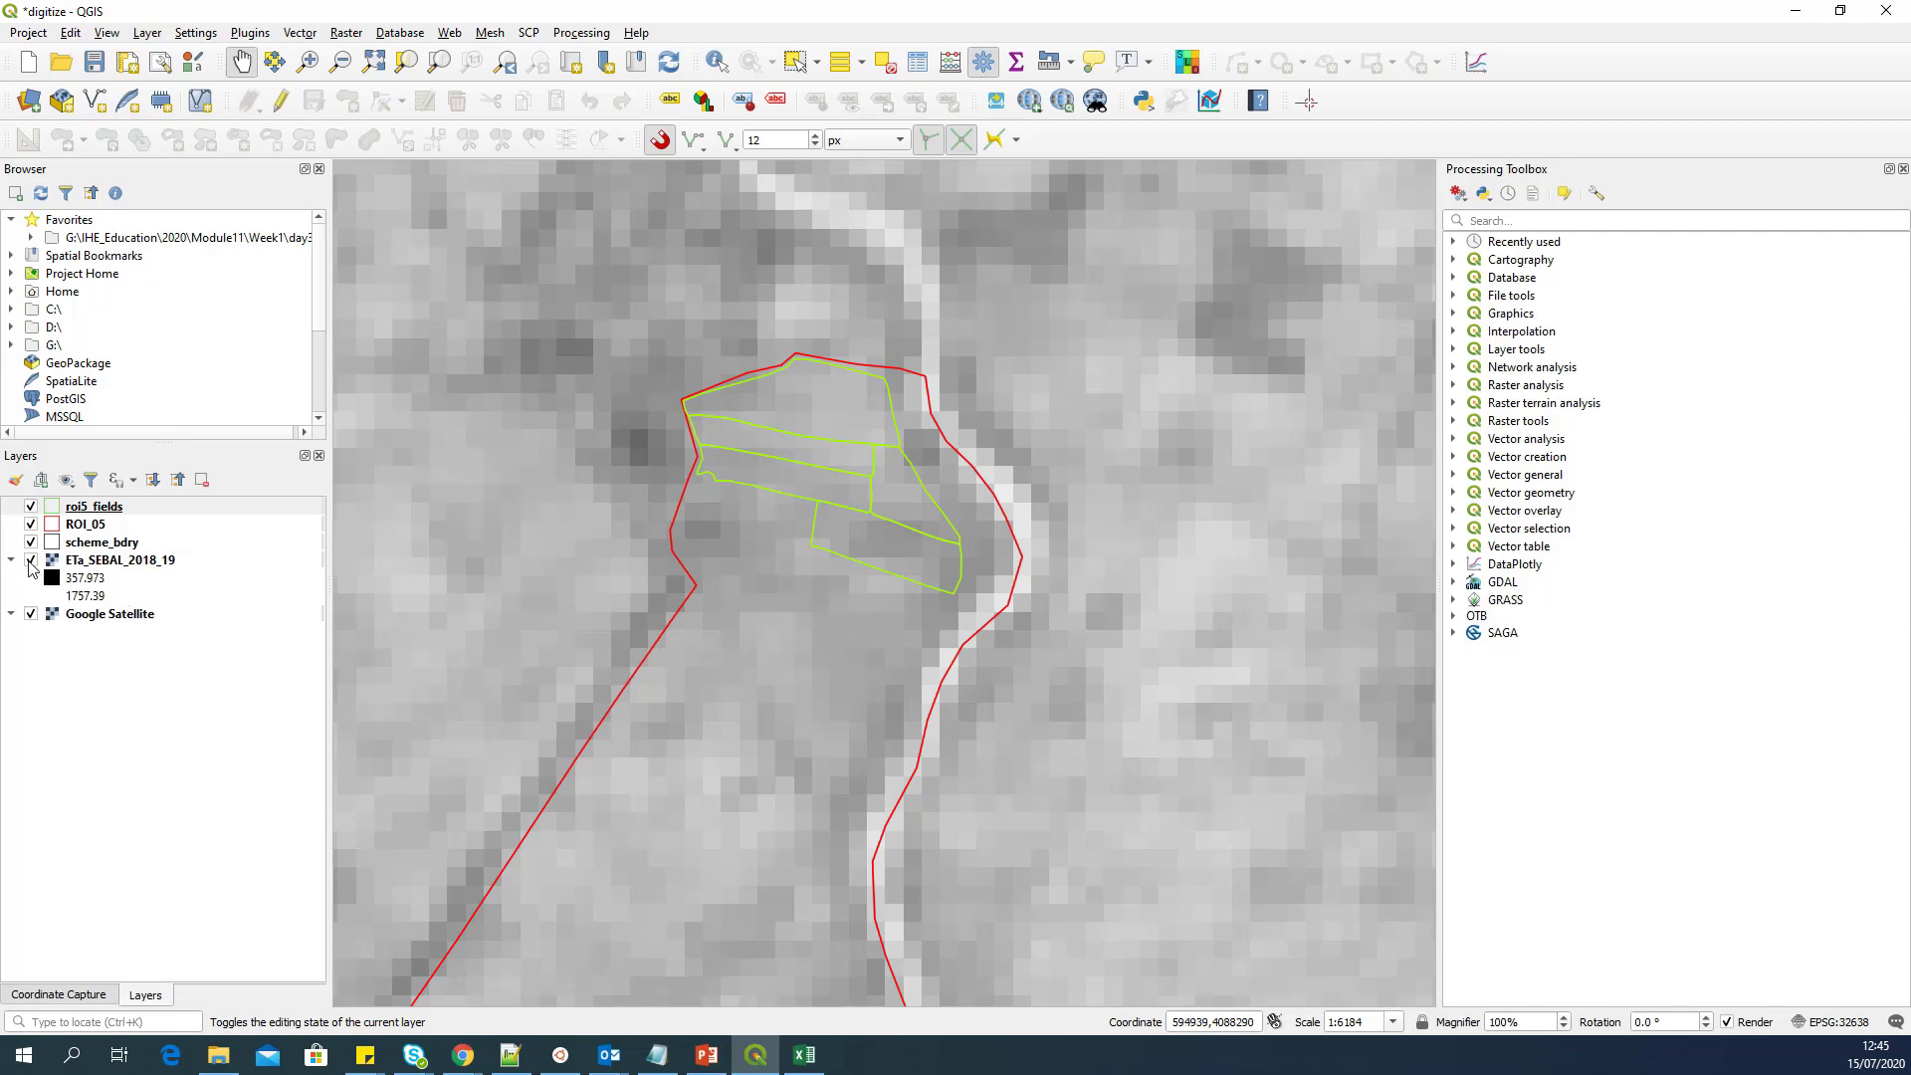
pyautogui.click(31, 560)
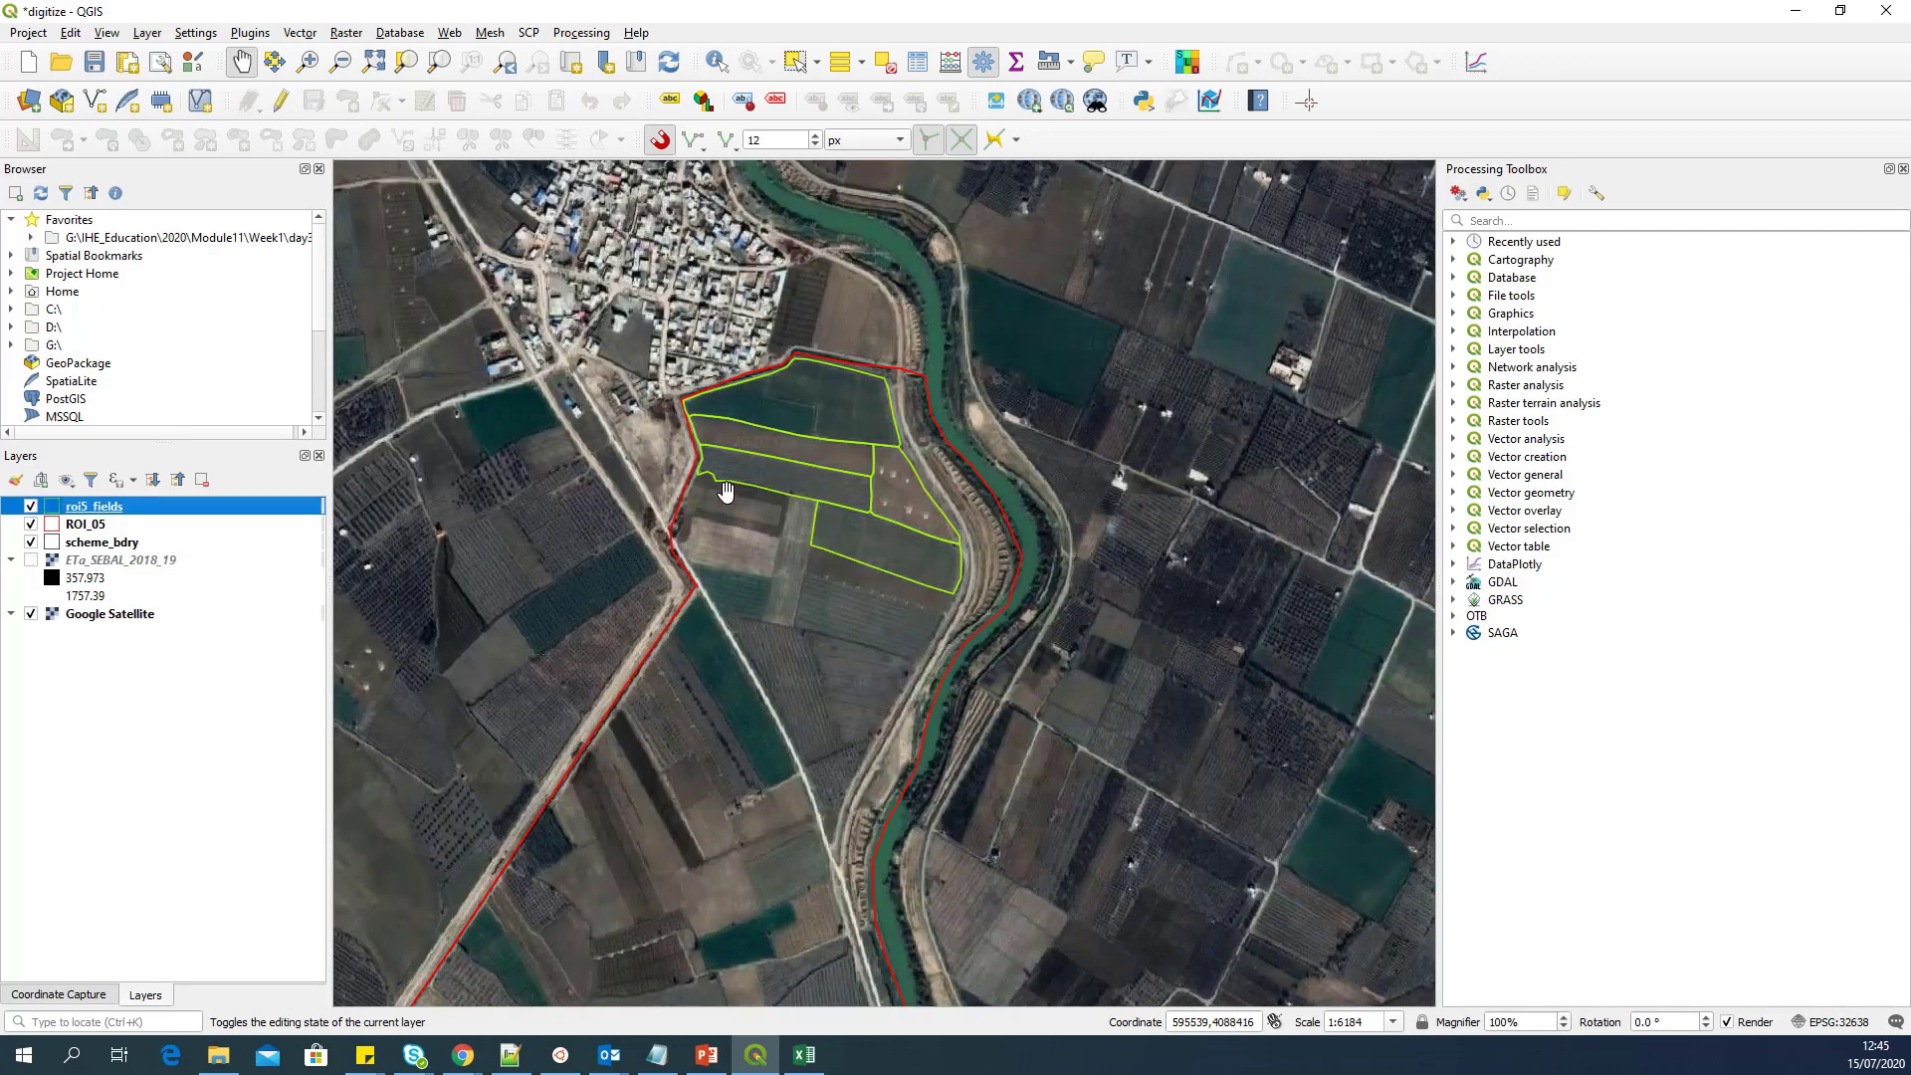